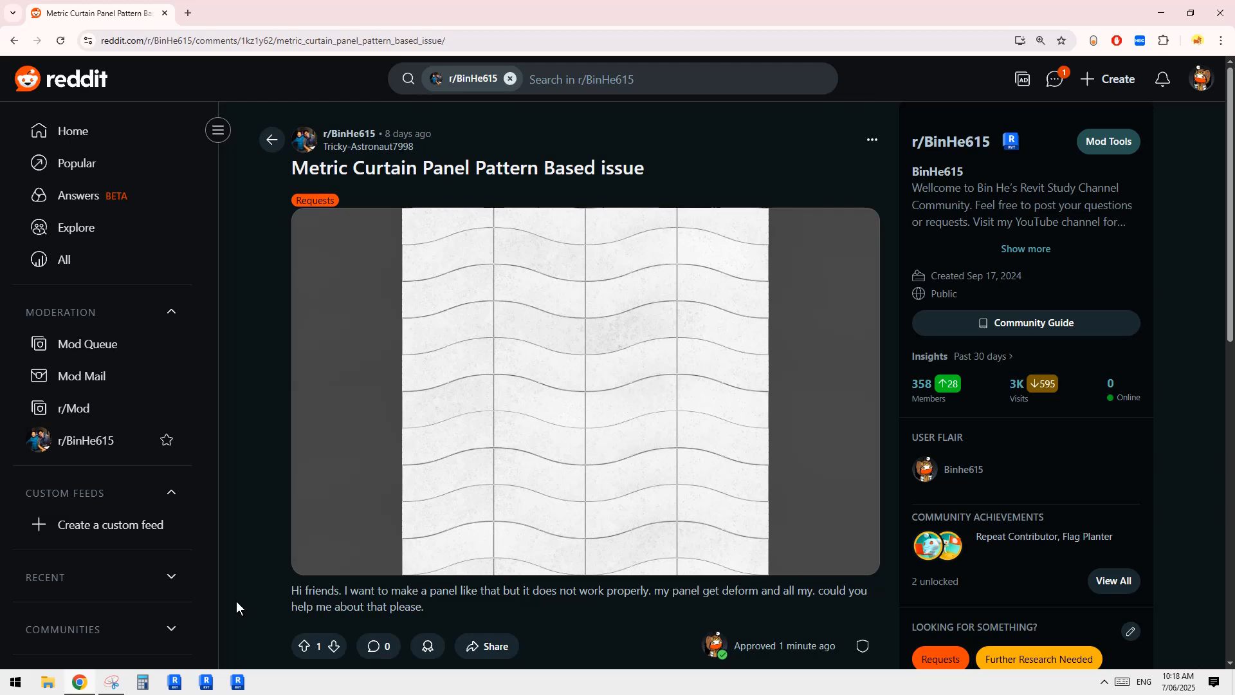
# - Capture a new snip of the wavy panel pattern image in the Reddit post
pyautogui.click(112, 682)
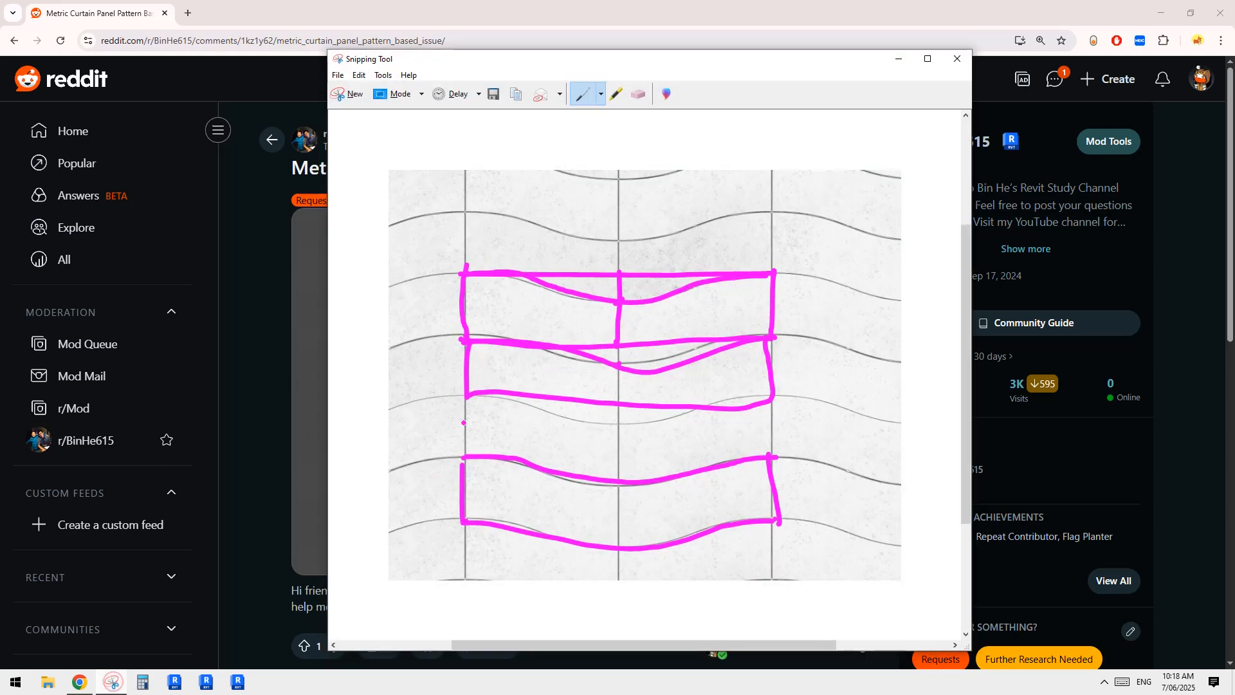
pyautogui.click(348, 100)
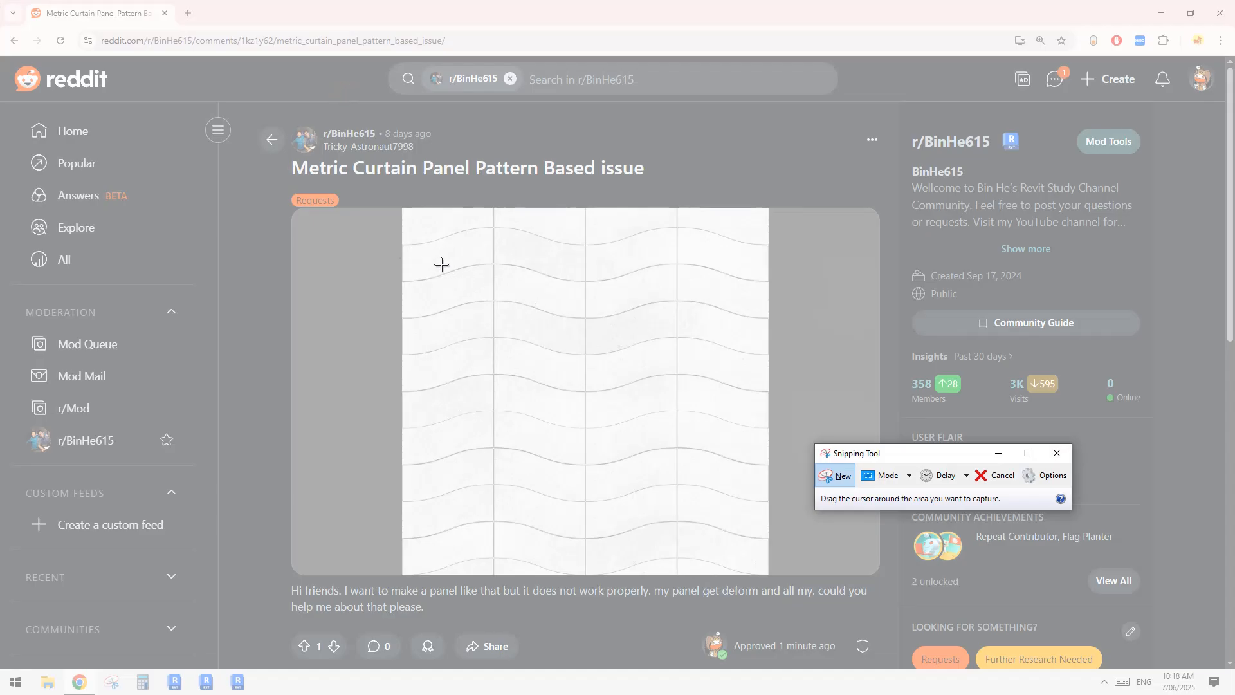
pyautogui.moveTo(436, 258); pyautogui.dragTo(796, 533)
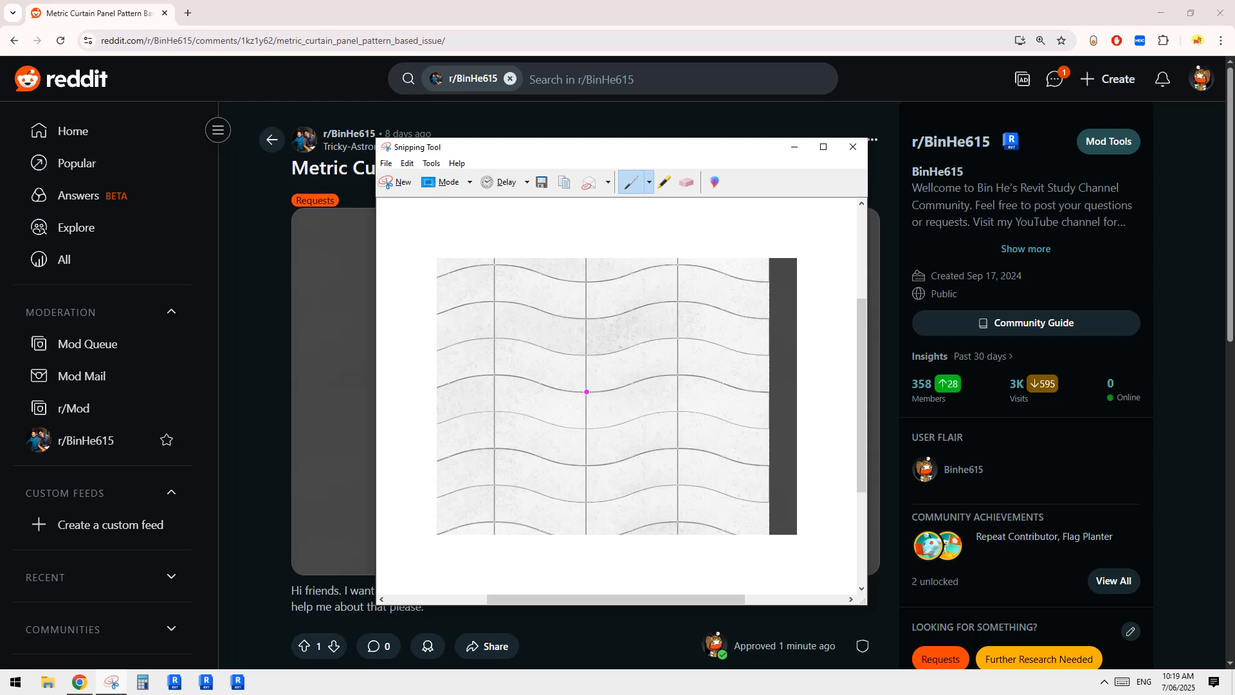
pyautogui.moveTo(587, 392); pyautogui.dragTo(678, 371)
pyautogui.moveTo(675, 368)
pyautogui.mouseDown()
pyautogui.moveTo(581, 429)
pyautogui.moveTo(590, 390)
pyautogui.moveTo(493, 371)
pyautogui.moveTo(497, 411)
pyautogui.moveTo(586, 424)
pyautogui.mouseUp()
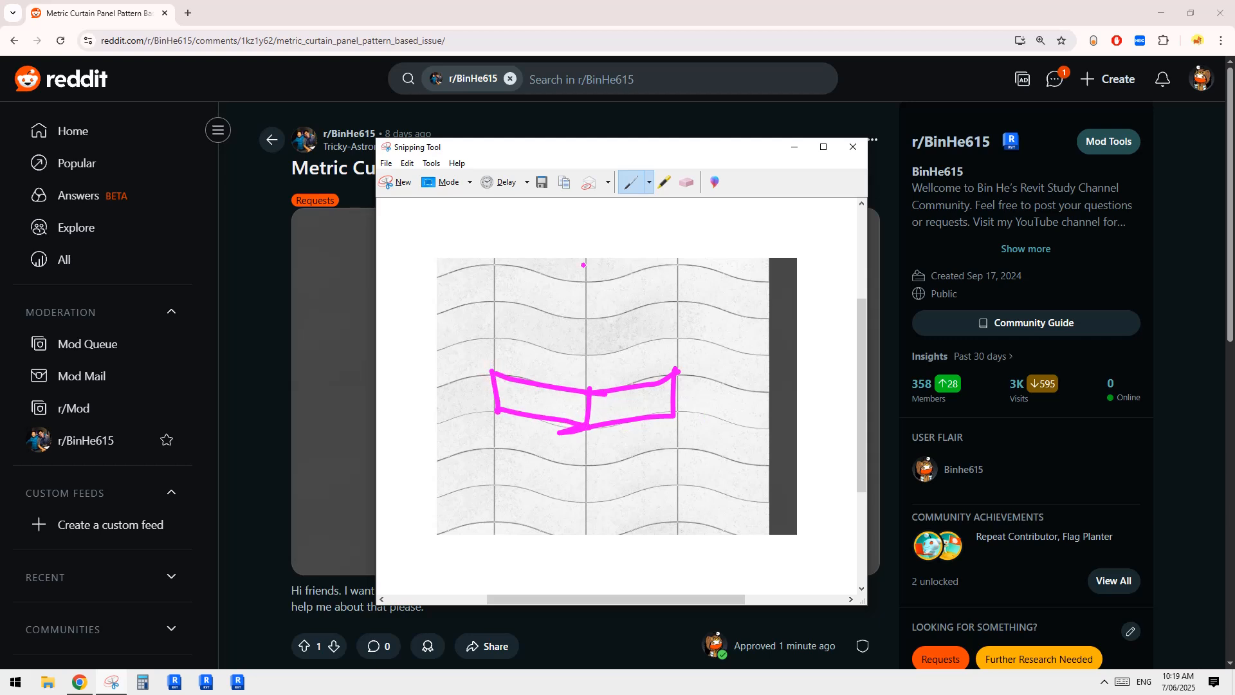
pyautogui.click(687, 182)
pyautogui.moveTo(674, 379)
pyautogui.mouseDown()
pyautogui.moveTo(573, 373)
pyautogui.moveTo(501, 388)
pyautogui.mouseUp()
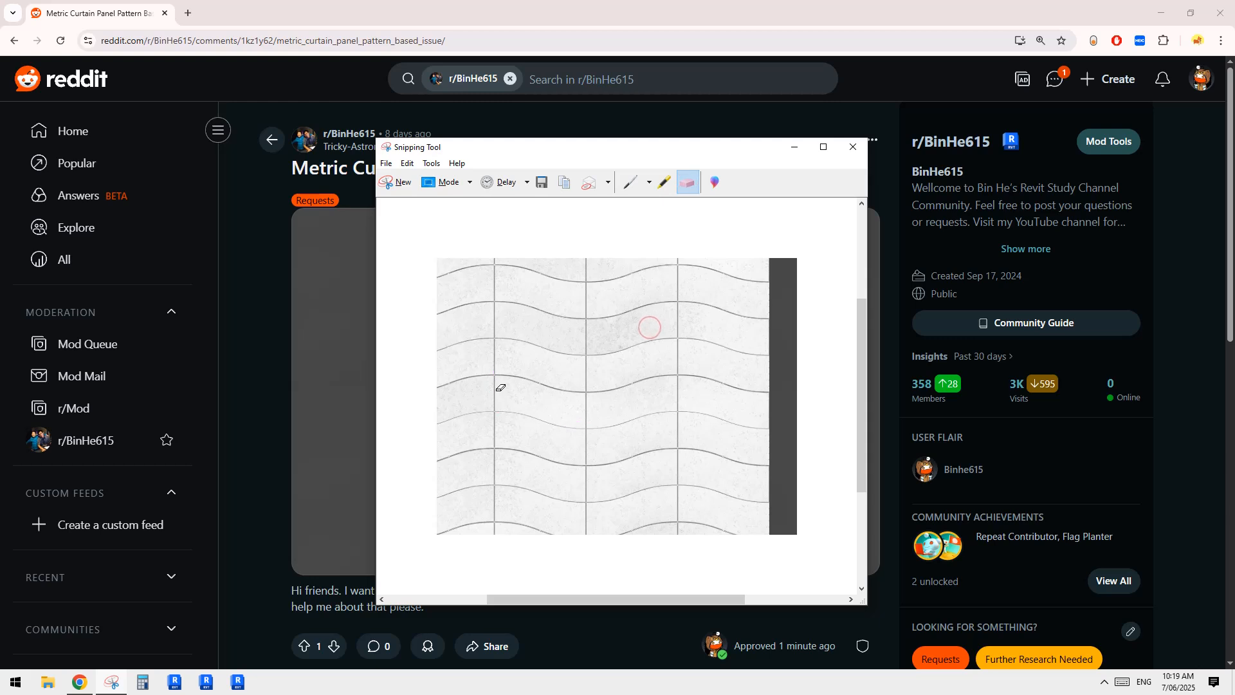
# - Mark the corner points of one wavy panel on the snip with the pen
pyautogui.click(629, 182)
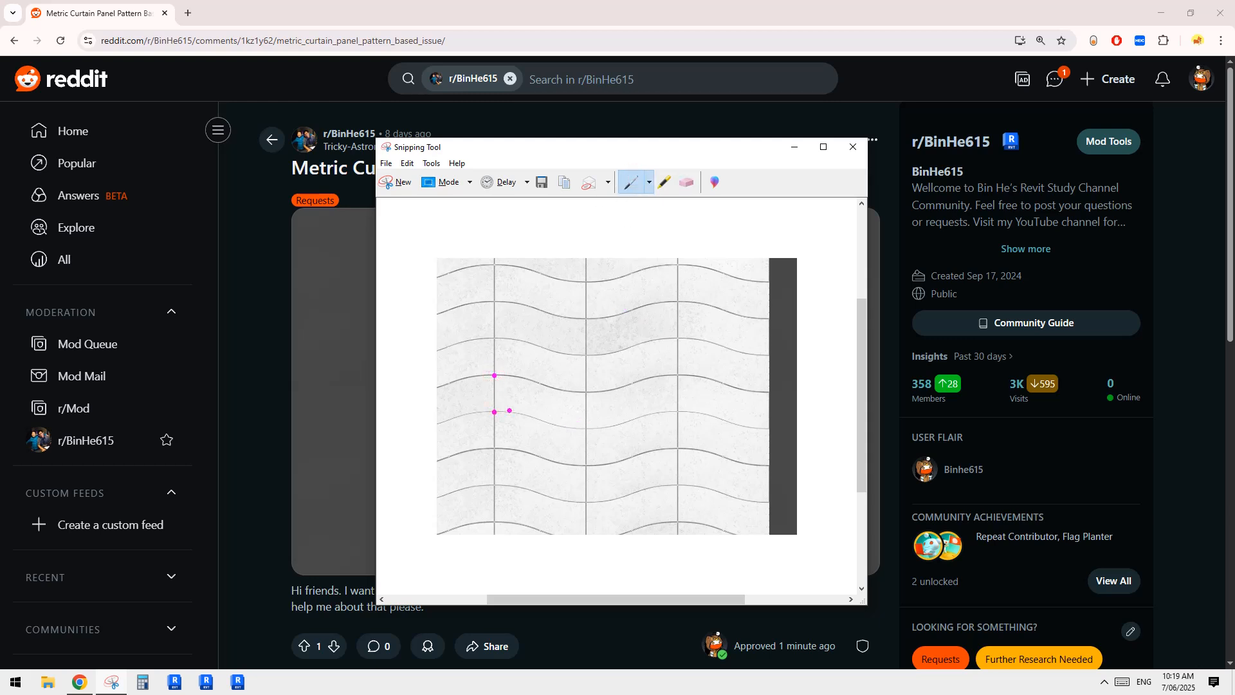
pyautogui.click(494, 412)
pyautogui.click(679, 375)
pyautogui.click(677, 412)
# - Draw three horizontal and two vertical grid lines over the snip and trace the wavy panel edges between the vertical lines
pyautogui.moveTo(450, 378); pyautogui.dragTo(722, 374)
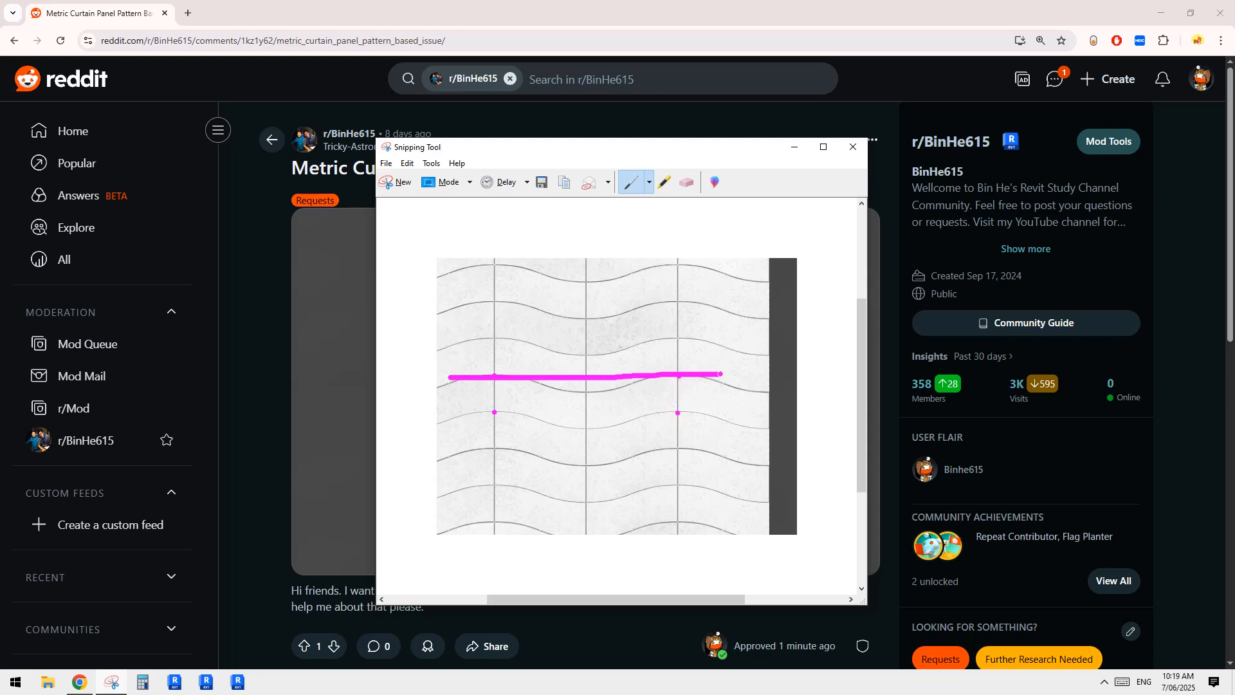
pyautogui.moveTo(451, 418); pyautogui.dragTo(713, 413)
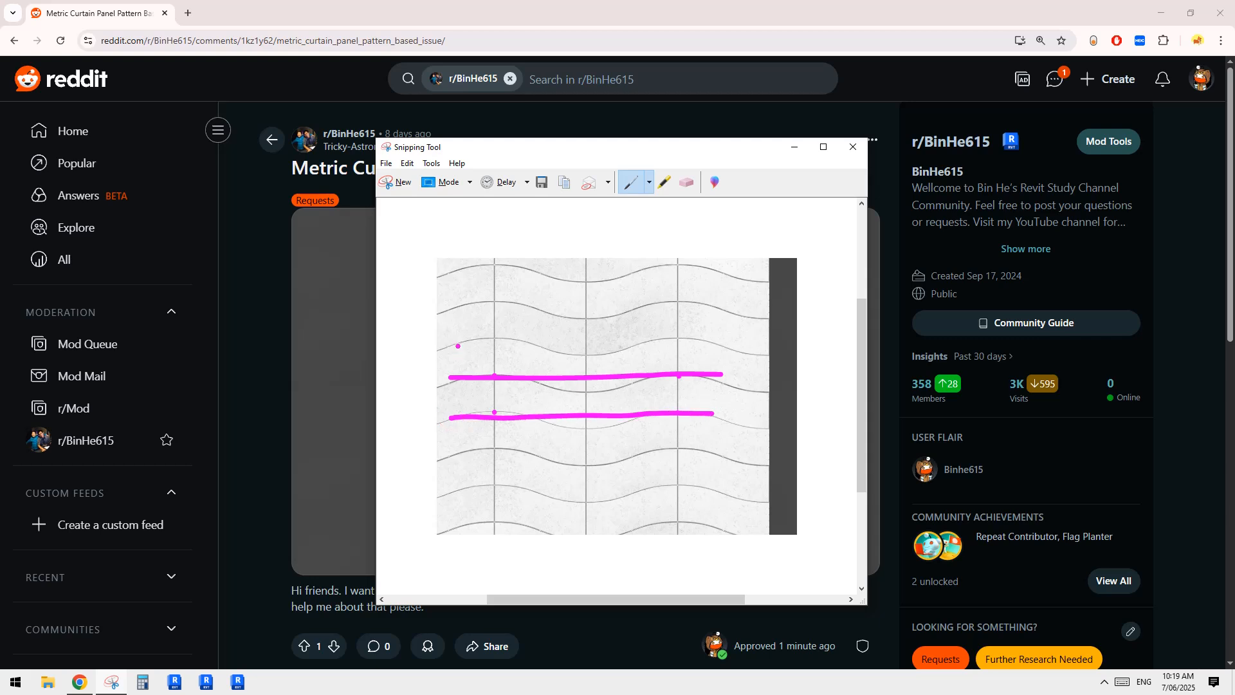
pyautogui.moveTo(494, 289); pyautogui.dragTo(494, 460)
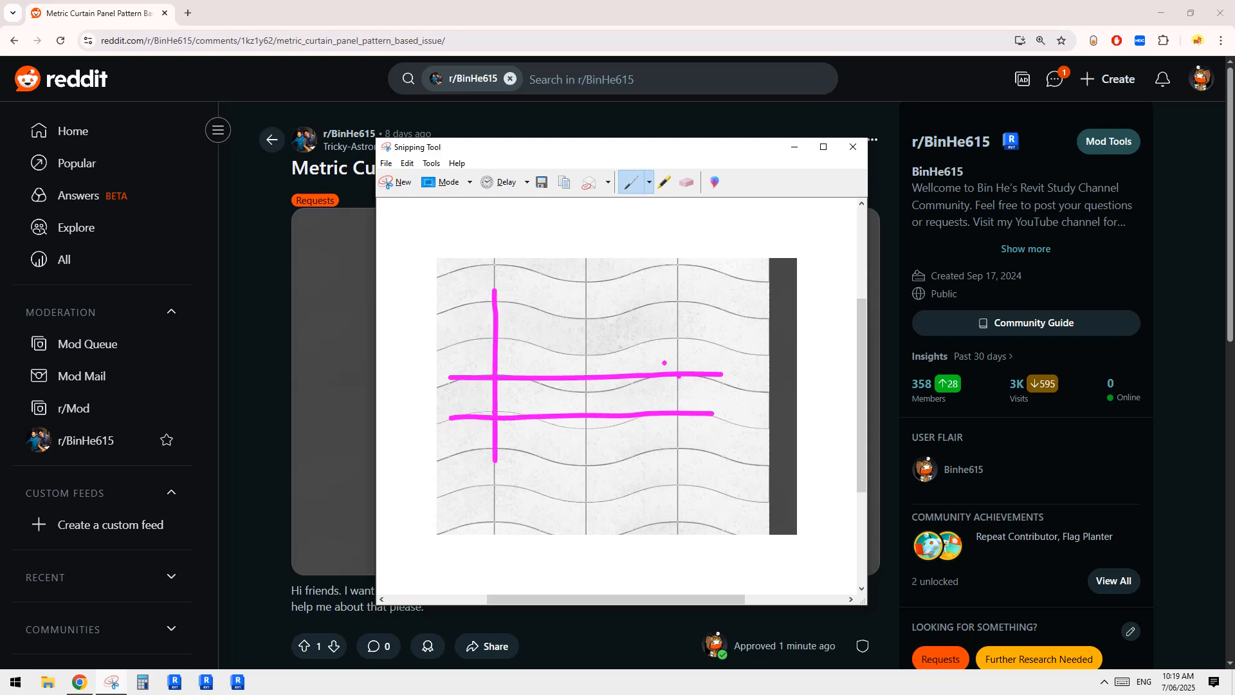
pyautogui.moveTo(676, 293); pyautogui.dragTo(679, 439)
pyautogui.moveTo(491, 335); pyautogui.dragTo(741, 340)
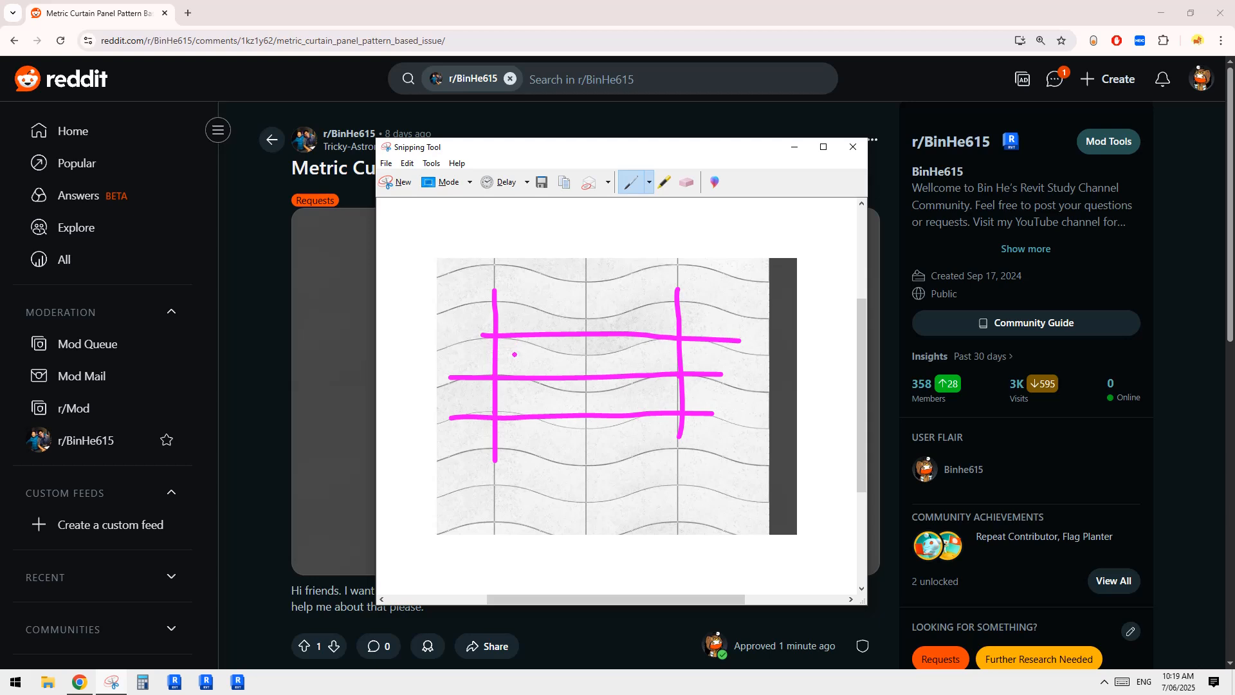
pyautogui.moveTo(497, 339)
pyautogui.mouseDown()
pyautogui.moveTo(577, 356)
pyautogui.moveTo(675, 338)
pyautogui.moveTo(604, 389)
pyautogui.moveTo(566, 395)
pyautogui.moveTo(492, 378)
pyautogui.mouseUp()
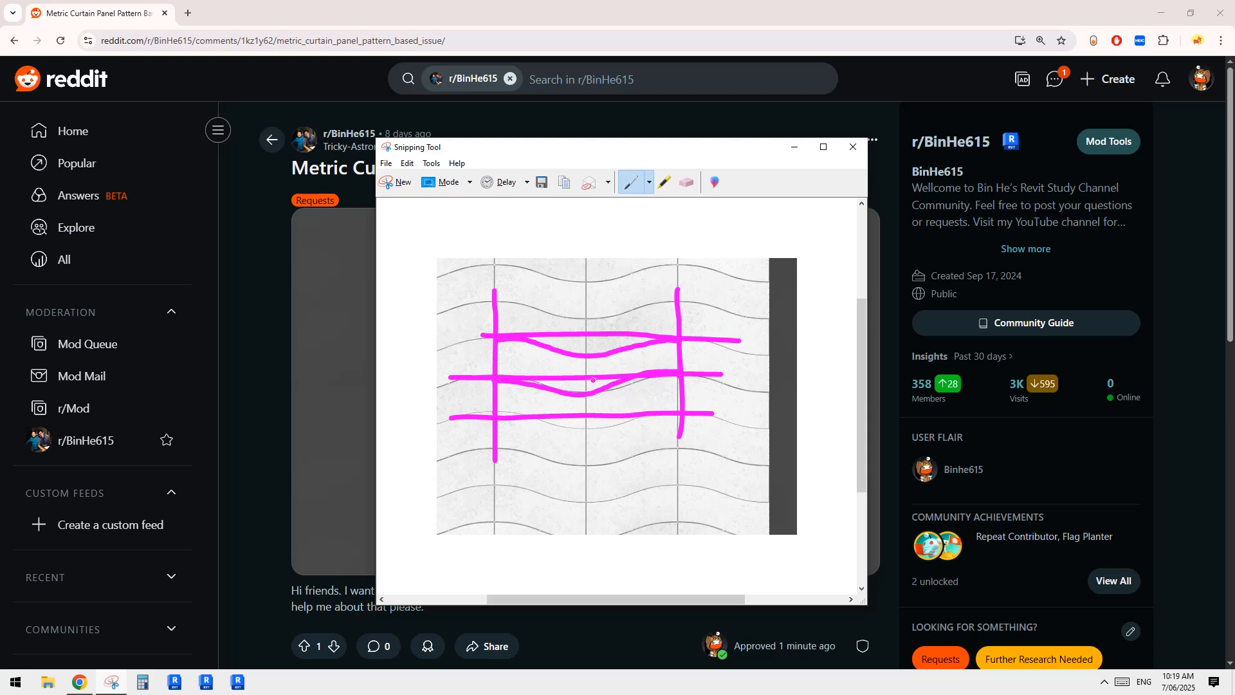
# - Launch Revit 2025 and move the annotated snip aside so the original pattern image can be seen
pyautogui.click(238, 683)
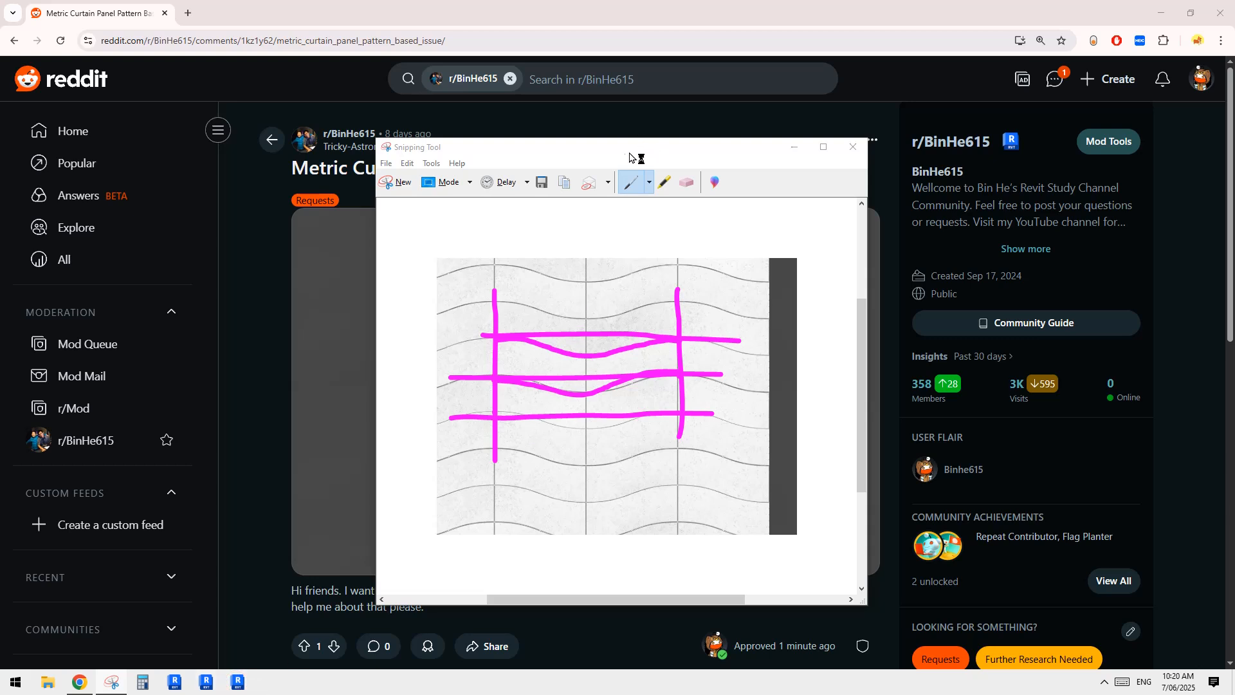
pyautogui.moveTo(598, 156); pyautogui.dragTo(831, 175)
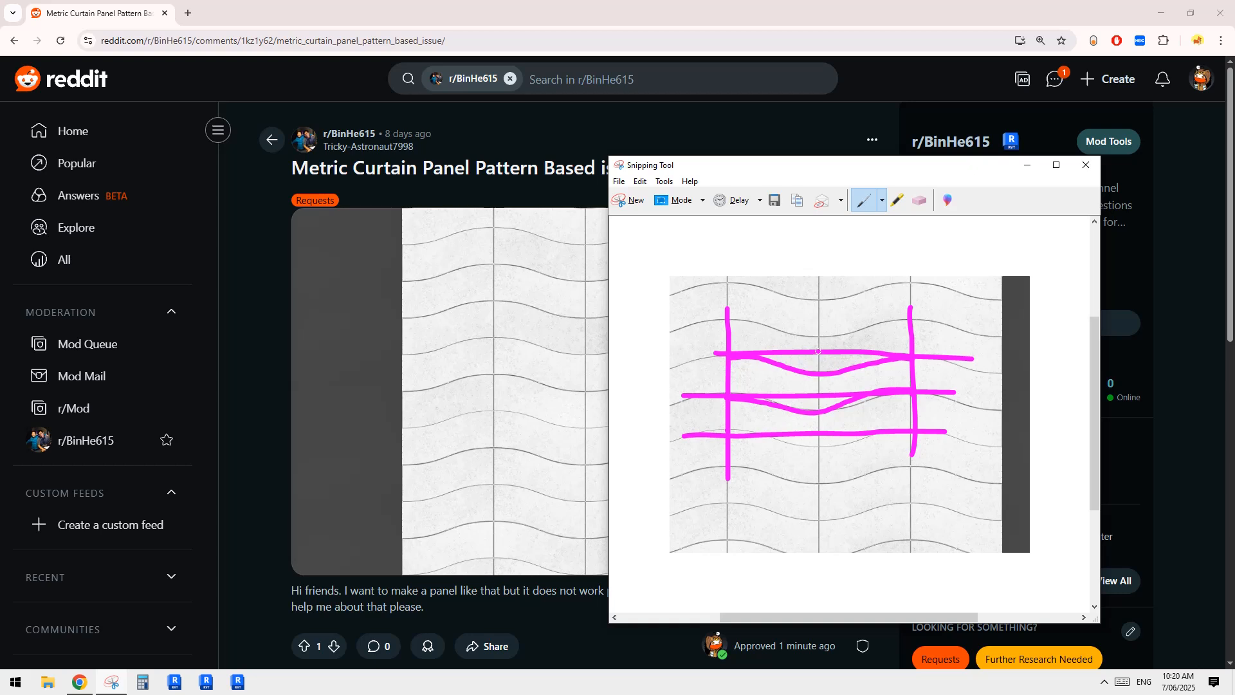
# - Mark the upper grid line's midpoint, then outline another panel below the grid with a traced curved edge and pen dots
pyautogui.moveTo(819, 351); pyautogui.dragTo(824, 352)
pyautogui.moveTo(911, 467)
pyautogui.mouseDown()
pyautogui.moveTo(812, 486)
pyautogui.moveTo(738, 468)
pyautogui.mouseUp()
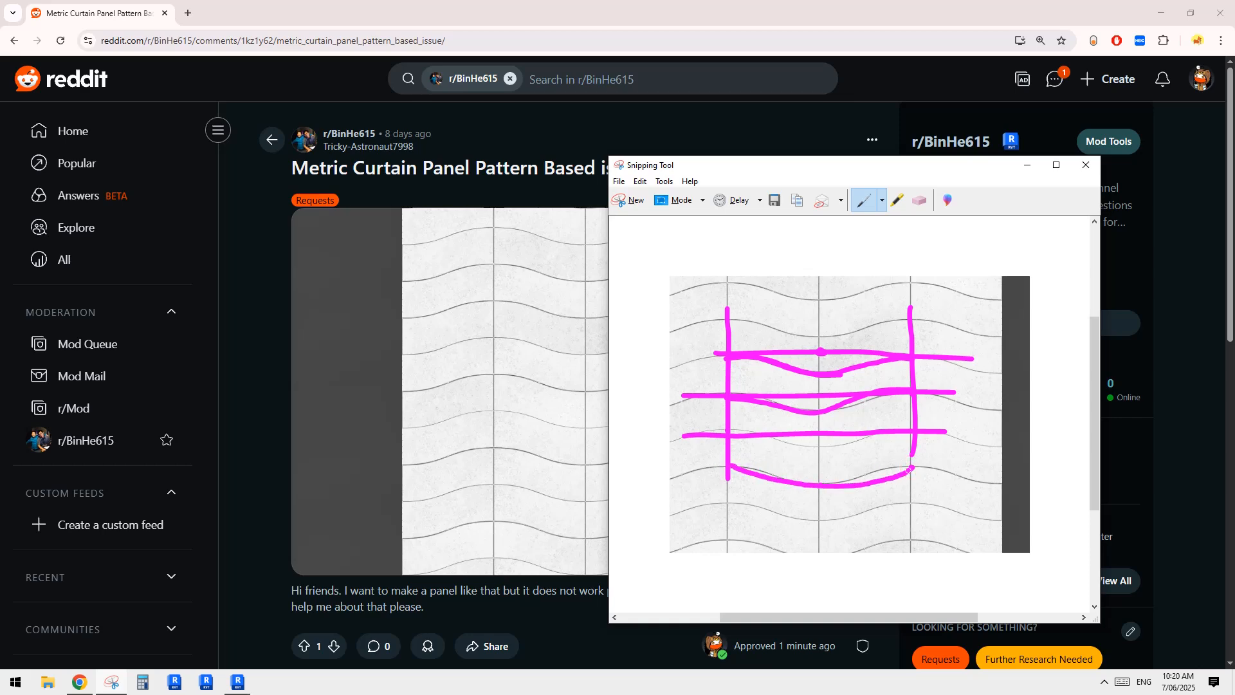
pyautogui.moveTo(913, 468)
pyautogui.mouseDown()
pyautogui.moveTo(890, 468)
pyautogui.moveTo(906, 468)
pyautogui.mouseUp()
pyautogui.click(910, 503)
pyautogui.click(903, 501)
pyautogui.click(821, 520)
pyautogui.click(735, 503)
pyautogui.click(728, 503)
# - Switch to Revit and create a new family from the Metric Generic Model Pattern Based template
pyautogui.click(237, 682)
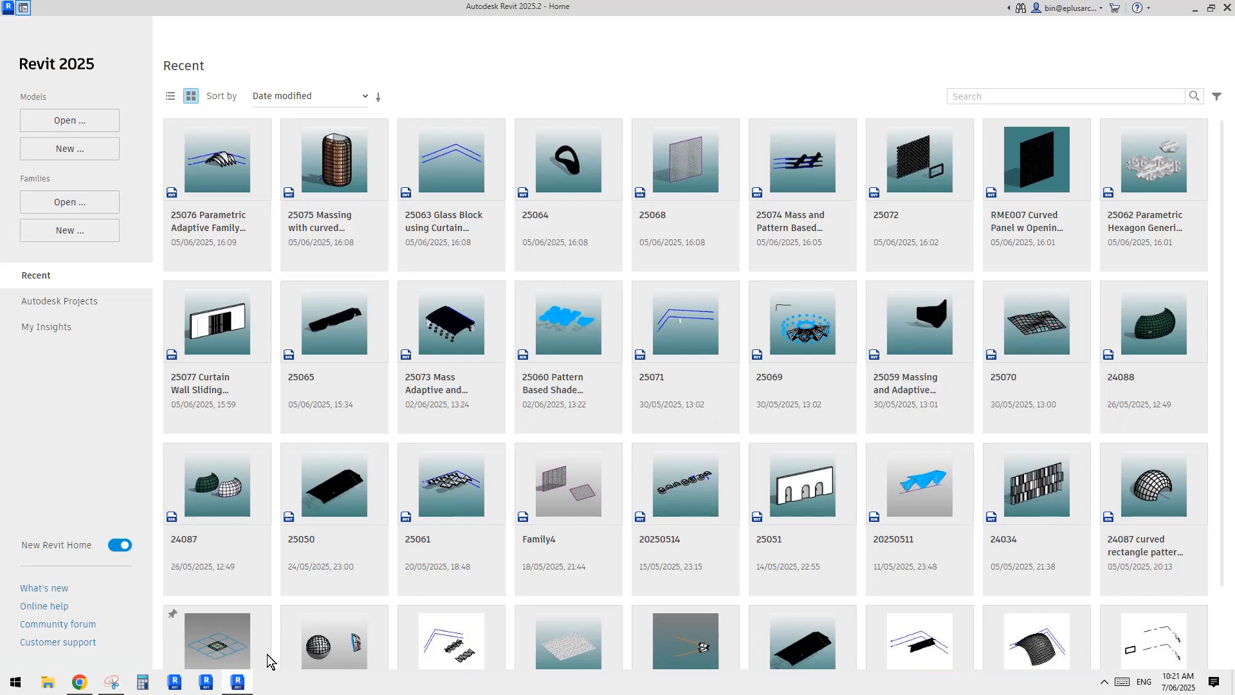
pyautogui.click(83, 231)
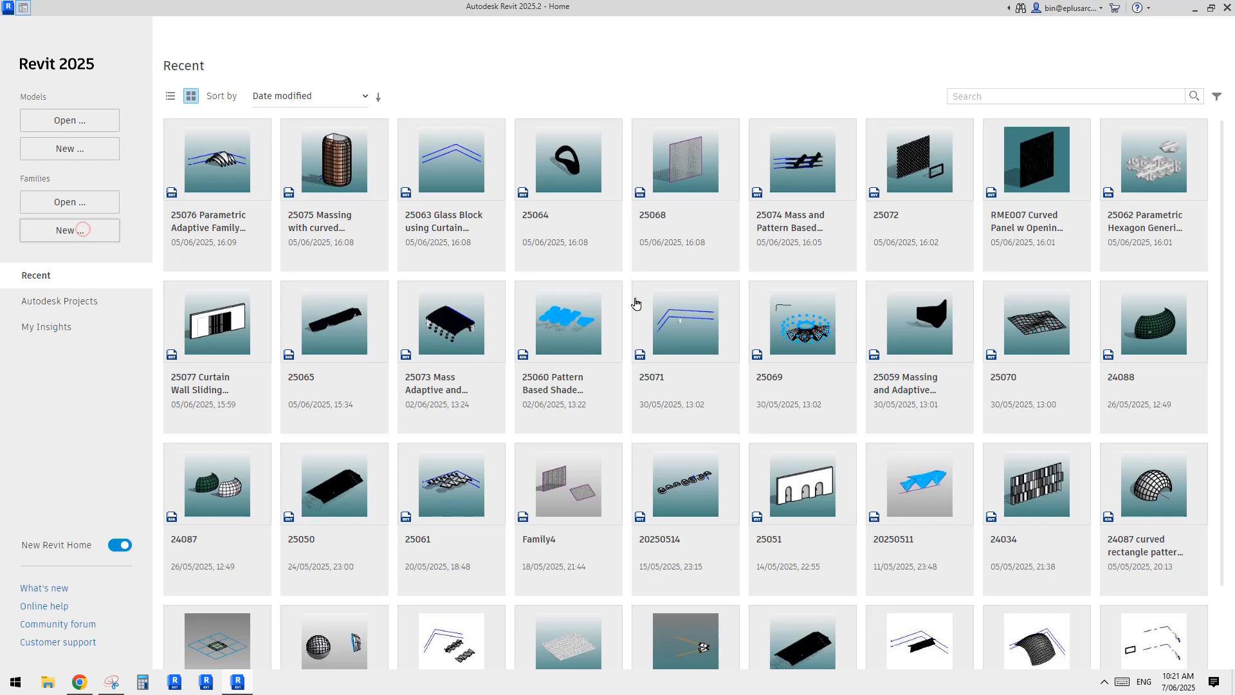
pyautogui.click(767, 329)
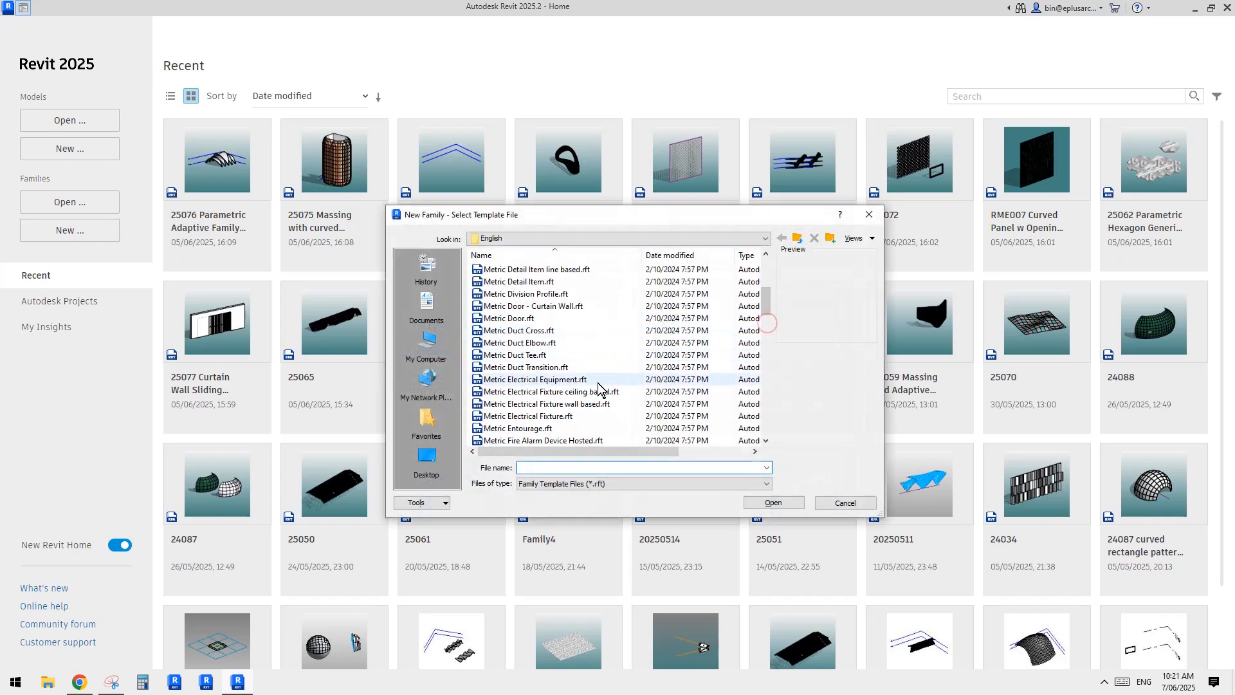
pyautogui.click(766, 332)
pyautogui.moveTo(766, 333); pyautogui.dragTo(767, 338)
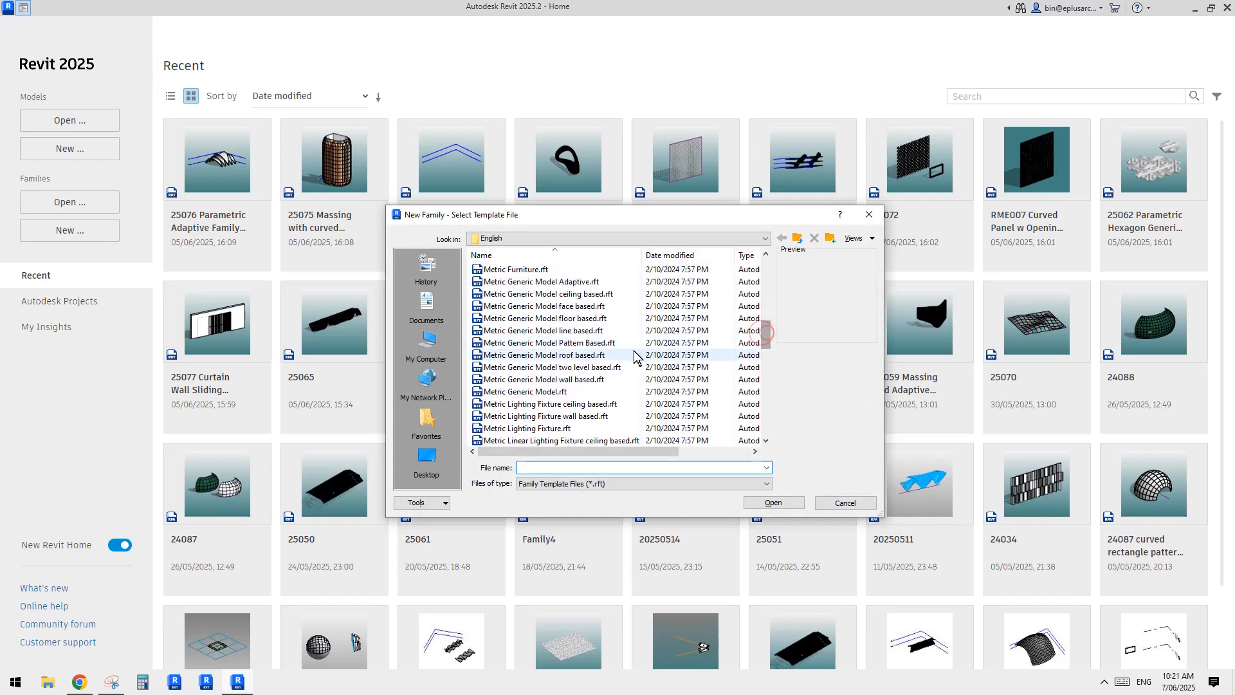
pyautogui.doubleClick(579, 343)
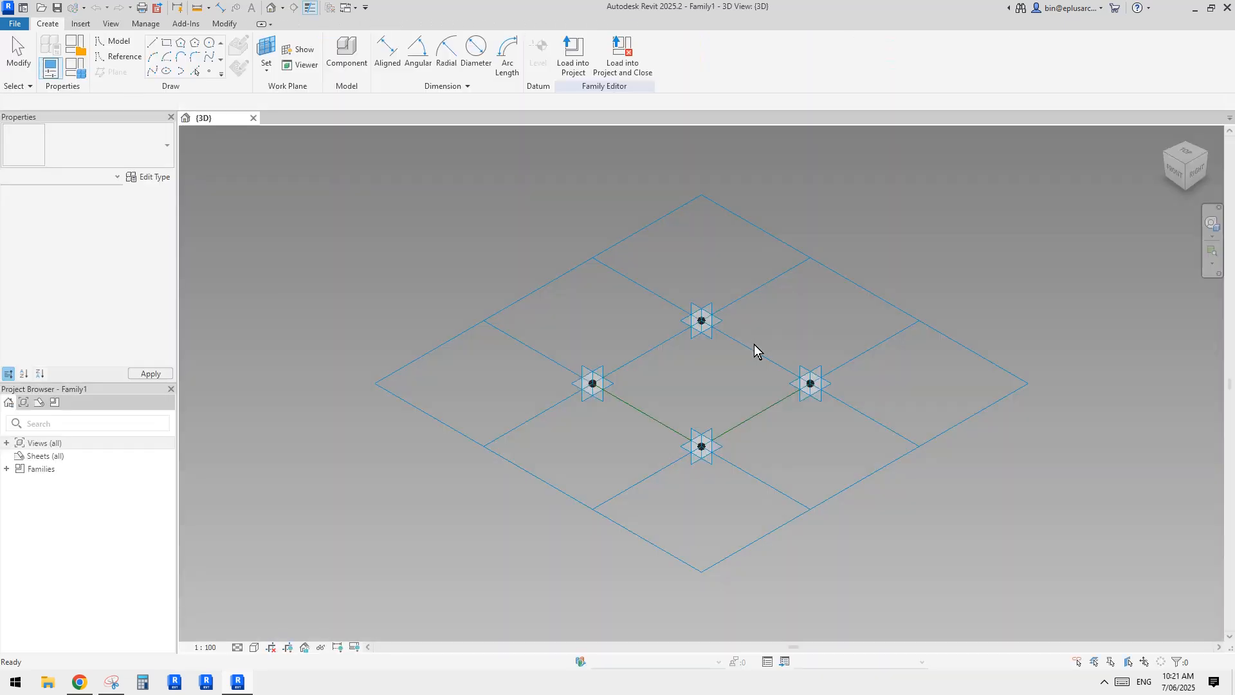
# - Set the vertical spacing of the rectangular tile pattern grid to 1000
pyautogui.click(907, 313)
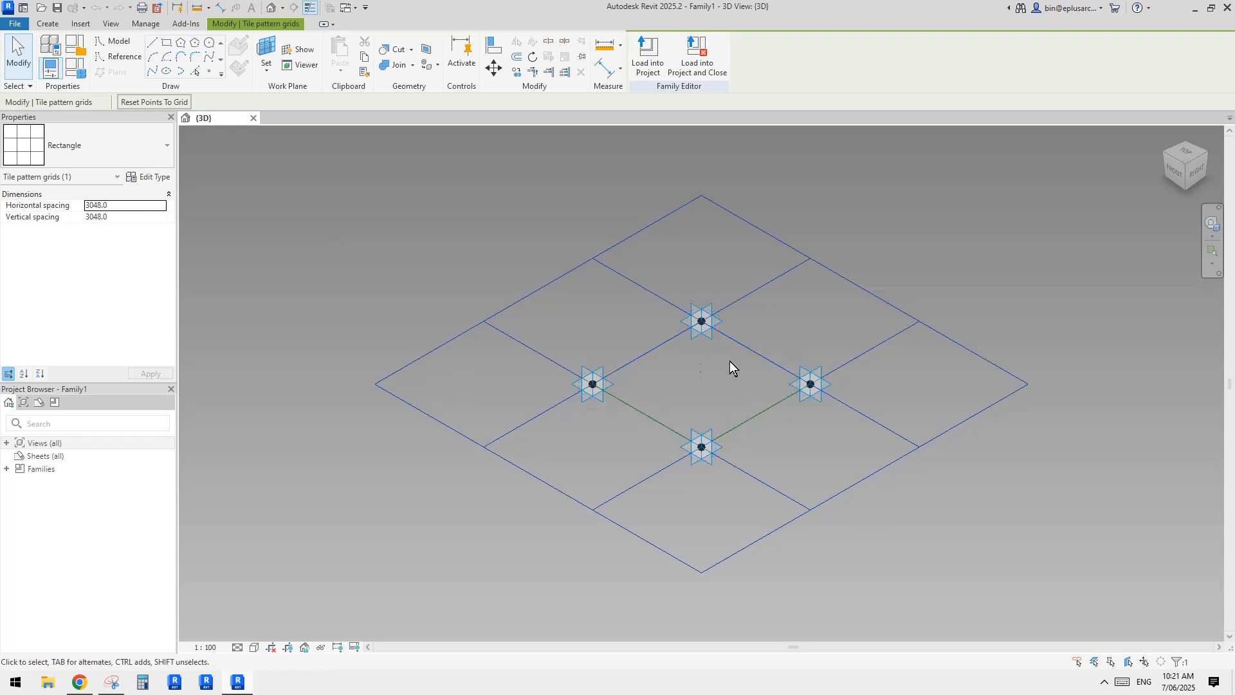
pyautogui.keyDown('shift'); pyautogui.moveTo(732, 362); pyautogui.dragTo(643, 397, button='middle'); pyautogui.keyUp('shift')
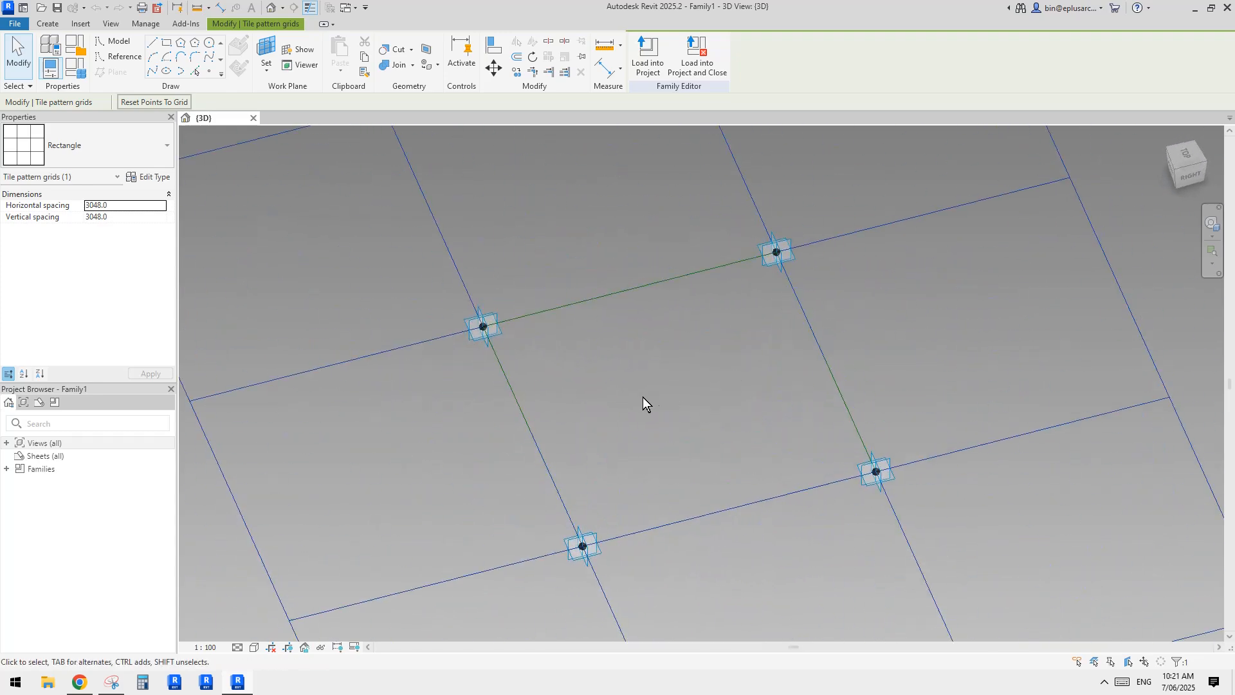
pyautogui.click(774, 264)
pyautogui.keyDown('shift'); pyautogui.moveTo(774, 264); pyautogui.dragTo(770, 471, button='middle'); pyautogui.keyUp('shift')
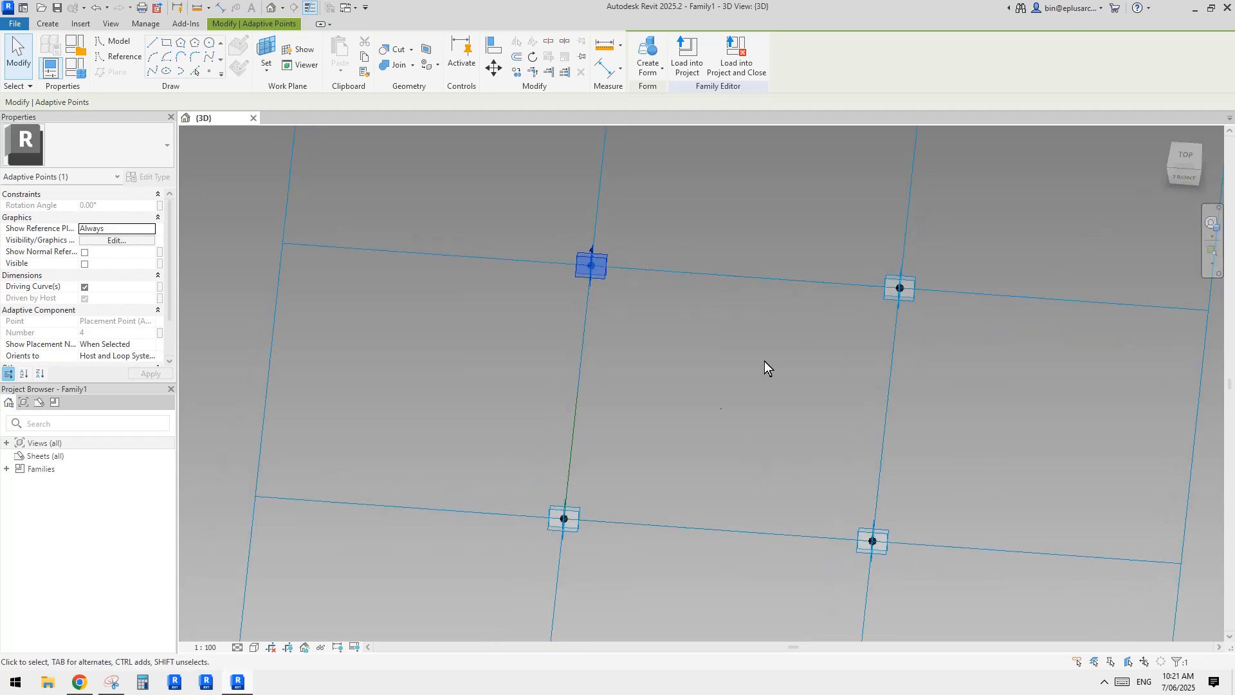
pyautogui.keyDown('shift'); pyautogui.moveTo(764, 360); pyautogui.dragTo(616, 374, button='middle'); pyautogui.keyUp('shift')
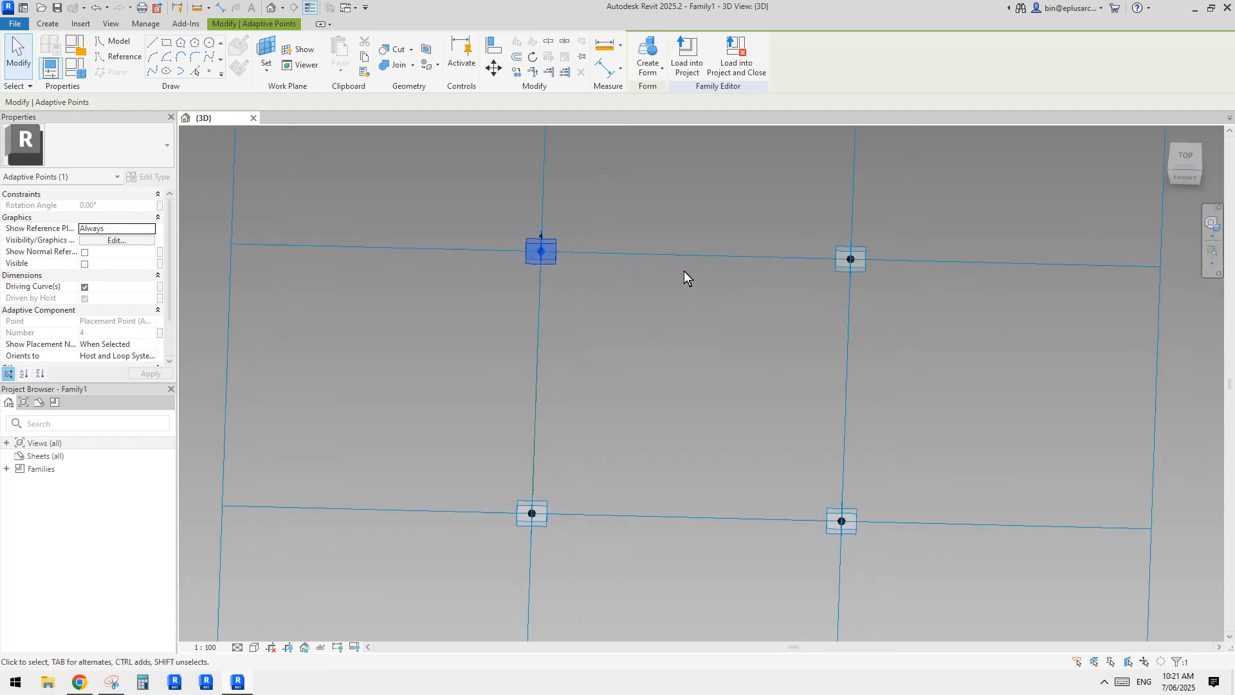
pyautogui.scroll(-4, 684, 272)
pyautogui.click(773, 238)
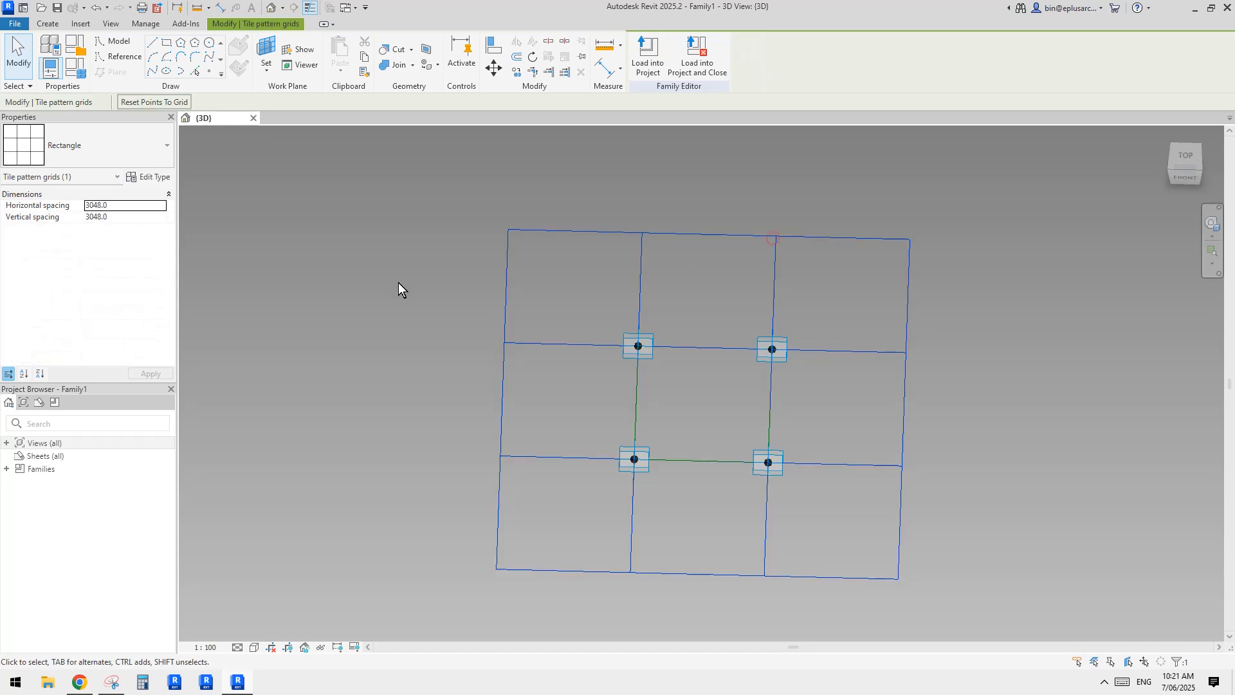
pyautogui.click(130, 217)
pyautogui.write('100')
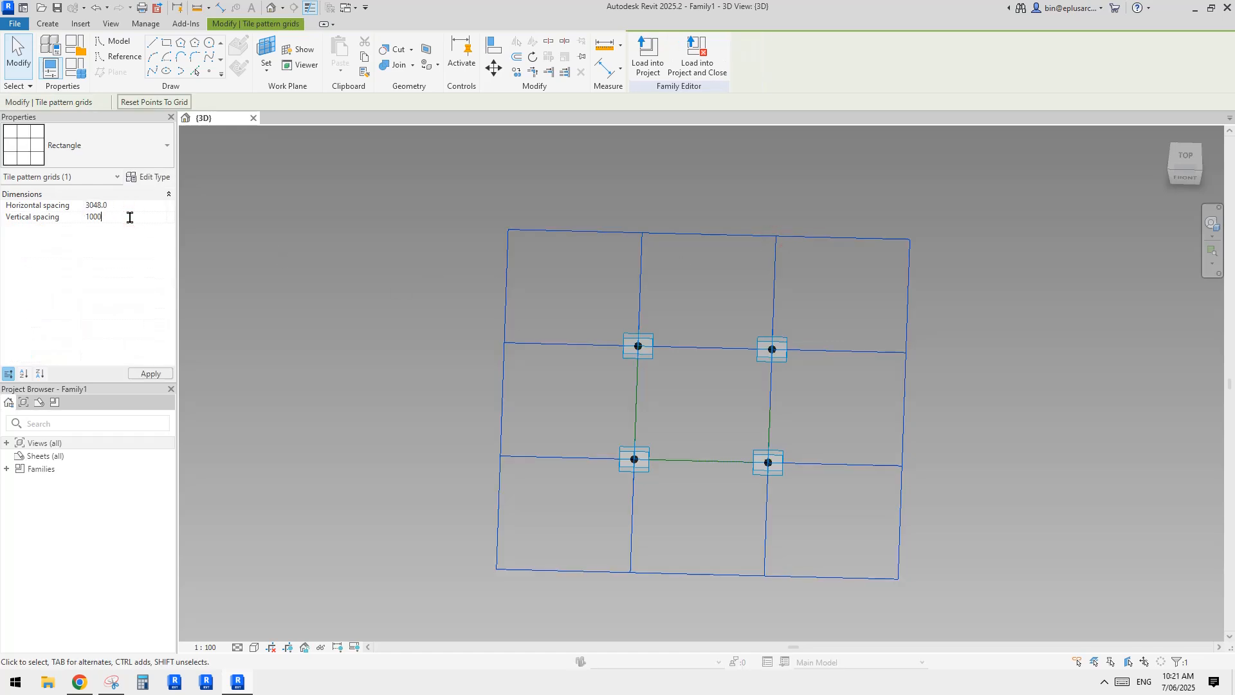
pyautogui.write('0')
pyautogui.click(388, 217)
pyautogui.scroll(6, 697, 410)
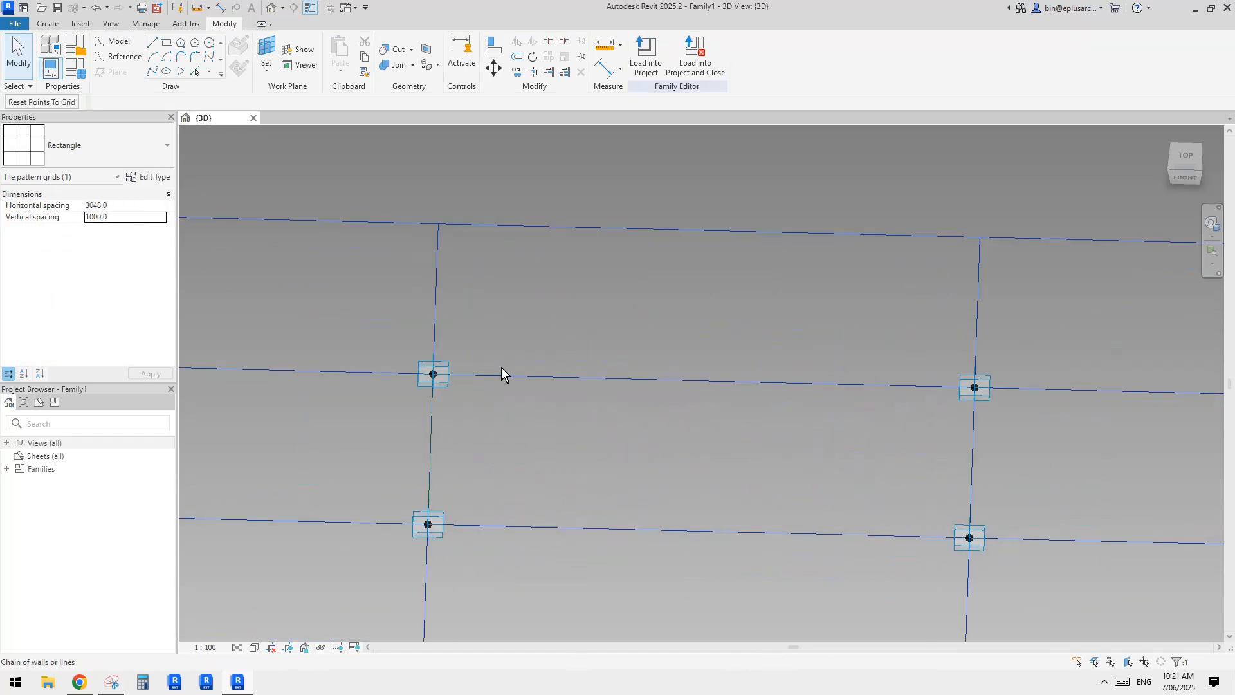
# - Recheck the wavy pattern in the Reddit post and, in Revit, place reference points at the midpoints of the central cell's two long edges
pyautogui.click(80, 683)
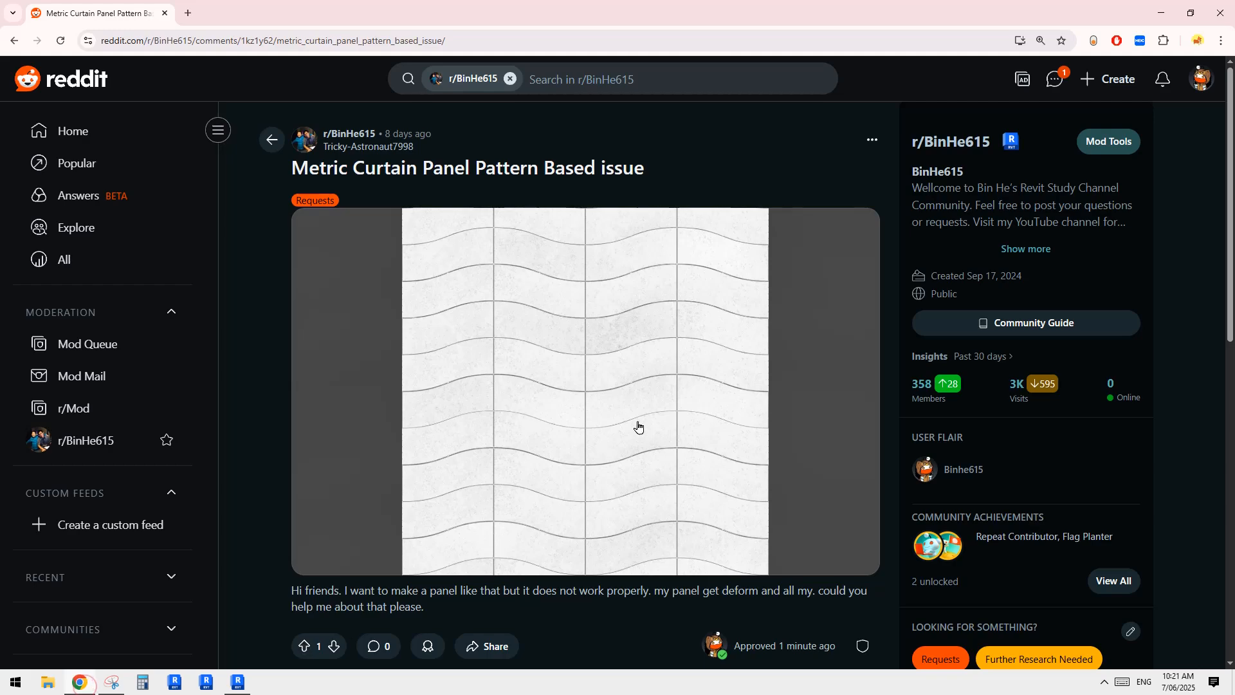
pyautogui.click(238, 684)
pyautogui.keyDown('shift'); pyautogui.moveTo(508, 511); pyautogui.dragTo(436, 424, button='middle'); pyautogui.keyUp('shift')
pyautogui.scroll(-2, 561, 457)
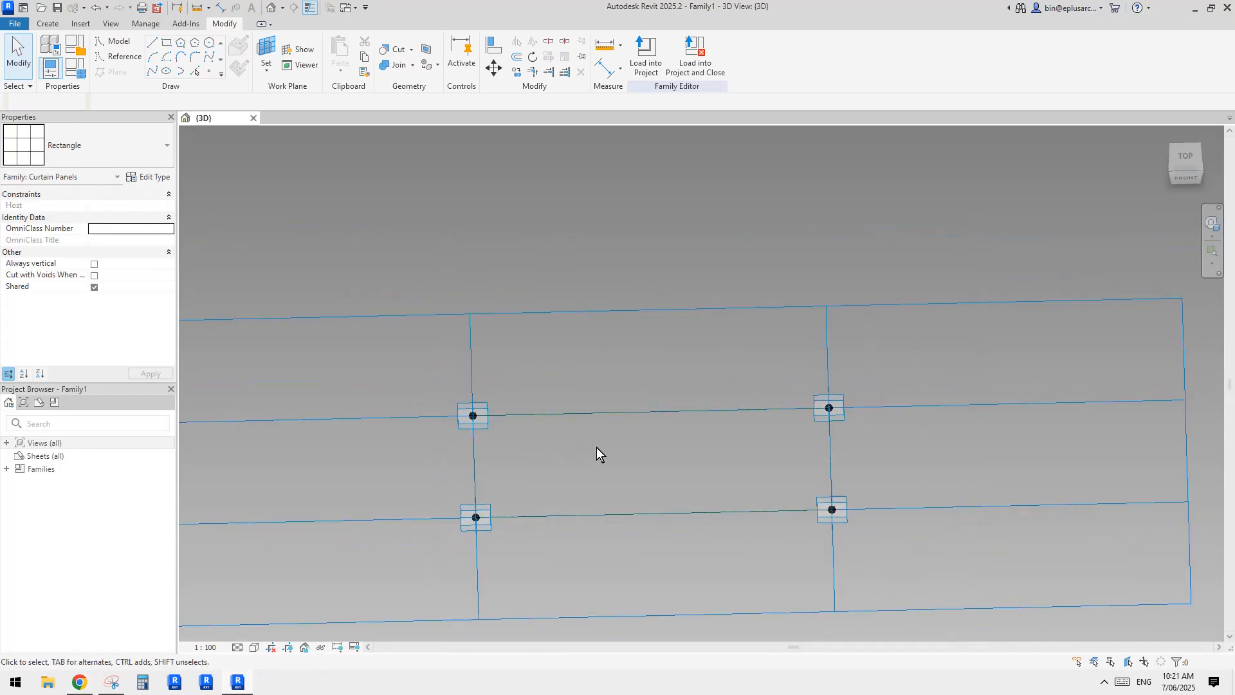
pyautogui.moveTo(596, 447)
pyautogui.mouseDown(button='middle')
pyautogui.moveTo(592, 427)
pyautogui.moveTo(611, 443)
pyautogui.mouseUp(button='middle')
pyautogui.scroll(2, 634, 459)
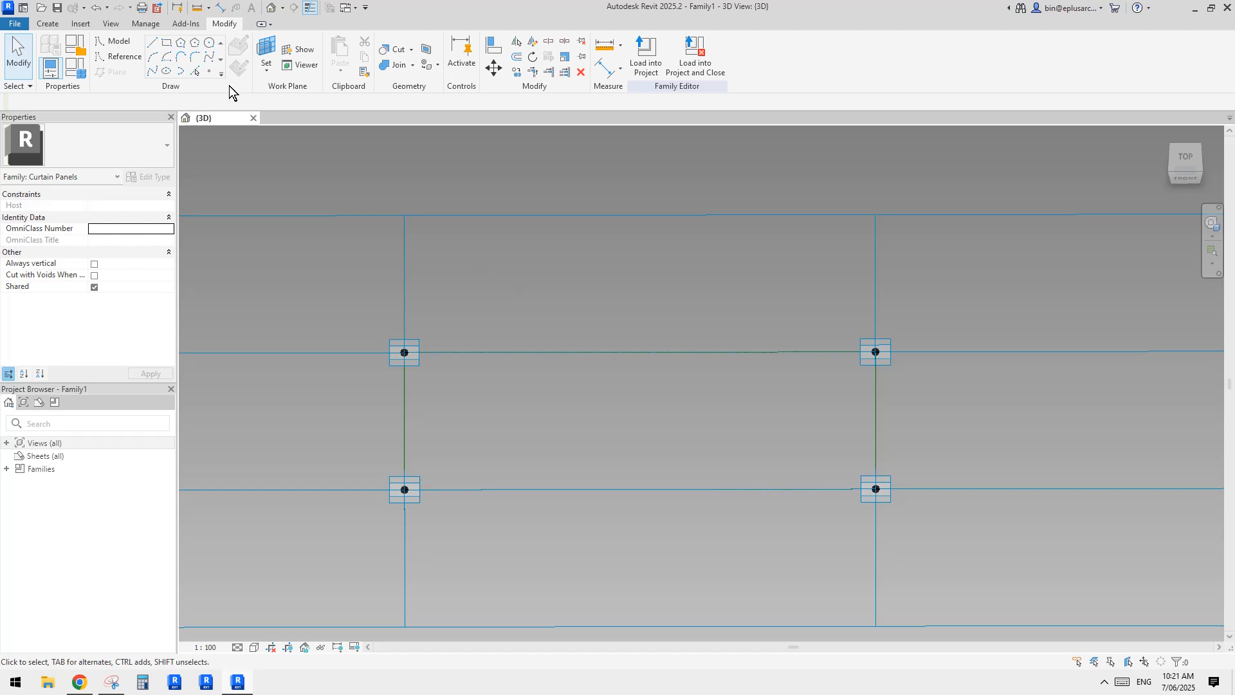
pyautogui.click(206, 74)
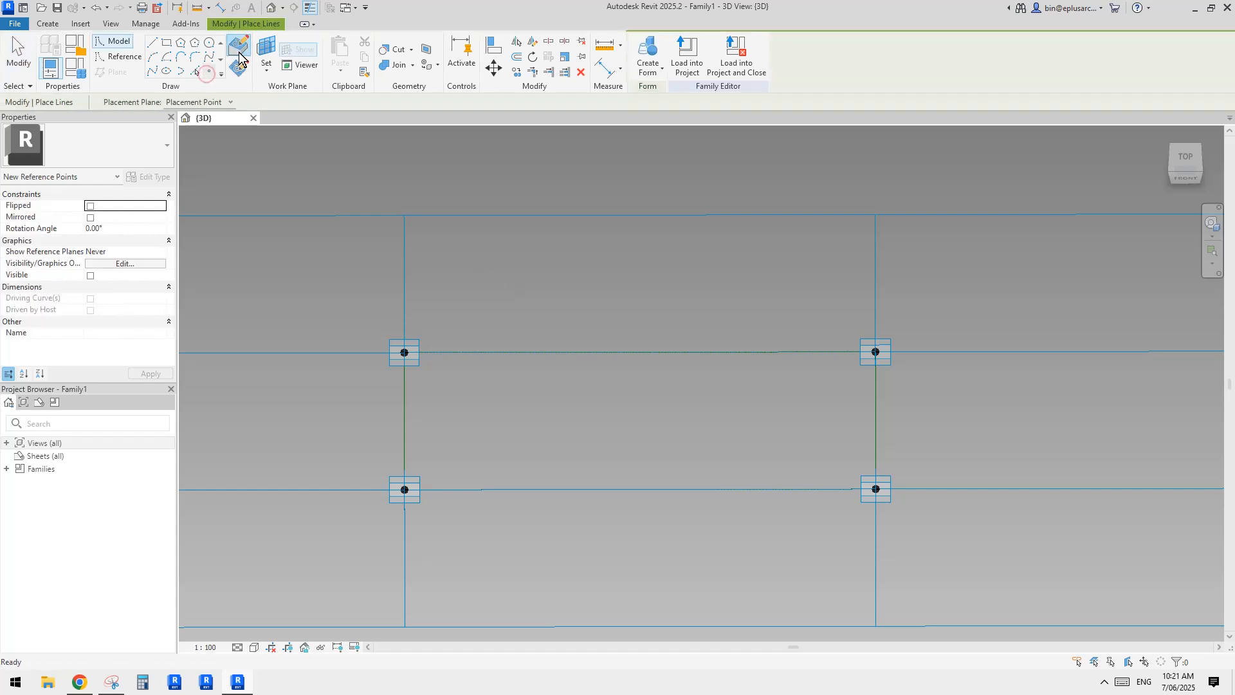
pyautogui.click(639, 352)
pyautogui.click(640, 489)
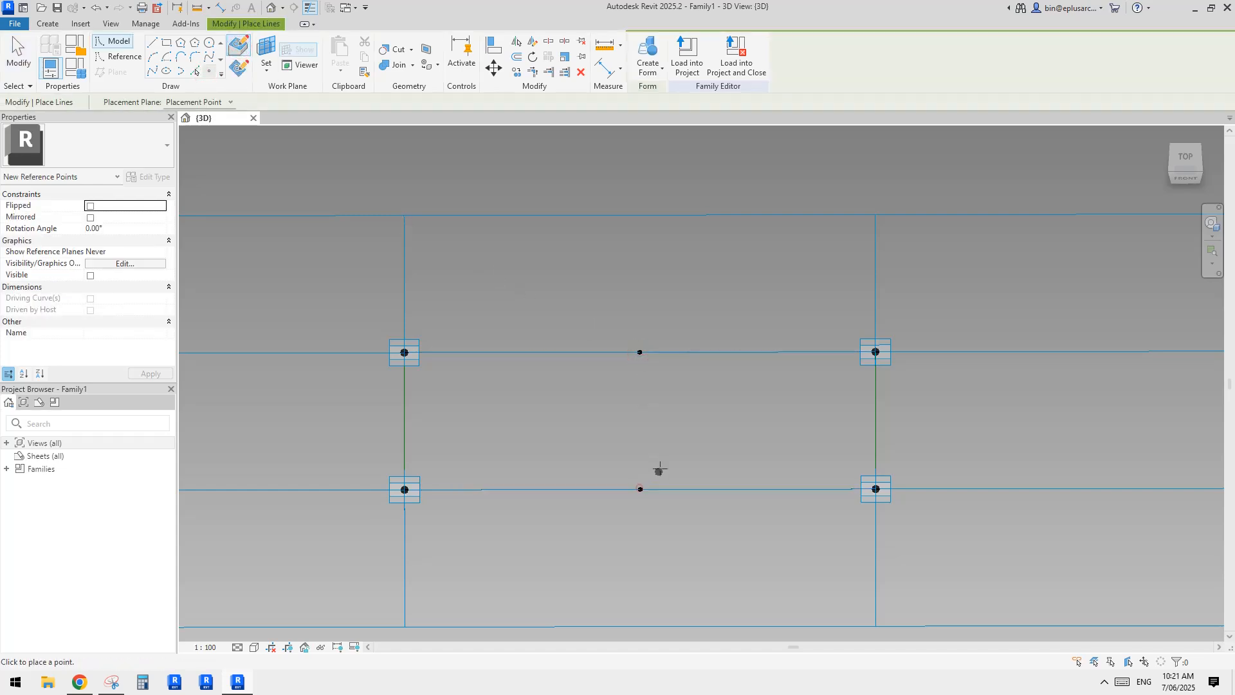
# - Set the rear long-edge midpoint's vertical plane parallel to that edge as the work plane and place a reference point on it
pyautogui.click(238, 67)
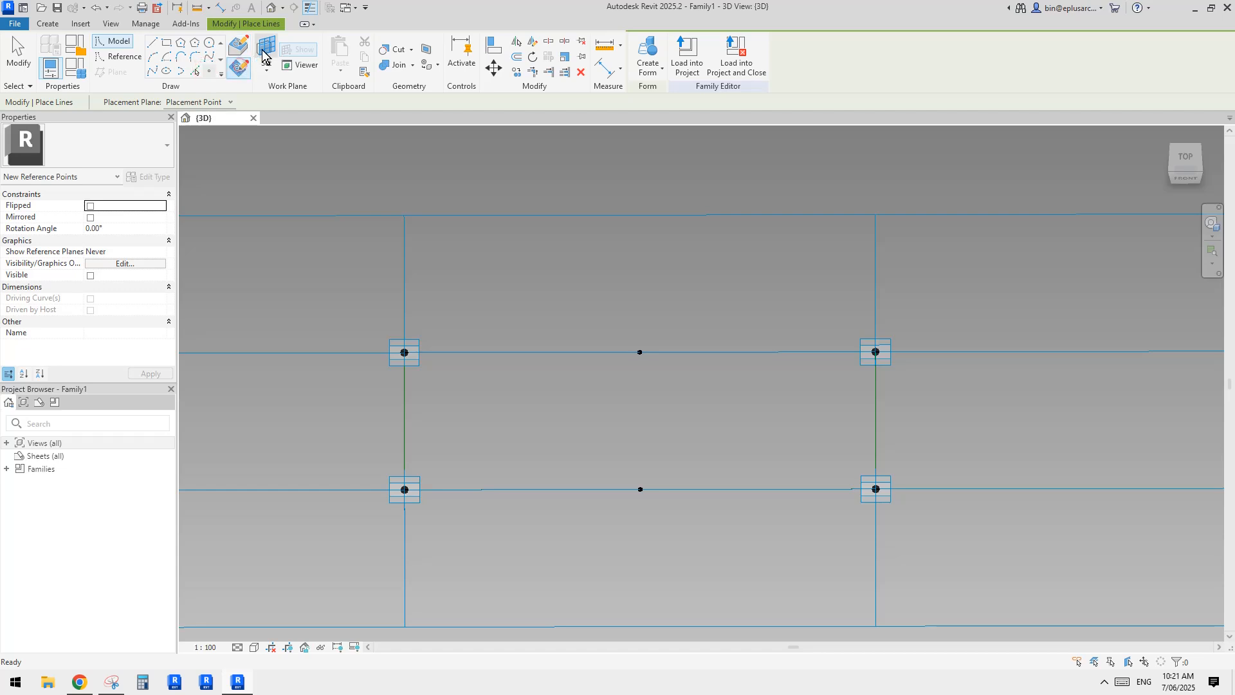
pyautogui.click(265, 51)
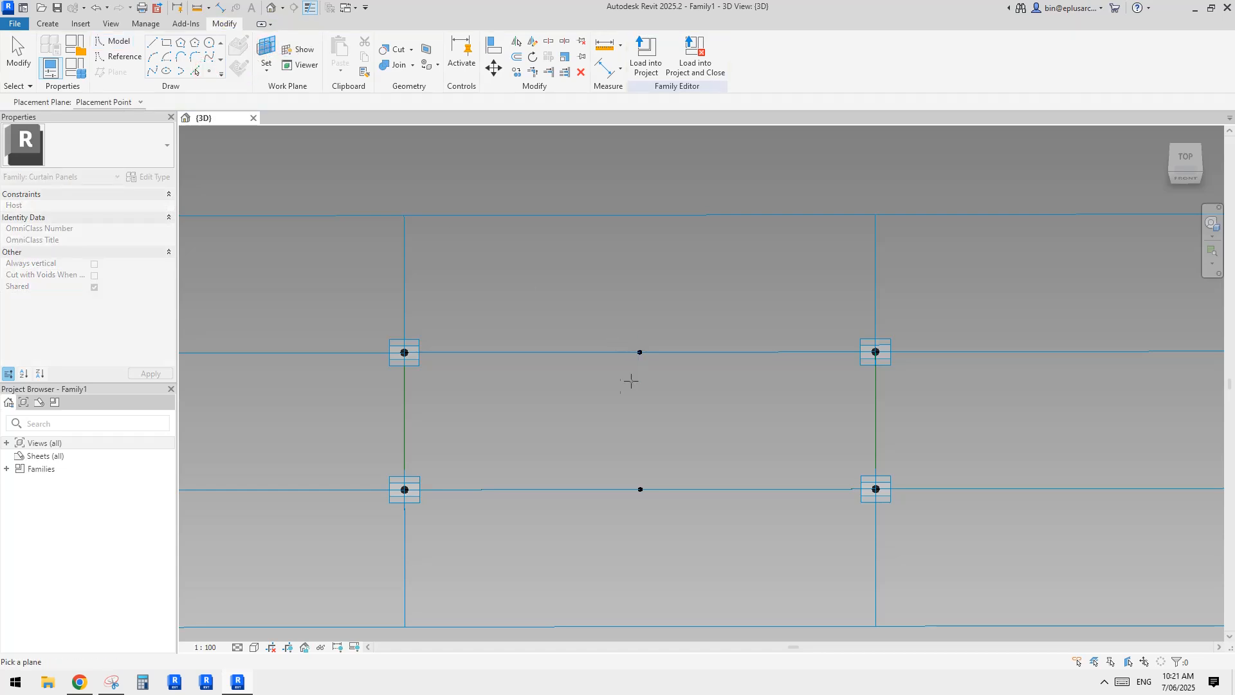
pyautogui.keyDown('shift'); pyautogui.moveTo(631, 381); pyautogui.dragTo(766, 292, button='middle'); pyautogui.keyUp('shift')
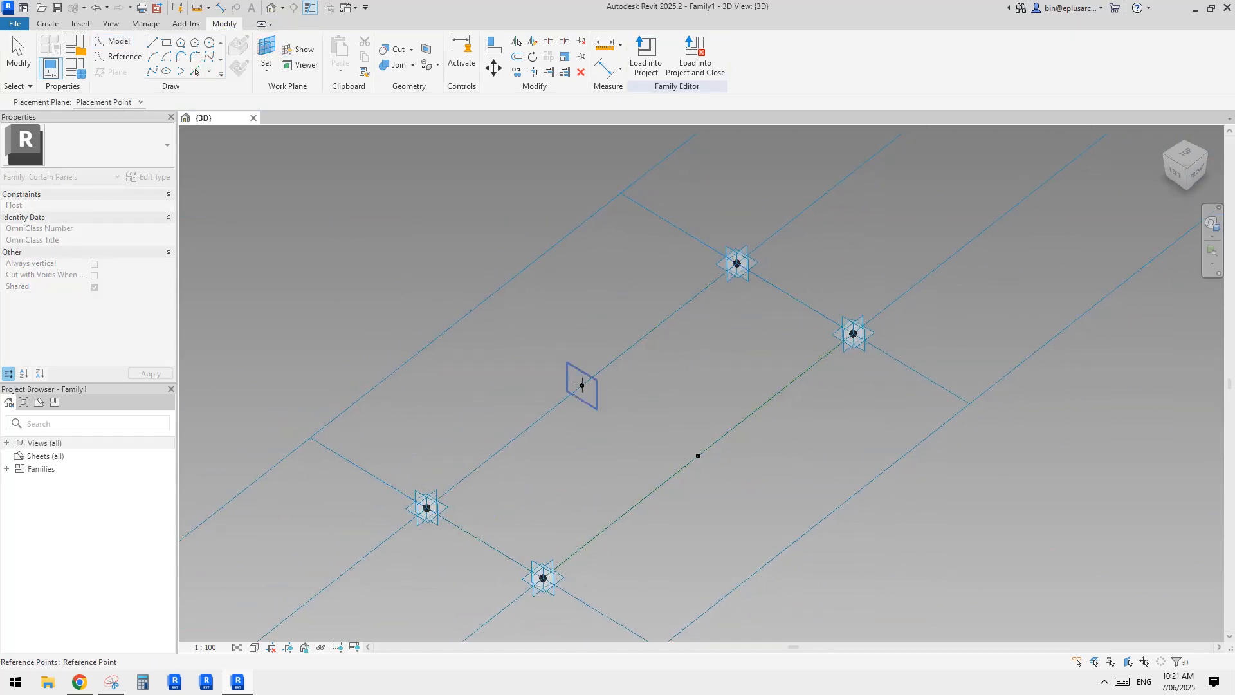
pyautogui.press('Tab')
pyautogui.press('Tab')
pyautogui.click(582, 385)
pyautogui.click(582, 384)
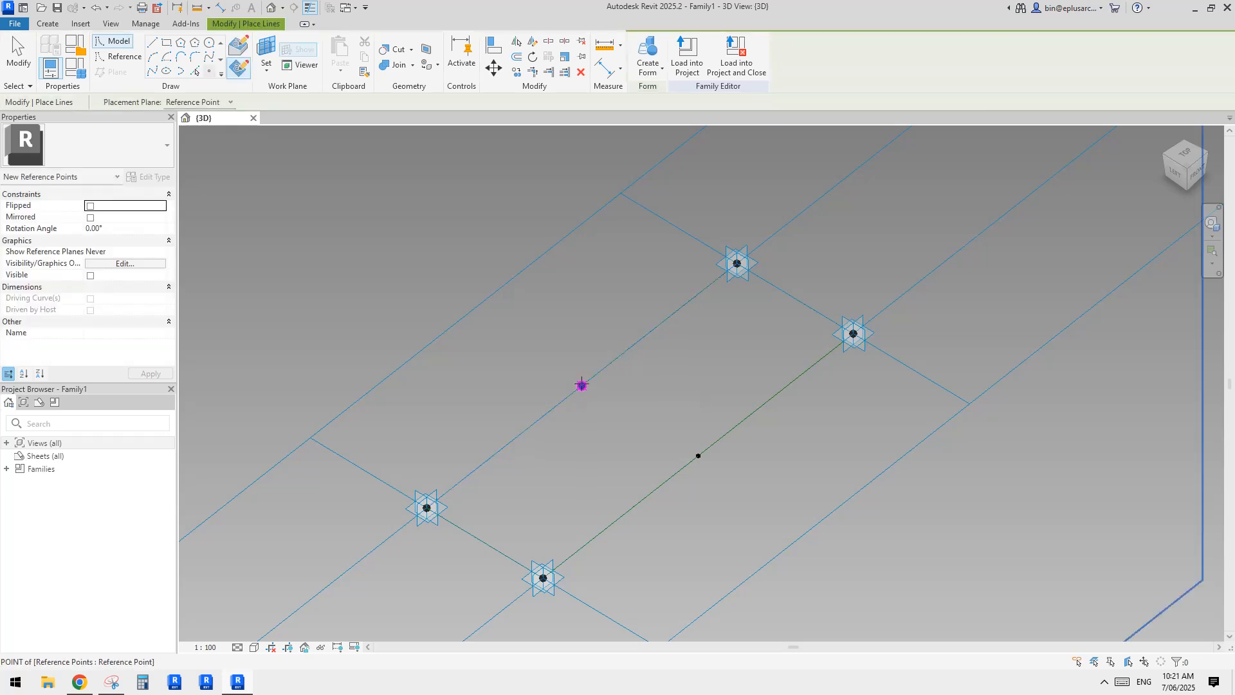
# - Set the plane at the front long-edge midpoint as the work plane, place a reference point on it, and accept the duplicate-point warning
pyautogui.click(657, 384)
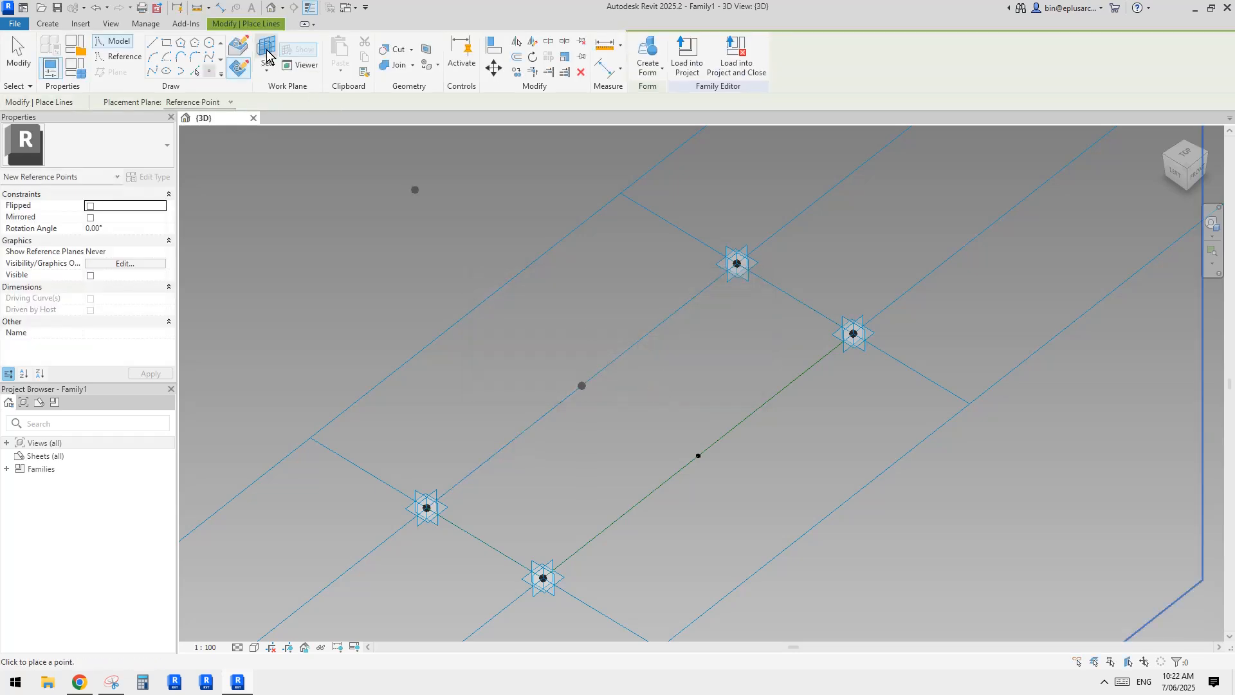
pyautogui.press('Escape')
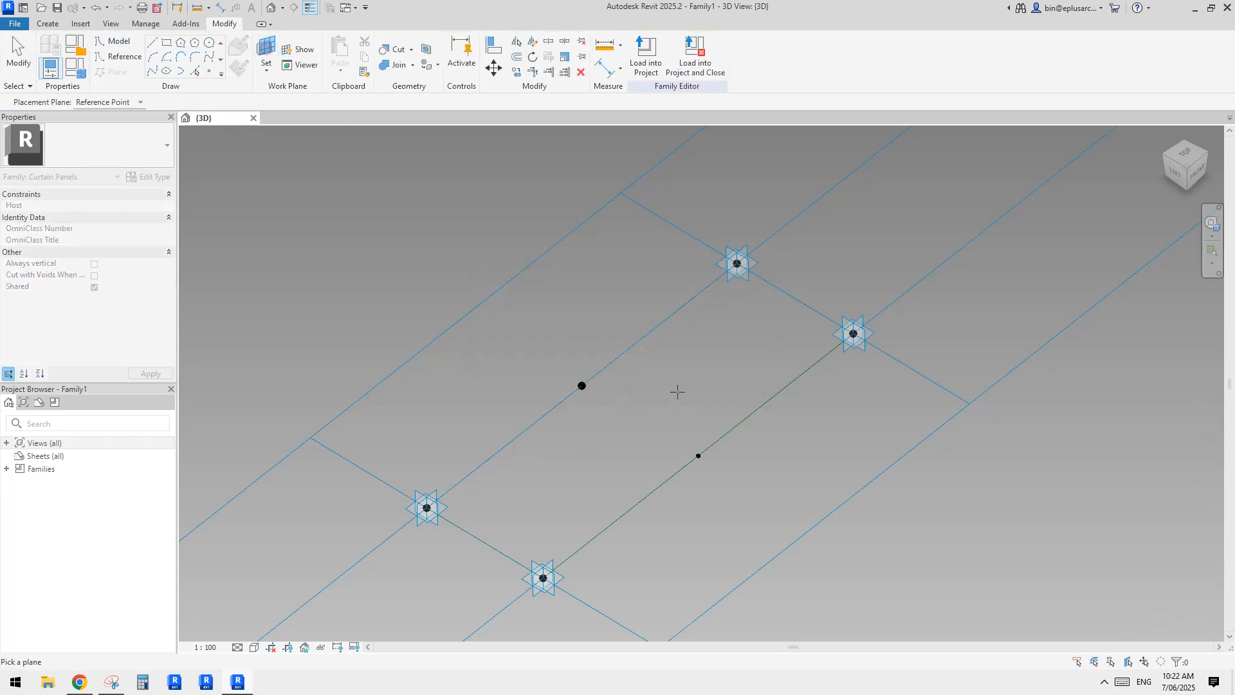
pyautogui.press('Tab')
pyautogui.click(700, 456)
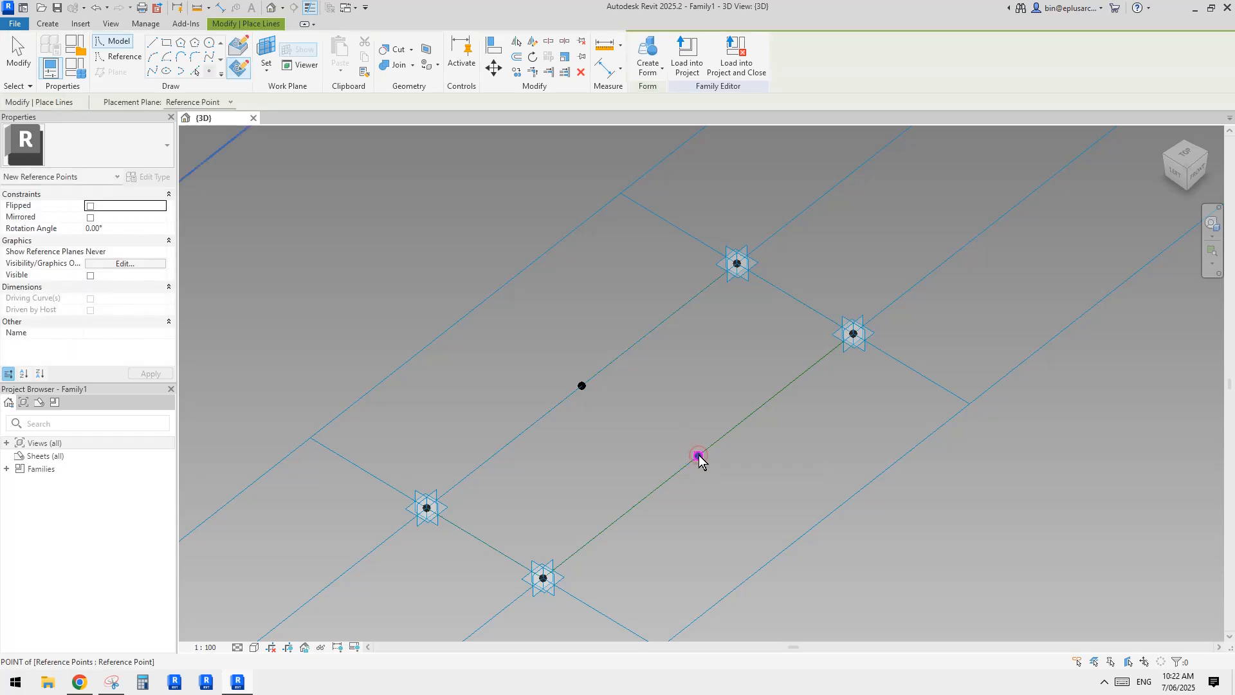
pyautogui.click(698, 456)
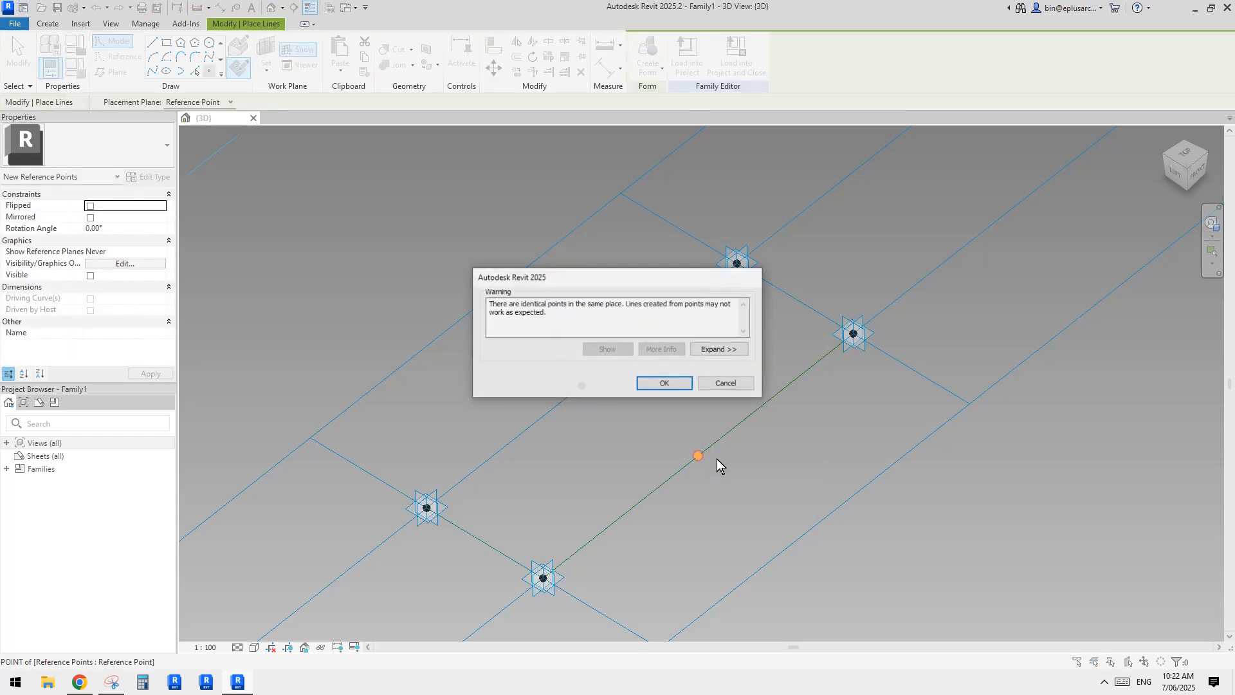
pyautogui.click(666, 386)
pyautogui.press('Escape')
# - Set the offset of the point hosted on the rear long-edge midpoint to -500
pyautogui.click(582, 387)
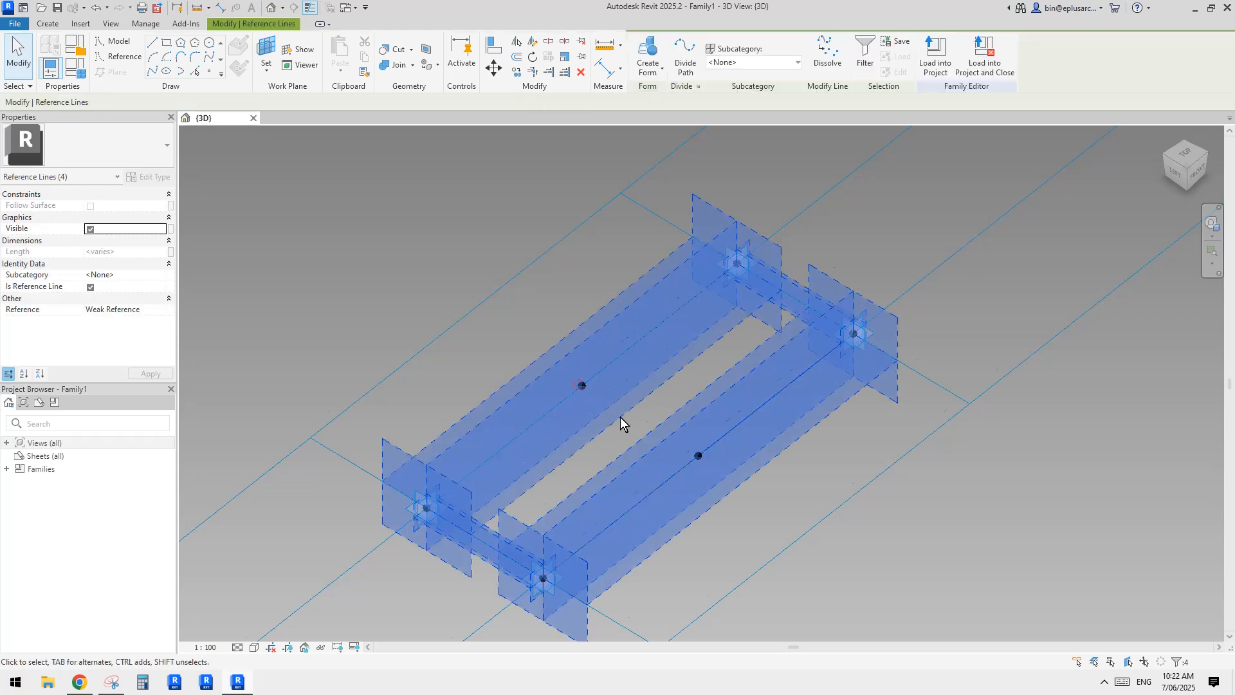
pyautogui.click(581, 378)
pyautogui.moveTo(620, 416); pyautogui.dragTo(646, 399, button='middle')
pyautogui.click(585, 366)
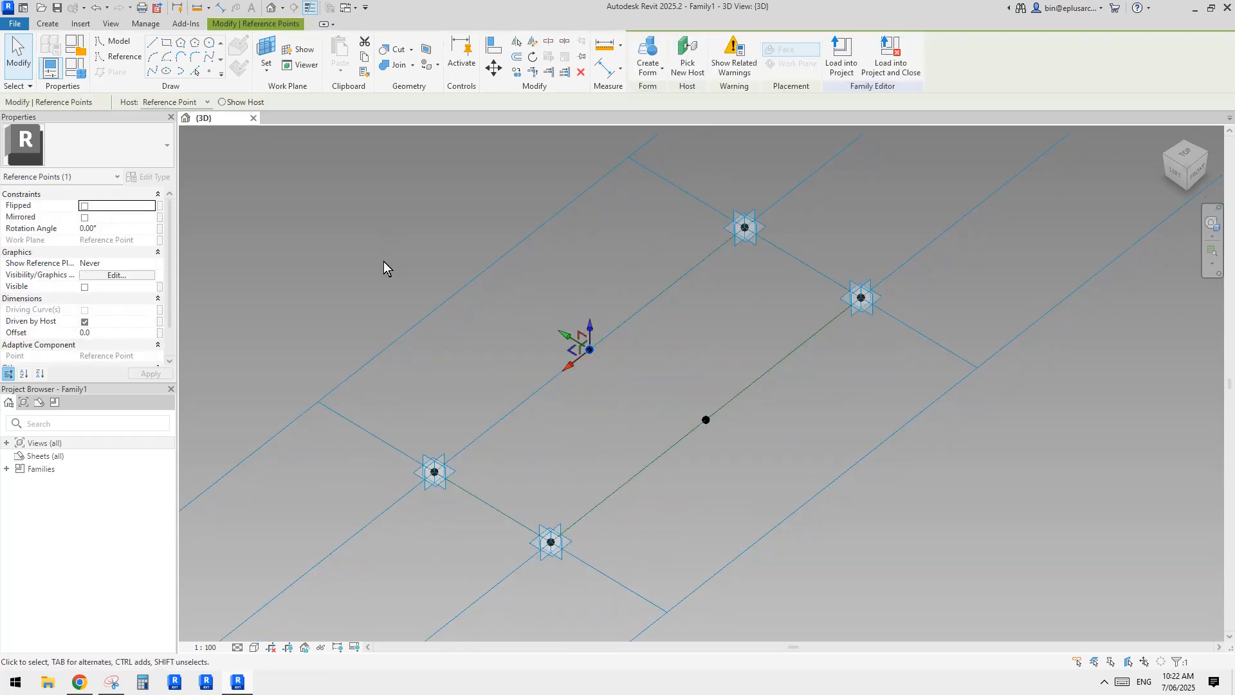
pyautogui.click(110, 334)
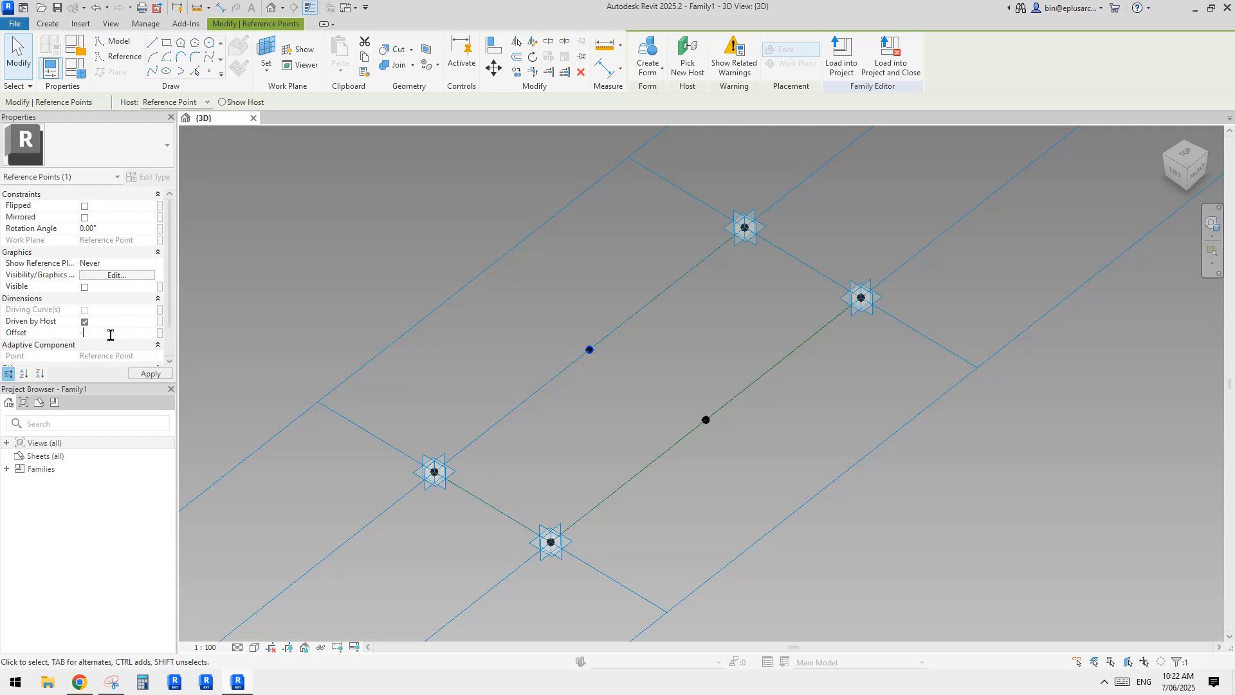
pyautogui.press('Return')
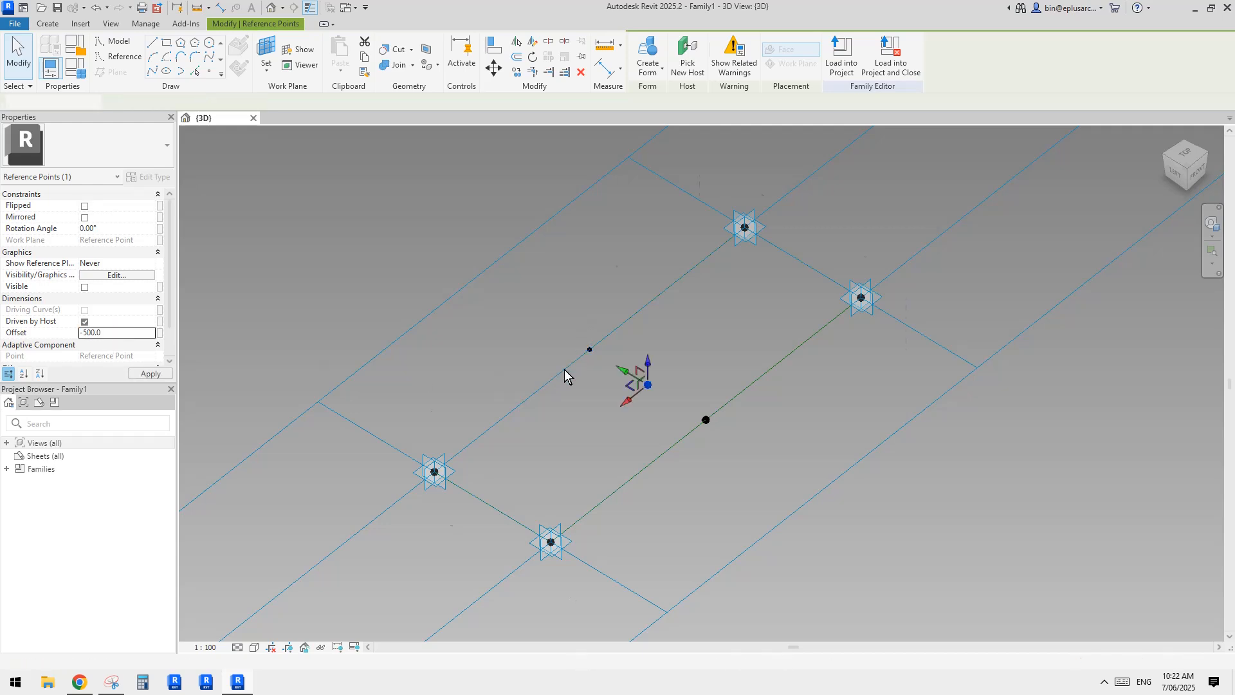
# - Move the rear hosted point back toward its edge midpoint, to an offset of about -340
pyautogui.moveTo(623, 372); pyautogui.dragTo(604, 361)
pyautogui.moveTo(670, 410); pyautogui.dragTo(616, 374, button='middle')
pyautogui.click(716, 380)
pyautogui.click(615, 374)
pyautogui.click(639, 347)
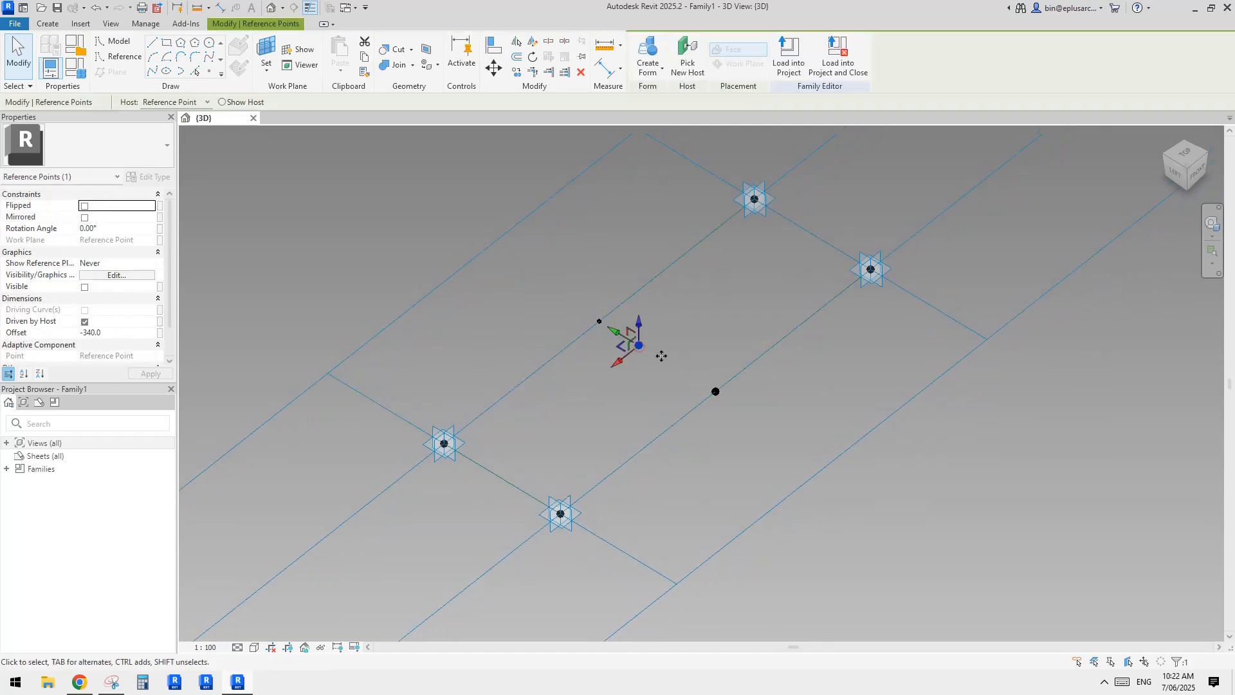
pyautogui.click(718, 395)
# - Associate the rear hosted point's offset with a new instance family parameter named offset
pyautogui.click(641, 348)
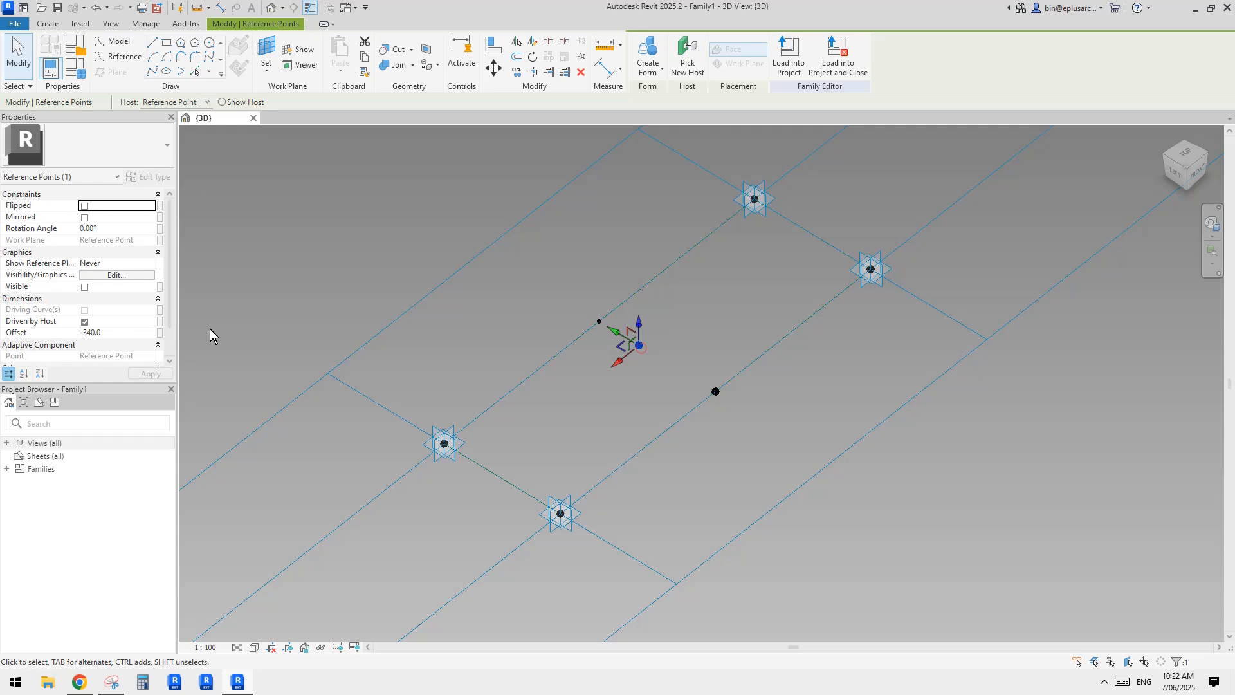
pyautogui.click(160, 332)
pyautogui.click(336, 417)
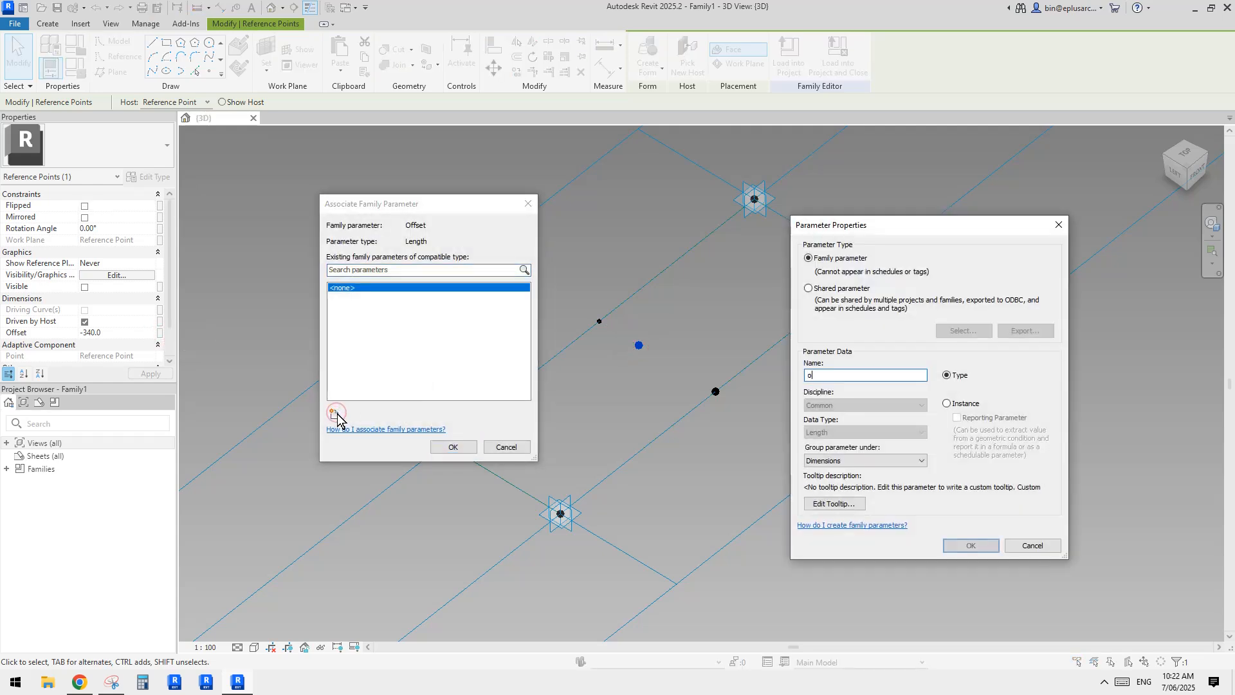
pyautogui.write('offset')
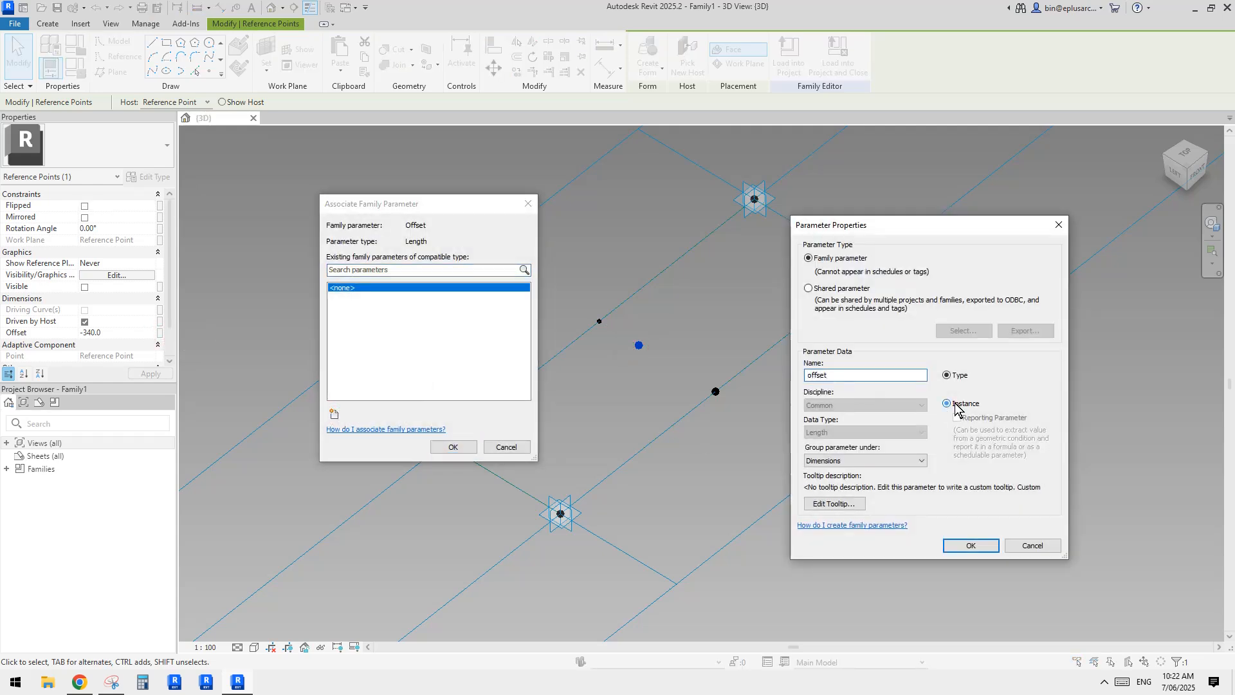
pyautogui.click(964, 546)
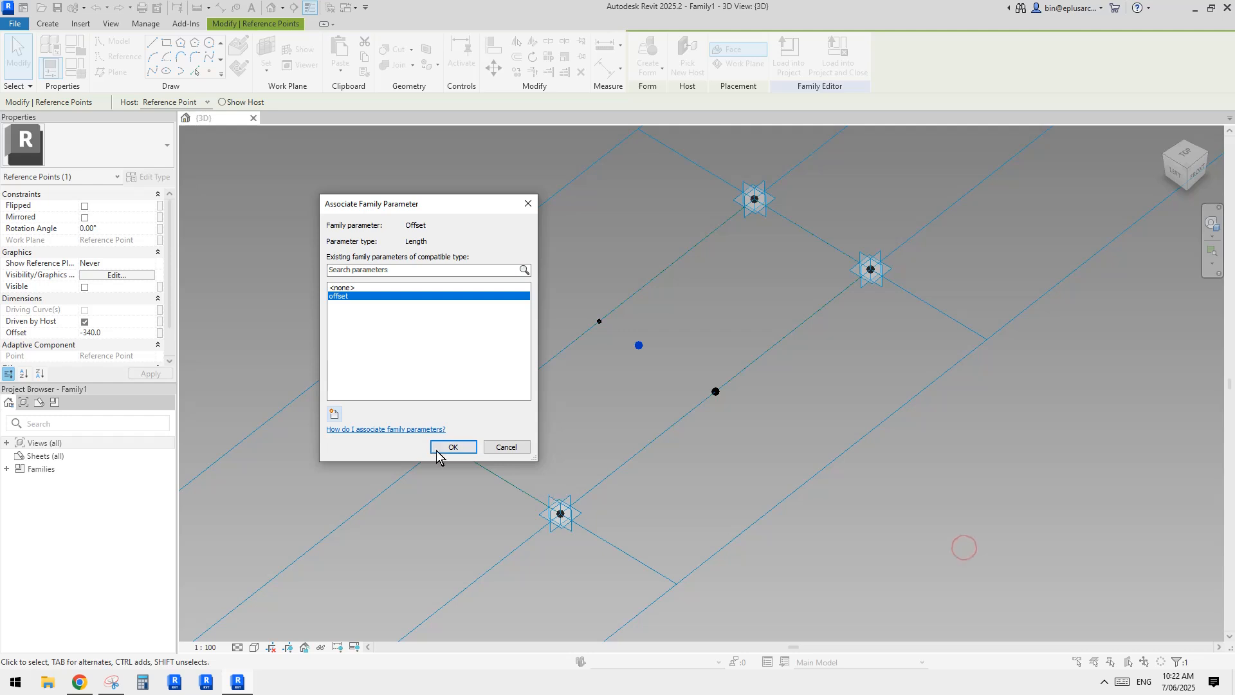
pyautogui.click(452, 447)
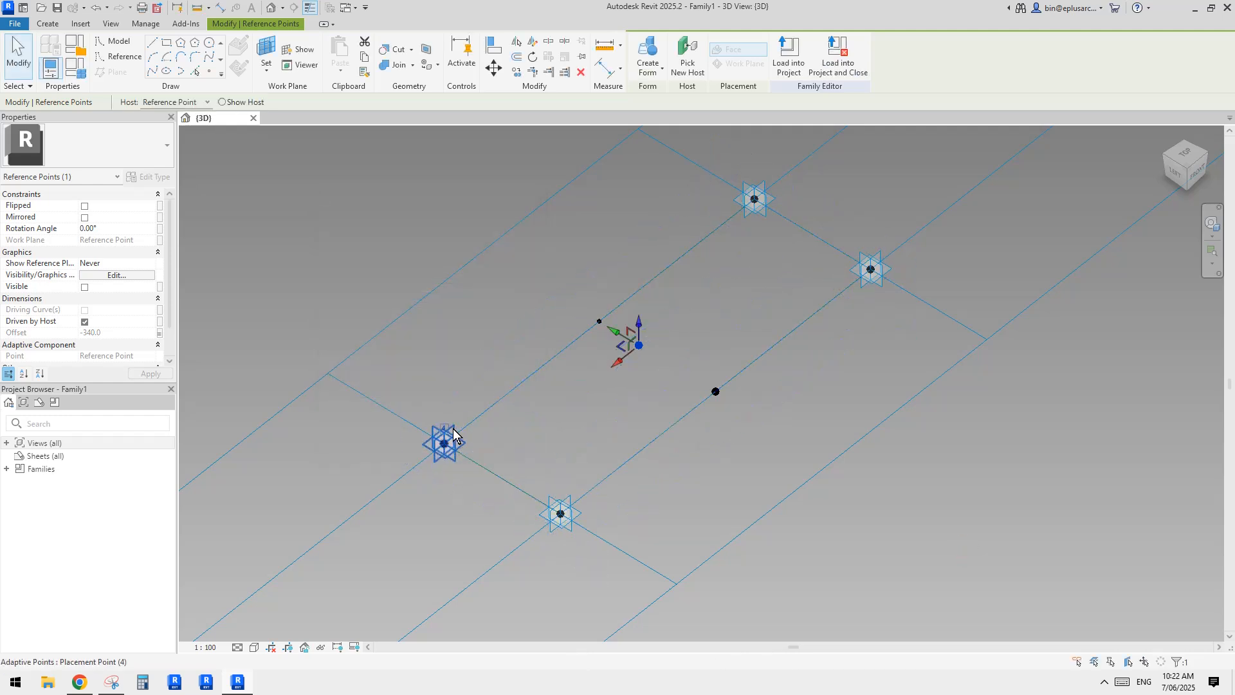
pyautogui.moveTo(427, 279); pyautogui.dragTo(399, 288, button='middle')
pyautogui.click(398, 289)
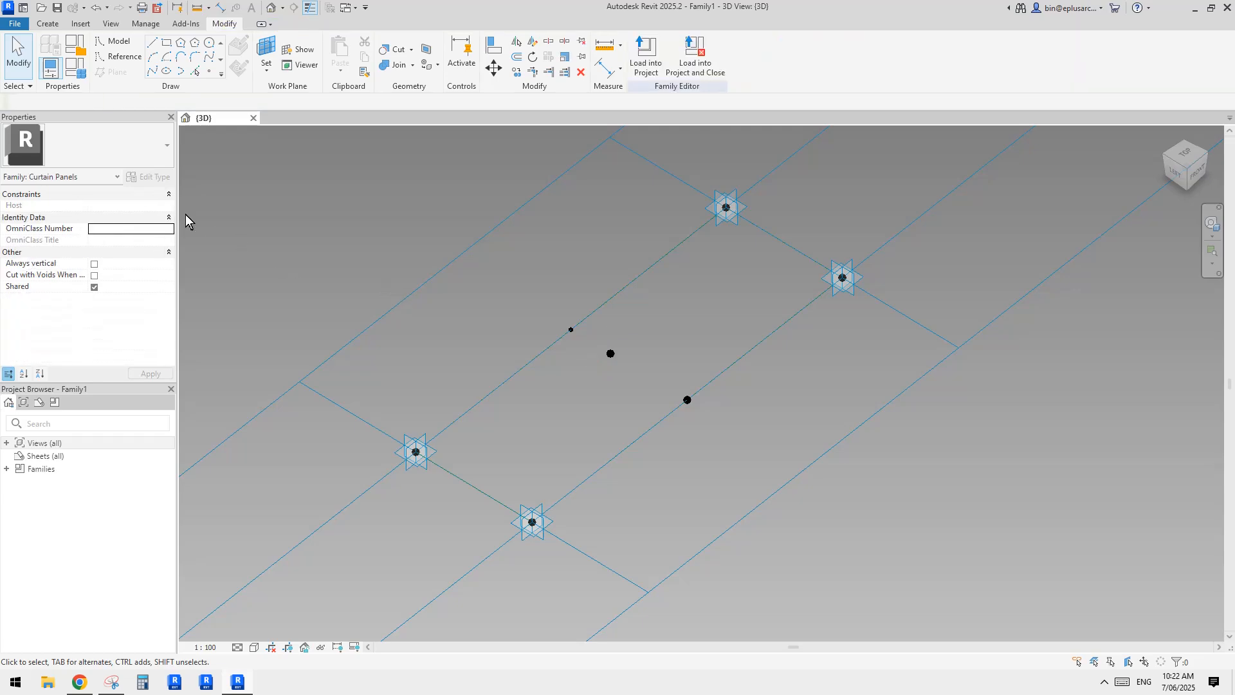
# - Change the offset family parameter from an instance parameter to a type parameter
pyautogui.keyDown('shift'); pyautogui.moveTo(595, 316); pyautogui.dragTo(631, 358, button='middle'); pyautogui.keyUp('shift')
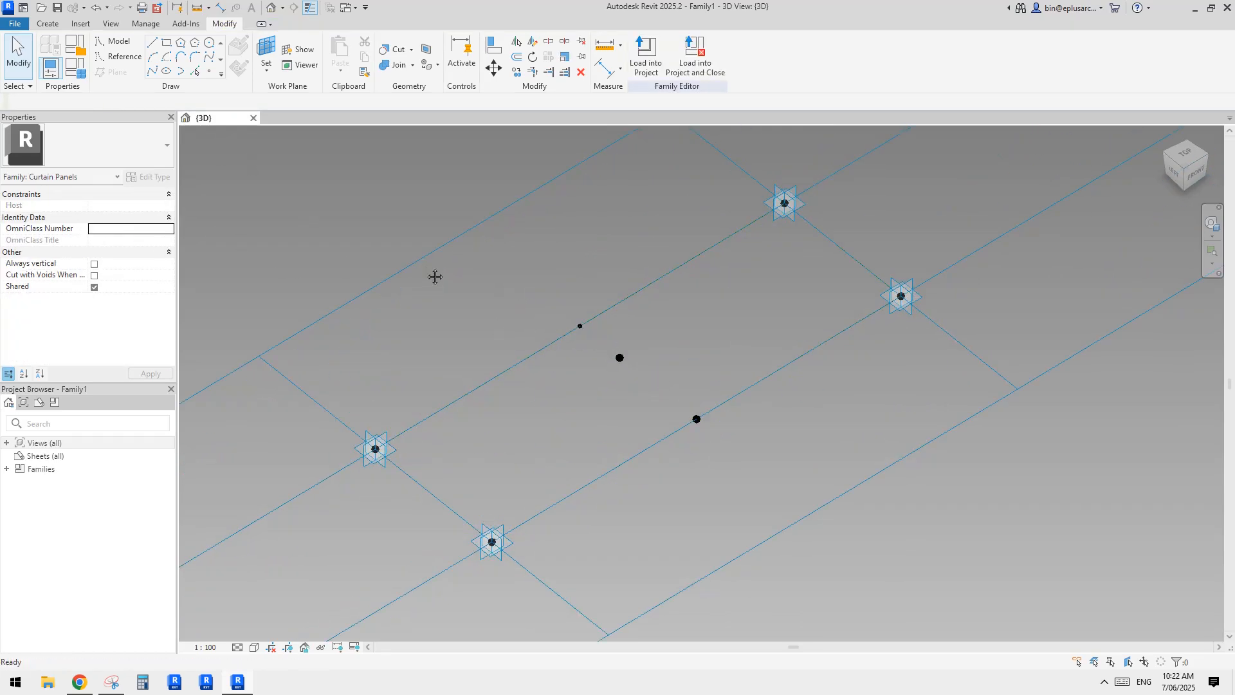
pyautogui.click(76, 68)
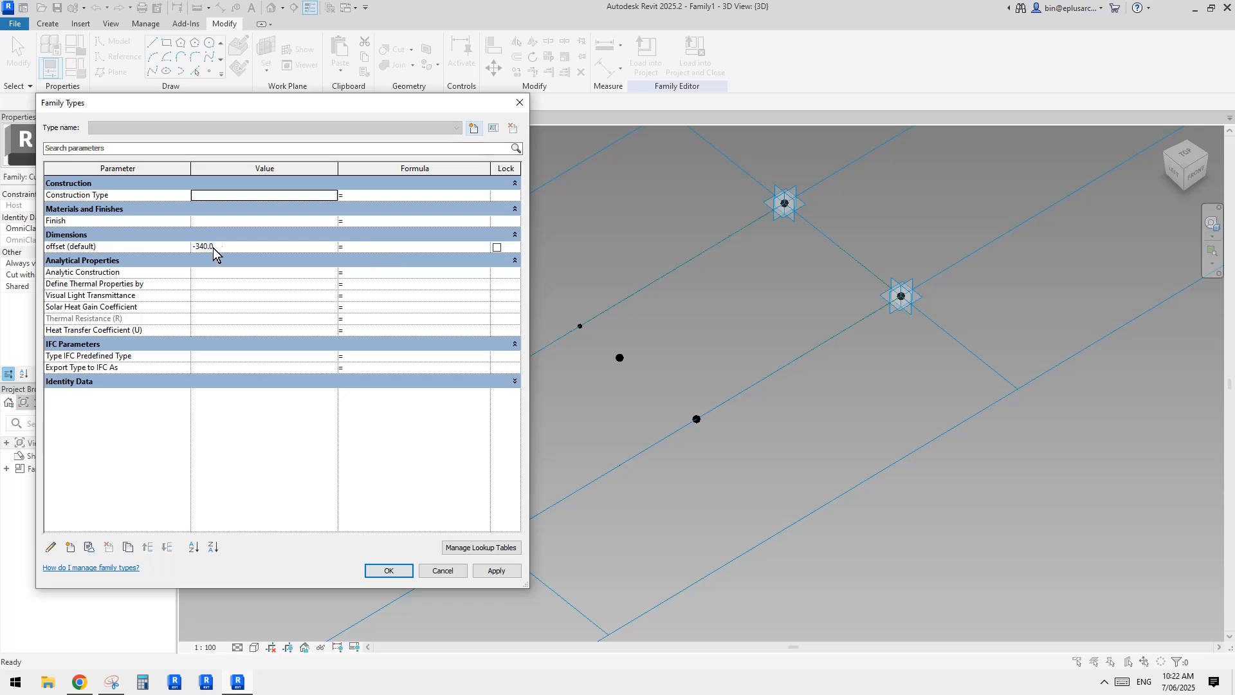
pyautogui.click(102, 247)
pyautogui.click(57, 543)
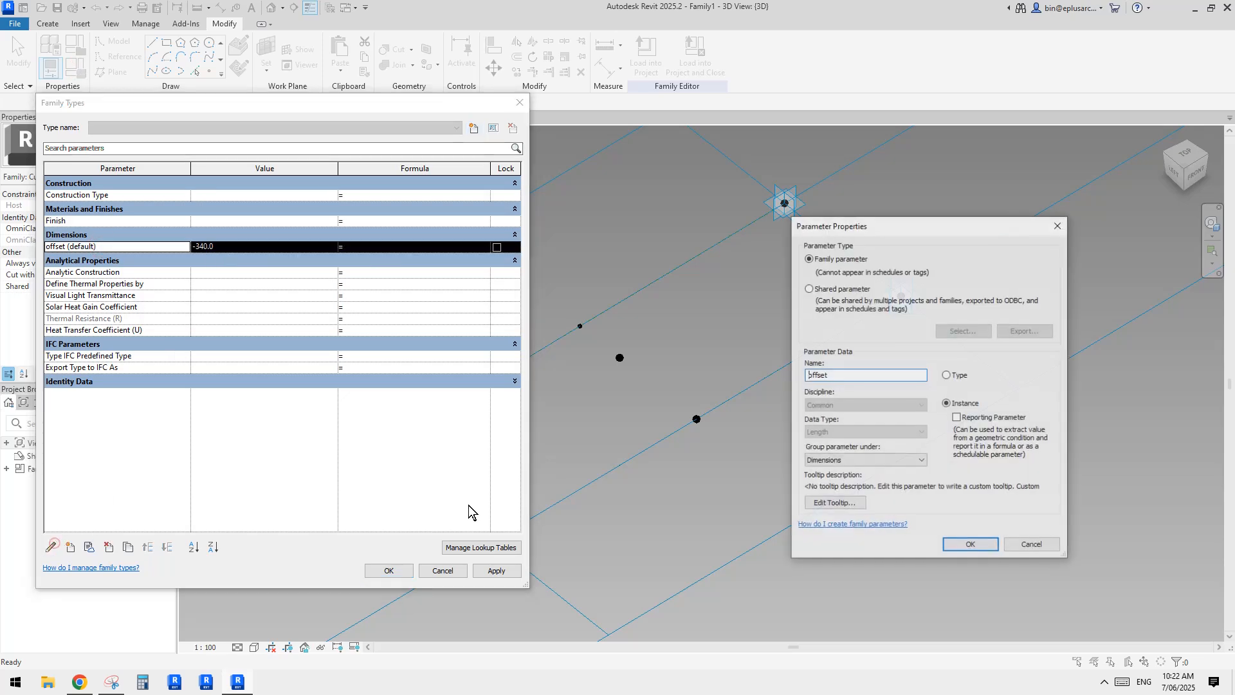
pyautogui.click(946, 375)
pyautogui.click(971, 545)
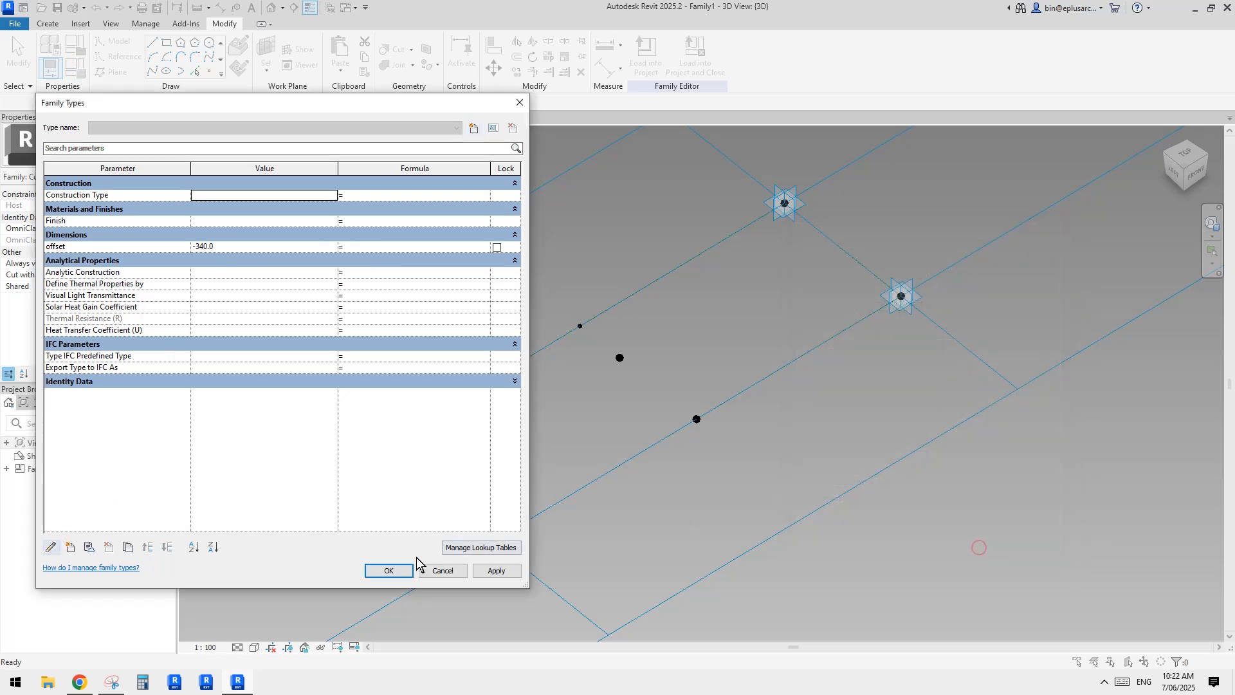
pyautogui.click(389, 571)
# - Associate the offset of the point hosted on the front long-edge midpoint with the existing offset family parameter
pyautogui.scroll(4, 693, 419)
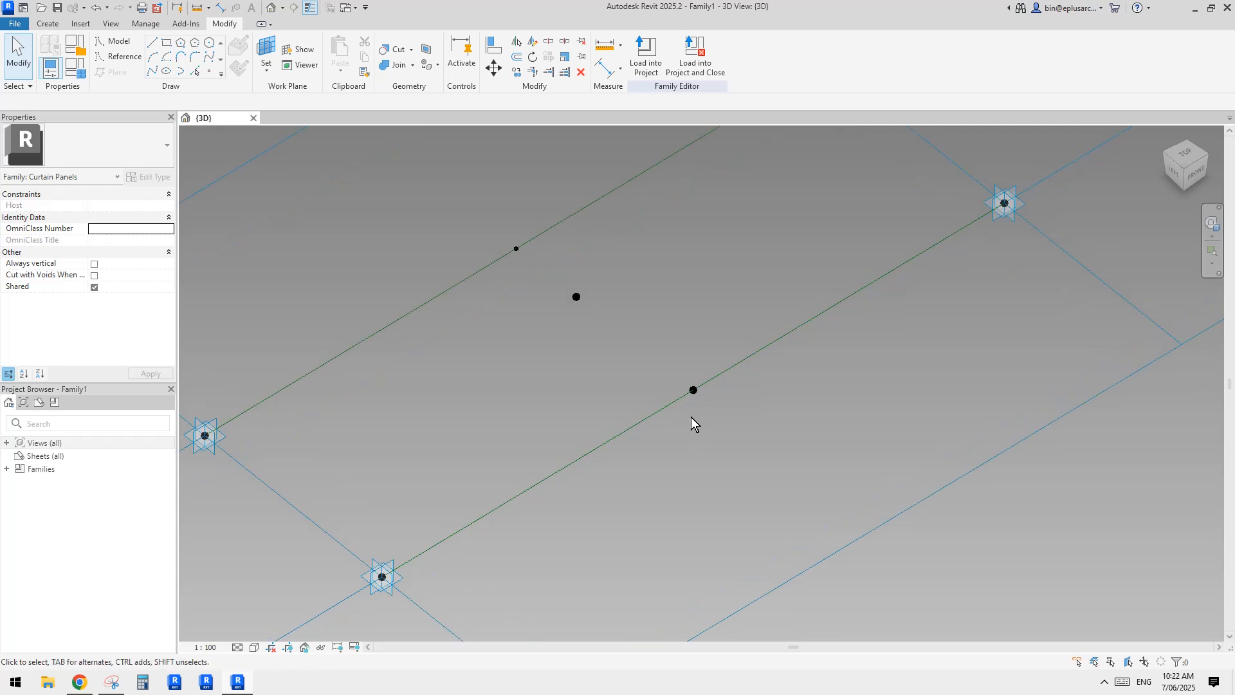
pyautogui.click(676, 400)
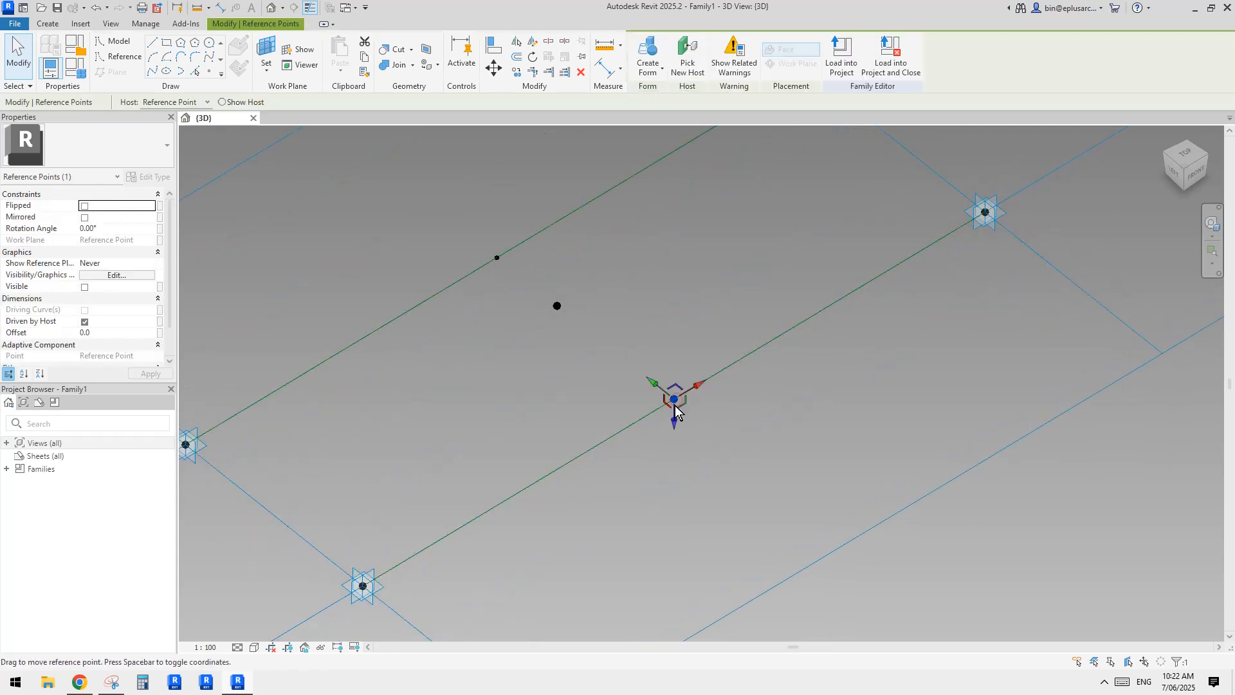
pyautogui.click(161, 332)
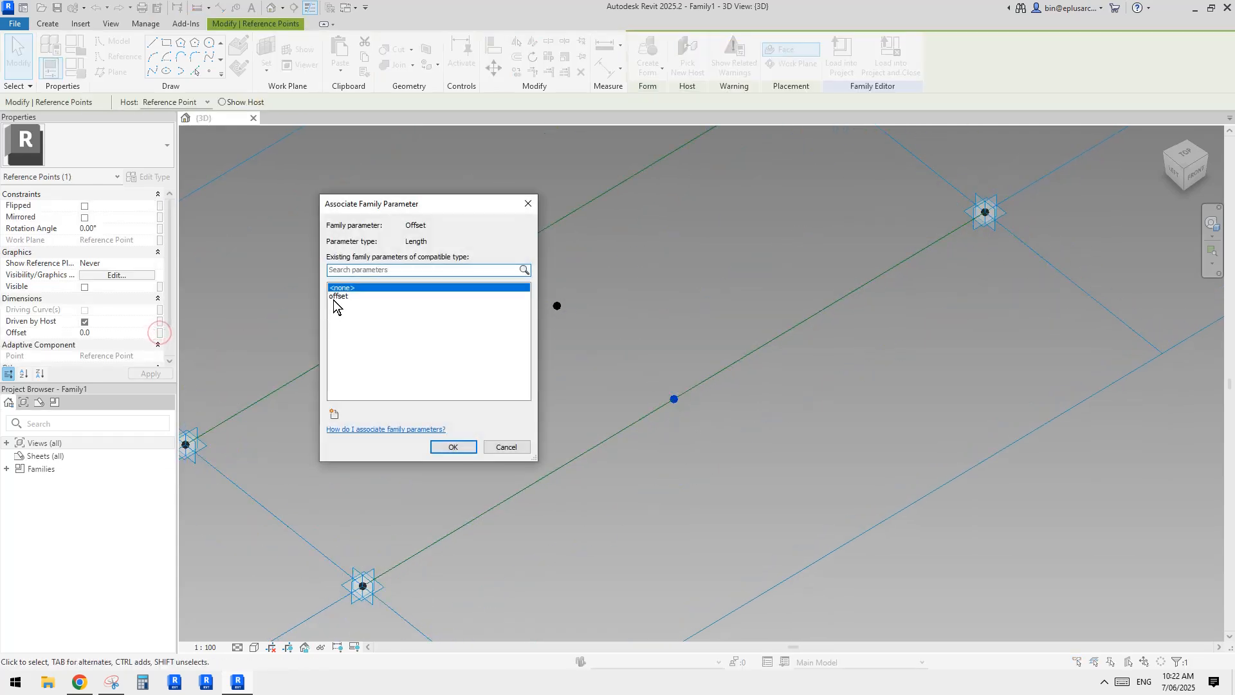
pyautogui.click(335, 296)
pyautogui.click(458, 442)
# - Create a spline through the rear edge's two corner points and its offset middle point
pyautogui.scroll(-2, 728, 429)
pyautogui.keyDown('shift'); pyautogui.moveTo(728, 429); pyautogui.dragTo(632, 408, button='middle'); pyautogui.keyUp('shift')
pyautogui.moveTo(631, 408); pyautogui.dragTo(735, 457, button='middle')
pyautogui.click(701, 455)
pyautogui.click(472, 450)
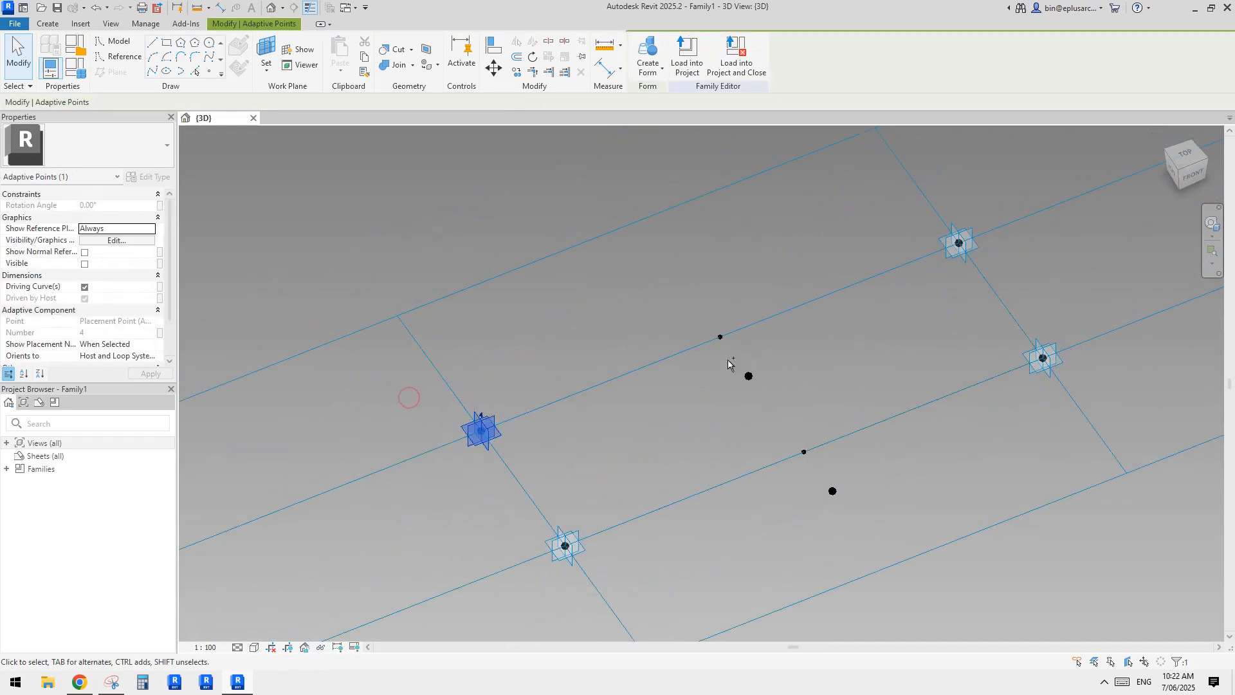
pyautogui.keyDown('ctrl'); pyautogui.click(746, 374); pyautogui.keyUp('ctrl')
pyautogui.keyDown('ctrl'); pyautogui.click(949, 233); pyautogui.keyUp('ctrl')
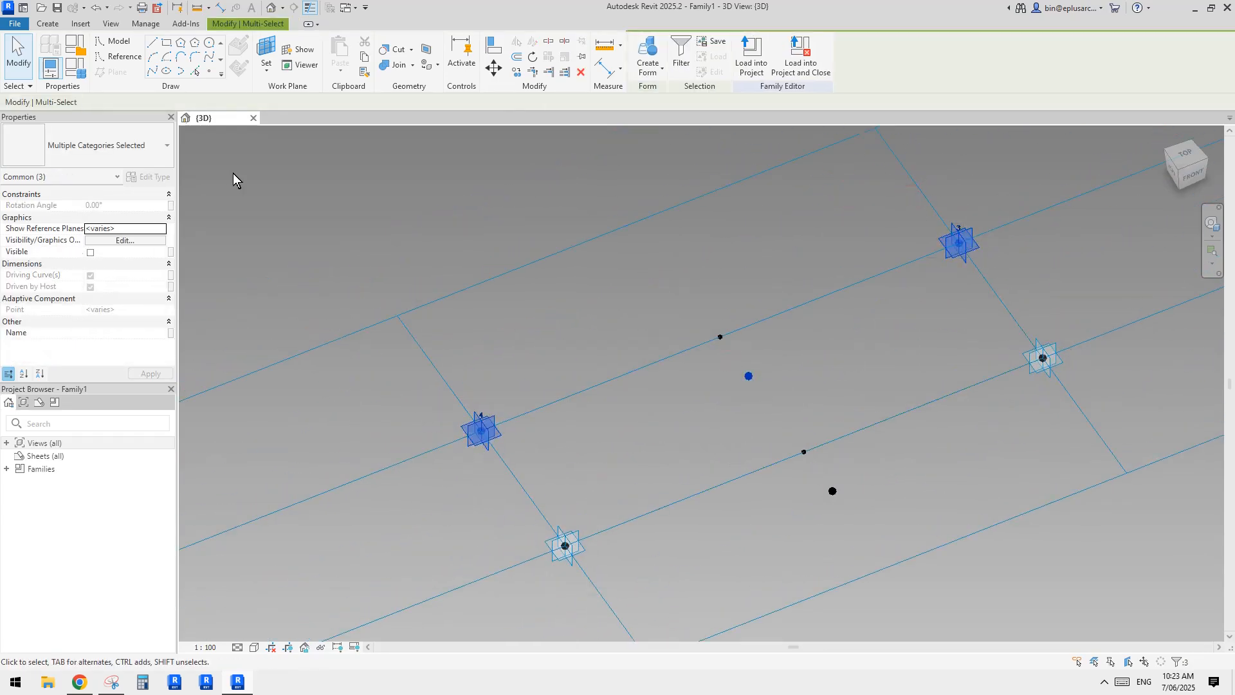
pyautogui.click(150, 70)
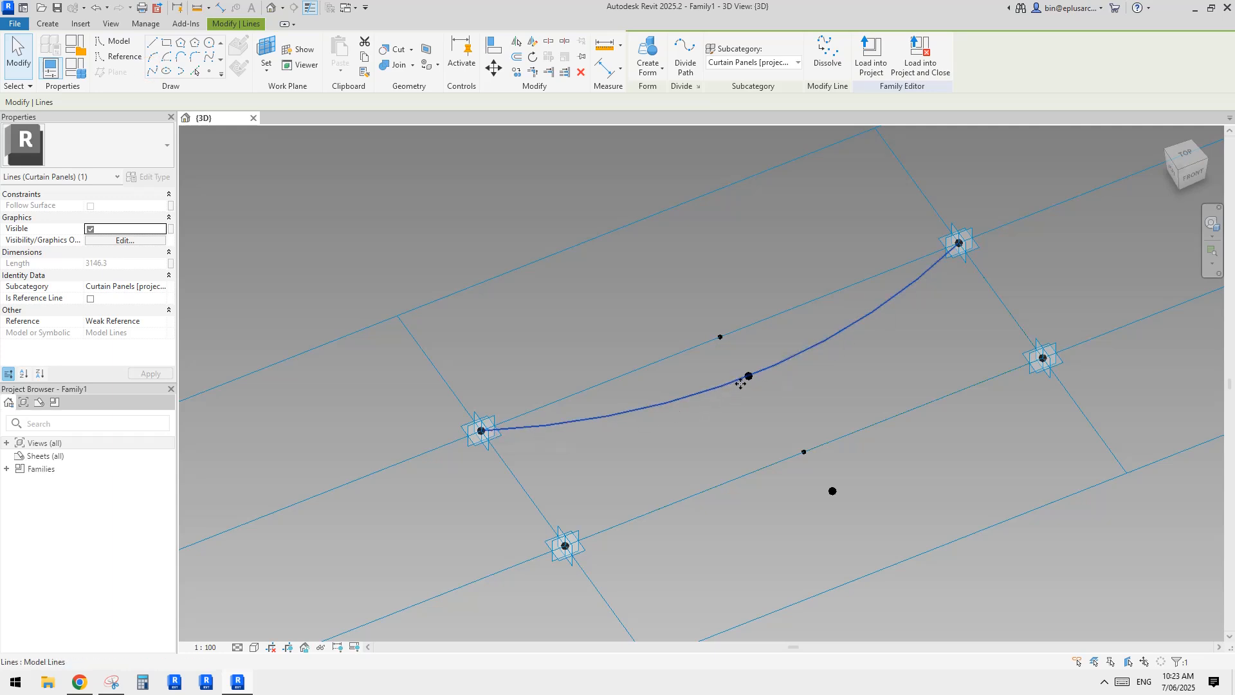
# - Recheck the wave shape in the Reddit post, then return to Revit and delete the spline along the rear edge
pyautogui.keyDown('shift'); pyautogui.moveTo(812, 346); pyautogui.dragTo(577, 511, button='middle'); pyautogui.keyUp('shift')
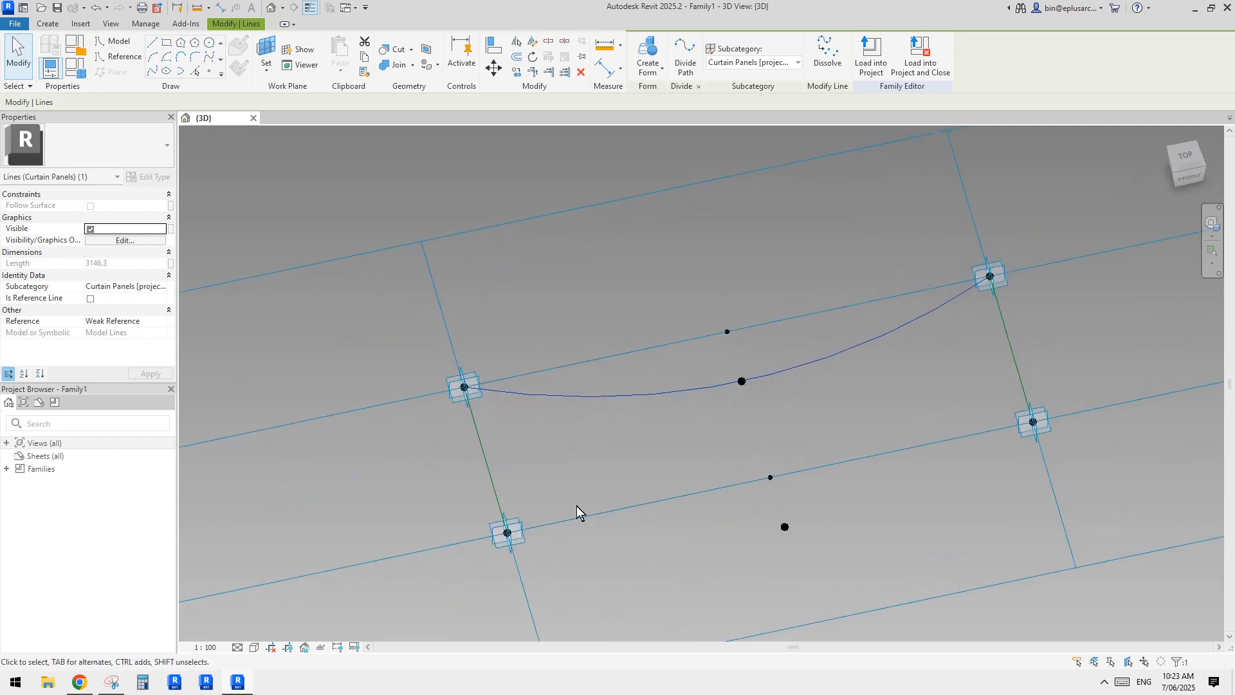
pyautogui.click(80, 682)
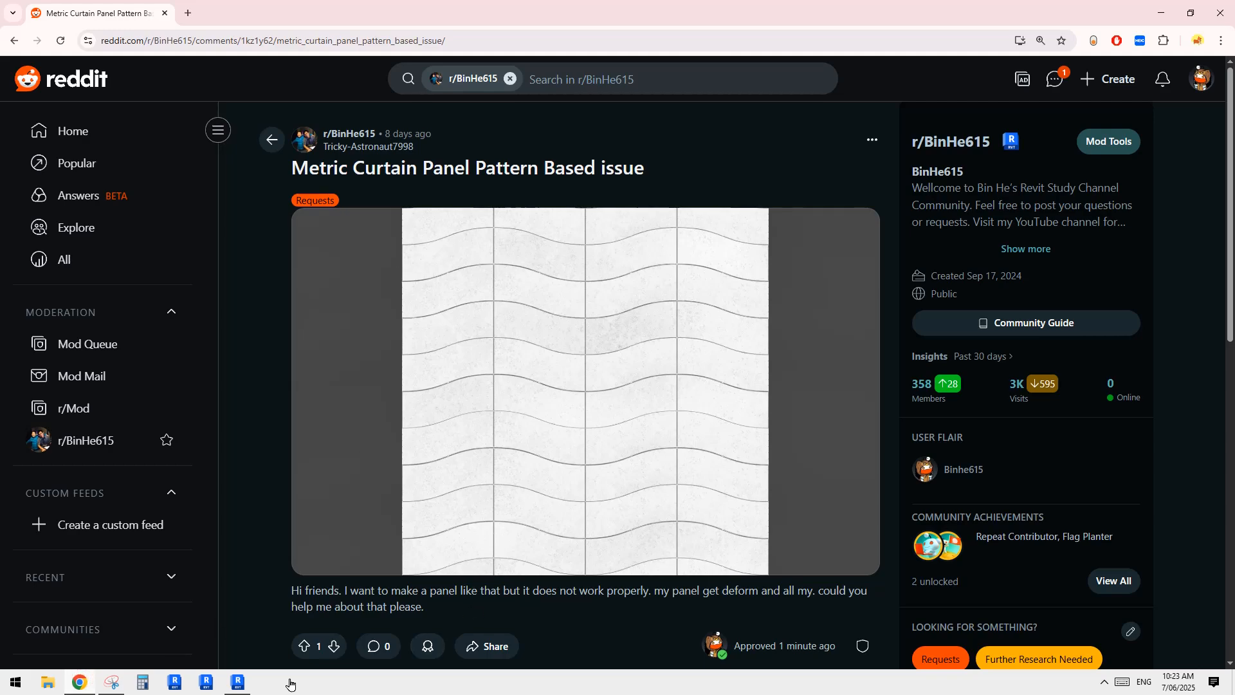
pyautogui.click(237, 682)
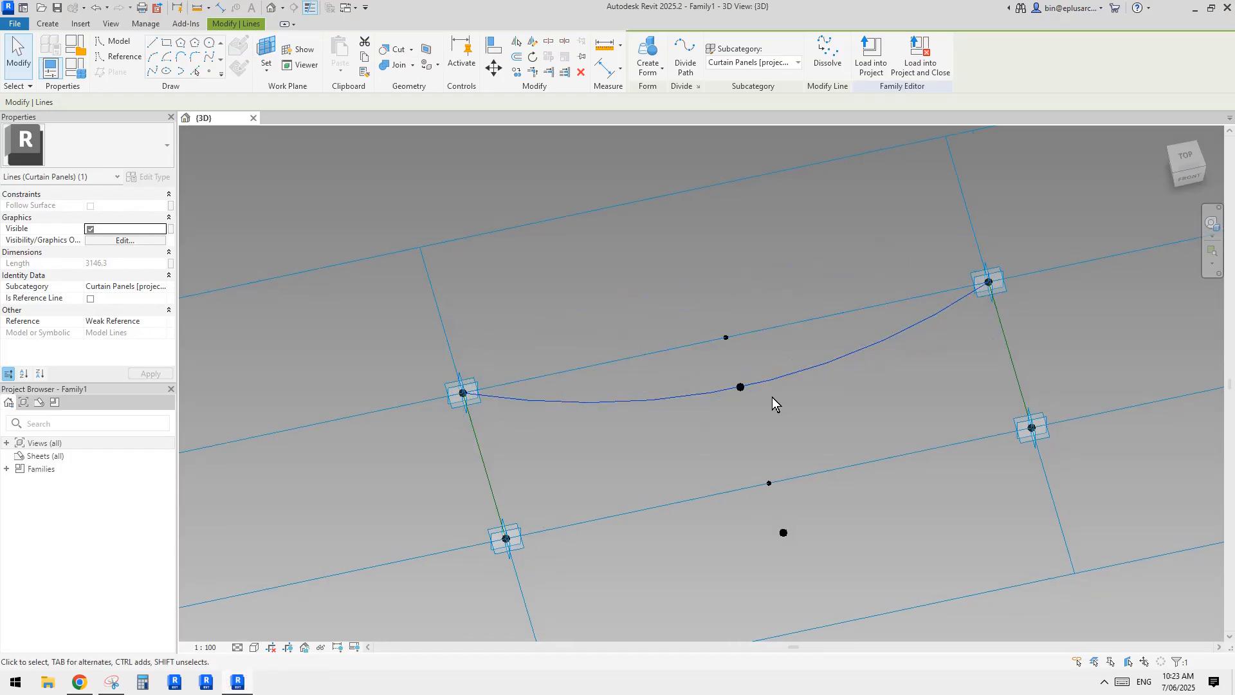
pyautogui.press('Delete')
# - Place two reference points on the rear long edge by drawing on face, one close to each corner
pyautogui.keyDown('shift'); pyautogui.moveTo(719, 398); pyautogui.dragTo(432, 223, button='middle'); pyautogui.keyUp('shift')
pyautogui.click(205, 72)
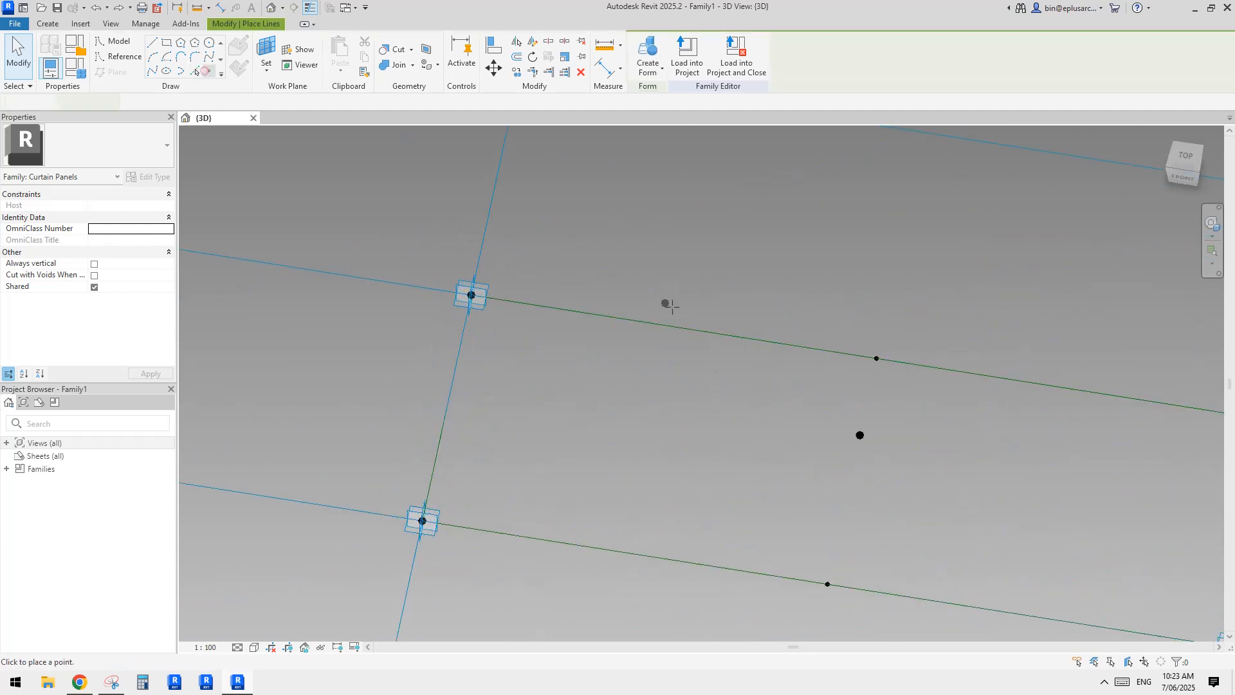
pyautogui.keyDown('shift'); pyautogui.moveTo(667, 303); pyautogui.dragTo(617, 353, button='middle'); pyautogui.keyUp('shift')
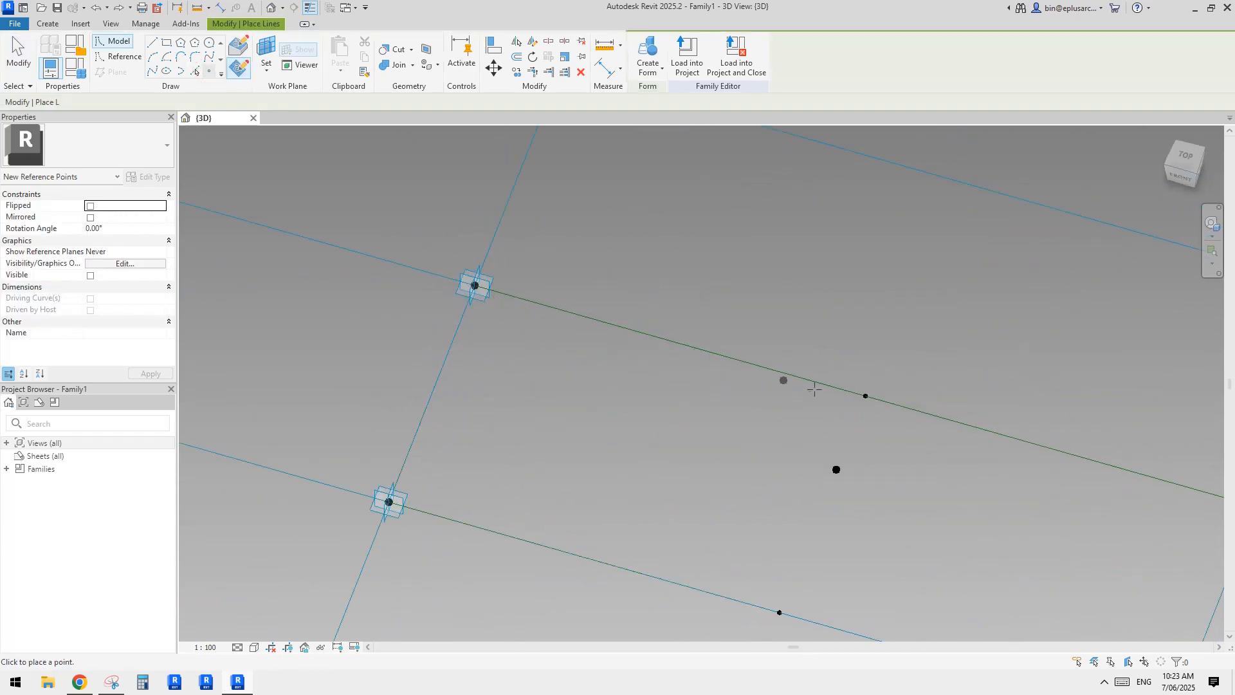
pyautogui.moveTo(523, 262); pyautogui.dragTo(519, 275, button='middle')
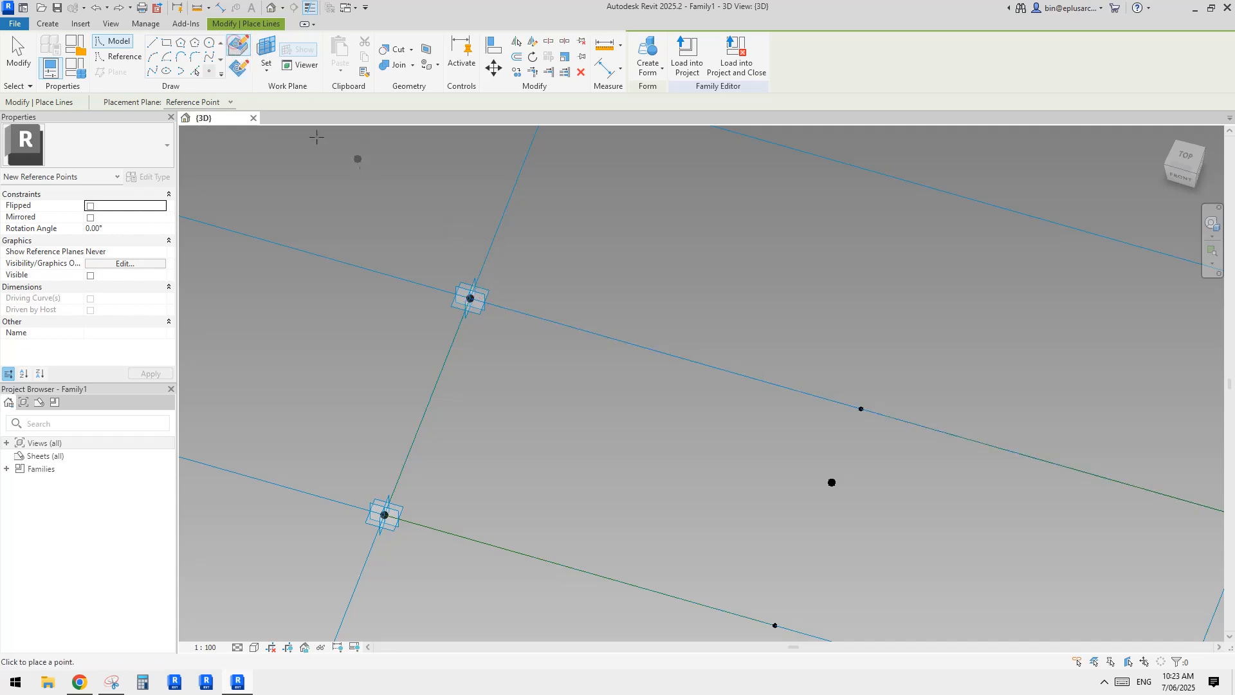
pyautogui.click(238, 46)
pyautogui.moveTo(531, 332); pyautogui.dragTo(548, 335, button='middle')
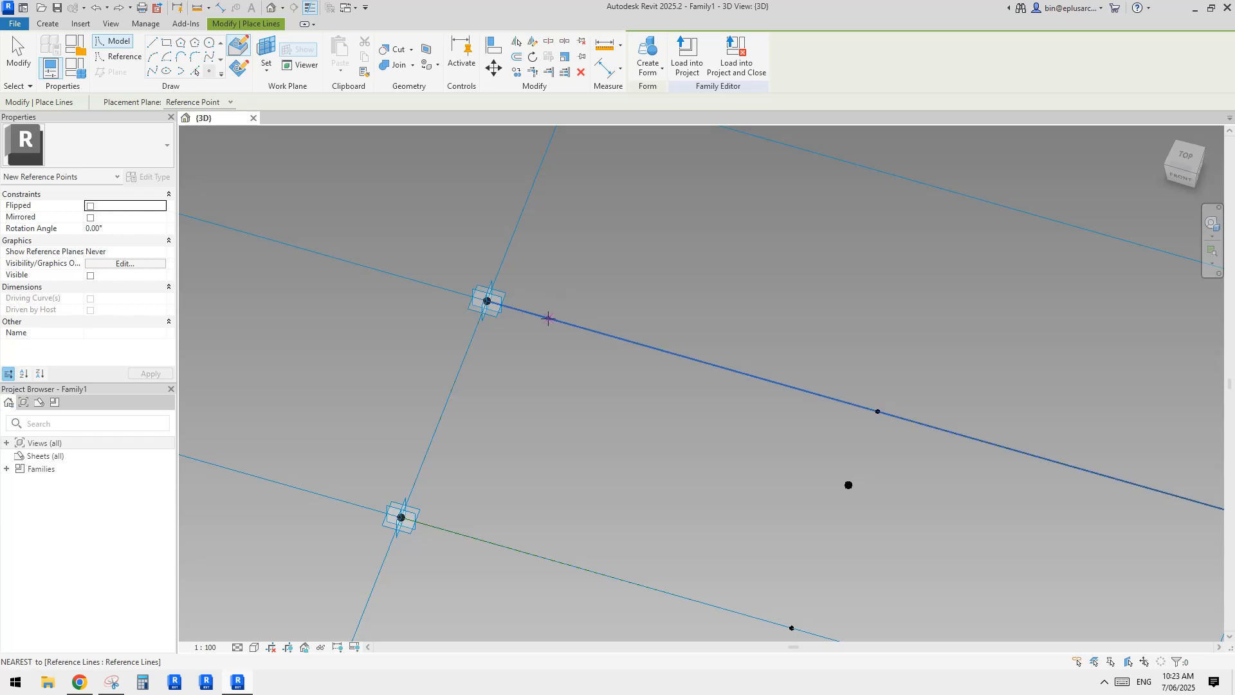
pyautogui.click(542, 317)
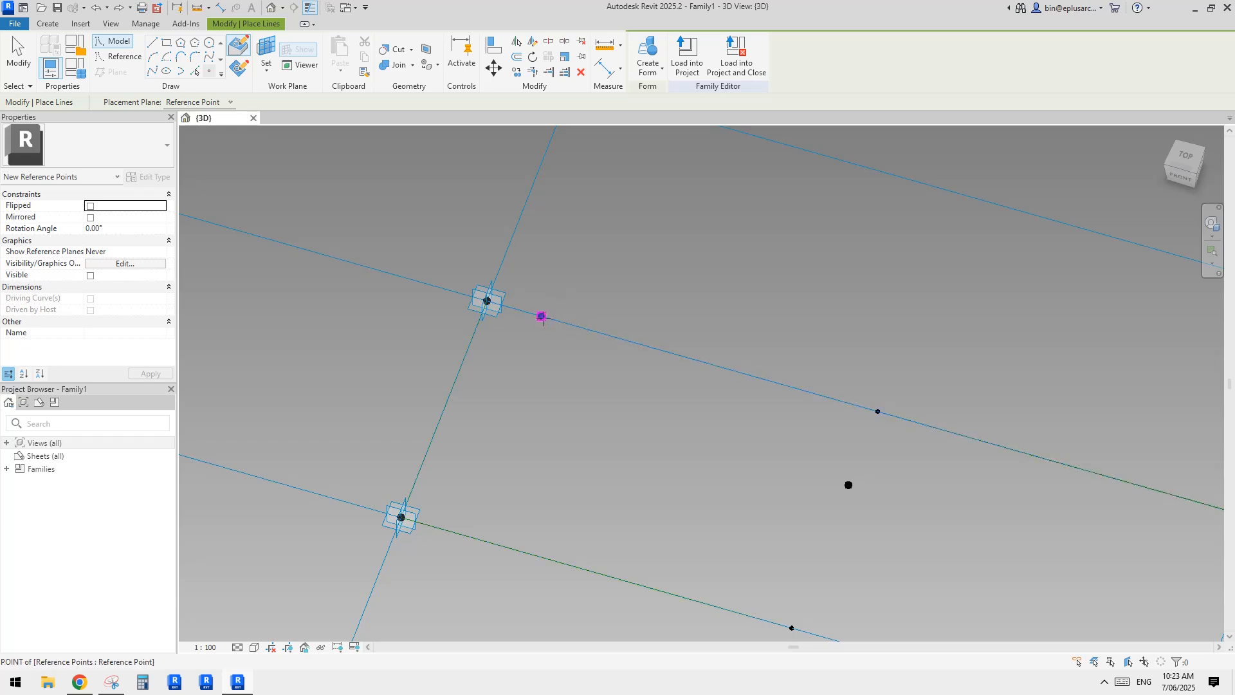
pyautogui.scroll(-2, 743, 382)
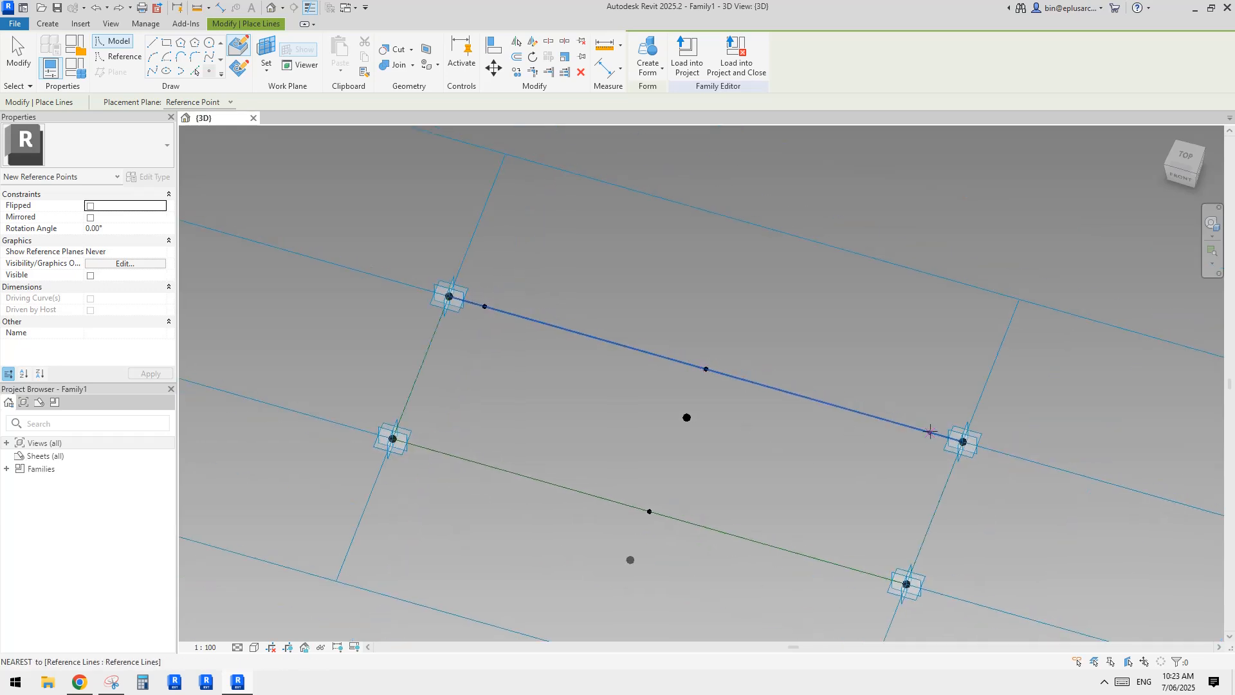
pyautogui.press('Escape')
pyautogui.press('Escape')
# - Flip the measure-from end of the reference point near the left corner of the rear edge
pyautogui.click(500, 319)
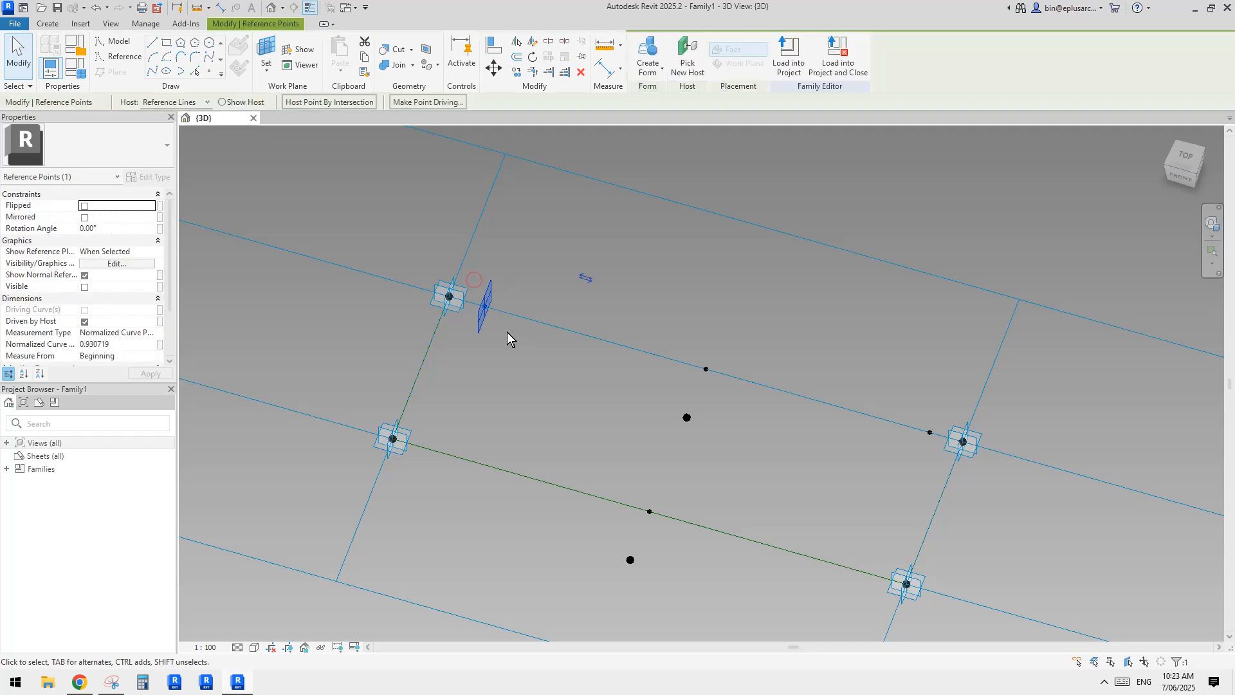
pyautogui.keyDown('shift'); pyautogui.moveTo(507, 332); pyautogui.dragTo(603, 275, button='middle'); pyautogui.keyUp('shift')
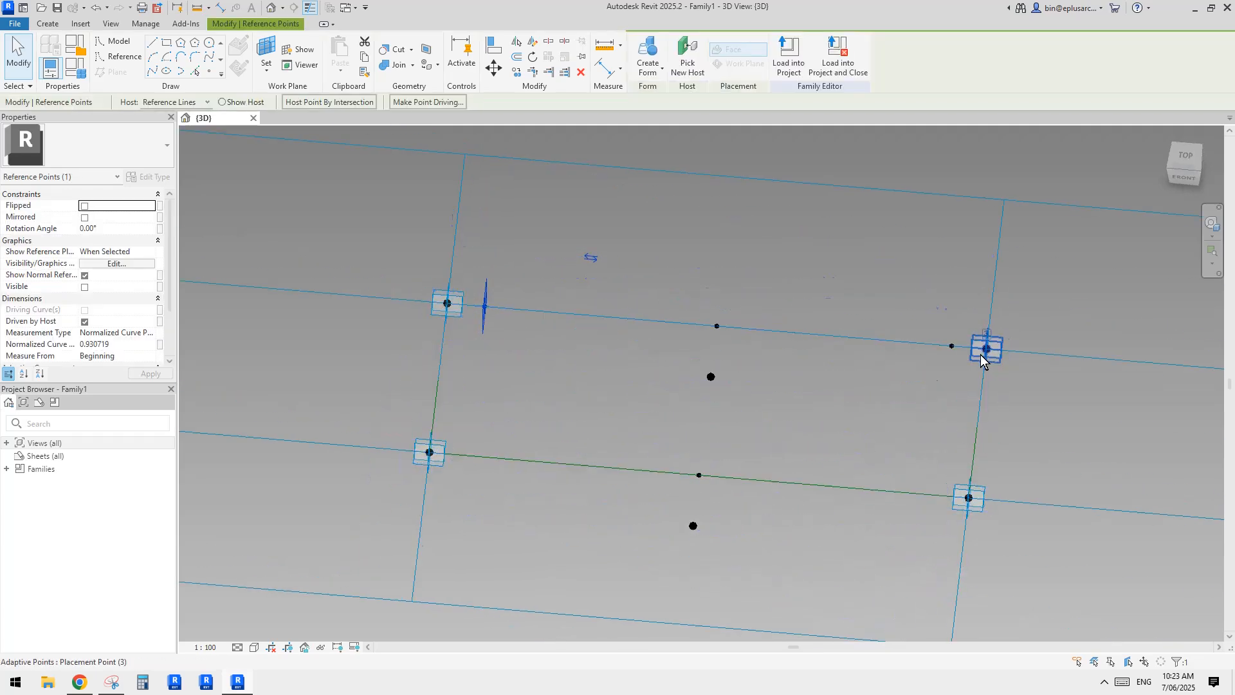
pyautogui.click(592, 259)
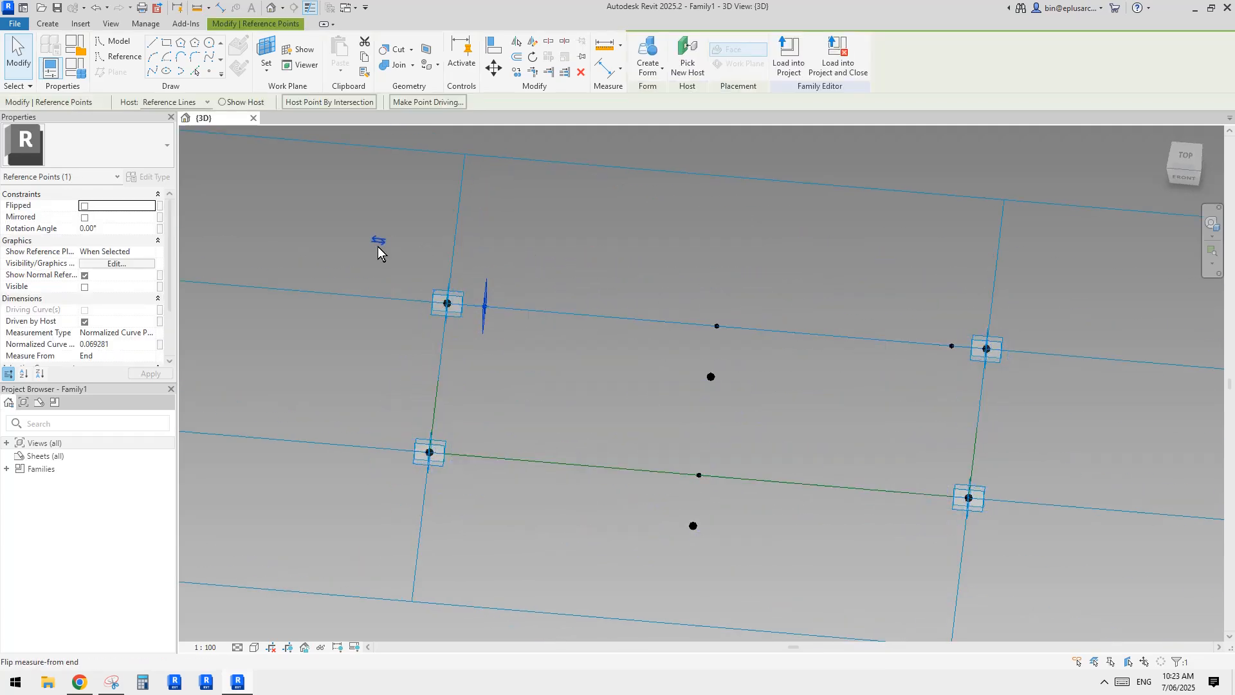
# - Switch both near-corner points on the rear edge to Segment Length measurement and set their segment length to 10
pyautogui.moveTo(903, 305); pyautogui.dragTo(967, 370)
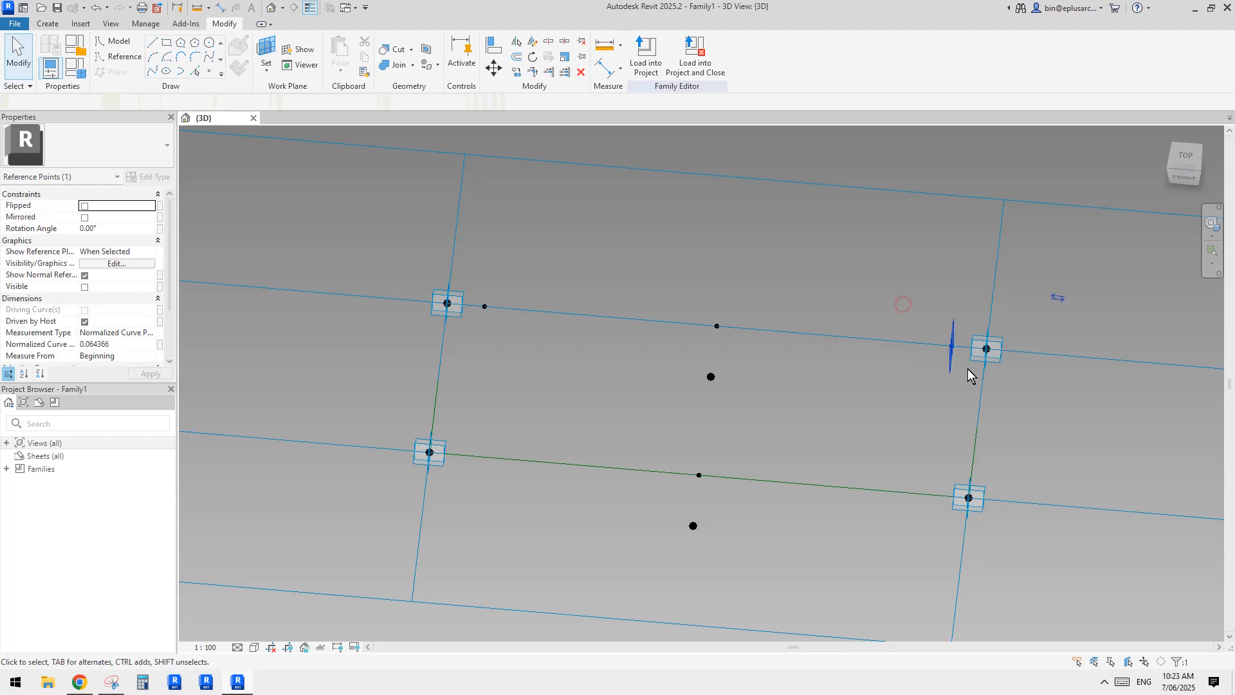
pyautogui.keyDown('ctrl'); pyautogui.moveTo(501, 287); pyautogui.dragTo(476, 321); pyautogui.keyUp('ctrl')
pyautogui.click(147, 336)
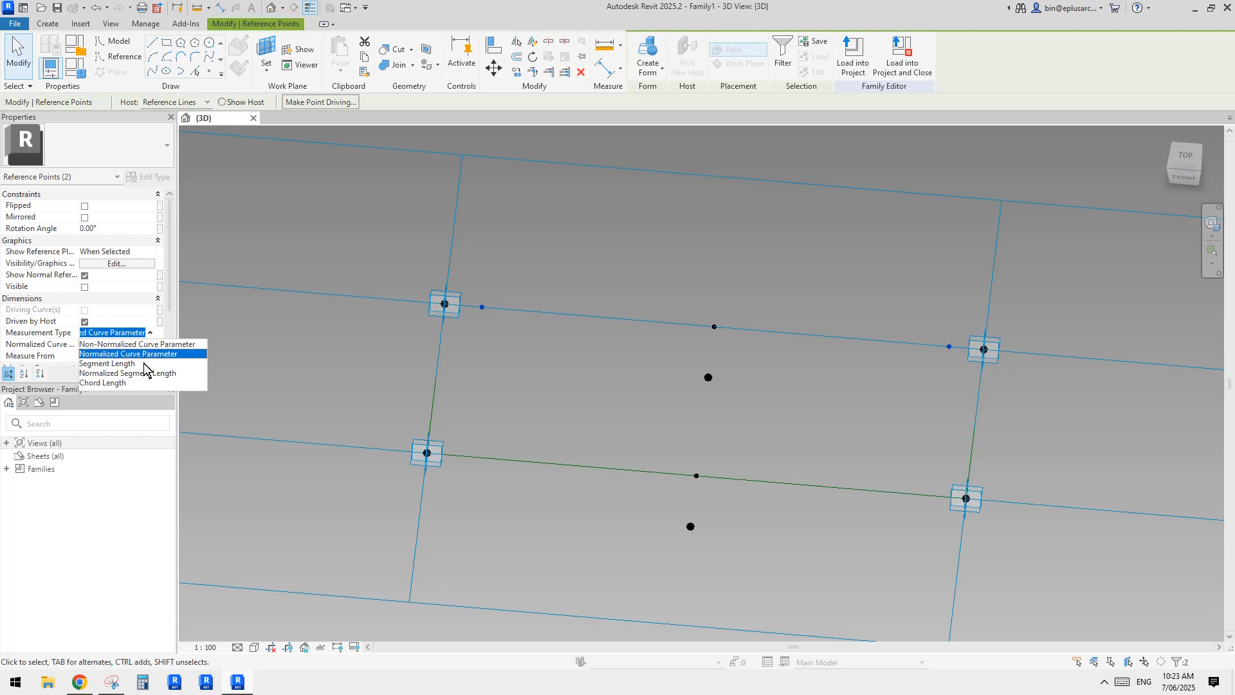
pyautogui.click(114, 364)
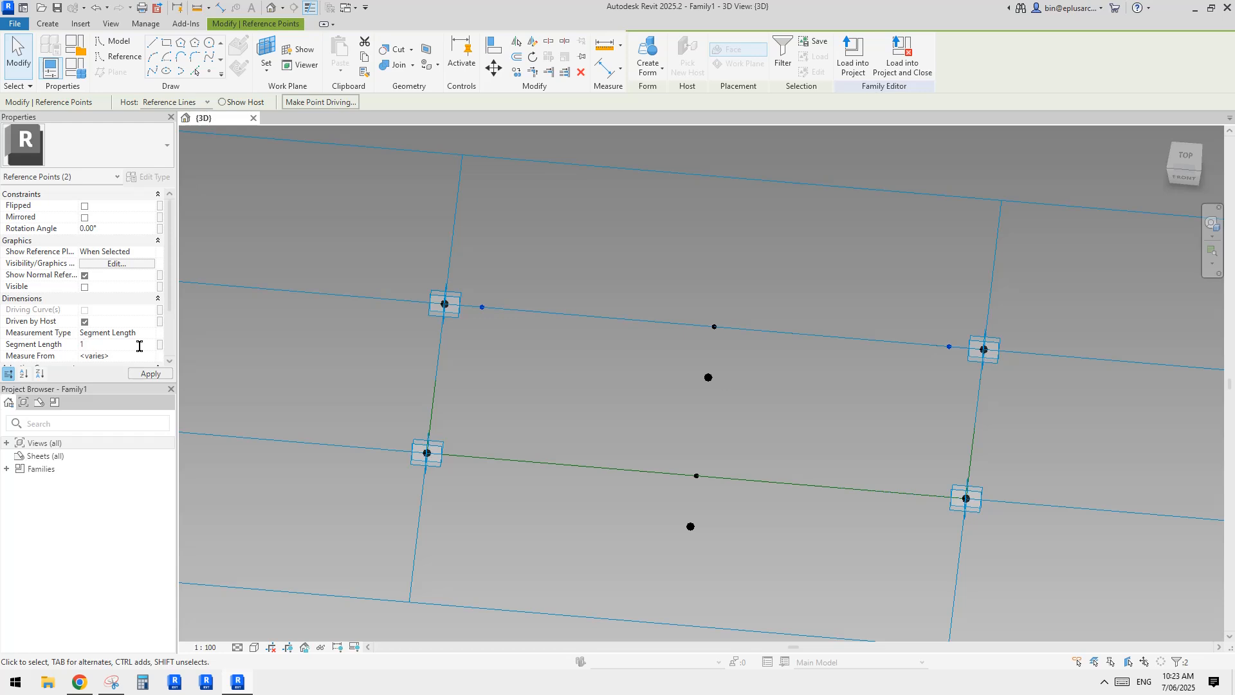
pyautogui.press('Return')
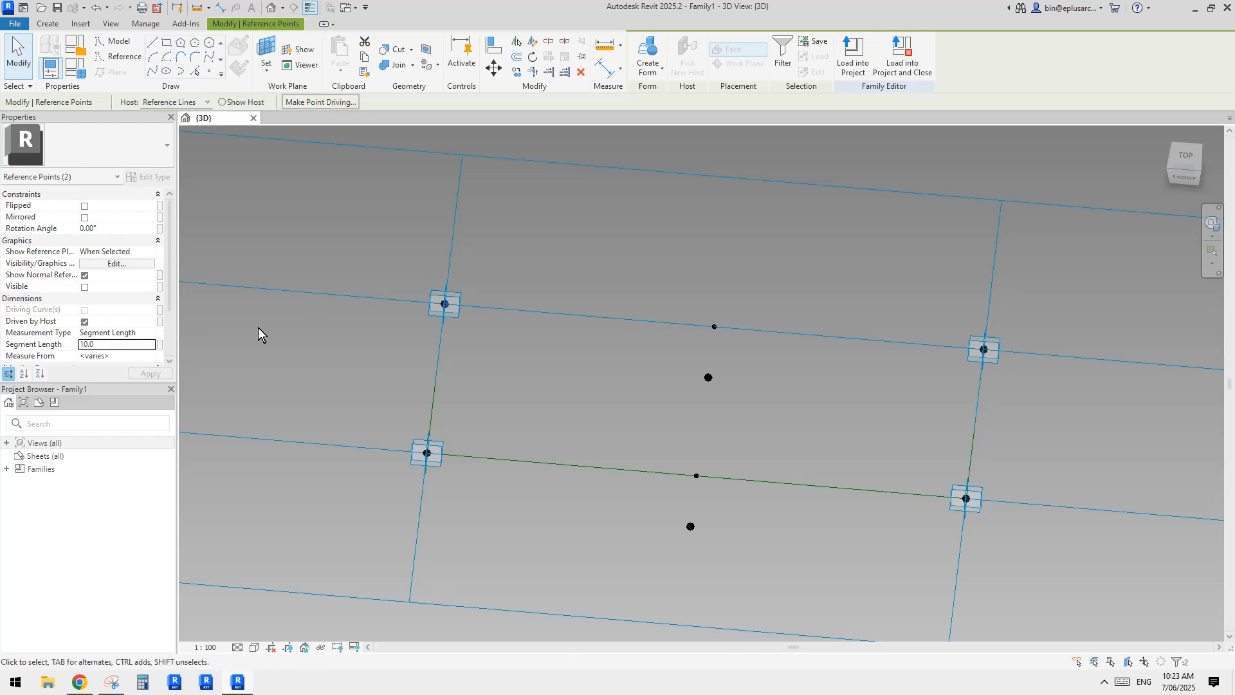
pyautogui.keyDown('shift'); pyautogui.moveTo(525, 344); pyautogui.dragTo(489, 310, button='middle'); pyautogui.keyUp('shift')
pyautogui.click(579, 334)
# - Create a spline through the rear edge's two corner points, its two near-corner points and its offset middle point
pyautogui.moveTo(418, 232); pyautogui.dragTo(531, 342)
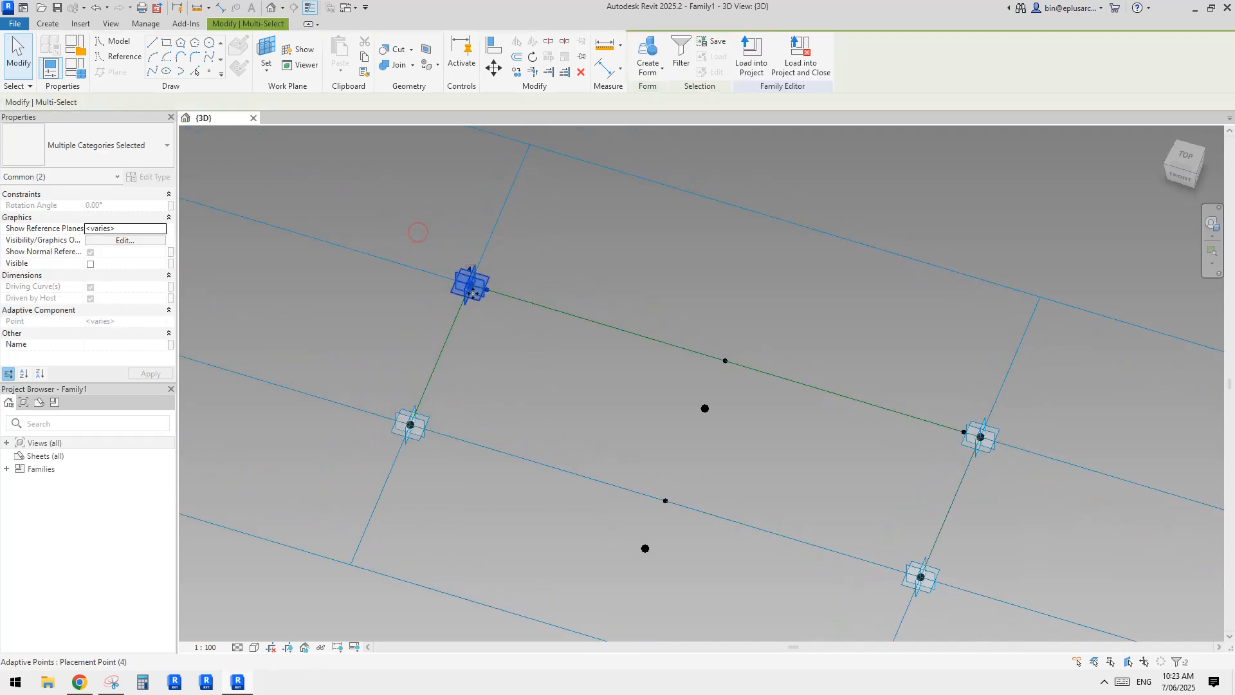
pyautogui.keyDown('ctrl'); pyautogui.click(705, 408); pyautogui.keyUp('ctrl')
pyautogui.keyDown('ctrl'); pyautogui.click(932, 401); pyautogui.keyUp('ctrl')
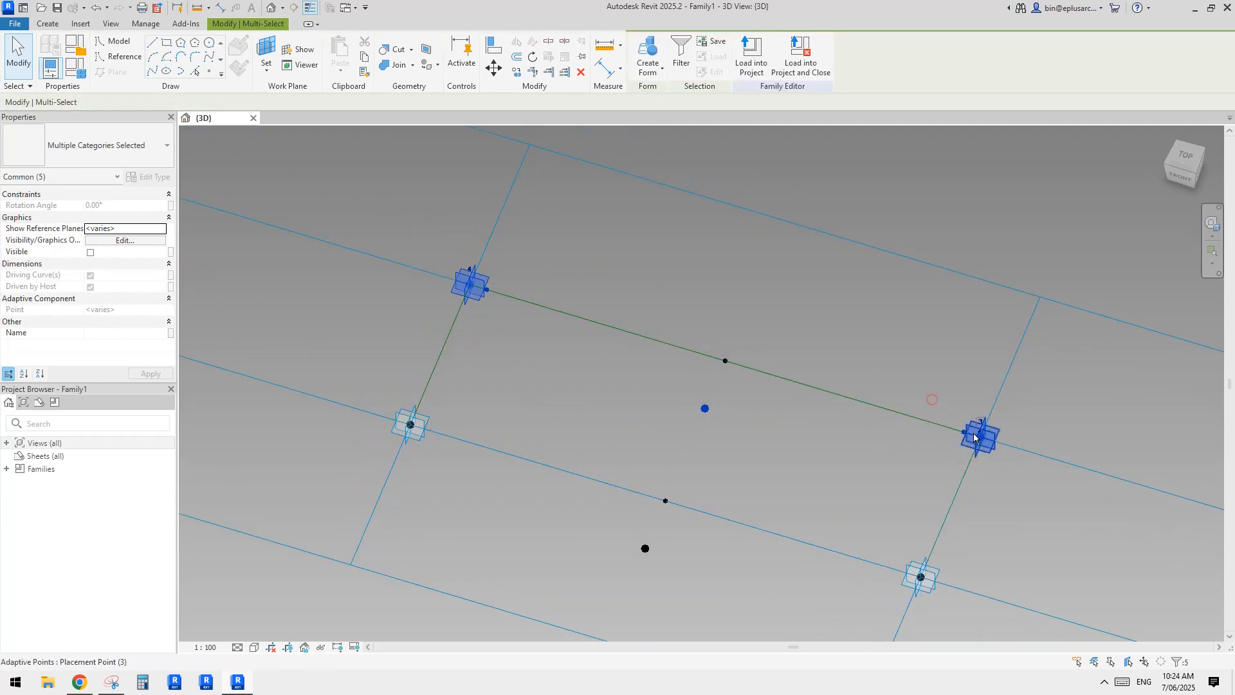
pyautogui.click(150, 71)
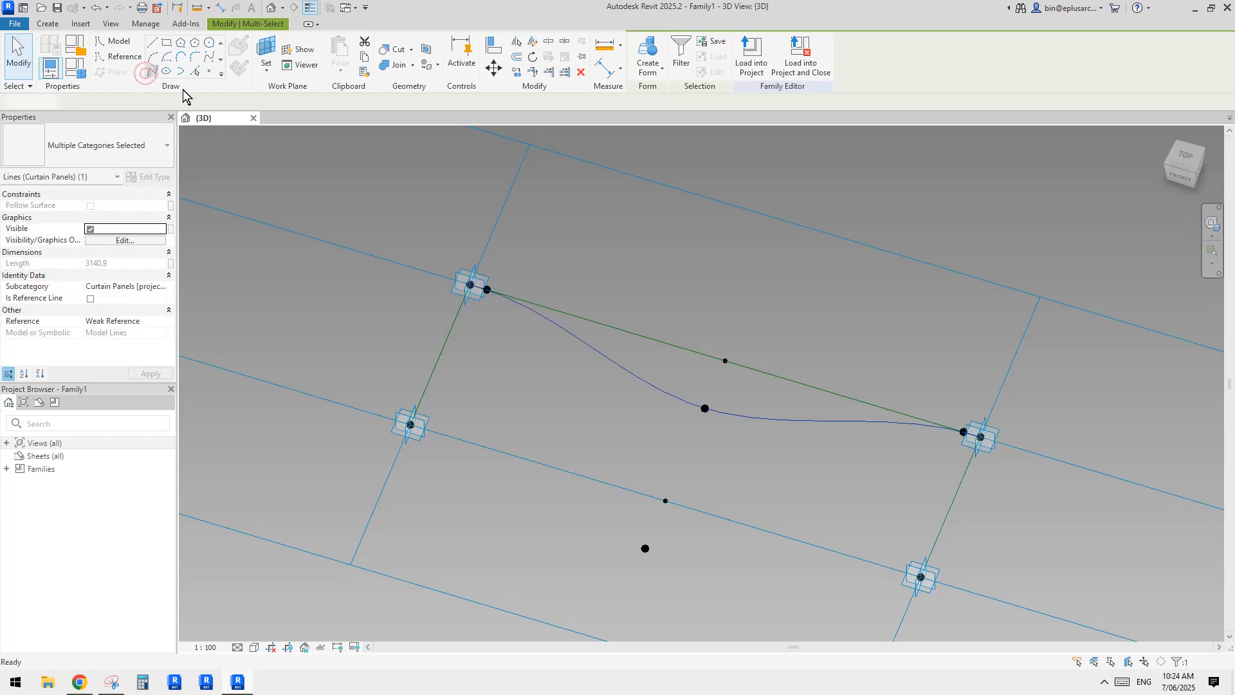
# - Place two reference points on the front long edge by drawing on face, one near each corner
pyautogui.keyDown('shift'); pyautogui.moveTo(647, 267); pyautogui.dragTo(733, 408, button='middle'); pyautogui.keyUp('shift')
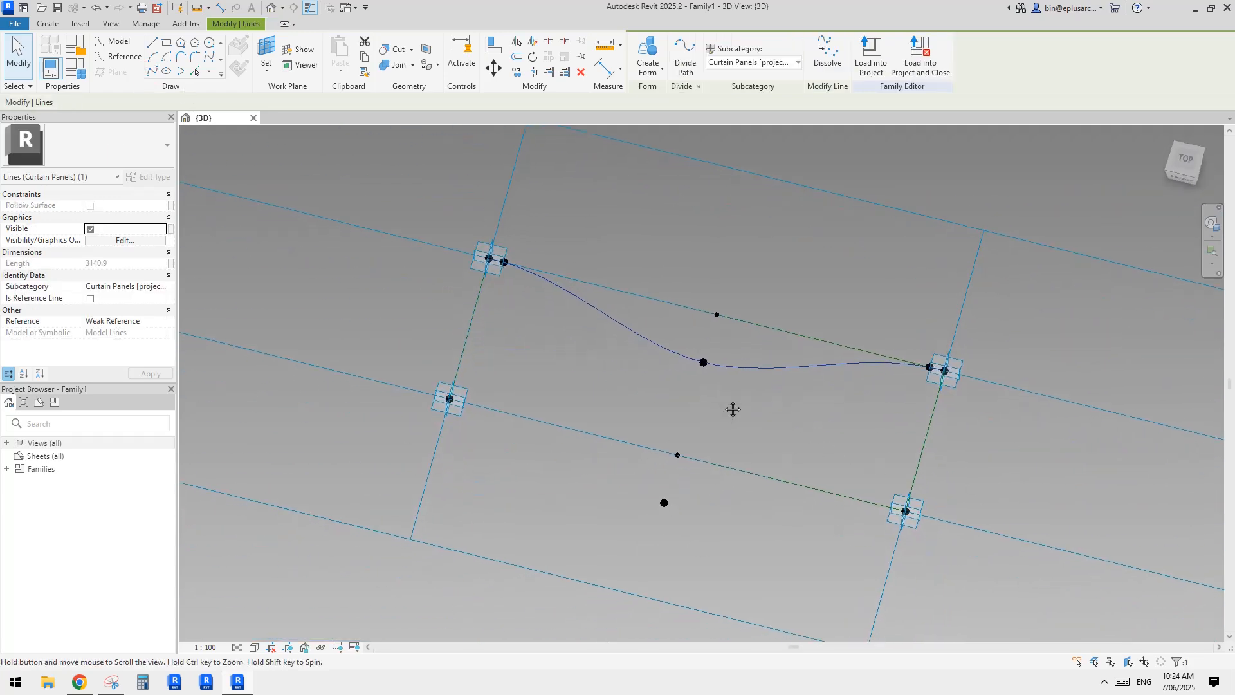
pyautogui.click(211, 71)
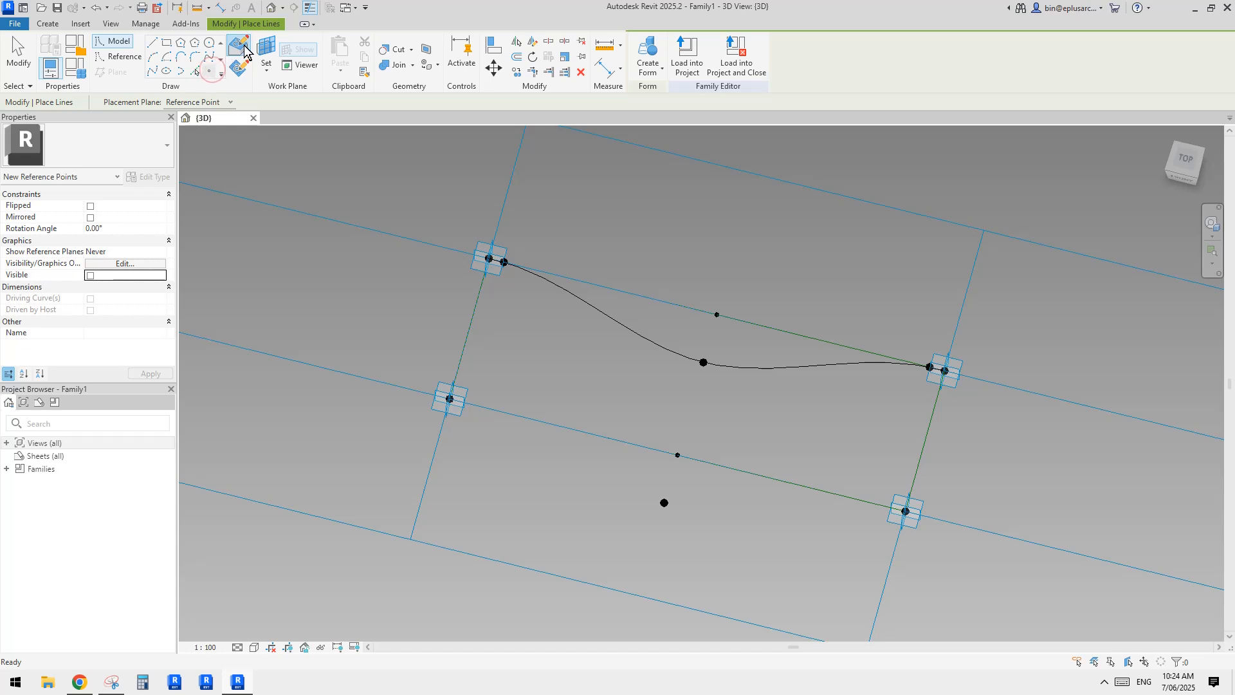
pyautogui.click(851, 499)
pyautogui.press('Escape')
pyautogui.moveTo(489, 387); pyautogui.dragTo(526, 434)
pyautogui.press('Escape')
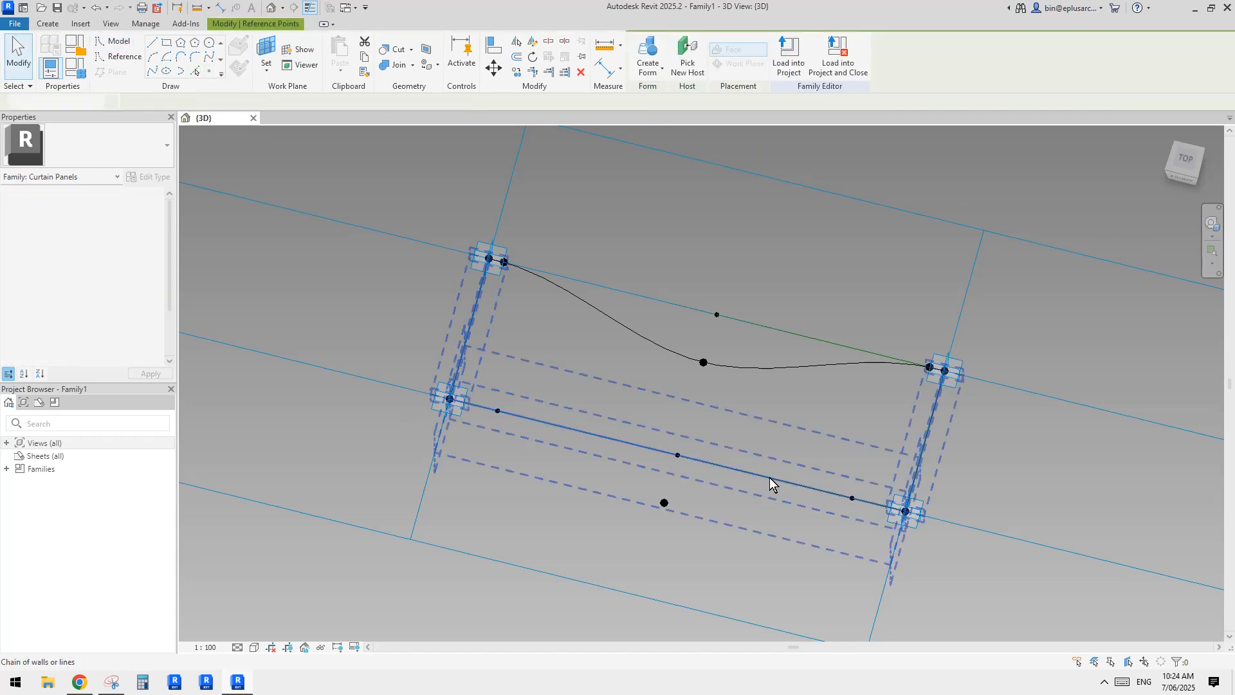
# - Switch both near-corner points on the front edge to Segment Length measurement and match their segment length to the rear-edge points
pyautogui.moveTo(800, 461); pyautogui.dragTo(851, 526)
pyautogui.click(762, 505)
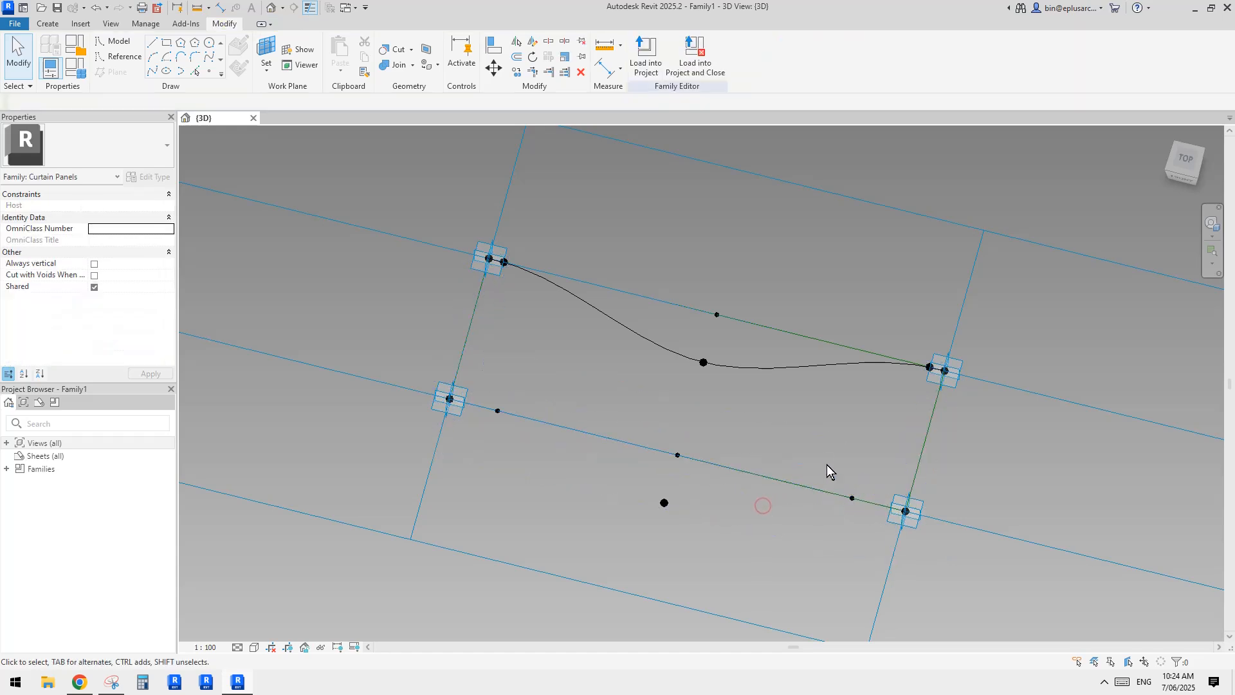
pyautogui.moveTo(824, 455); pyautogui.dragTo(858, 514)
pyautogui.keyDown('ctrl'); pyautogui.moveTo(471, 375); pyautogui.dragTo(524, 441); pyautogui.keyUp('ctrl')
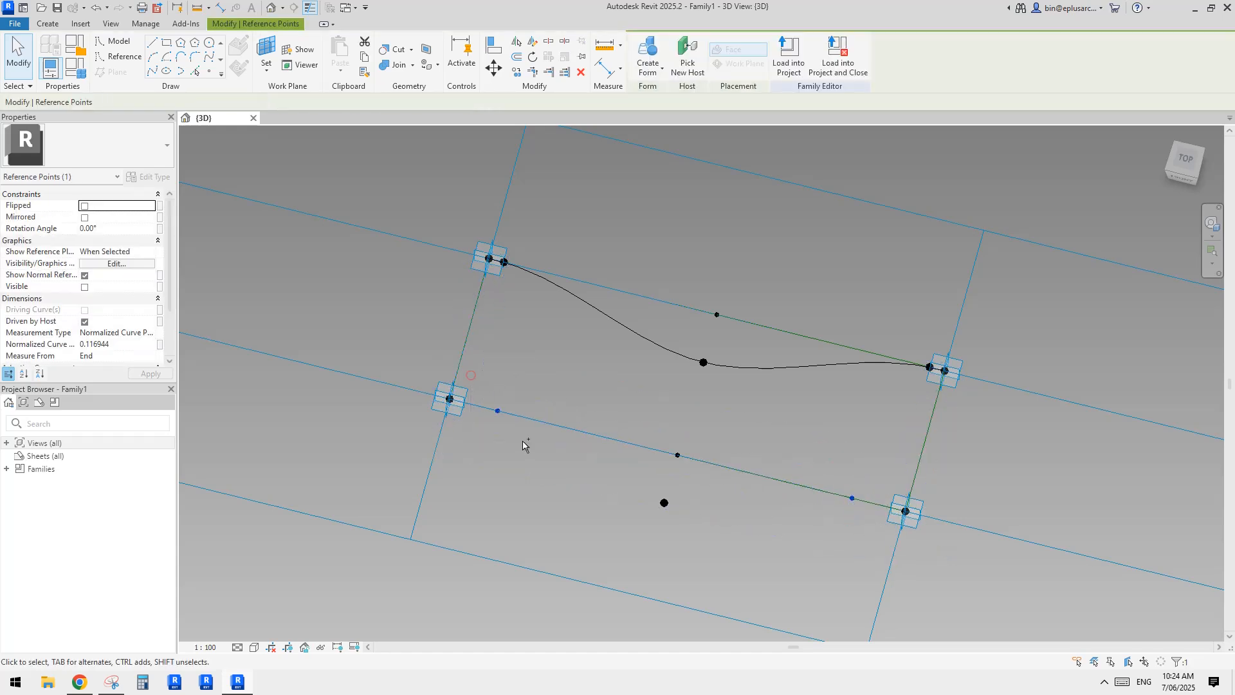
pyautogui.click(153, 333)
pyautogui.click(109, 364)
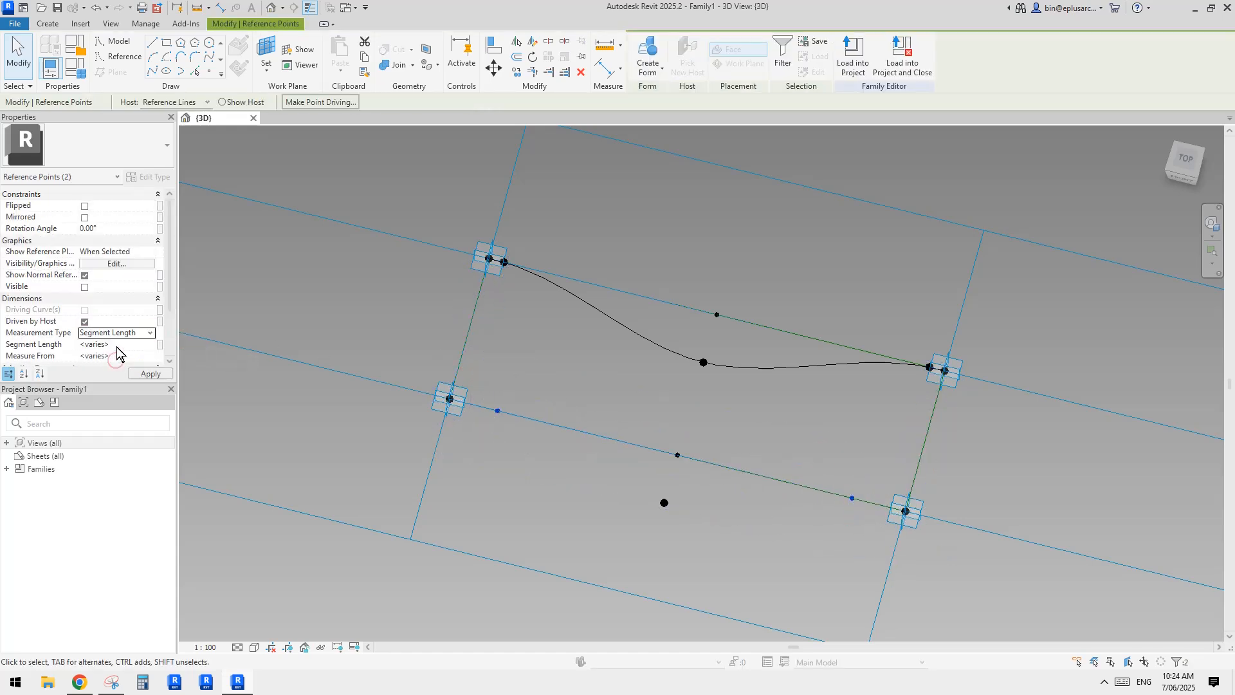
pyautogui.click(129, 345)
# - Create a spline through the front edge's two corner points, its two near-corner points and its offset middle point
pyautogui.moveTo(379, 339); pyautogui.dragTo(517, 454)
pyautogui.keyDown('ctrl'); pyautogui.moveTo(618, 475); pyautogui.dragTo(676, 517); pyautogui.keyUp('ctrl')
pyautogui.keyDown('ctrl'); pyautogui.moveTo(854, 480); pyautogui.dragTo(981, 572); pyautogui.keyUp('ctrl')
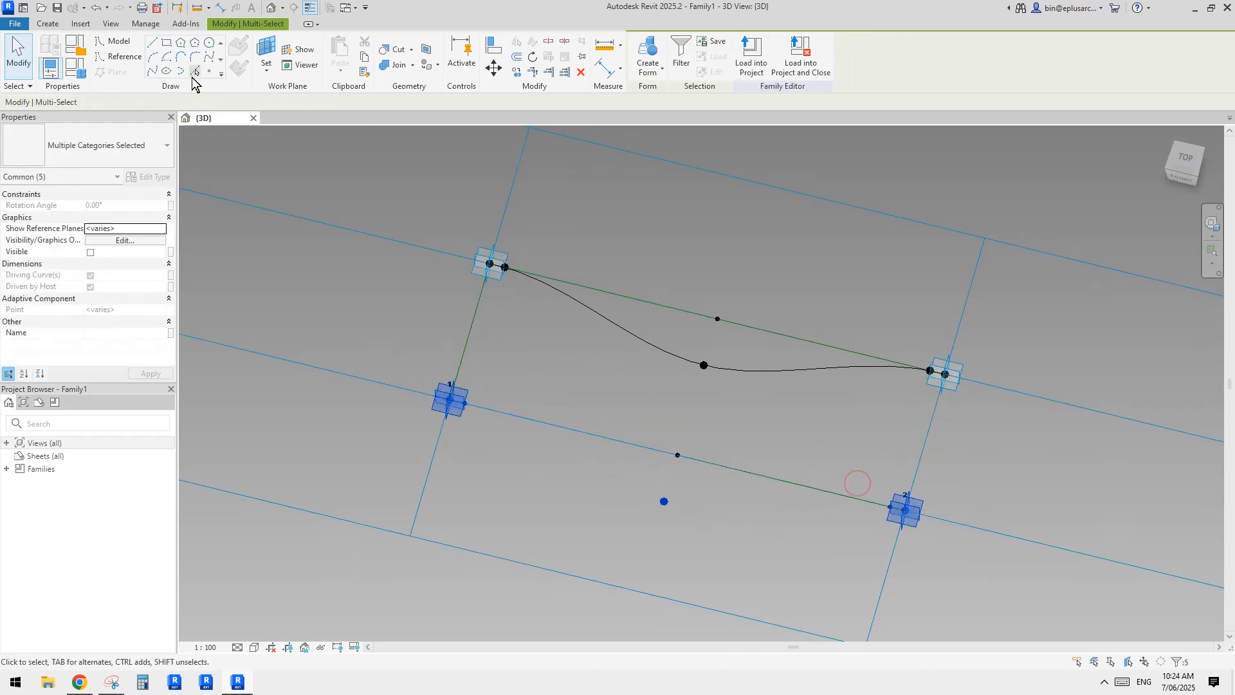
pyautogui.click(153, 71)
pyautogui.moveTo(588, 374); pyautogui.dragTo(600, 344, button='middle')
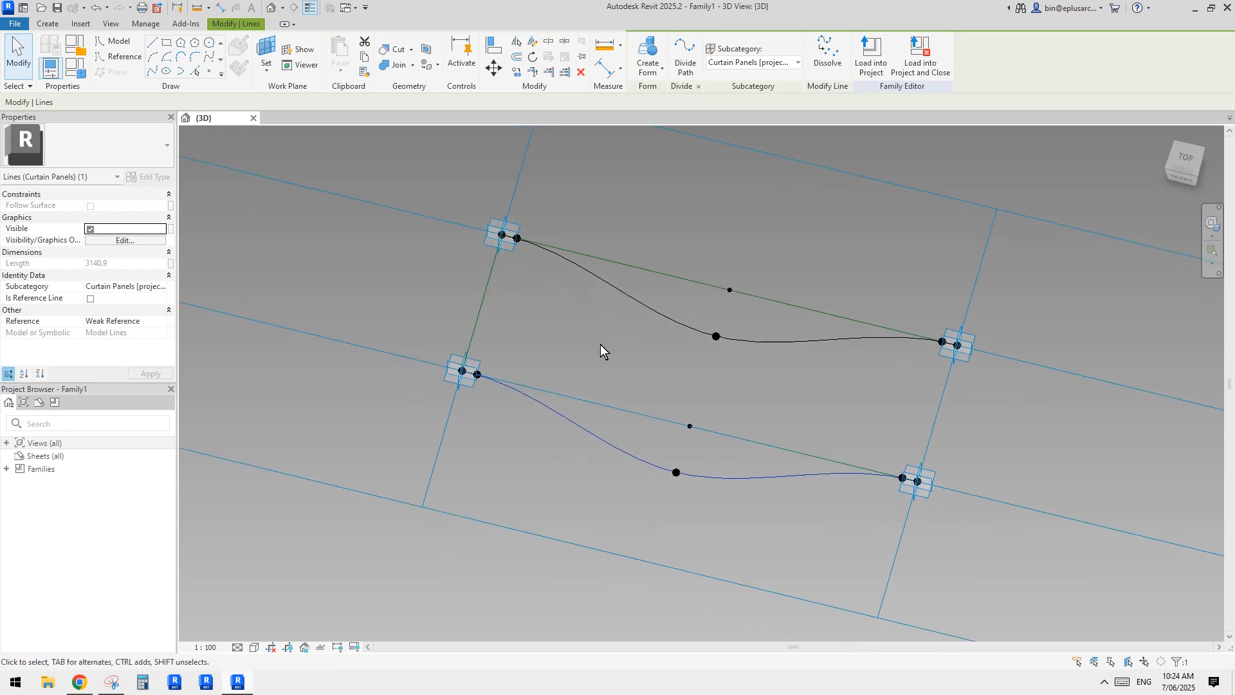
# - Convert both wave splines to reference lines and create a surface form between them
pyautogui.click(600, 345)
pyautogui.click(659, 318)
pyautogui.keyDown('ctrl'); pyautogui.click(622, 452); pyautogui.keyUp('ctrl')
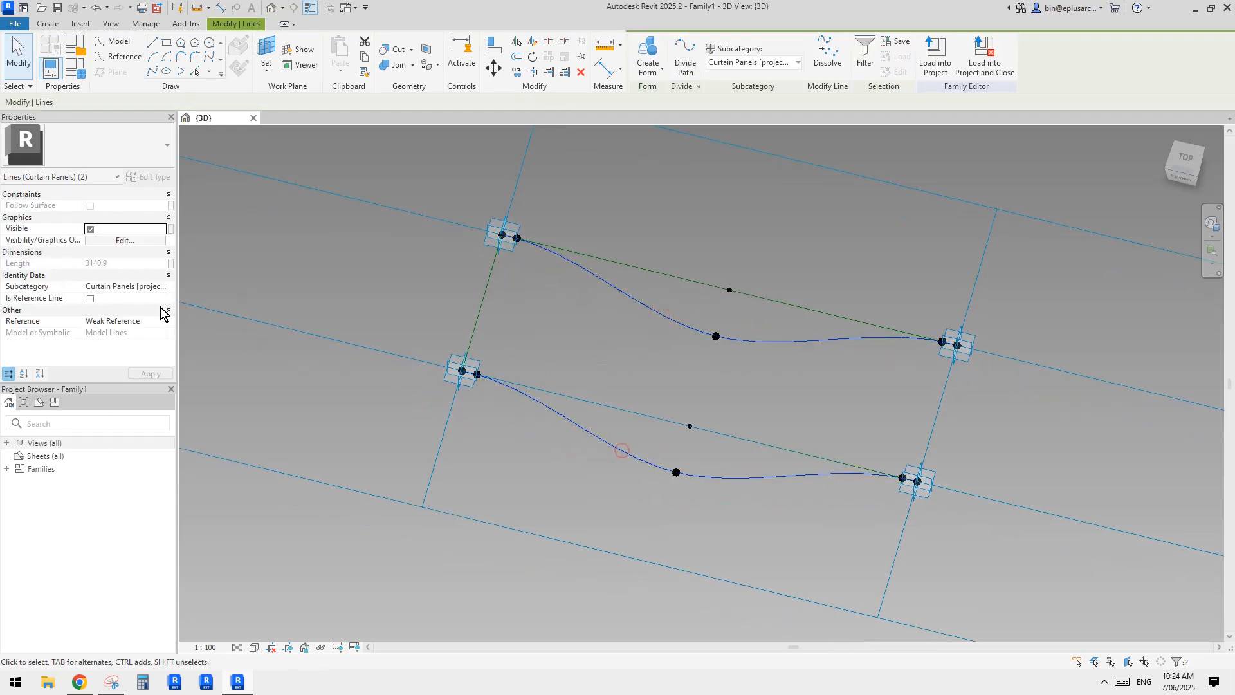
pyautogui.click(90, 299)
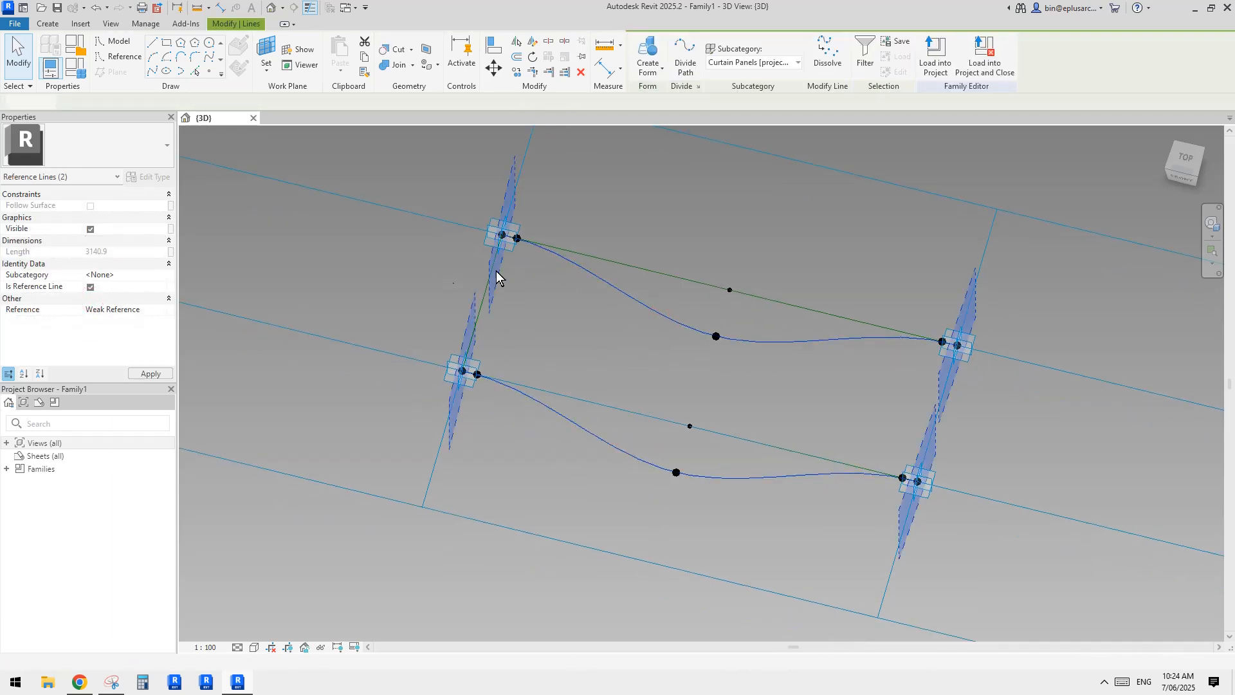
pyautogui.click(650, 50)
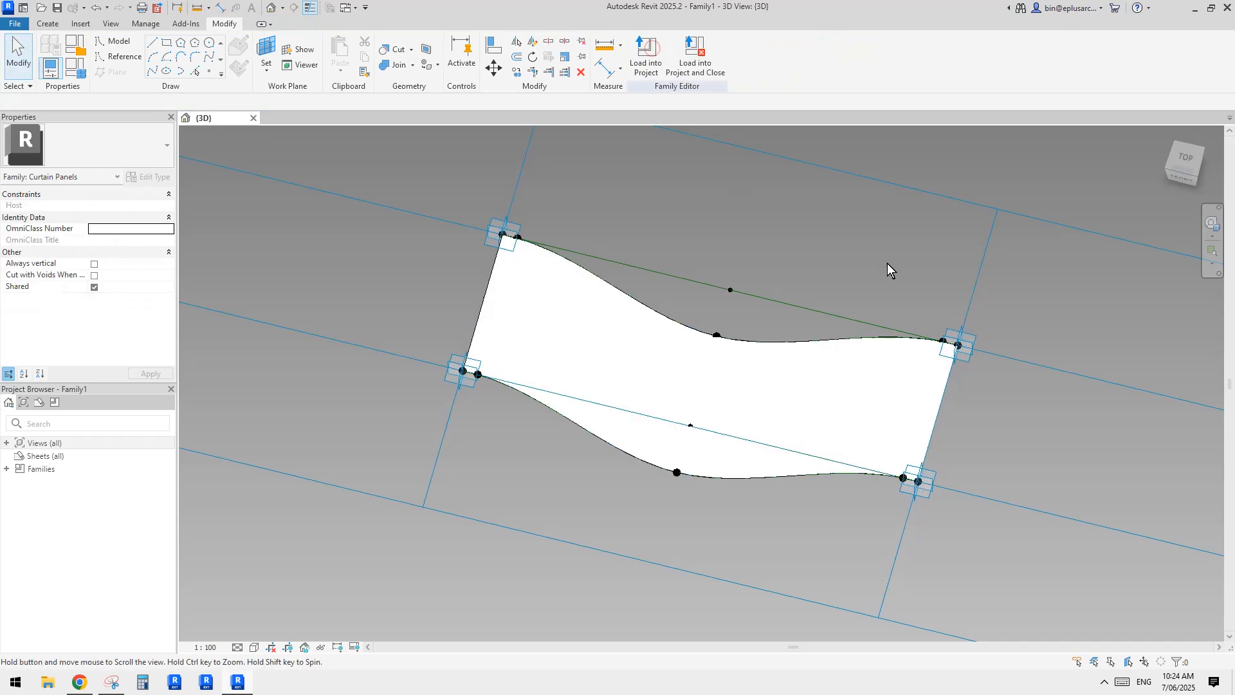
pyautogui.keyDown('shift'); pyautogui.moveTo(887, 267); pyautogui.dragTo(745, 268, button='middle'); pyautogui.keyUp('shift')
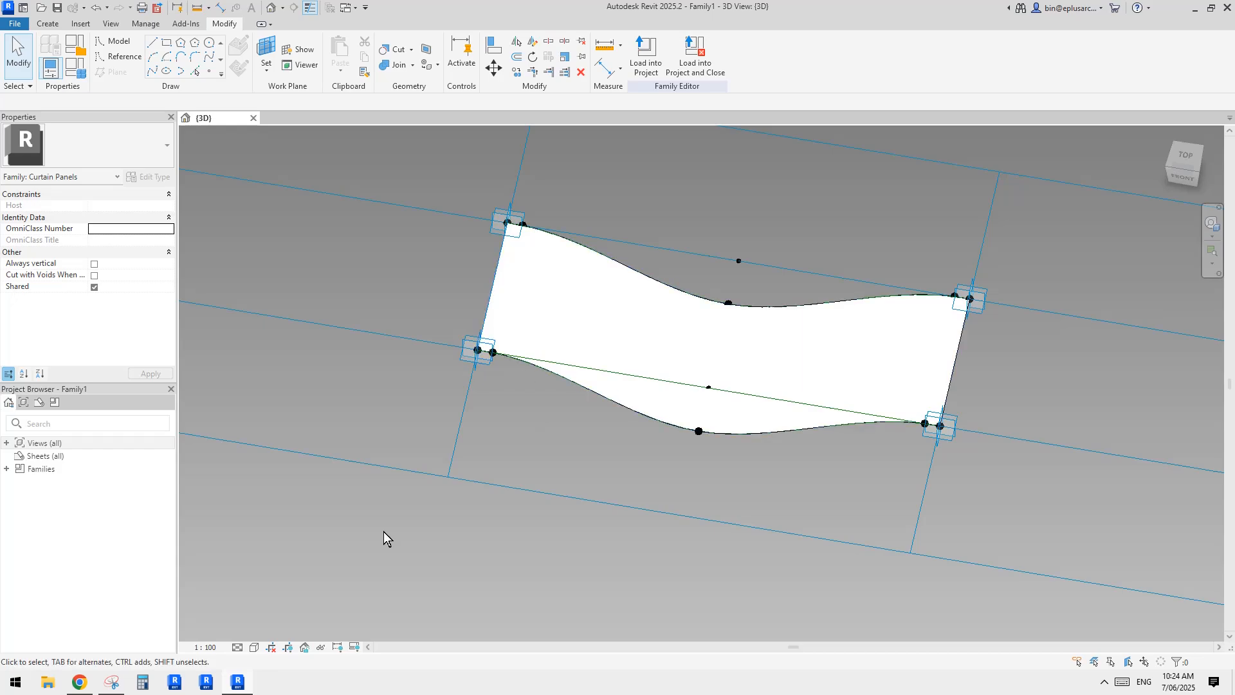
# - Recheck the wave pattern in the Reddit post, then return to Revit and join the two offset middle points with a line
pyautogui.click(80, 683)
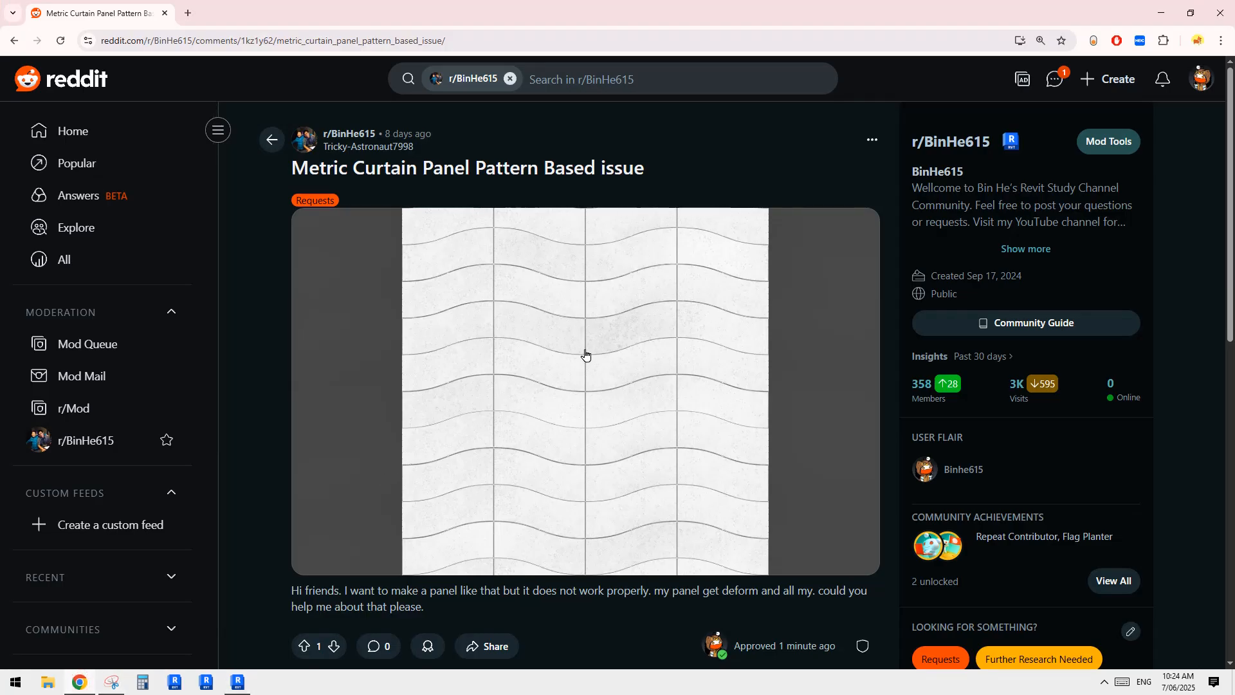
pyautogui.click(238, 681)
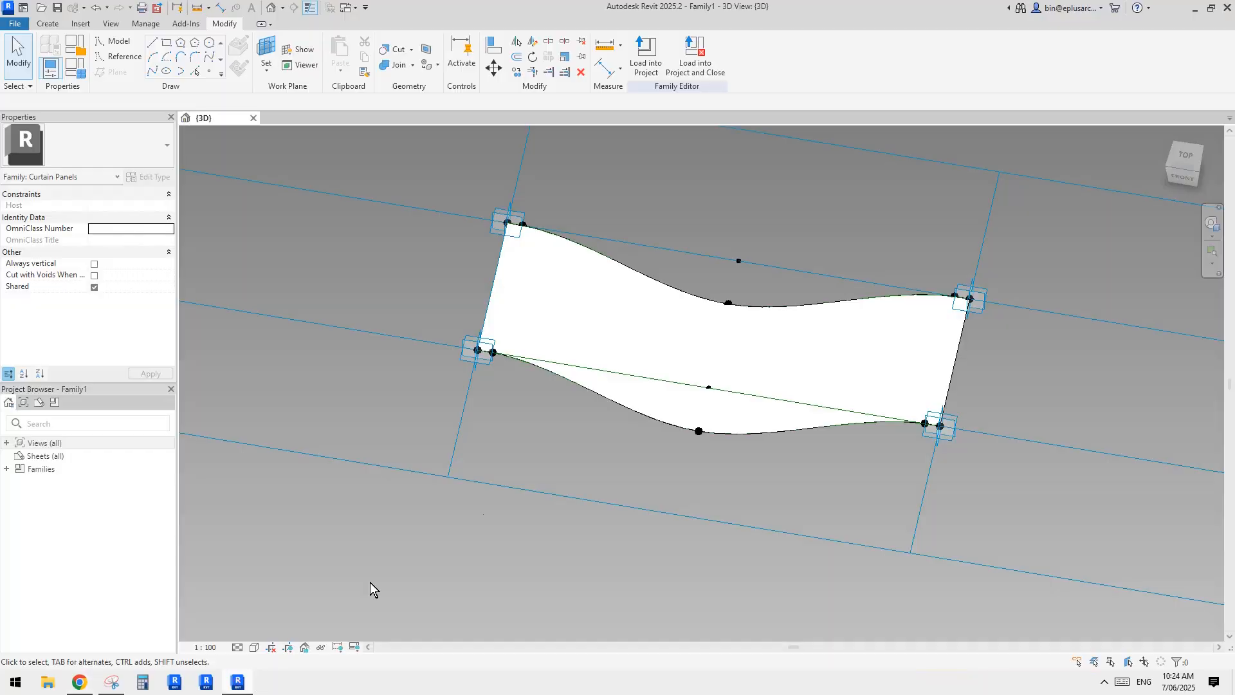
pyautogui.keyDown('shift'); pyautogui.moveTo(752, 394); pyautogui.dragTo(734, 359, button='middle'); pyautogui.keyUp('shift')
pyautogui.click(750, 334)
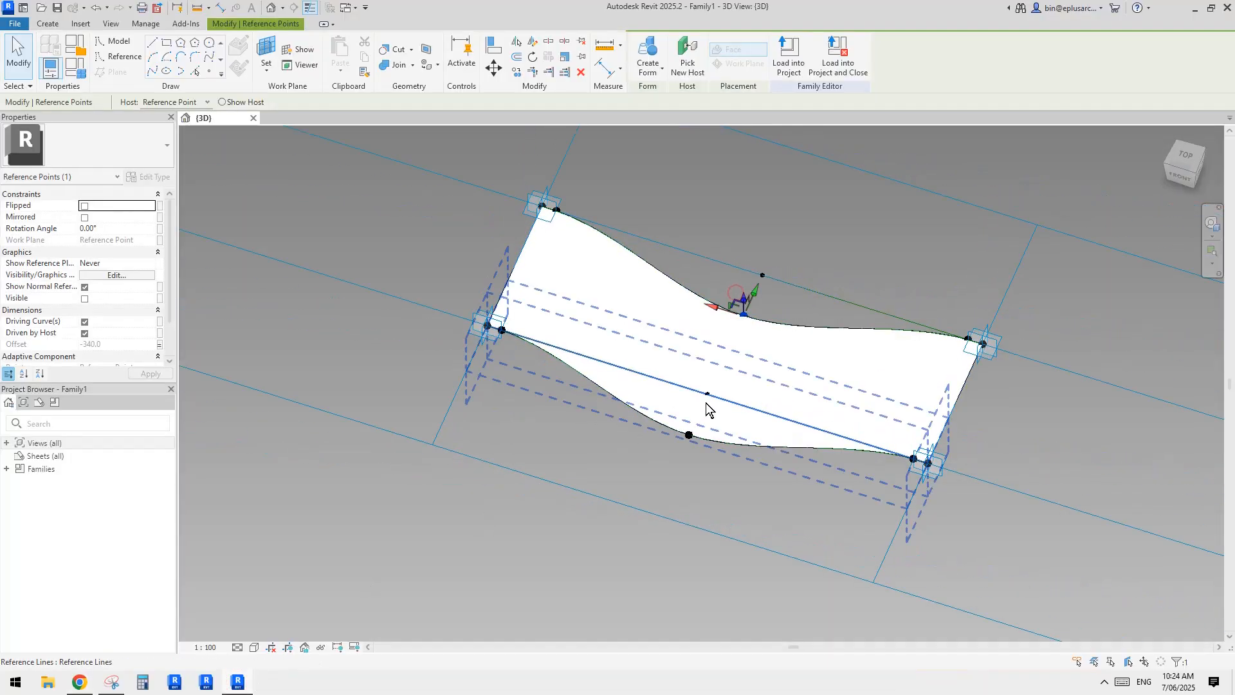
pyautogui.keyDown('ctrl'); pyautogui.click(687, 438); pyautogui.keyUp('ctrl')
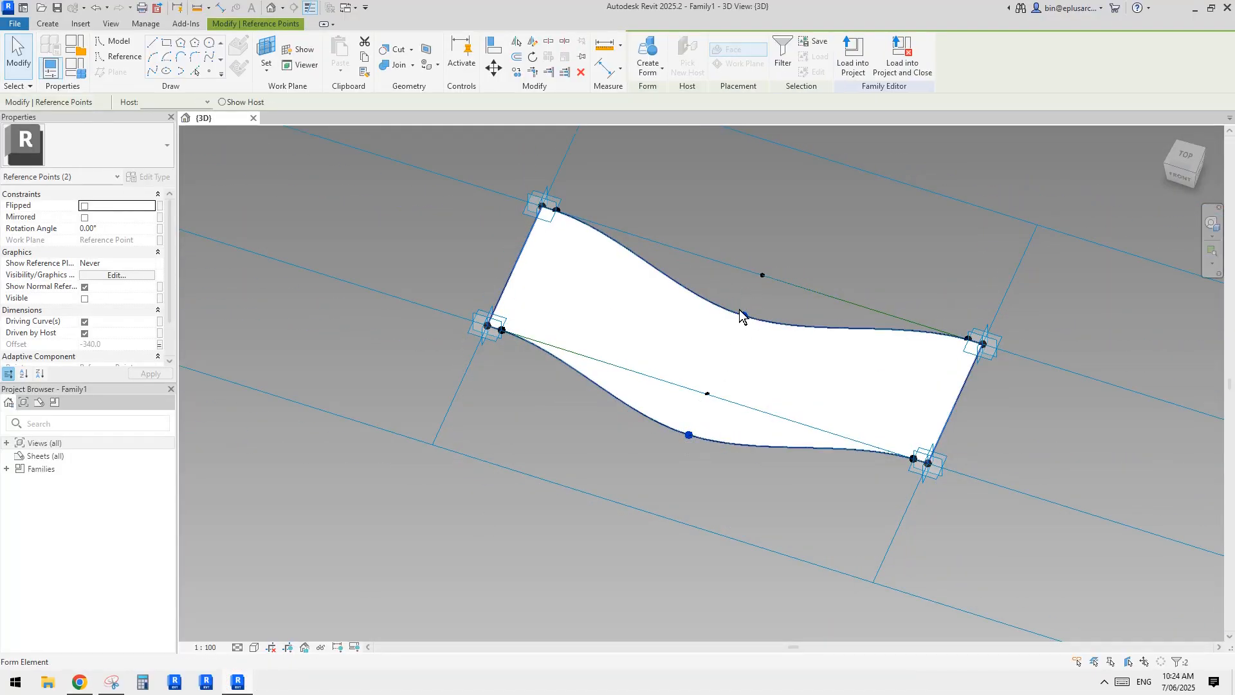
pyautogui.keyDown('shift'); pyautogui.moveTo(739, 311); pyautogui.dragTo(708, 399, button='middle'); pyautogui.keyUp('shift')
pyautogui.click(153, 71)
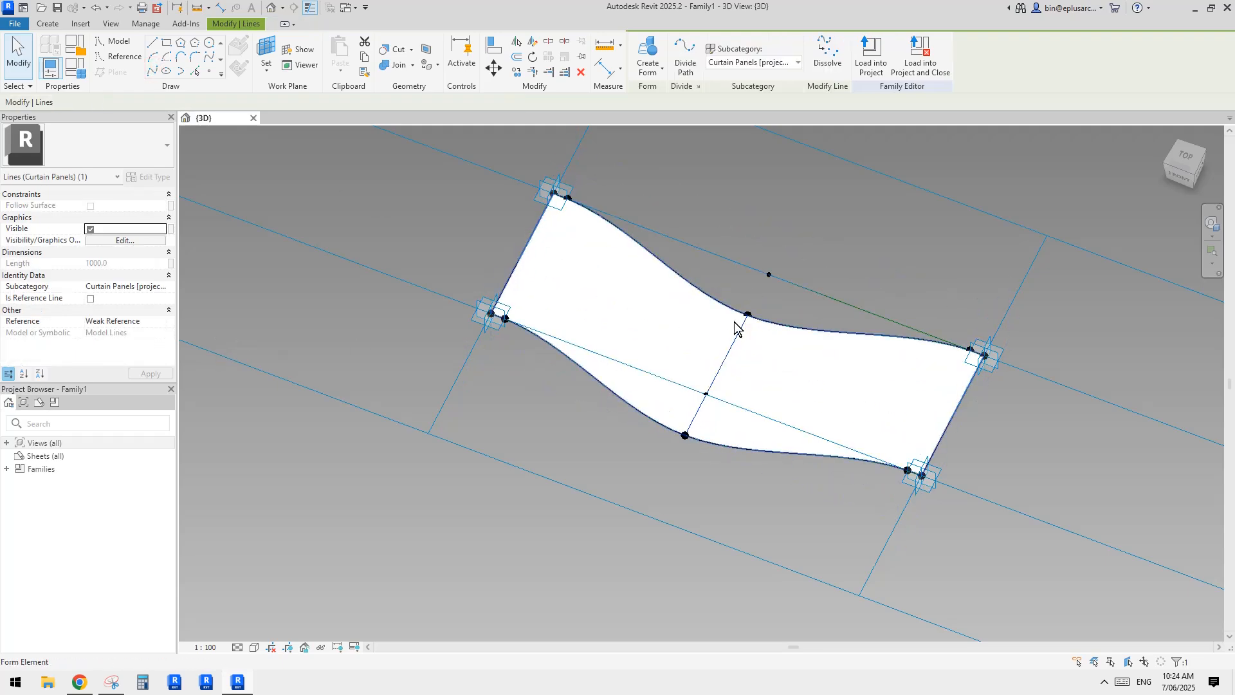
pyautogui.keyDown('shift'); pyautogui.moveTo(720, 405); pyautogui.dragTo(750, 374, button='middle'); pyautogui.keyUp('shift')
pyautogui.scroll(1, 848, 331)
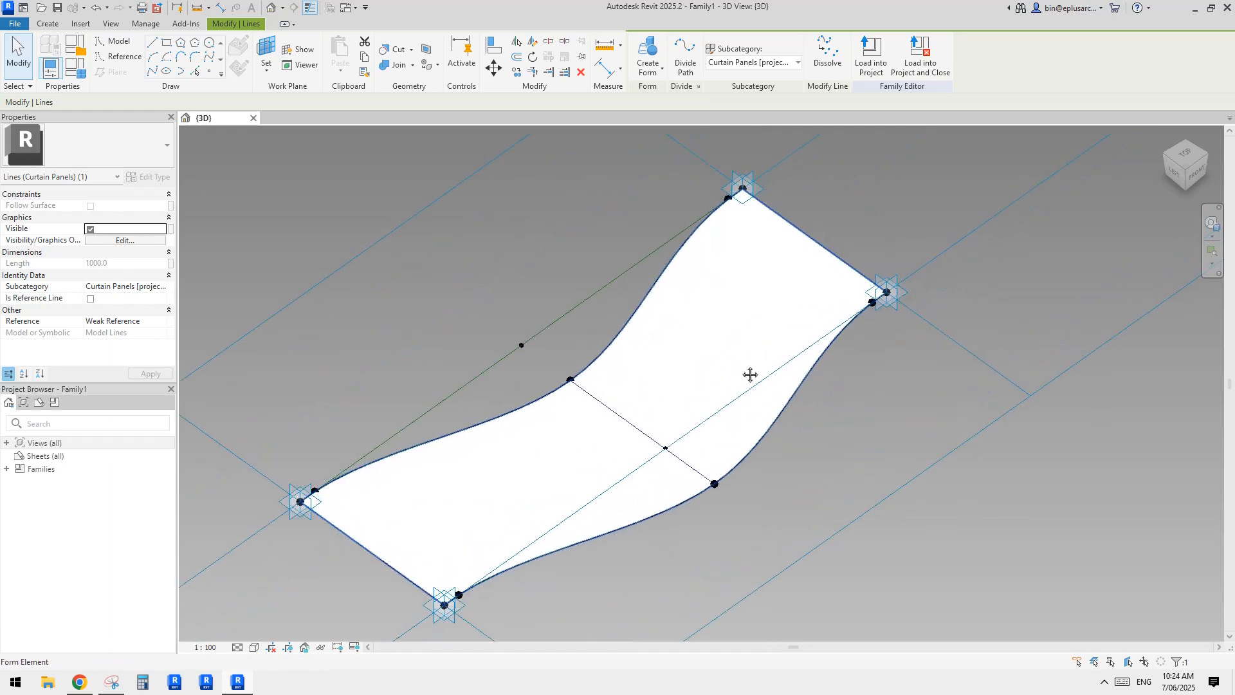
pyautogui.click(260, 226)
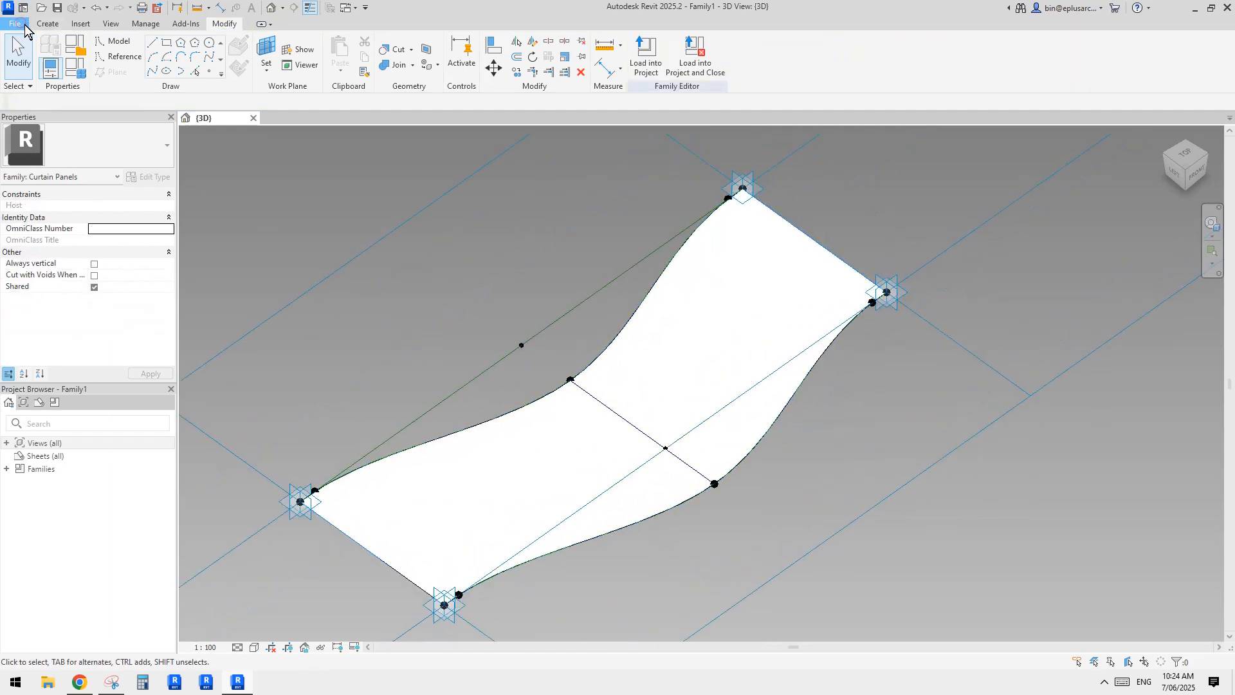
# - Create a new conceptual mass family from the Metric Mass.rft template
pyautogui.click(25, 24)
pyautogui.moveTo(64, 73)
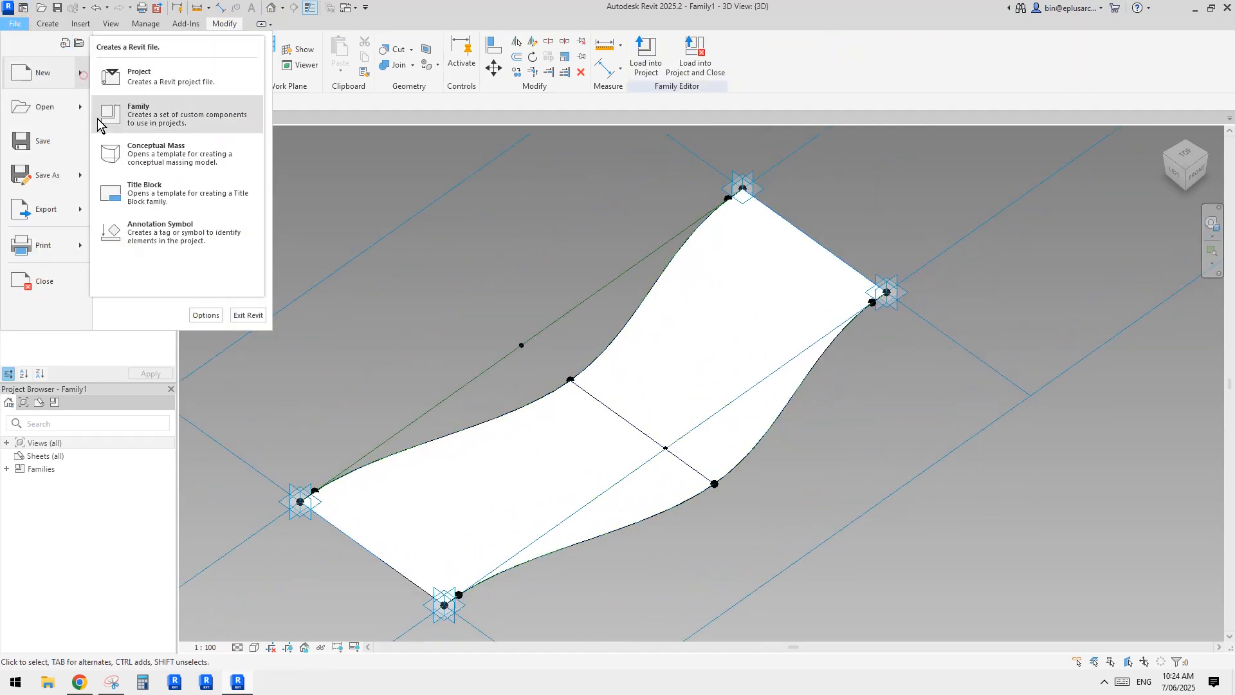
pyautogui.click(156, 152)
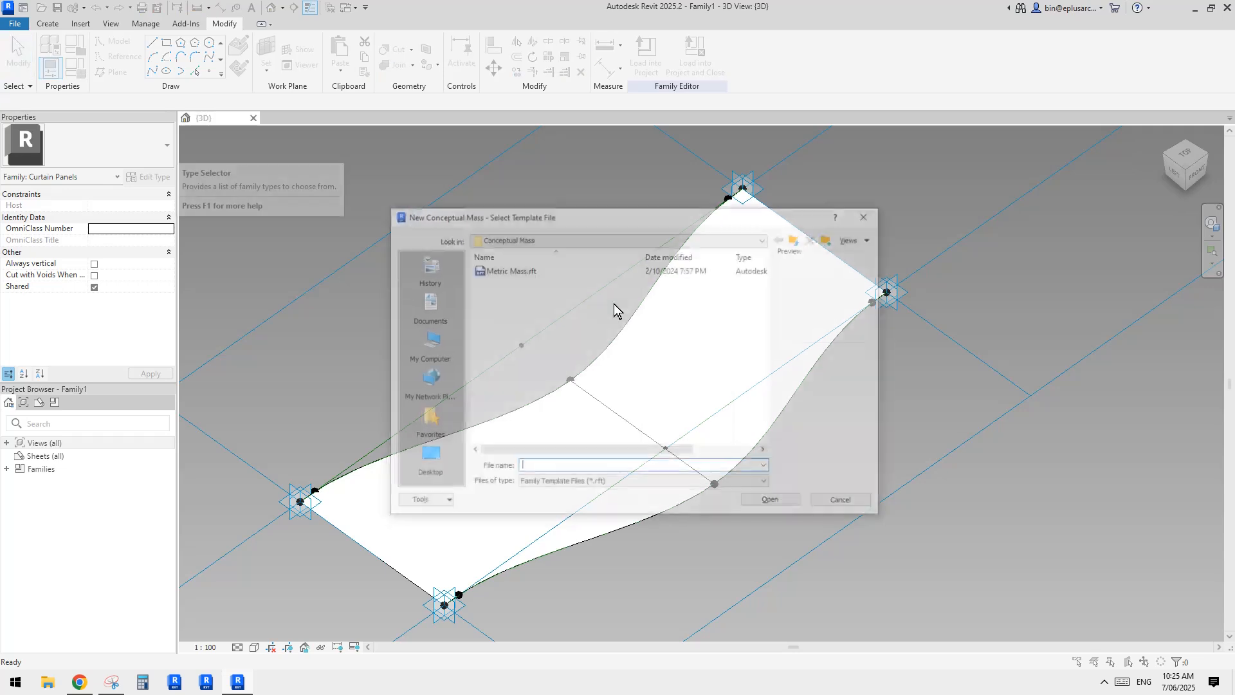
pyautogui.doubleClick(518, 272)
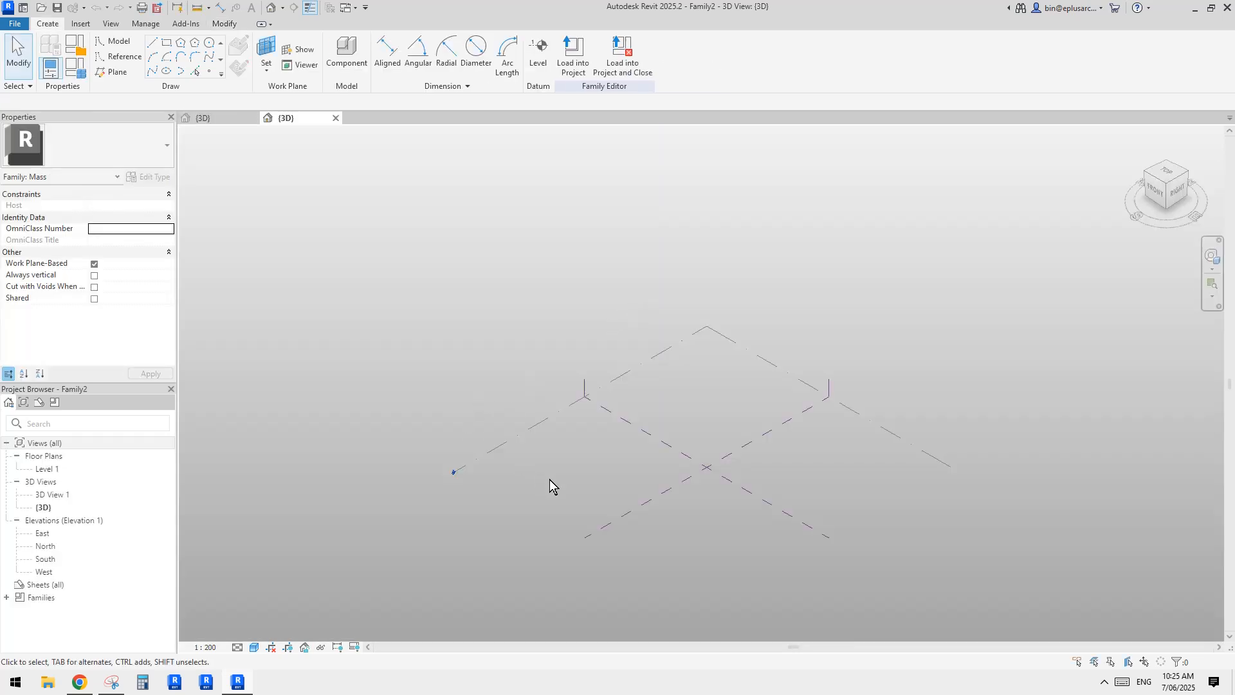
# - Draw a reference-line rectangle about 22000 mm long on the Level 1 work plane, inside one quadrant of the reference planes
pyautogui.moveTo(550, 480); pyautogui.dragTo(584, 469, button='middle')
pyautogui.keyDown('shift'); pyautogui.moveTo(671, 408); pyautogui.dragTo(606, 432, button='middle'); pyautogui.keyUp('shift')
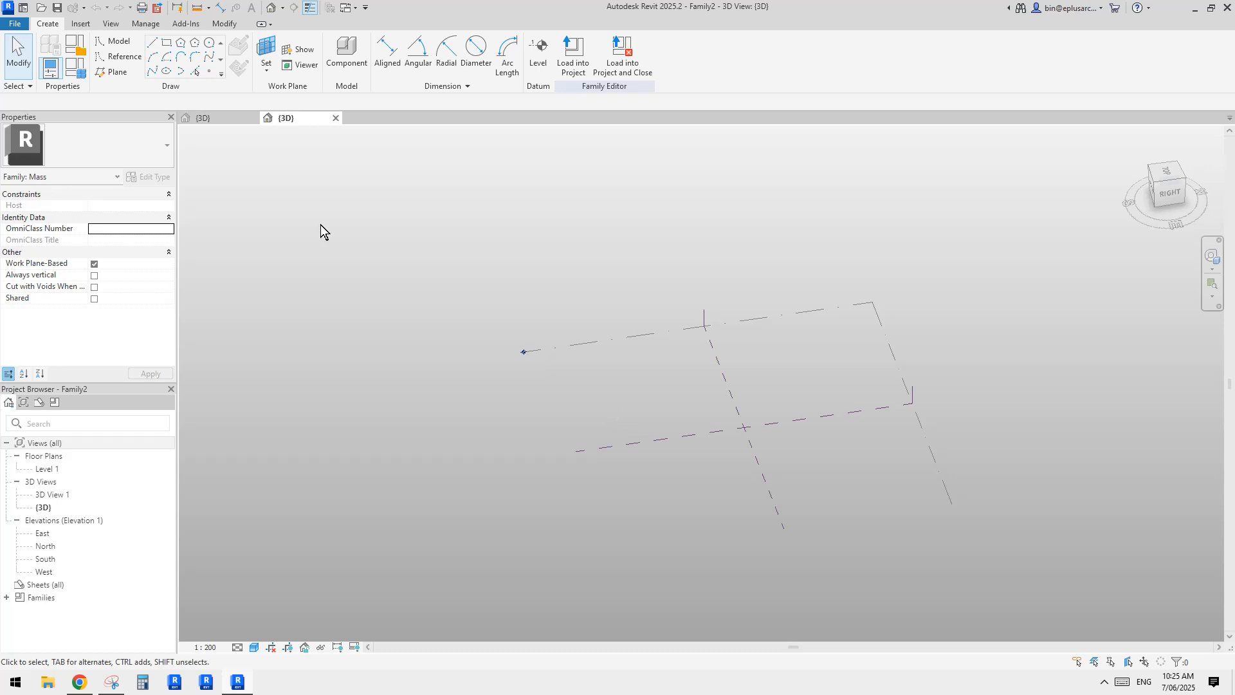
pyautogui.click(113, 58)
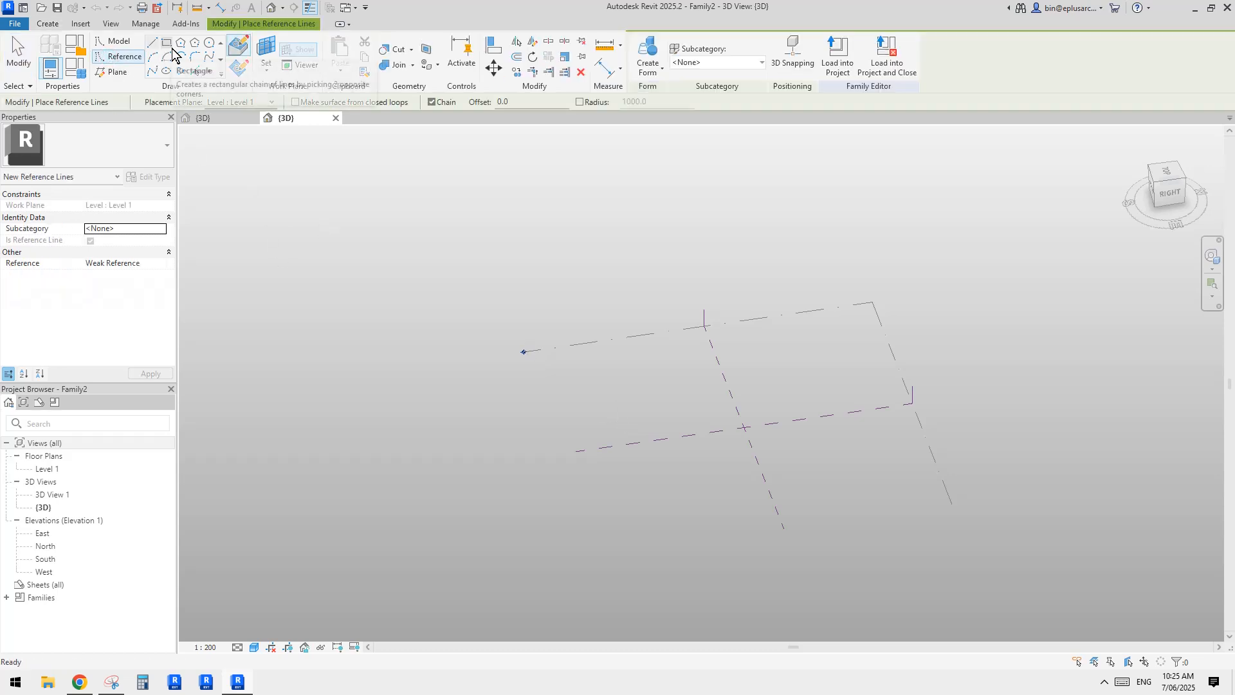
pyautogui.click(239, 68)
pyautogui.click(169, 43)
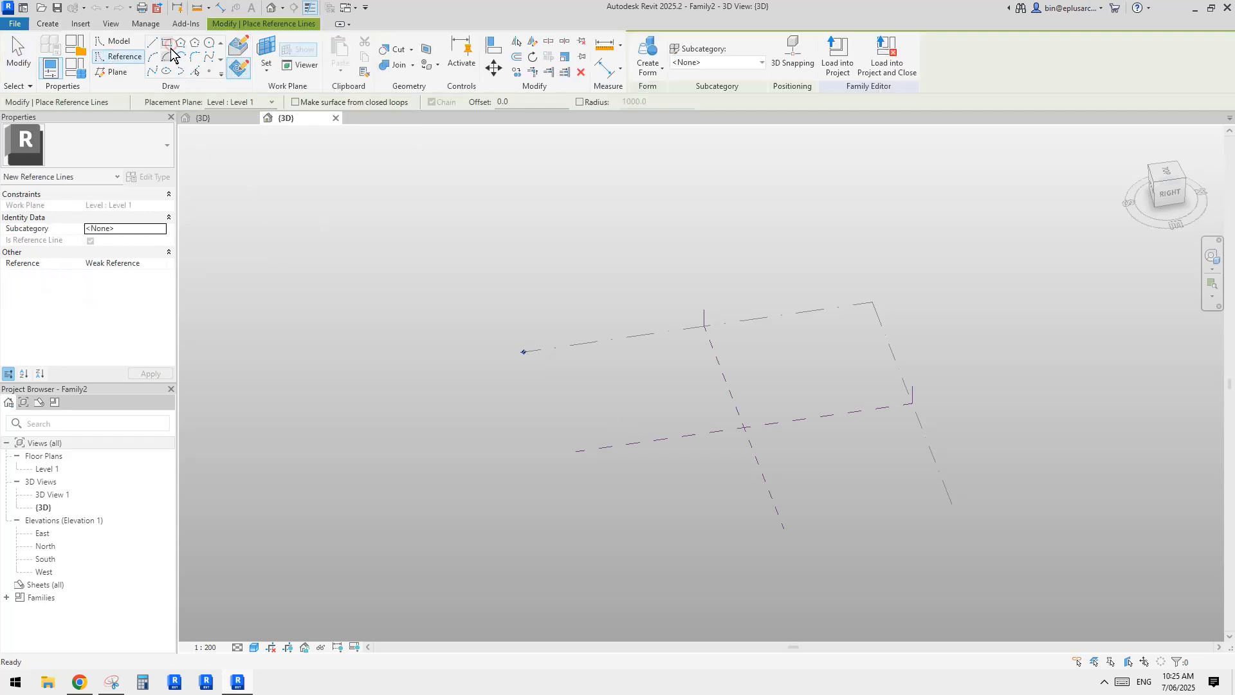
pyautogui.click(264, 50)
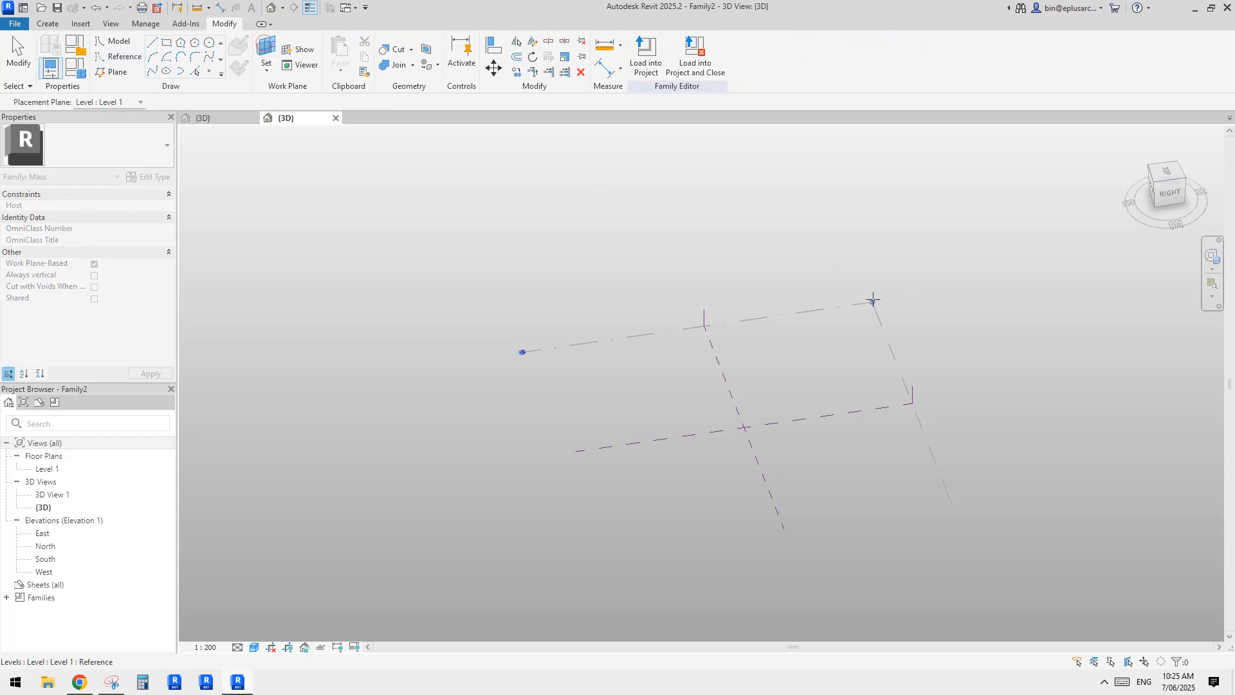
pyautogui.click(608, 406)
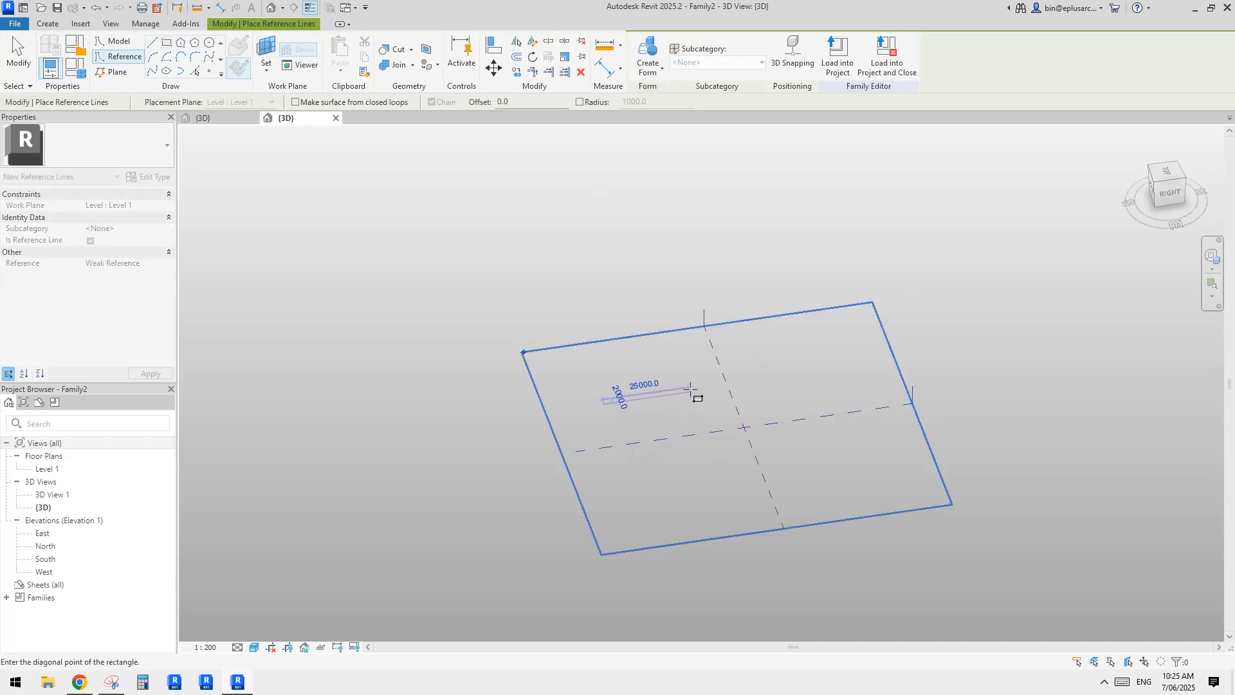
pyautogui.scroll(3, 629, 403)
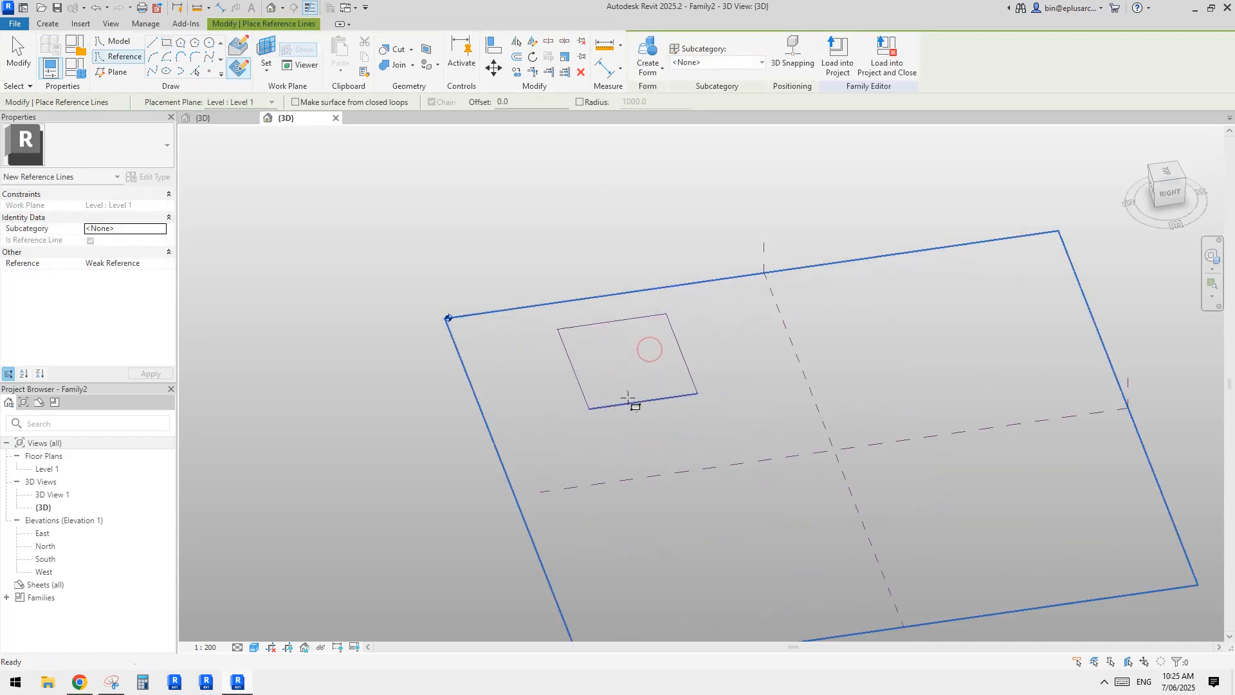
pyautogui.press('Escape')
pyautogui.press('Escape')
# - Create a form from the rectangle and make it a solid box
pyautogui.click(648, 52)
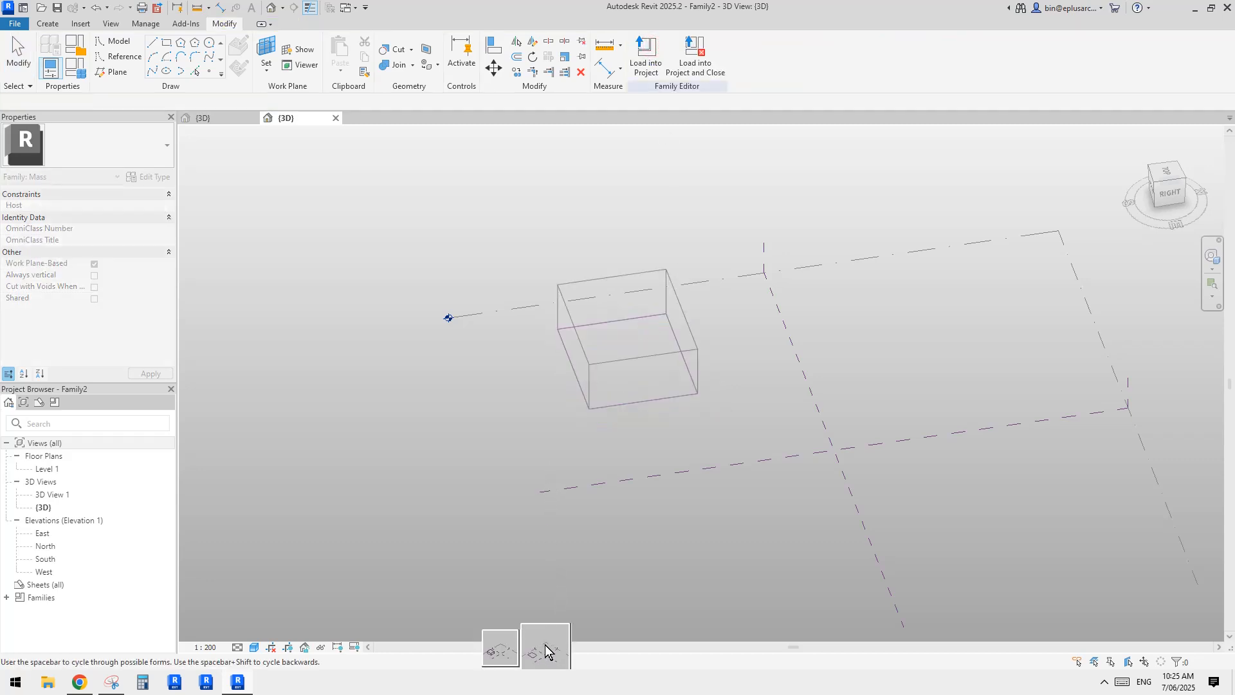
pyautogui.click(543, 642)
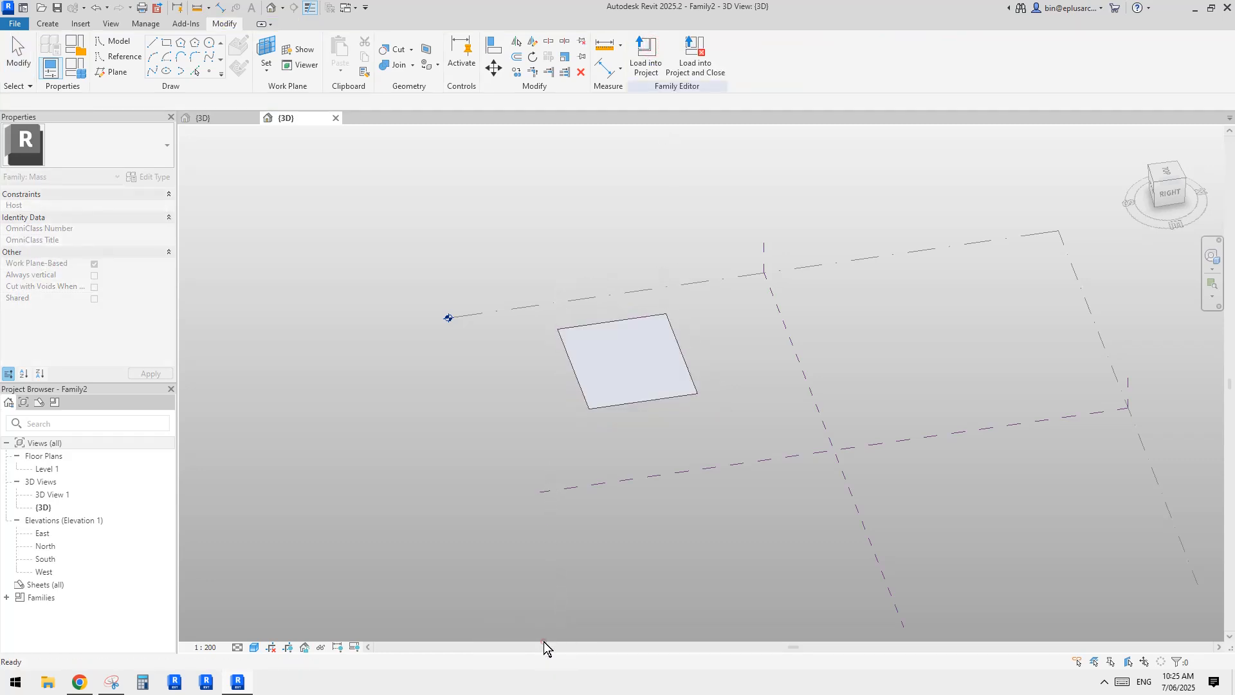
pyautogui.keyDown('shift'); pyautogui.moveTo(628, 378); pyautogui.dragTo(576, 423, button='middle'); pyautogui.keyUp('shift')
pyautogui.click(541, 414)
pyautogui.moveTo(552, 387); pyautogui.dragTo(700, 392)
pyautogui.click(700, 392)
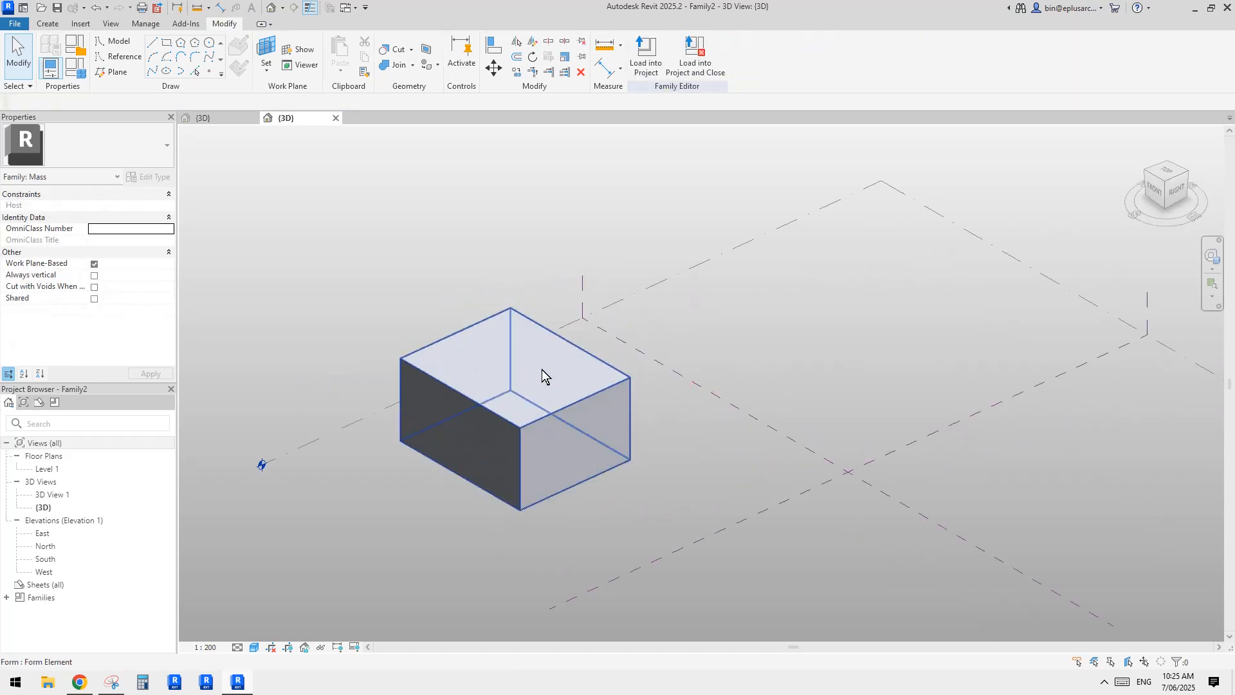
# - Raise the box's top face to a height of about 13339 mm
pyautogui.click(542, 369)
pyautogui.press('Escape')
pyautogui.scroll(1, 574, 377)
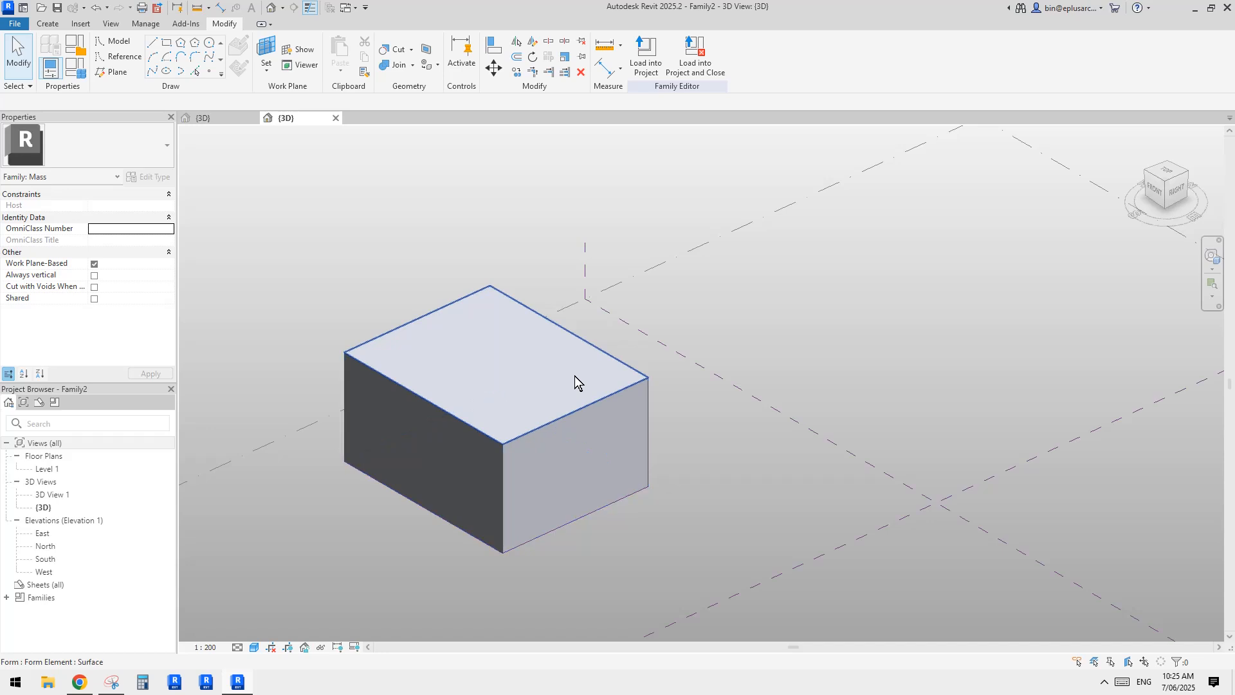
pyautogui.click(574, 376)
pyautogui.moveTo(498, 339); pyautogui.dragTo(497, 322)
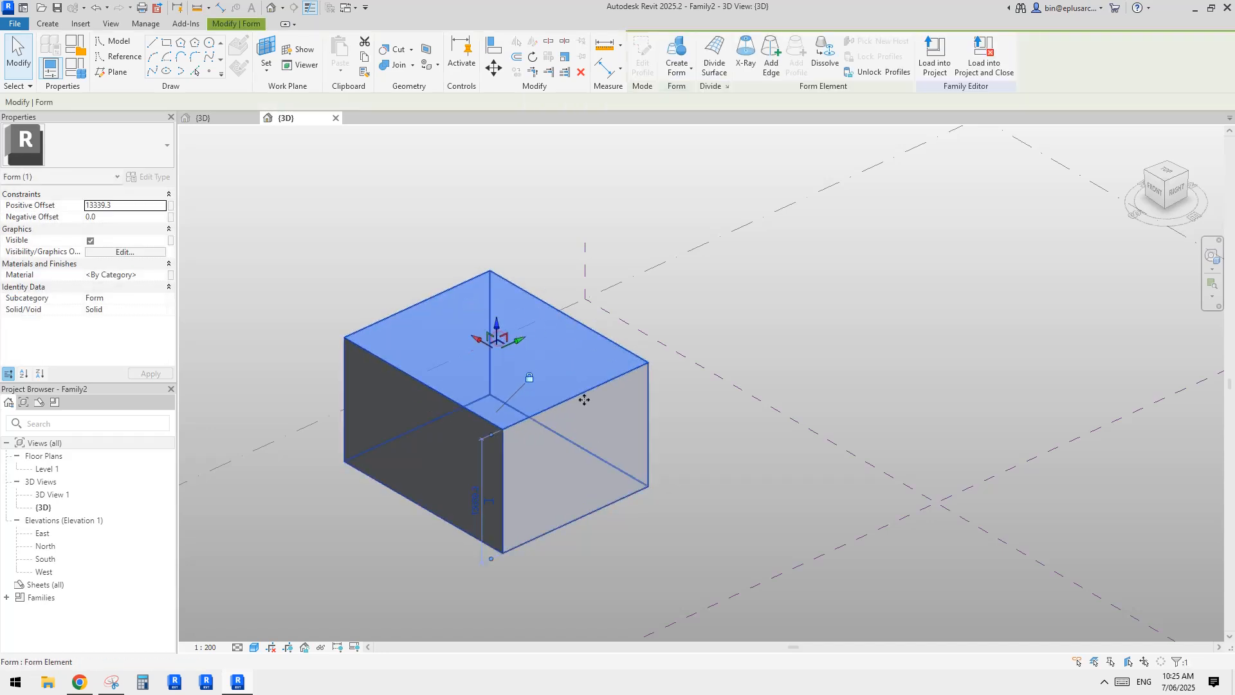
# - Select the box's top face and divide its surface into a UV grid
pyautogui.click(604, 426)
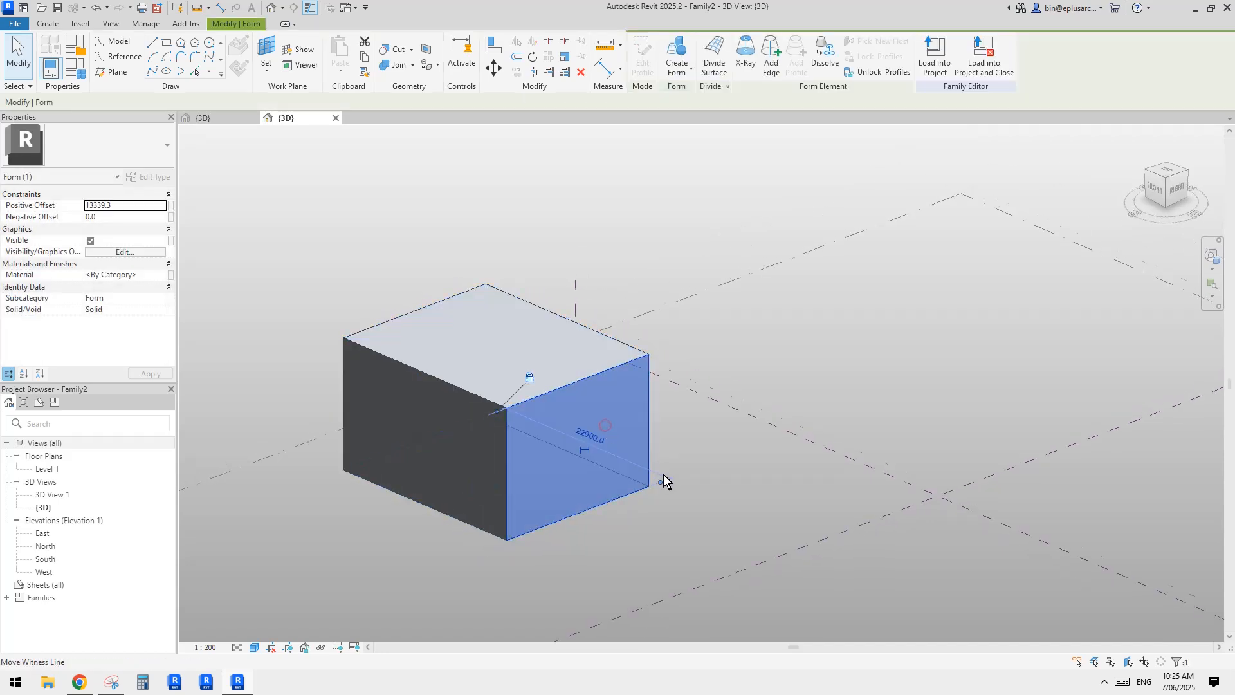
pyautogui.moveTo(662, 473); pyautogui.dragTo(712, 461, button='middle')
pyautogui.keyDown('shift'); pyautogui.moveTo(645, 424); pyautogui.dragTo(647, 422, button='middle'); pyautogui.keyUp('shift')
pyautogui.moveTo(667, 320); pyautogui.dragTo(778, 300, button='middle')
pyautogui.scroll(1, 777, 300)
pyautogui.click(778, 300)
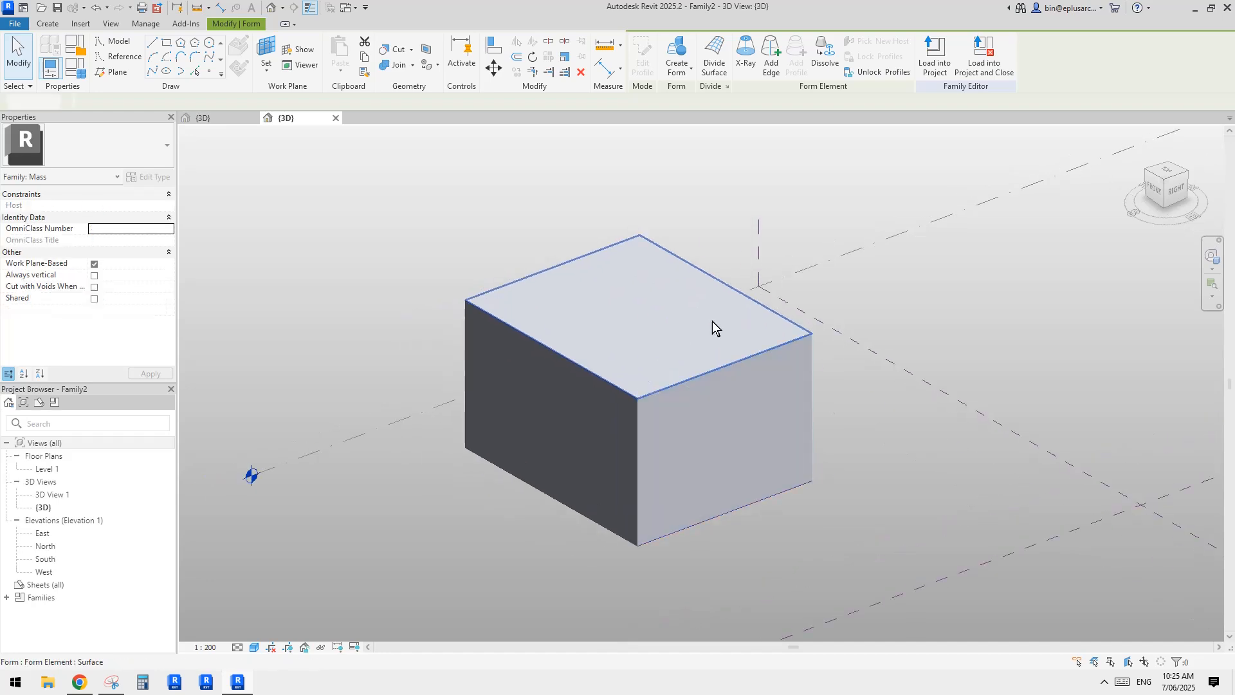
pyautogui.press('Tab')
pyautogui.press('Tab')
pyautogui.click(708, 325)
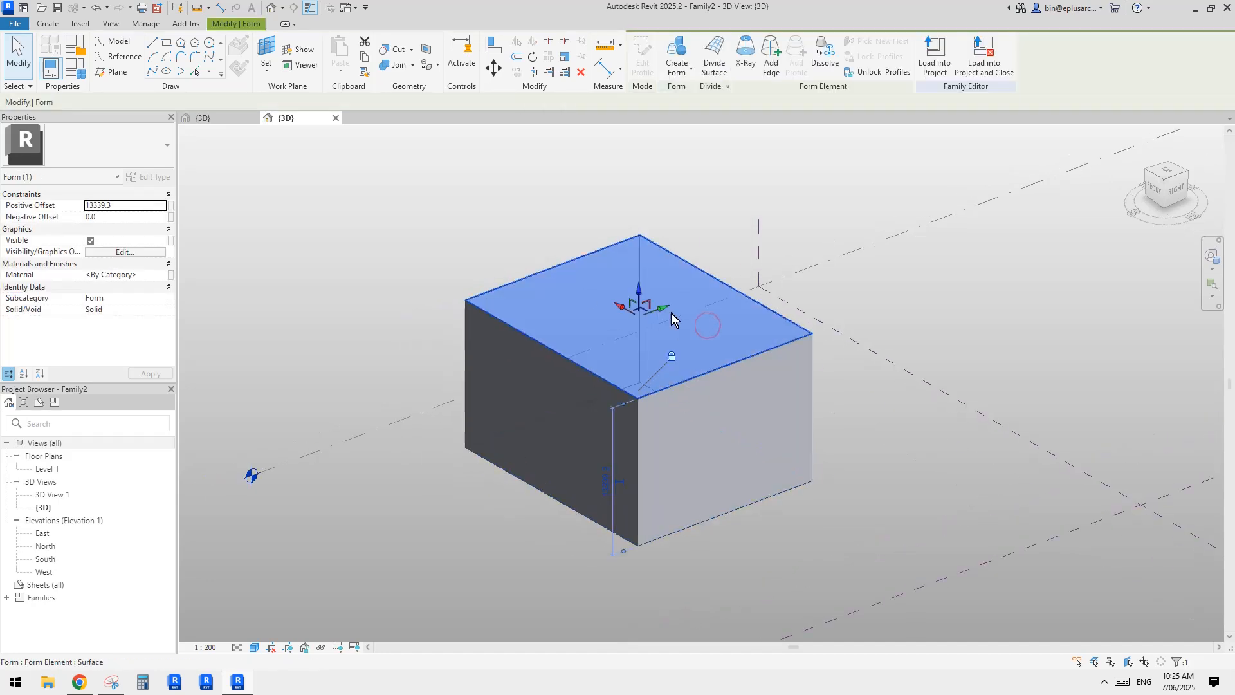
pyautogui.keyDown('shift'); pyautogui.moveTo(670, 316); pyautogui.dragTo(793, 372, button='middle'); pyautogui.keyUp('shift')
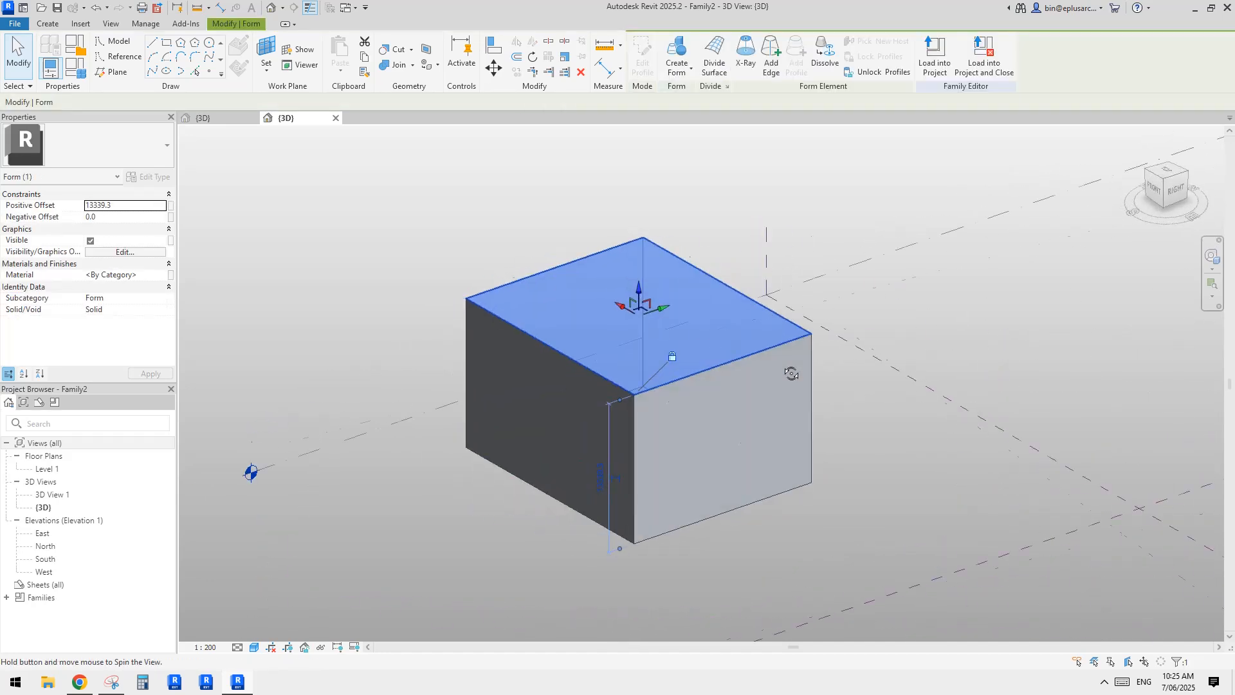
pyautogui.click(714, 60)
pyautogui.keyDown('shift'); pyautogui.moveTo(798, 329); pyautogui.dragTo(747, 354, button='middle'); pyautogui.keyUp('shift')
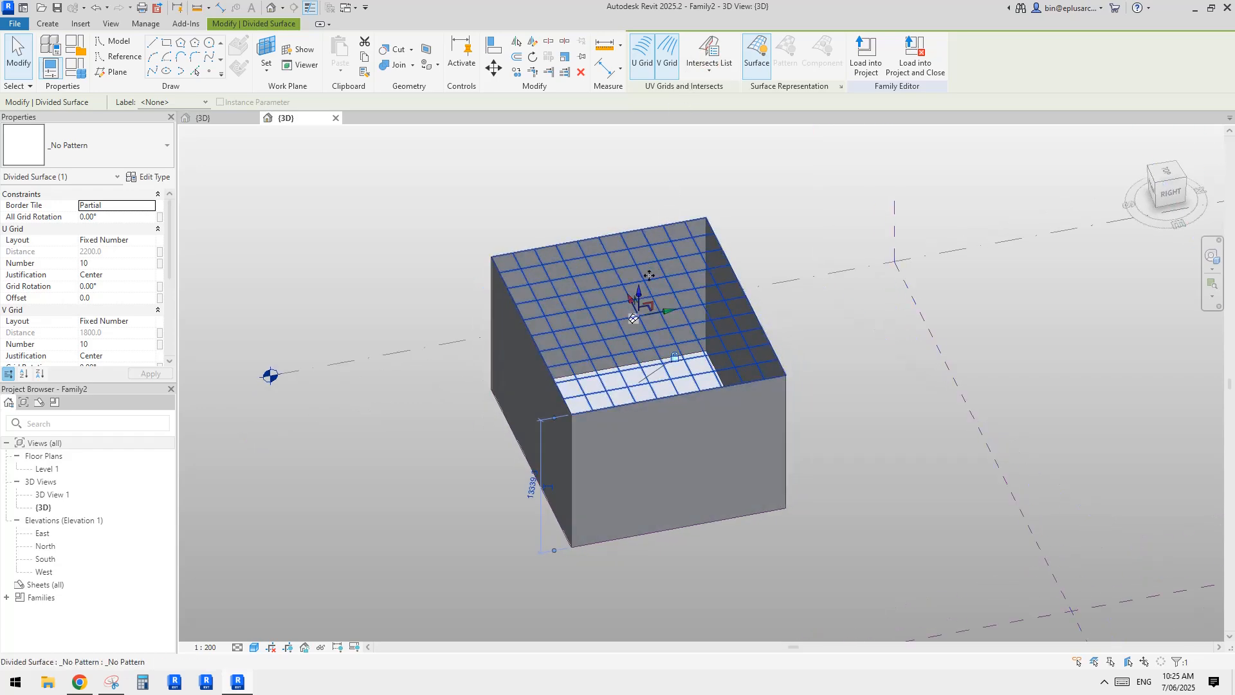
# - Set the V grid number of the divided top face to 5
pyautogui.keyDown('shift'); pyautogui.moveTo(649, 276); pyautogui.dragTo(685, 278, button='middle'); pyautogui.keyUp('shift')
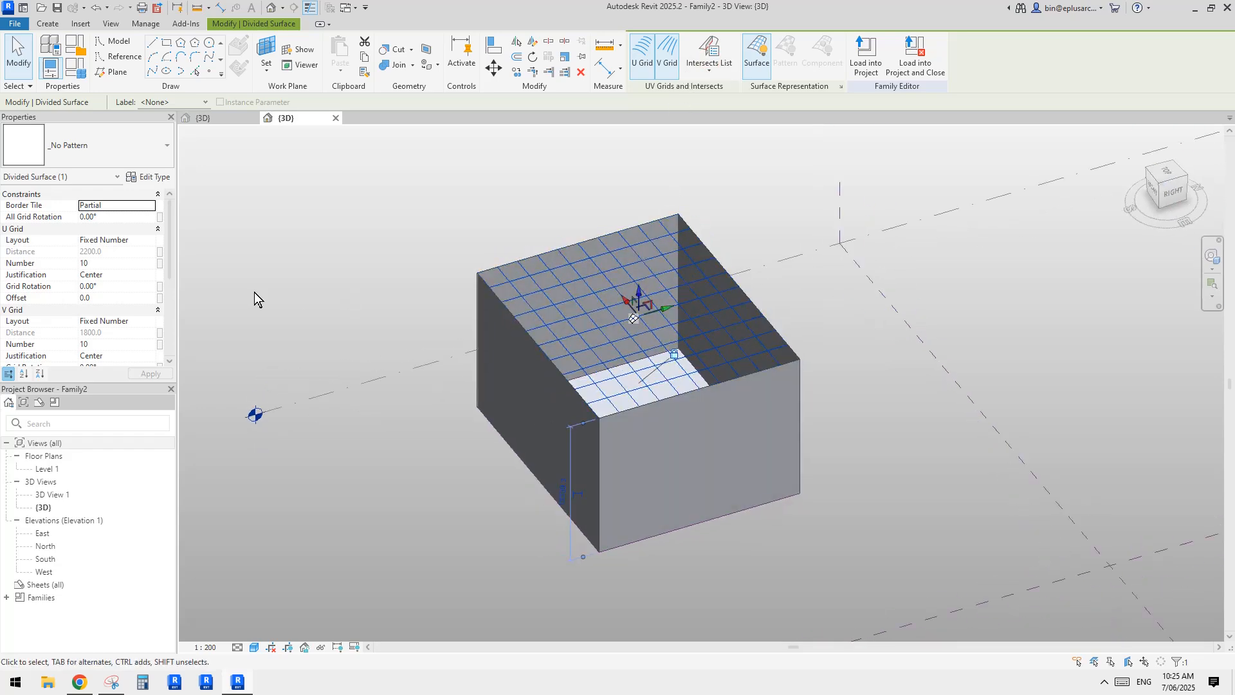
pyautogui.click(121, 344)
pyautogui.write('5')
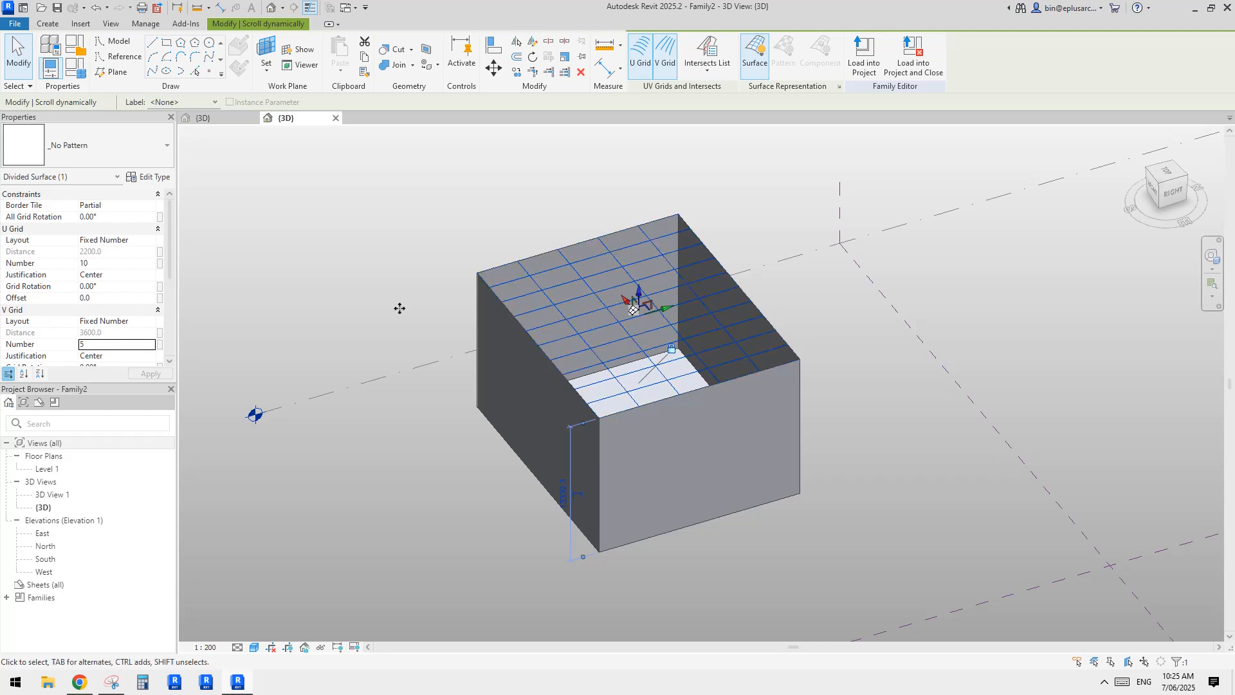
pyautogui.keyDown('shift'); pyautogui.moveTo(636, 330); pyautogui.dragTo(639, 295, button='middle'); pyautogui.keyUp('shift')
pyautogui.keyDown('shift'); pyautogui.moveTo(691, 413); pyautogui.dragTo(691, 436, button='middle'); pyautogui.keyUp('shift')
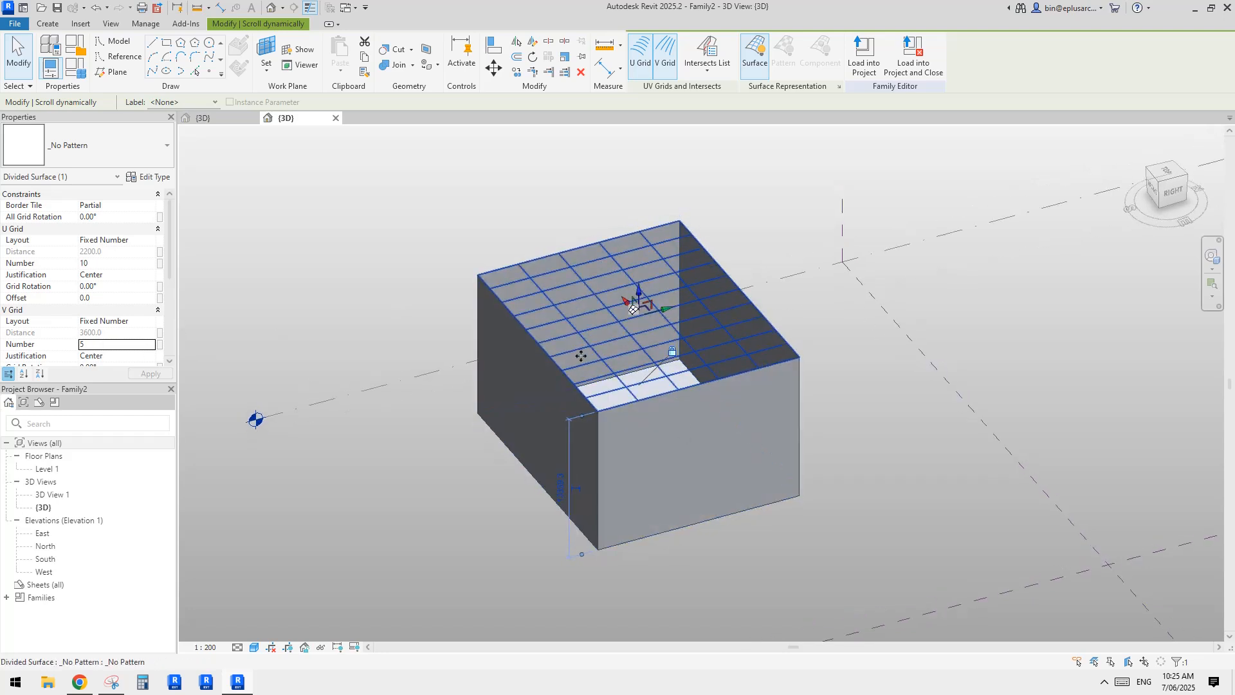
pyautogui.click(120, 345)
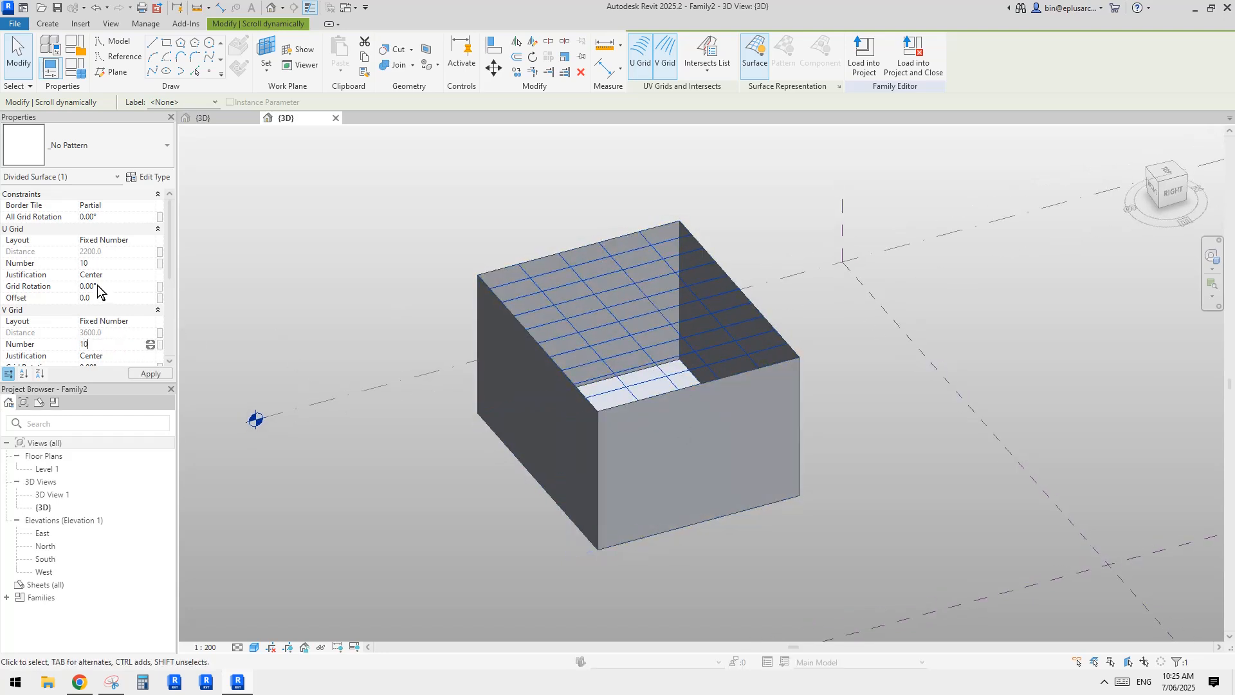
# - Select the box's front face and divide its surface into a UV grid
pyautogui.keyDown('shift'); pyautogui.moveTo(666, 302); pyautogui.dragTo(694, 427, button='middle'); pyautogui.keyUp('shift')
pyautogui.click(650, 436)
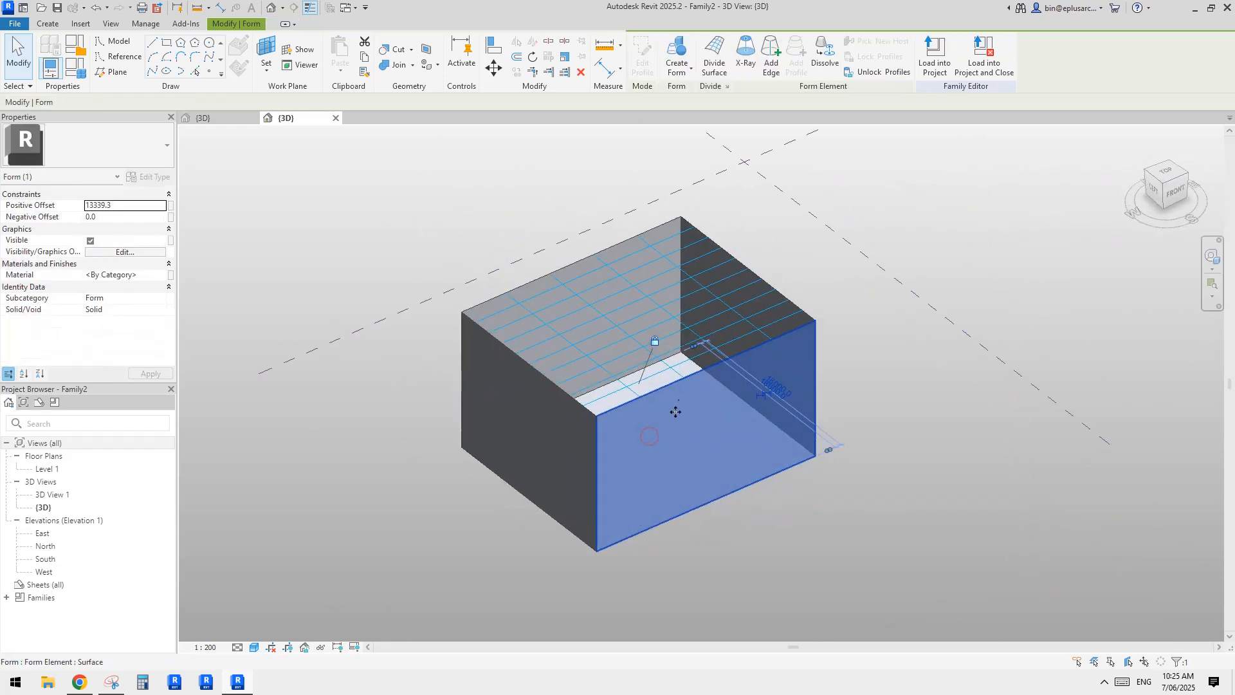
pyautogui.click(721, 66)
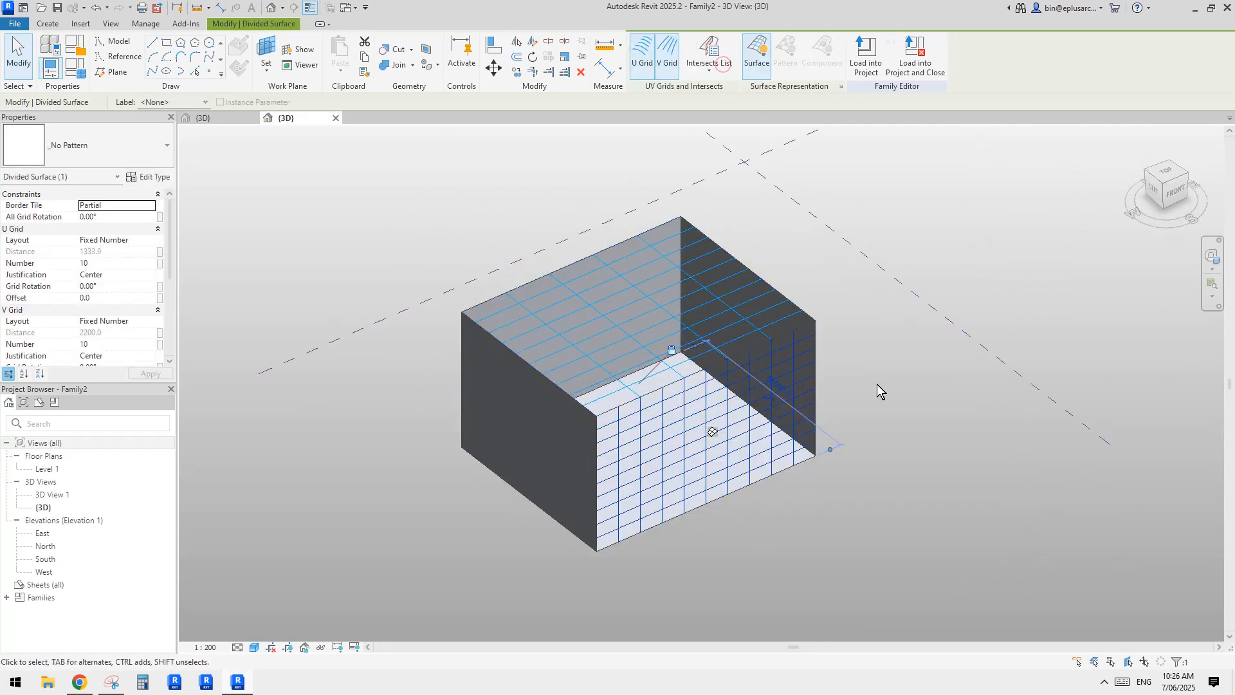
# - Set the divided front face's U grid number to 10 and its V grid number to 5
pyautogui.click(115, 264)
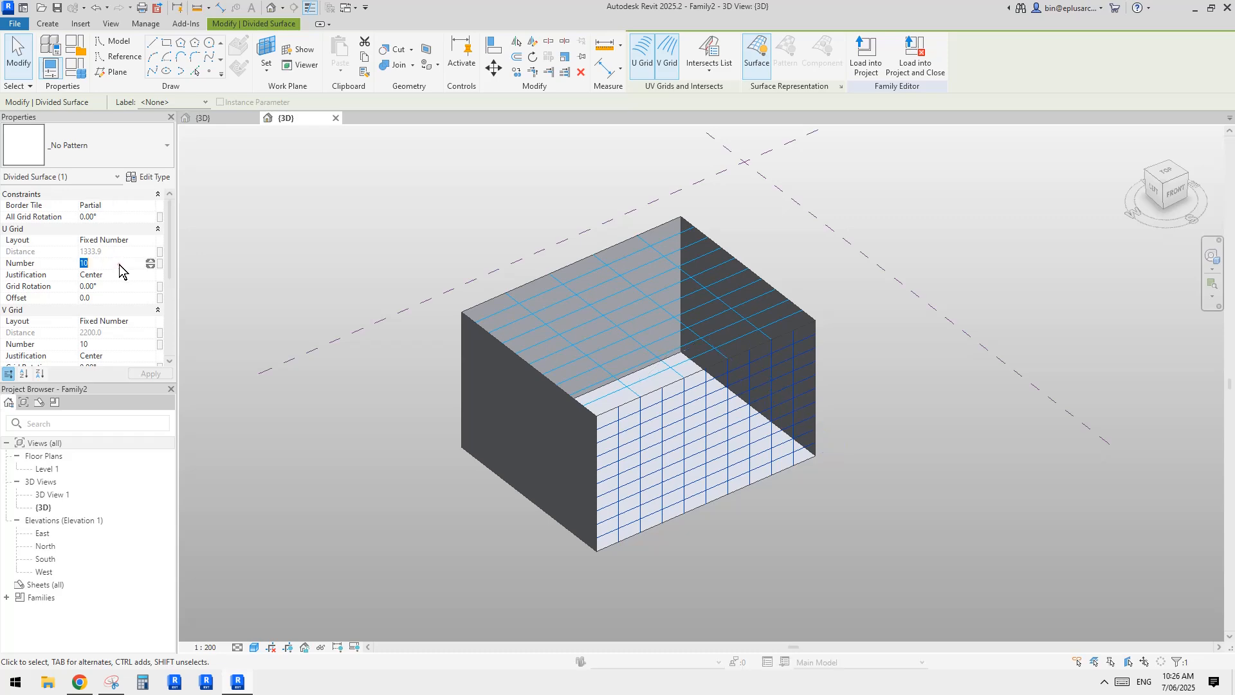
pyautogui.write('5')
pyautogui.click(112, 265)
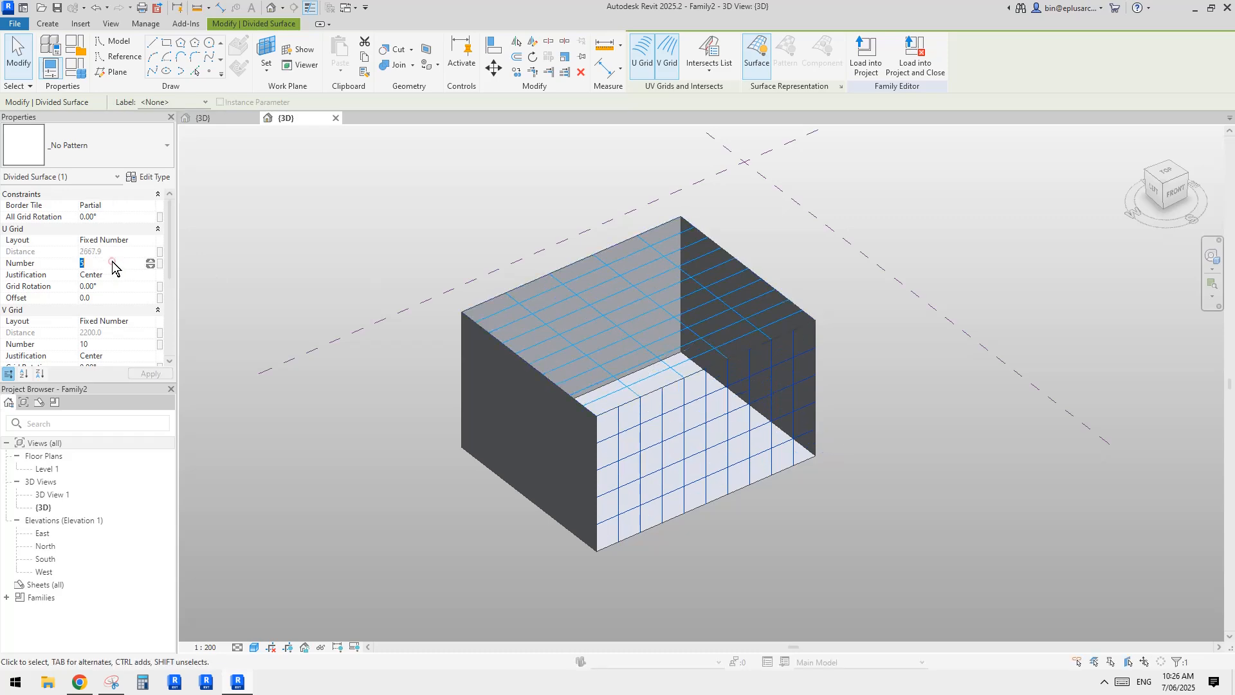
pyautogui.click(118, 346)
pyautogui.write('5')
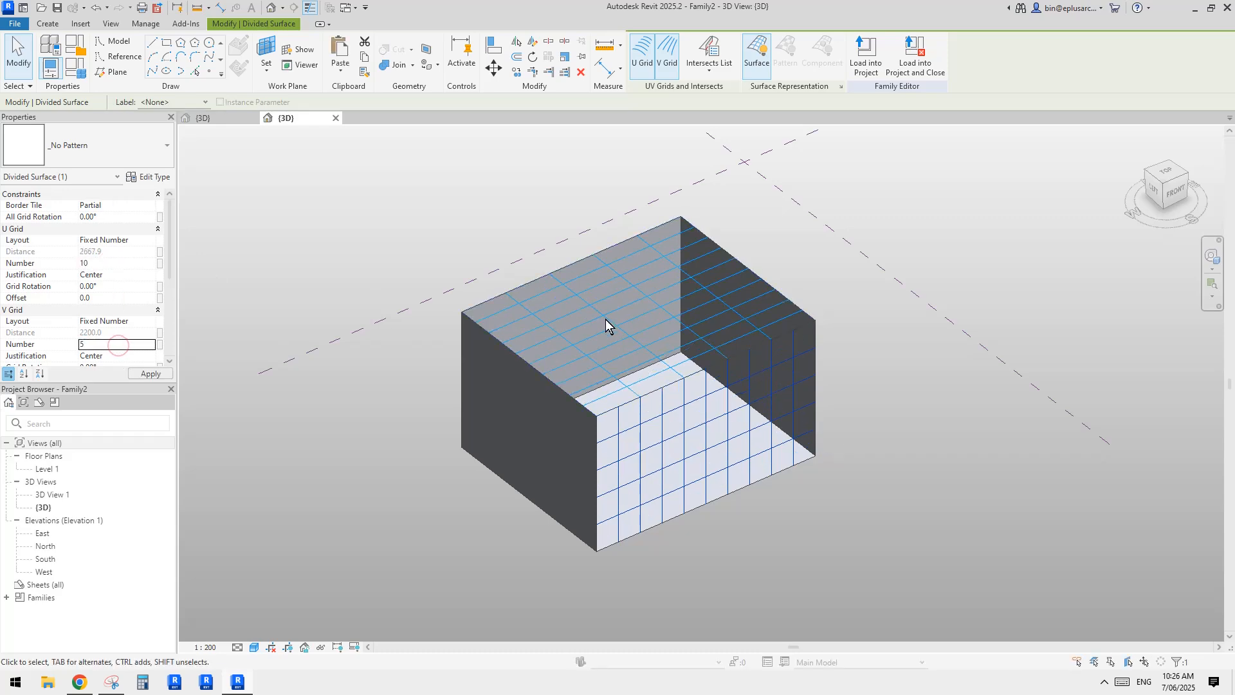
pyautogui.keyDown('shift'); pyautogui.moveTo(831, 386); pyautogui.dragTo(780, 436, button='middle'); pyautogui.keyUp('shift')
pyautogui.scroll(2, 756, 379)
pyautogui.click(926, 382)
pyautogui.click(714, 438)
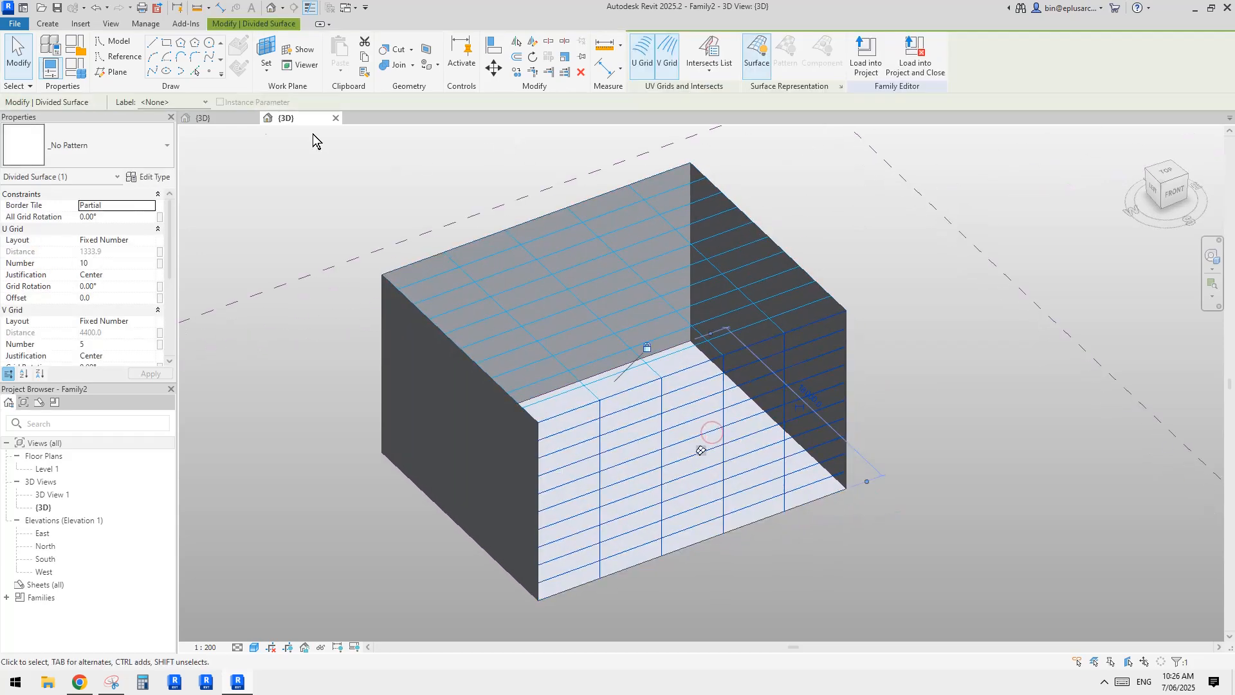
# - Load the wavy curtain panel family into the mass and apply its Rectangle pattern type Family1 to the divided front face
pyautogui.click(203, 118)
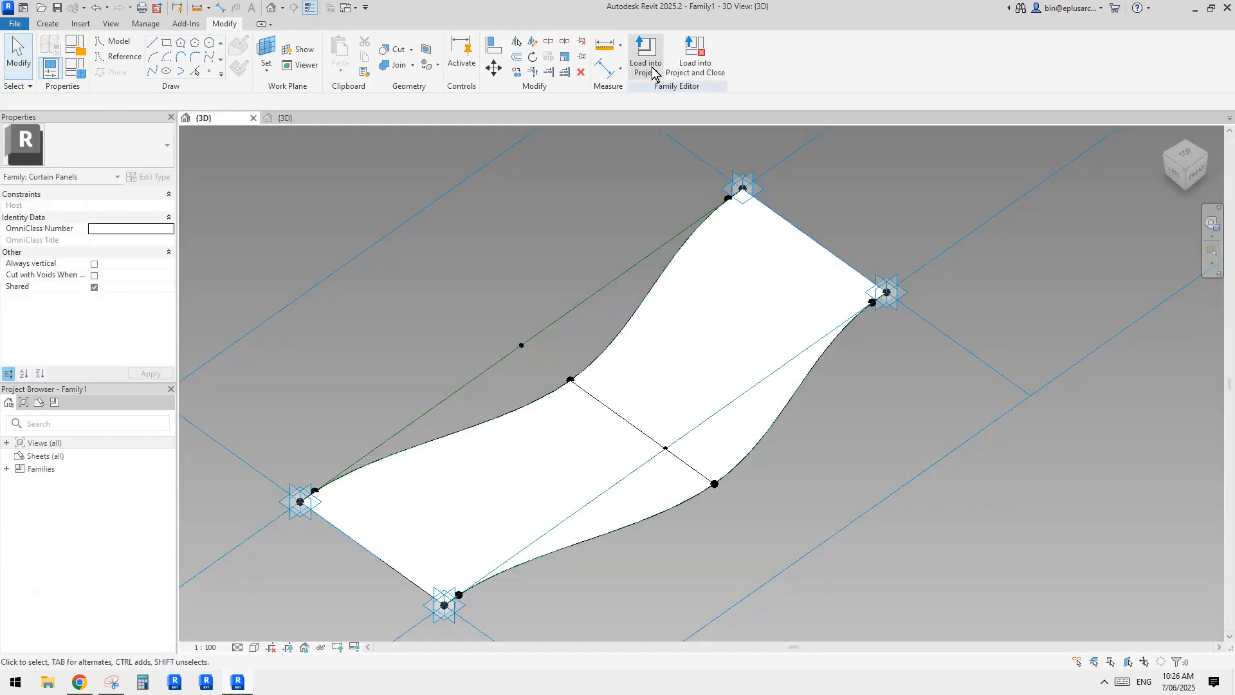
pyautogui.click(646, 60)
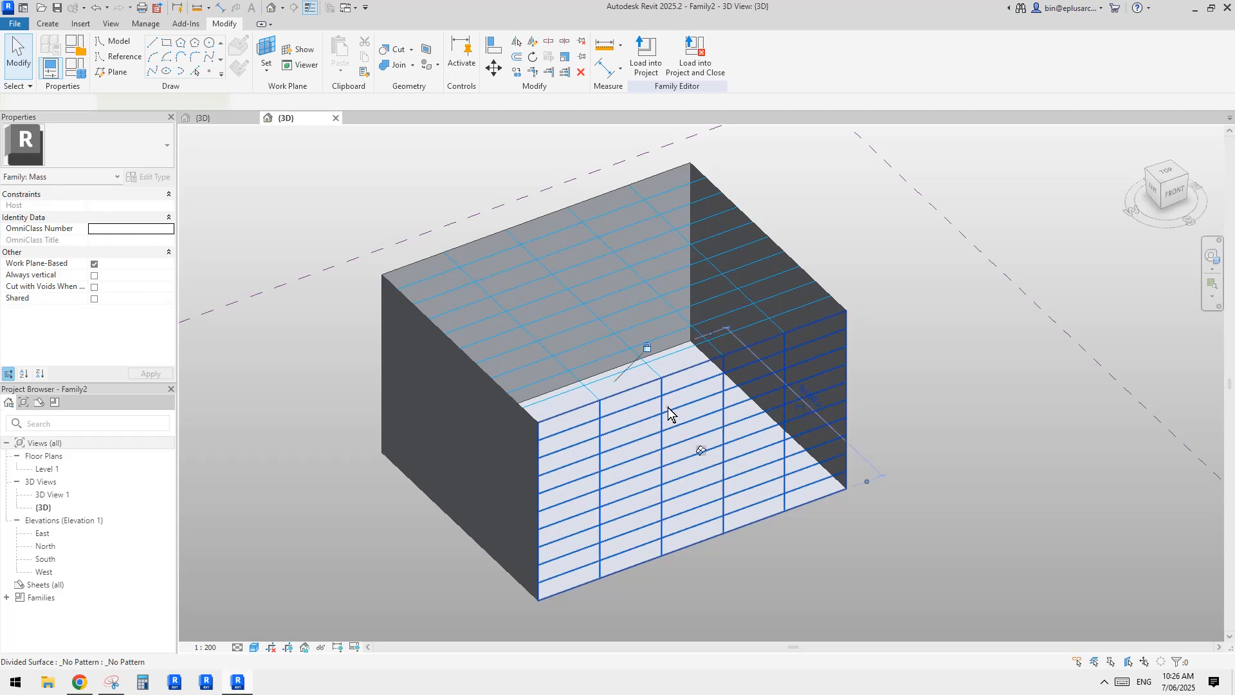
pyautogui.click(667, 407)
pyautogui.click(102, 149)
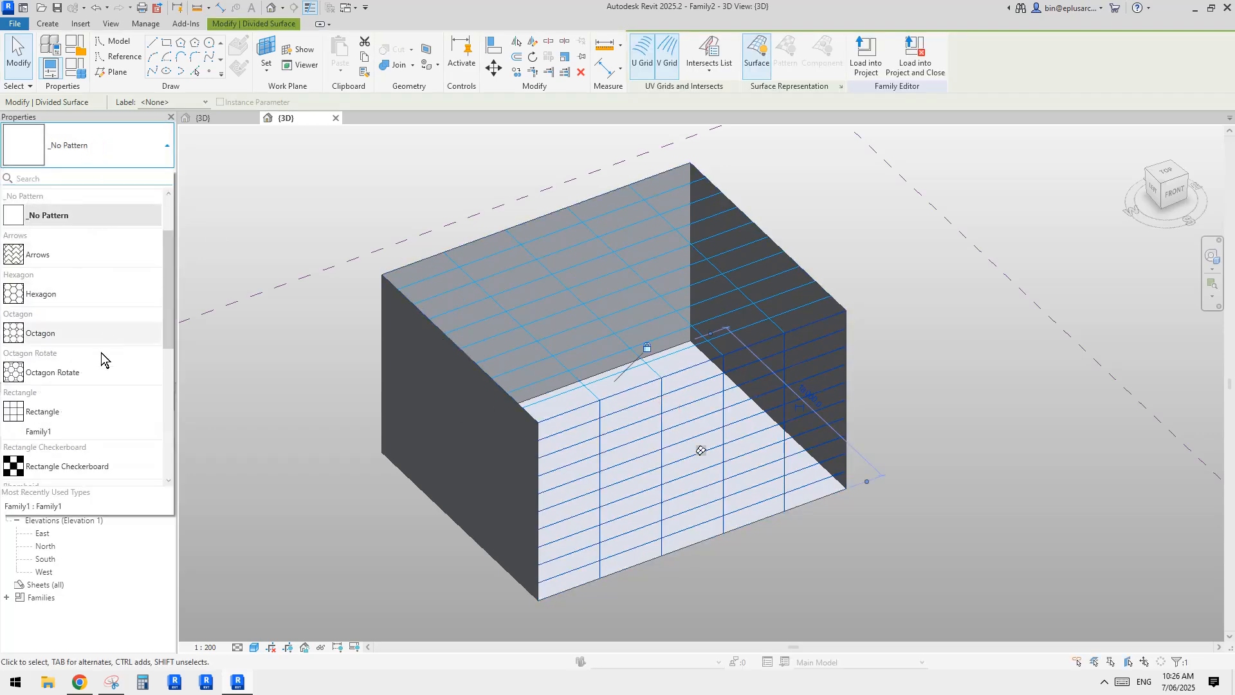
pyautogui.click(39, 432)
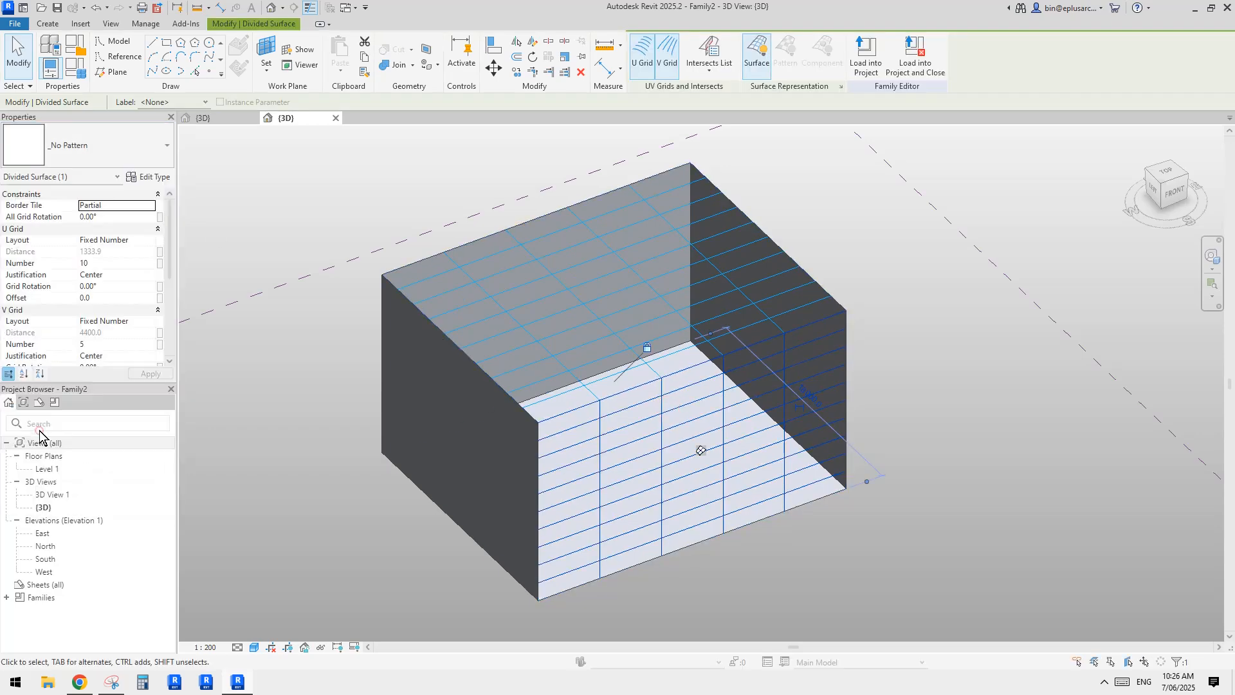
pyautogui.click(943, 453)
pyautogui.keyDown('shift'); pyautogui.moveTo(985, 450); pyautogui.dragTo(936, 410, button='middle'); pyautogui.keyUp('shift')
pyautogui.scroll(2, 943, 520)
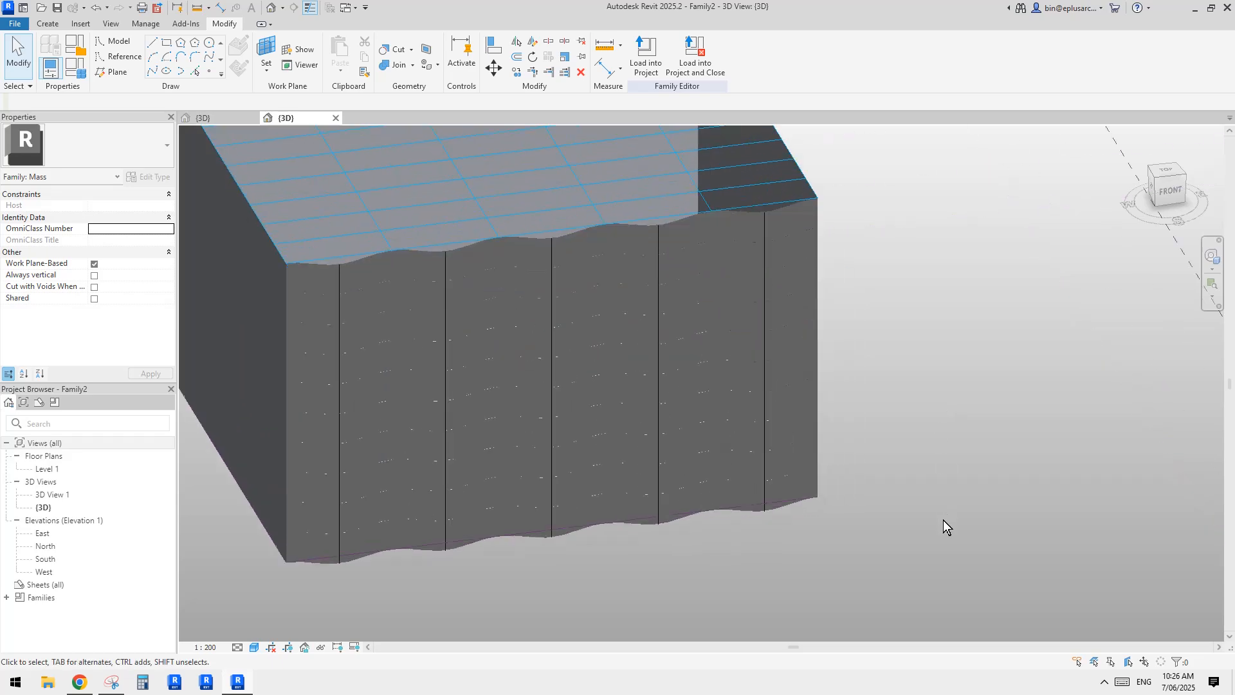
pyautogui.moveTo(943, 520)
pyautogui.keyDown('shift'); pyautogui.mouseDown(button='middle')
pyautogui.moveTo(890, 423)
pyautogui.moveTo(965, 419)
pyautogui.moveTo(954, 357)
pyautogui.mouseUp(button='middle'); pyautogui.keyUp('shift')
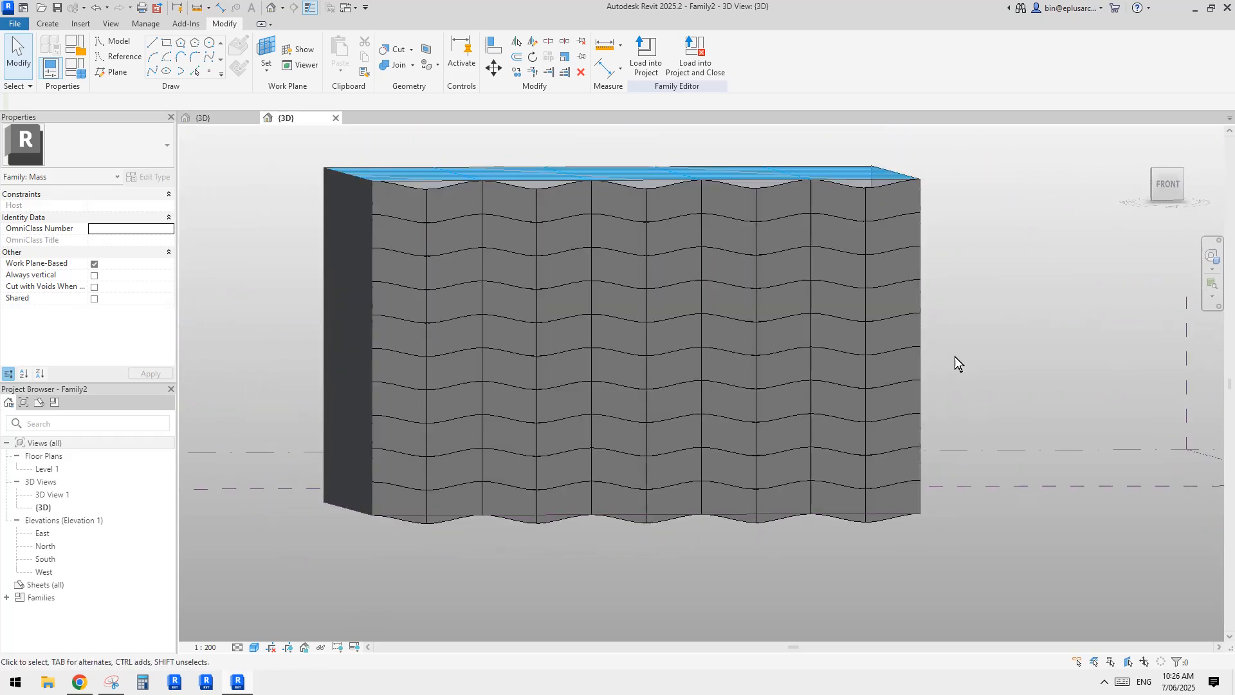
# - Recheck the Reddit post's pattern in the browser, then return to Revit and set the front face's U grid number to 20
pyautogui.click(80, 683)
pyautogui.click(237, 682)
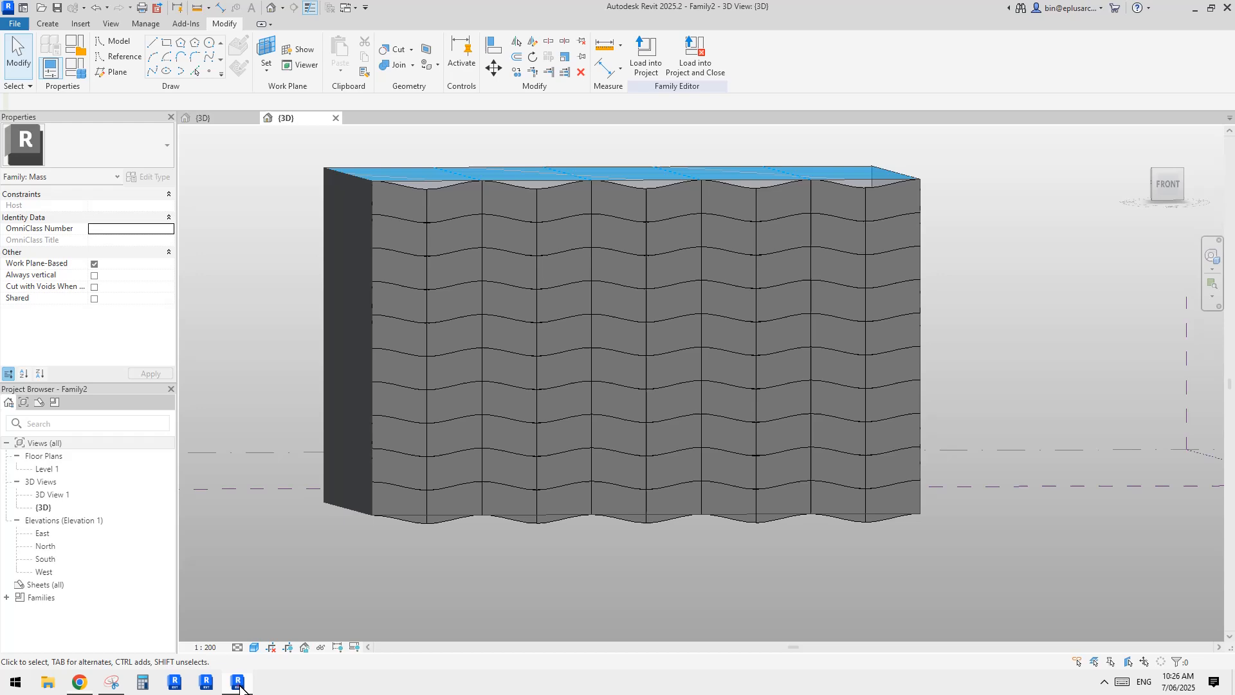
pyautogui.click(663, 398)
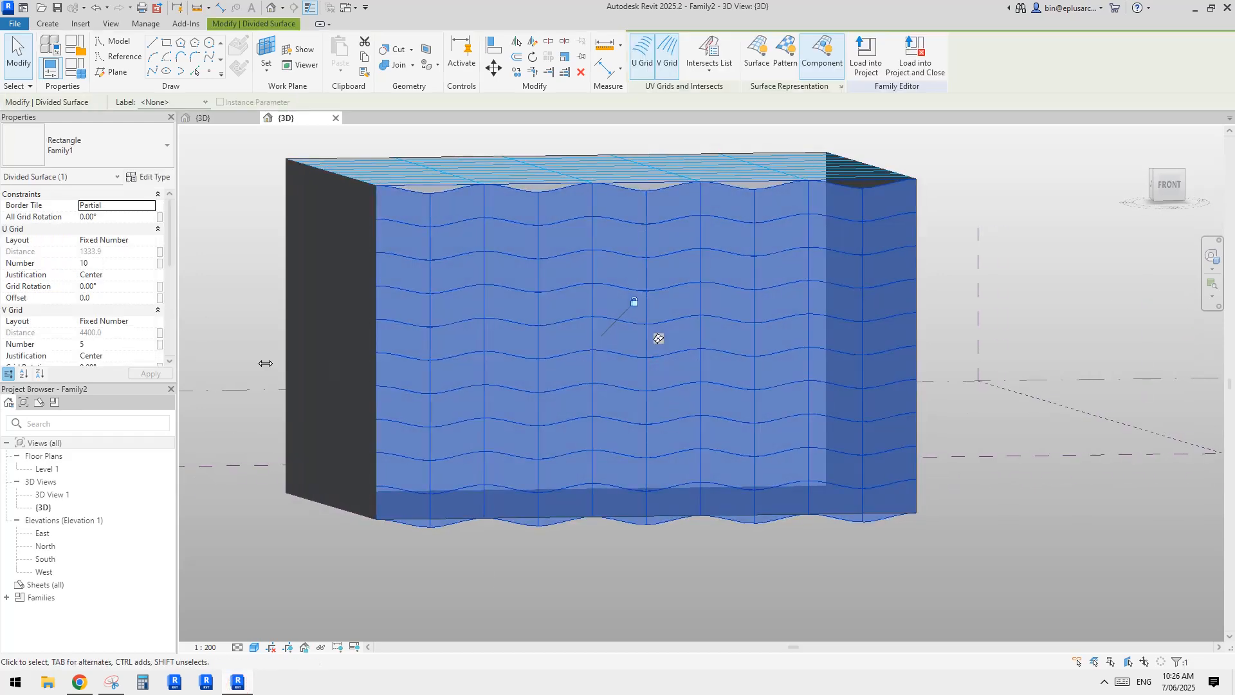
pyautogui.click(114, 264)
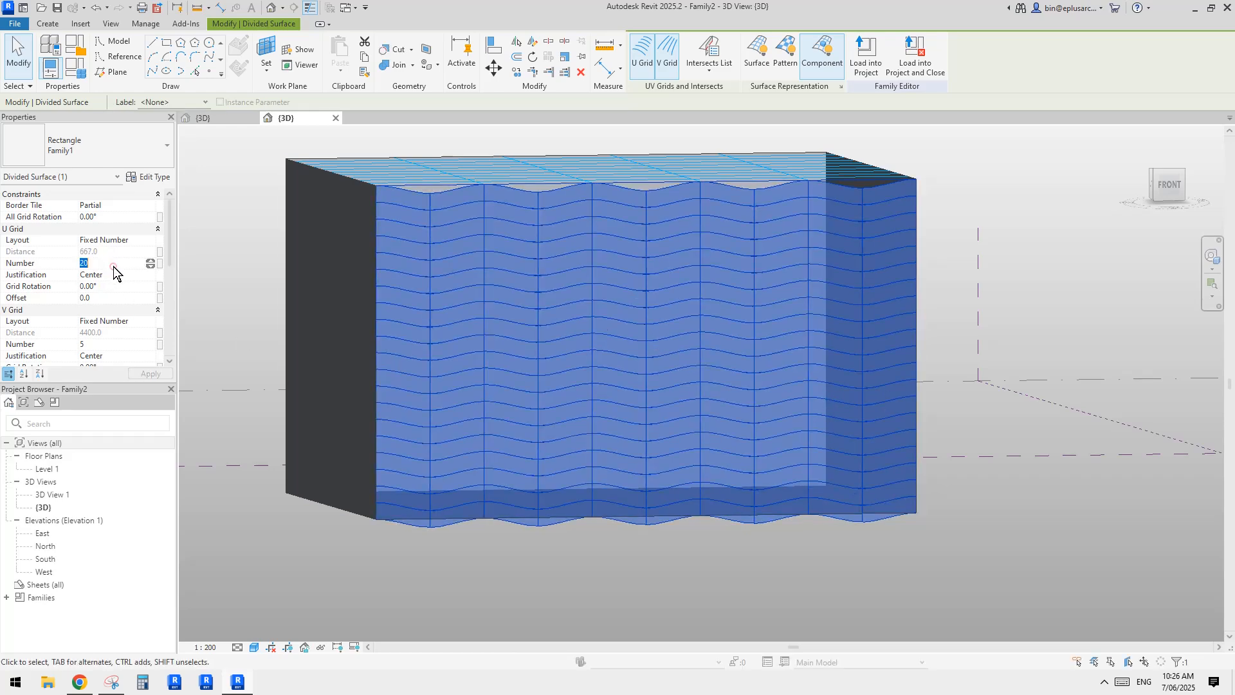
# - Set the front face's U grid number to 15 and review the resulting wavy pattern
pyautogui.keyDown('shift'); pyautogui.moveTo(636, 319); pyautogui.dragTo(656, 341, button='middle'); pyautogui.keyUp('shift')
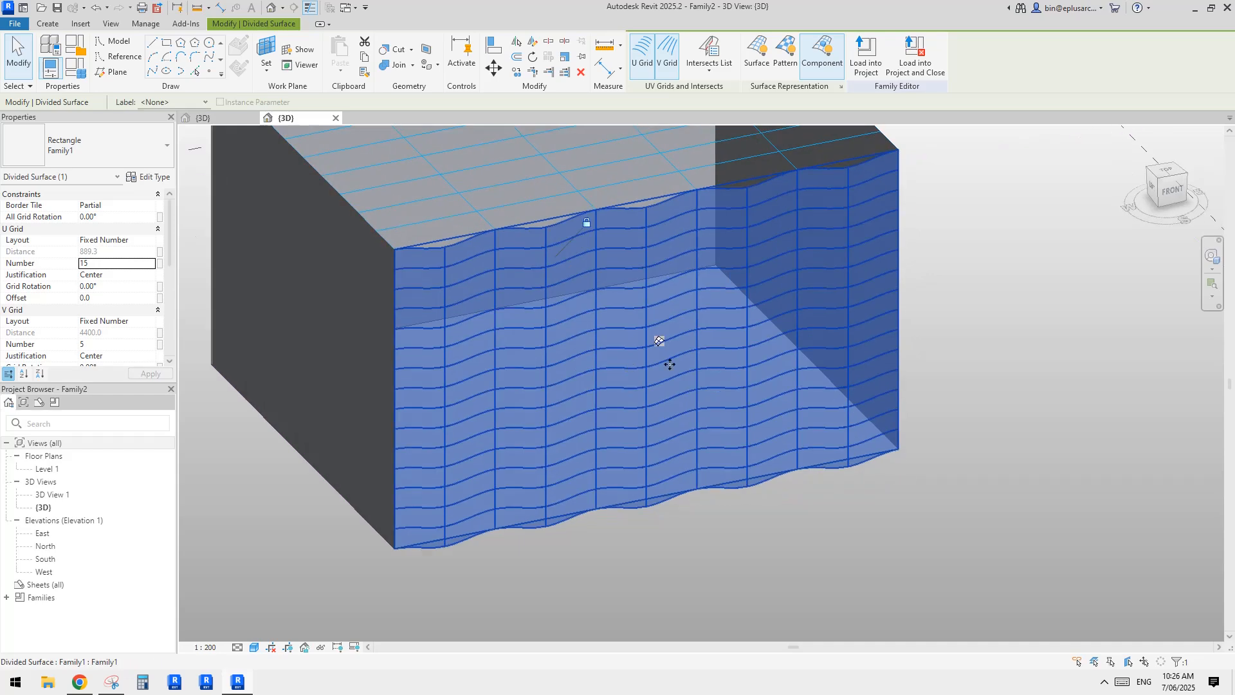
pyautogui.press('Escape')
pyautogui.keyDown('shift'); pyautogui.moveTo(832, 427); pyautogui.dragTo(761, 313, button='middle'); pyautogui.keyUp('shift')
pyautogui.keyDown('shift'); pyautogui.moveTo(628, 295); pyautogui.dragTo(855, 504, button='middle'); pyautogui.keyUp('shift')
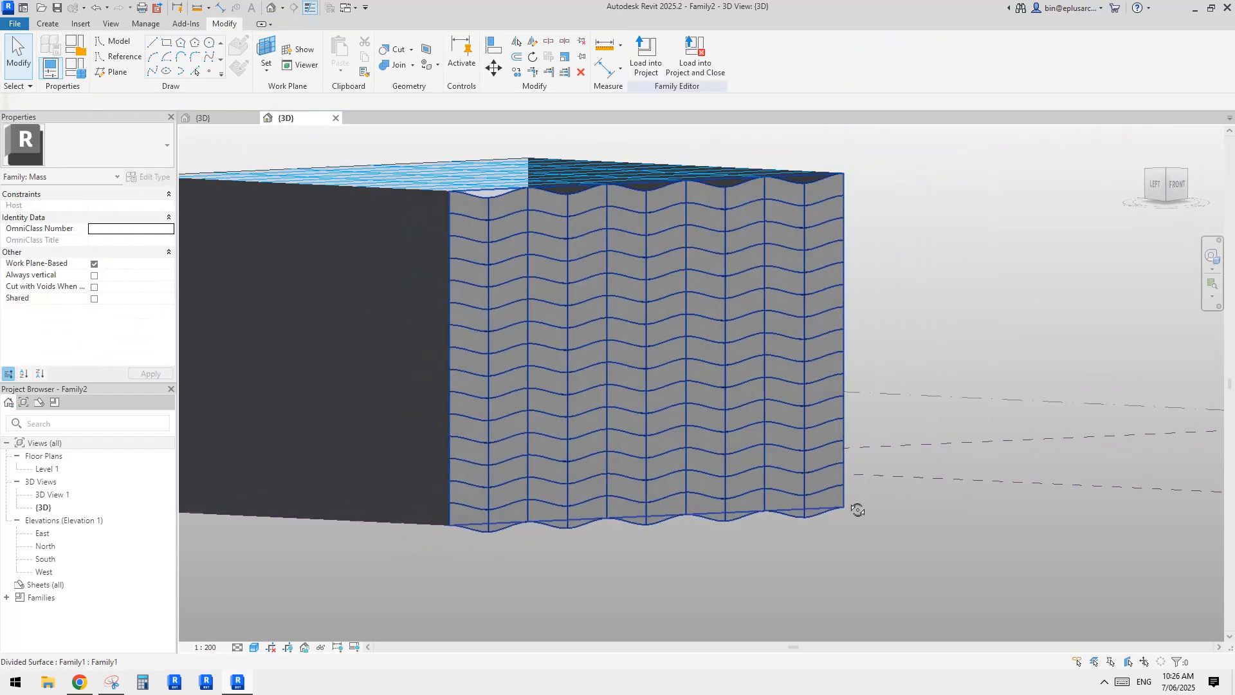
pyautogui.scroll(6, 697, 537)
pyautogui.moveTo(683, 560)
pyautogui.keyDown('shift'); pyautogui.mouseDown(button='middle')
pyautogui.moveTo(750, 603)
pyautogui.moveTo(691, 600)
pyautogui.moveTo(743, 552)
pyautogui.moveTo(670, 441)
pyautogui.moveTo(653, 345)
pyautogui.moveTo(676, 454)
pyautogui.moveTo(703, 461)
pyautogui.mouseUp(button='middle'); pyautogui.keyUp('shift')
pyautogui.scroll(-4, 707, 592)
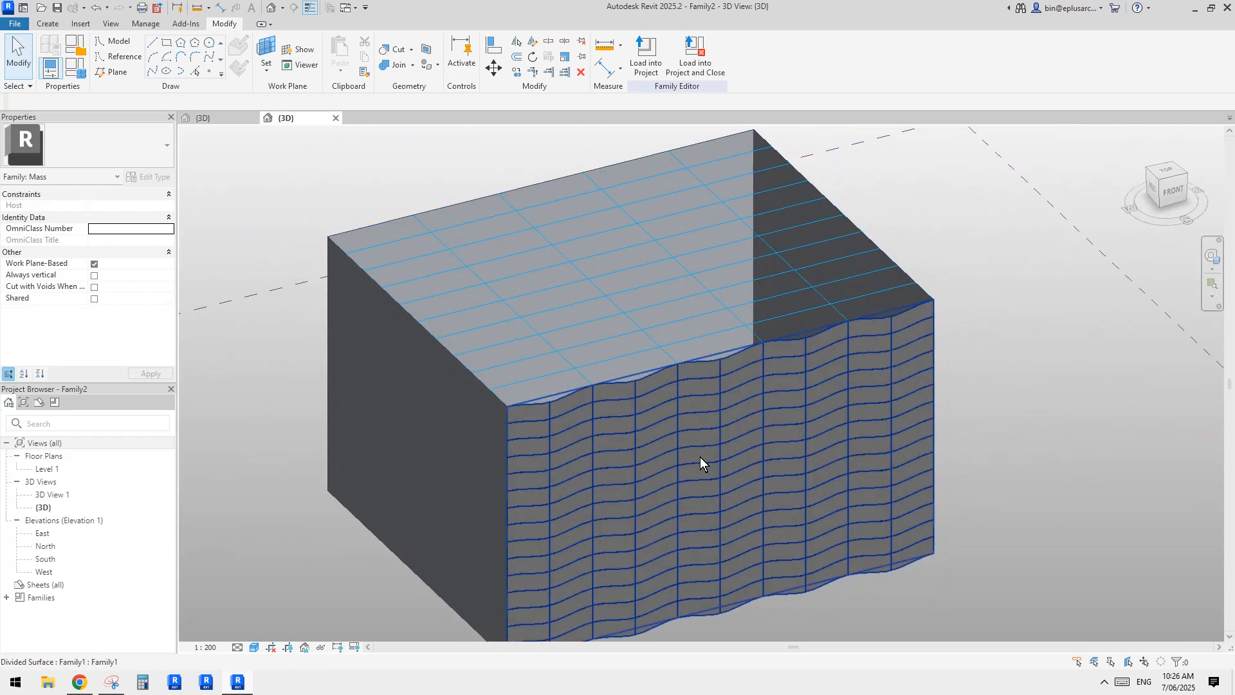
# - Set the top face's V grid number to 15 and apply the Rectangle pattern type Family1 to it
pyautogui.click(643, 327)
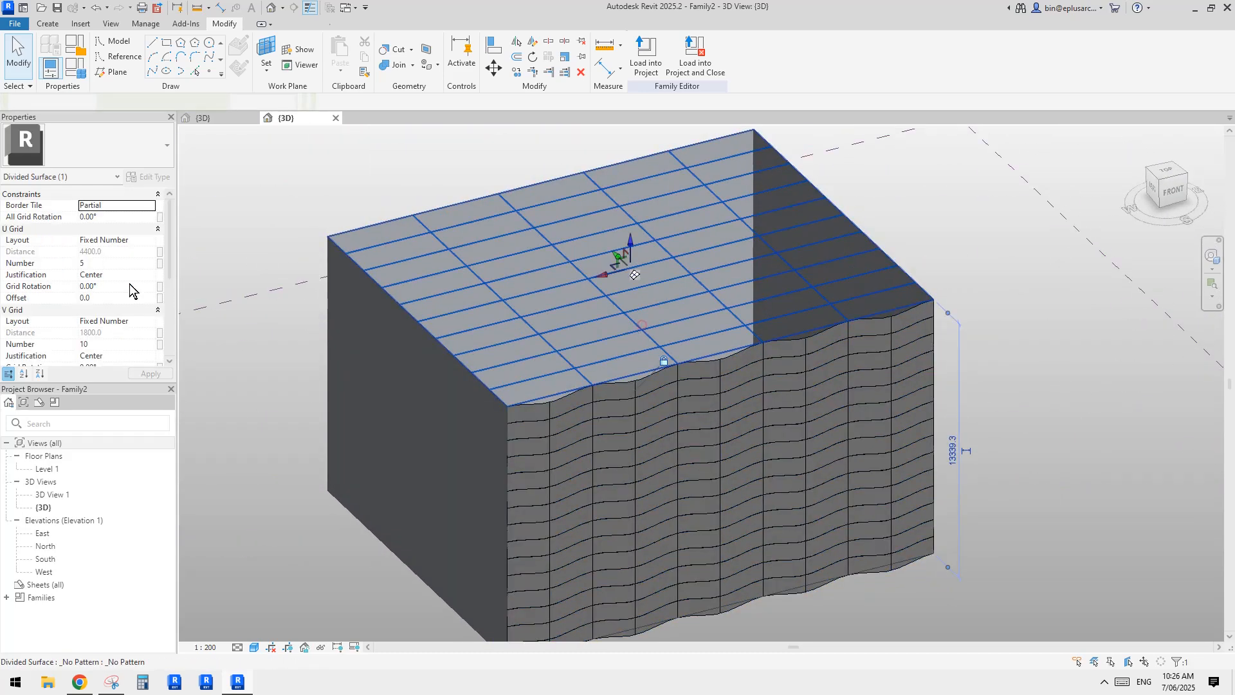
pyautogui.click(118, 345)
pyautogui.write('15')
pyautogui.keyDown('shift'); pyautogui.moveTo(635, 291); pyautogui.dragTo(629, 306, button='middle'); pyautogui.keyUp('shift')
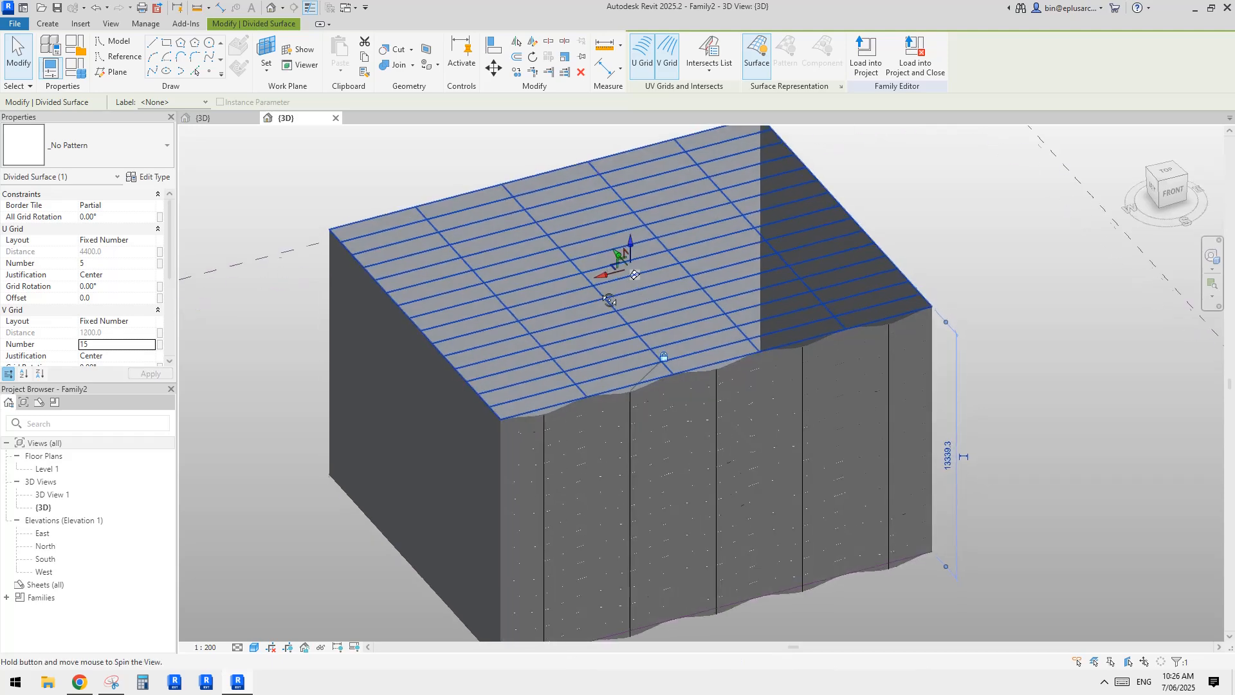
pyautogui.click(127, 135)
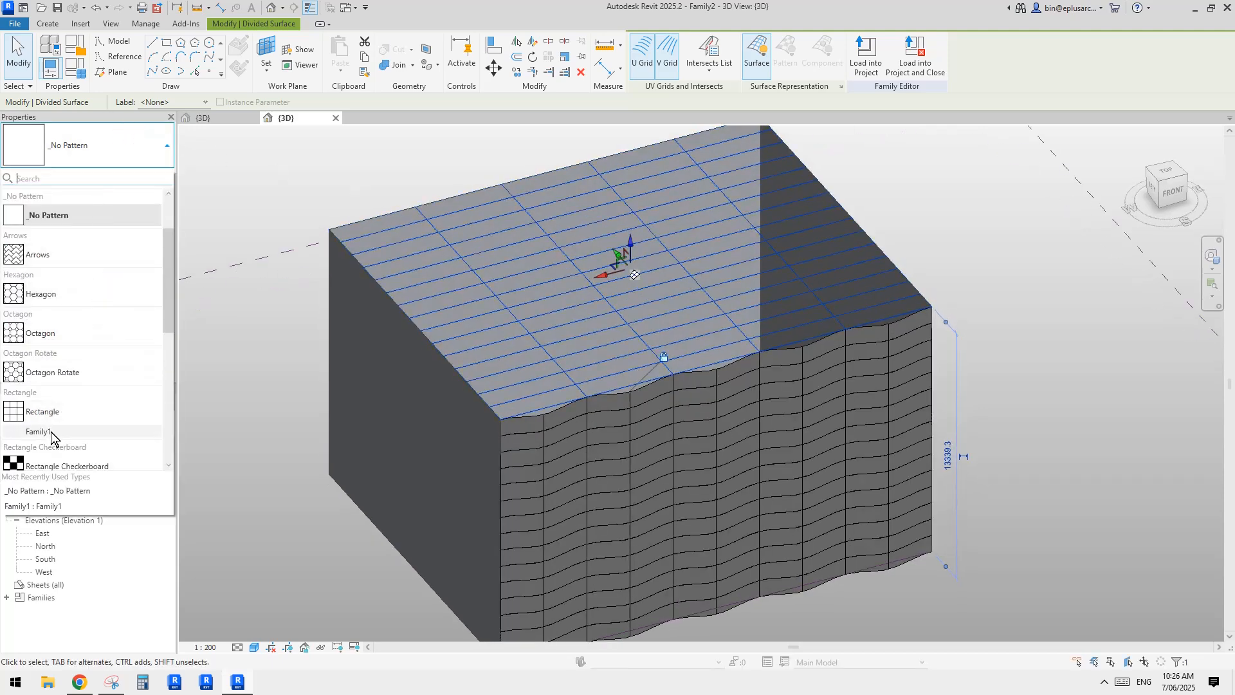
pyautogui.click(51, 402)
pyautogui.press('Escape')
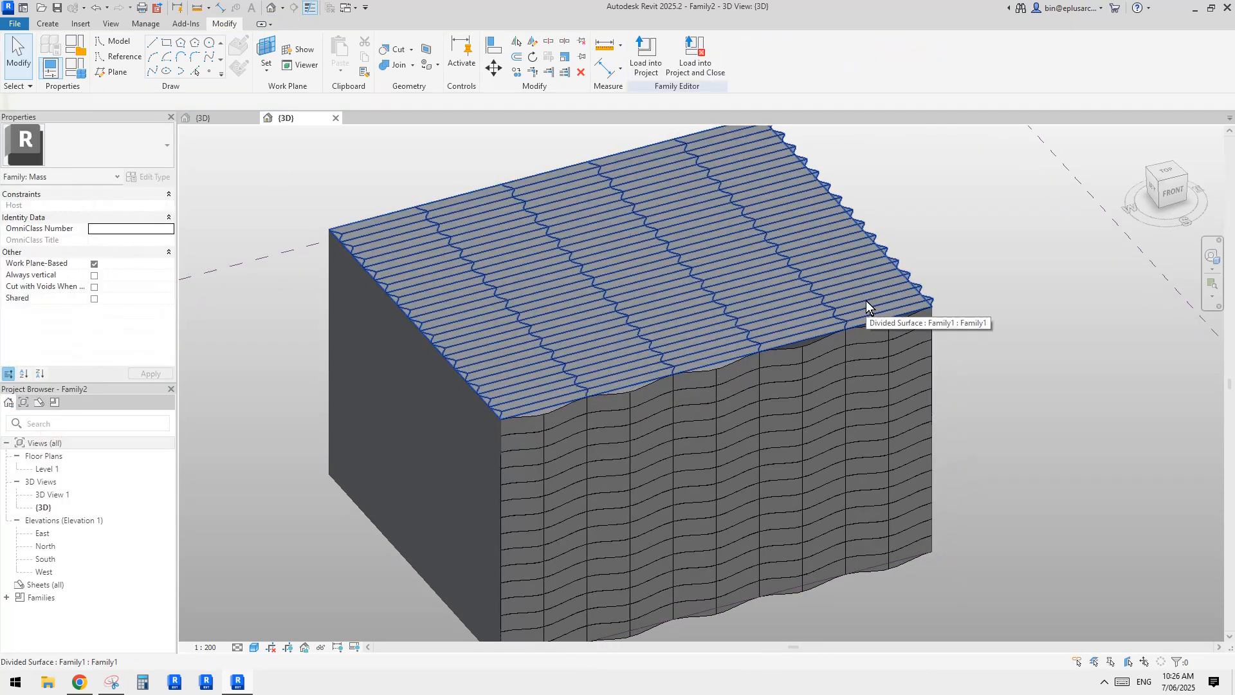
# - Set the All Grid Rotation of the top face's divided surface to 90°
pyautogui.click(668, 294)
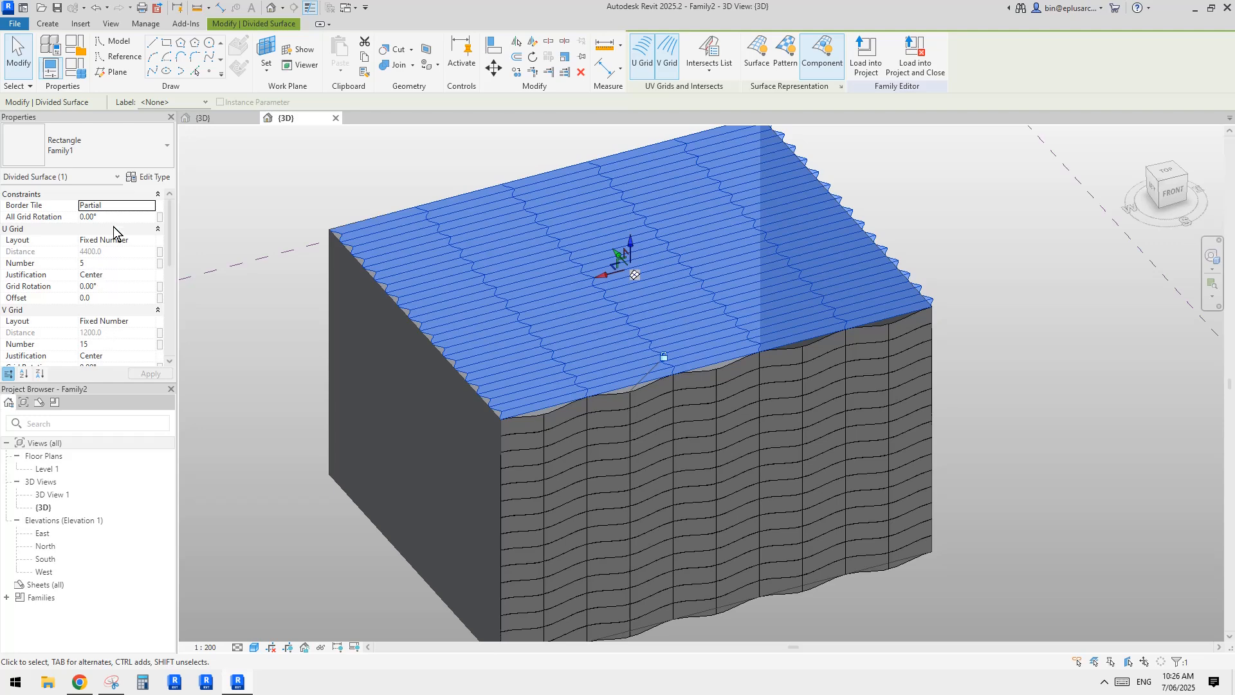
pyautogui.click(114, 217)
pyautogui.write('90')
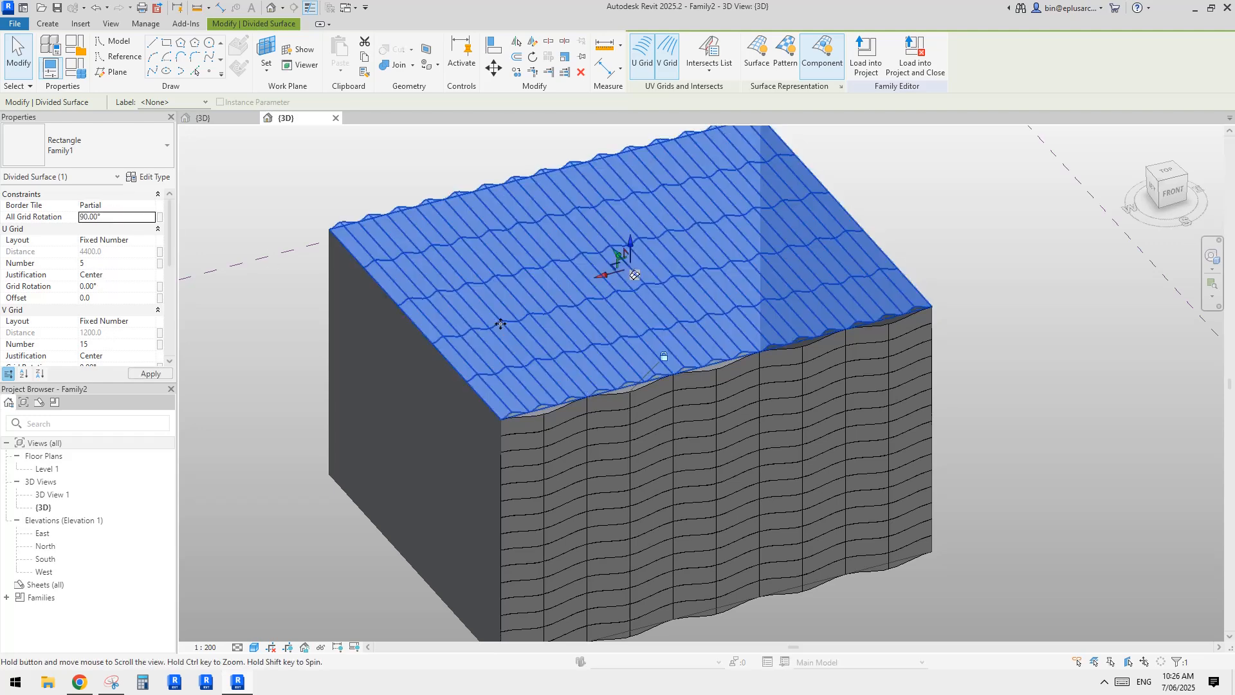
pyautogui.press('Escape')
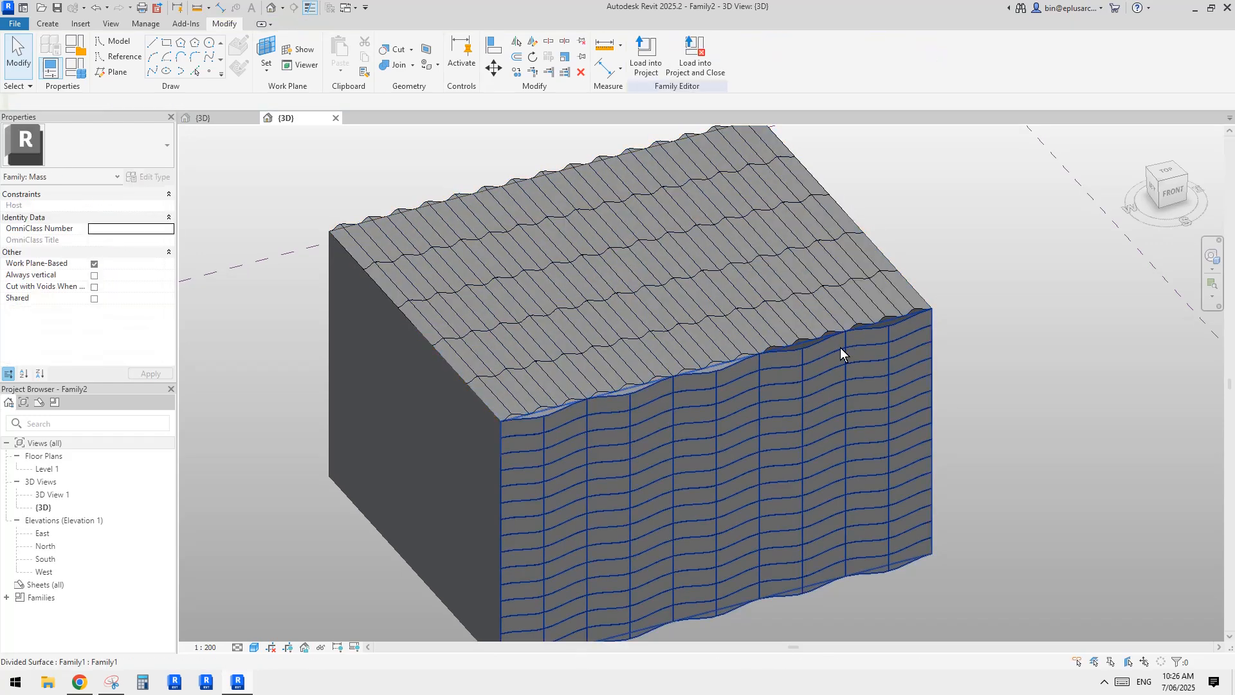
# - Set the top face's U grid number to 15 and its V grid number to 5
pyautogui.click(735, 343)
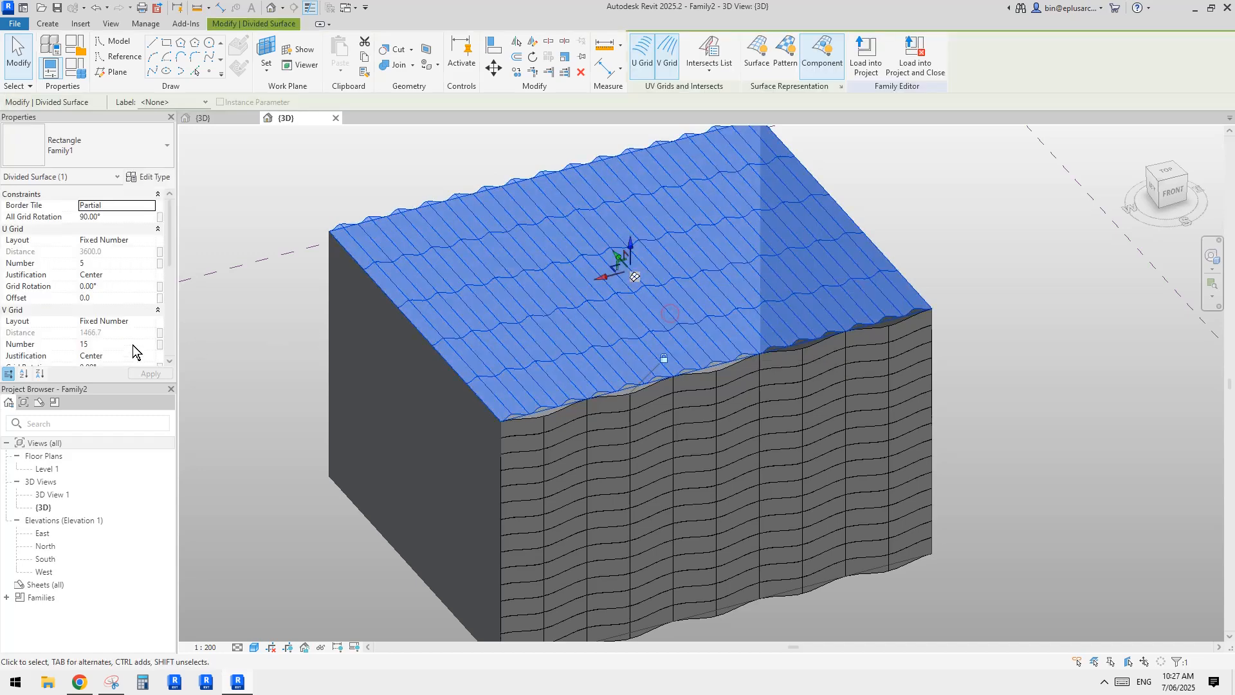
pyautogui.click(121, 263)
pyautogui.write('15')
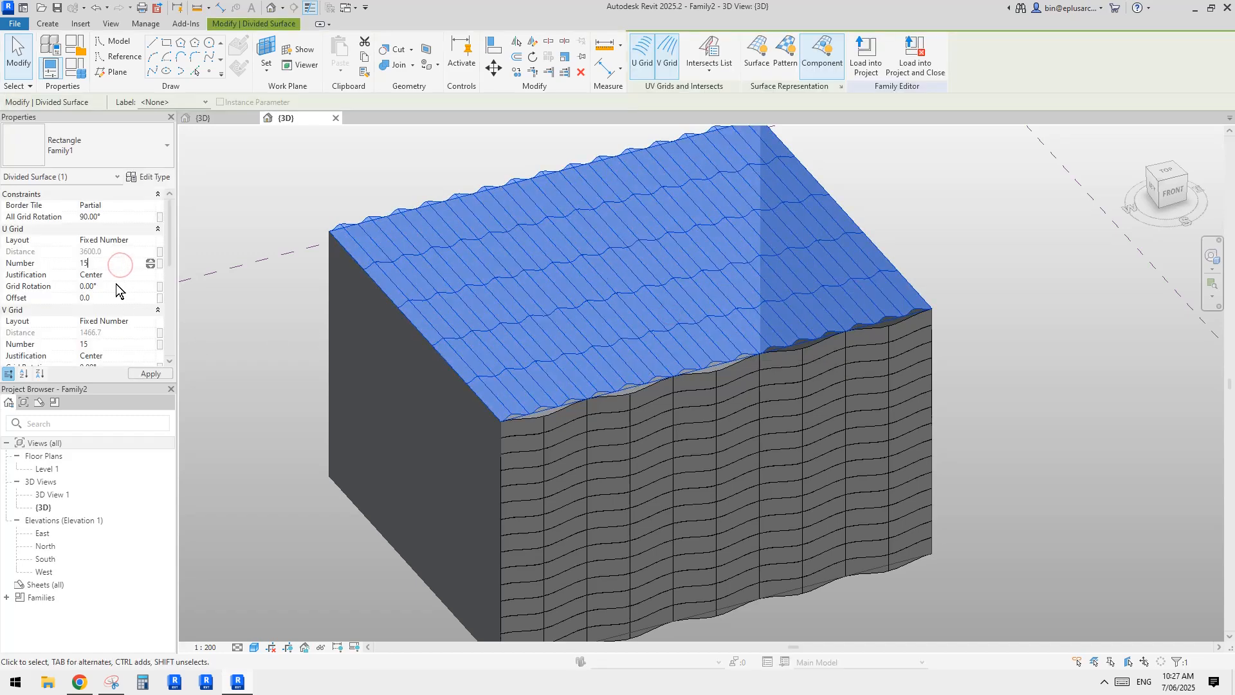
pyautogui.click(121, 344)
pyautogui.write('5')
pyautogui.keyDown('shift'); pyautogui.moveTo(256, 349); pyautogui.dragTo(865, 499, button='middle'); pyautogui.keyUp('shift')
pyautogui.click(909, 434)
pyautogui.scroll(-1, 908, 433)
pyautogui.keyDown('shift'); pyautogui.moveTo(888, 453); pyautogui.dragTo(855, 491, button='middle'); pyautogui.keyUp('shift')
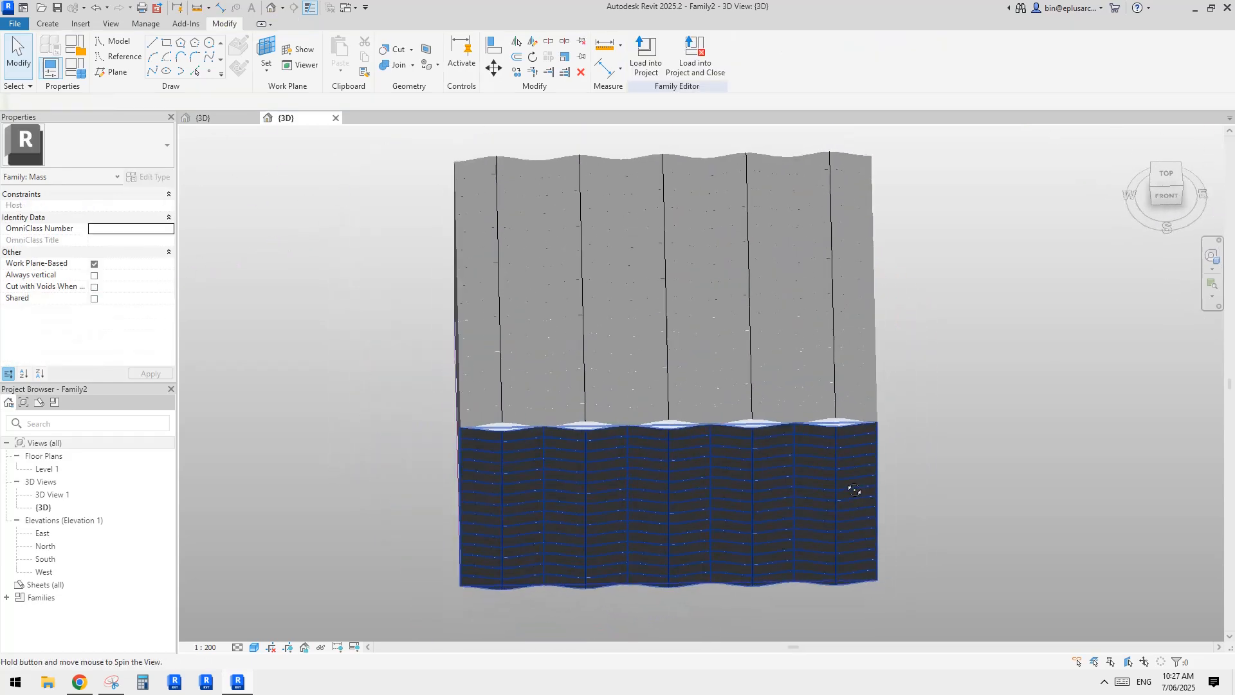
pyautogui.keyDown('shift'); pyautogui.moveTo(952, 474); pyautogui.dragTo(932, 379, button='middle'); pyautogui.keyUp('shift')
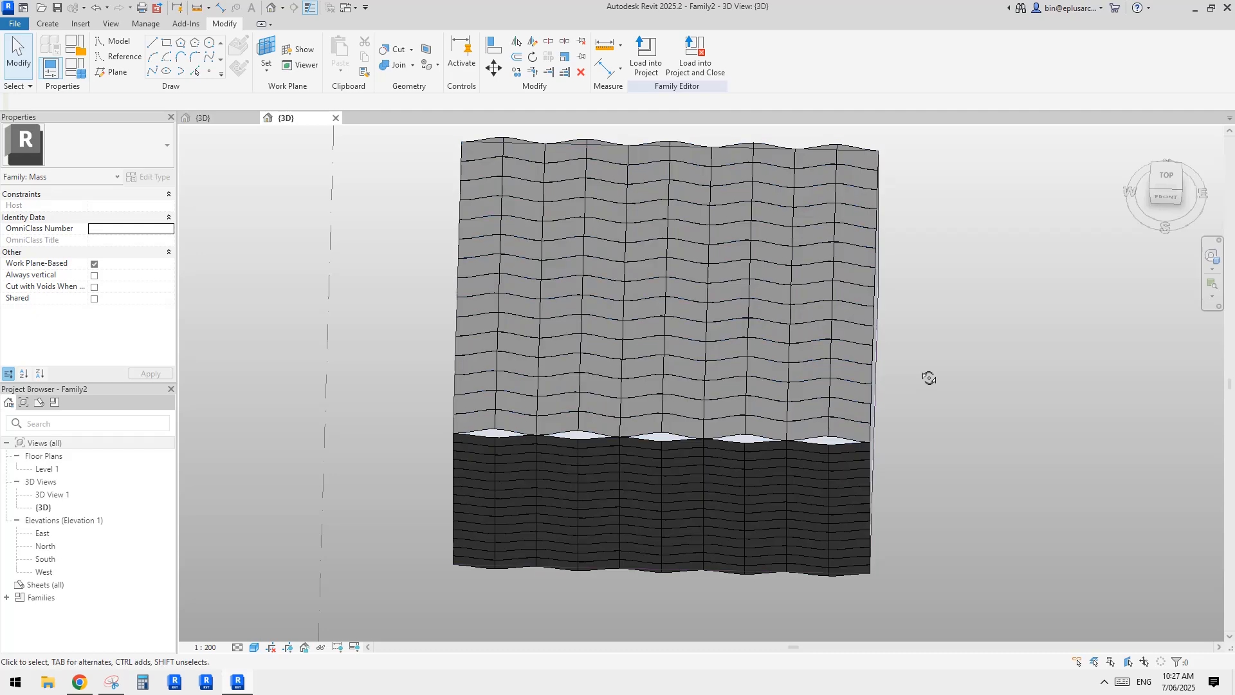
# - Set the All Grid Rotation of the top face's divided surface to -90°
pyautogui.click(726, 355)
pyautogui.moveTo(727, 356)
pyautogui.keyDown('shift'); pyautogui.mouseDown(button='middle')
pyautogui.moveTo(785, 270)
pyautogui.moveTo(993, 246)
pyautogui.moveTo(799, 364)
pyautogui.moveTo(740, 345)
pyautogui.mouseUp(button='middle'); pyautogui.keyUp('shift')
pyautogui.click(114, 215)
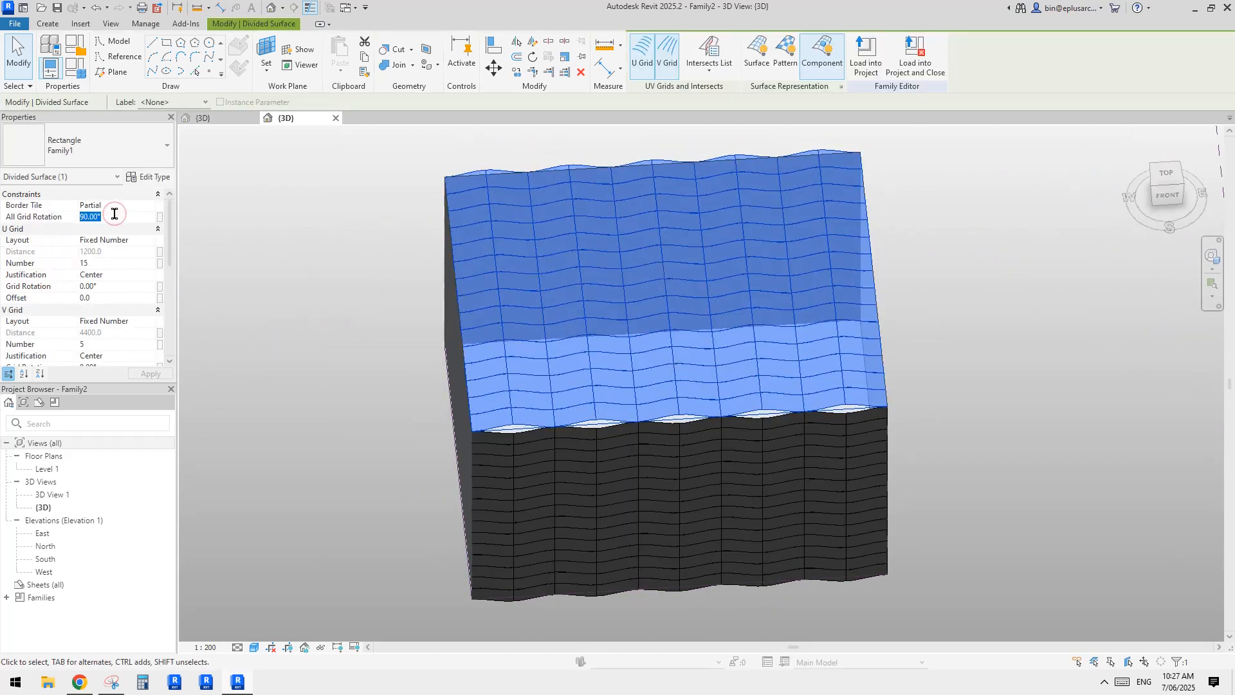
pyautogui.write('-90')
pyautogui.click(912, 350)
pyautogui.moveTo(913, 353)
pyautogui.keyDown('shift'); pyautogui.mouseDown(button='middle')
pyautogui.moveTo(931, 384)
pyautogui.moveTo(936, 446)
pyautogui.moveTo(990, 270)
pyautogui.moveTo(982, 348)
pyautogui.moveTo(945, 316)
pyautogui.moveTo(849, 427)
pyautogui.moveTo(800, 392)
pyautogui.mouseUp(button='middle'); pyautogui.keyUp('shift')
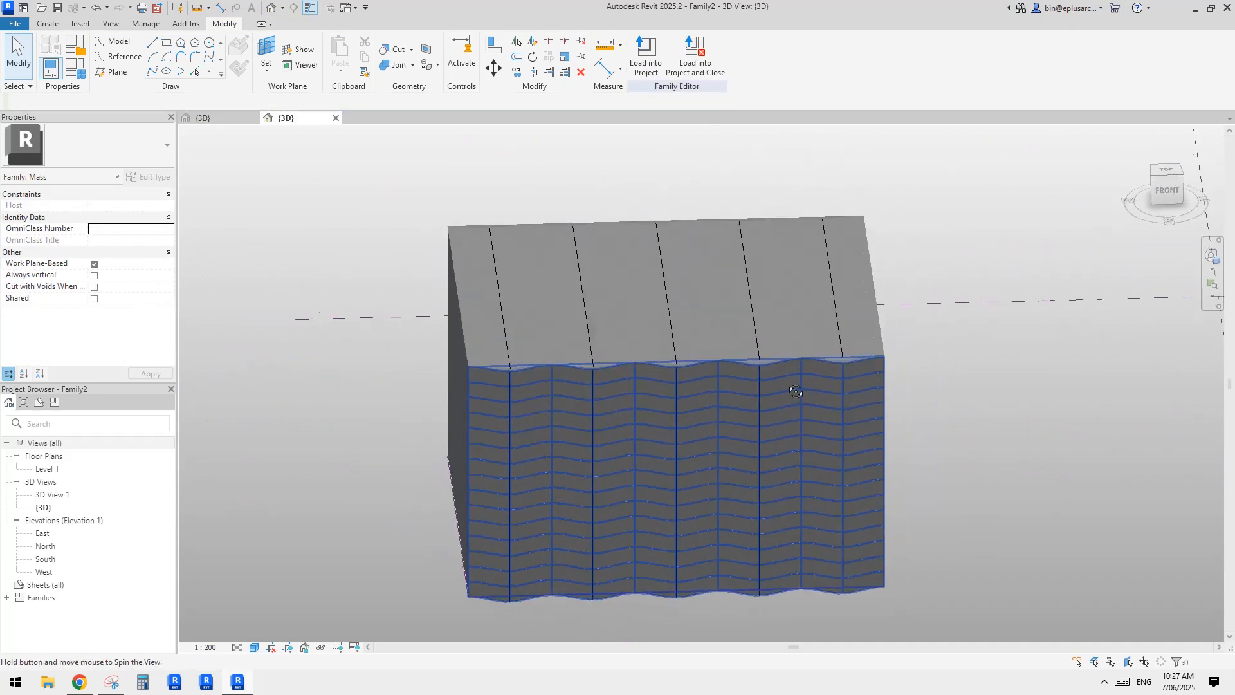
pyautogui.moveTo(954, 384)
pyautogui.keyDown('shift'); pyautogui.mouseDown(button='middle')
pyautogui.moveTo(943, 463)
pyautogui.moveTo(733, 425)
pyautogui.moveTo(651, 380)
pyautogui.moveTo(739, 320)
pyautogui.moveTo(733, 234)
pyautogui.moveTo(822, 334)
pyautogui.moveTo(871, 190)
pyautogui.moveTo(854, 474)
pyautogui.moveTo(780, 408)
pyautogui.moveTo(744, 394)
pyautogui.mouseUp(button='middle'); pyautogui.keyUp('shift')
# - Examine the edge where the top and front wavy panels meet, selecting an individual edge panel on the top face
pyautogui.scroll(3, 734, 386)
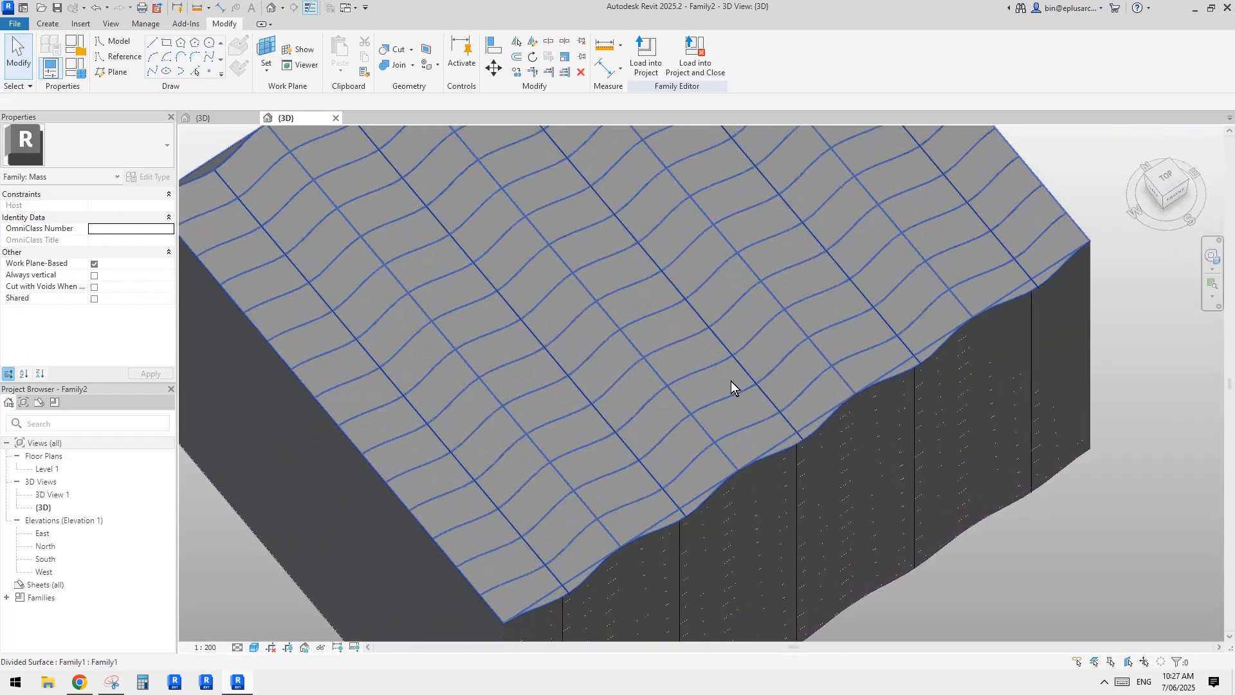
pyautogui.scroll(-5, 757, 449)
pyautogui.scroll(8, 709, 391)
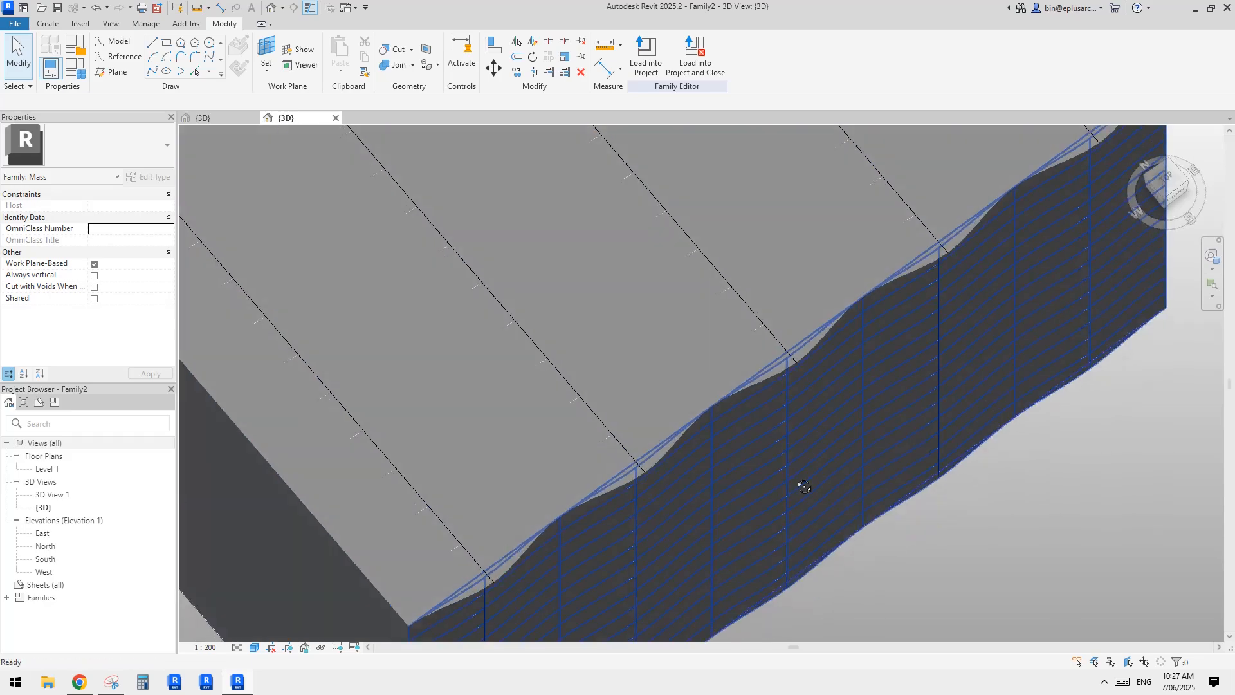
pyautogui.scroll(-5, 701, 435)
pyautogui.moveTo(701, 434)
pyautogui.keyDown('shift'); pyautogui.mouseDown(button='middle')
pyautogui.moveTo(808, 446)
pyautogui.moveTo(835, 493)
pyautogui.mouseUp(button='middle'); pyautogui.keyUp('shift')
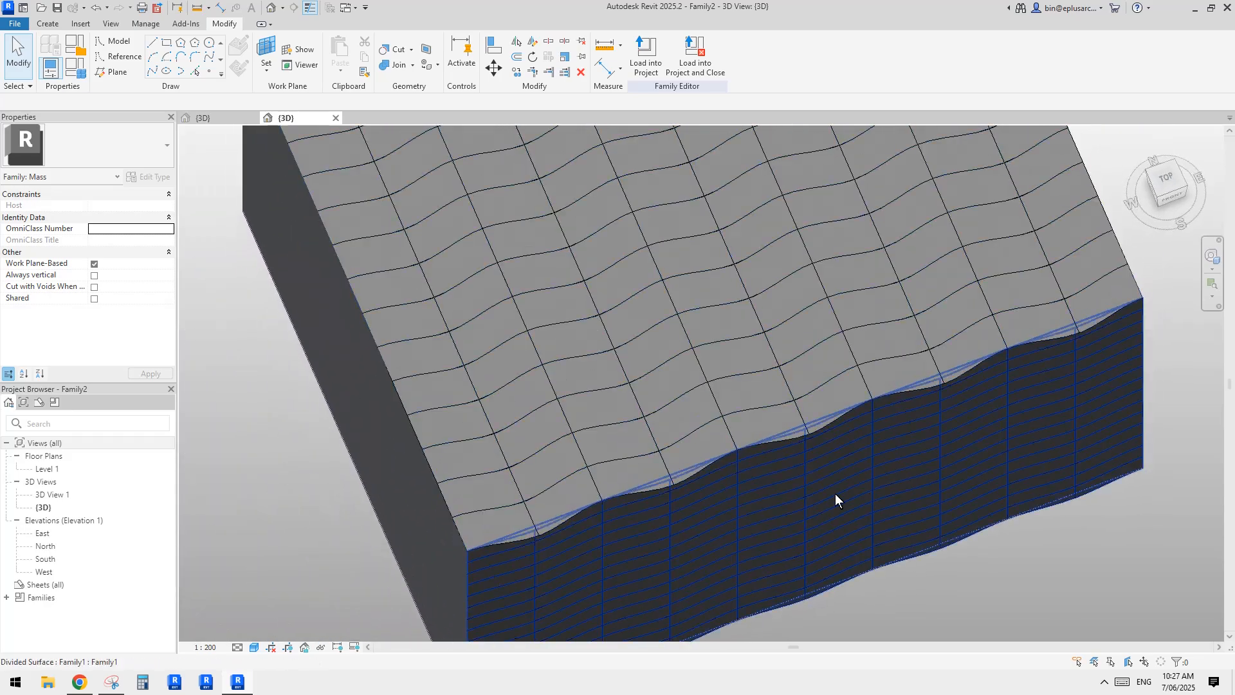
pyautogui.scroll(6, 723, 376)
pyautogui.press('Tab')
pyautogui.click(722, 376)
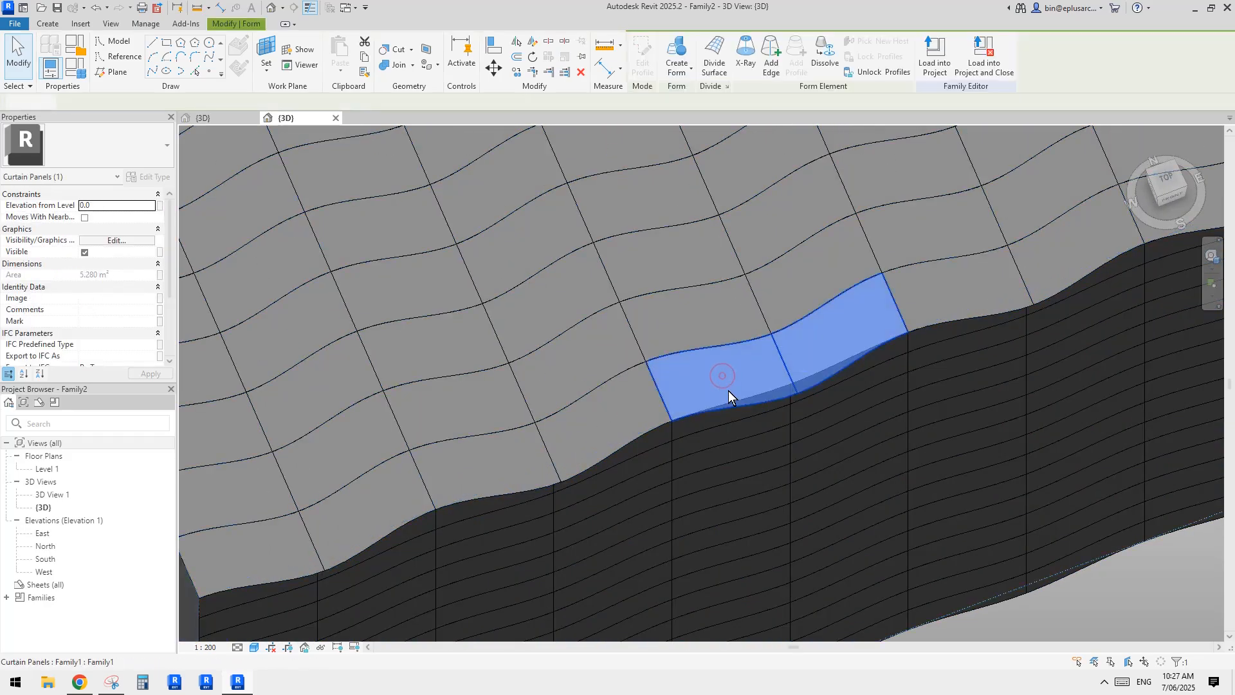
pyautogui.keyDown('shift'); pyautogui.moveTo(735, 480); pyautogui.dragTo(781, 308, button='middle'); pyautogui.keyUp('shift')
pyautogui.scroll(3, 739, 393)
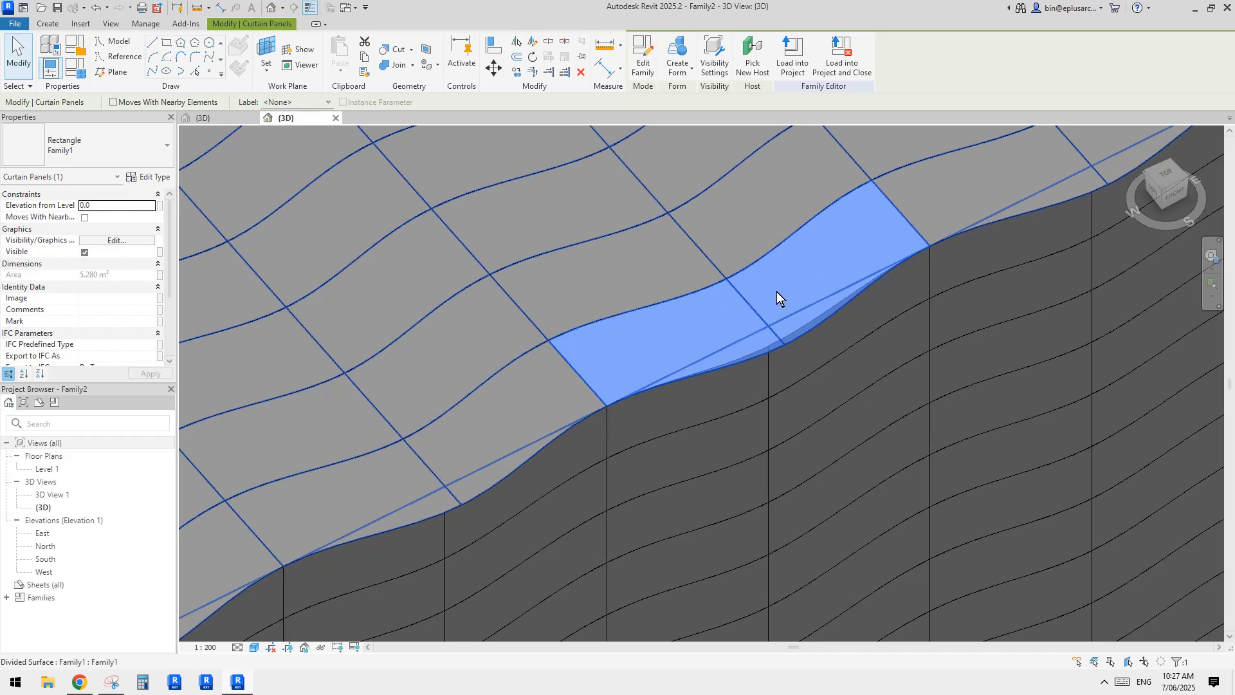
pyautogui.press('Escape')
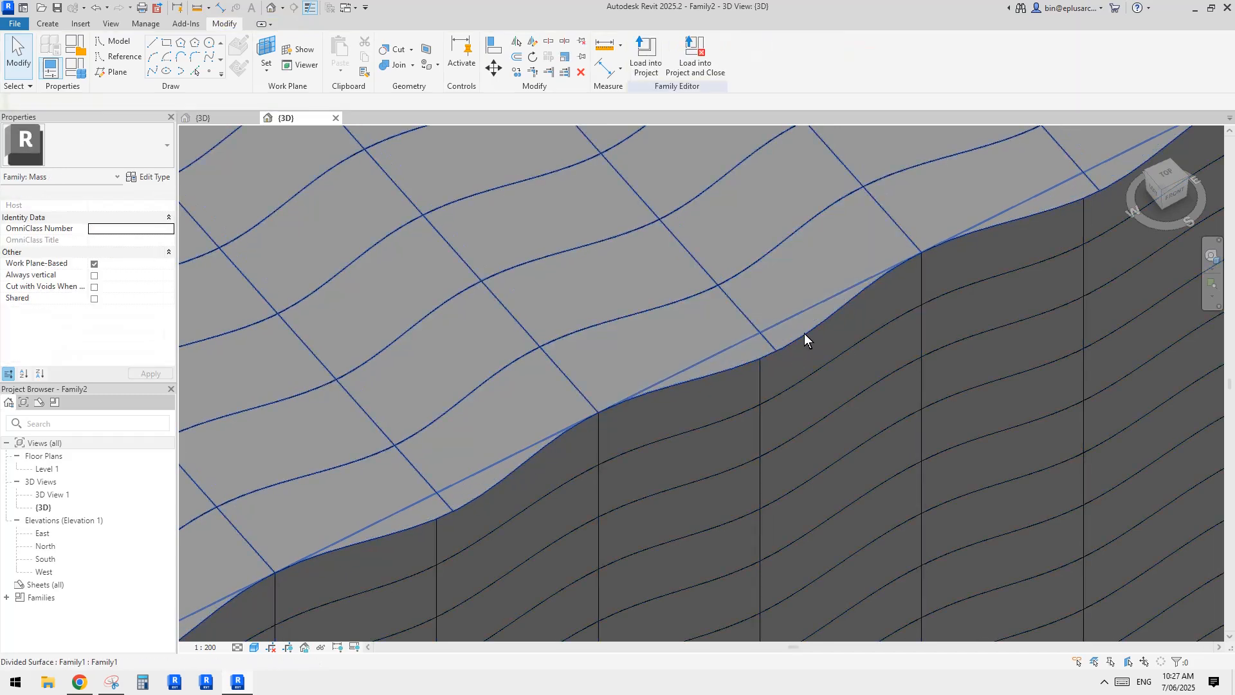
pyautogui.keyDown('shift'); pyautogui.moveTo(835, 335); pyautogui.dragTo(809, 299, button='middle'); pyautogui.keyUp('shift')
pyautogui.click(810, 298)
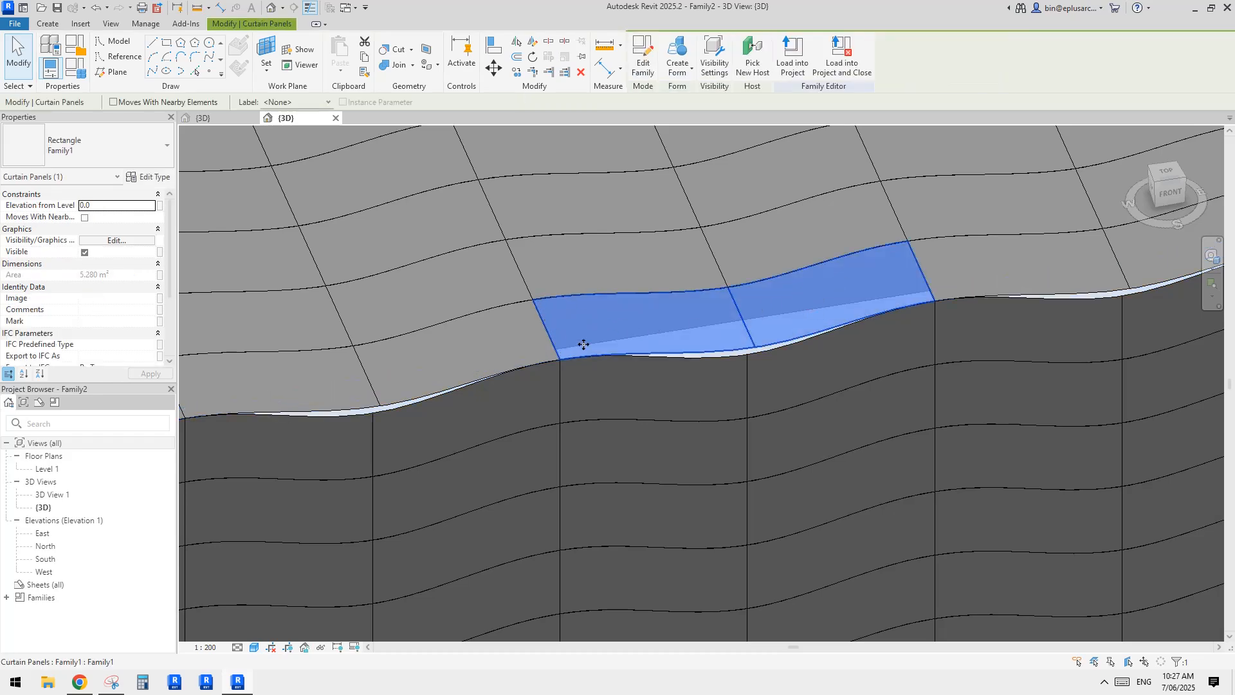
pyautogui.keyDown('shift'); pyautogui.moveTo(831, 310); pyautogui.dragTo(737, 287, button='middle'); pyautogui.keyUp('shift')
pyautogui.scroll(-2, 746, 318)
pyautogui.press('Escape')
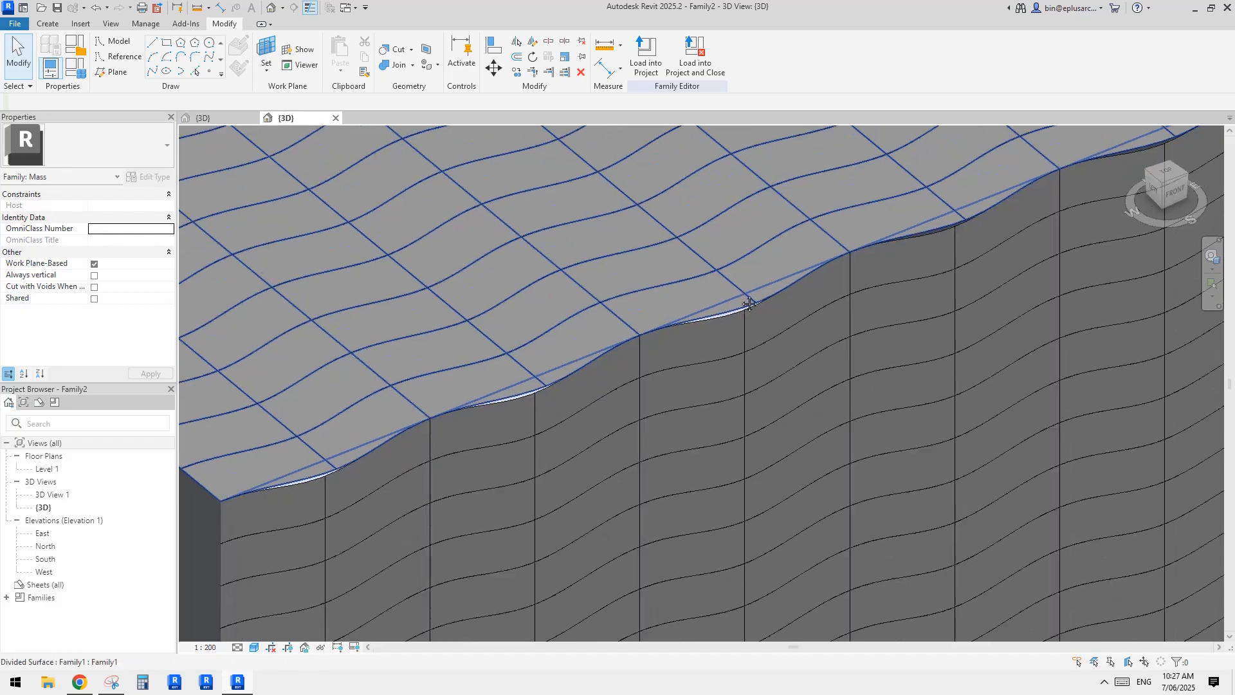
# - Compare the Reddit post's pattern in the browser with the paneled mass back in Revit
pyautogui.click(79, 682)
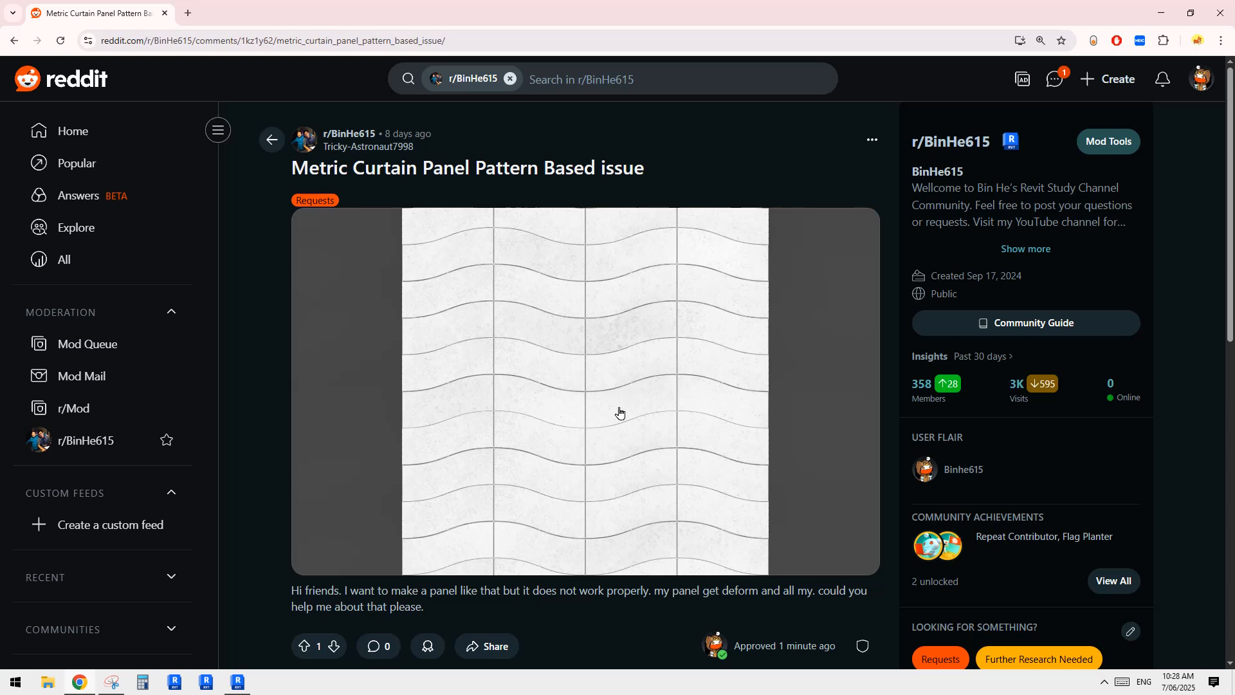
pyautogui.click(237, 682)
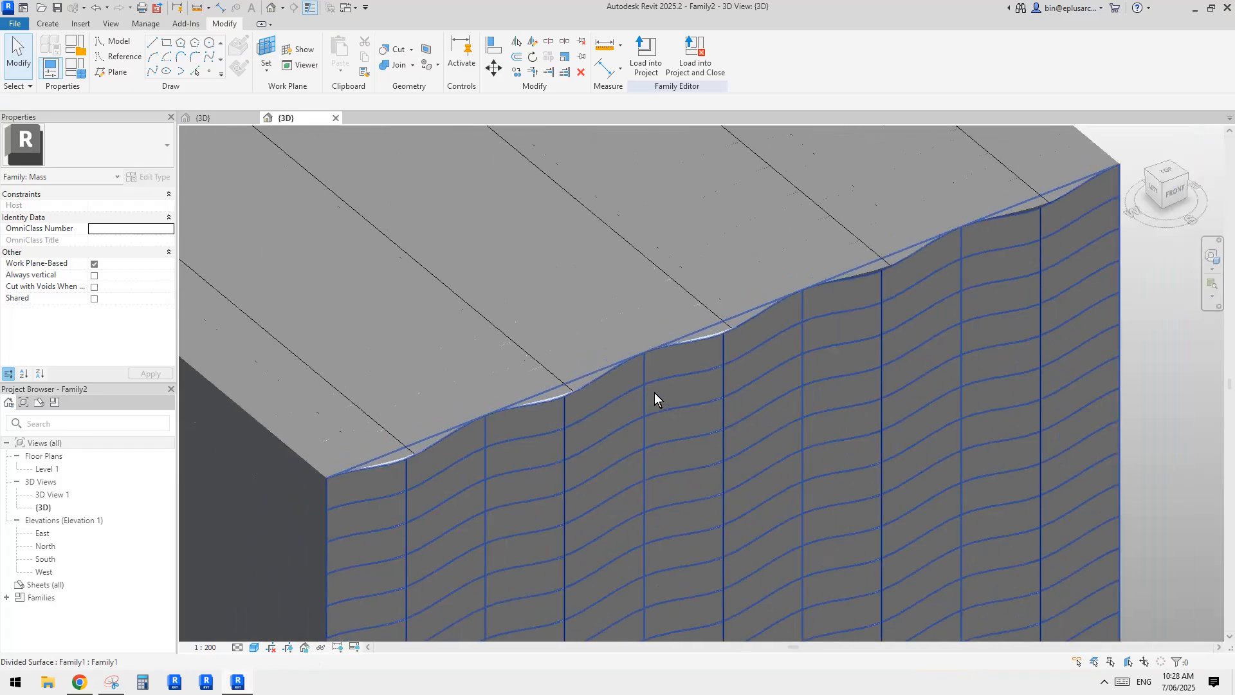
pyautogui.keyDown('shift'); pyautogui.moveTo(681, 426); pyautogui.dragTo(648, 360, button='middle'); pyautogui.keyUp('shift')
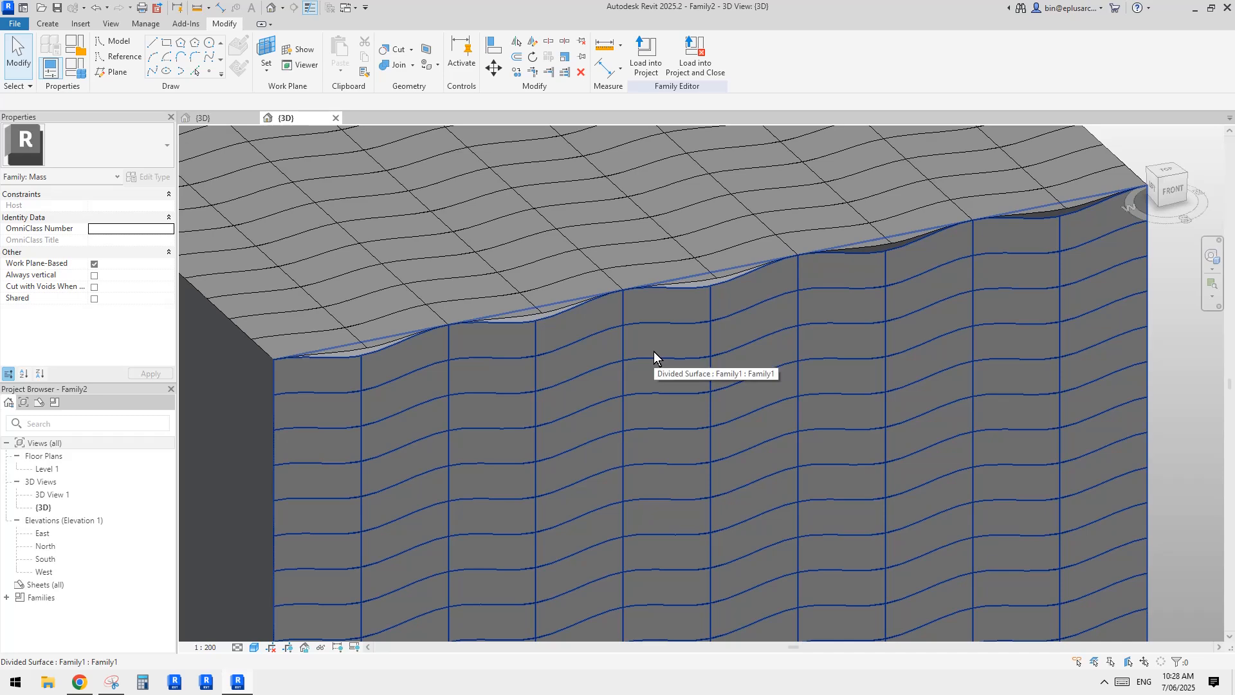
pyautogui.keyDown('shift'); pyautogui.moveTo(654, 351); pyautogui.dragTo(684, 337, button='middle'); pyautogui.keyUp('shift')
# - Switch to the Family1 curtain panel family and examine its wavy surface form and middle line
pyautogui.click(224, 120)
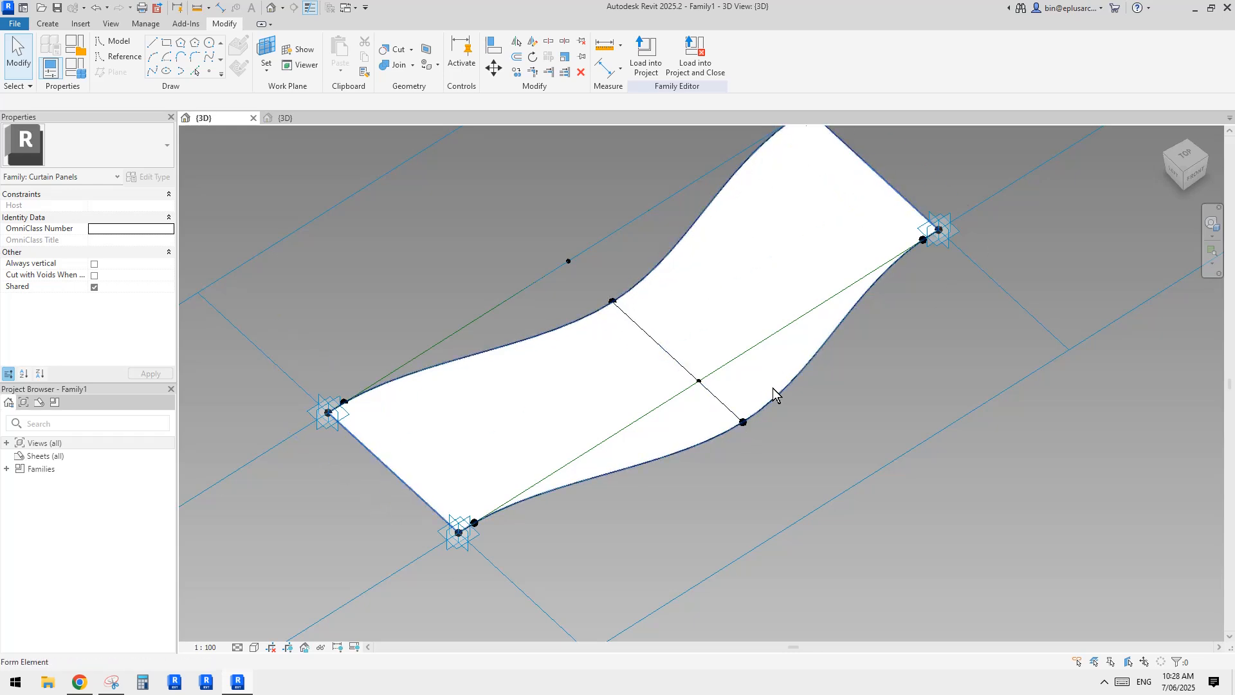
pyautogui.keyDown('shift'); pyautogui.moveTo(773, 388); pyautogui.dragTo(790, 358, button='middle'); pyautogui.keyUp('shift')
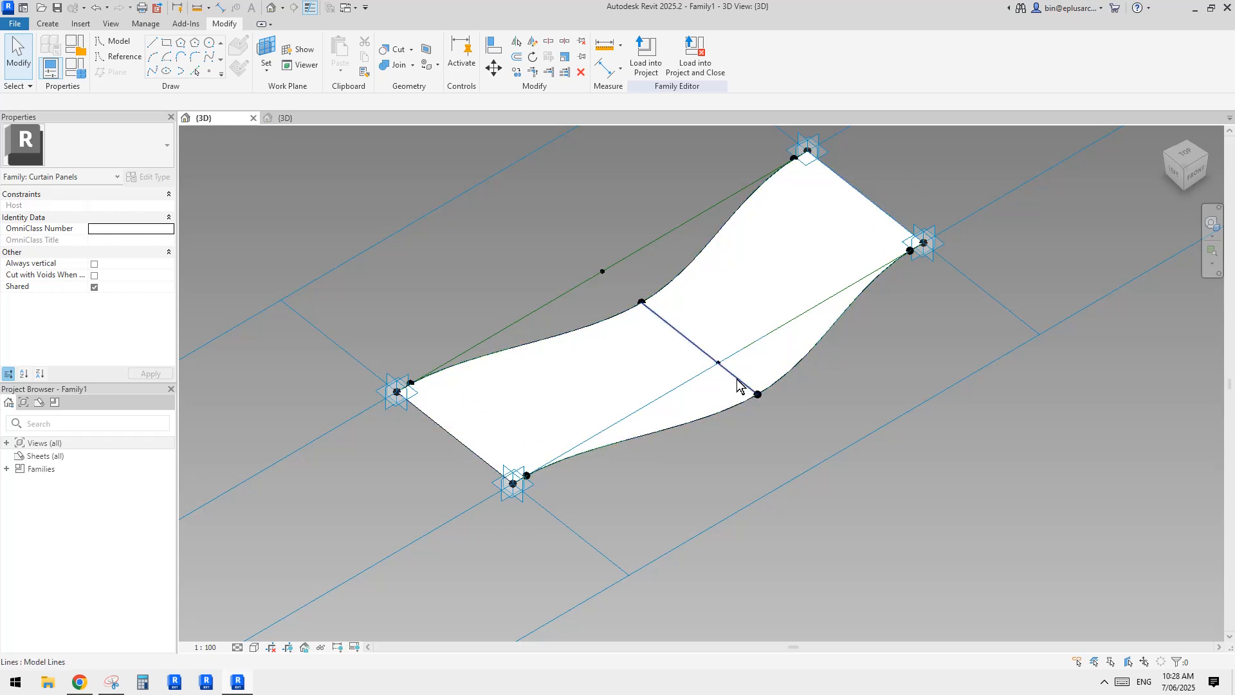
pyautogui.keyDown('shift'); pyautogui.moveTo(778, 334); pyautogui.dragTo(775, 352, button='middle'); pyautogui.keyUp('shift')
pyautogui.moveTo(755, 309); pyautogui.dragTo(642, 386, button='middle')
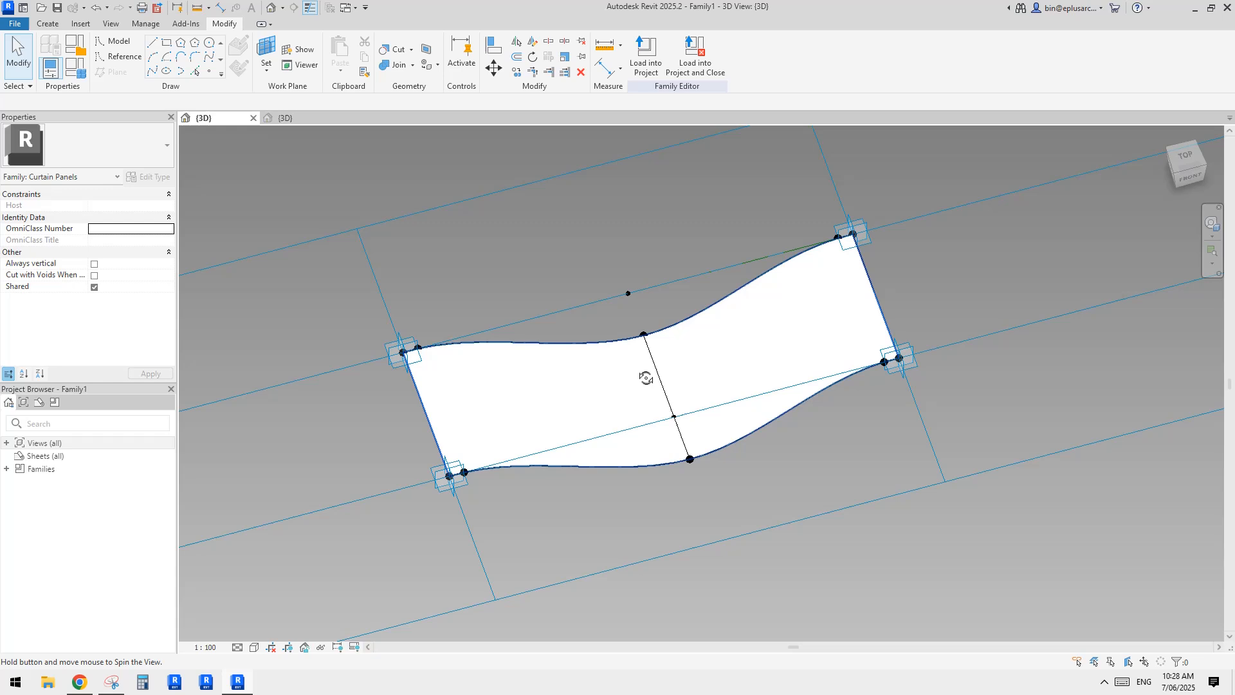
pyautogui.click(546, 404)
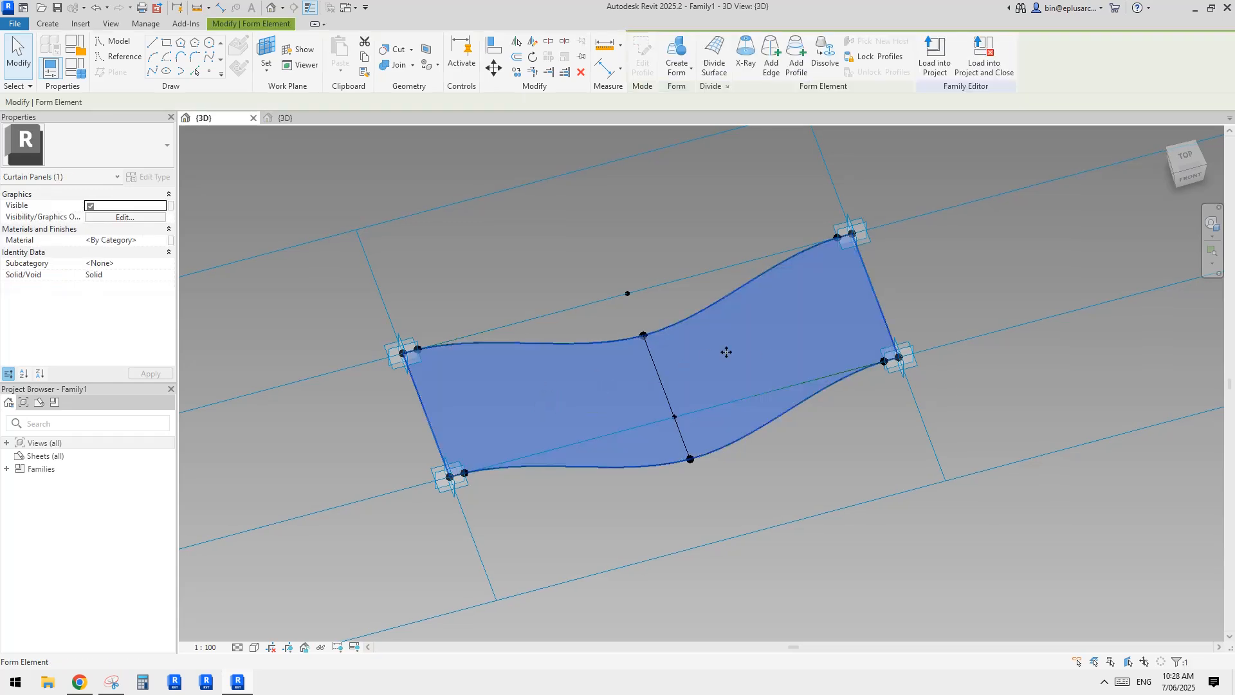
pyautogui.press('Escape')
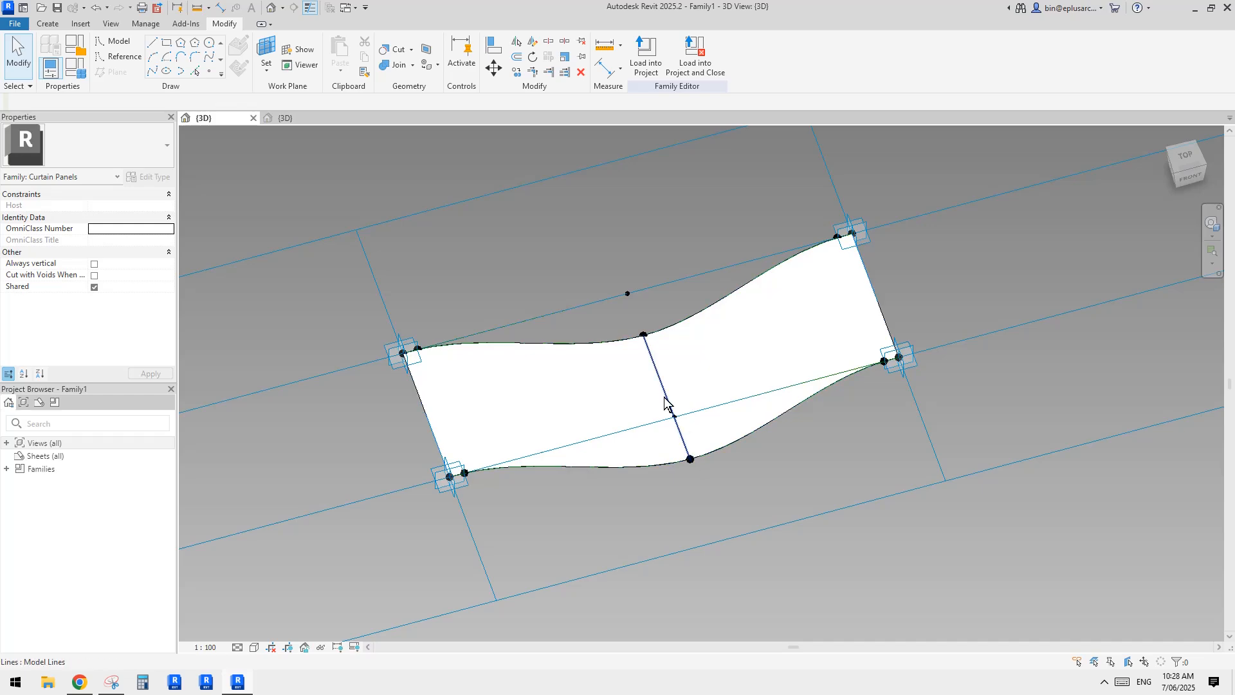
pyautogui.moveTo(670, 406); pyautogui.dragTo(704, 408, button='middle')
pyautogui.click(684, 349)
pyautogui.keyDown('shift'); pyautogui.moveTo(684, 350); pyautogui.dragTo(706, 378, button='middle'); pyautogui.keyUp('shift')
pyautogui.click(627, 372)
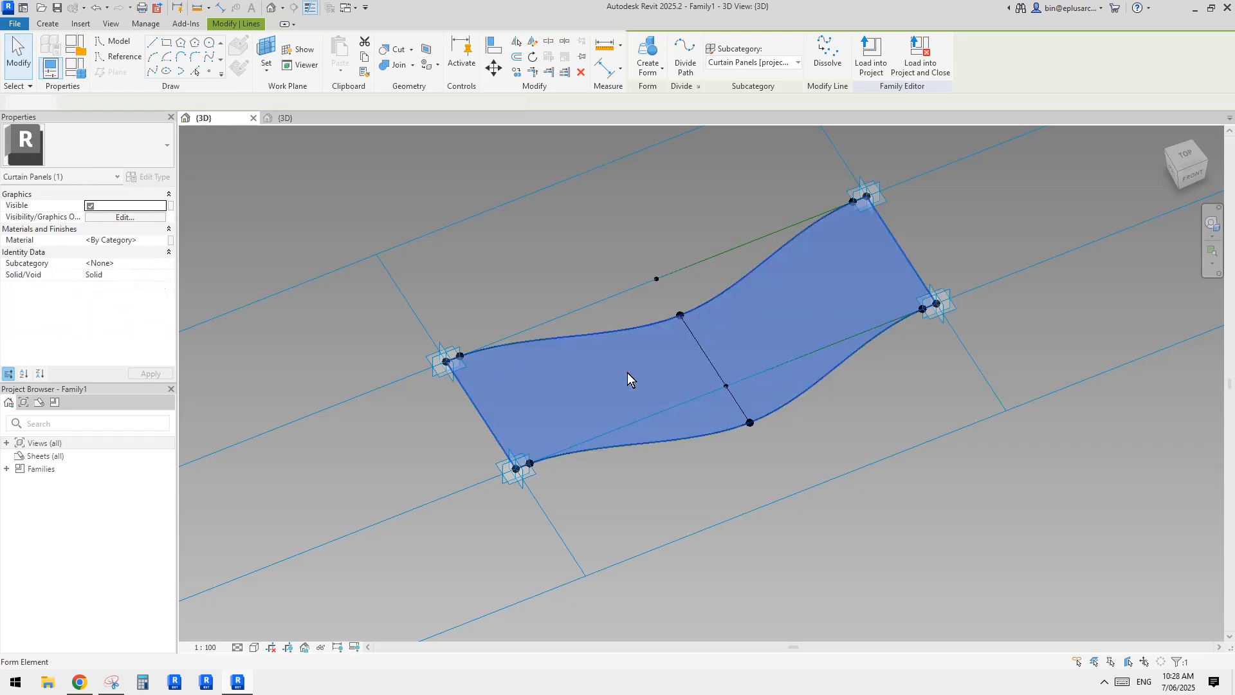
pyautogui.keyDown('shift'); pyautogui.moveTo(627, 373); pyautogui.dragTo(678, 350, button='middle'); pyautogui.keyUp('shift')
pyautogui.scroll(1, 676, 353)
pyautogui.press('Escape')
pyautogui.scroll(-2, 734, 378)
pyautogui.moveTo(733, 378); pyautogui.dragTo(680, 418, button='middle')
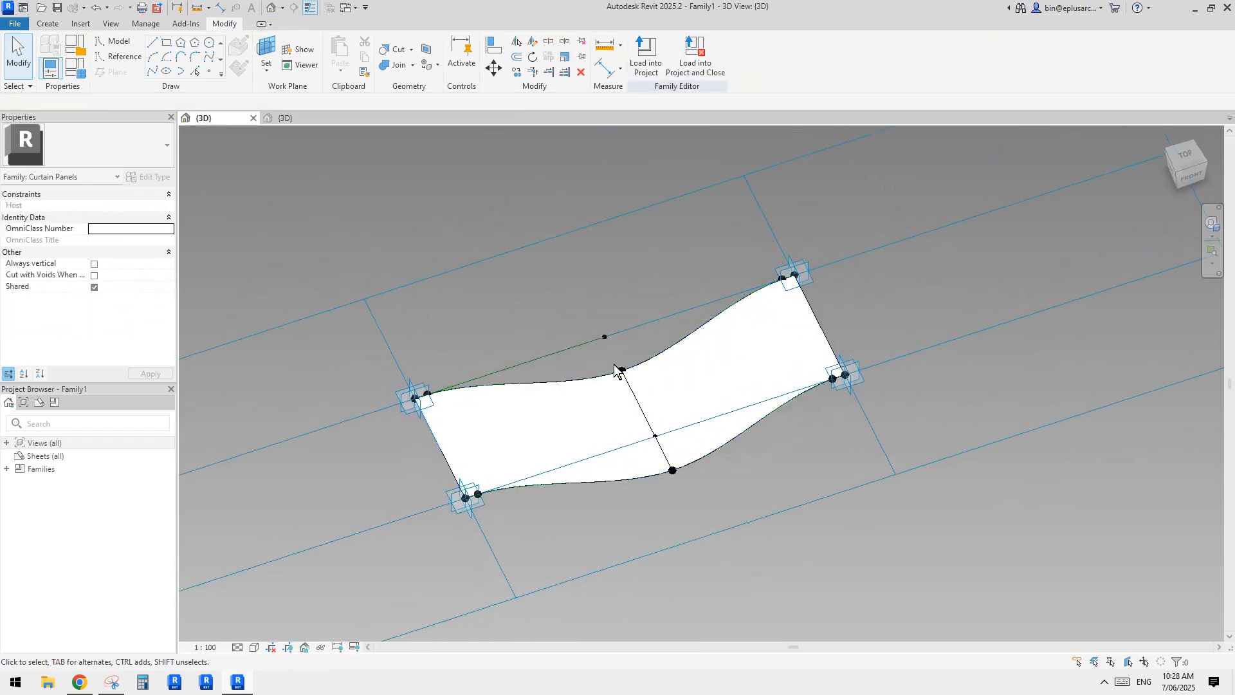
pyautogui.moveTo(634, 343); pyautogui.dragTo(601, 350, button='middle')
pyautogui.keyDown('shift'); pyautogui.moveTo(576, 391); pyautogui.dragTo(587, 386, button='middle'); pyautogui.keyUp('shift')
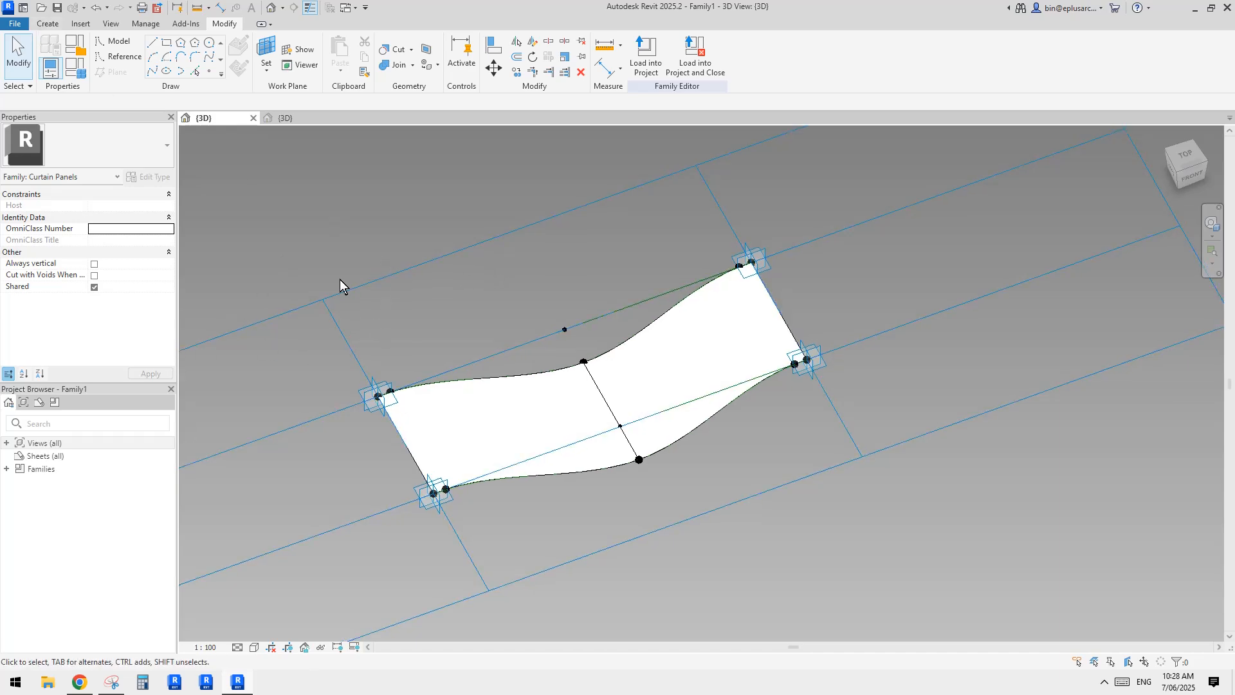
# - Switch to the Family2 mass family and rename its loaded Family1 curtain panel family as Family1a
pyautogui.click(290, 119)
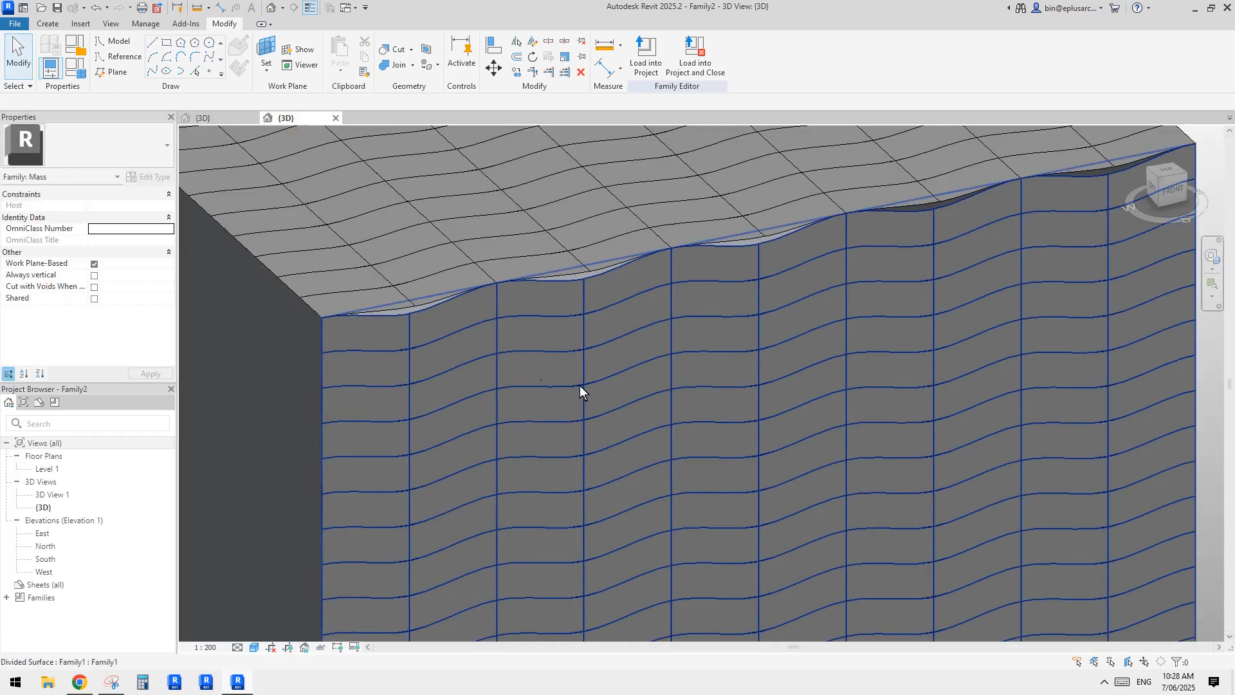
pyautogui.moveTo(447, 460); pyautogui.dragTo(485, 394, button='middle')
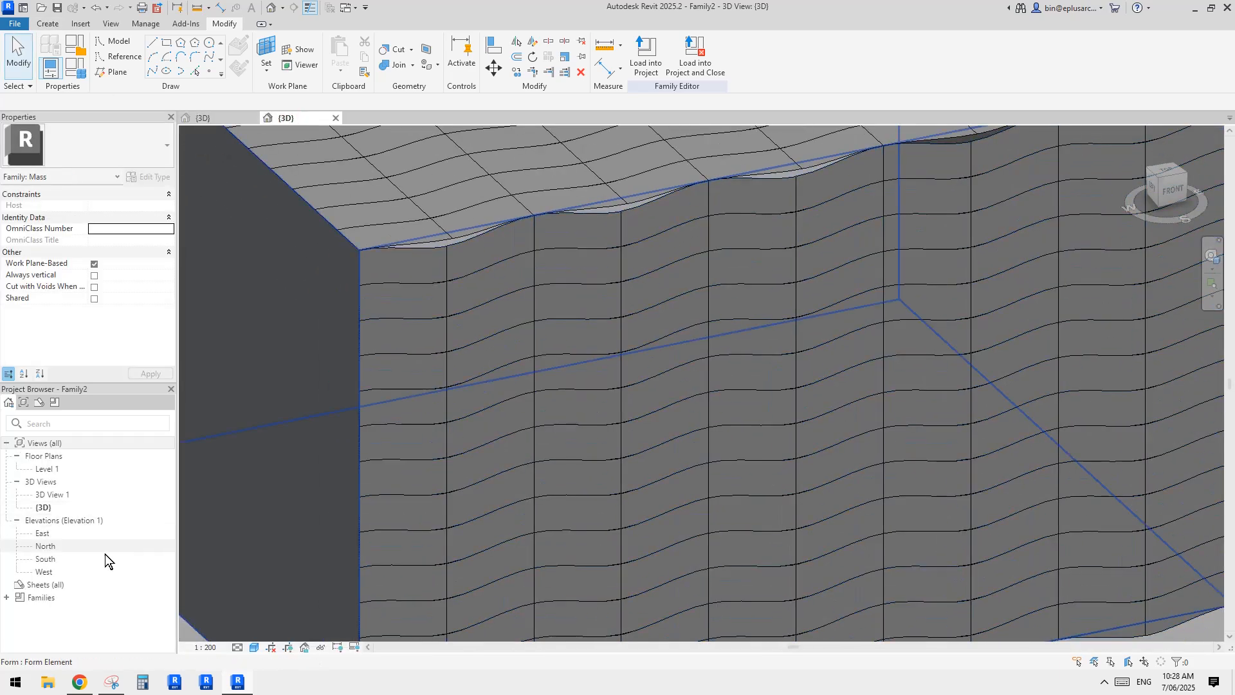
pyautogui.doubleClick(41, 597)
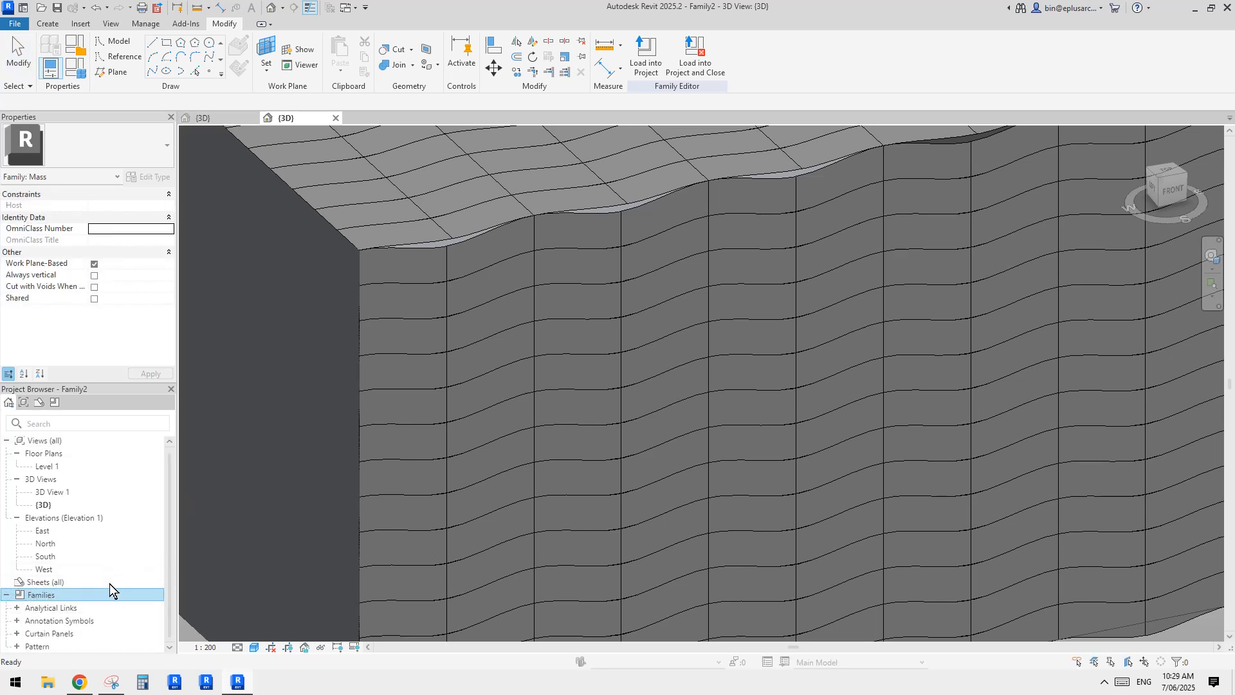
pyautogui.scroll(-1, 88, 612)
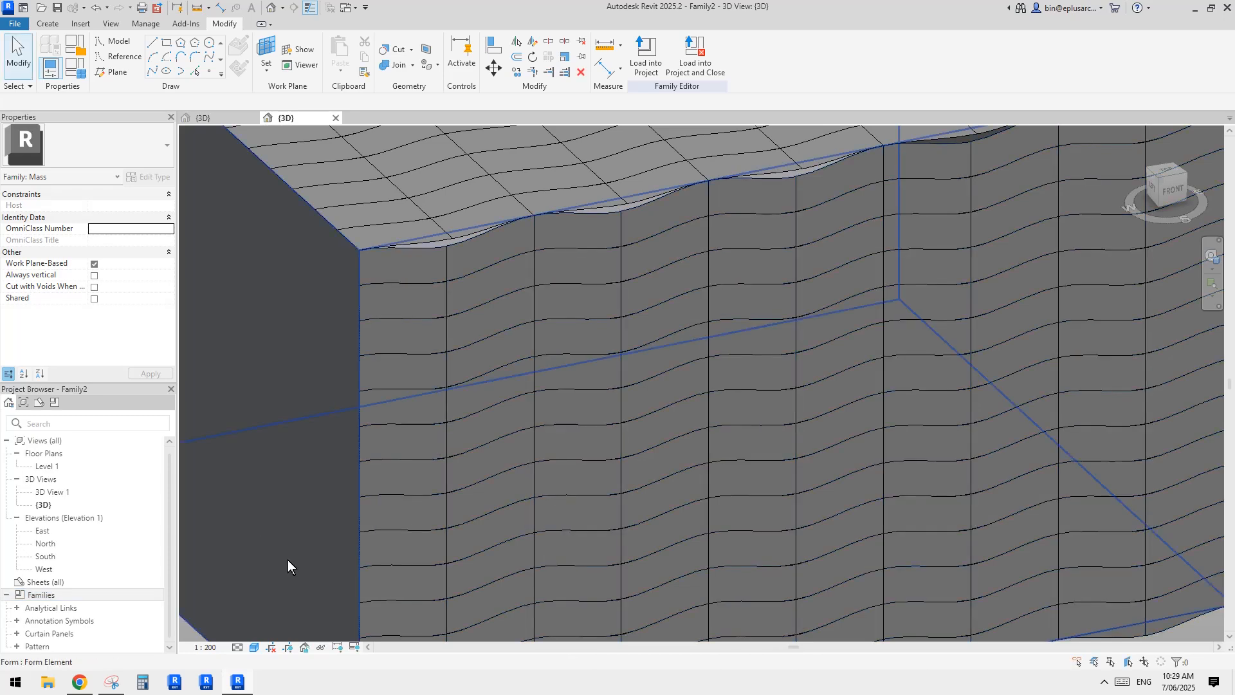
pyautogui.click(17, 646)
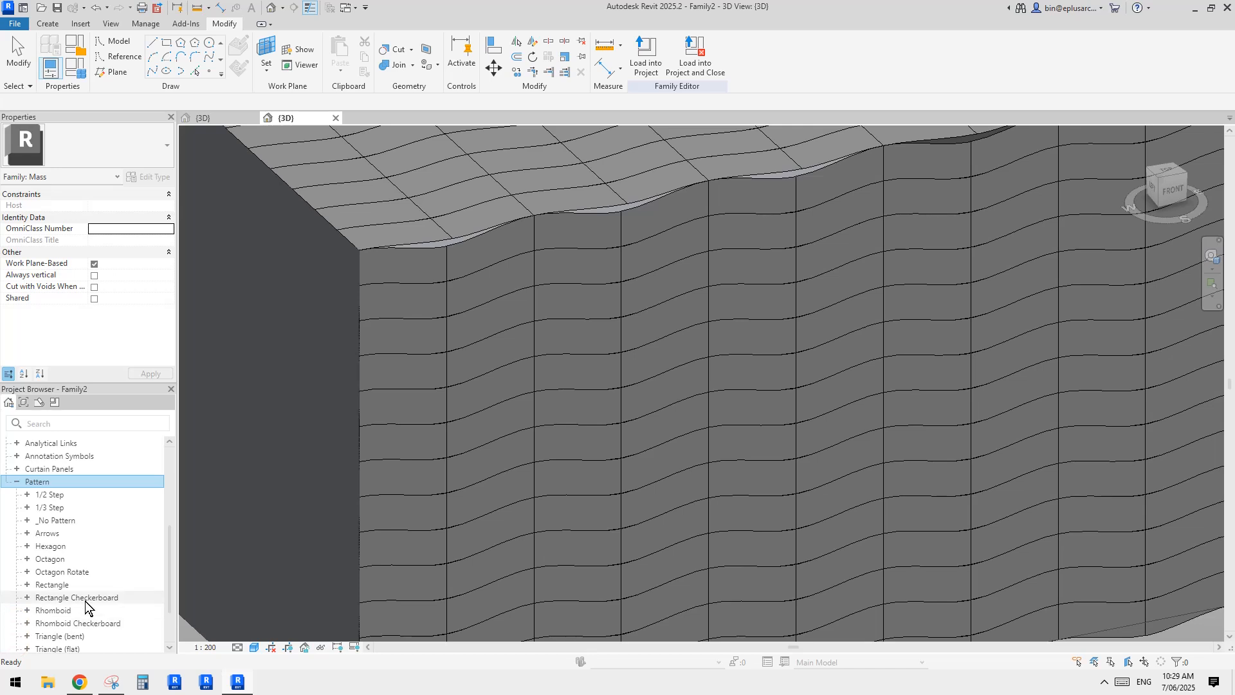
pyautogui.click(17, 482)
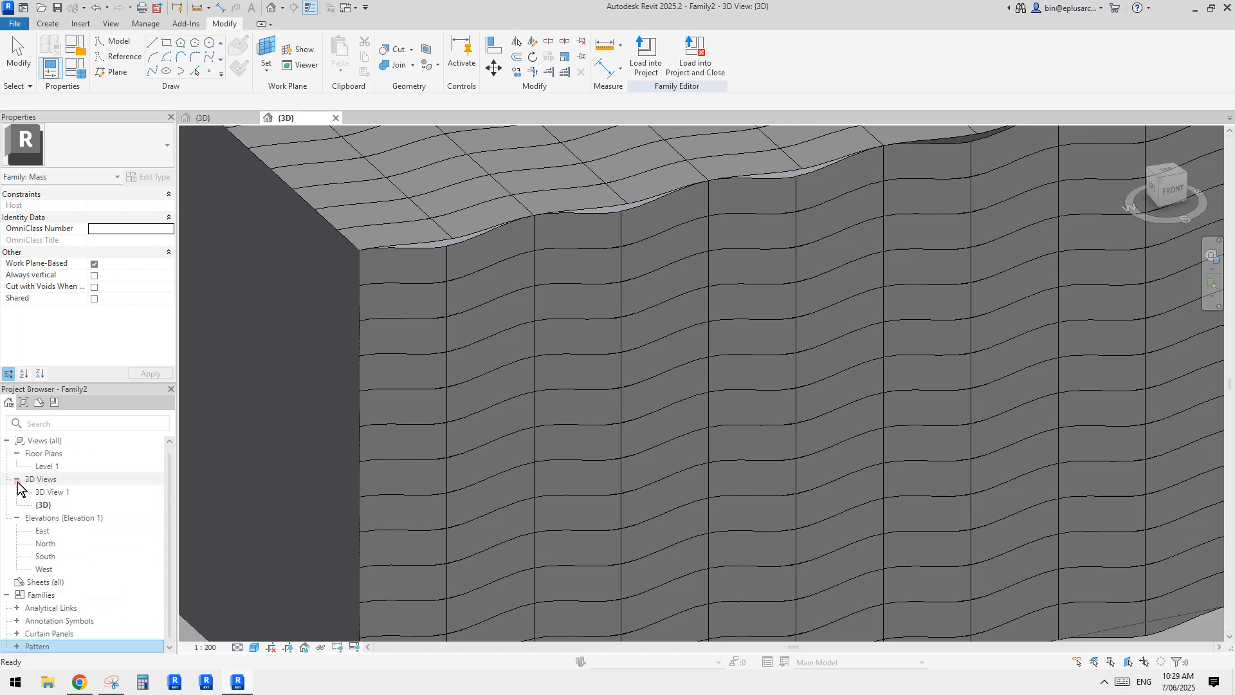
pyautogui.click(17, 634)
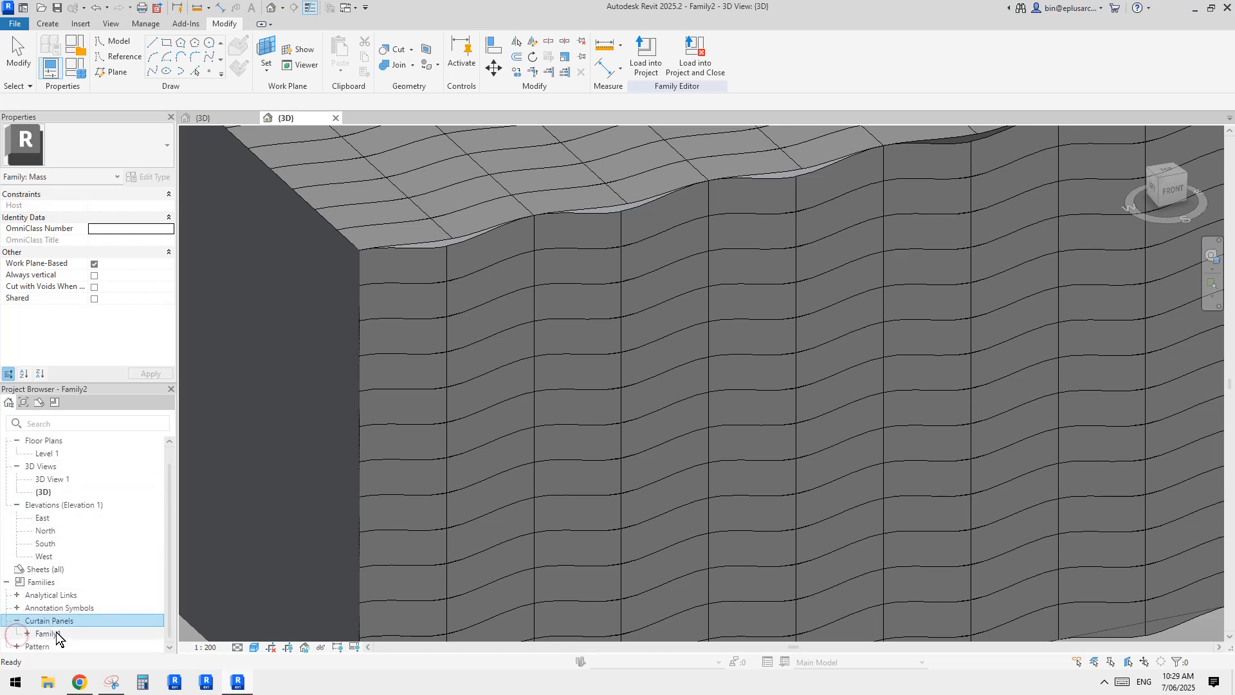
pyautogui.rightClick(69, 633)
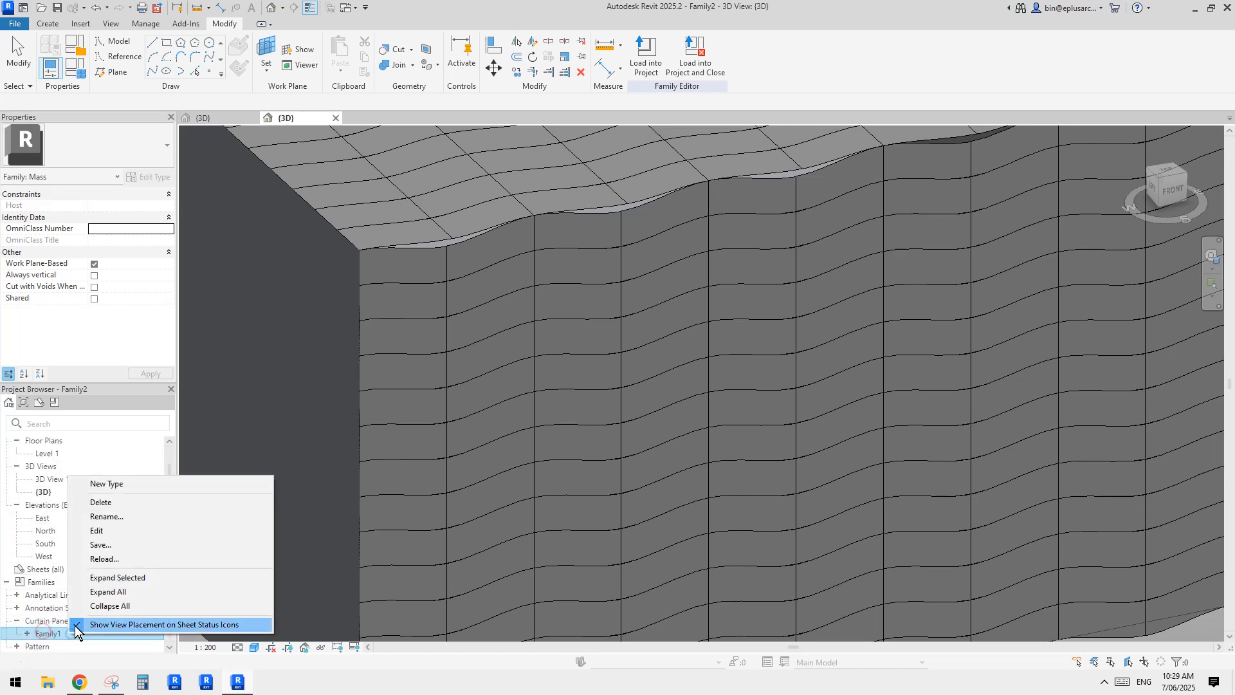
pyautogui.click(117, 518)
pyautogui.write('a')
pyautogui.click(262, 568)
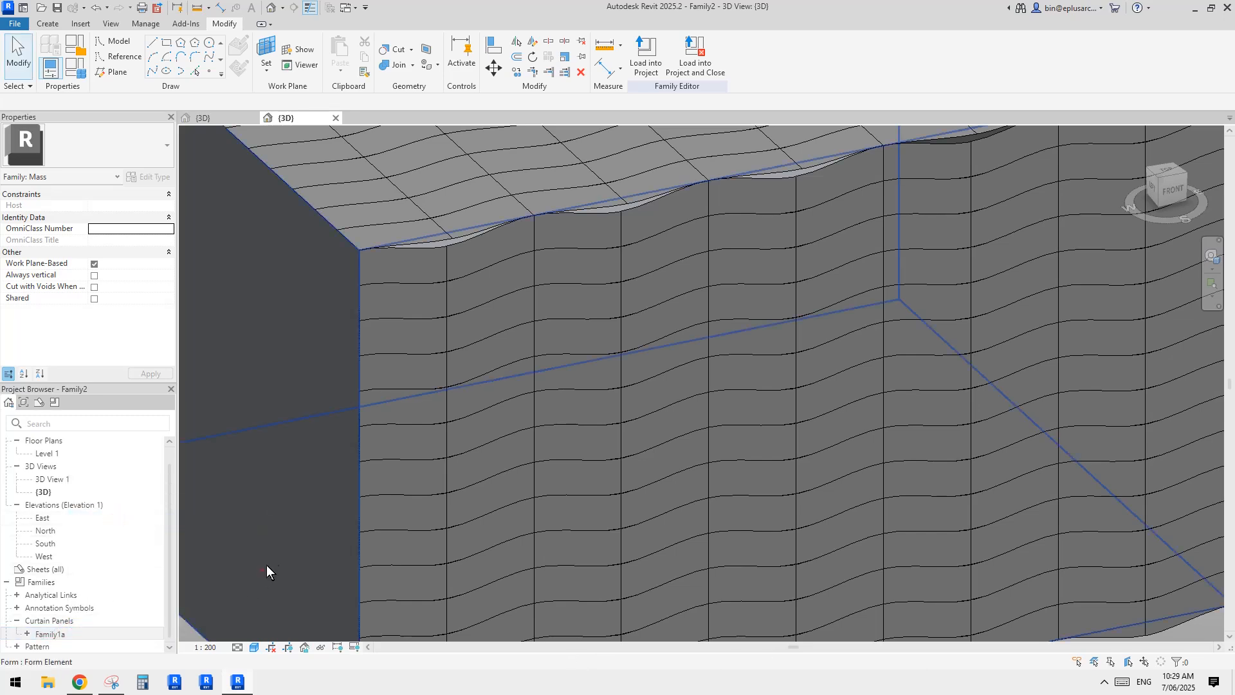
# - Return to the Family1 curtain panel family and delete its wavy surface form
pyautogui.click(243, 117)
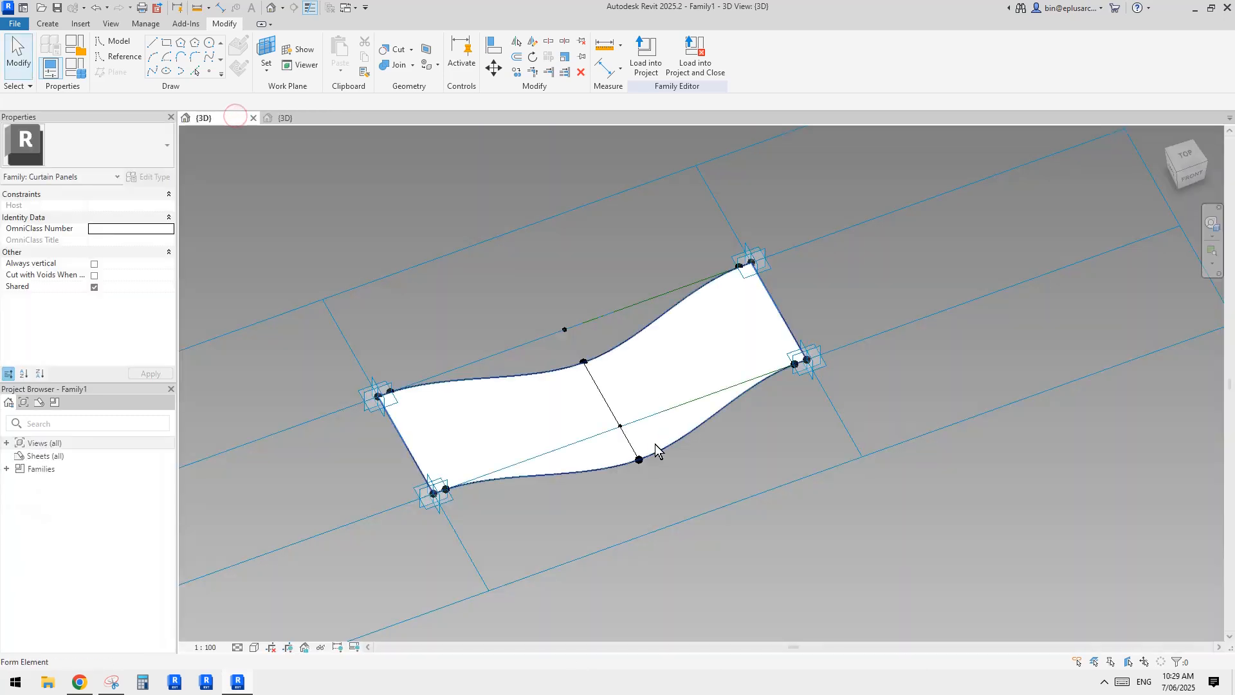
pyautogui.keyDown('shift'); pyautogui.moveTo(670, 432); pyautogui.dragTo(664, 406, button='middle'); pyautogui.keyUp('shift')
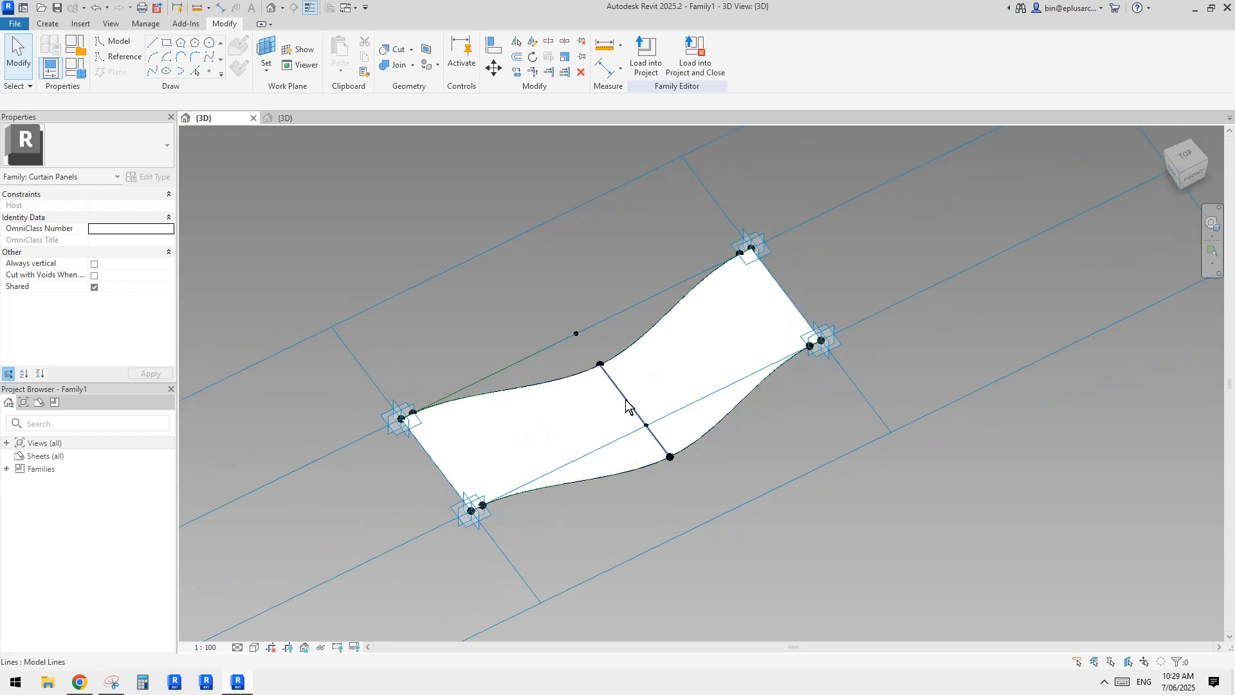
pyautogui.scroll(2, 625, 403)
pyautogui.click(608, 423)
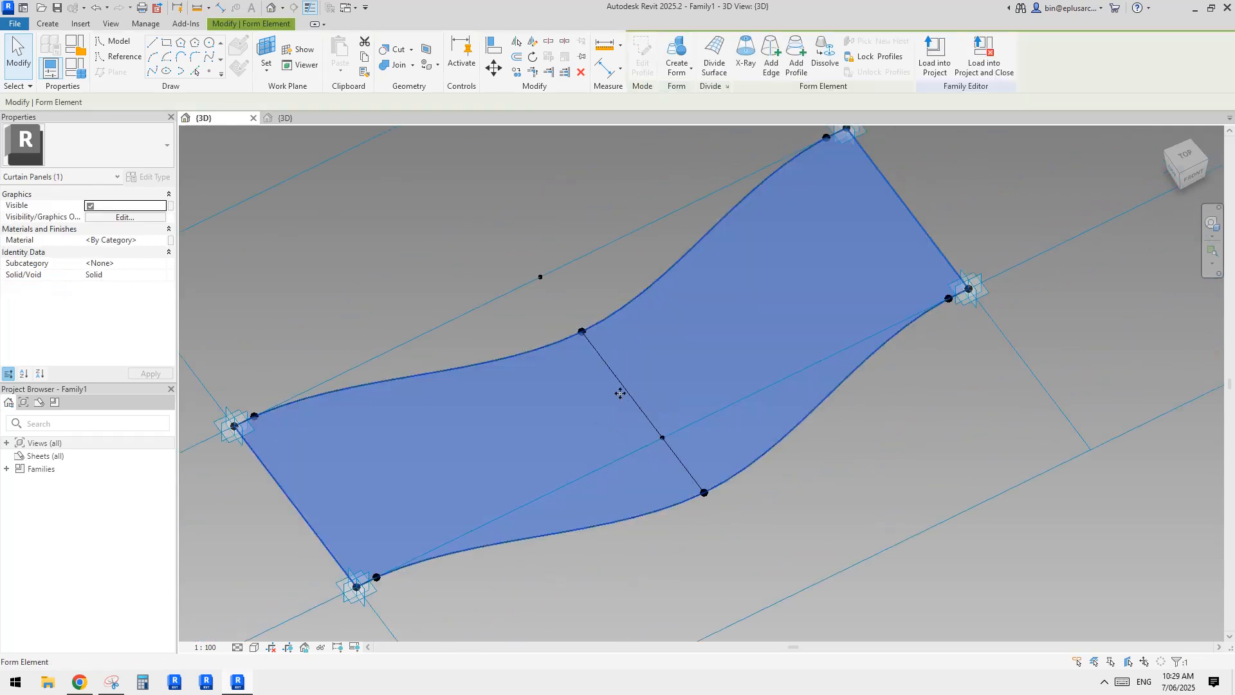
pyautogui.scroll(-3, 606, 409)
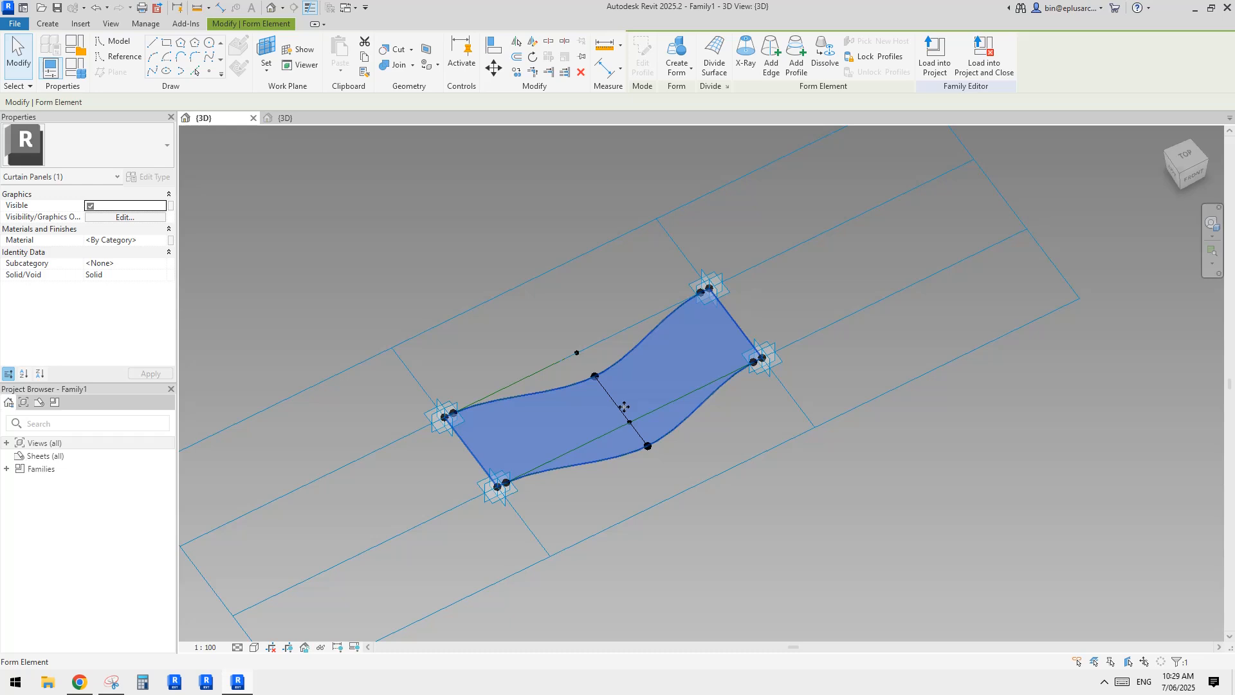
pyautogui.scroll(3, 636, 409)
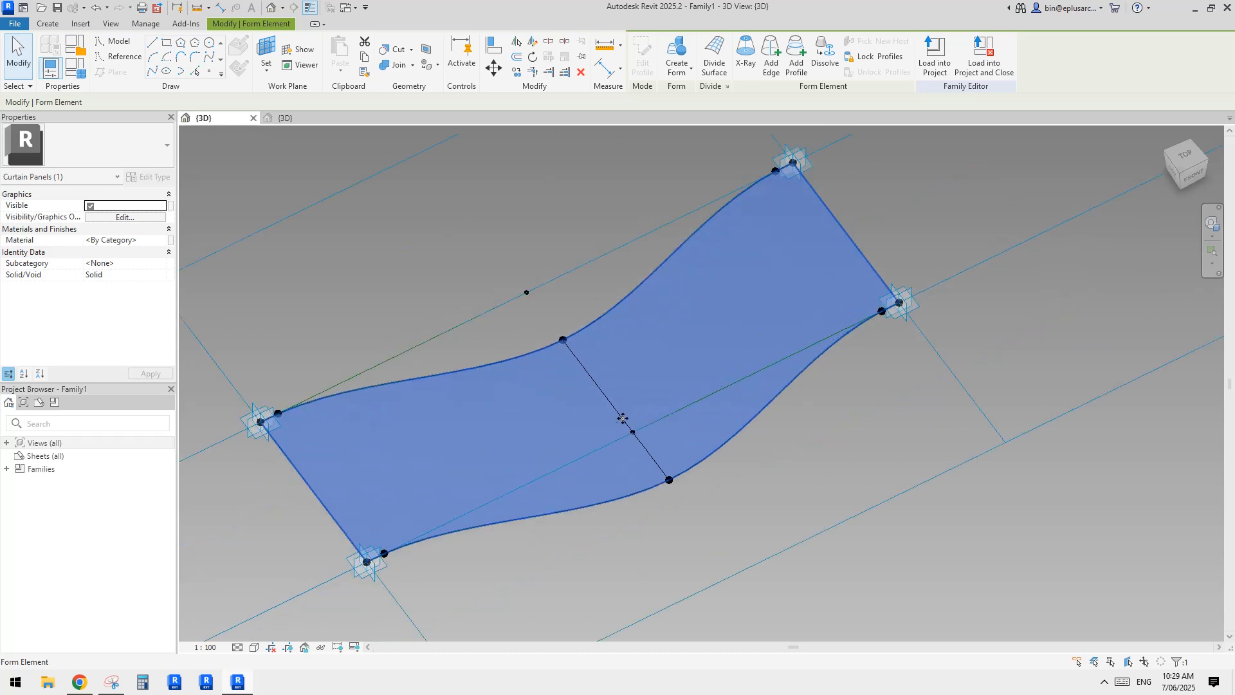
pyautogui.moveTo(638, 413); pyautogui.dragTo(716, 381, button='middle')
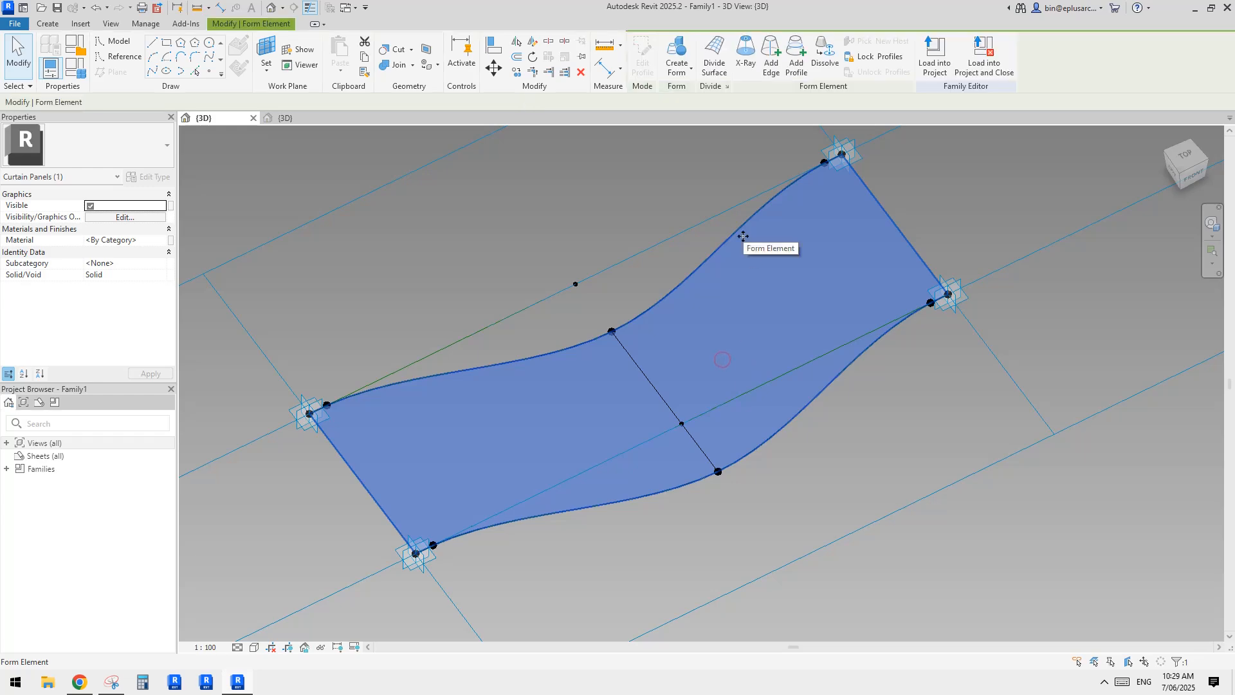
pyautogui.moveTo(809, 325); pyautogui.dragTo(742, 276, button='middle')
pyautogui.press('Delete')
# - Dissolve both wavy reference curves and the straight middle model line, keeping their defining points
pyautogui.click(743, 269)
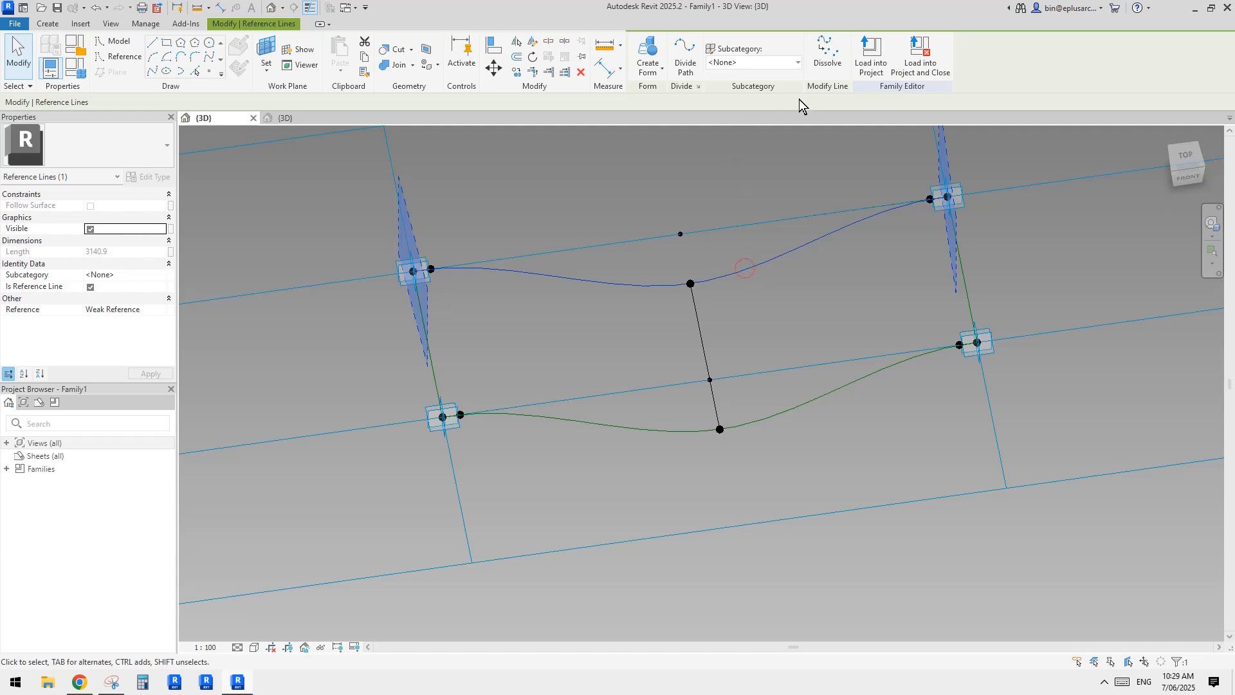
pyautogui.click(826, 66)
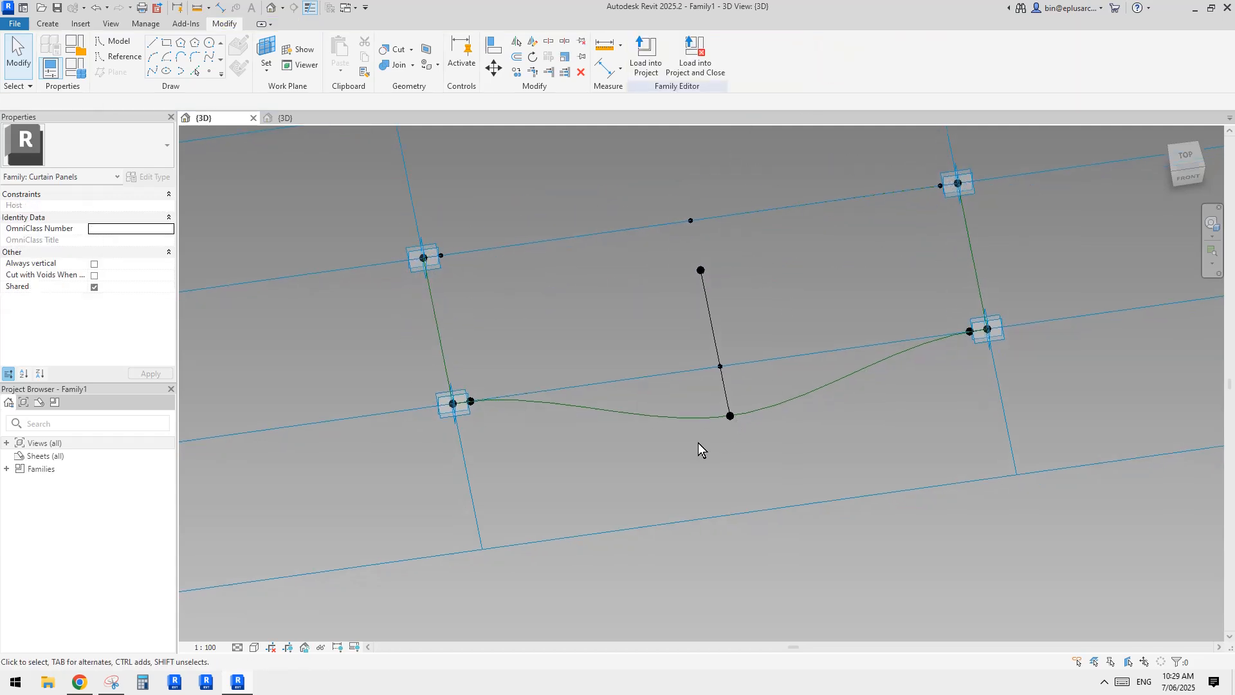
pyautogui.click(677, 416)
pyautogui.click(825, 64)
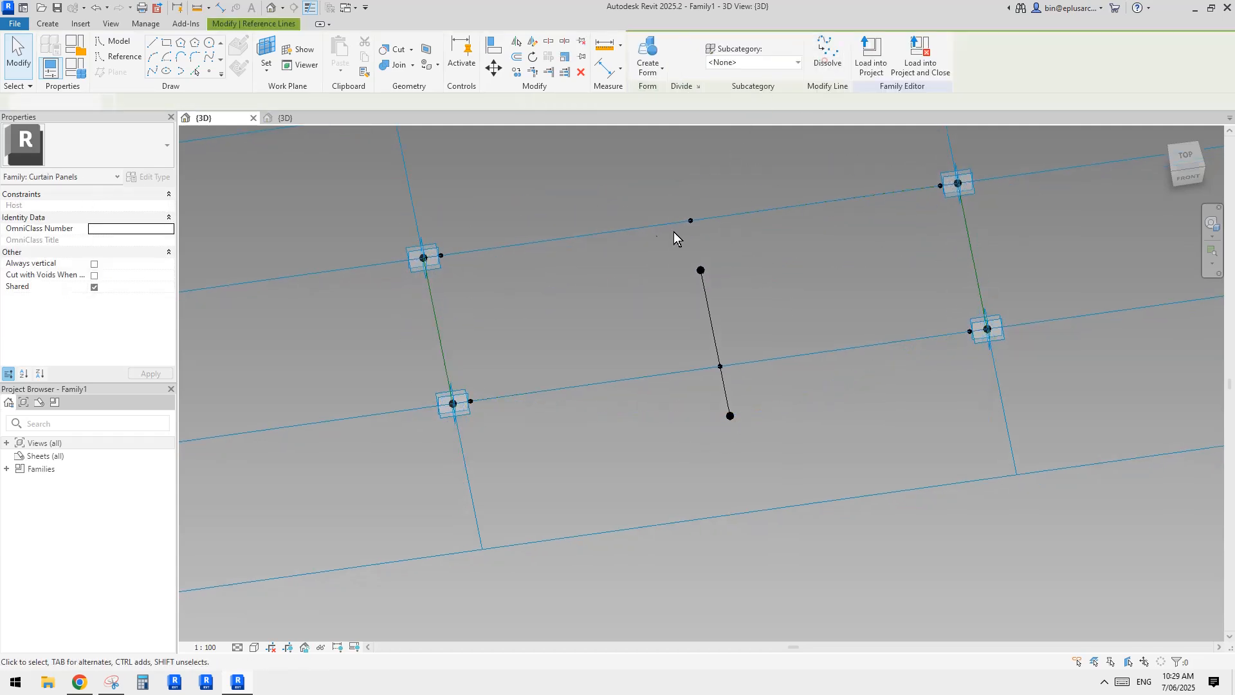
pyautogui.moveTo(638, 314); pyautogui.dragTo(726, 249, button='middle')
pyautogui.click(735, 315)
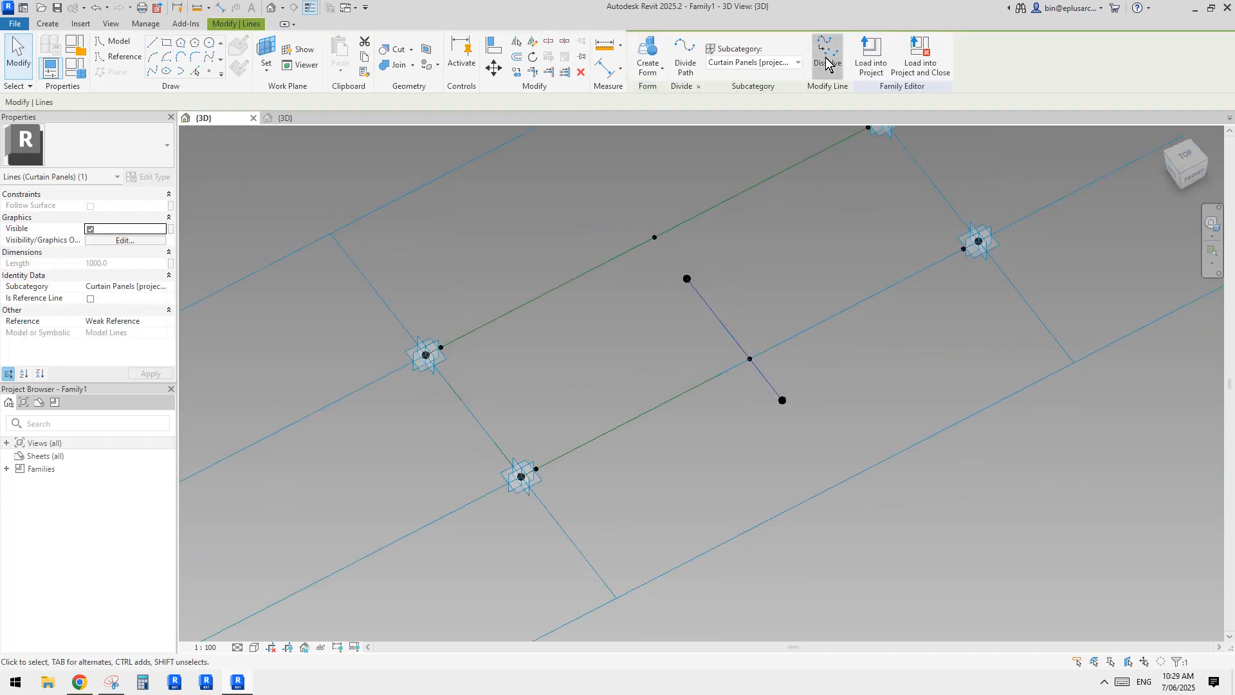
pyautogui.click(826, 61)
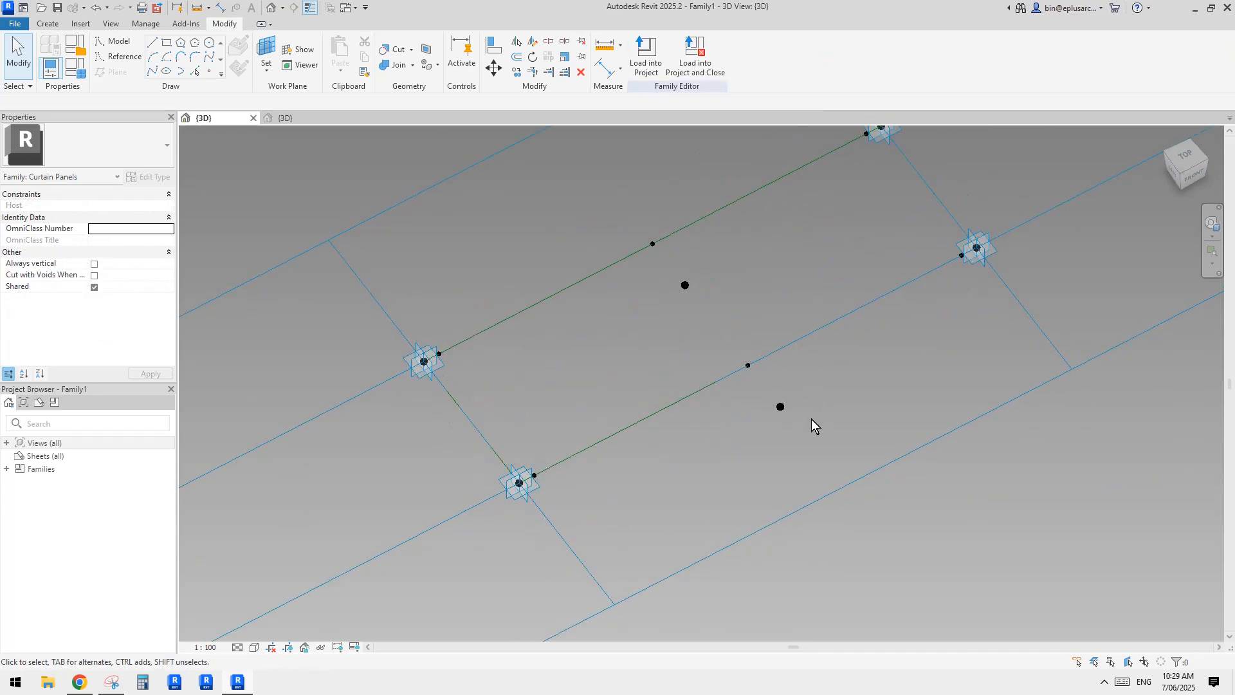
pyautogui.keyDown('shift'); pyautogui.moveTo(689, 319); pyautogui.dragTo(635, 310, button='middle'); pyautogui.keyUp('shift')
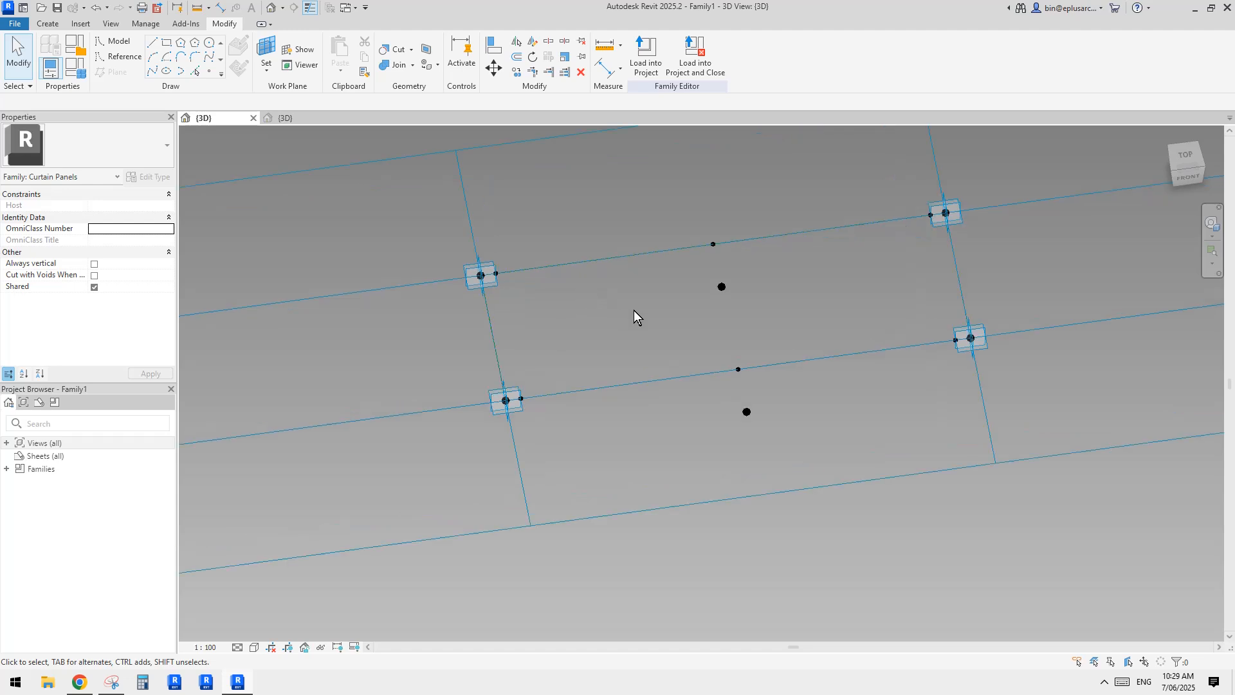
pyautogui.scroll(2, 689, 318)
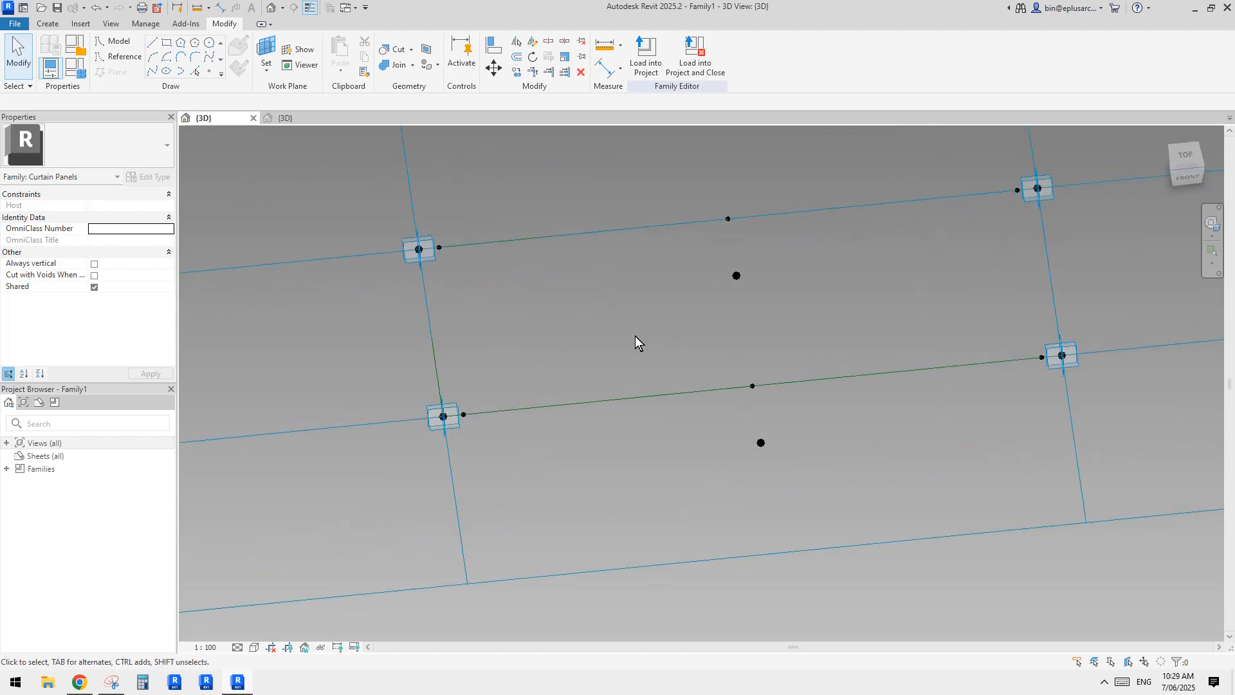
pyautogui.moveTo(349, 211); pyautogui.dragTo(519, 315)
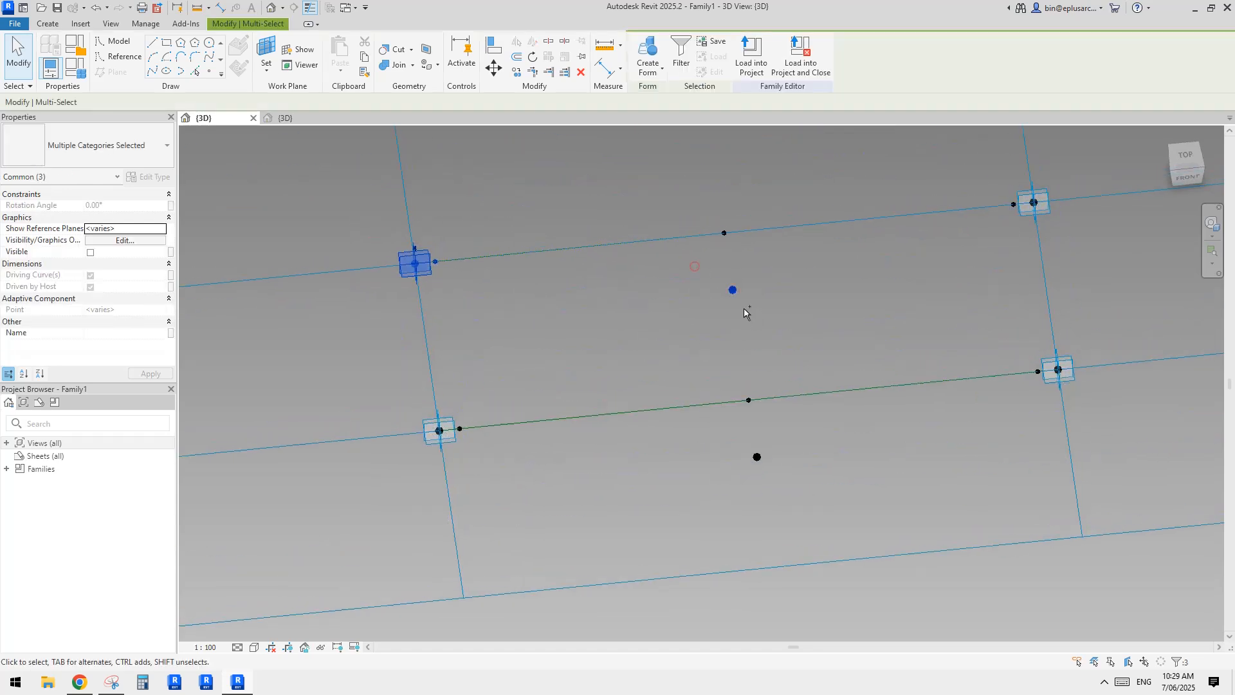
pyautogui.keyDown('shift'); pyautogui.moveTo(744, 308); pyautogui.dragTo(550, 287, button='middle'); pyautogui.keyUp('shift')
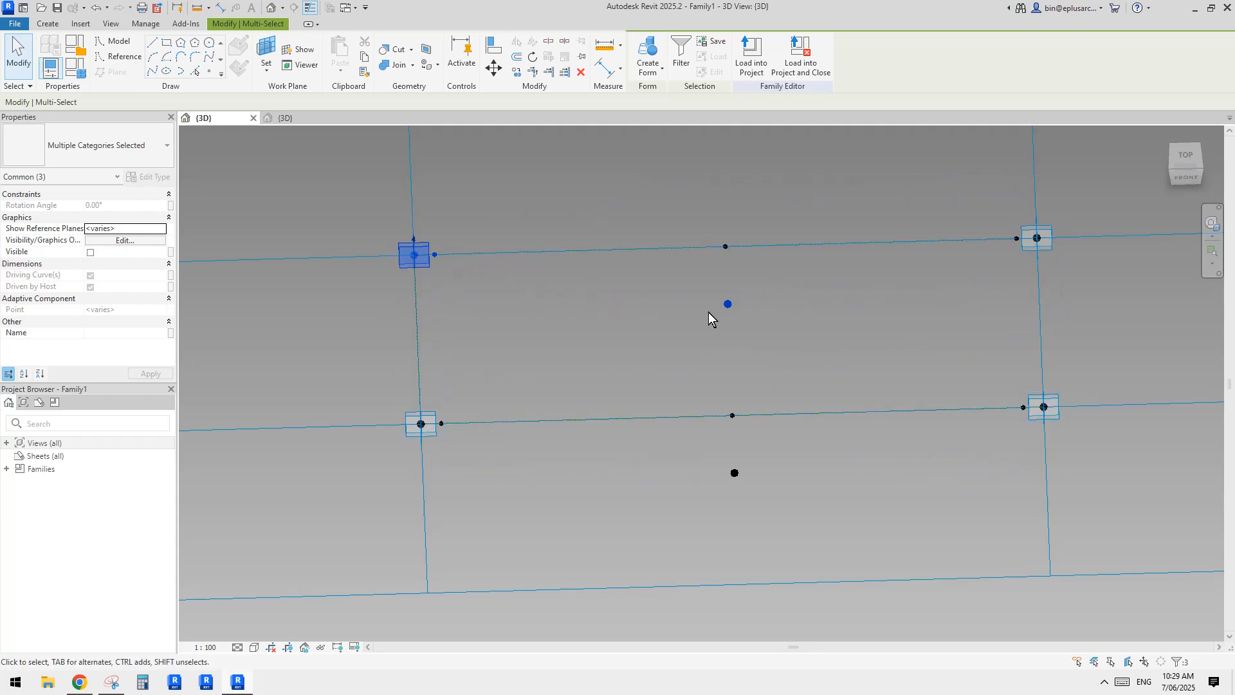
pyautogui.click(480, 263)
# - Draw a spline through points from the rear edge's left corner points to the rear offset middle point
pyautogui.keyDown('shift'); pyautogui.moveTo(689, 318); pyautogui.dragTo(751, 266, button='middle'); pyautogui.keyUp('shift')
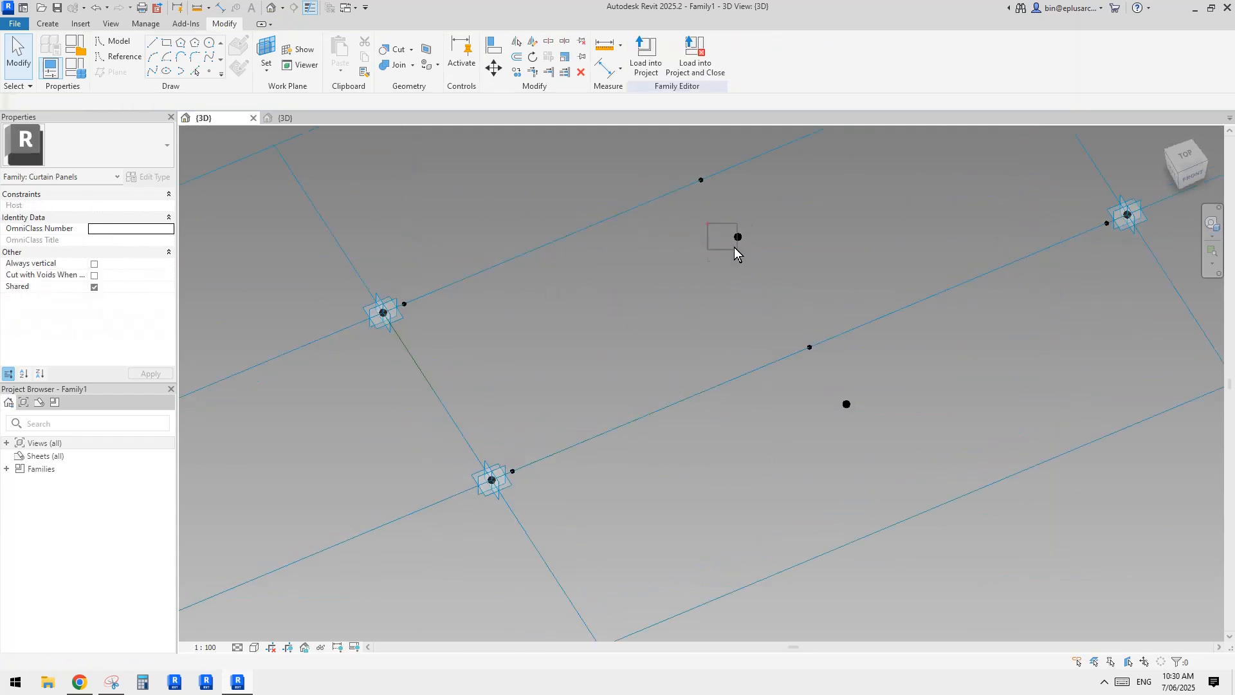
pyautogui.moveTo(734, 247); pyautogui.dragTo(752, 261)
pyautogui.keyDown('ctrl'); pyautogui.moveTo(352, 278); pyautogui.dragTo(444, 348); pyautogui.keyUp('ctrl')
pyautogui.moveTo(483, 378); pyautogui.dragTo(488, 429, button='middle')
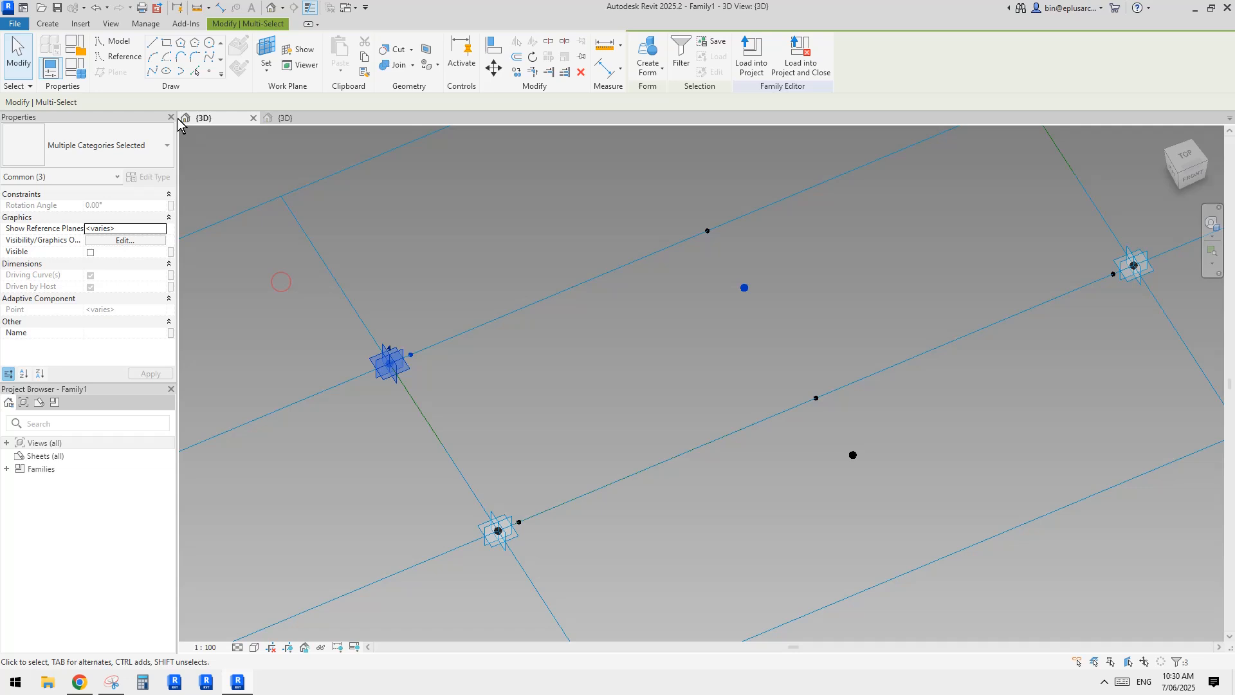
pyautogui.click(152, 70)
pyautogui.keyDown('shift'); pyautogui.moveTo(604, 309); pyautogui.dragTo(720, 338, button='middle'); pyautogui.keyUp('shift')
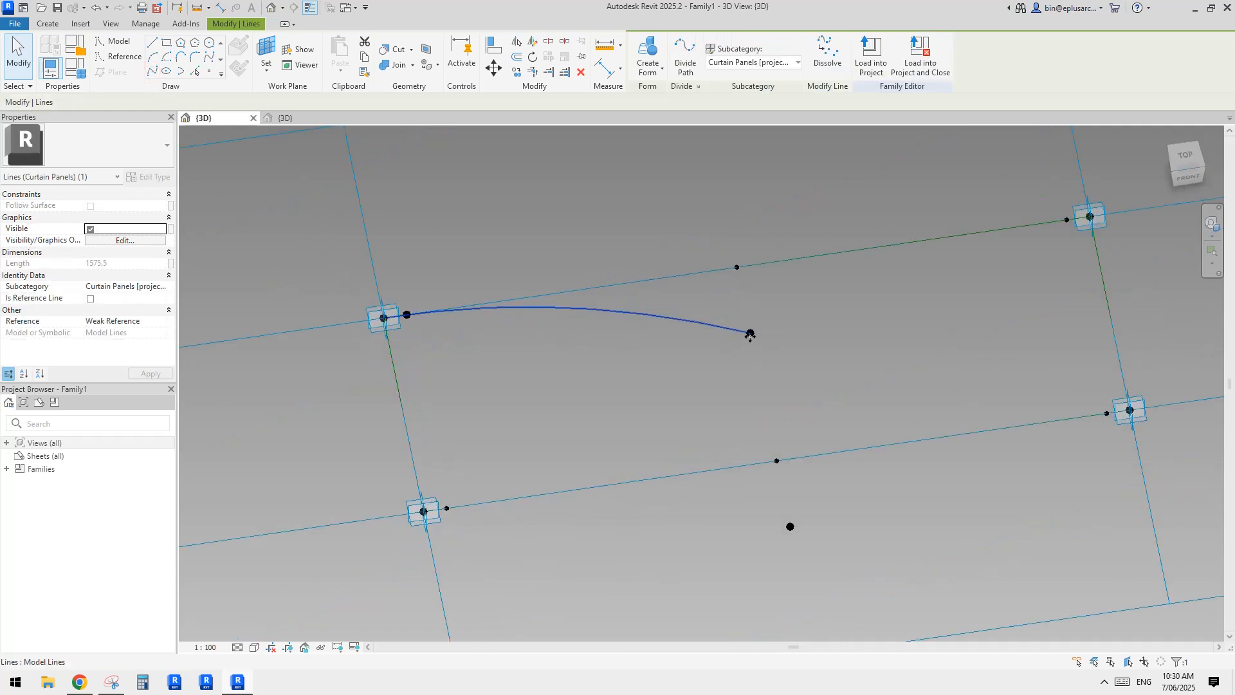
# - Draw a second spline through points from the rear offset middle point to the rear edge's right corner points
pyautogui.moveTo(731, 313); pyautogui.dragTo(763, 354)
pyautogui.keyDown('ctrl'); pyautogui.moveTo(1021, 177); pyautogui.dragTo(1123, 247); pyautogui.keyUp('ctrl')
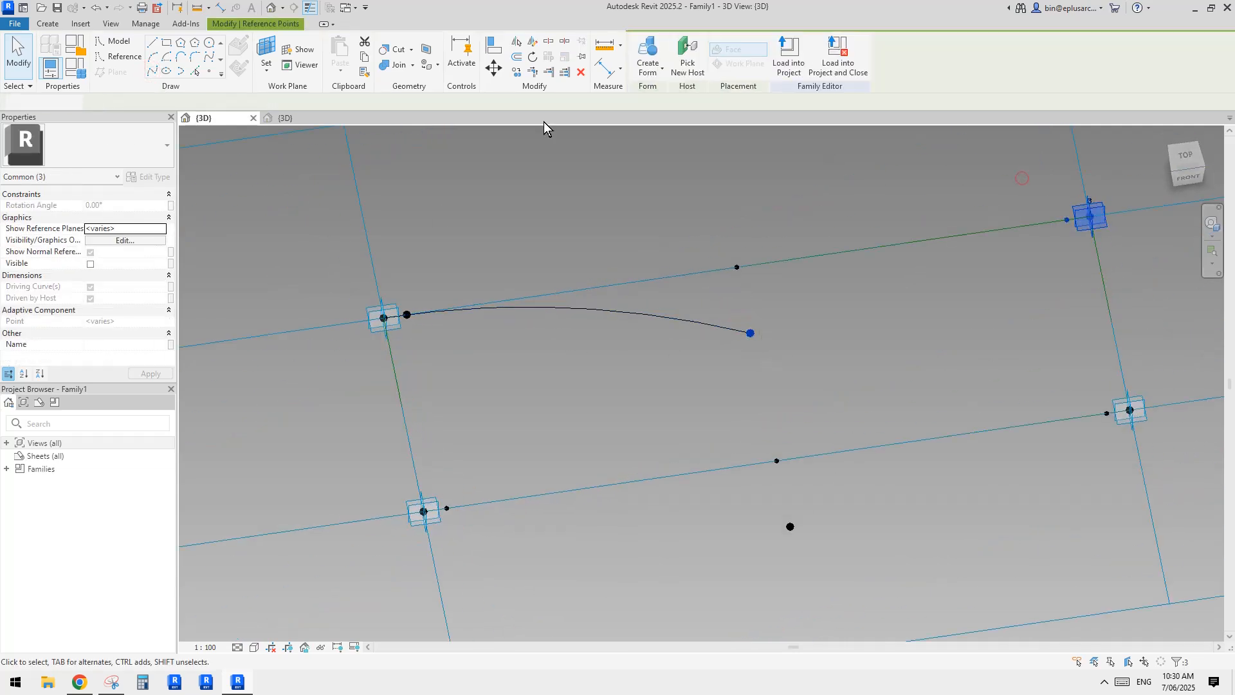
pyautogui.click(153, 71)
pyautogui.press('Escape')
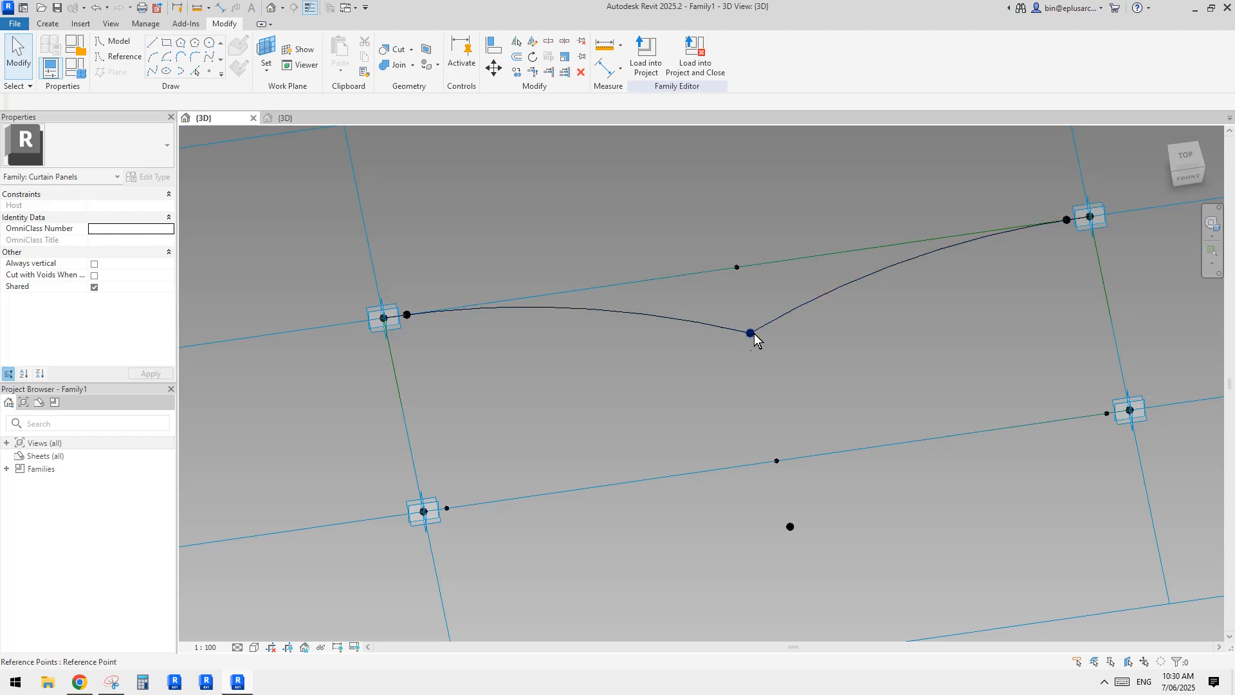
# - Undo both spline segments along the panel's rear edge
pyautogui.press('Tab')
pyautogui.hotkey('ctrl', 'z')
pyautogui.hotkey('ctrl', 'z')
# - Place a new reference point hosted on the work plane of the rear offset middle point
pyautogui.keyDown('shift'); pyautogui.moveTo(755, 331); pyautogui.dragTo(700, 328, button='middle'); pyautogui.keyUp('shift')
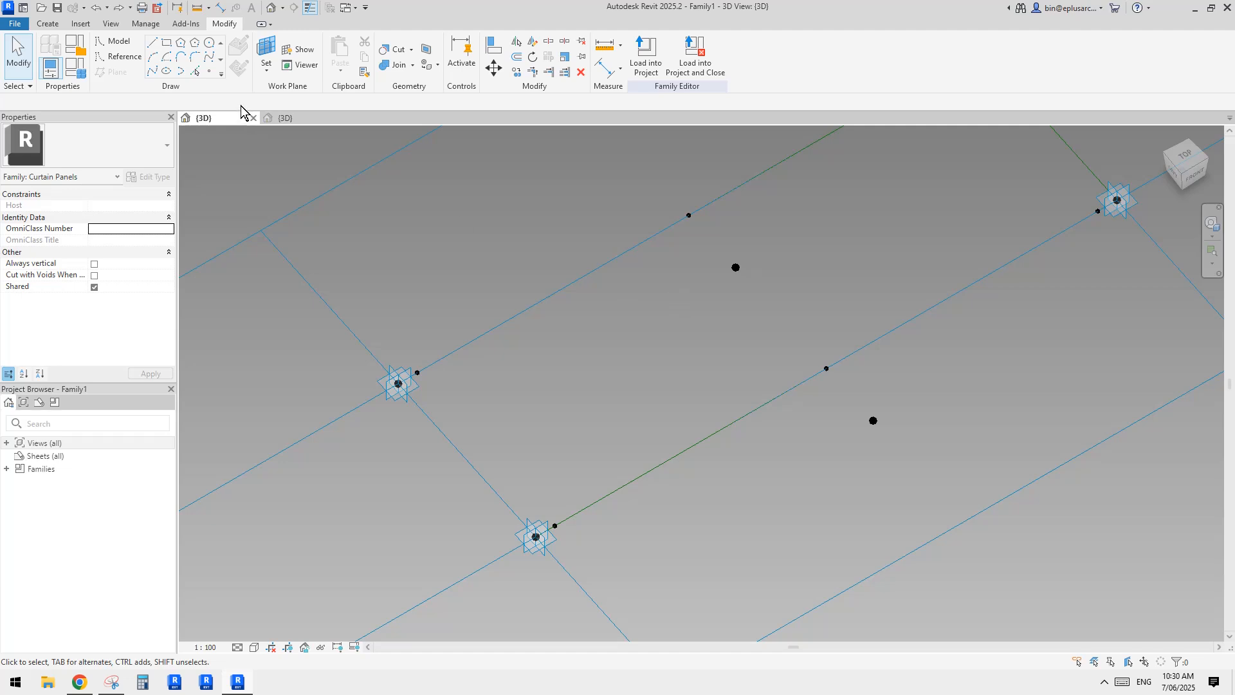
pyautogui.click(209, 72)
pyautogui.keyDown('shift'); pyautogui.moveTo(788, 207); pyautogui.dragTo(772, 211, button='middle'); pyautogui.keyUp('shift')
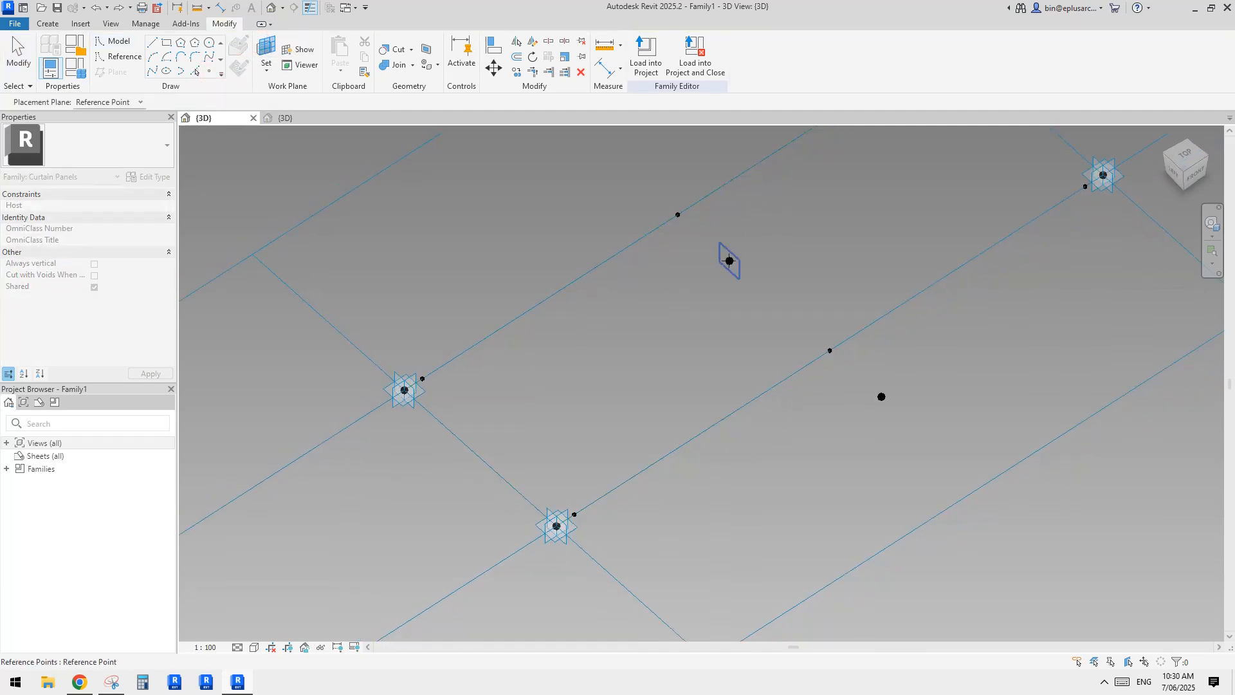
pyautogui.click(729, 261)
pyautogui.click(728, 261)
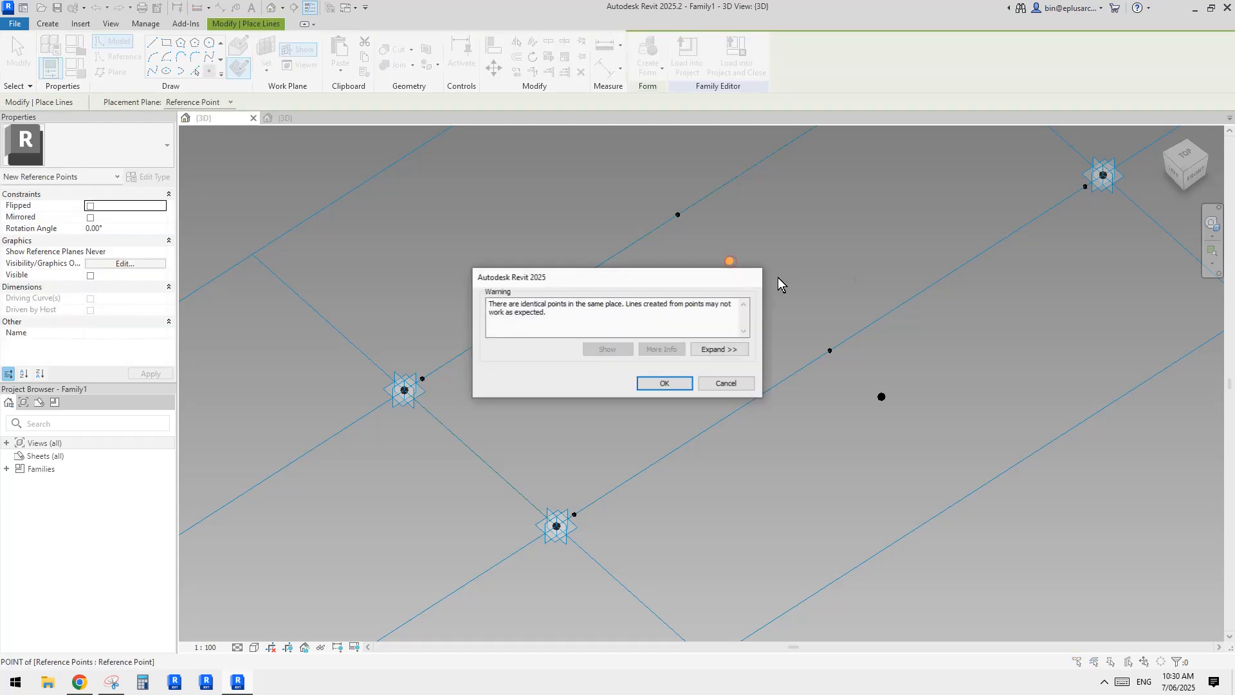
pyautogui.click(677, 380)
pyautogui.press('Escape')
# - Offset the newly hosted reference point from the rear middle point toward the panel's left end
pyautogui.click(729, 261)
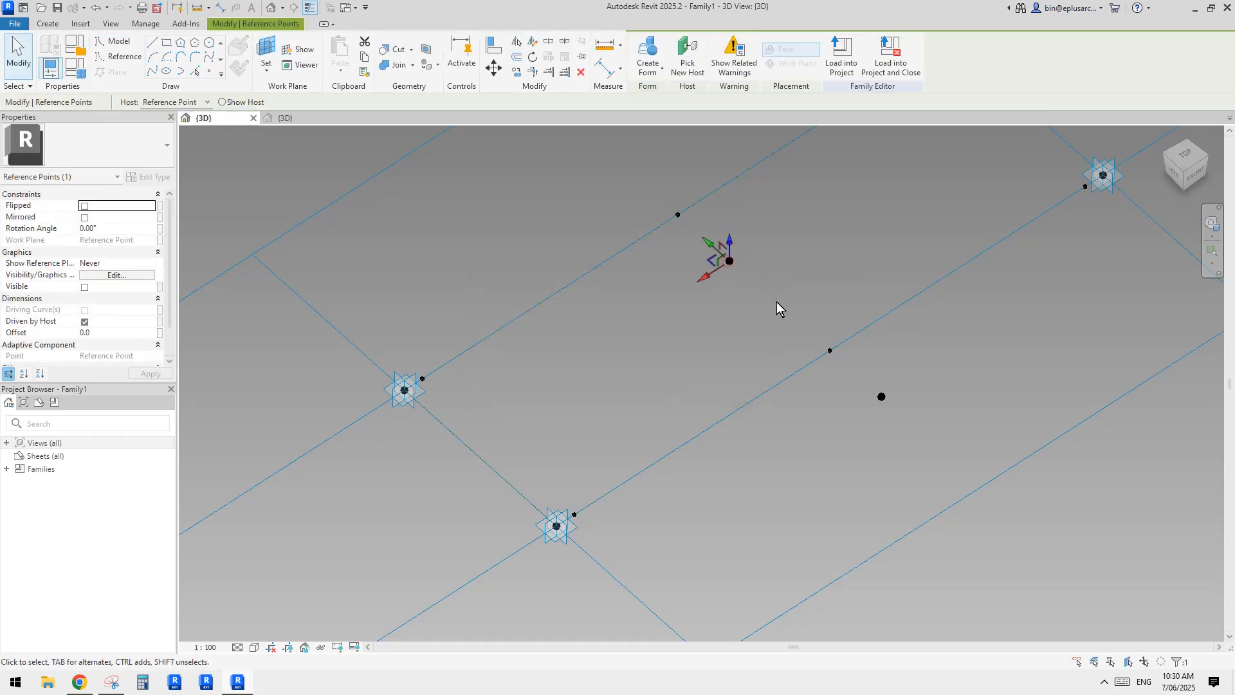
pyautogui.keyDown('shift'); pyautogui.moveTo(780, 309); pyautogui.dragTo(711, 276, button='middle'); pyautogui.keyUp('shift')
pyautogui.click(112, 332)
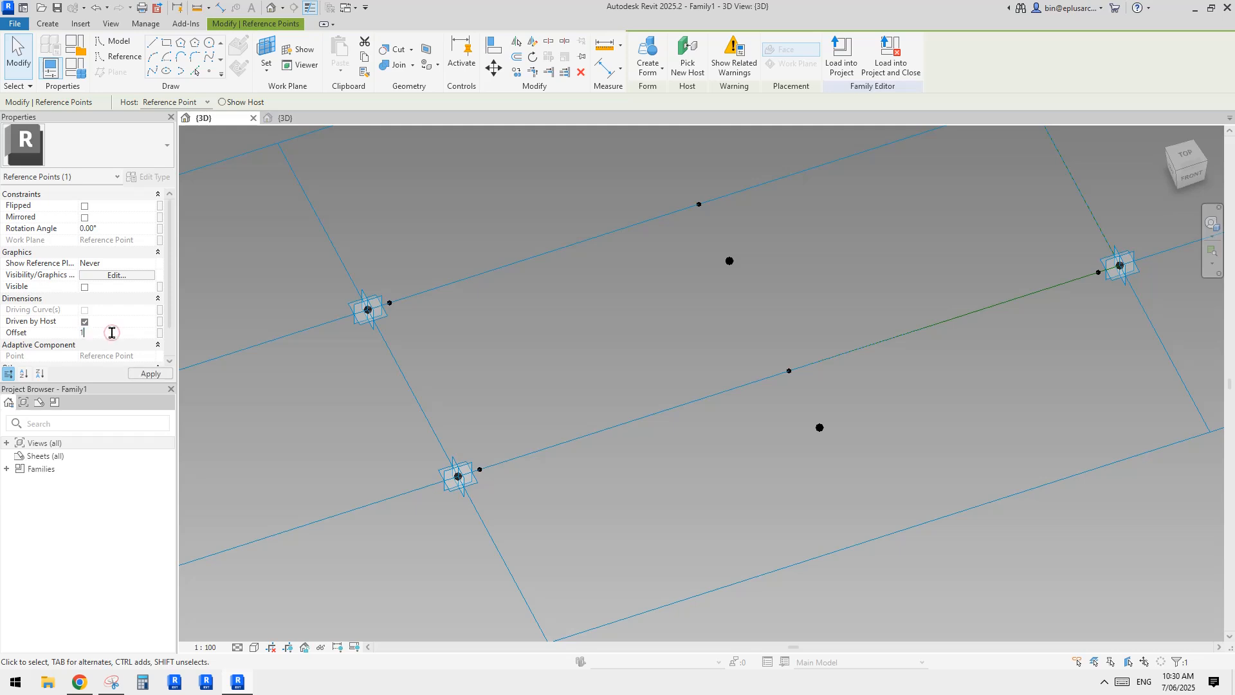
pyautogui.keyDown('shift'); pyautogui.moveTo(733, 350); pyautogui.dragTo(693, 308, button='middle'); pyautogui.keyUp('shift')
pyautogui.click(688, 302)
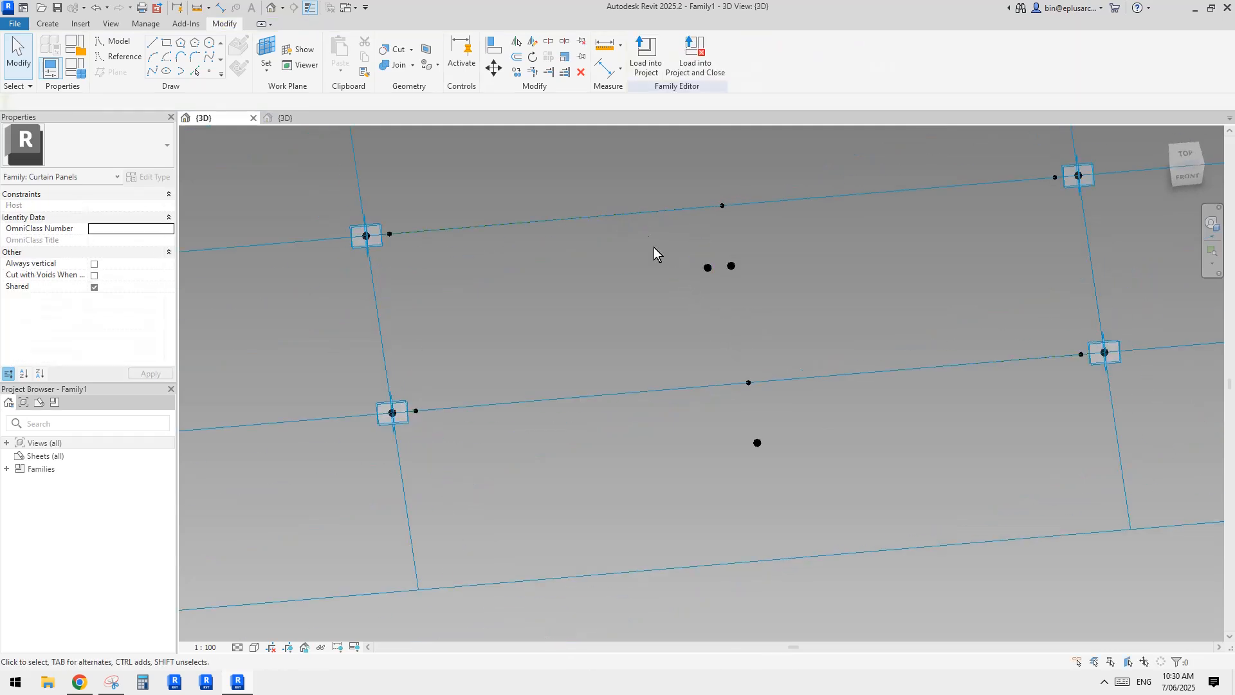
# - Draw a spline through the rear offset middle points and the rear edge's left corner points
pyautogui.moveTo(643, 231); pyautogui.dragTo(796, 297)
pyautogui.keyDown('ctrl'); pyautogui.moveTo(288, 203); pyautogui.dragTo(378, 243); pyautogui.keyUp('ctrl')
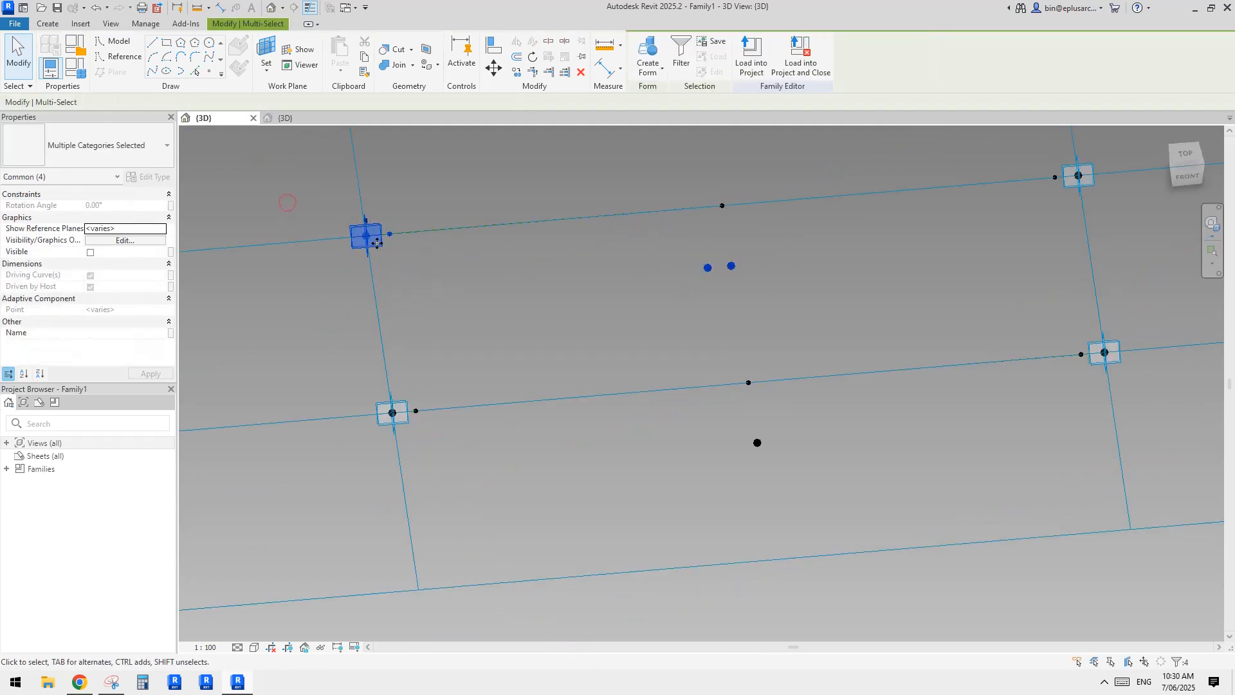
pyautogui.click(156, 71)
pyautogui.click(748, 319)
pyautogui.keyDown('shift'); pyautogui.moveTo(747, 319); pyautogui.dragTo(685, 401, button='middle'); pyautogui.keyUp('shift')
# - Place a reference point hosted on the rear offset middle point's work plane and set its offset to 100
pyautogui.click(209, 71)
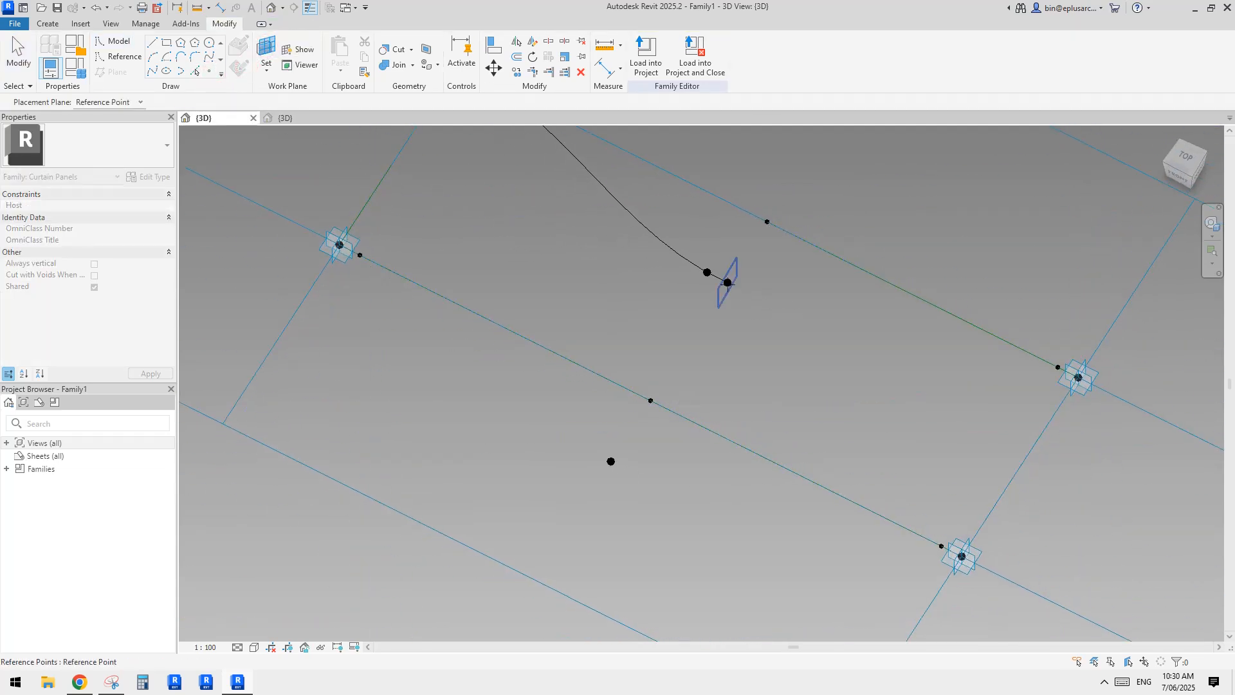
pyautogui.click(728, 283)
pyautogui.click(665, 384)
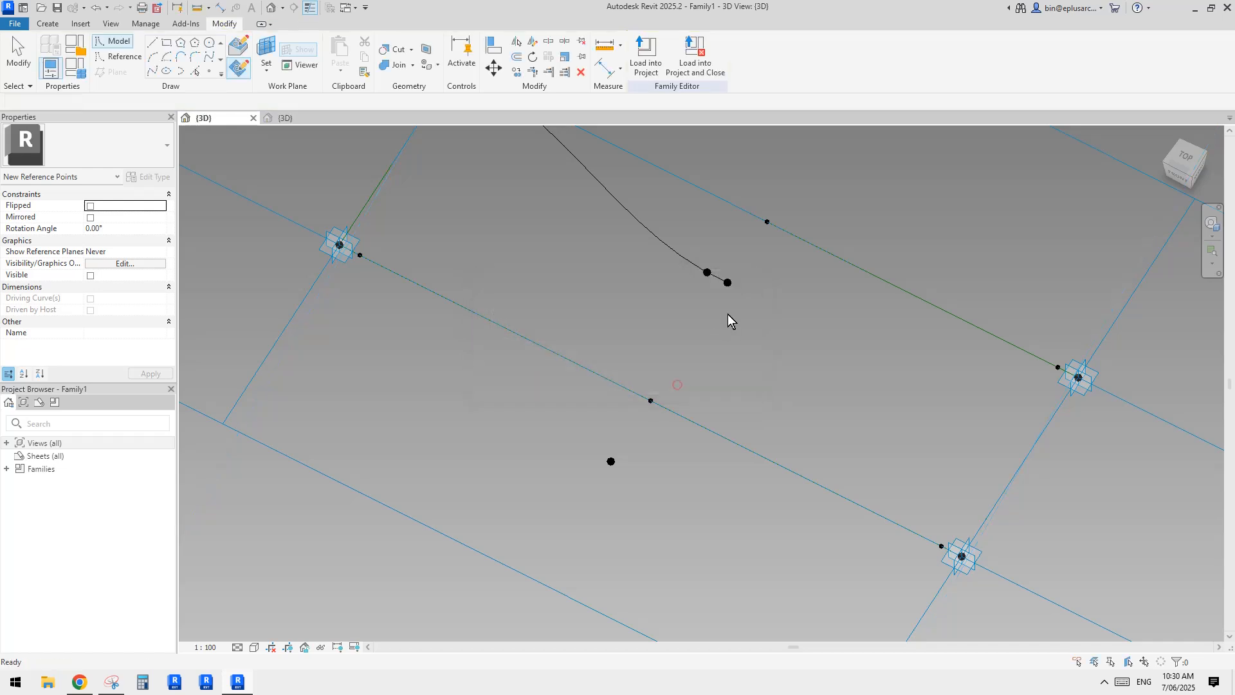
pyautogui.moveTo(762, 329); pyautogui.dragTo(735, 345, button='middle')
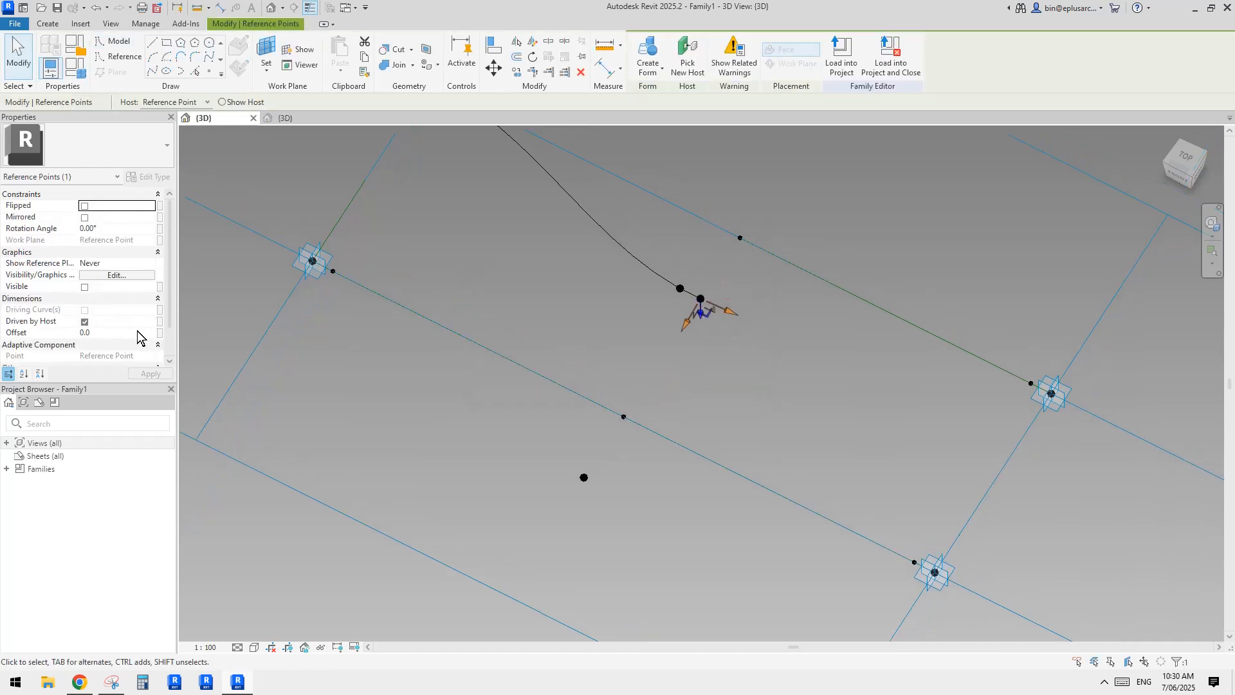
pyautogui.click(116, 332)
pyautogui.write('10')
pyautogui.keyDown('shift'); pyautogui.moveTo(685, 344); pyautogui.dragTo(813, 288, button='middle'); pyautogui.keyUp('shift')
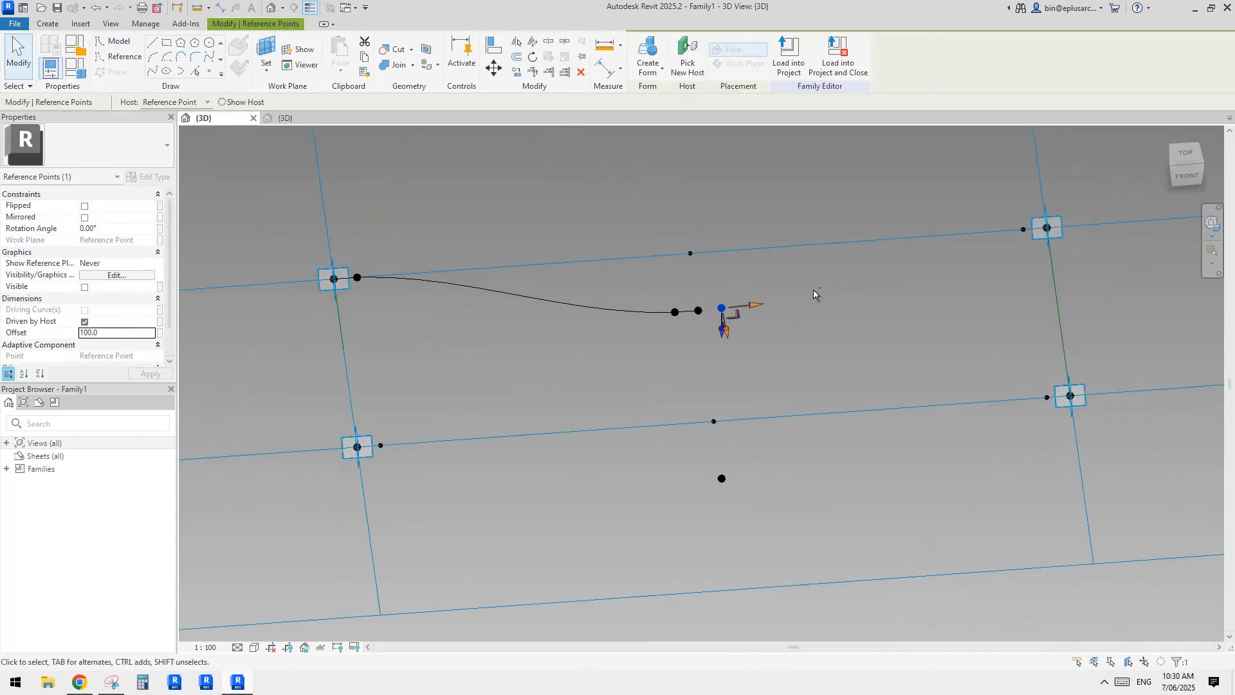
# - Draw a second spline through the rear offset middle points and the rear edge's right corner points
pyautogui.click(717, 284)
pyautogui.moveTo(706, 314); pyautogui.dragTo(740, 325)
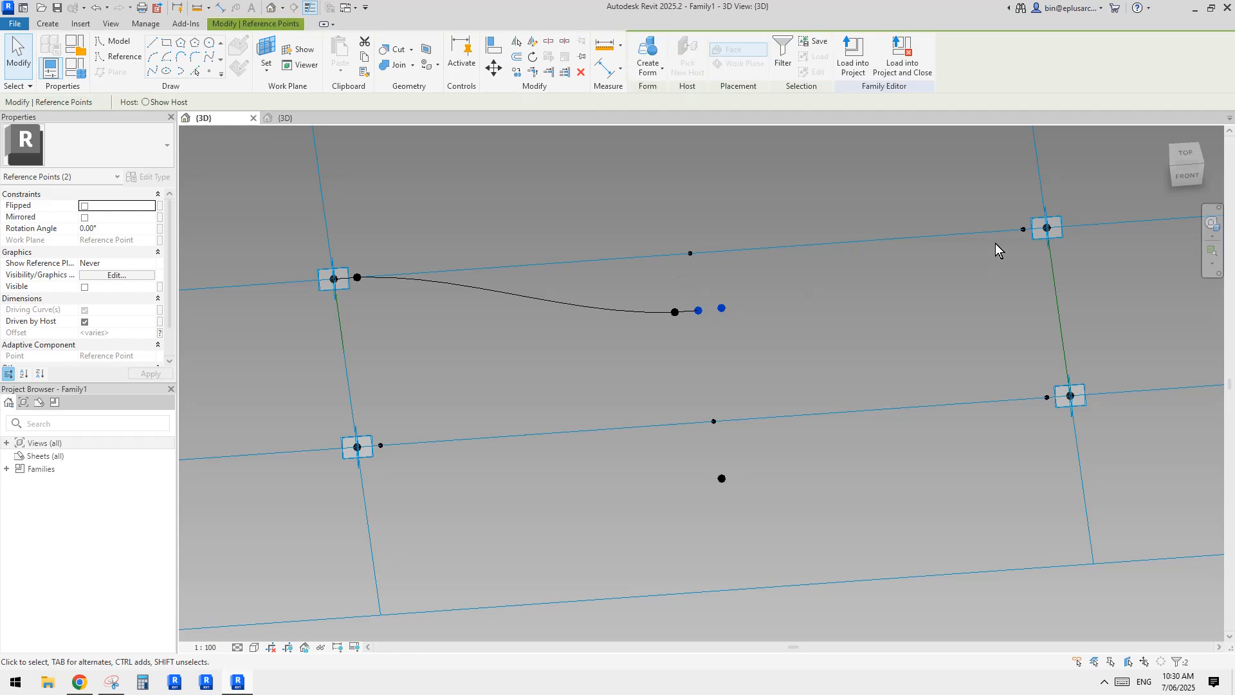
pyautogui.keyDown('ctrl'); pyautogui.moveTo(1001, 202); pyautogui.dragTo(1093, 260); pyautogui.keyUp('ctrl')
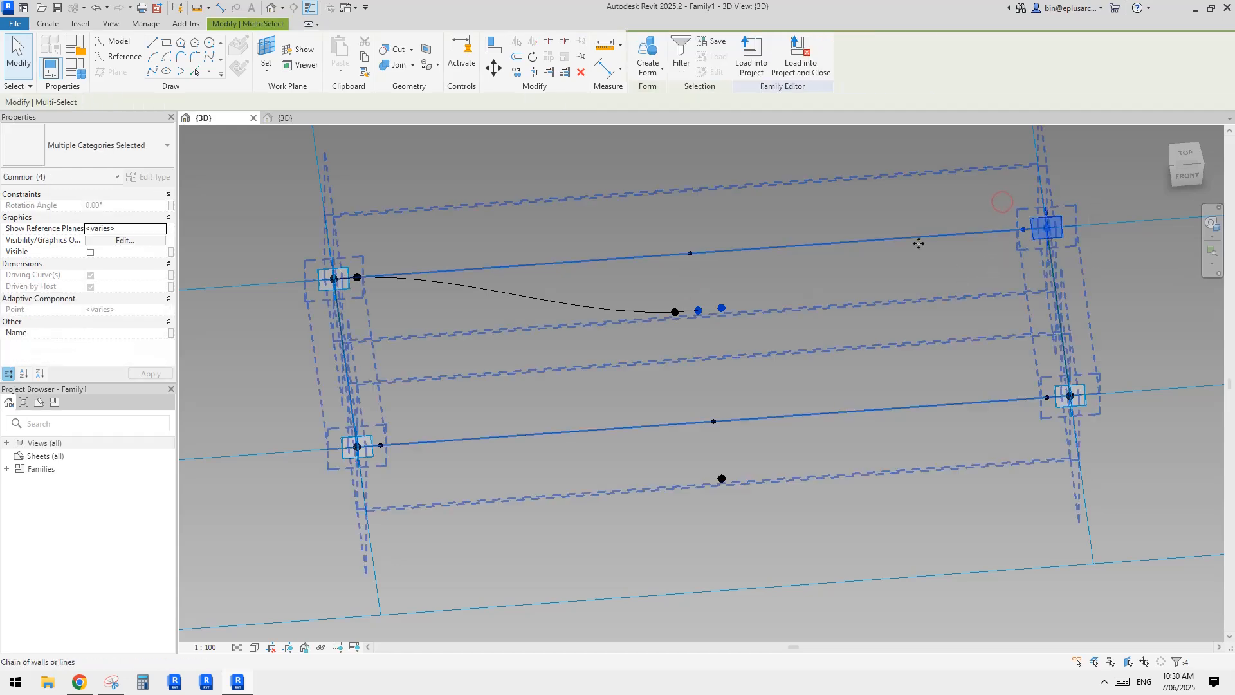
pyautogui.click(153, 72)
pyautogui.keyDown('shift'); pyautogui.moveTo(778, 301); pyautogui.dragTo(763, 409, button='middle'); pyautogui.keyUp('shift')
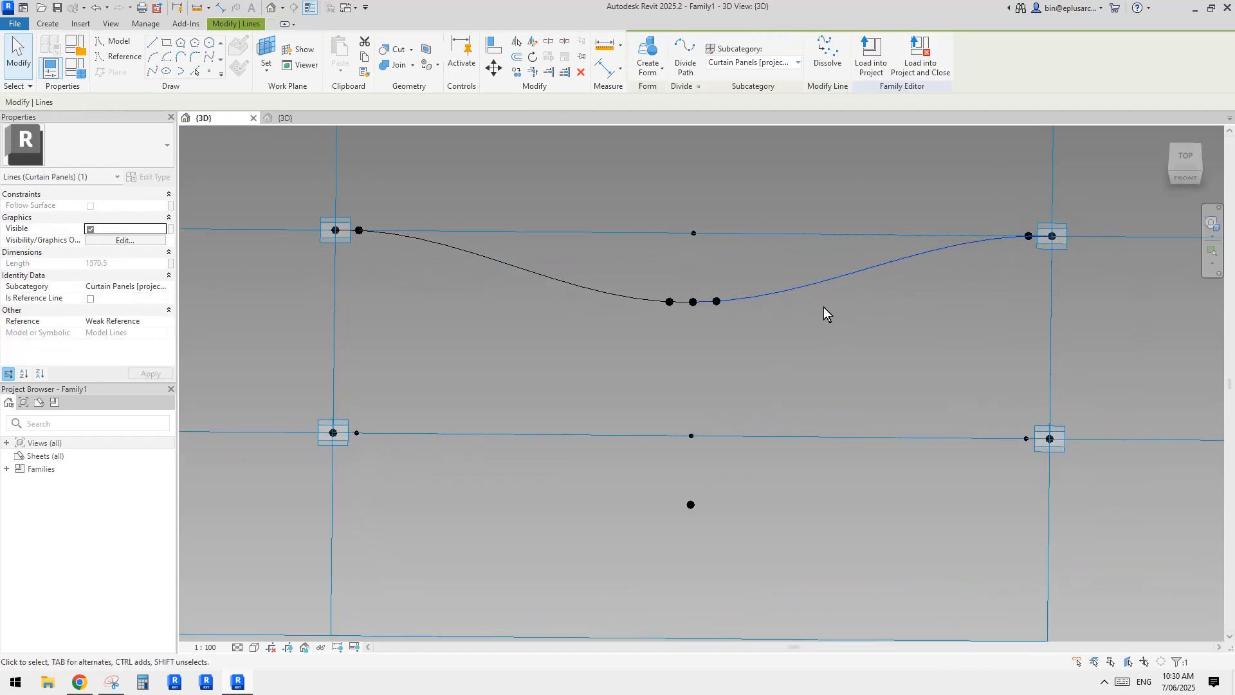
pyautogui.moveTo(692, 389); pyautogui.dragTo(734, 367, button='middle')
pyautogui.press('Escape')
# - Place a reference point hosted on the front offset middle point's work plane and set its offset to 100
pyautogui.click(210, 72)
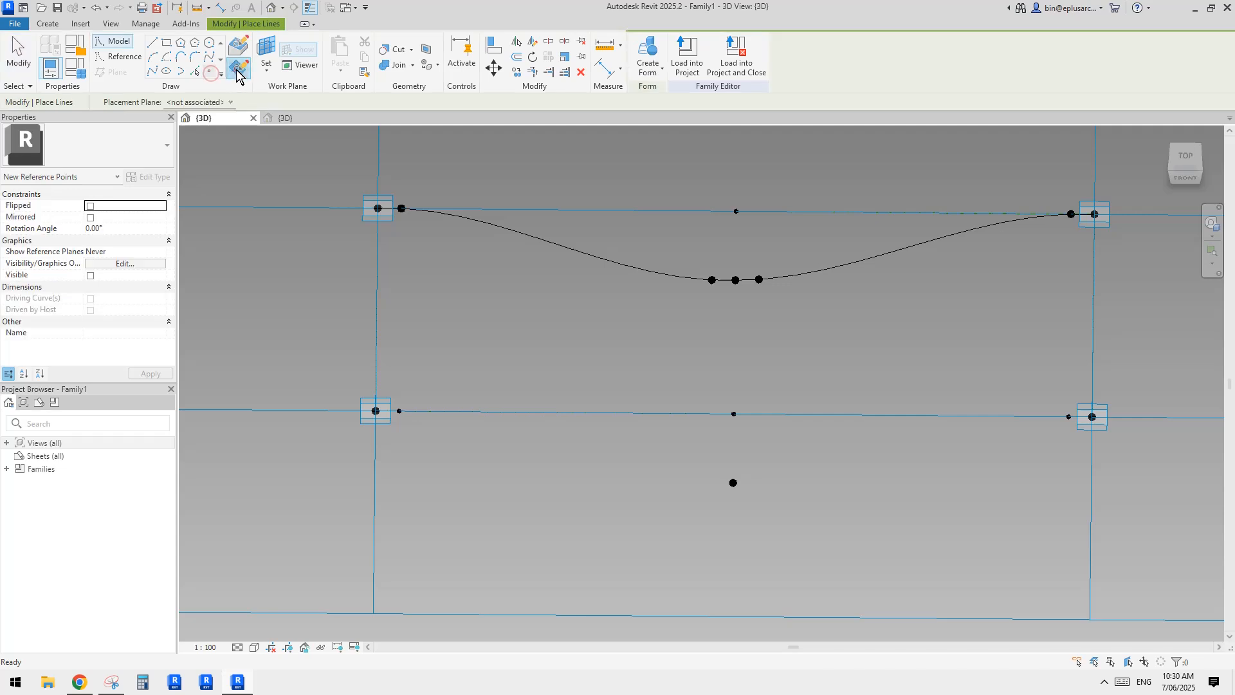
pyautogui.moveTo(499, 256)
pyautogui.keyDown('shift'); pyautogui.mouseDown(button='middle')
pyautogui.moveTo(860, 378)
pyautogui.moveTo(690, 411)
pyautogui.mouseUp(button='middle'); pyautogui.keyUp('shift')
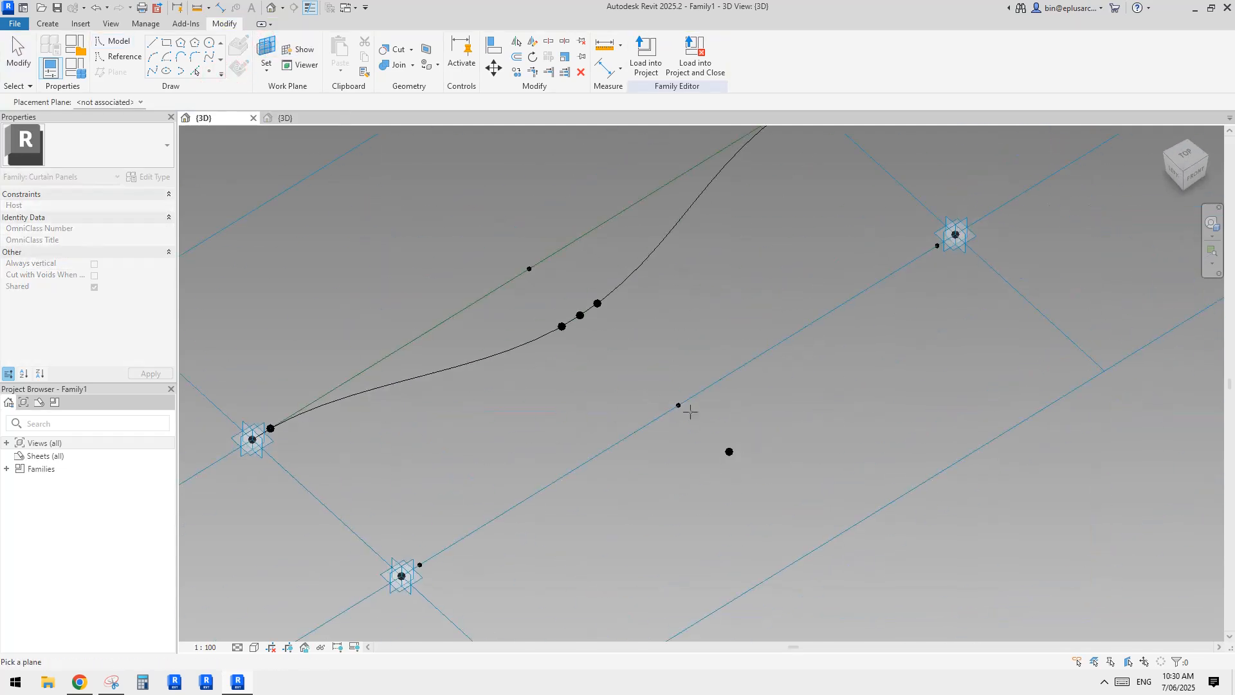
pyautogui.click(726, 451)
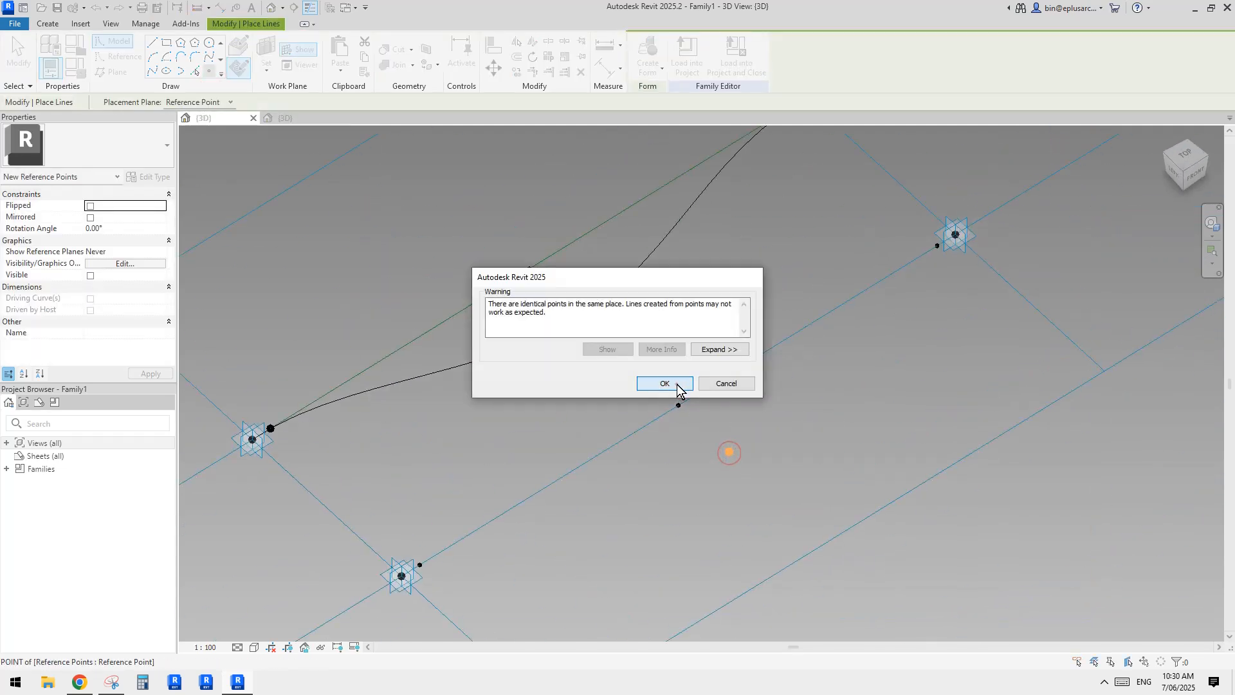
pyautogui.click(664, 384)
pyautogui.click(729, 453)
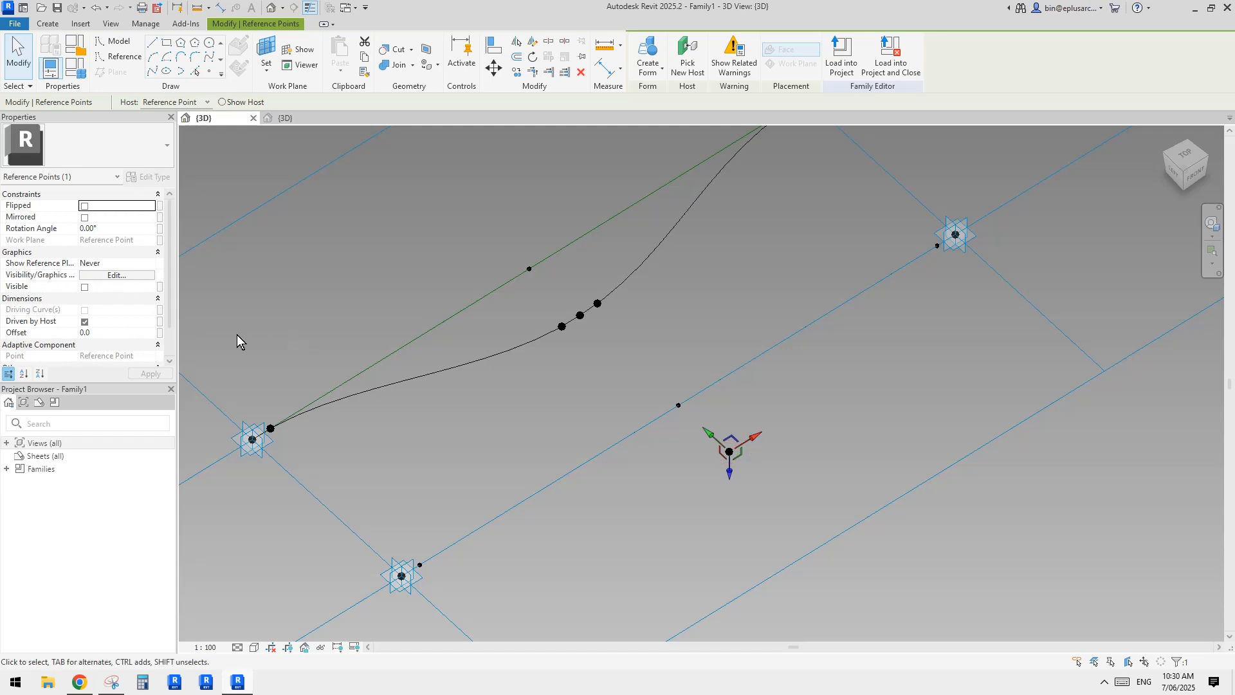
pyautogui.click(134, 332)
pyautogui.write('100')
pyautogui.press('Return')
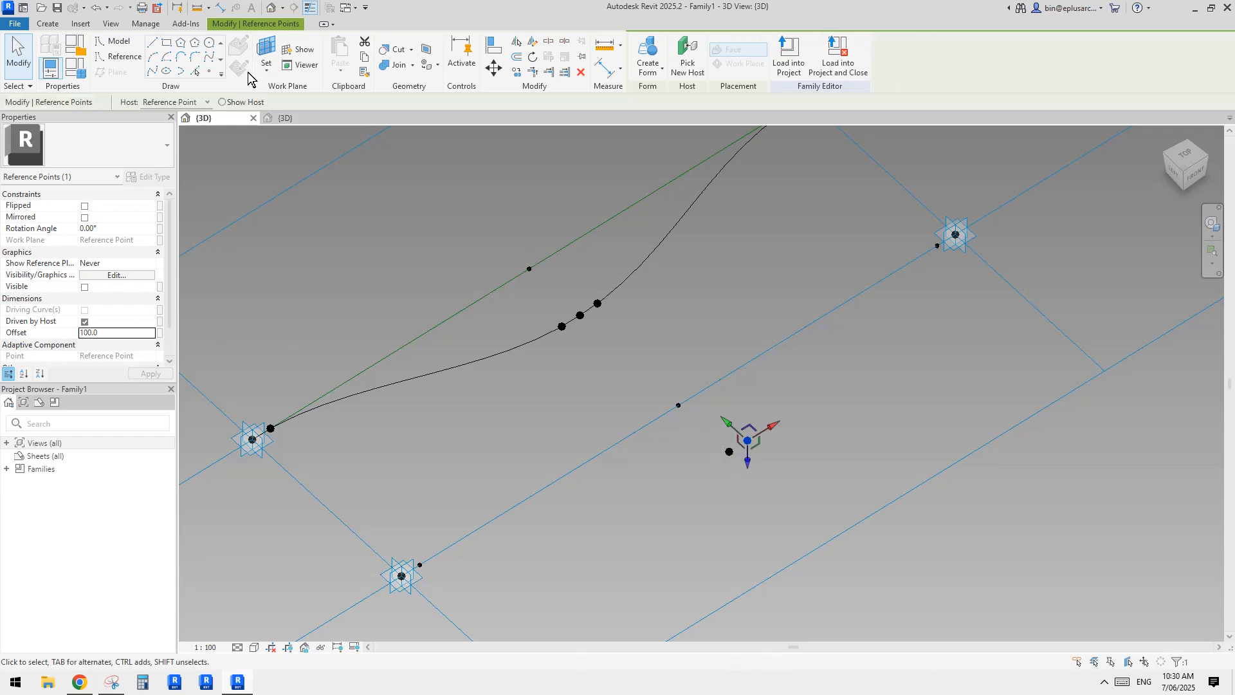
# - Place another reference point hosted on the front offset middle point and give it a negative offset toward the panel's left end
pyautogui.click(265, 52)
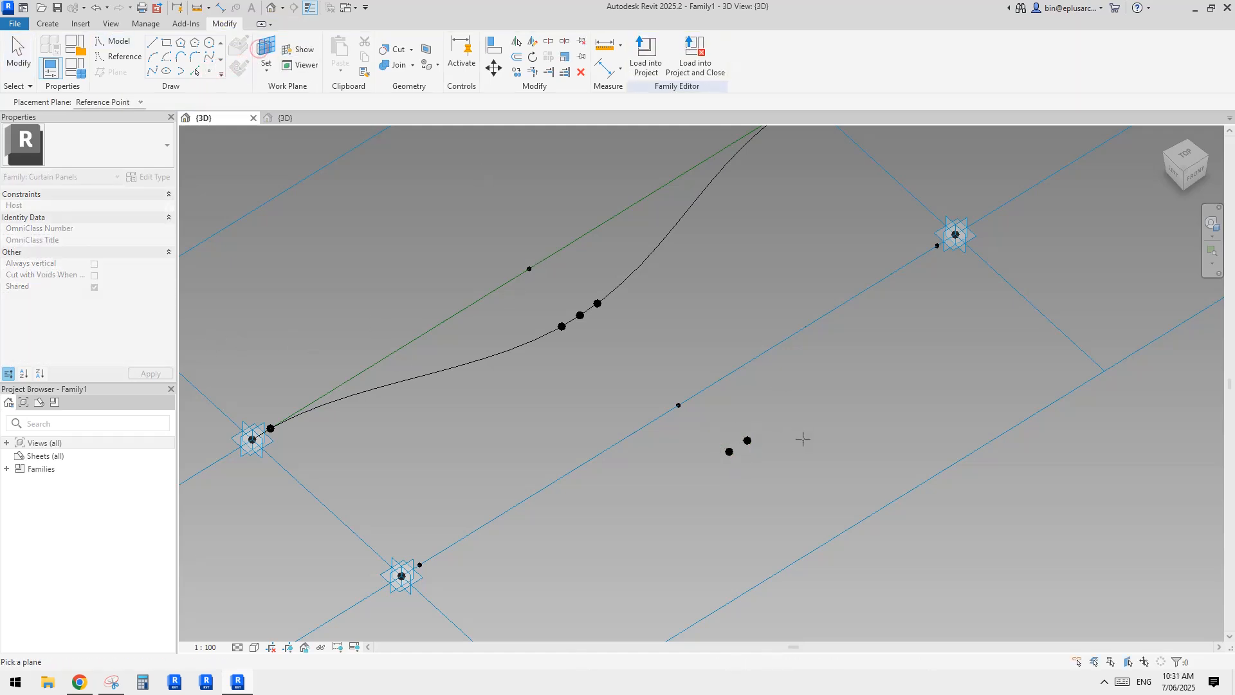
pyautogui.click(730, 451)
pyautogui.click(731, 450)
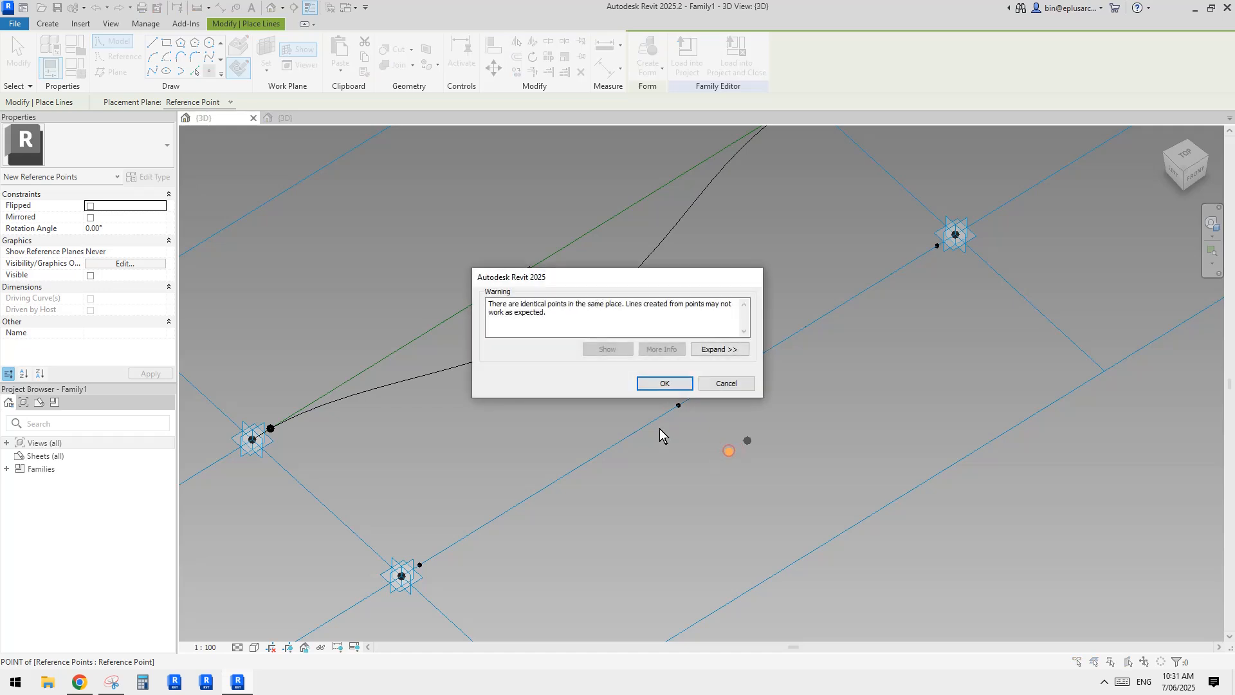
pyautogui.click(655, 383)
pyautogui.press('Escape')
pyautogui.click(729, 451)
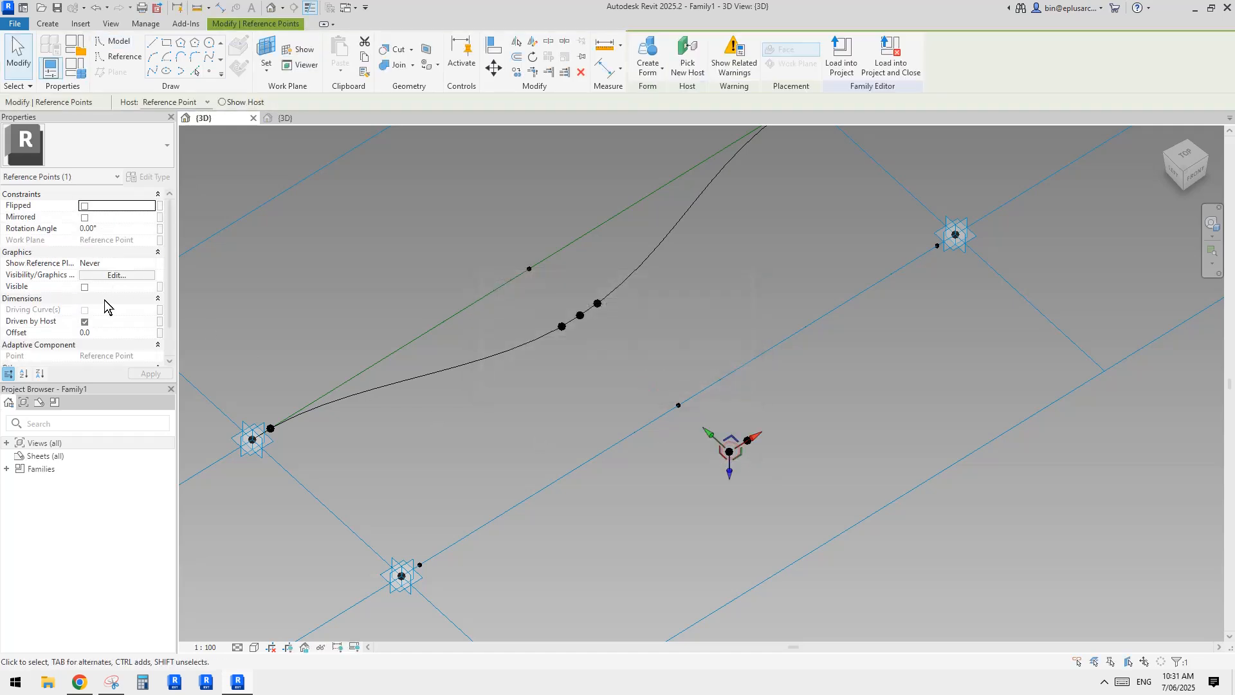
pyautogui.click(115, 333)
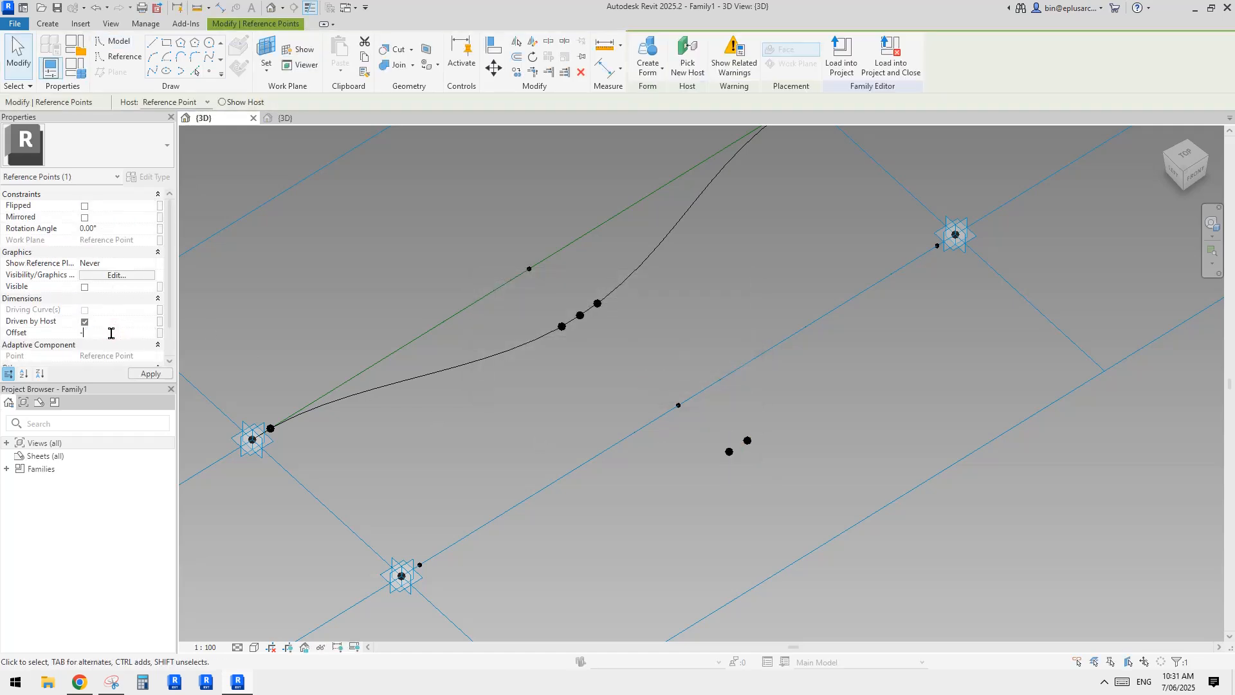
# - Draw a spline through the front offset middle points and the front edge's left corner points
pyautogui.moveTo(720, 422); pyautogui.dragTo(773, 290, button='middle')
pyautogui.moveTo(738, 309); pyautogui.dragTo(793, 351)
pyautogui.keyDown('ctrl'); pyautogui.moveTo(332, 409); pyautogui.dragTo(504, 491); pyautogui.keyUp('ctrl')
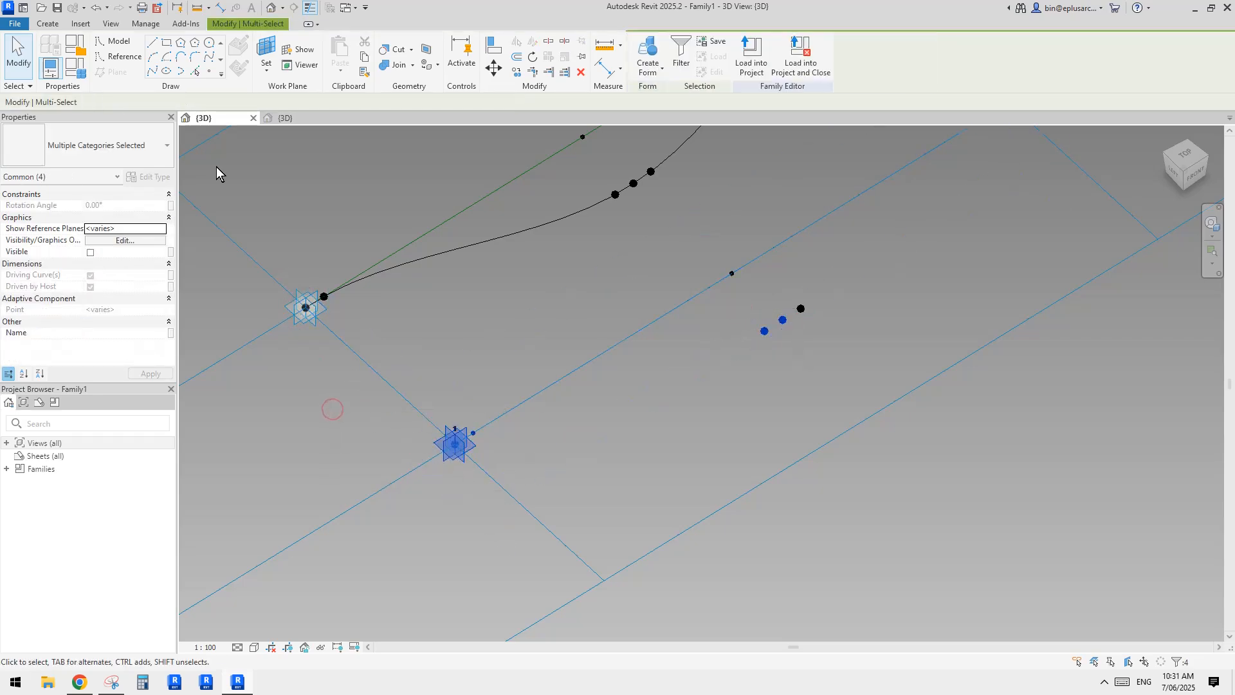
pyautogui.click(154, 70)
# - Try to draw a spline from the front offset middle points to only the inner point near the right corner
pyautogui.moveTo(763, 238); pyautogui.dragTo(701, 288, button='middle')
pyautogui.moveTo(712, 334); pyautogui.dragTo(765, 387)
pyautogui.moveTo(876, 178); pyautogui.dragTo(851, 236, button='middle')
pyautogui.keyDown('ctrl'); pyautogui.moveTo(954, 251); pyautogui.dragTo(954, 251); pyautogui.keyUp('ctrl')
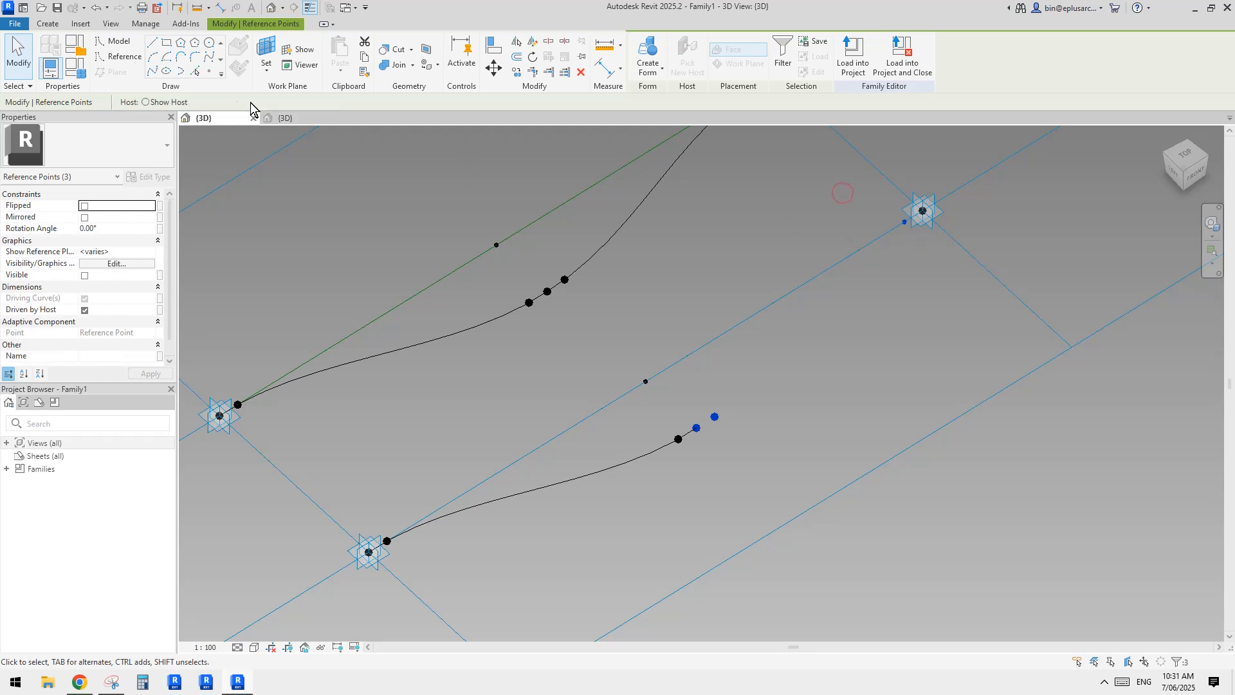
pyautogui.click(157, 71)
pyautogui.keyDown('shift'); pyautogui.moveTo(789, 288); pyautogui.dragTo(795, 296, button='middle'); pyautogui.keyUp('shift')
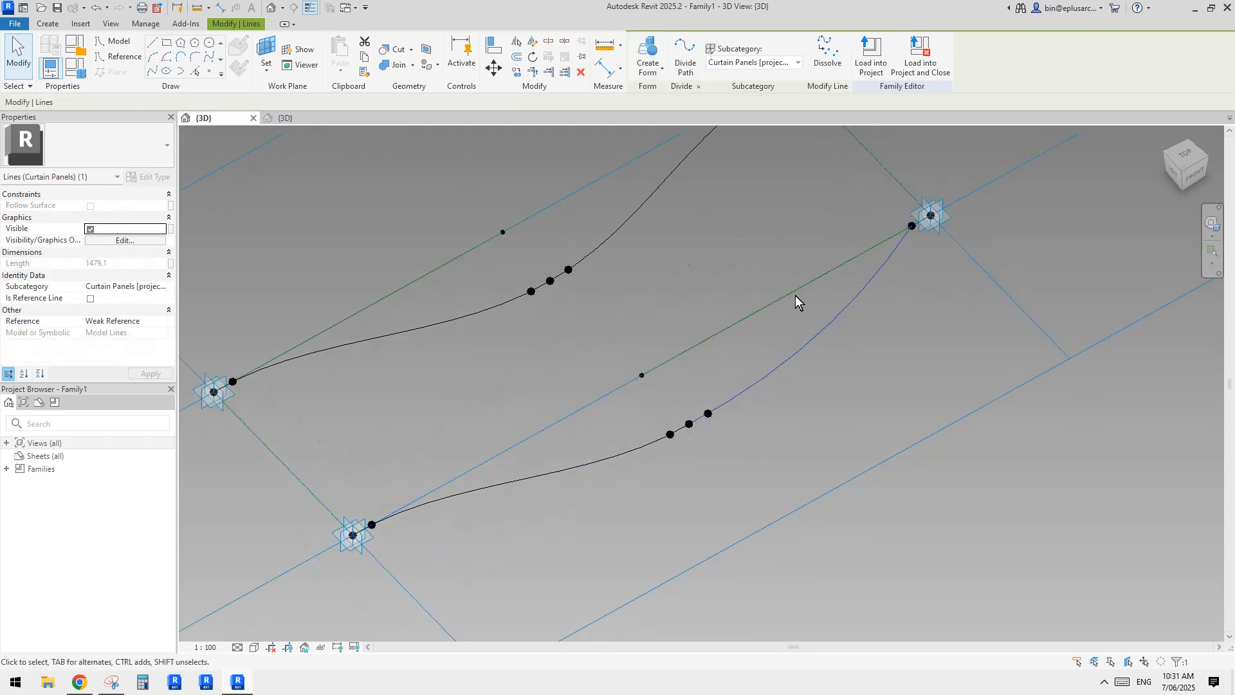
pyautogui.press('Escape')
# - Draw the second front spline through the offset middle points and both points at the front edge's right corner
pyautogui.moveTo(682, 397); pyautogui.dragTo(737, 443)
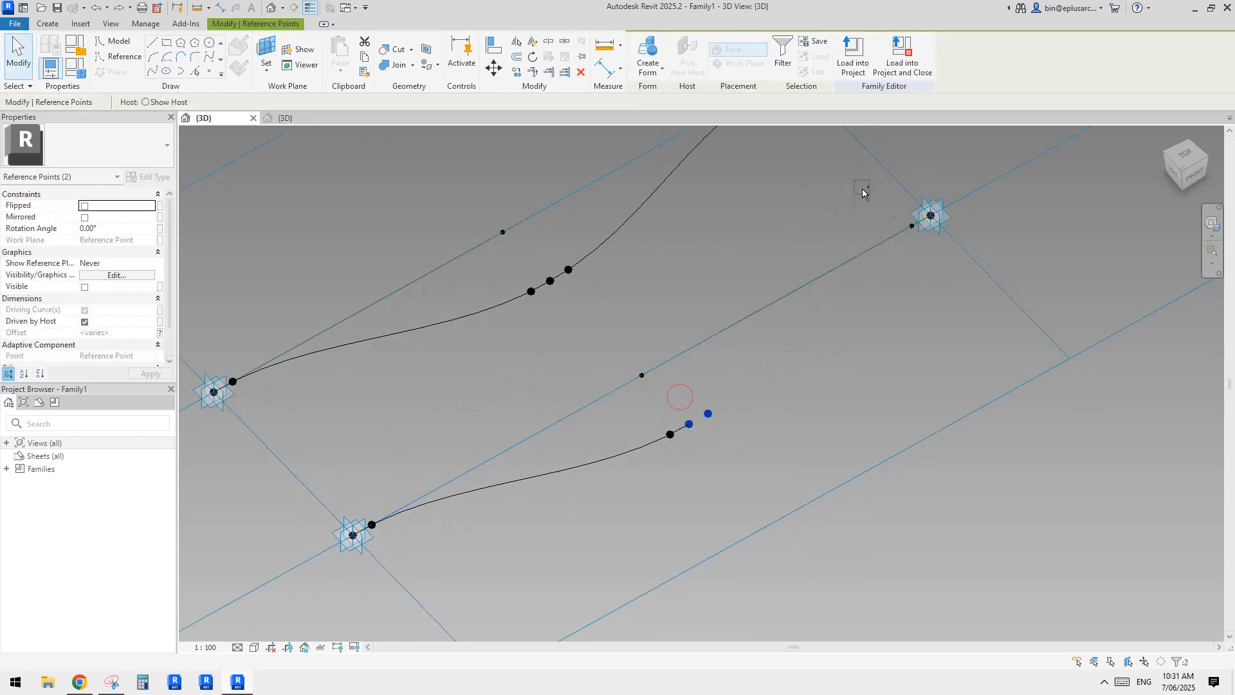
pyautogui.keyDown('ctrl'); pyautogui.moveTo(853, 180); pyautogui.dragTo(966, 254); pyautogui.keyUp('ctrl')
pyautogui.click(153, 70)
pyautogui.moveTo(759, 315)
pyautogui.keyDown('shift'); pyautogui.mouseDown(button='middle')
pyautogui.moveTo(781, 328)
pyautogui.moveTo(650, 350)
pyautogui.moveTo(890, 330)
pyautogui.moveTo(820, 314)
pyautogui.moveTo(843, 312)
pyautogui.mouseUp(button='middle'); pyautogui.keyUp('shift')
pyautogui.moveTo(799, 308); pyautogui.dragTo(825, 412, button='middle')
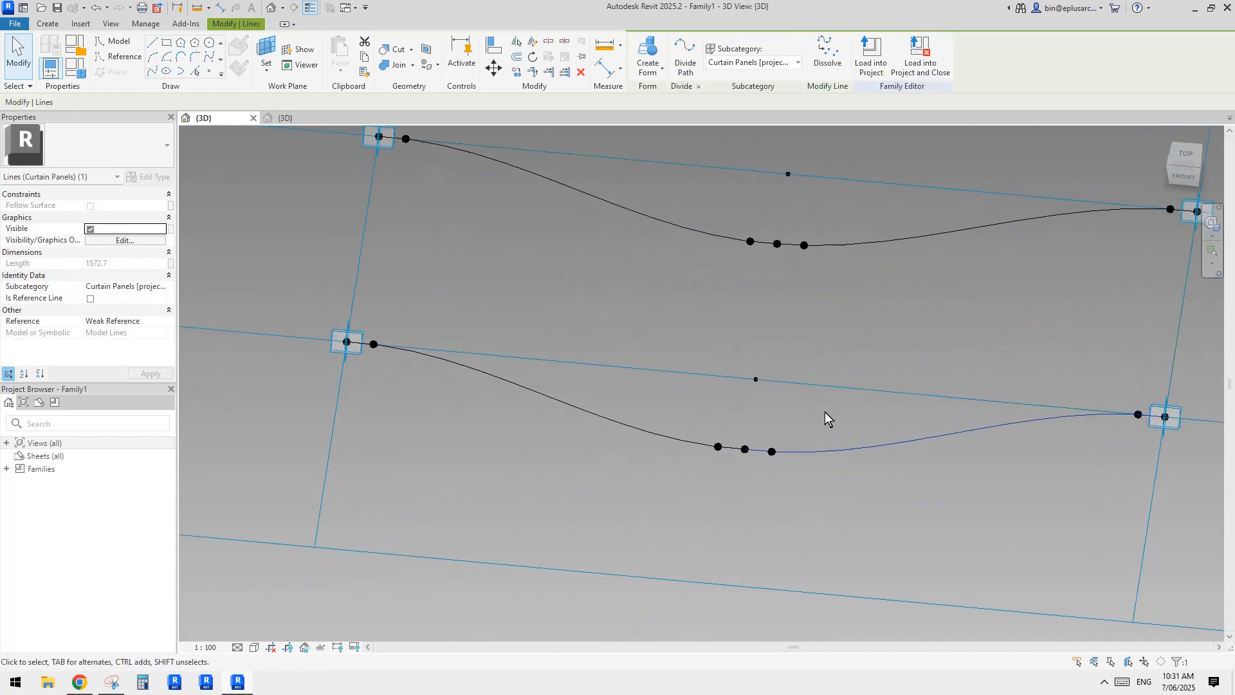
pyautogui.press('Escape')
# - Convert all four front and rear splines into reference lines
pyautogui.press('Tab')
pyautogui.moveTo(895, 442); pyautogui.dragTo(819, 437, button='middle')
pyautogui.click(819, 437)
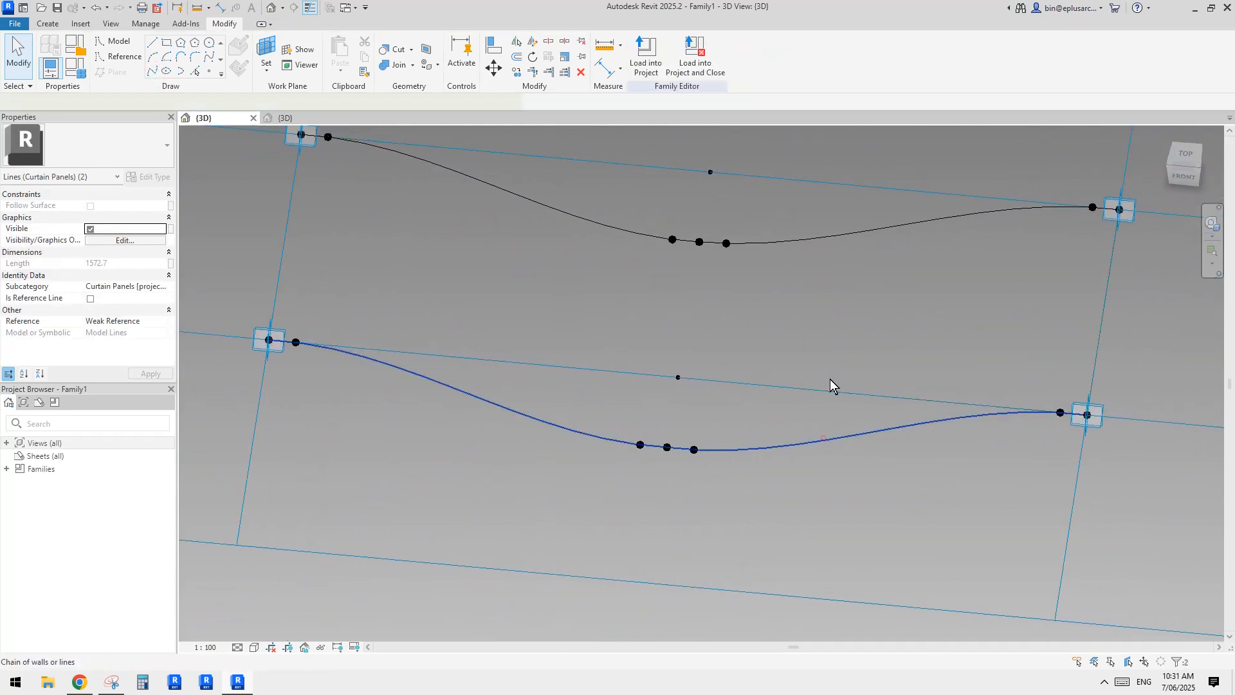
pyautogui.keyDown('ctrl'); pyautogui.click(816, 242); pyautogui.keyUp('ctrl')
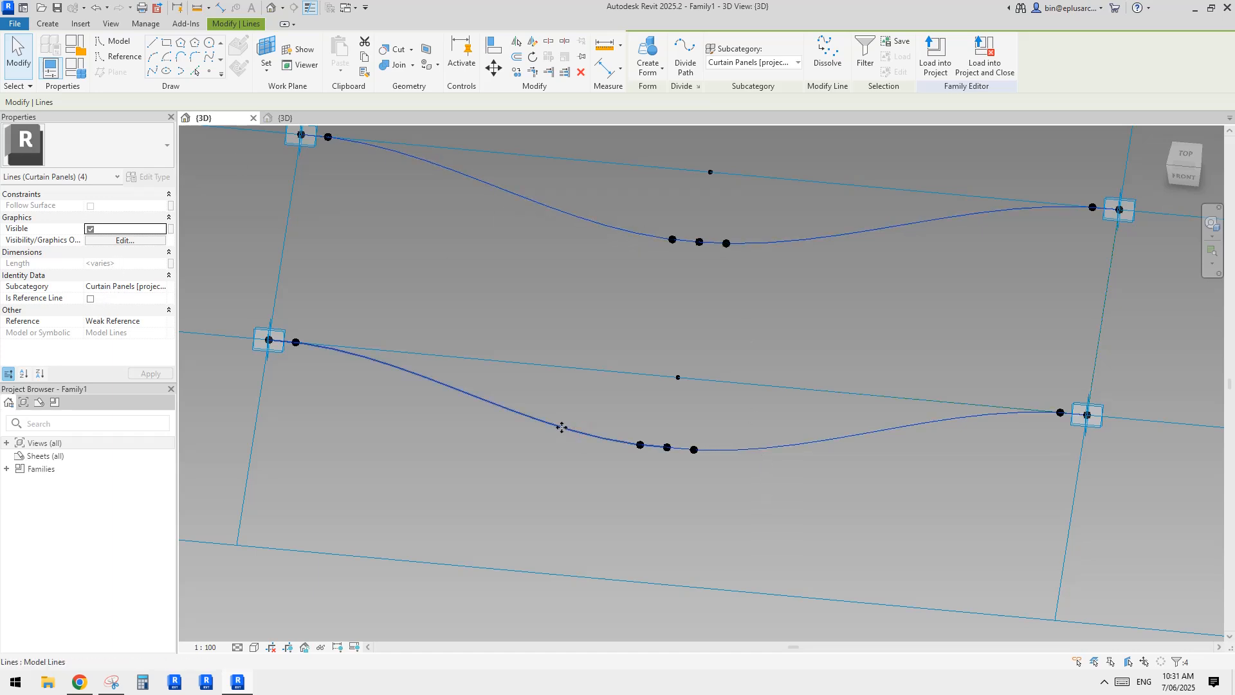
pyautogui.click(518, 294)
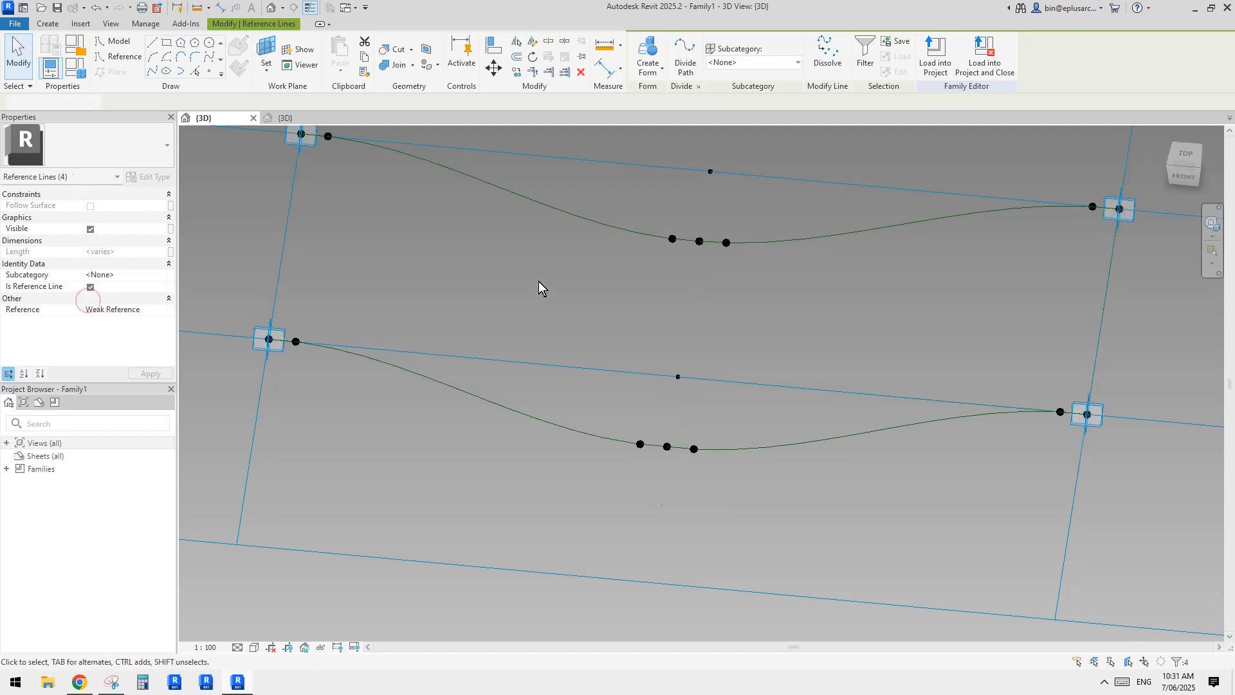
# - Create one form spanning all four front and rear reference curves
pyautogui.click(544, 204)
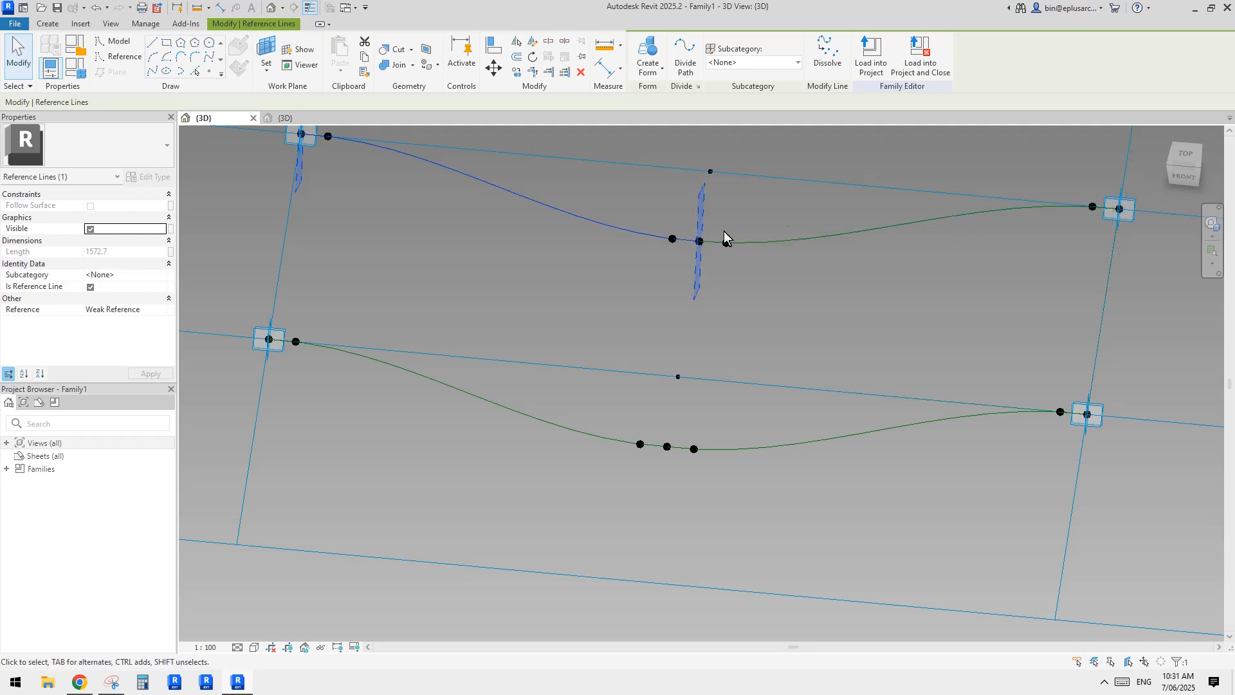
pyautogui.keyDown('ctrl'); pyautogui.click(795, 242); pyautogui.keyUp('ctrl')
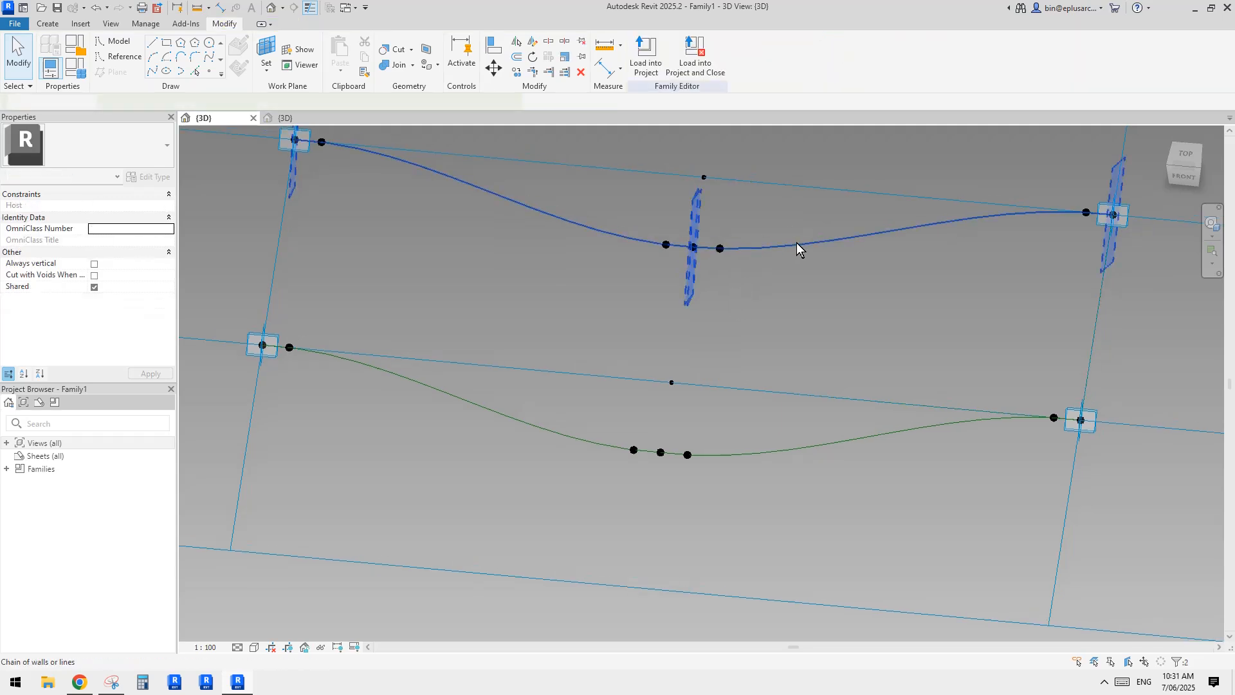
pyautogui.keyDown('ctrl'); pyautogui.click(835, 440); pyautogui.keyUp('ctrl')
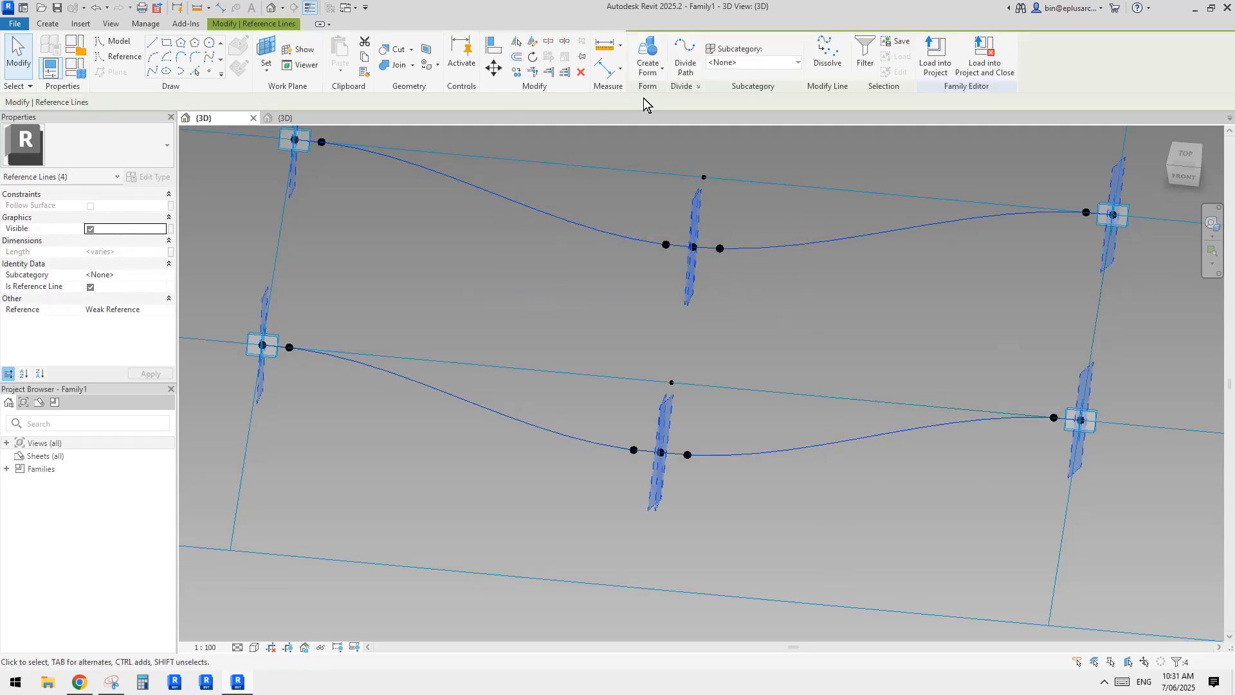
pyautogui.click(650, 63)
pyautogui.scroll(-2, 739, 306)
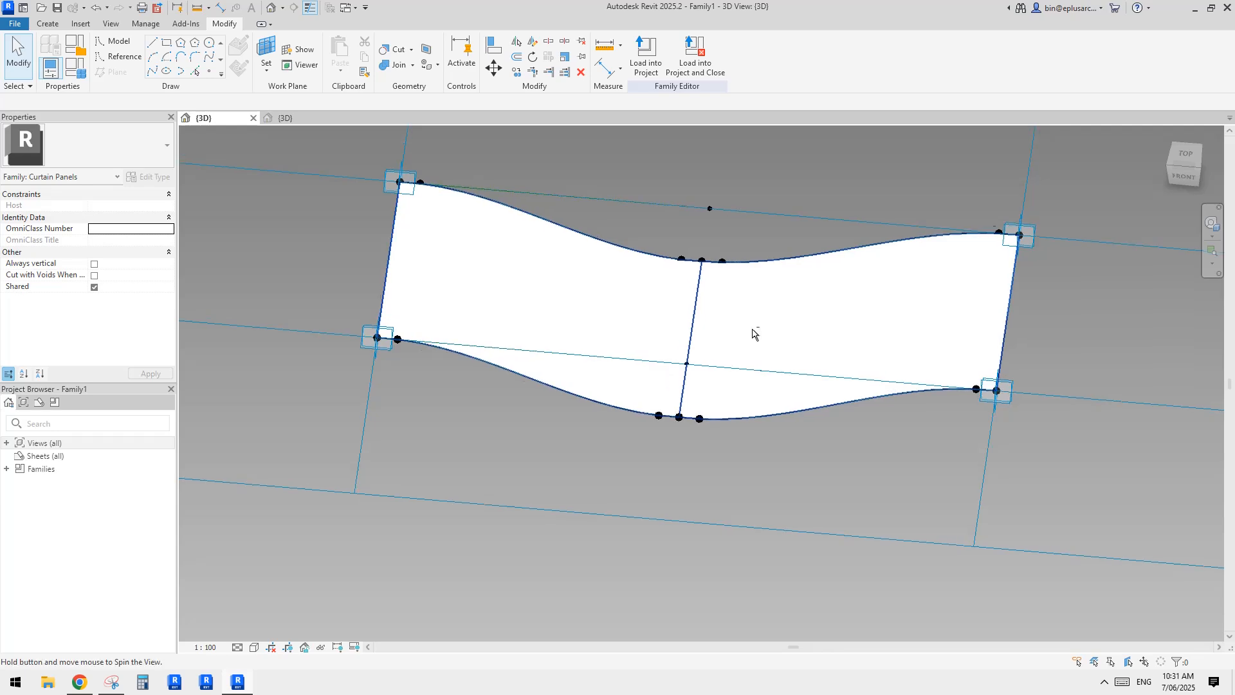
pyautogui.keyDown('shift'); pyautogui.moveTo(755, 334); pyautogui.dragTo(838, 361, button='middle'); pyautogui.keyUp('shift')
# - Delete the form that spans the full width of the panel
pyautogui.click(799, 332)
pyautogui.keyDown('shift'); pyautogui.moveTo(774, 387); pyautogui.dragTo(740, 403, button='middle'); pyautogui.keyUp('shift')
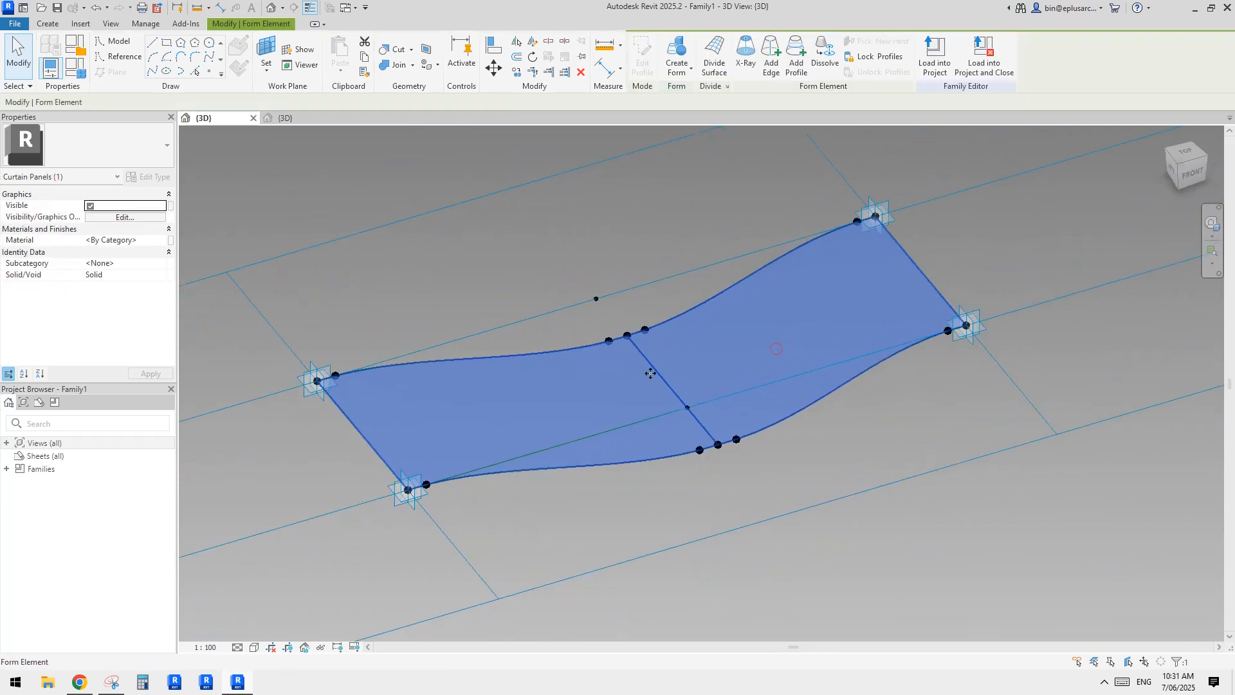
pyautogui.keyDown('shift'); pyautogui.moveTo(650, 373); pyautogui.dragTo(733, 339, button='middle'); pyautogui.keyUp('shift')
pyautogui.press('Delete')
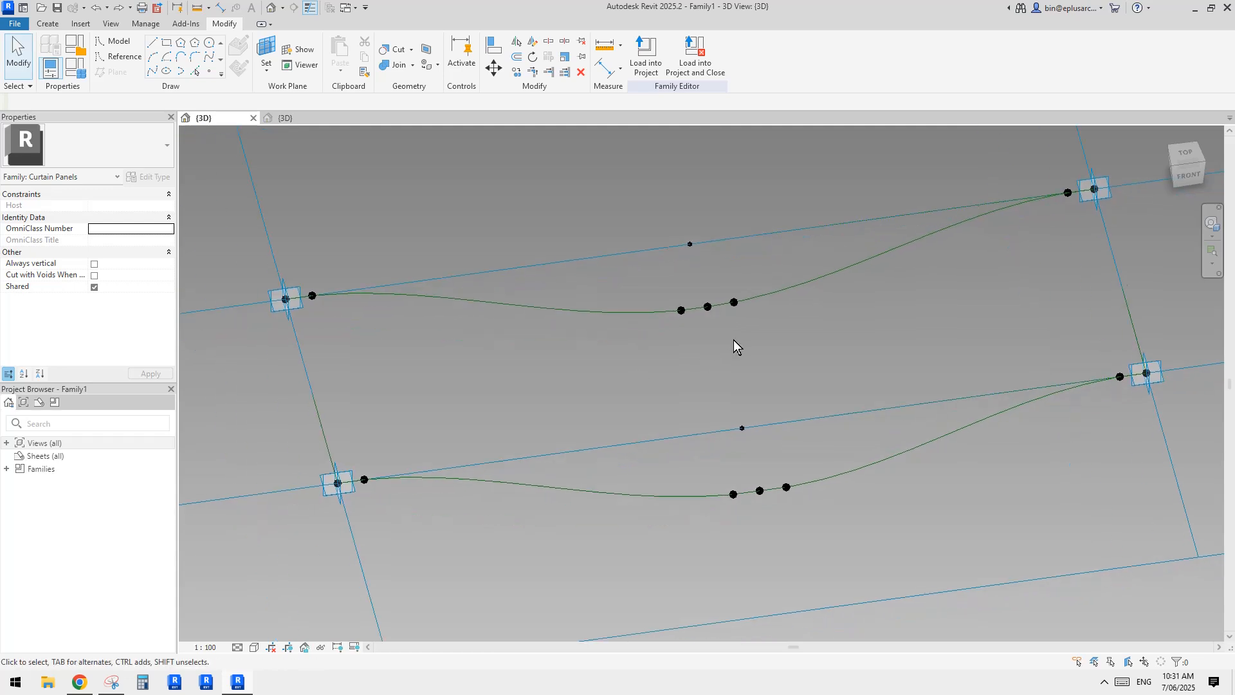
# - Create a form surface between only the left halves of the front and rear reference curves
pyautogui.click(573, 307)
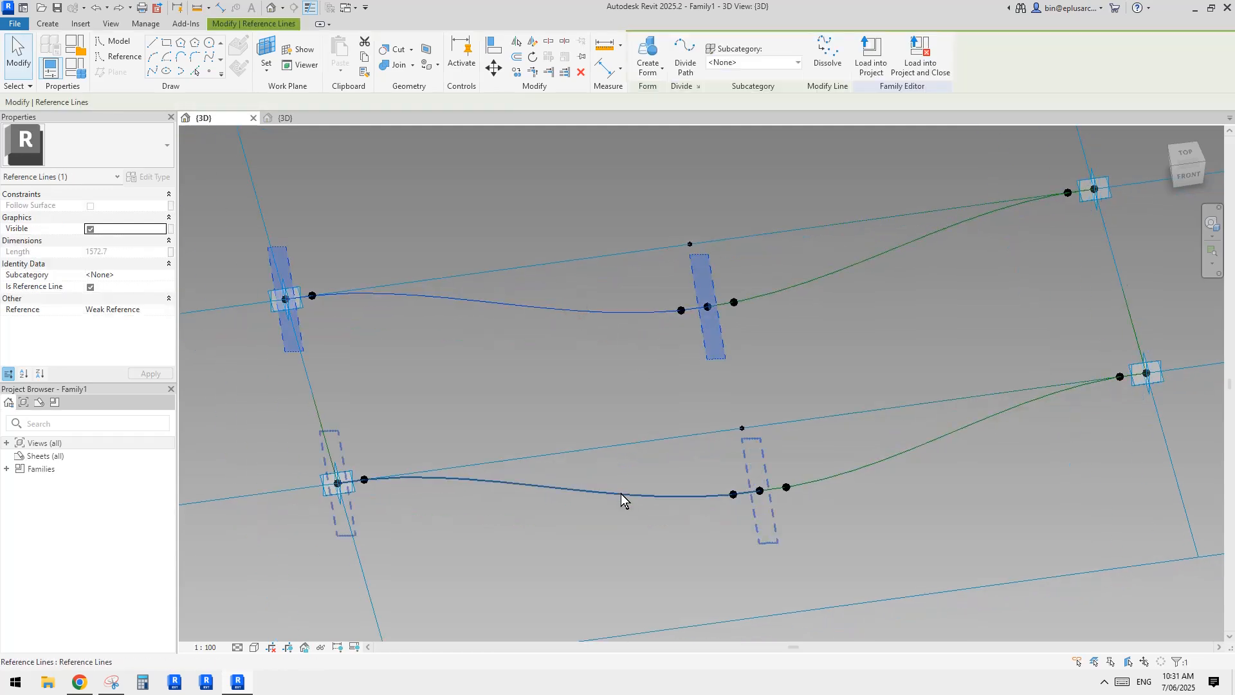
pyautogui.keyDown('ctrl'); pyautogui.click(620, 493); pyautogui.keyUp('ctrl')
pyautogui.moveTo(644, 379); pyautogui.dragTo(642, 388, button='middle')
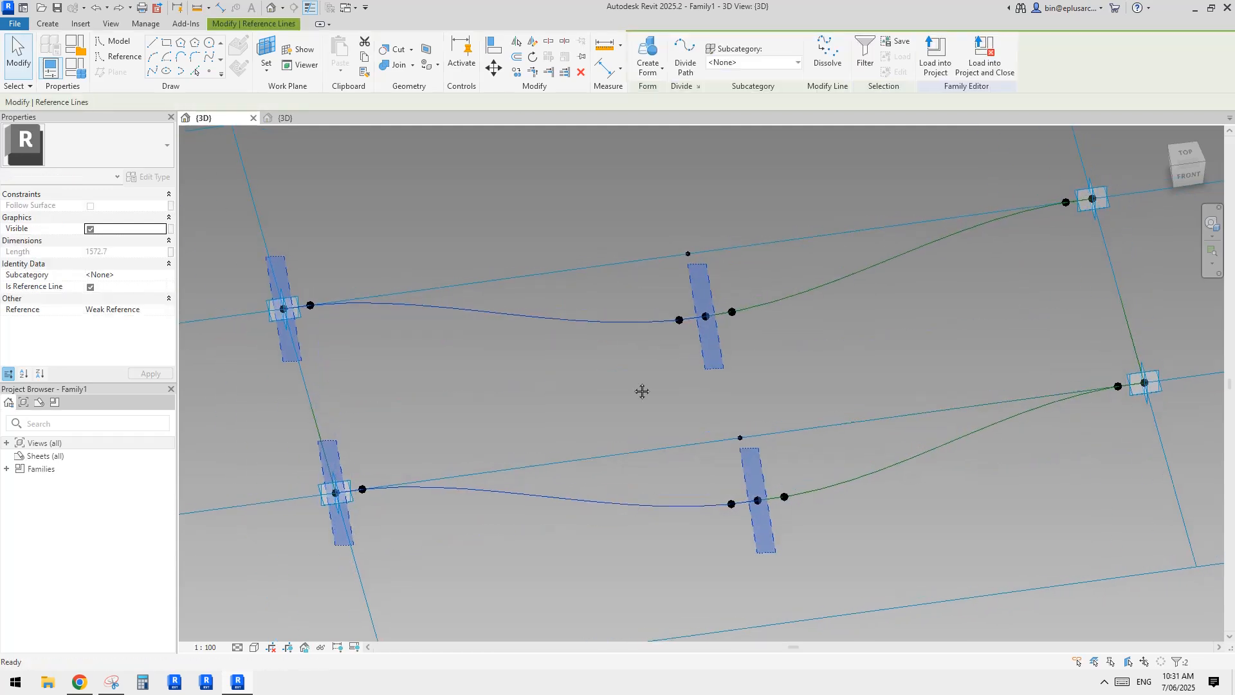
pyautogui.click(642, 52)
pyautogui.click(609, 418)
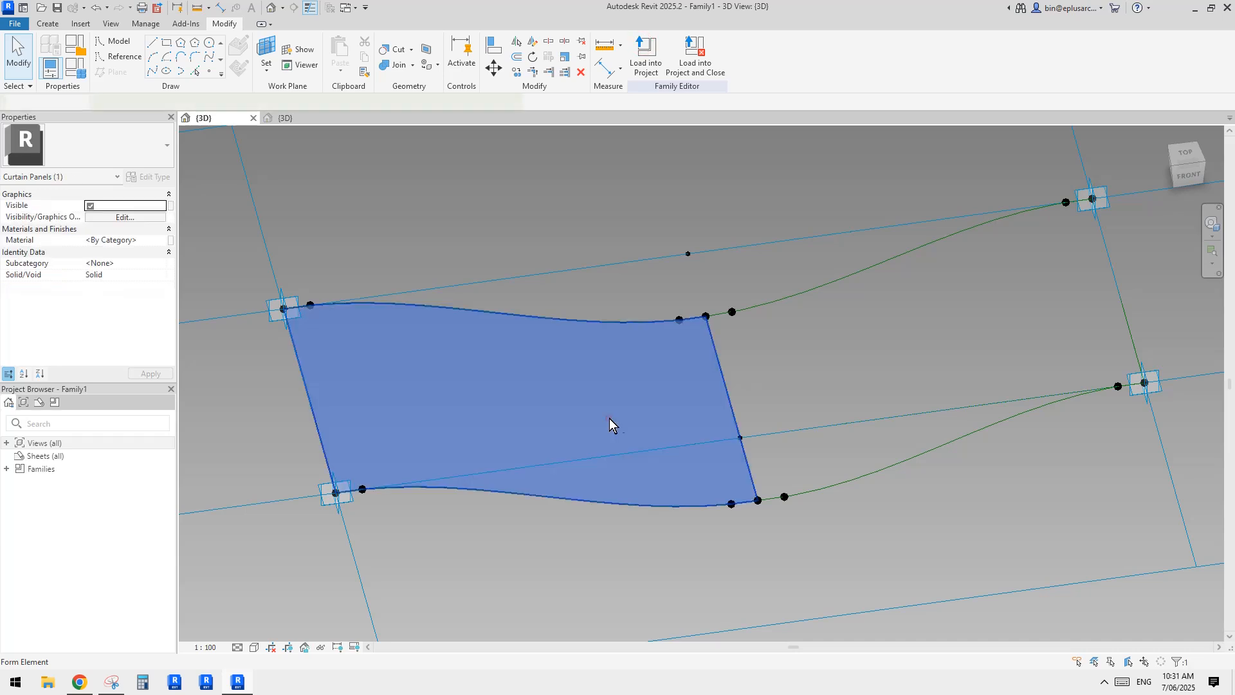
pyautogui.moveTo(673, 382); pyautogui.dragTo(656, 384, button='middle')
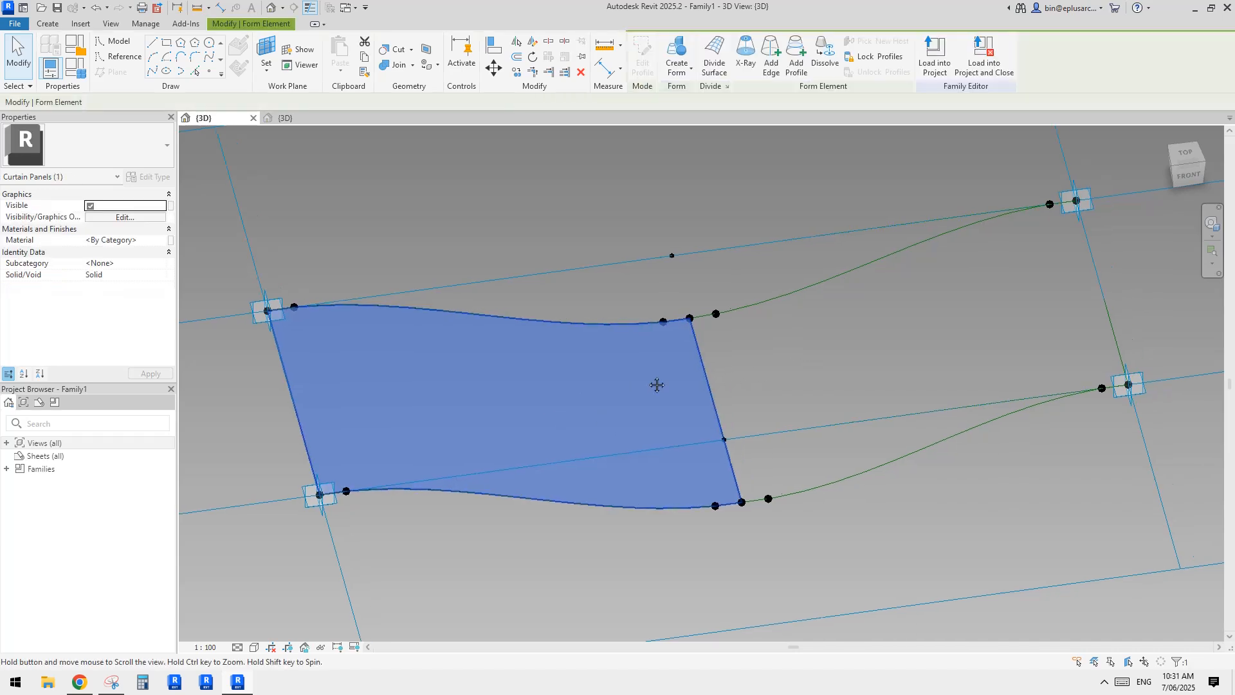
# - Create a second form surface between the right halves of the front and rear reference curves
pyautogui.click(801, 292)
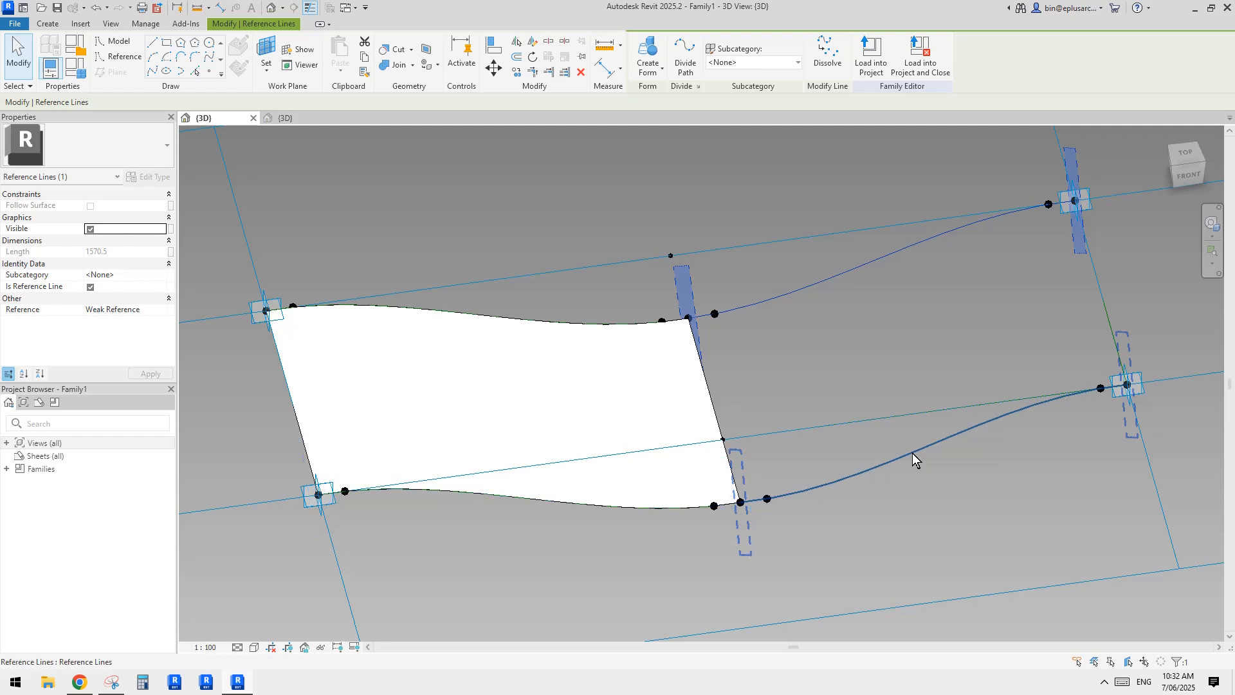
pyautogui.keyDown('ctrl'); pyautogui.click(912, 453); pyautogui.keyUp('ctrl')
pyautogui.click(648, 58)
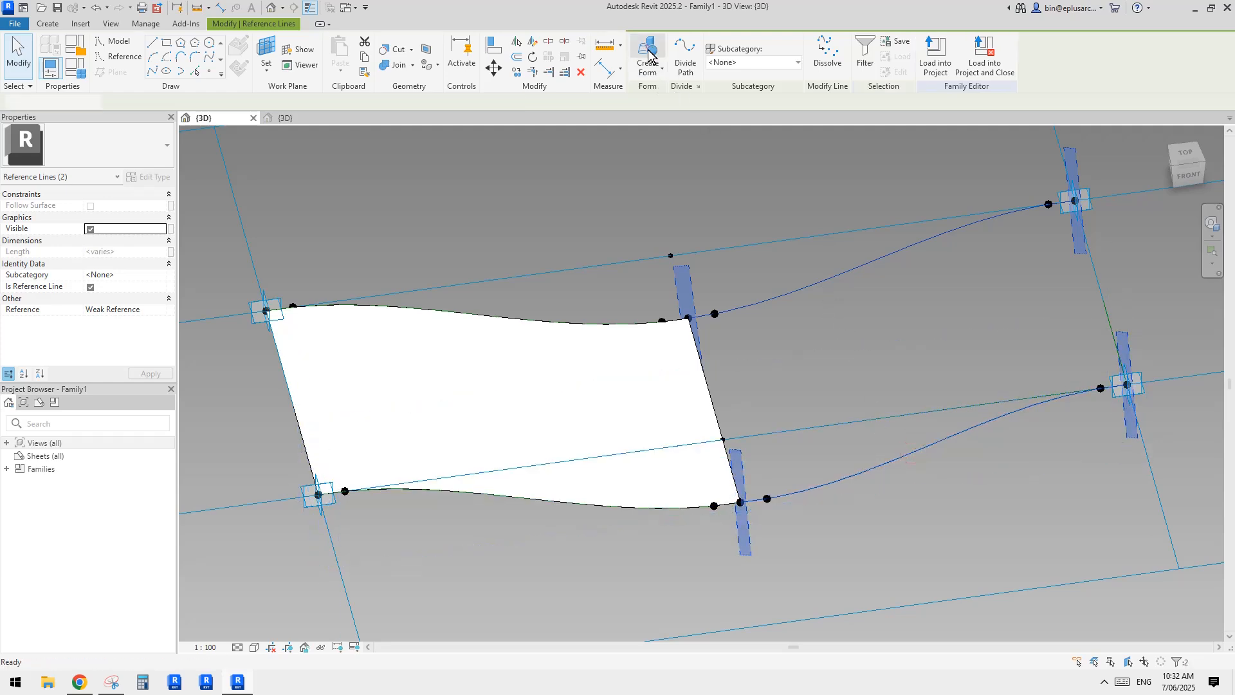
pyautogui.keyDown('shift'); pyautogui.moveTo(818, 374); pyautogui.dragTo(772, 337, button='middle'); pyautogui.keyUp('shift')
pyautogui.click(756, 354)
# - Select both halves of the wavy panel surface together and open the family parameter association for their material
pyautogui.click(643, 350)
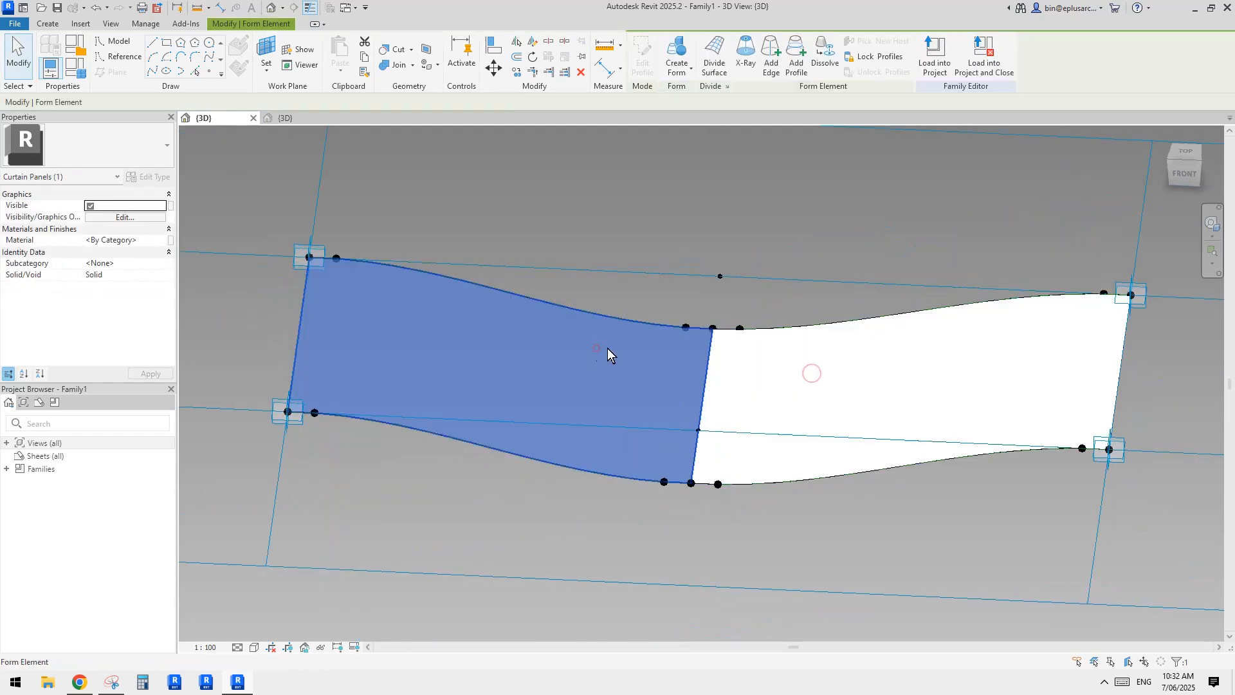
pyautogui.keyDown('shift'); pyautogui.moveTo(727, 380); pyautogui.dragTo(797, 408, button='middle'); pyautogui.keyUp('shift')
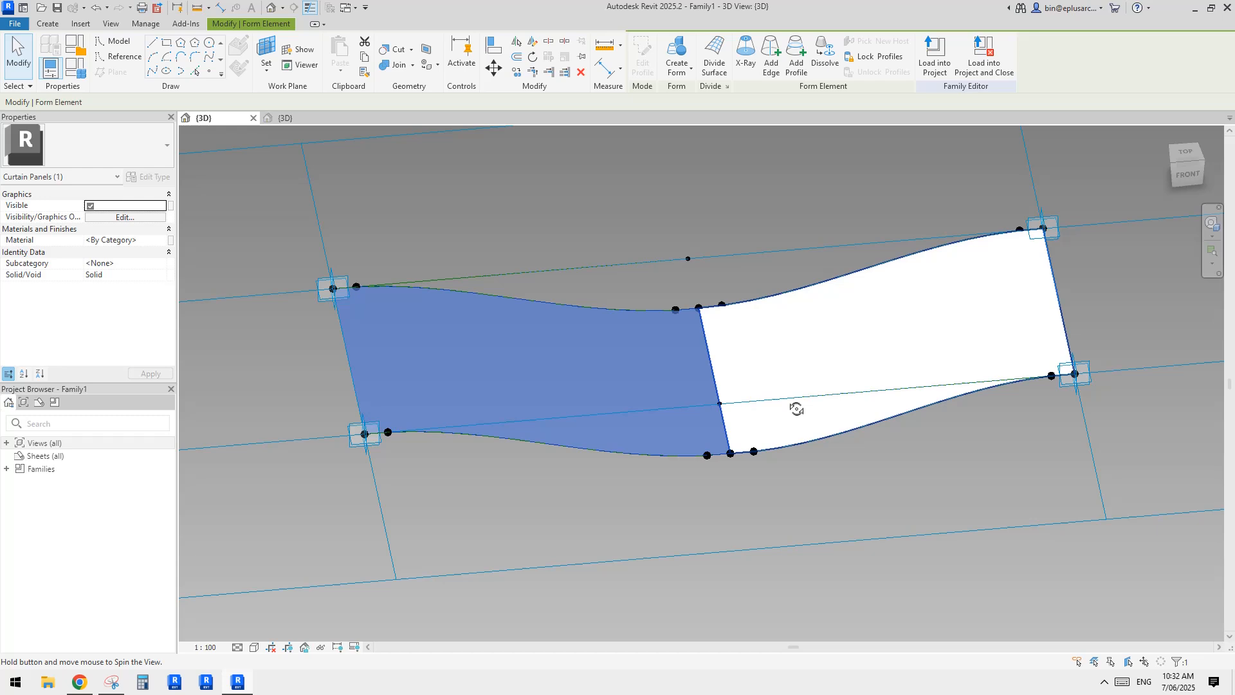
pyautogui.keyDown('ctrl'); pyautogui.click(827, 364); pyautogui.keyUp('ctrl')
pyautogui.keyDown('shift'); pyautogui.moveTo(824, 365); pyautogui.dragTo(759, 384, button='middle'); pyautogui.keyUp('shift')
pyautogui.click(170, 240)
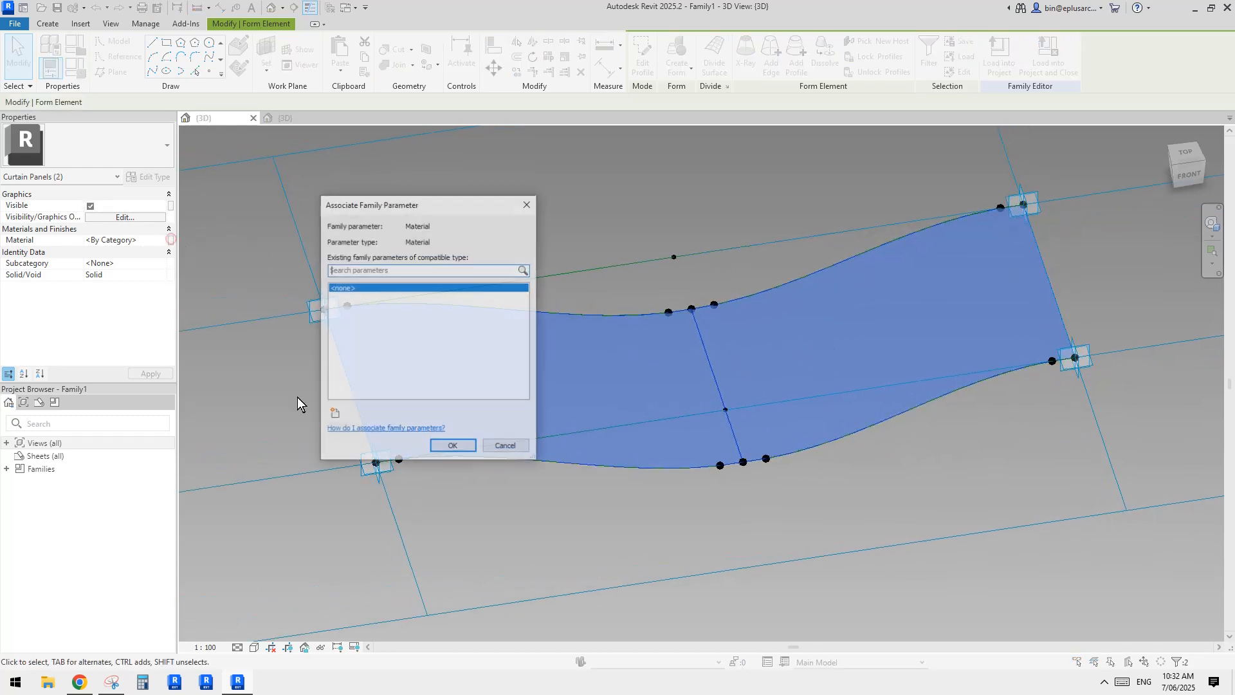
pyautogui.press('Escape')
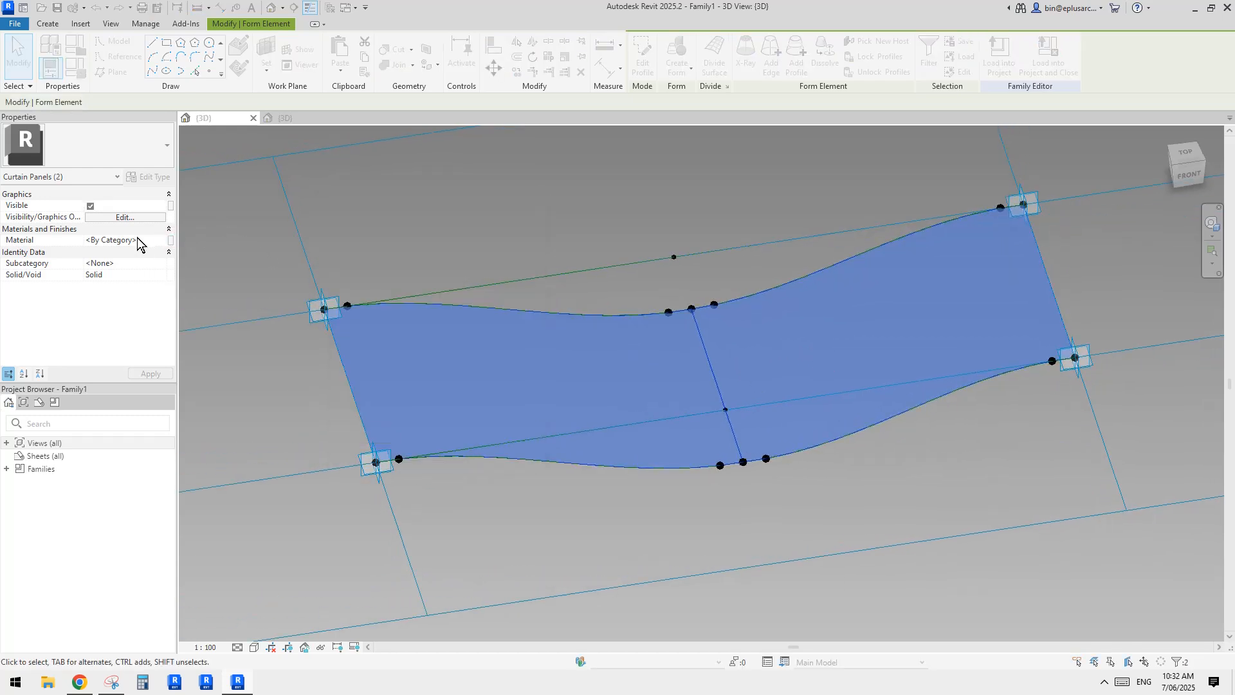
# - Try to assign the Default material to the two selected form elements
pyautogui.click(162, 240)
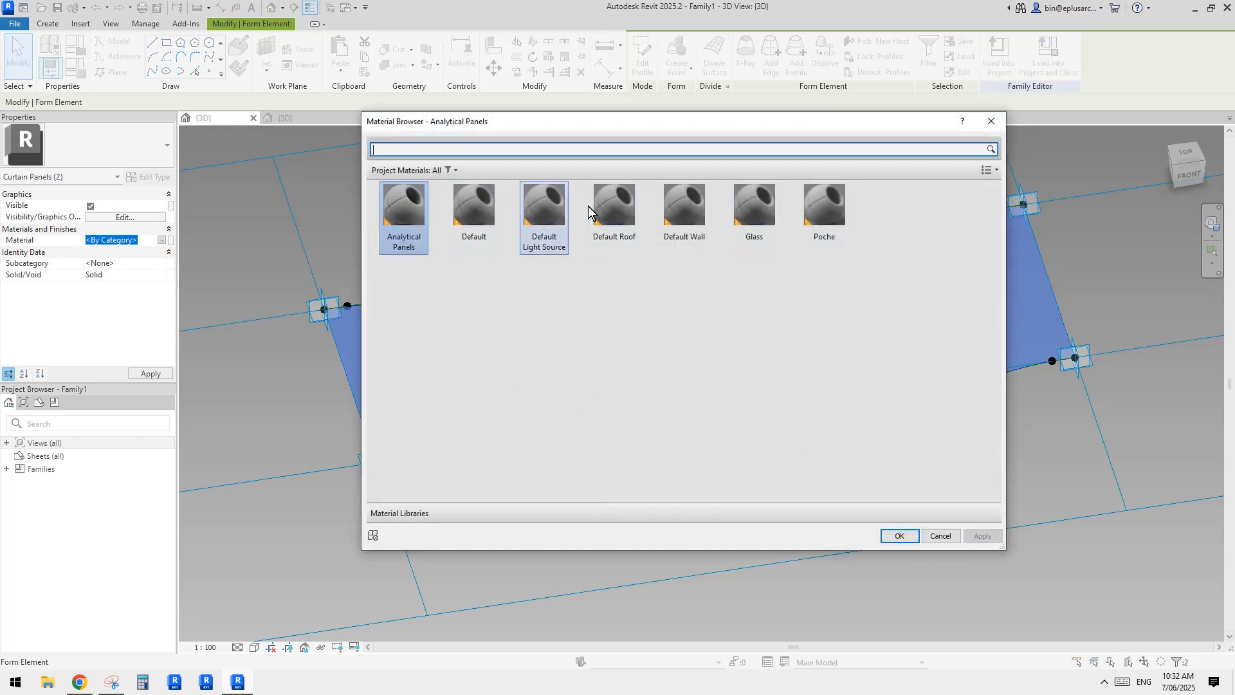
pyautogui.click(465, 206)
pyautogui.click(899, 536)
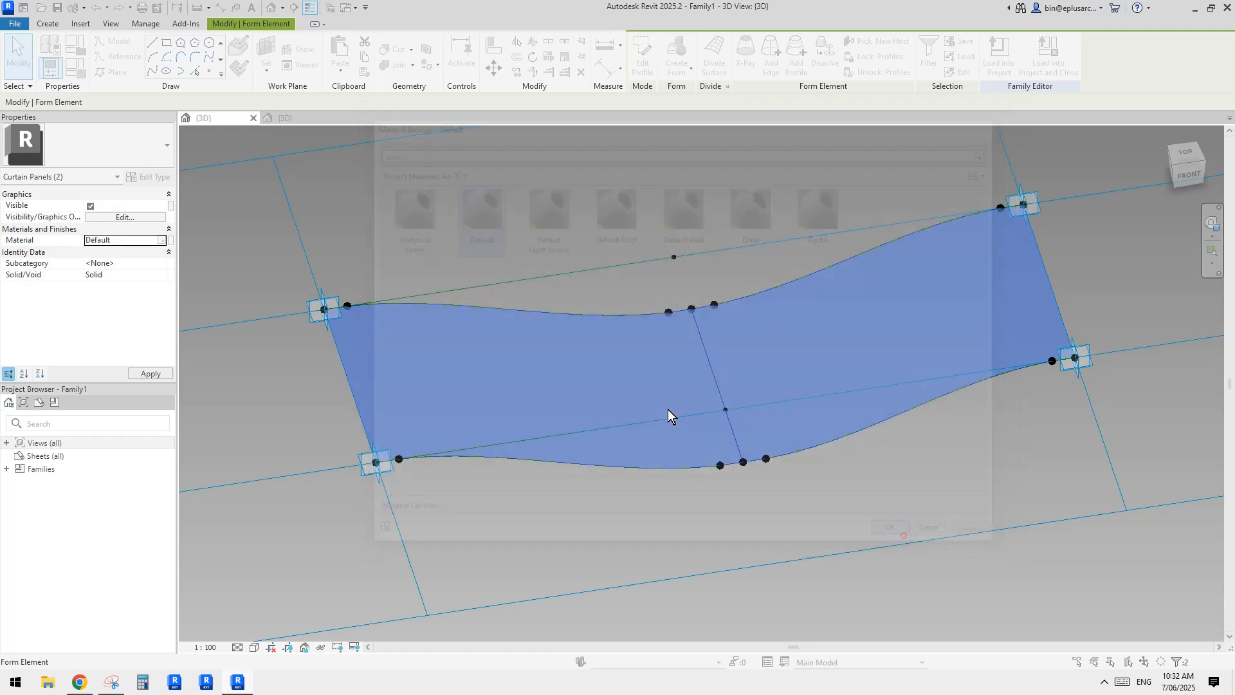
pyautogui.click(161, 240)
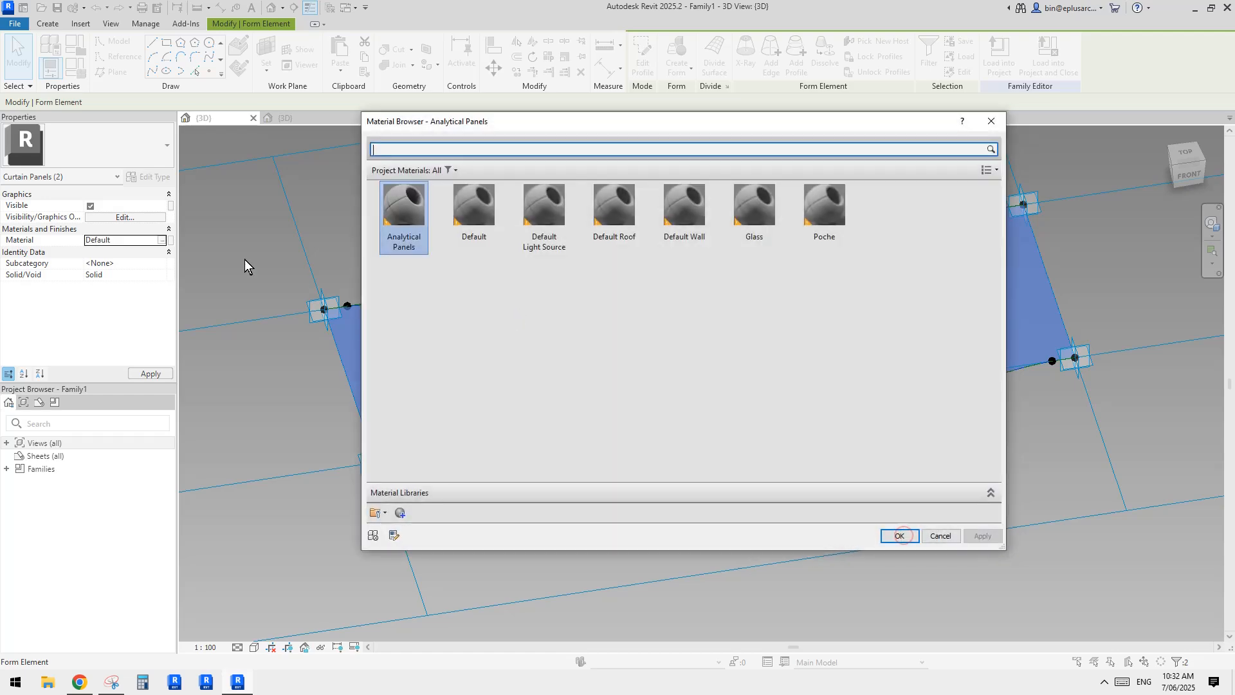
pyautogui.click(994, 122)
# - Assign the Default material to the two selected forms and set its shading color to orange, RGB 255 128 0
pyautogui.click(160, 239)
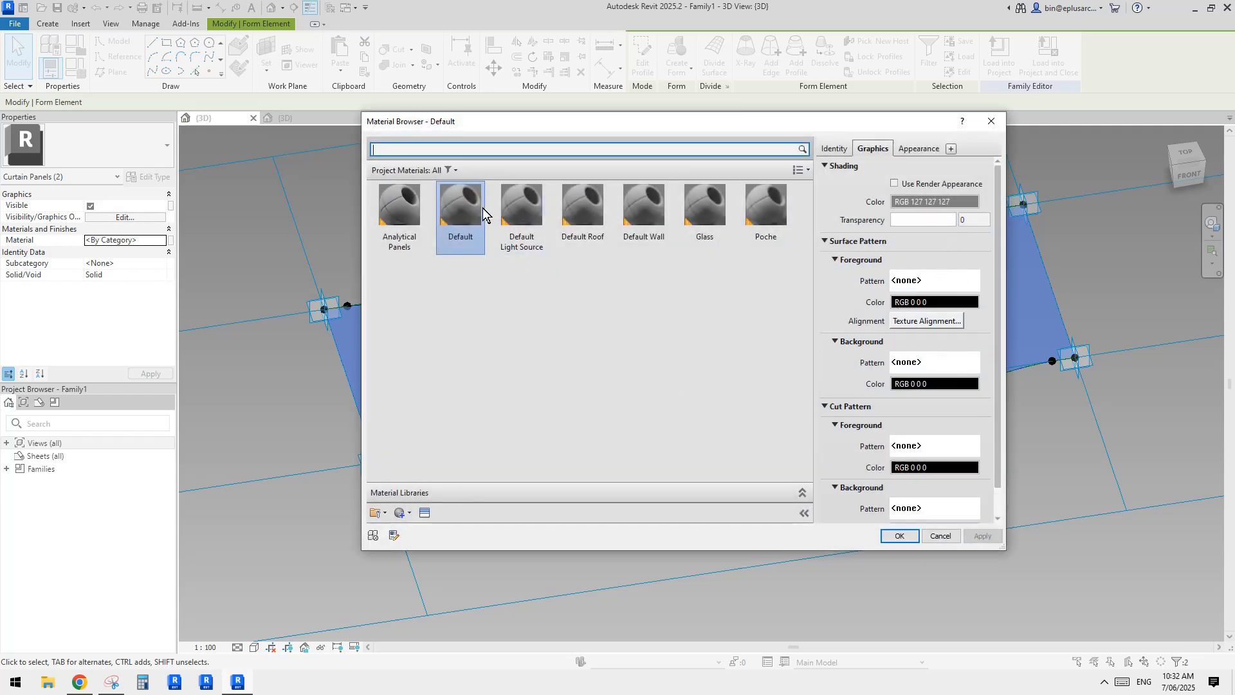
pyautogui.click(944, 204)
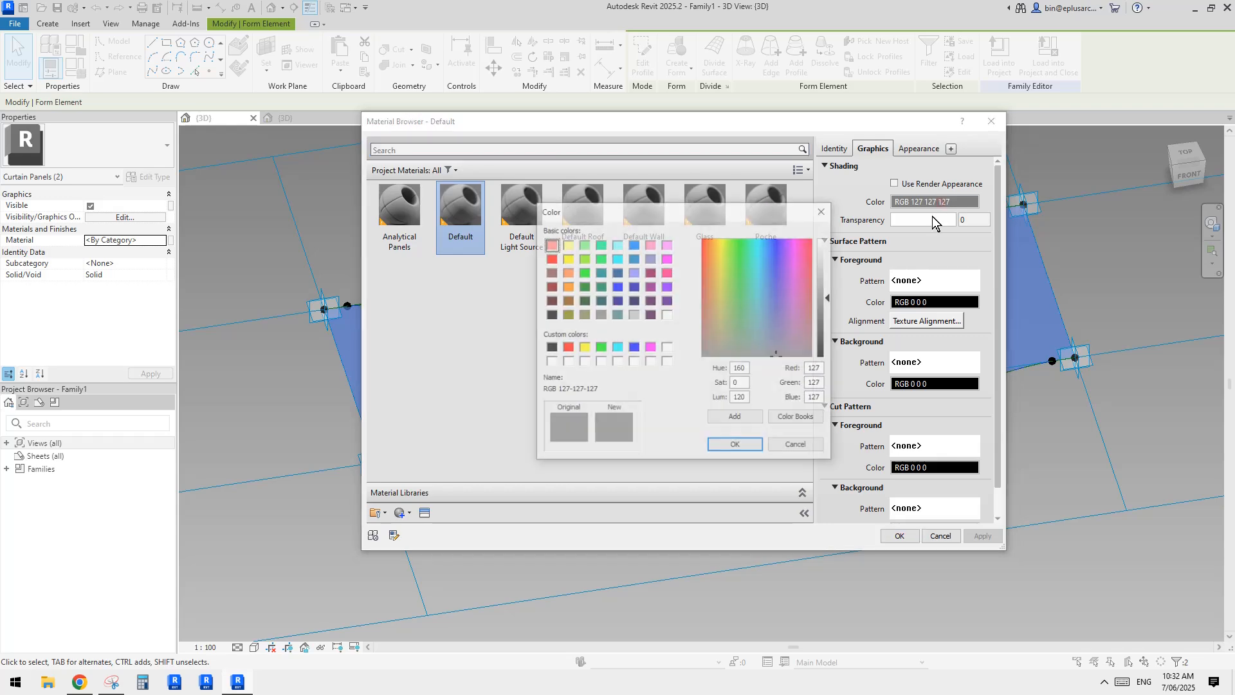
pyautogui.click(566, 286)
pyautogui.click(733, 446)
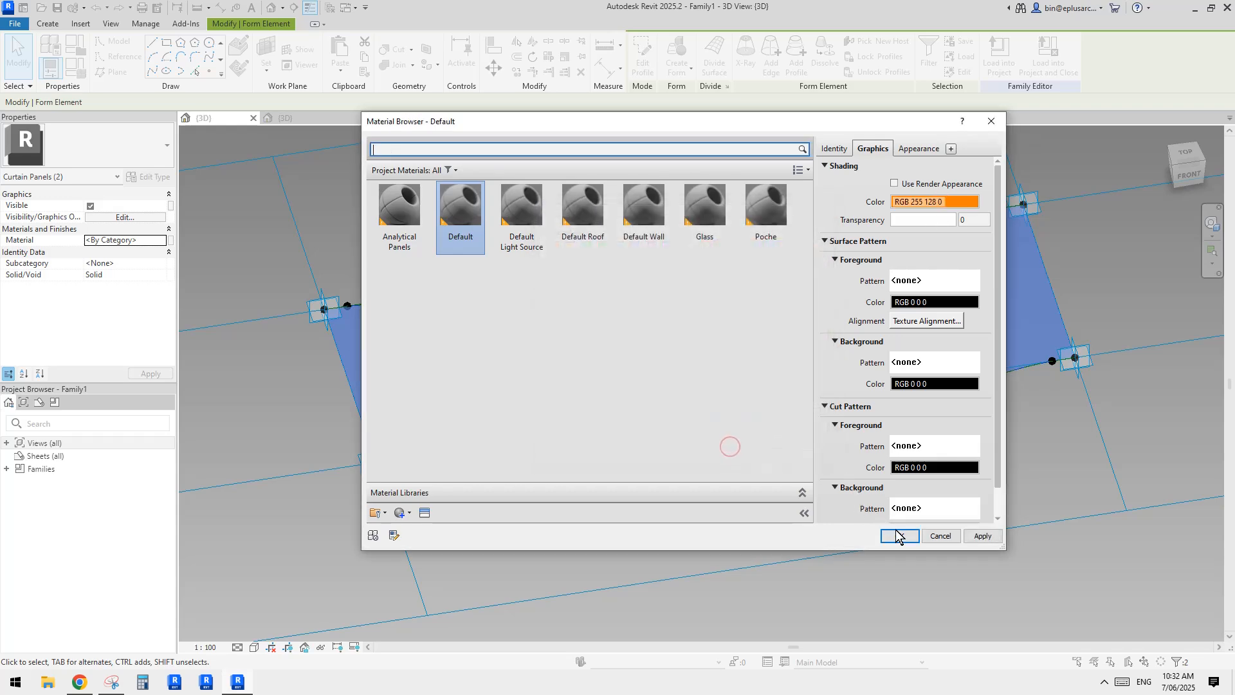
pyautogui.click(898, 535)
pyautogui.click(906, 525)
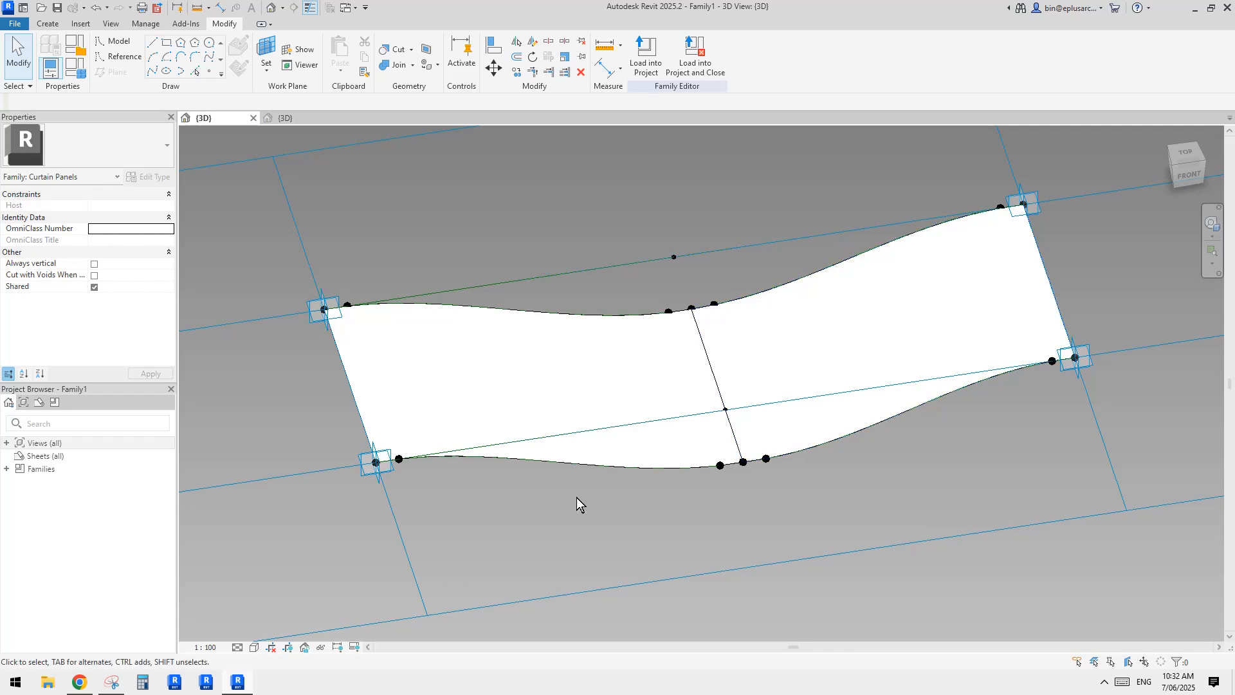
# - Change the 3D view's visual style to display the surfaces in their material color
pyautogui.click(255, 647)
pyautogui.click(272, 596)
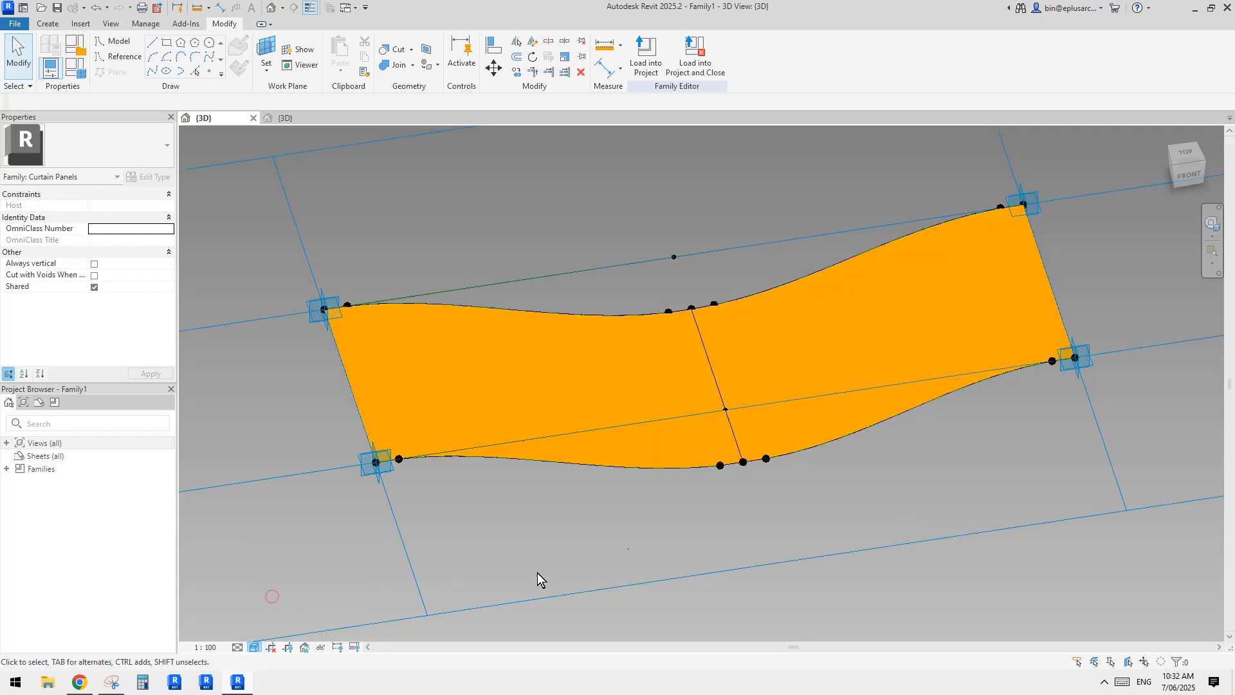
pyautogui.keyDown('shift'); pyautogui.moveTo(538, 572); pyautogui.dragTo(687, 444, button='middle'); pyautogui.keyUp('shift')
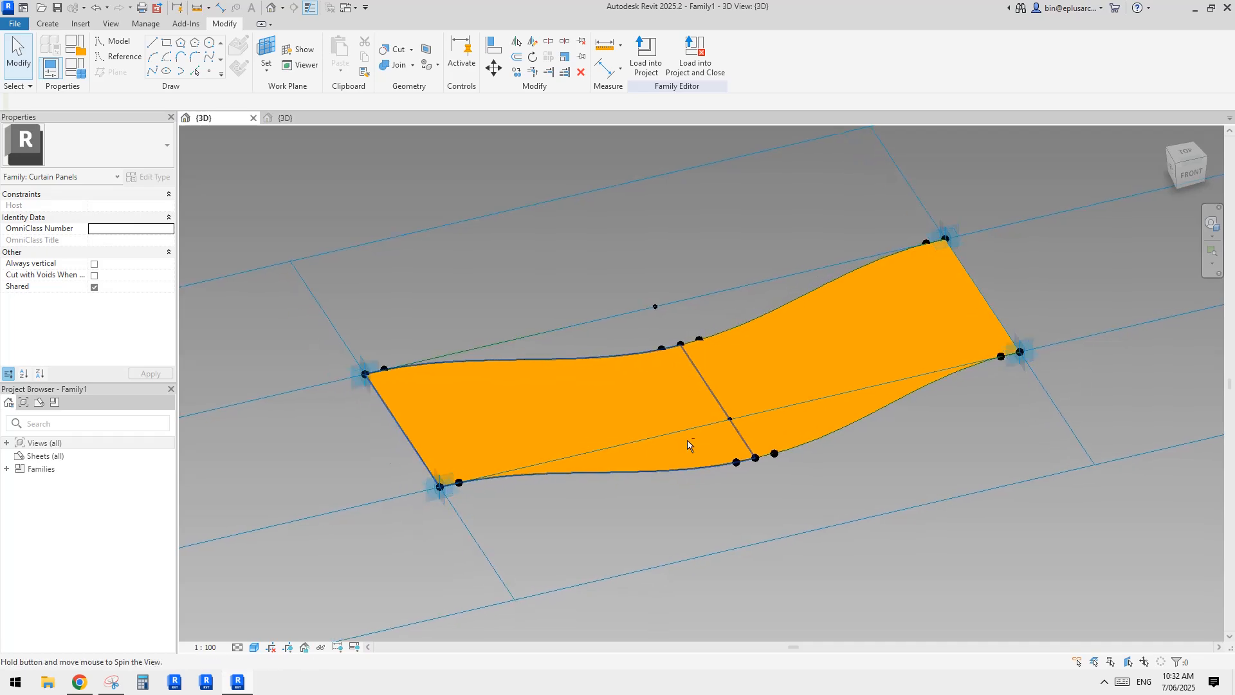
# - Set the family's offset dimension parameter to -200 and apply it to the model
pyautogui.click(76, 67)
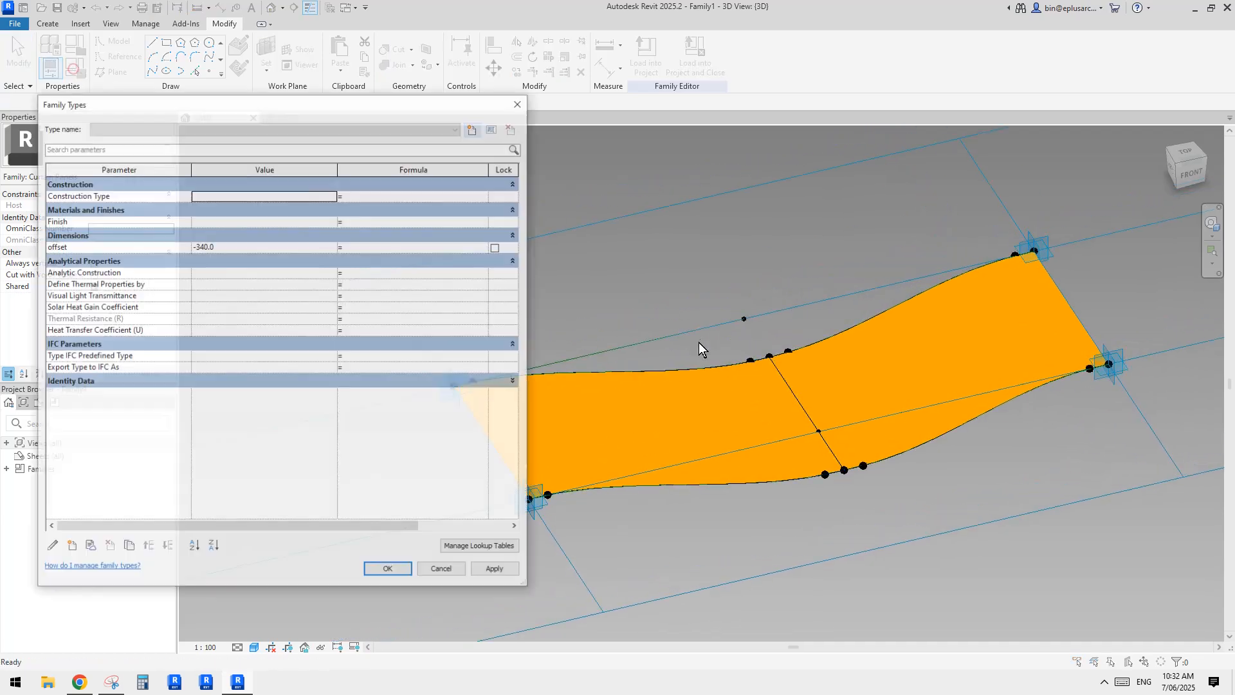
pyautogui.click(253, 246)
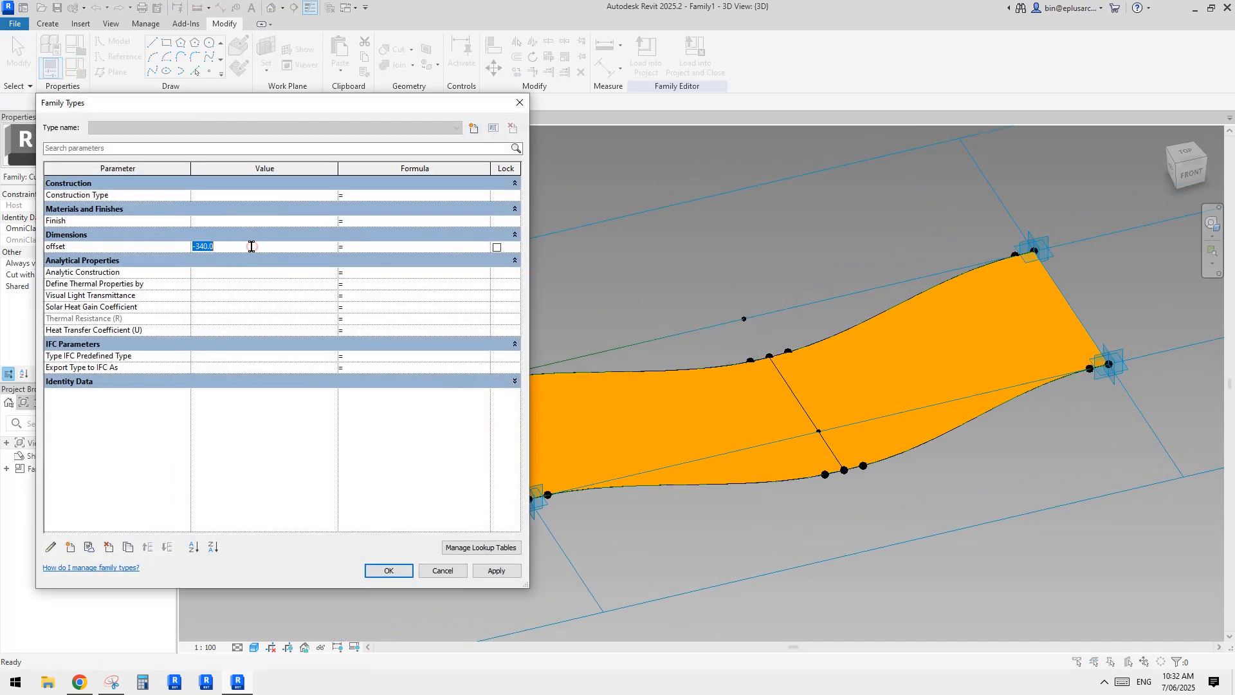
pyautogui.write('-200')
pyautogui.click(503, 573)
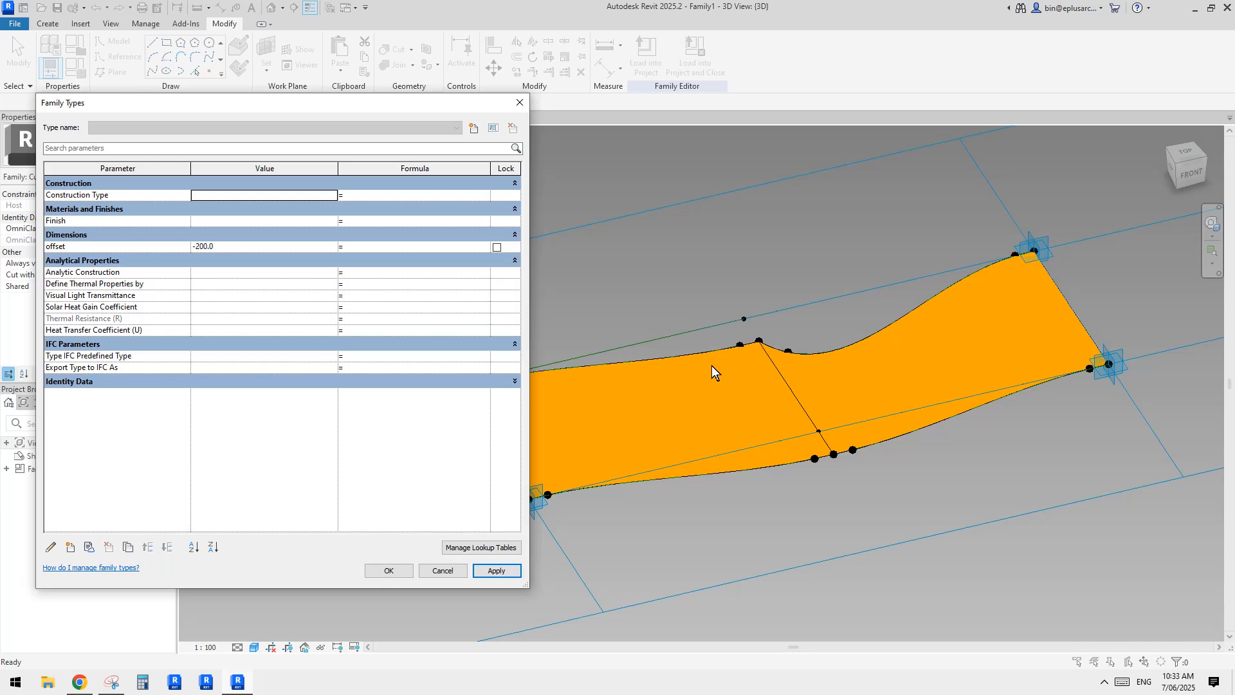
pyautogui.click(388, 570)
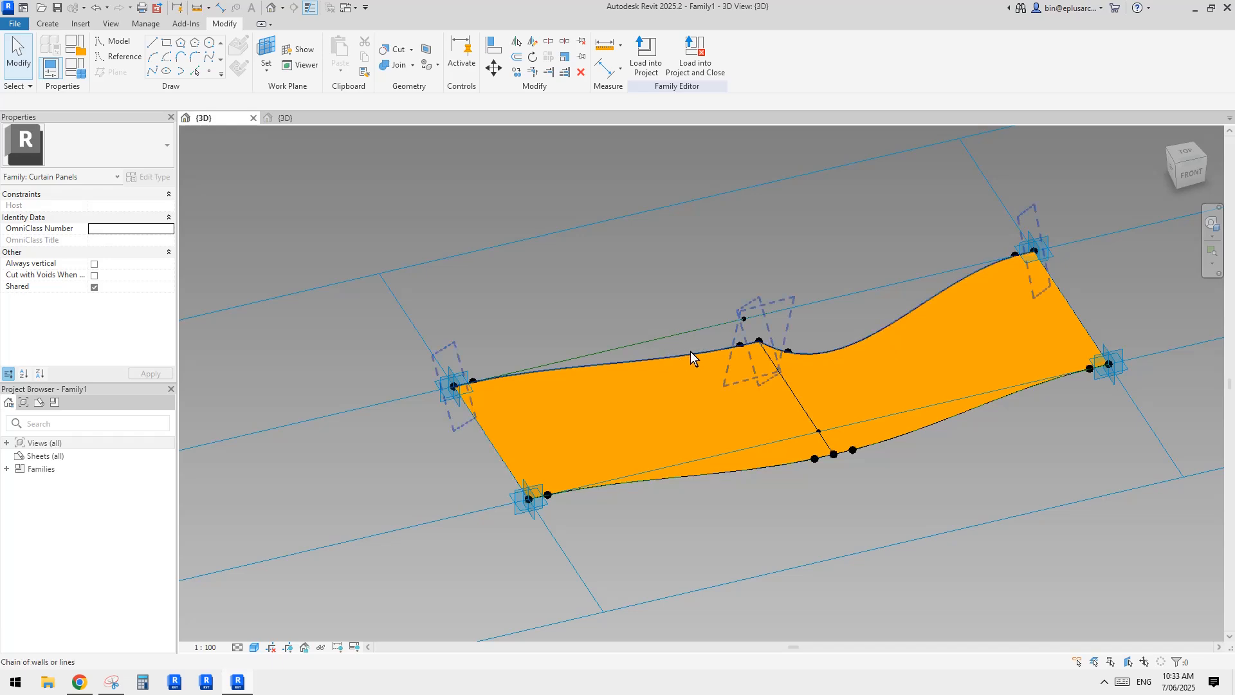
# - Temporarily isolate the middle reference point and its adjacent point at the kink of the wavy edge curve
pyautogui.keyDown('shift'); pyautogui.moveTo(754, 341); pyautogui.dragTo(838, 417, button='middle'); pyautogui.keyUp('shift')
pyautogui.scroll(5, 700, 444)
pyautogui.moveTo(661, 438); pyautogui.dragTo(671, 419, button='middle')
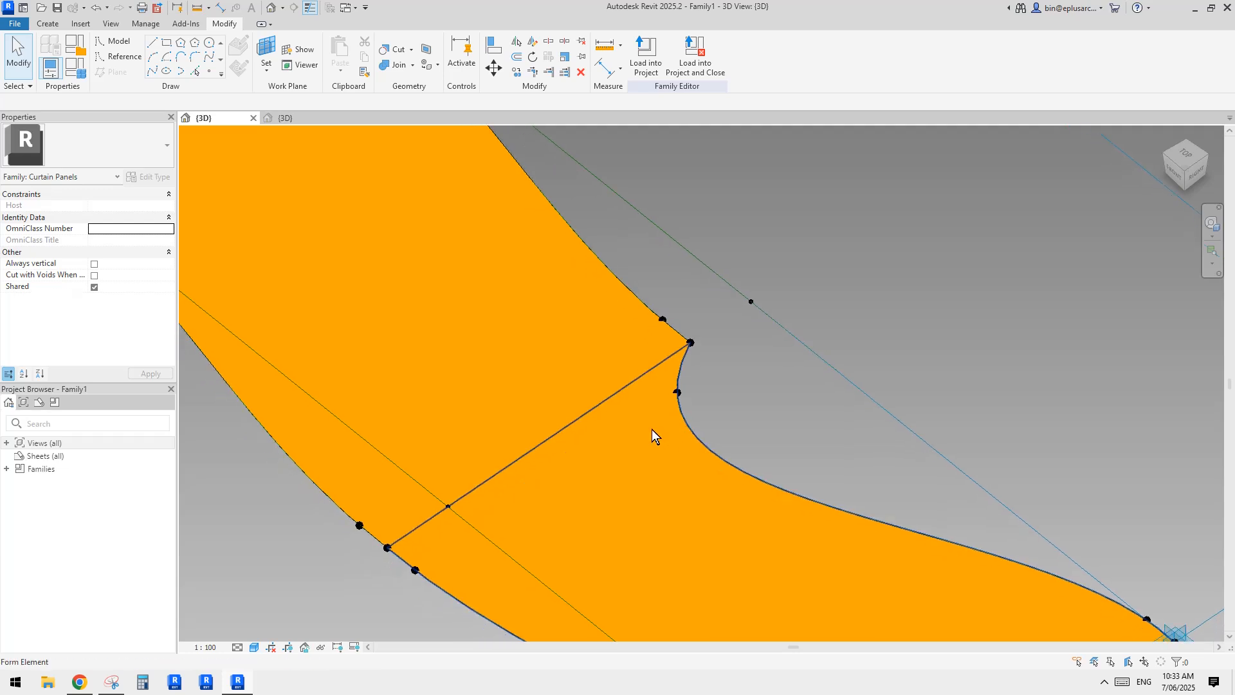
pyautogui.moveTo(707, 495); pyautogui.dragTo(683, 405, button='middle')
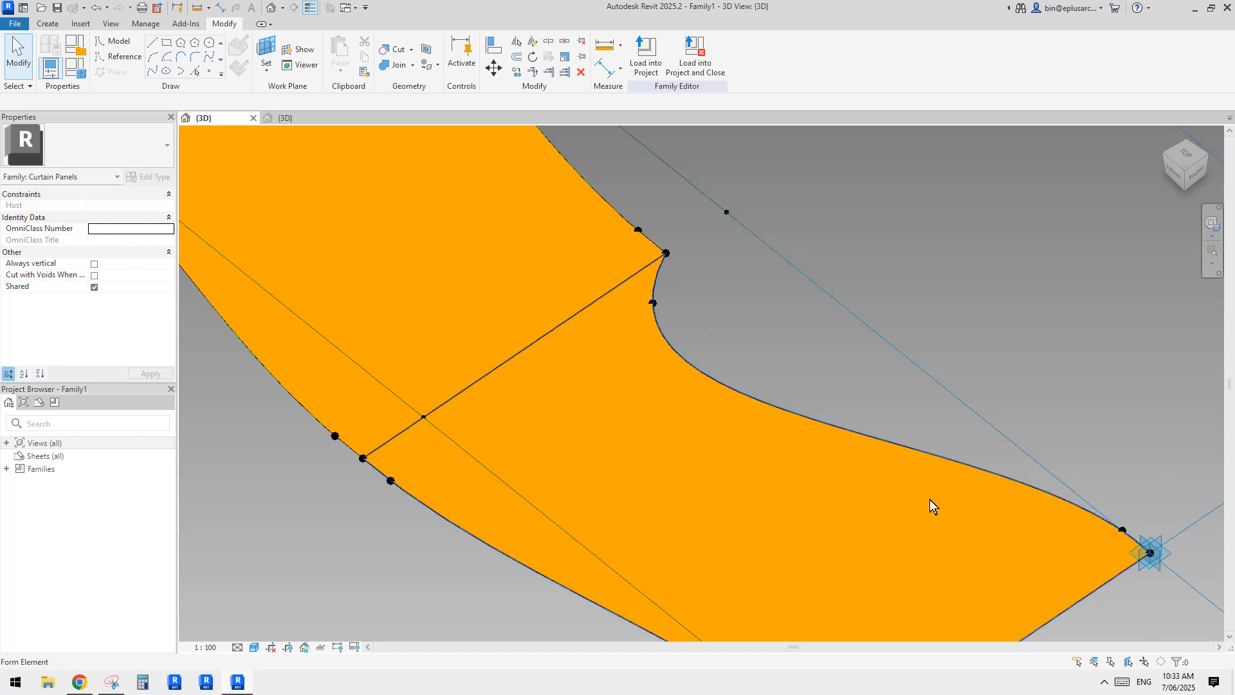
pyautogui.moveTo(751, 422); pyautogui.dragTo(752, 472, button='middle')
pyautogui.scroll(1, 685, 368)
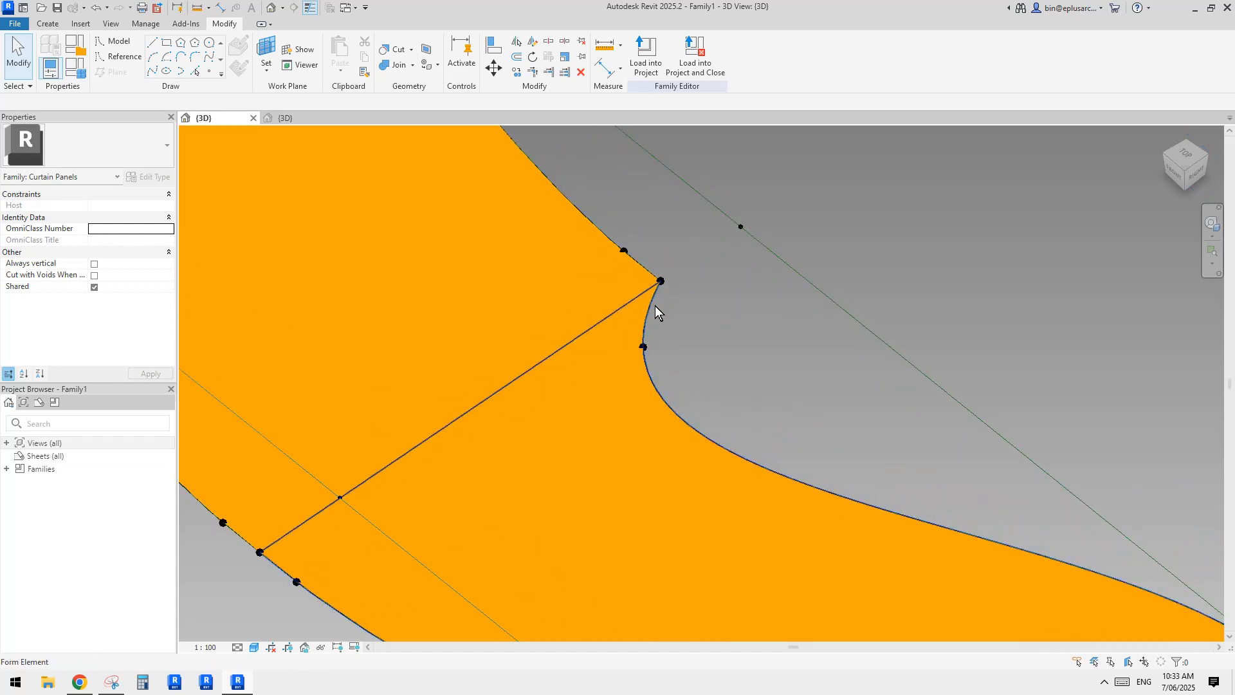
pyautogui.click(662, 281)
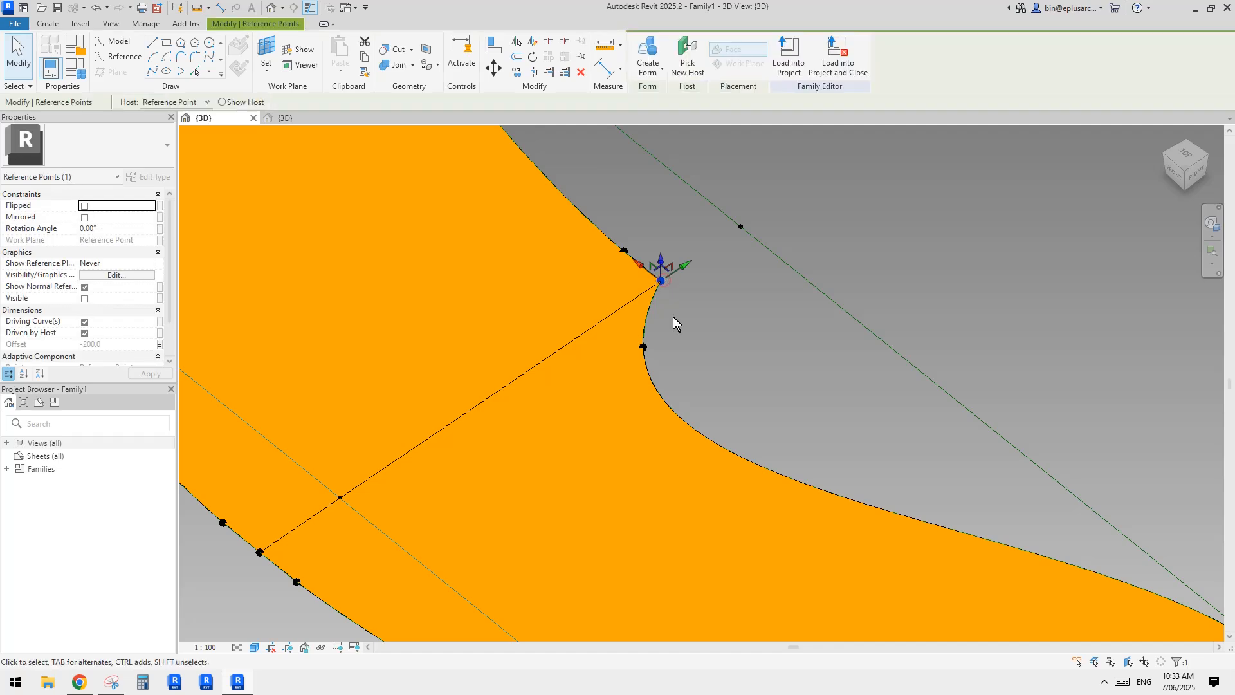
pyautogui.keyDown('ctrl'); pyautogui.click(643, 346); pyautogui.keyUp('ctrl')
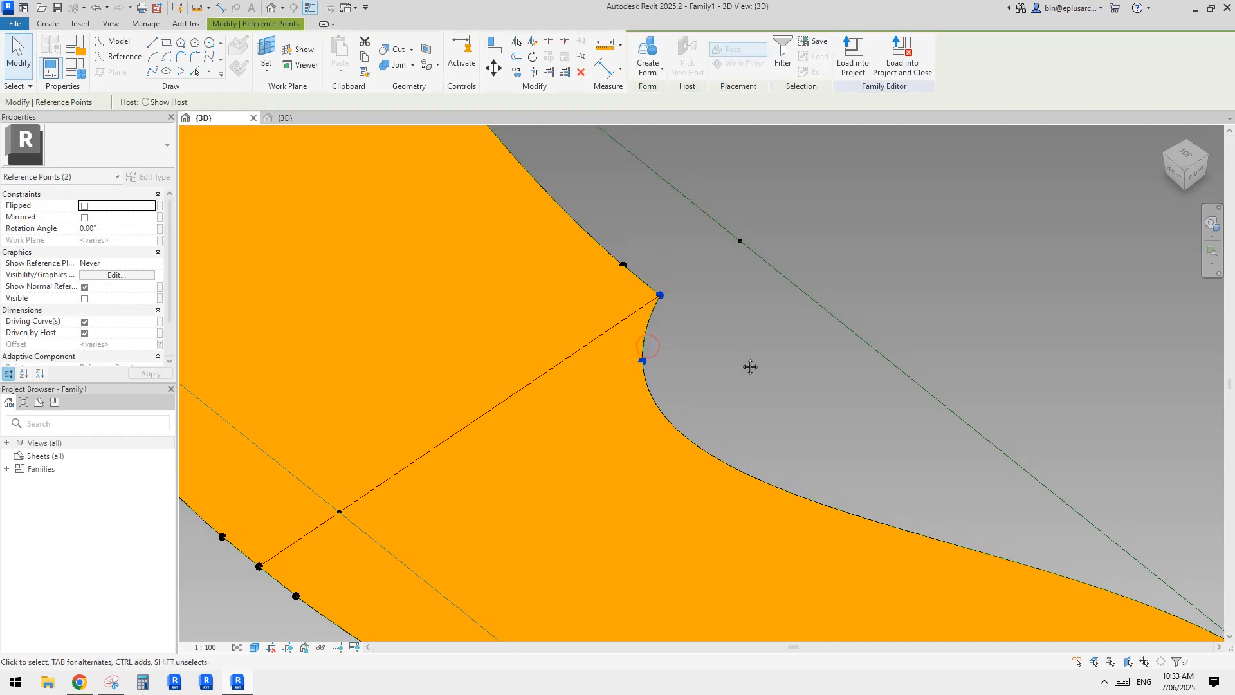
pyautogui.press('i')
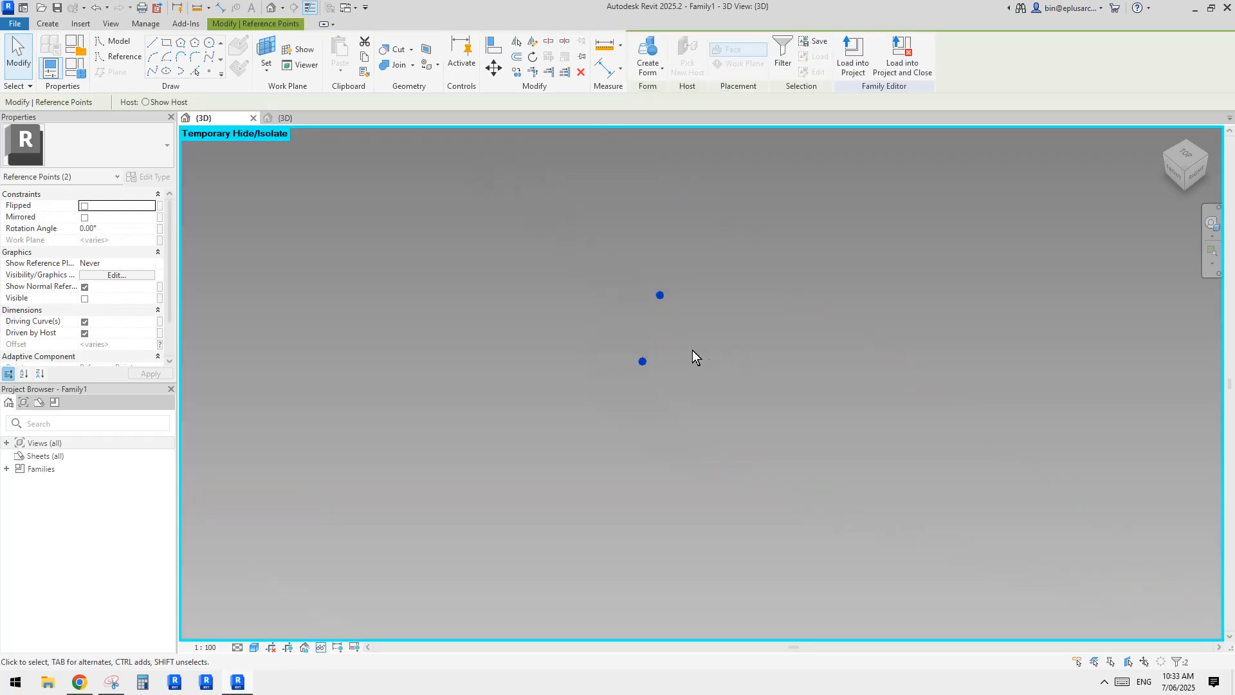
pyautogui.press('Escape')
pyautogui.click(645, 375)
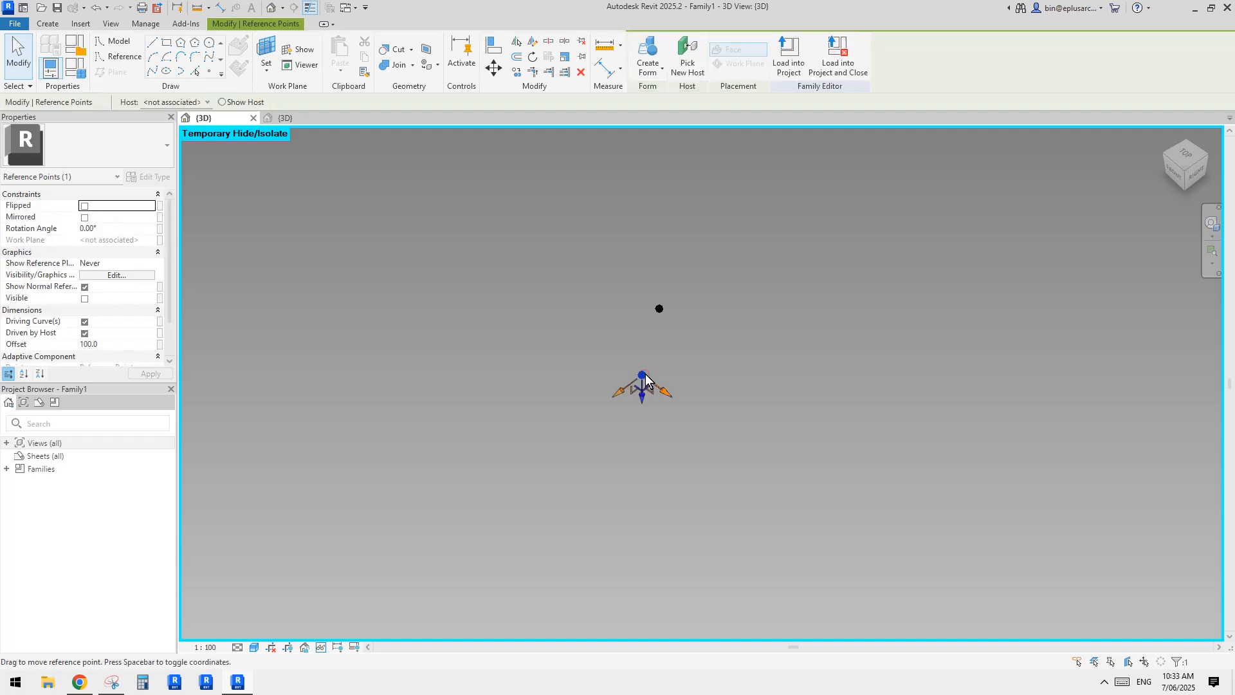
pyautogui.click(191, 103)
pyautogui.click(148, 124)
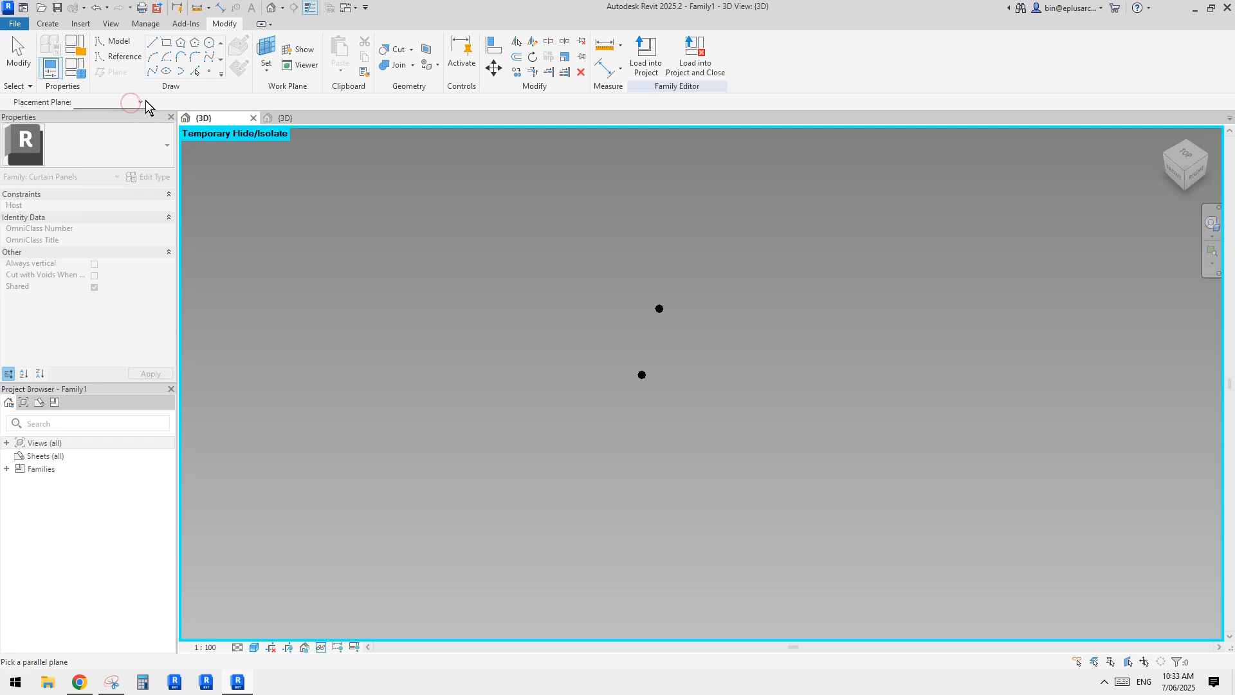
pyautogui.press('Escape')
pyautogui.click(644, 376)
pyautogui.click(192, 101)
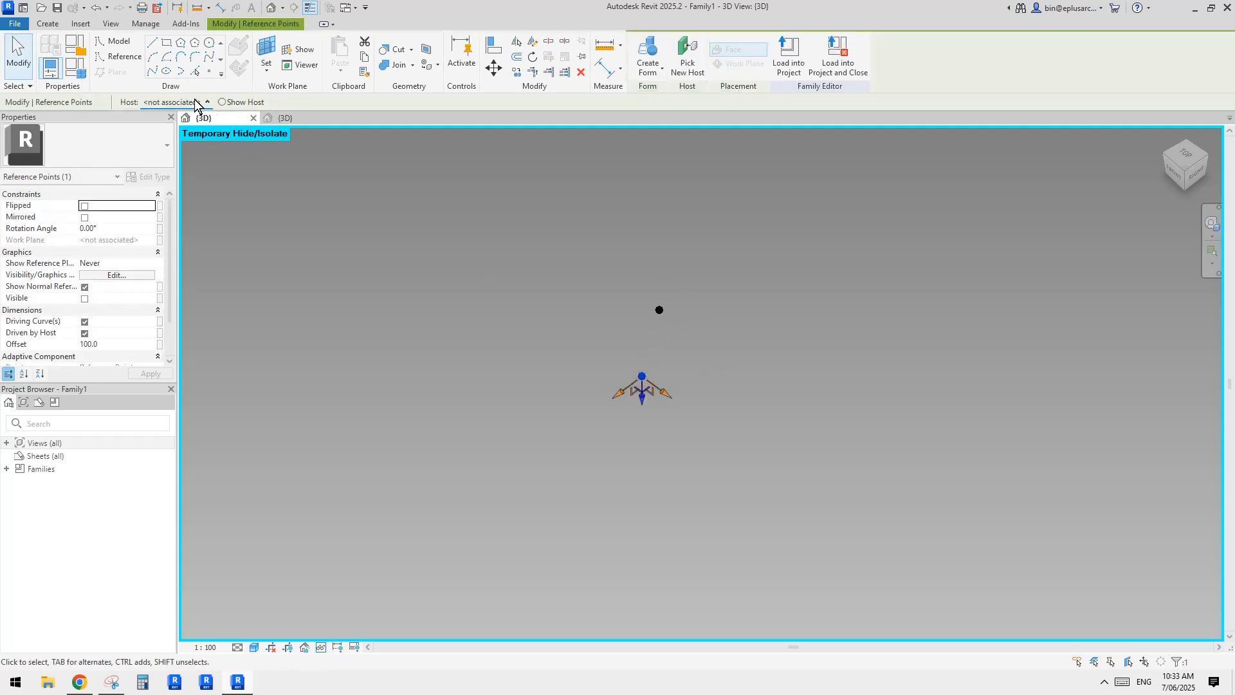
pyautogui.click(159, 124)
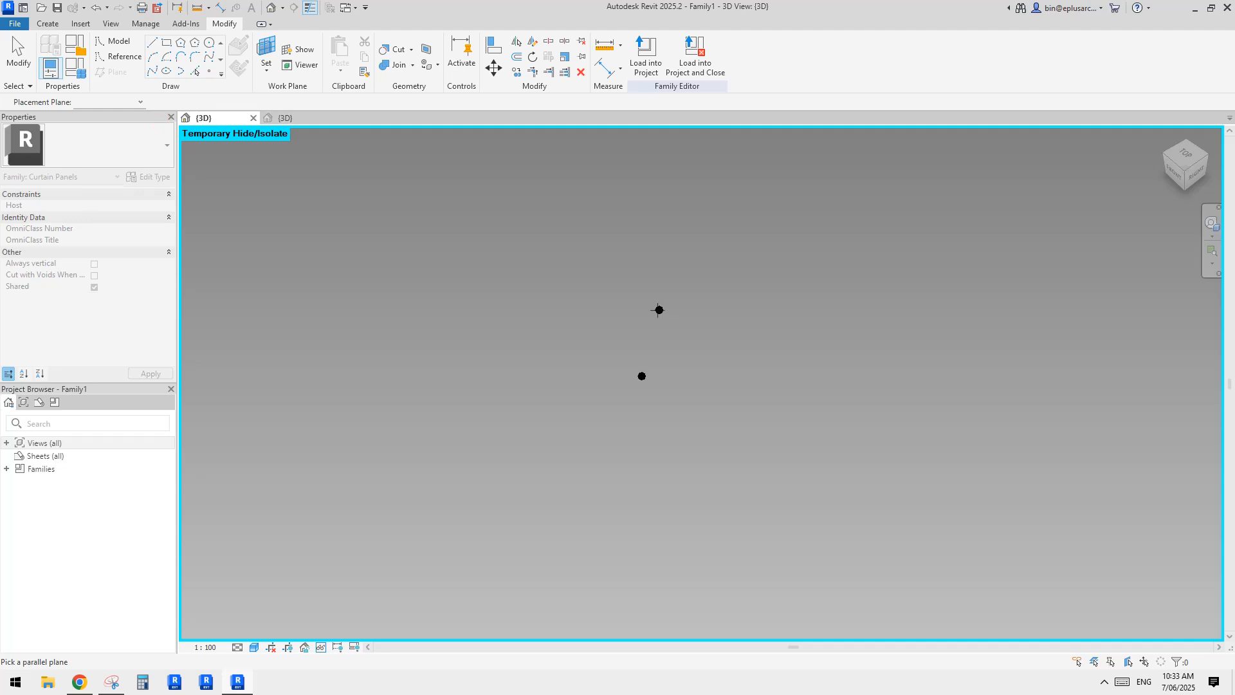
pyautogui.press('Escape')
# - Rehost the unassociated reference point onto the middle reference point, using Work Plane placement with that point's picked plane
pyautogui.click(642, 377)
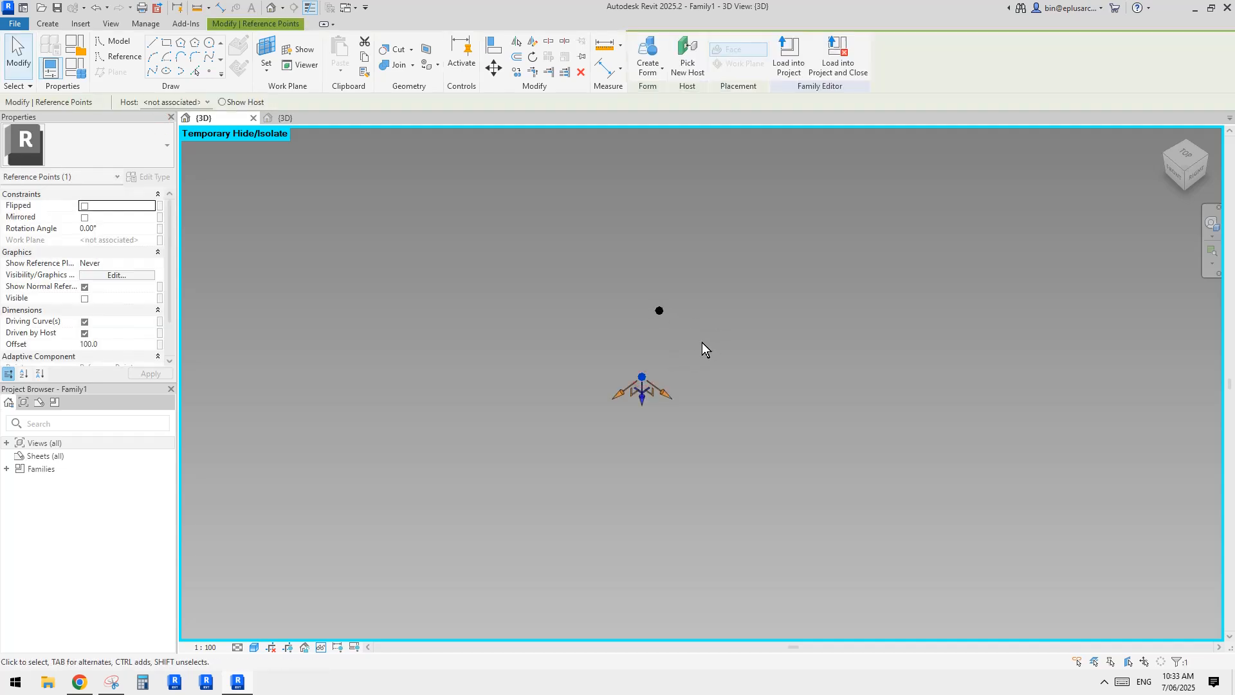
pyautogui.click(688, 65)
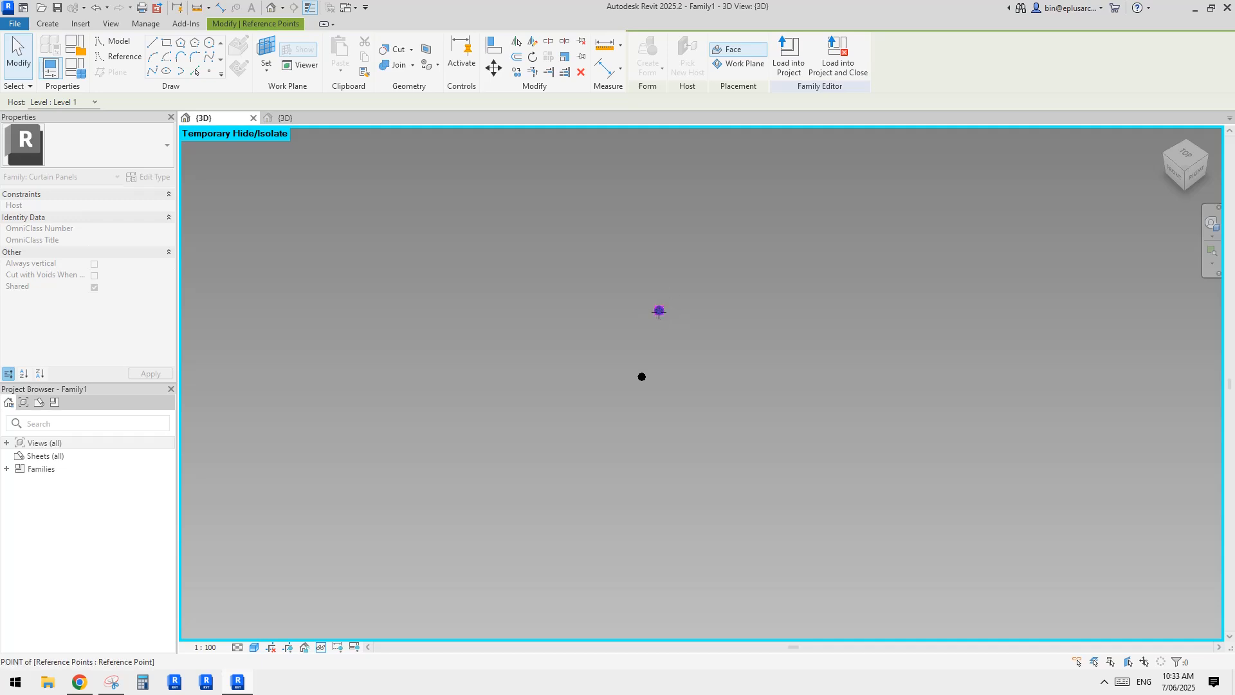
pyautogui.click(736, 64)
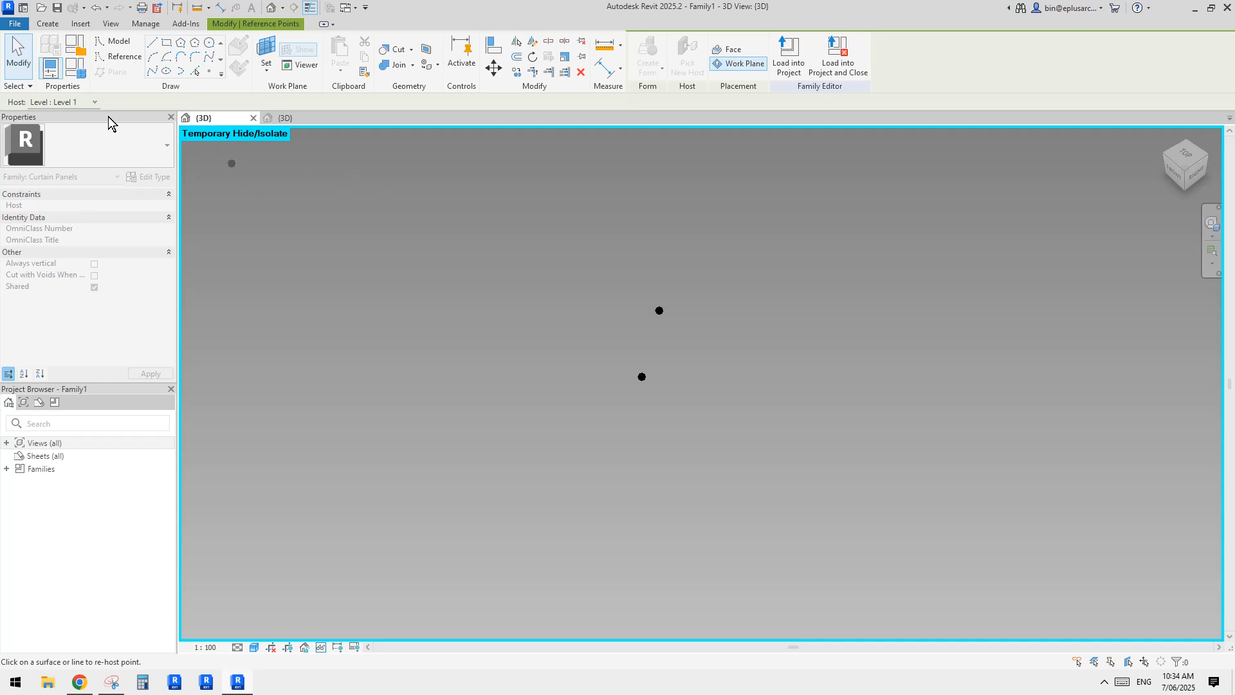
pyautogui.click(94, 103)
pyautogui.click(39, 126)
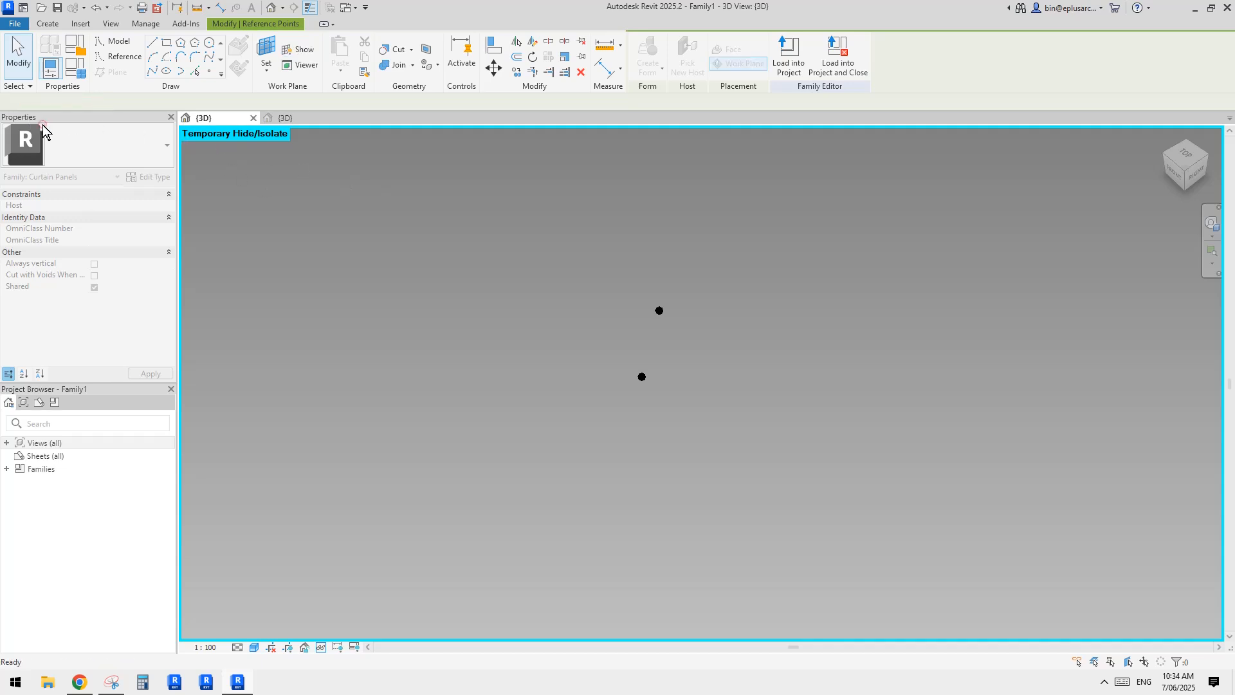
pyautogui.click(659, 309)
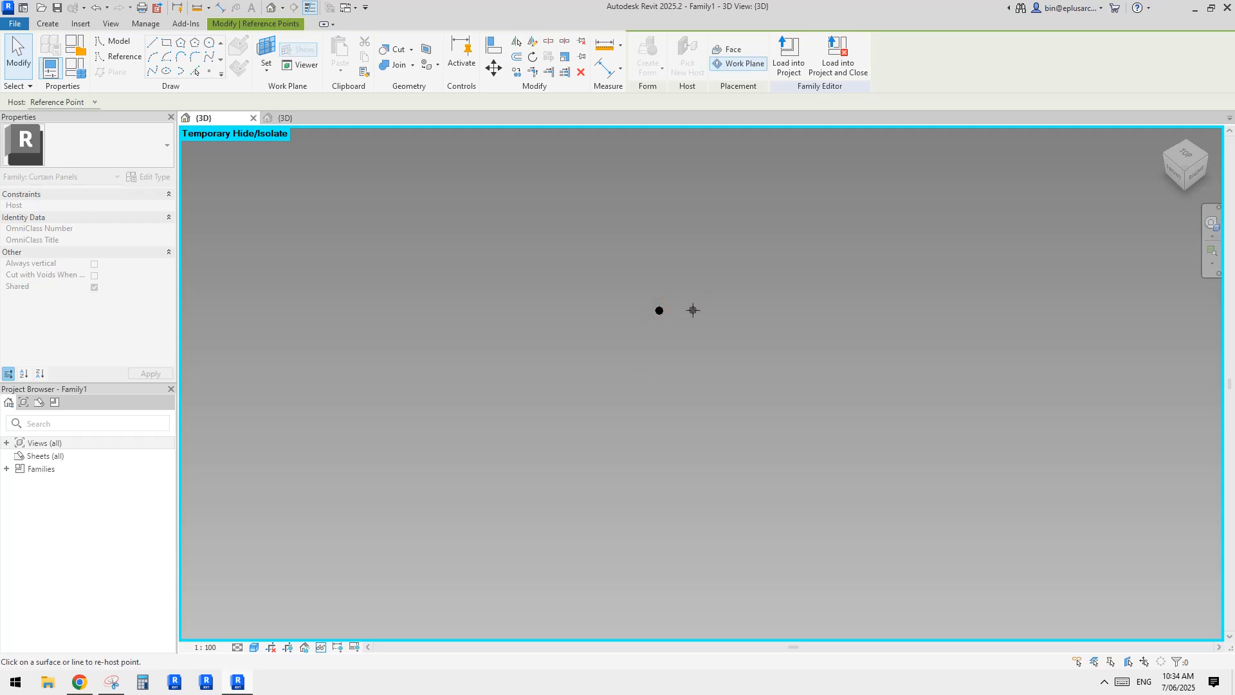
pyautogui.click(658, 310)
pyautogui.click(677, 384)
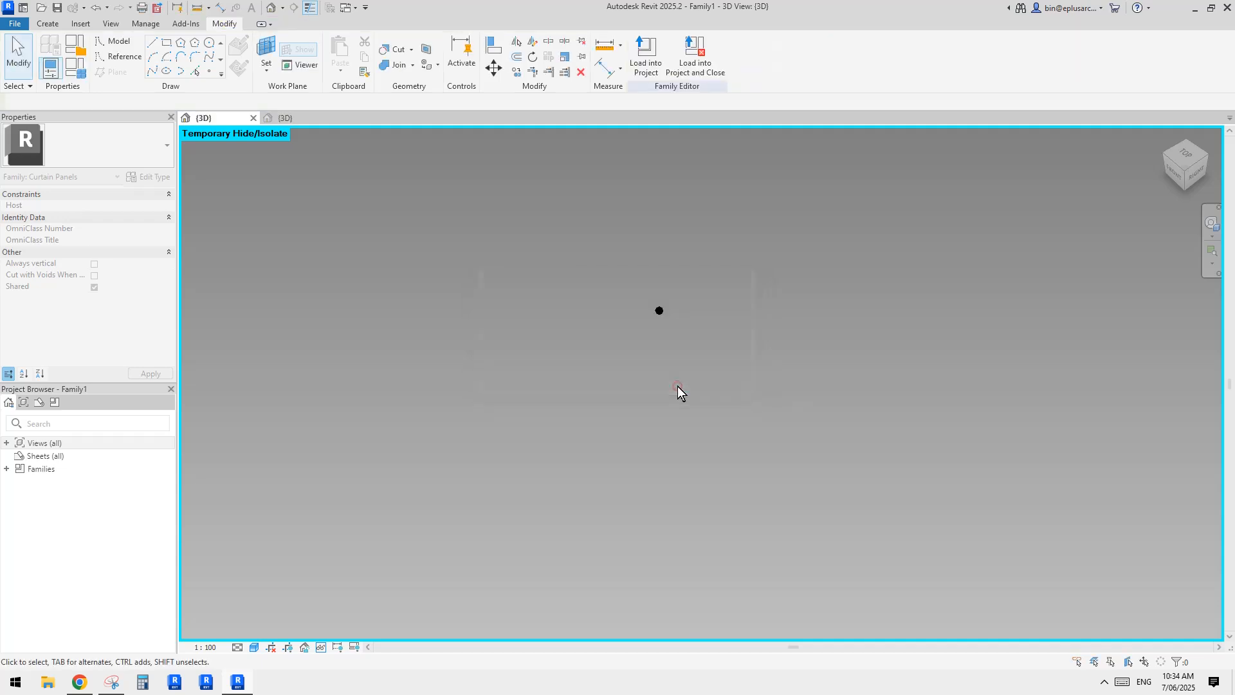
# - Set the rehosted reference point's offset to -100
pyautogui.click(660, 313)
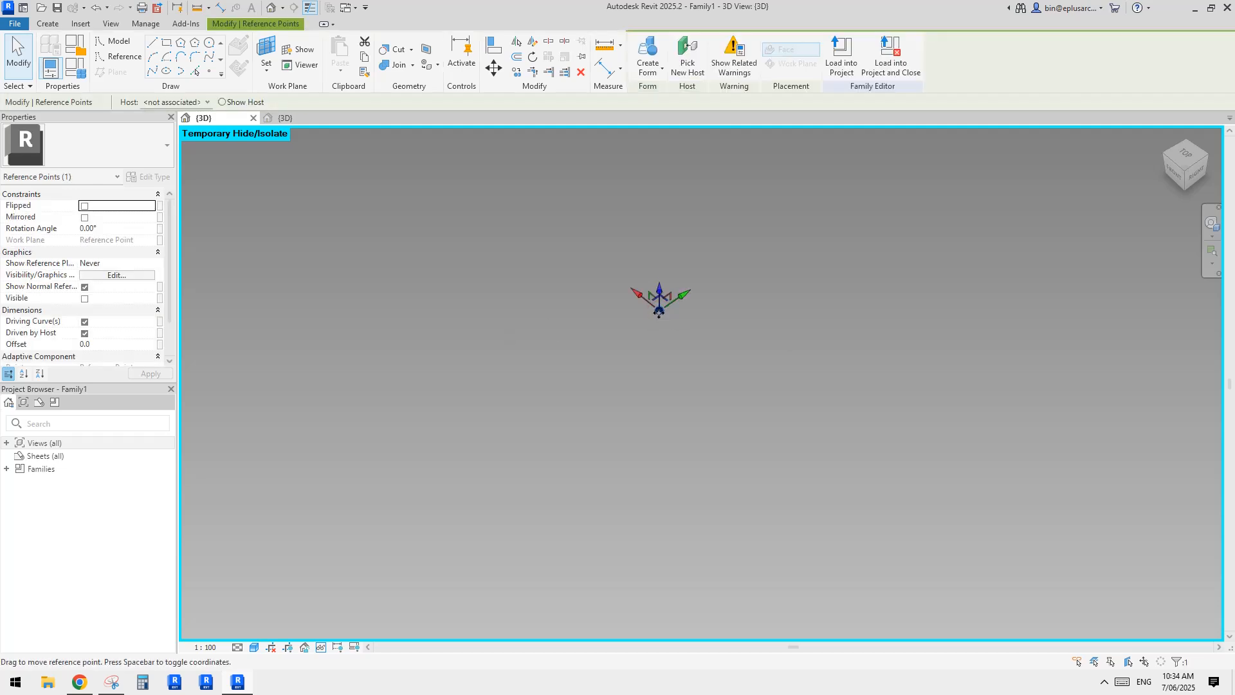
pyautogui.click(108, 346)
pyautogui.write('-')
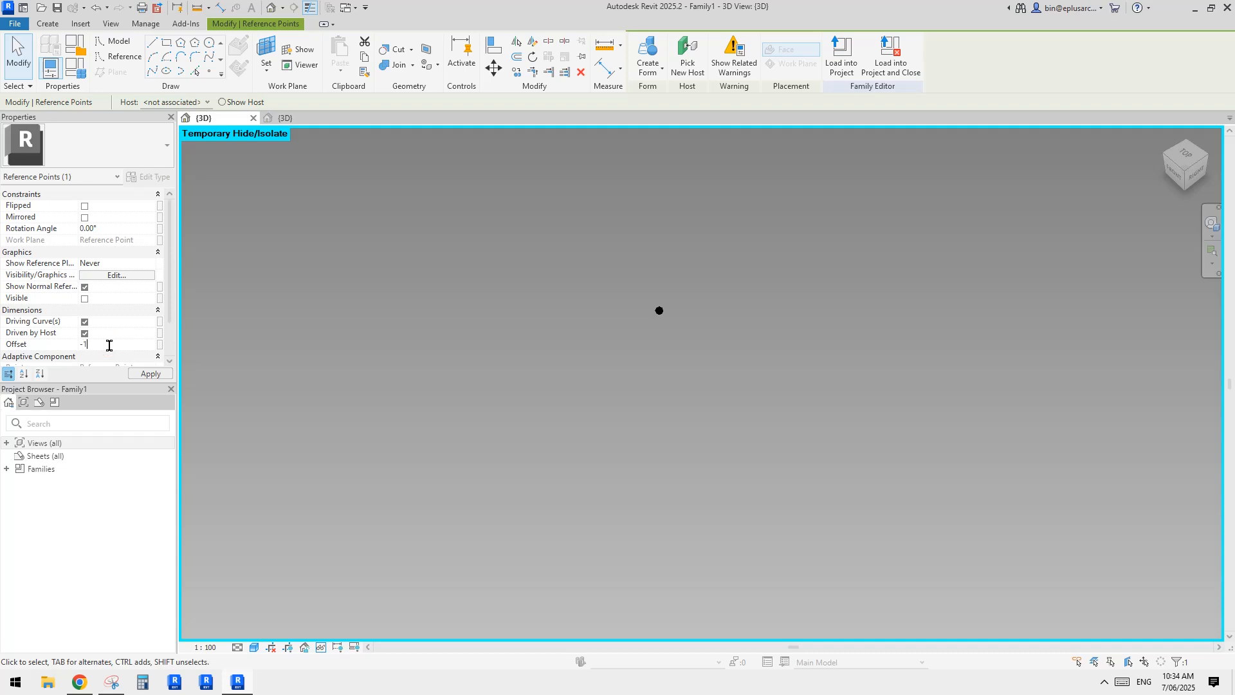
pyautogui.write('100')
pyautogui.press('Return')
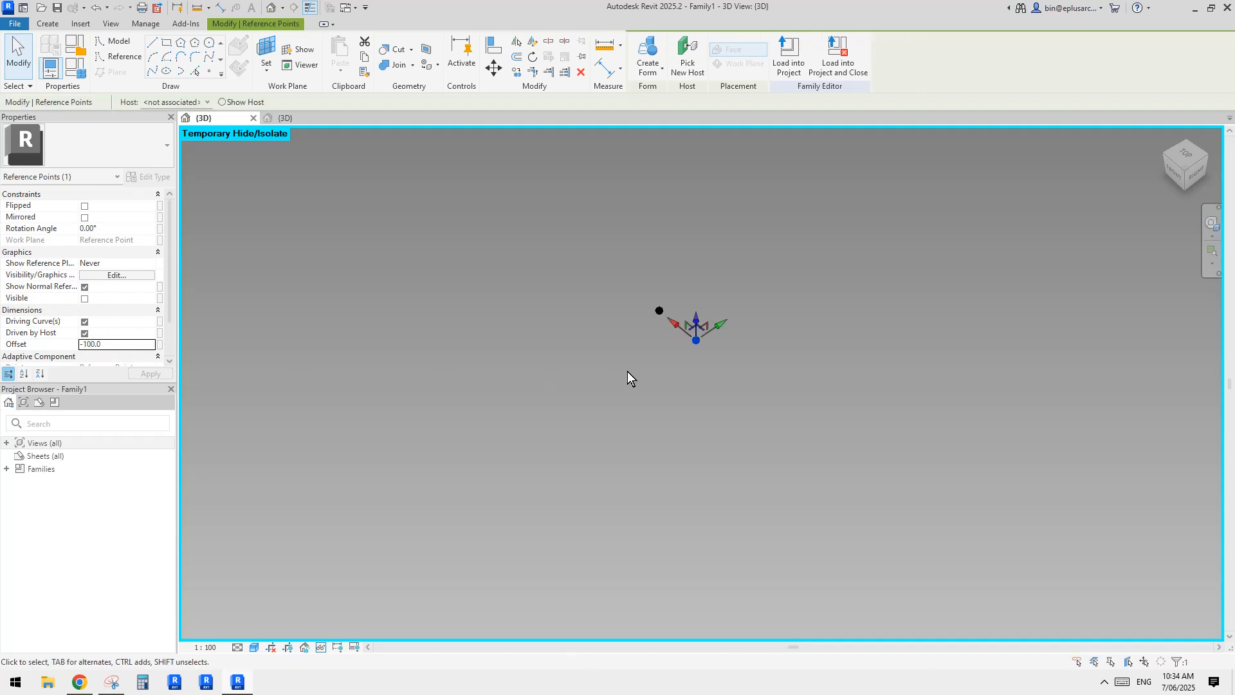
# - Reset the temporary isolation to bring the whole panel back into the 3D view
pyautogui.click(628, 372)
pyautogui.click(659, 313)
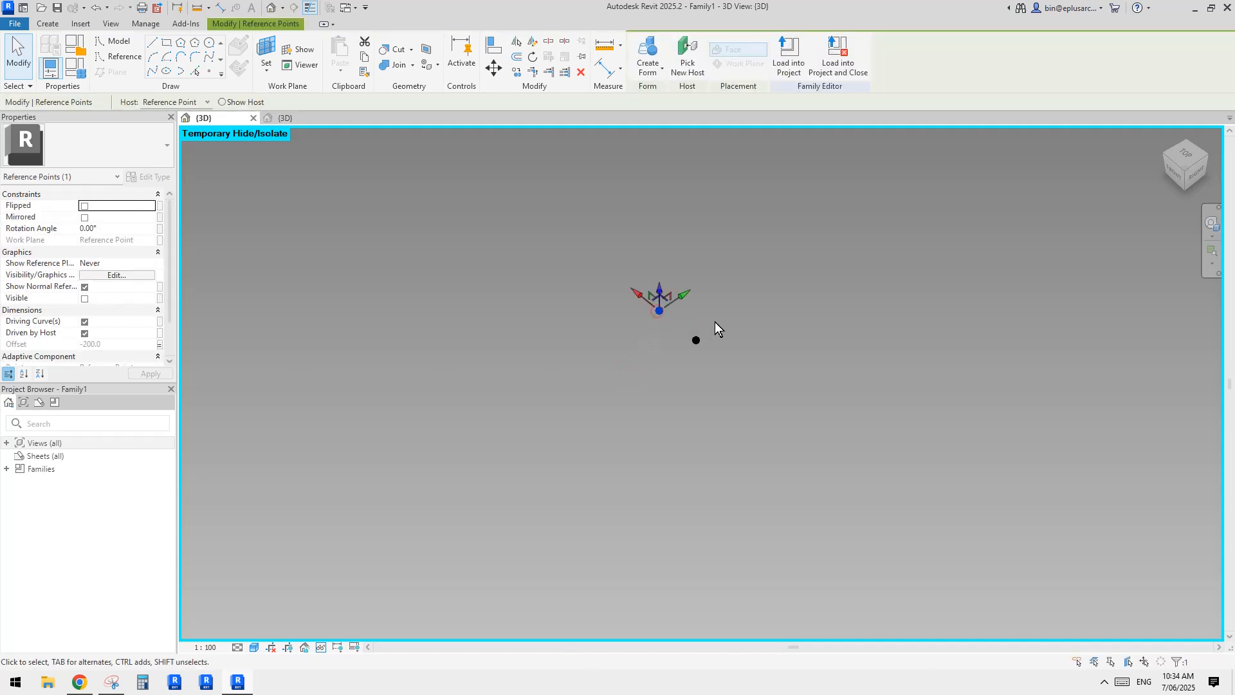
pyautogui.click(83, 74)
pyautogui.press('Escape')
pyautogui.press('Escape')
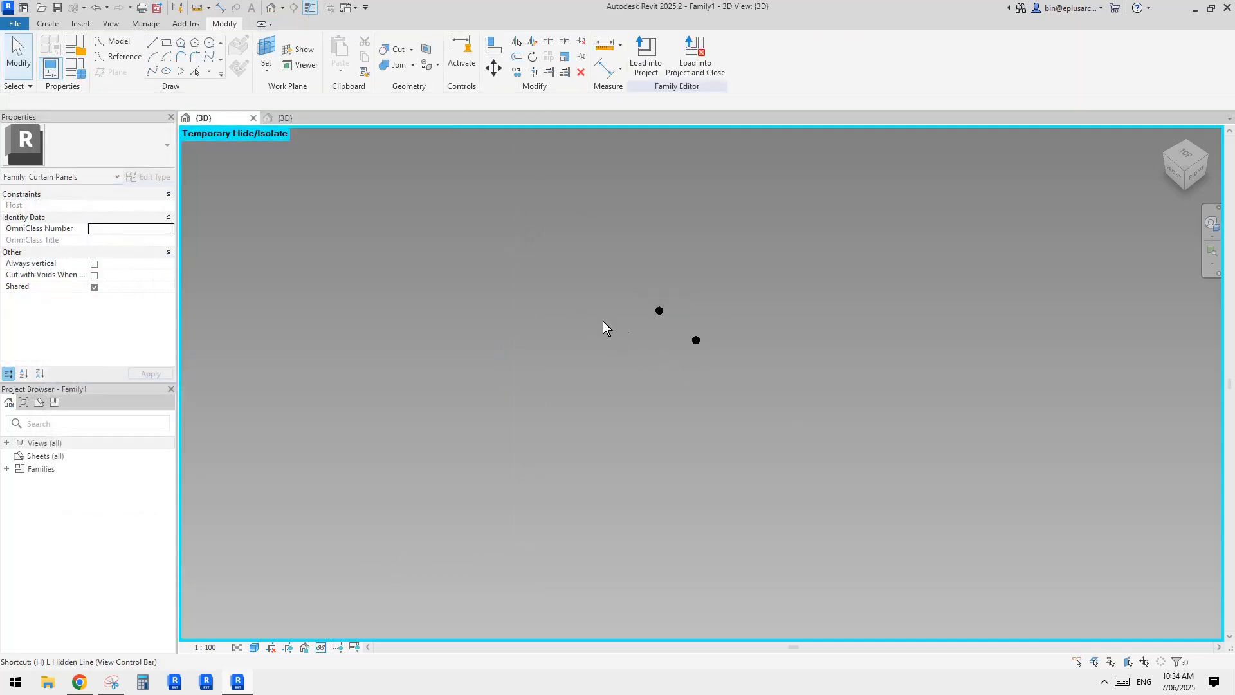
pyautogui.press('h')
pyautogui.press('r')
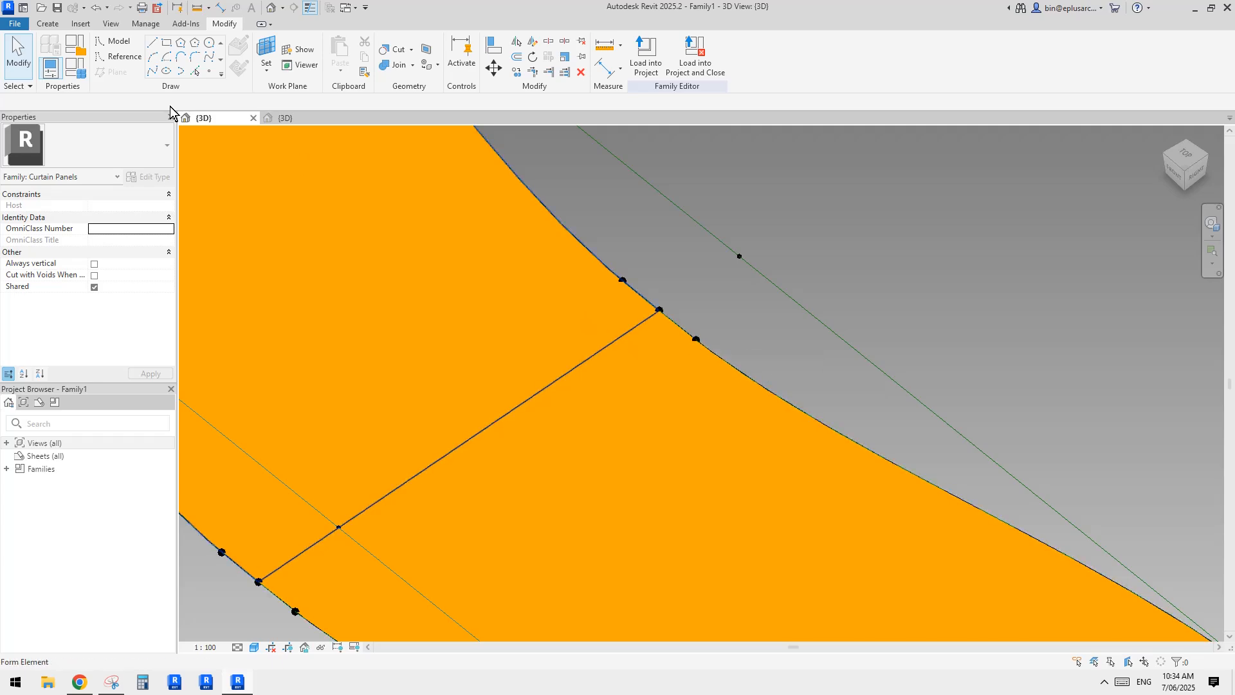
# - Set the family's offset parameter to -300 and apply it to the curtain panel
pyautogui.click(75, 68)
pyautogui.click(237, 246)
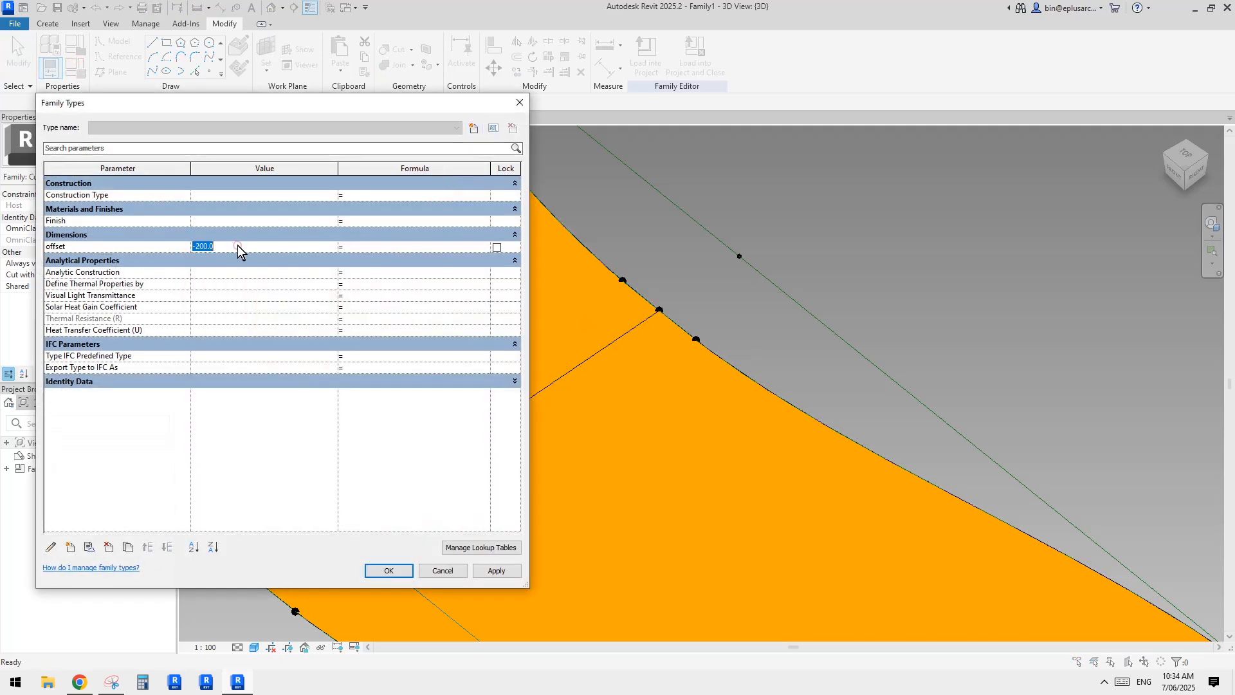
pyautogui.write('-300')
pyautogui.click(512, 576)
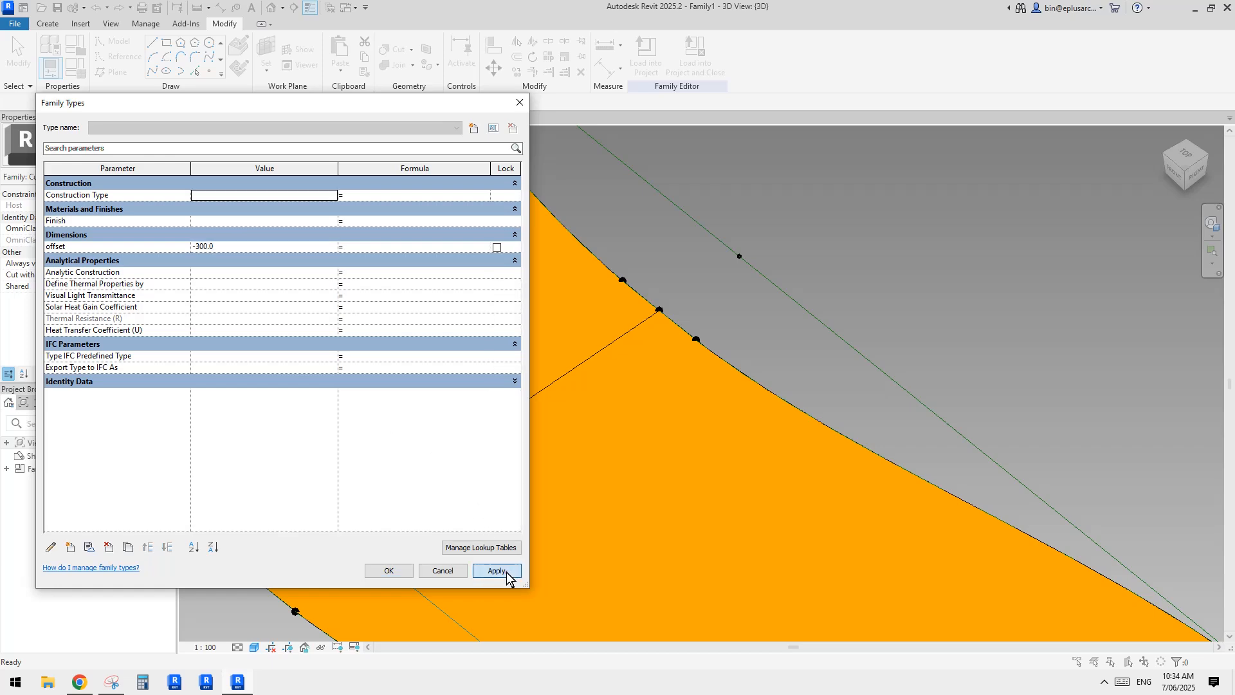
pyautogui.click(392, 572)
# - Examine the reshaped panel from several angles and check the host of the reference point beside the middle of the back edge
pyautogui.moveTo(732, 334)
pyautogui.keyDown('shift'); pyautogui.mouseDown(button='middle')
pyautogui.moveTo(777, 376)
pyautogui.moveTo(697, 326)
pyautogui.moveTo(758, 336)
pyautogui.moveTo(728, 317)
pyautogui.moveTo(719, 334)
pyautogui.mouseUp(button='middle'); pyautogui.keyUp('shift')
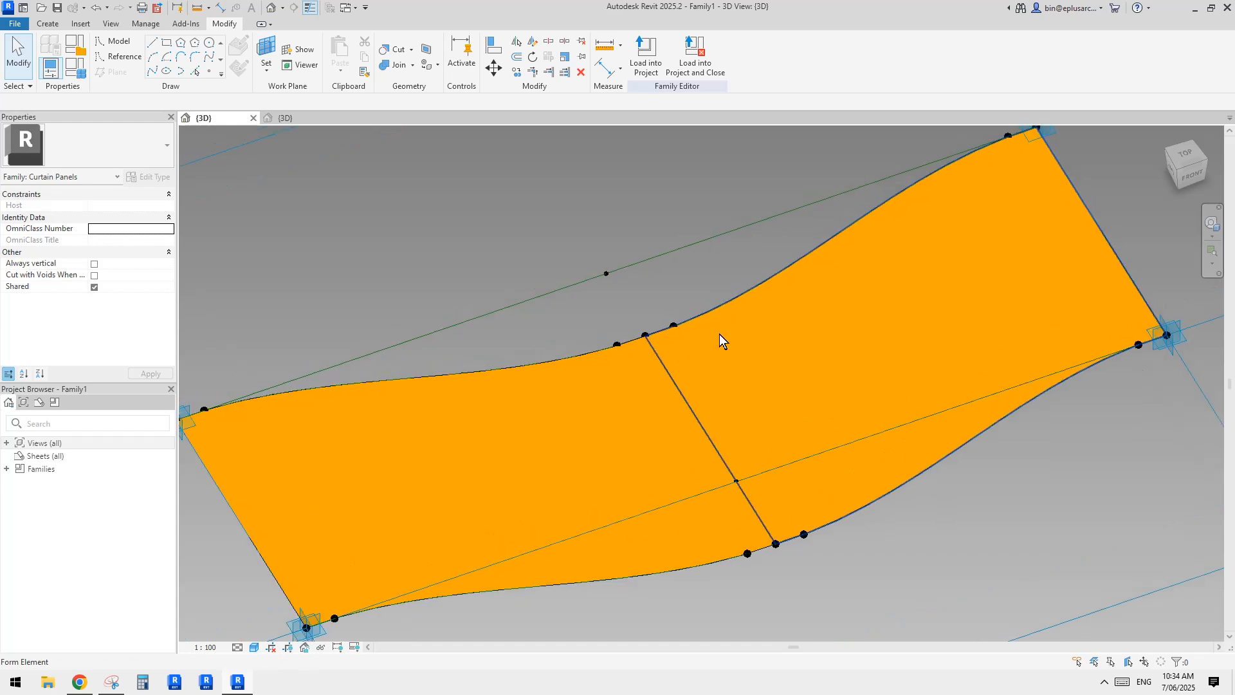
pyautogui.click(674, 327)
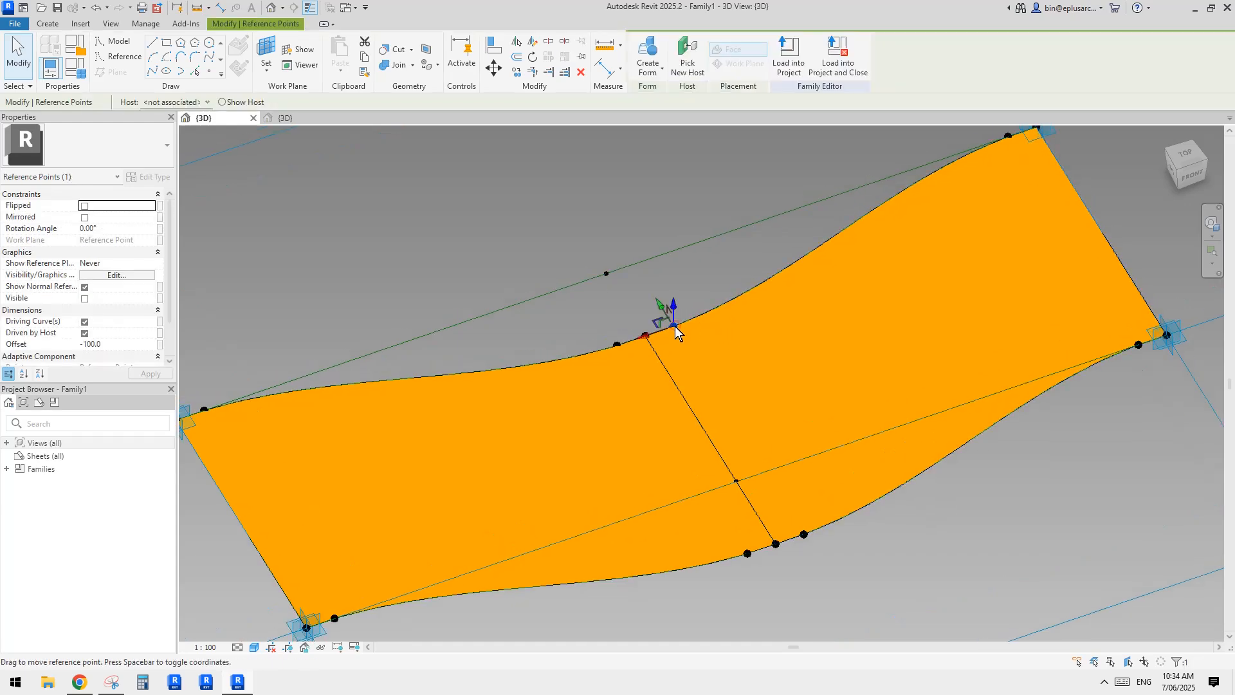
pyautogui.keyDown('shift'); pyautogui.moveTo(652, 342); pyautogui.dragTo(646, 349, button='middle'); pyautogui.keyUp('shift')
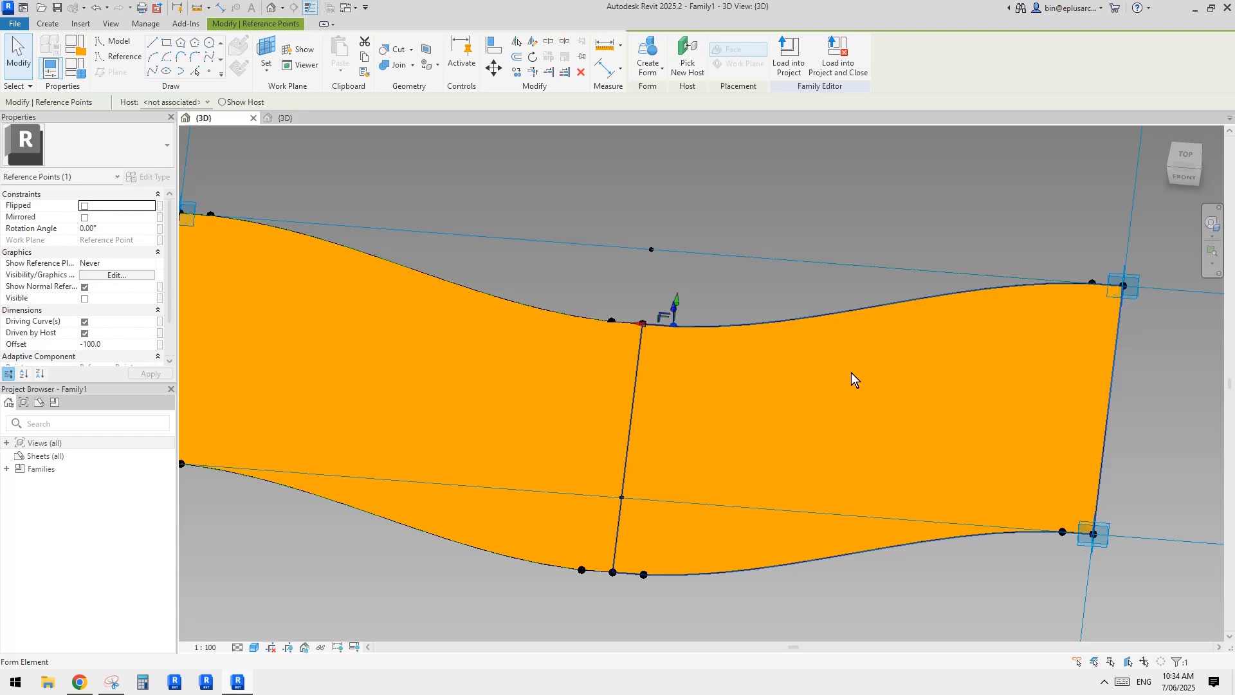
pyautogui.press('Escape')
pyautogui.scroll(-4, 869, 376)
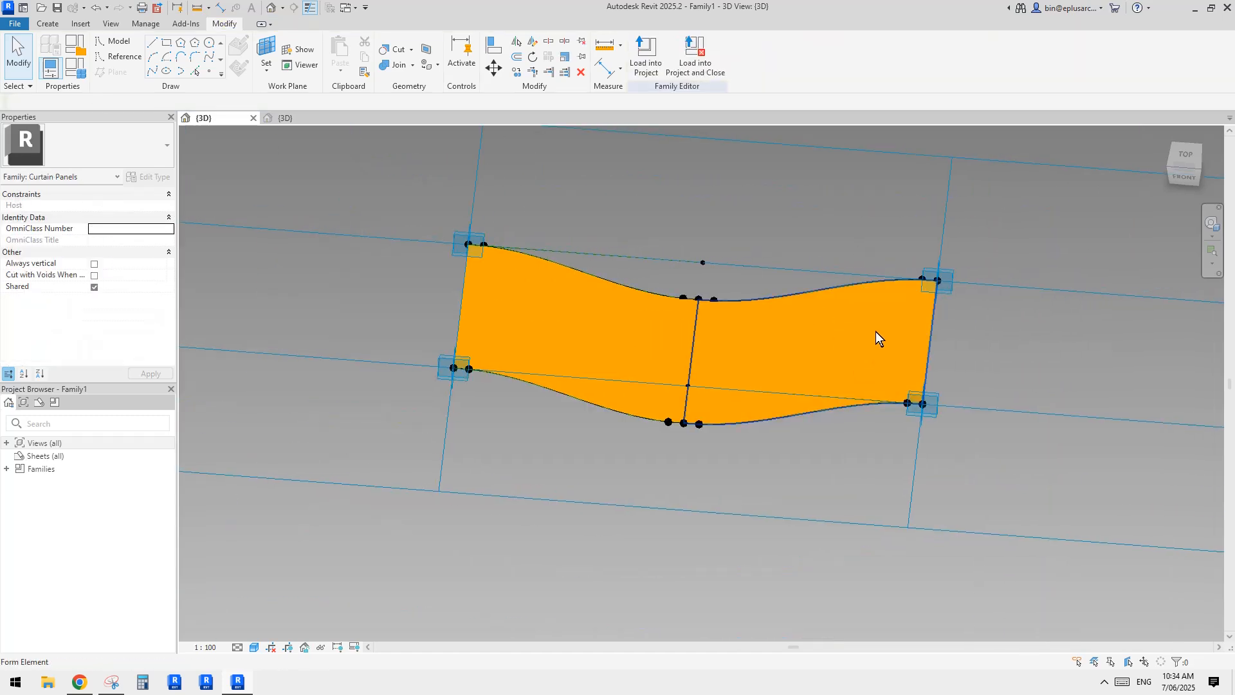
pyautogui.scroll(2, 876, 334)
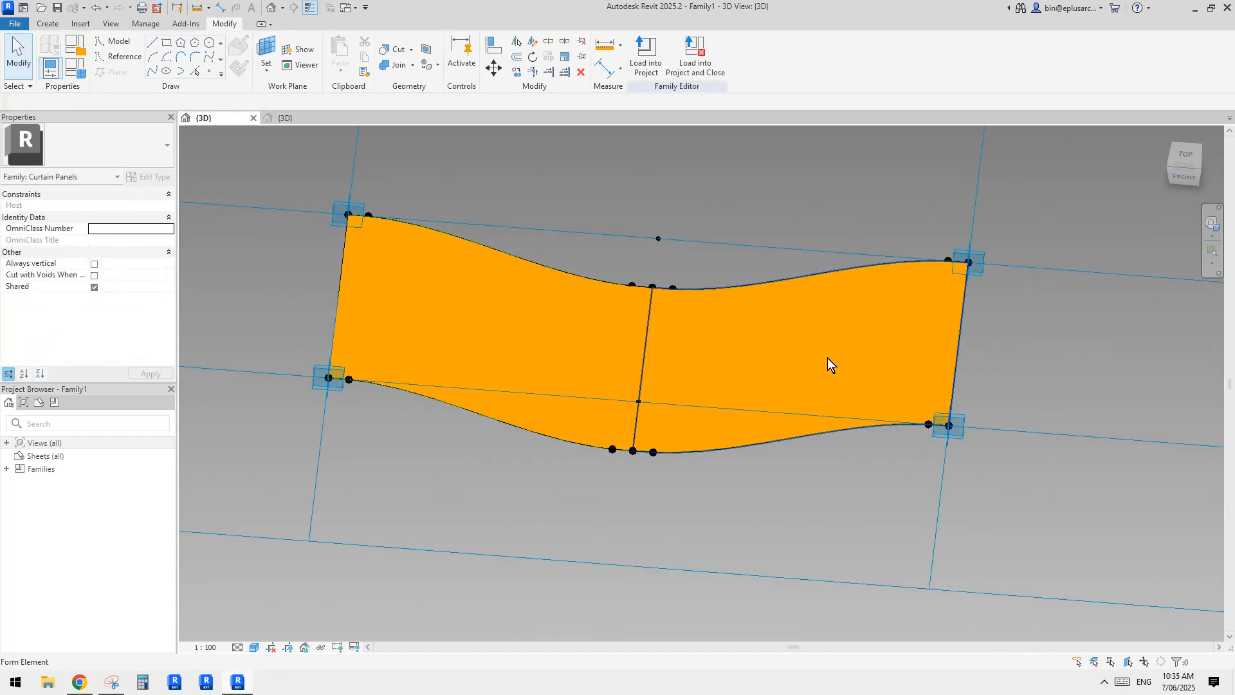
pyautogui.scroll(2, 830, 331)
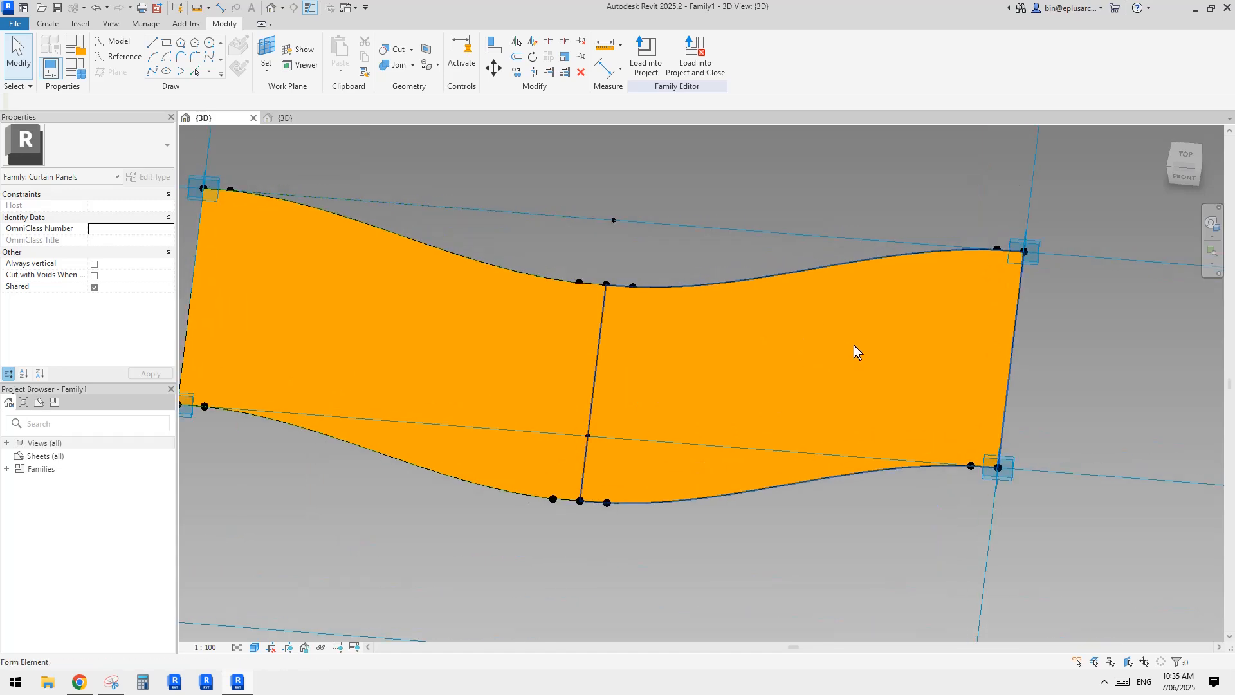
pyautogui.keyDown('shift'); pyautogui.moveTo(855, 345); pyautogui.dragTo(726, 364, button='middle'); pyautogui.keyUp('shift')
pyautogui.click(727, 372)
pyautogui.press('Escape')
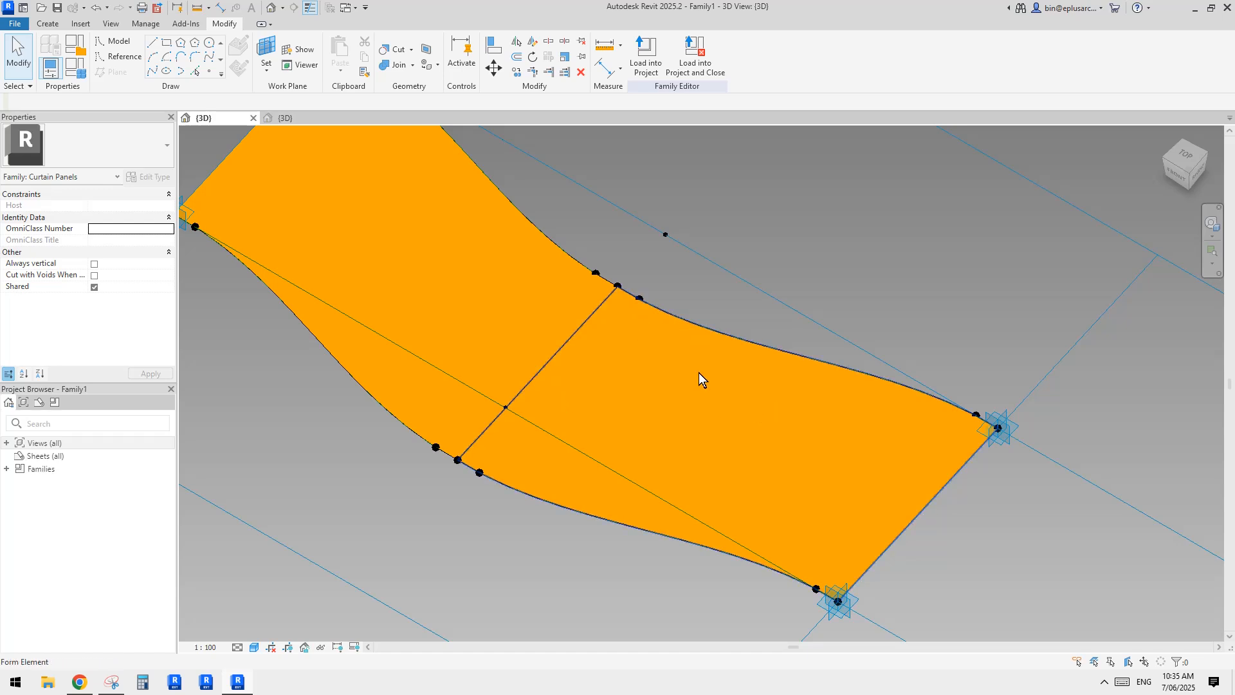
pyautogui.click(640, 298)
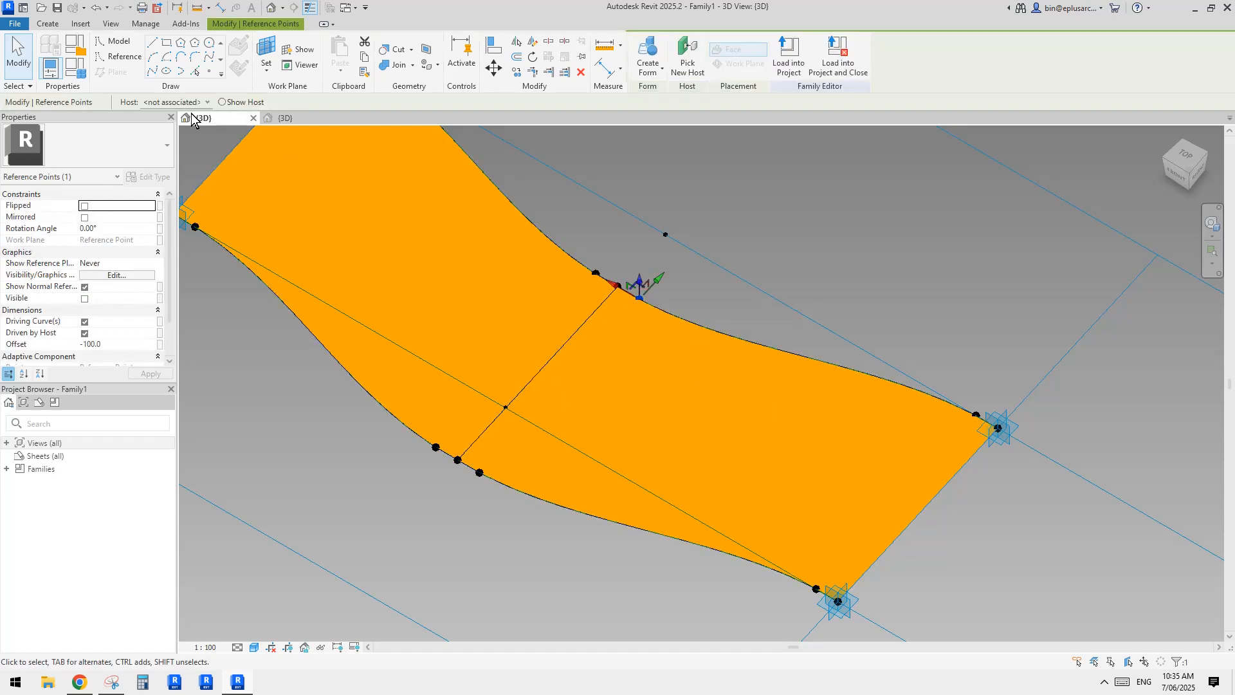
pyautogui.click(647, 295)
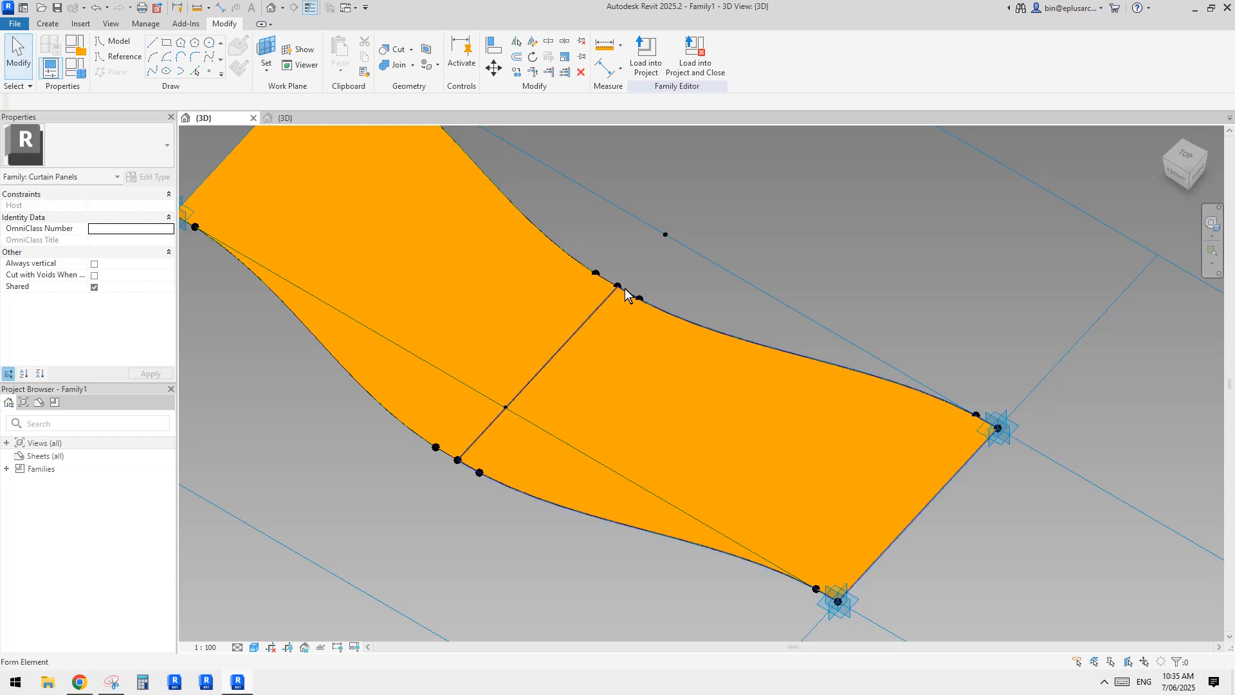
pyautogui.click(640, 298)
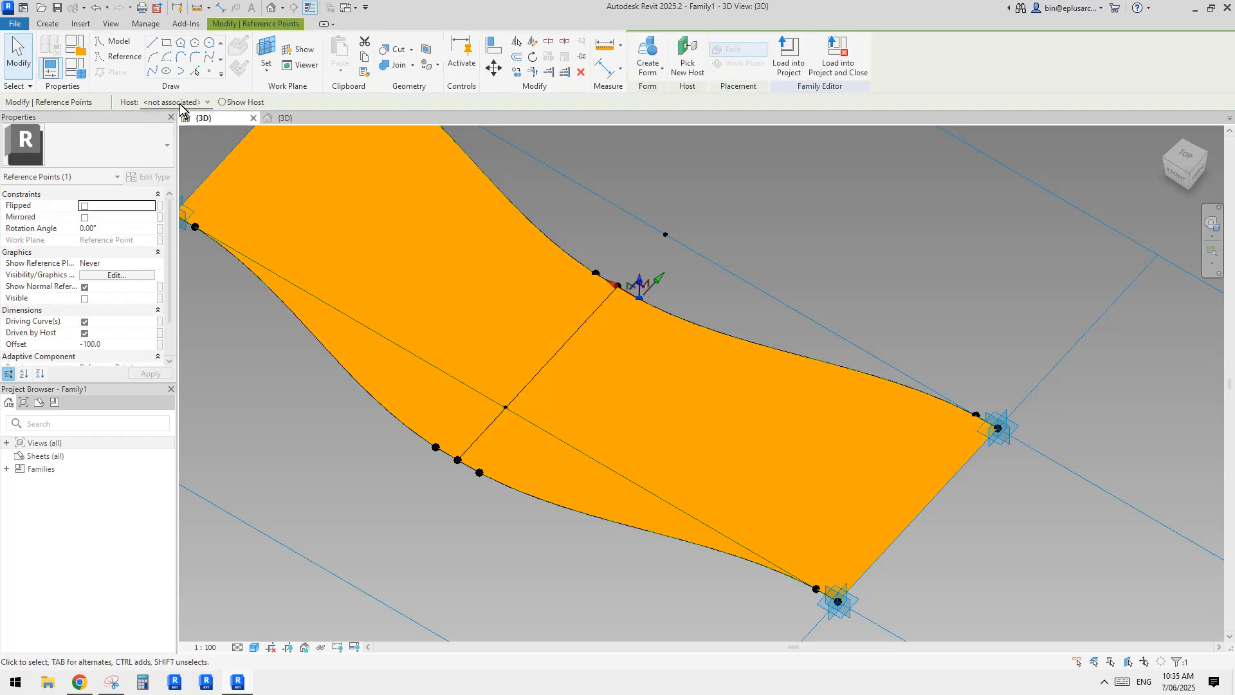
pyautogui.moveTo(680, 322); pyautogui.dragTo(939, 322, button='middle')
pyautogui.press('Escape')
# - Load the updated curtain panel family into the Family2 mass
pyautogui.click(648, 64)
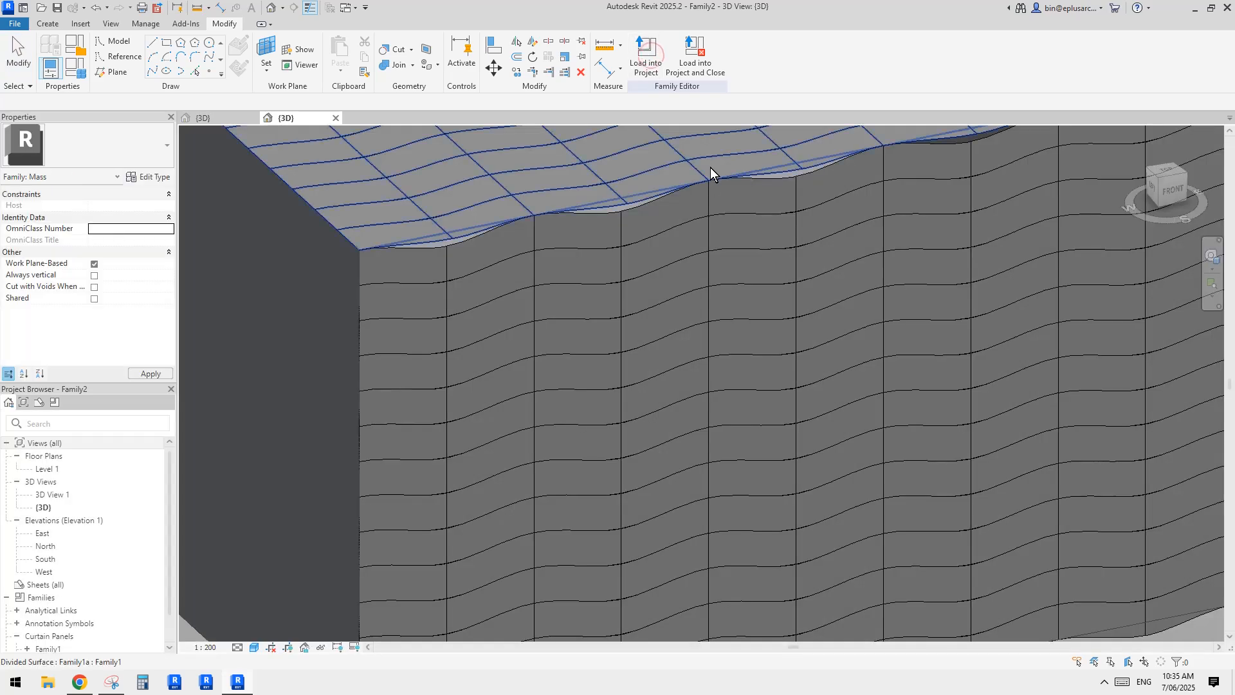
pyautogui.scroll(-3, 726, 301)
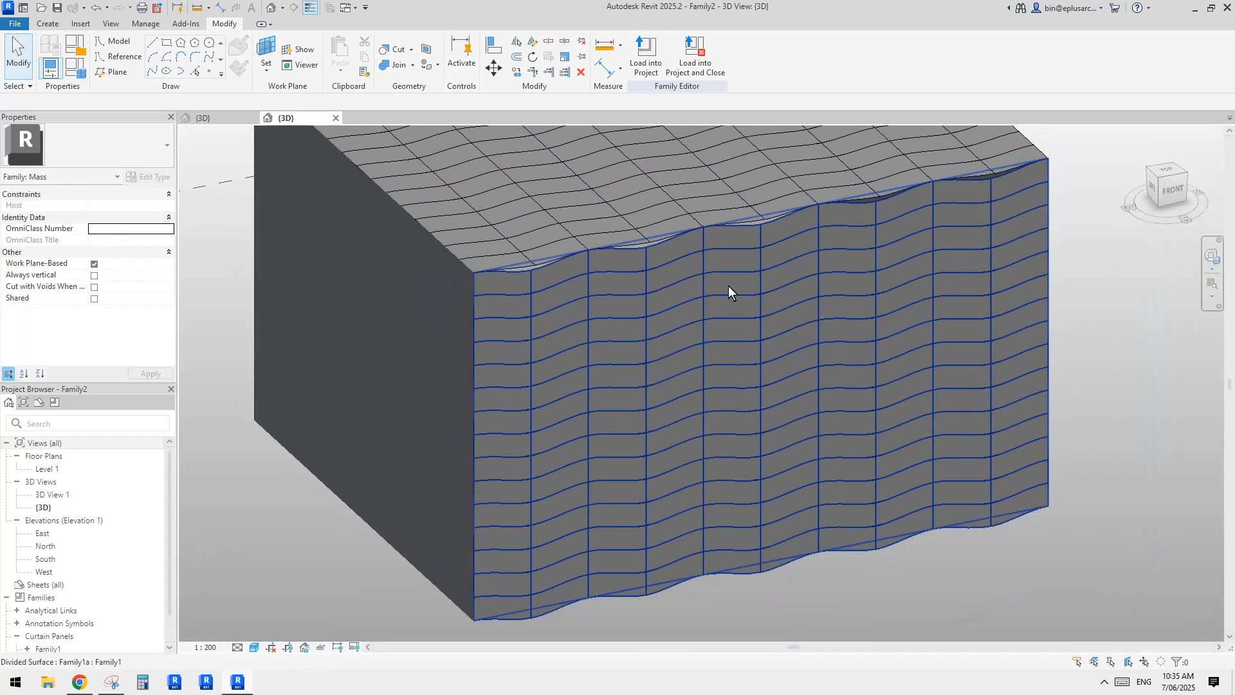
pyautogui.moveTo(728, 286); pyautogui.dragTo(687, 317, button='middle')
# - Change the mass's front divided surface from Family1a to the Rectangle pattern's Family1 panel type
pyautogui.click(698, 347)
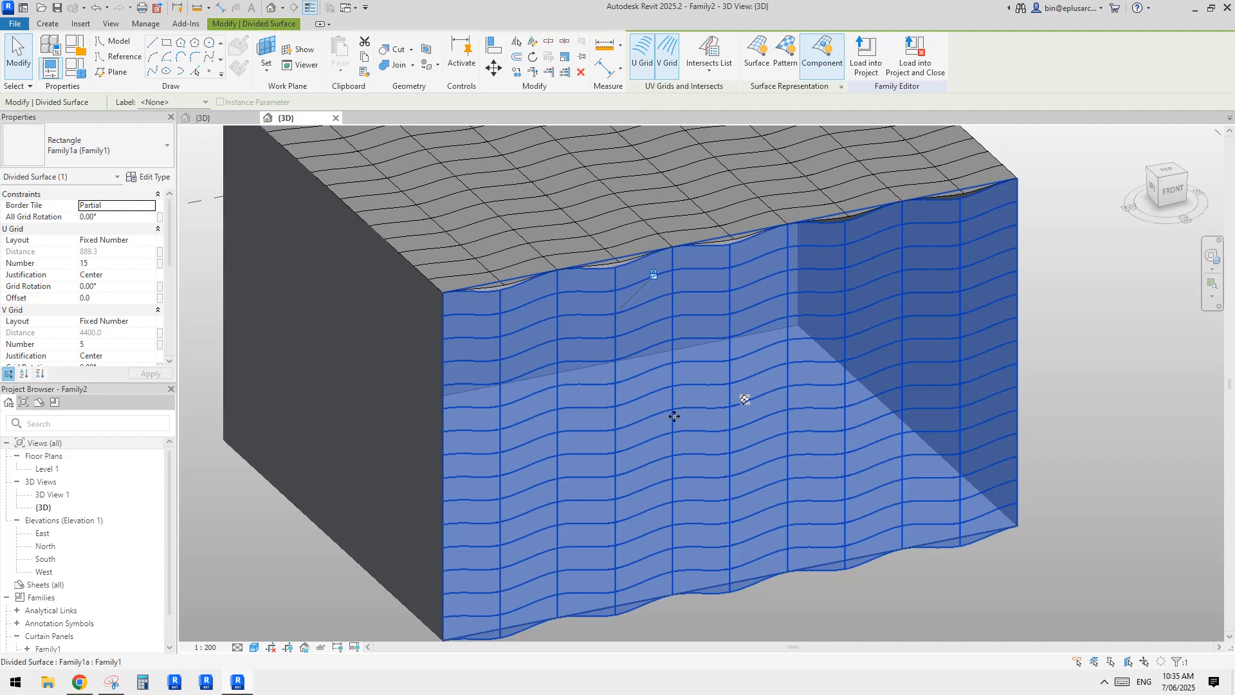
pyautogui.click(128, 148)
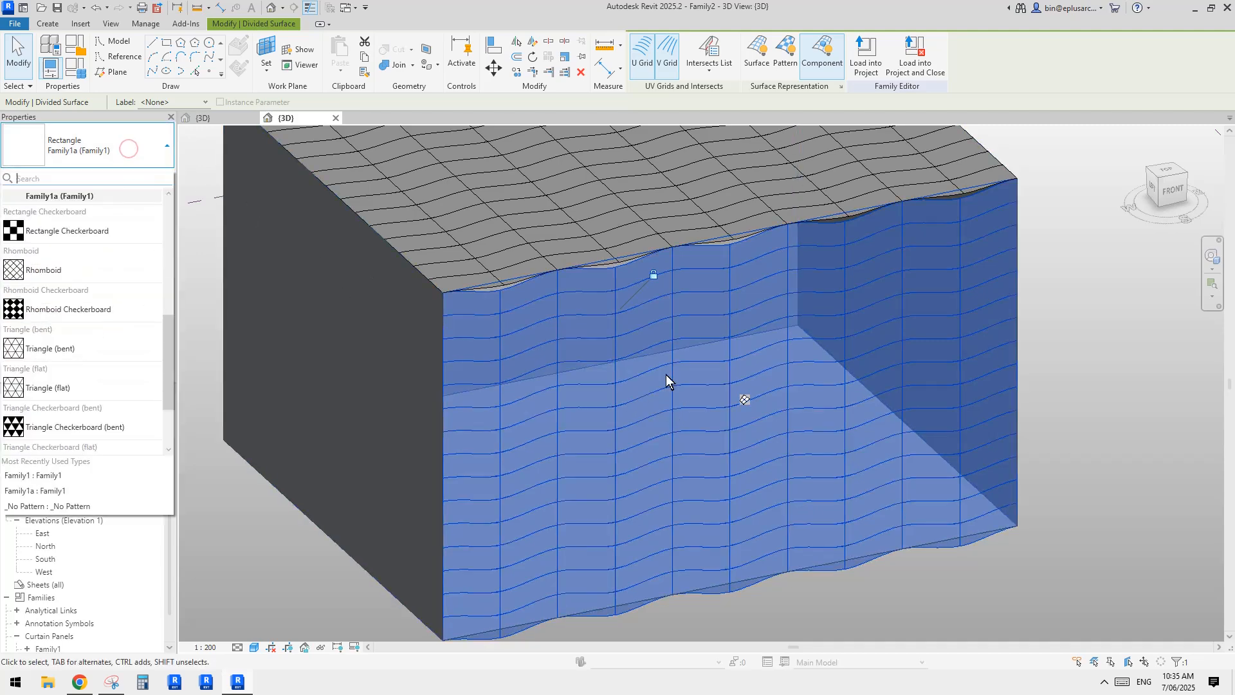
pyautogui.scroll(3, 113, 370)
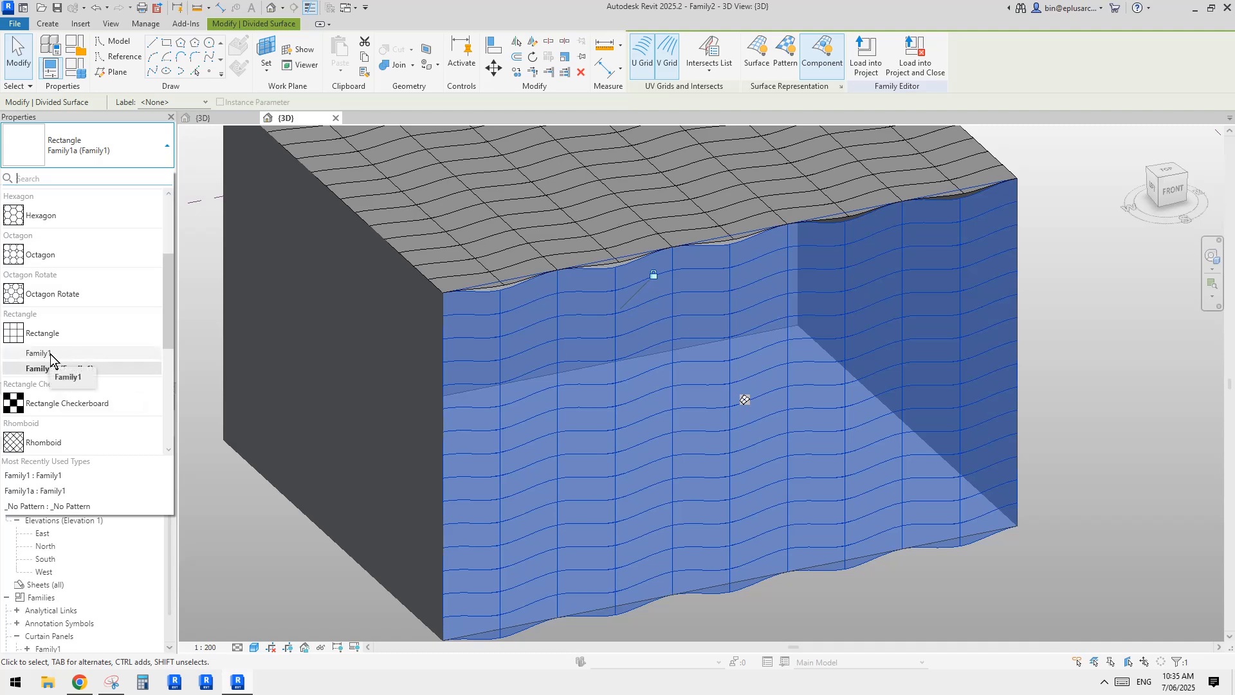
pyautogui.click(53, 354)
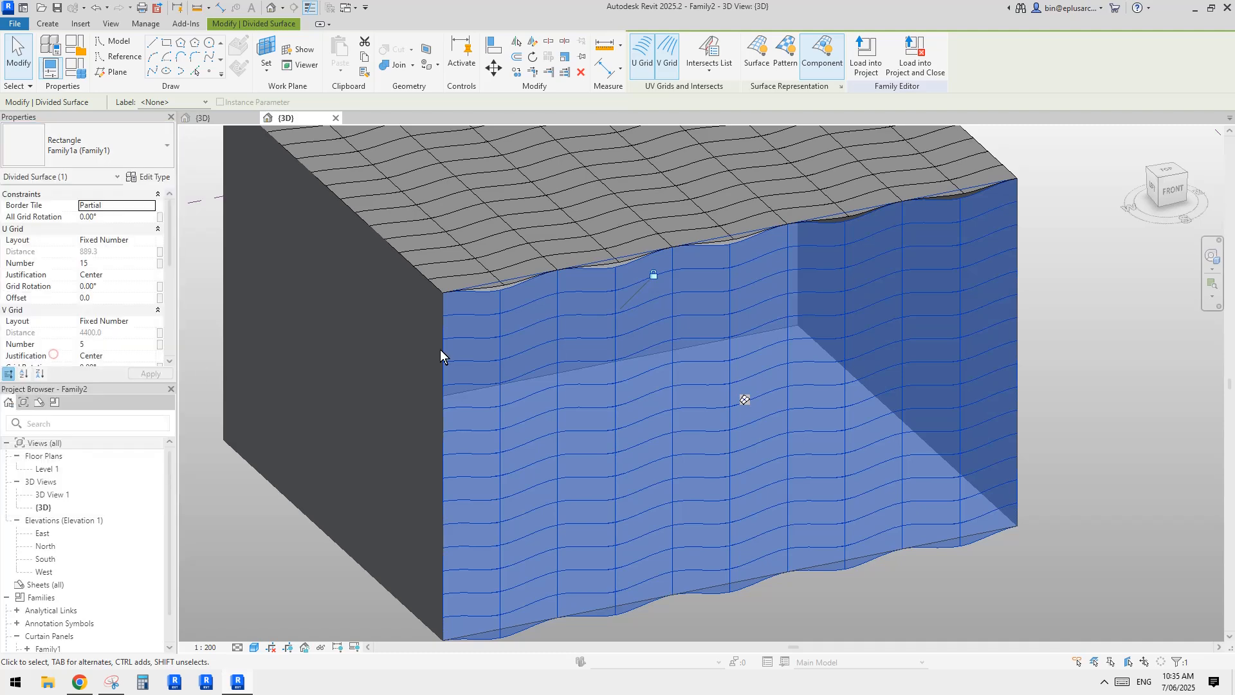
pyautogui.click(1070, 370)
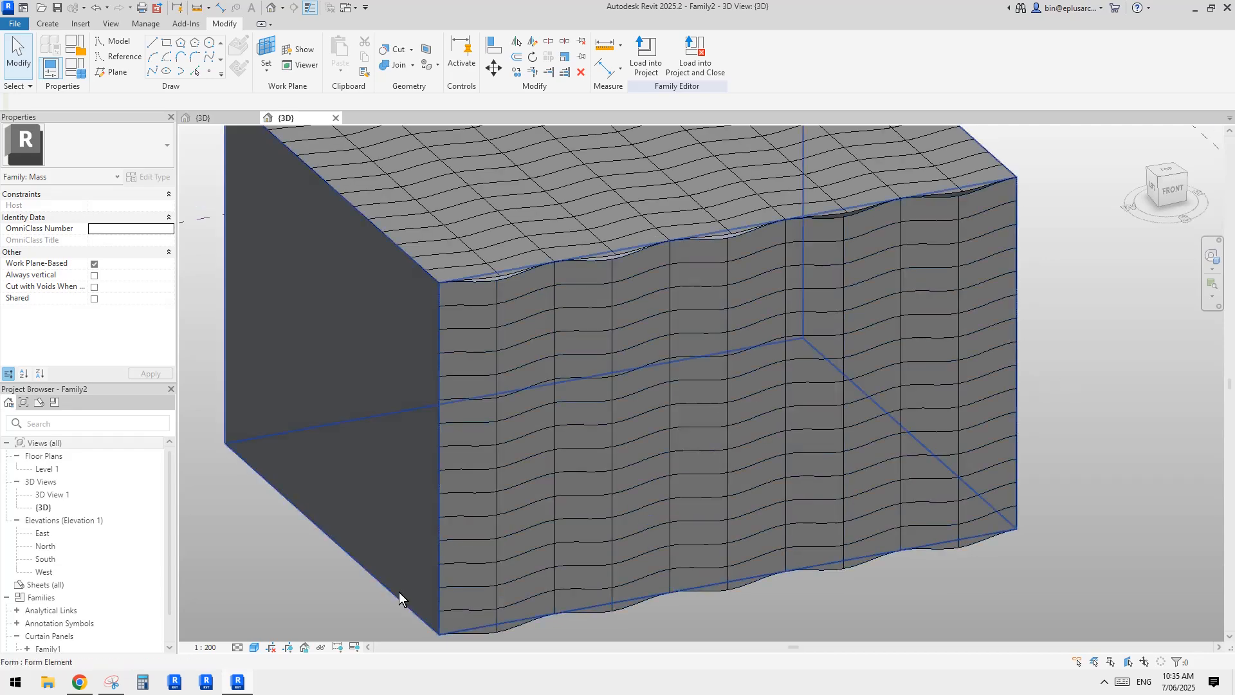
# - Set the visual style of the mass's 3D view to Shaded
pyautogui.click(254, 647)
pyautogui.click(271, 608)
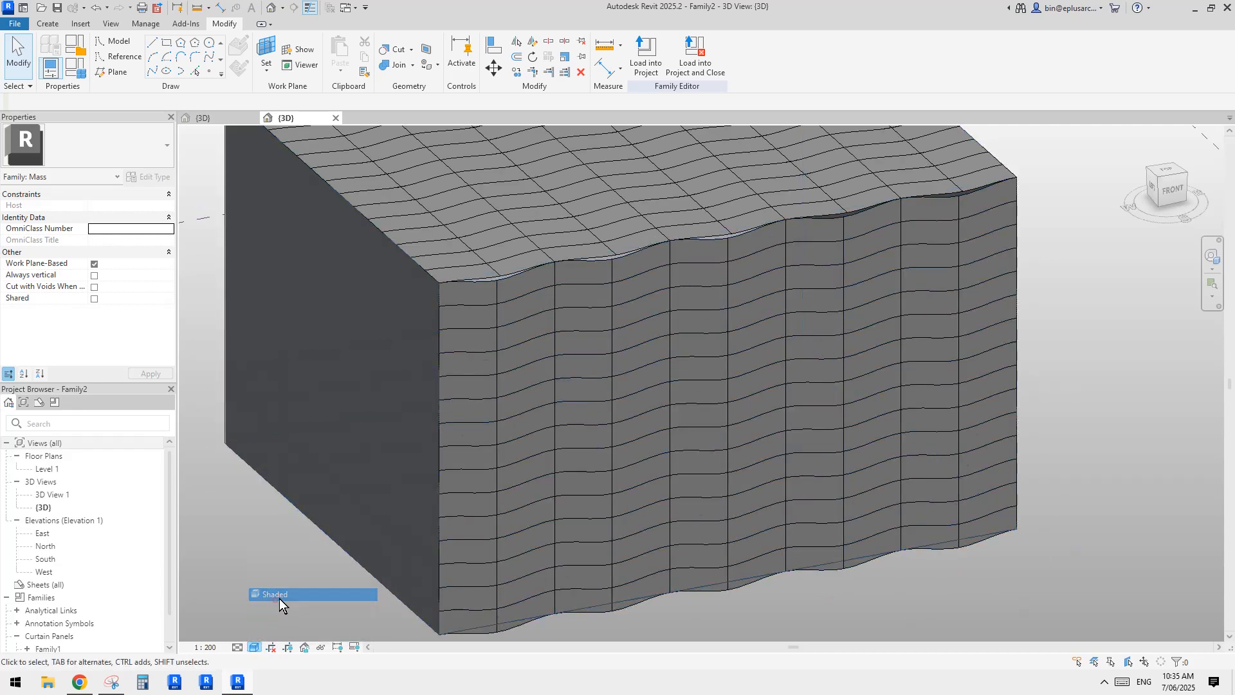
pyautogui.click(254, 648)
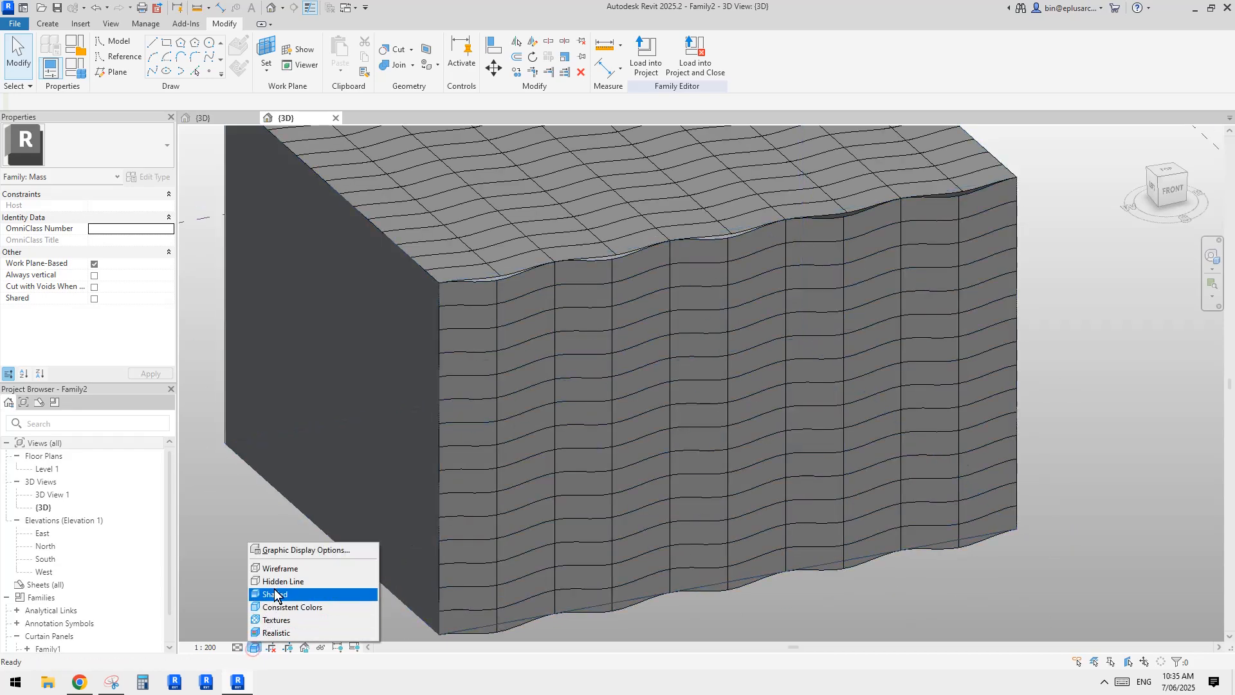
pyautogui.click(277, 609)
pyautogui.moveTo(572, 416); pyautogui.dragTo(585, 399, button='middle')
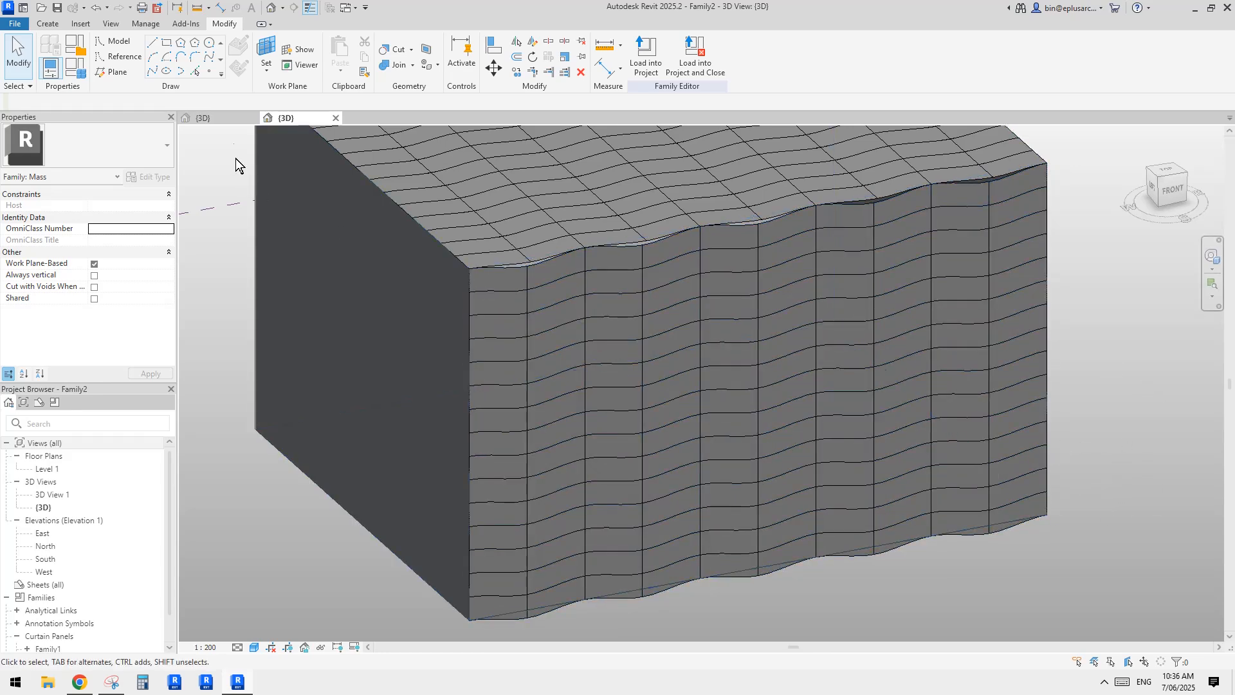
# - Compare the two forms and material of the panel family with the panels shown on the mass's divided surfaces
pyautogui.click(219, 116)
pyautogui.click(778, 360)
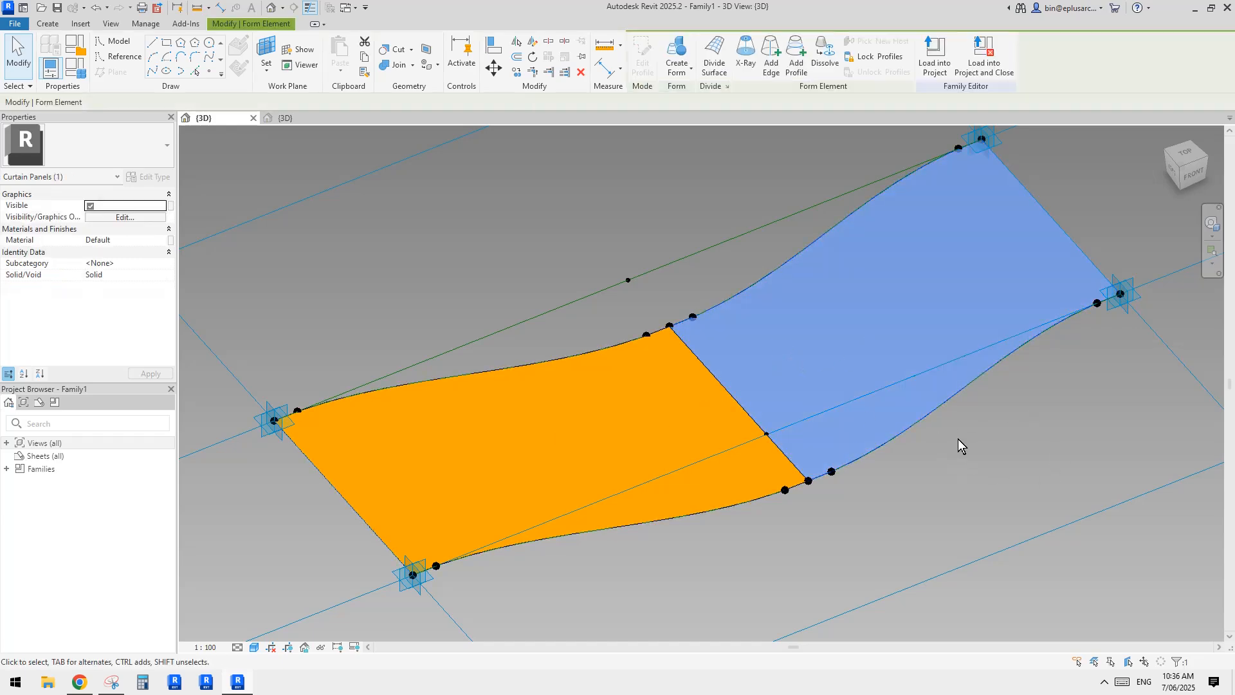
pyautogui.click(290, 120)
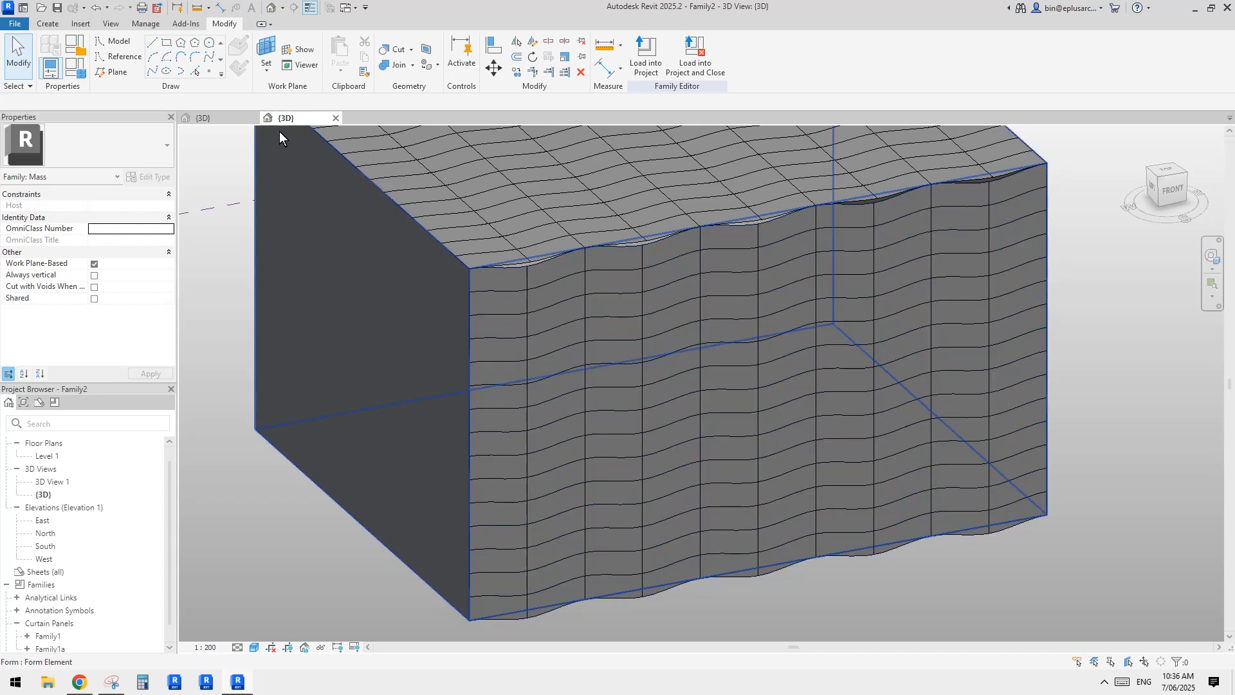
pyautogui.click(233, 118)
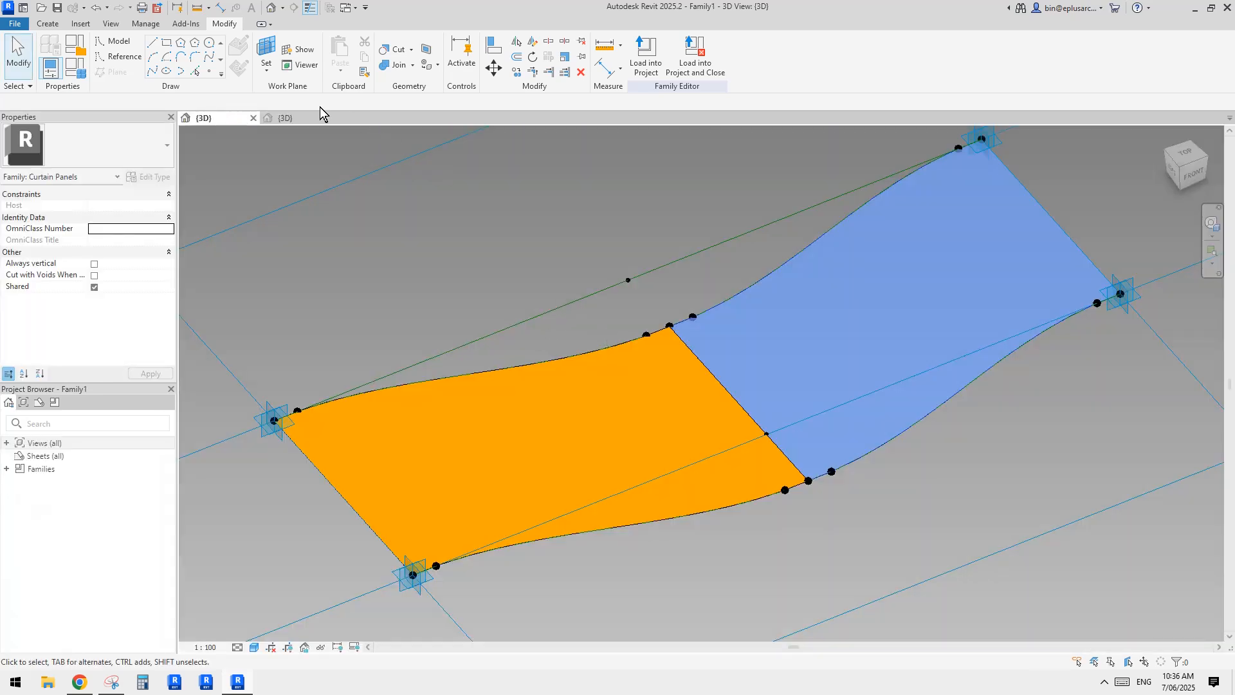
pyautogui.click(297, 117)
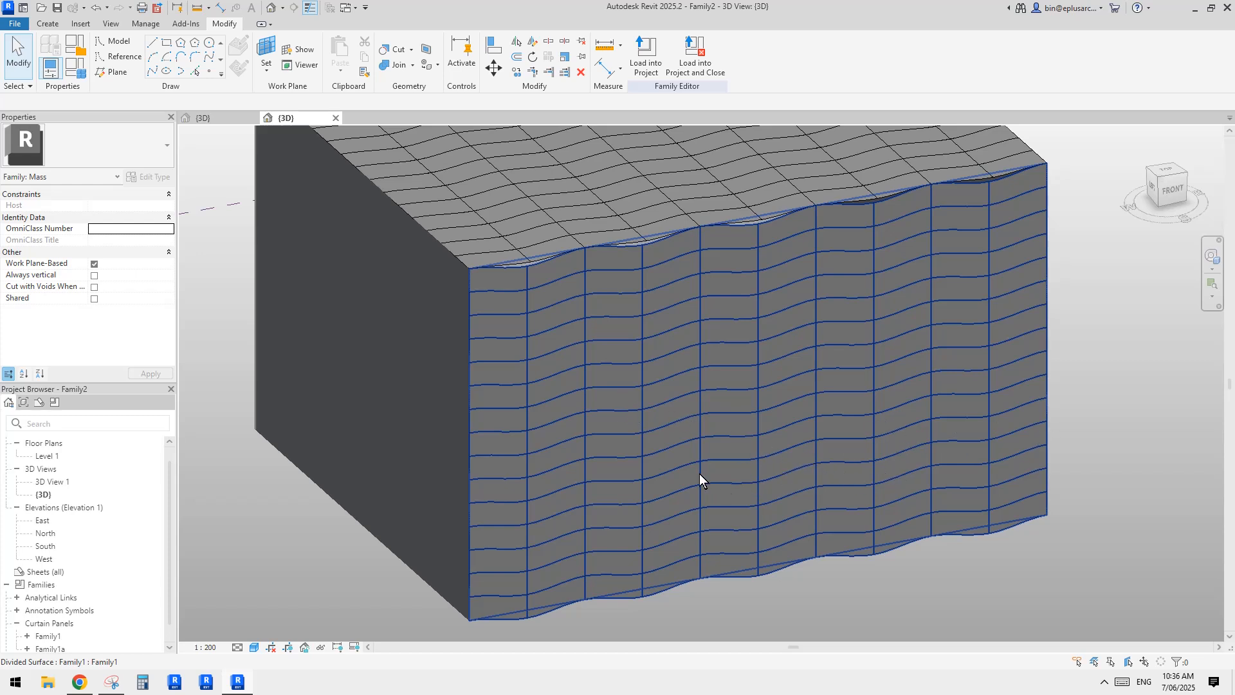
pyautogui.click(230, 119)
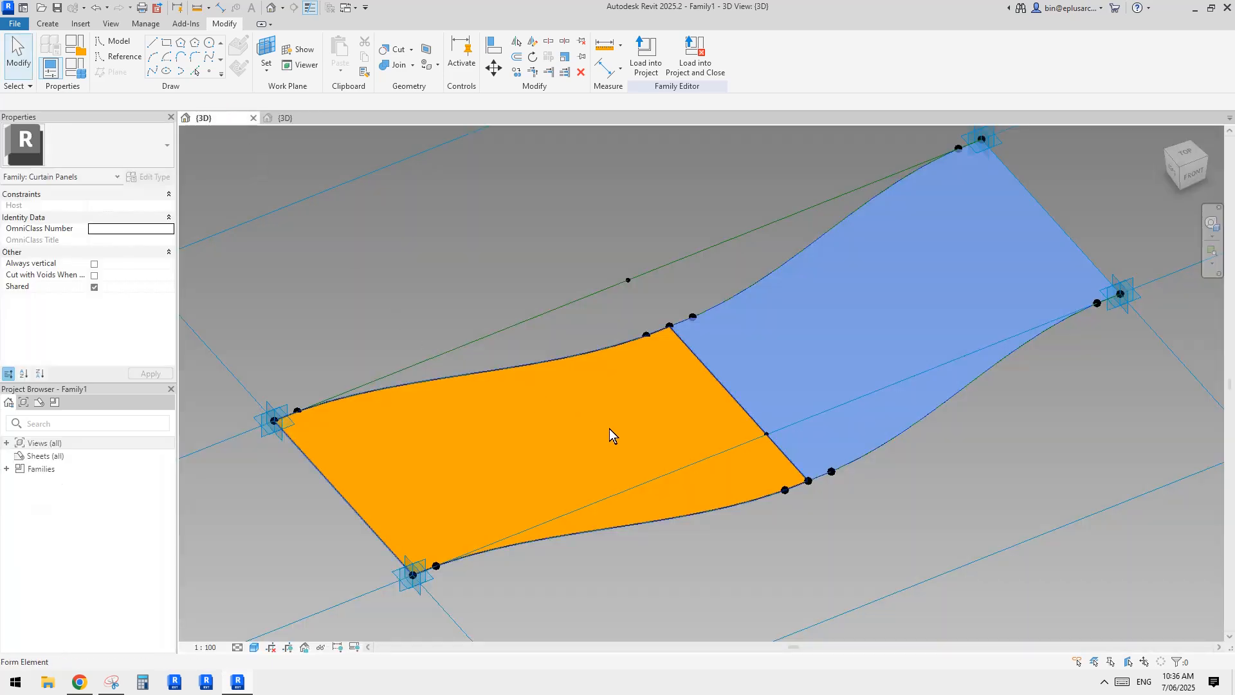
pyautogui.click(328, 120)
pyautogui.click(751, 428)
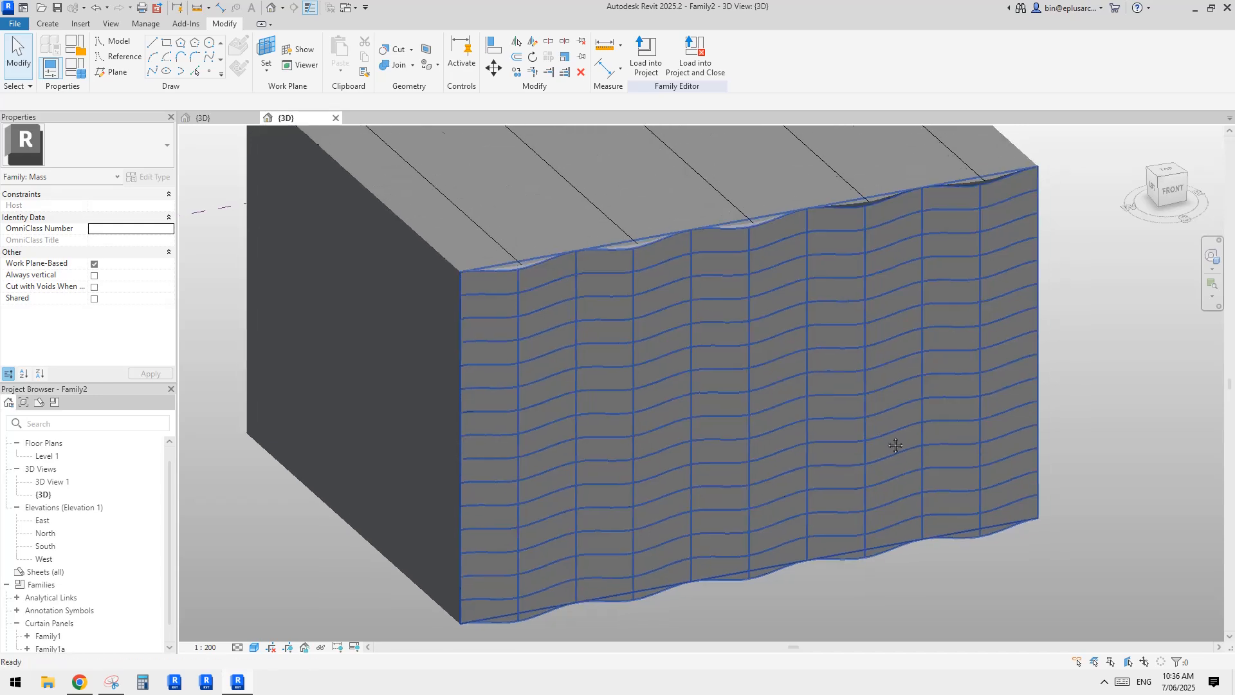
pyautogui.moveTo(763, 411); pyautogui.dragTo(755, 414, button='middle')
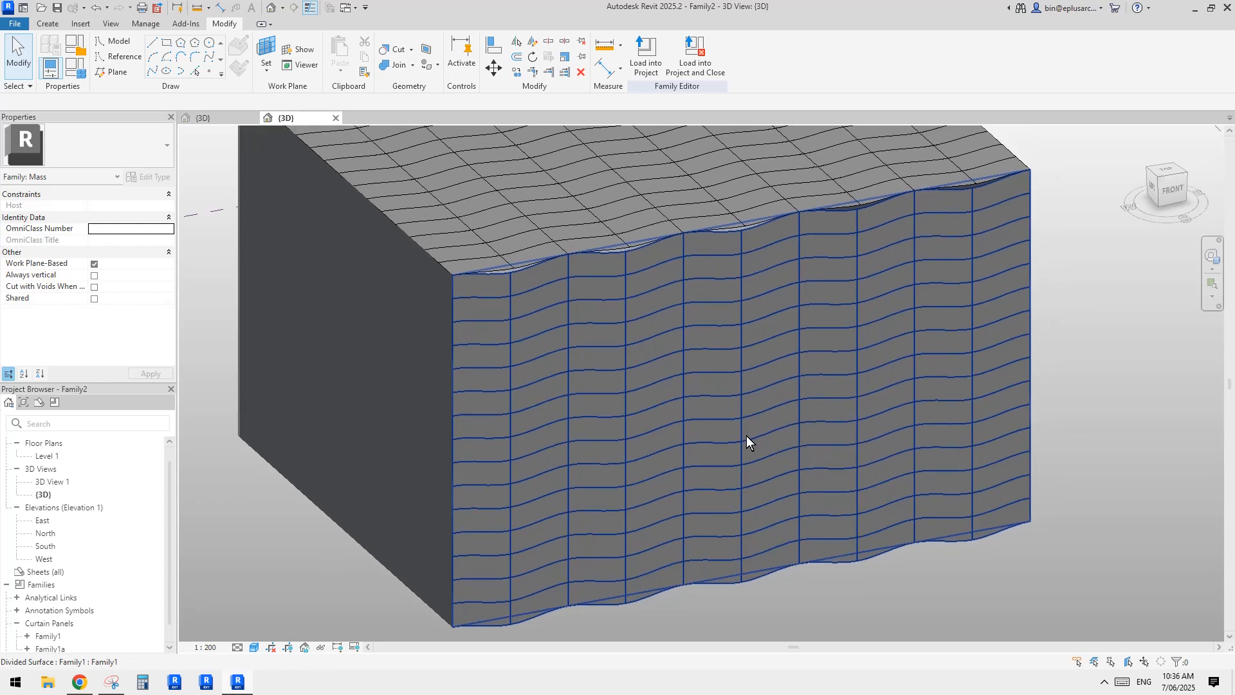
pyautogui.press('Escape')
# - In the panel family, duplicate the Default material and assign the copy to the left half of the wavy panel
pyautogui.click(221, 118)
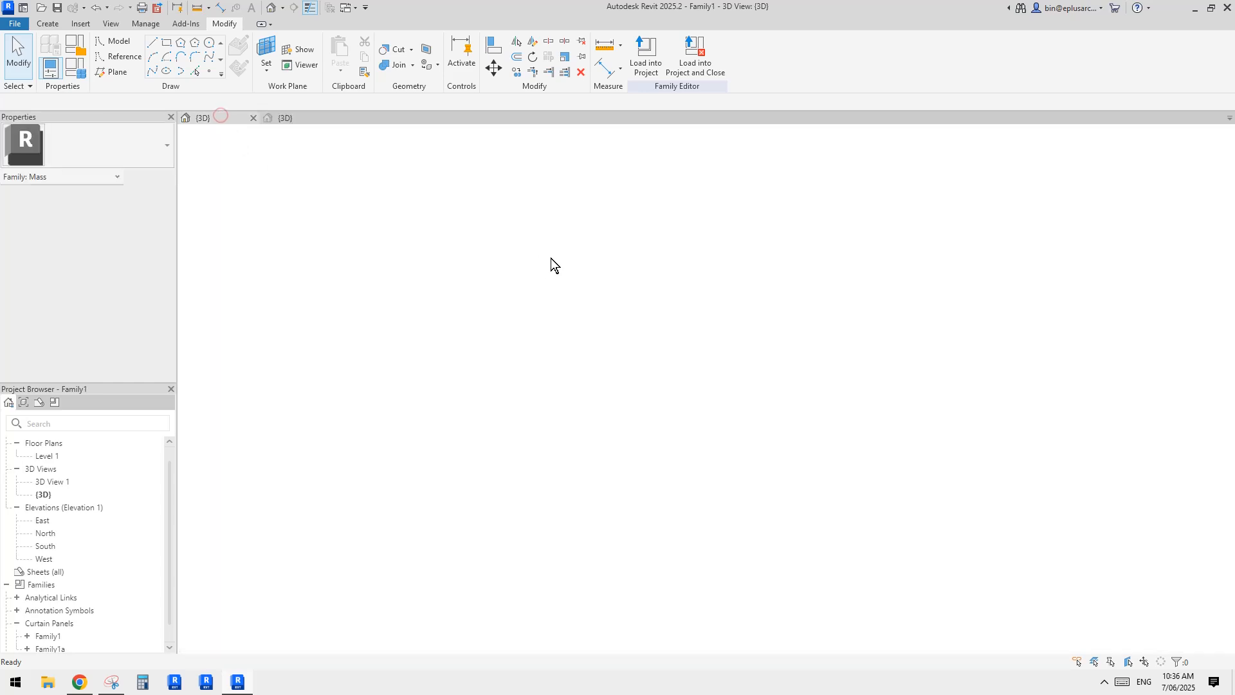
pyautogui.click(522, 443)
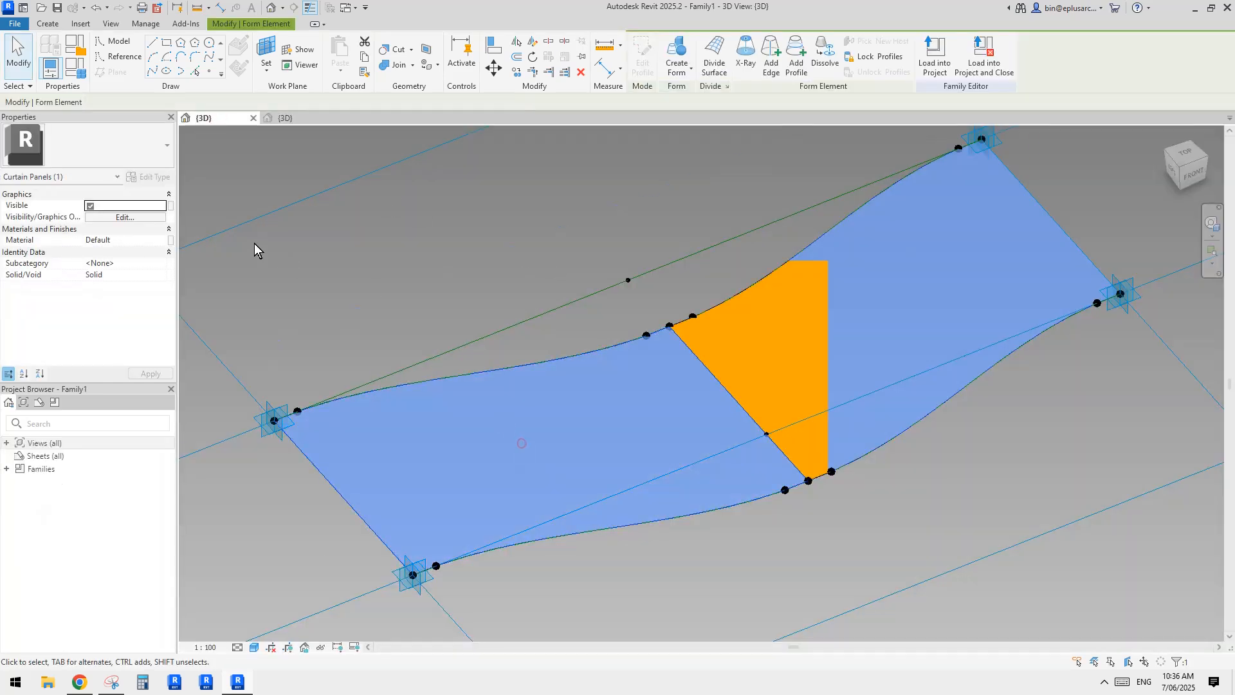
pyautogui.click(157, 240)
pyautogui.click(171, 240)
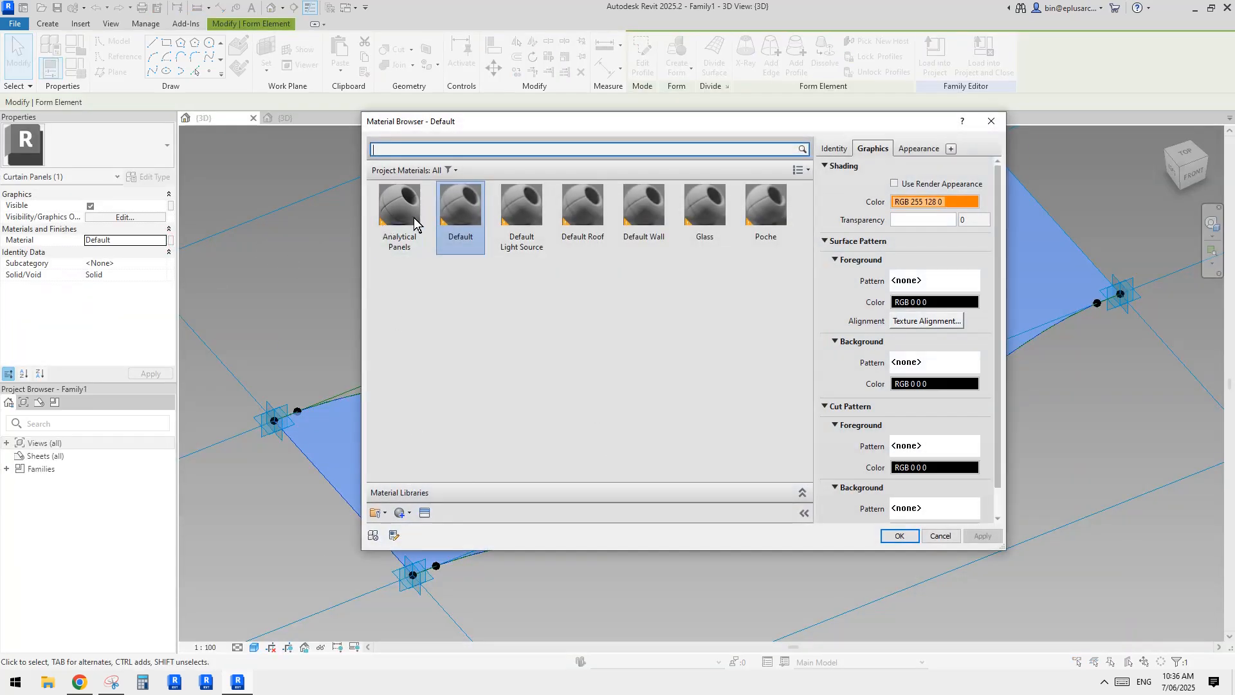
pyautogui.rightClick(449, 208)
pyautogui.click(495, 230)
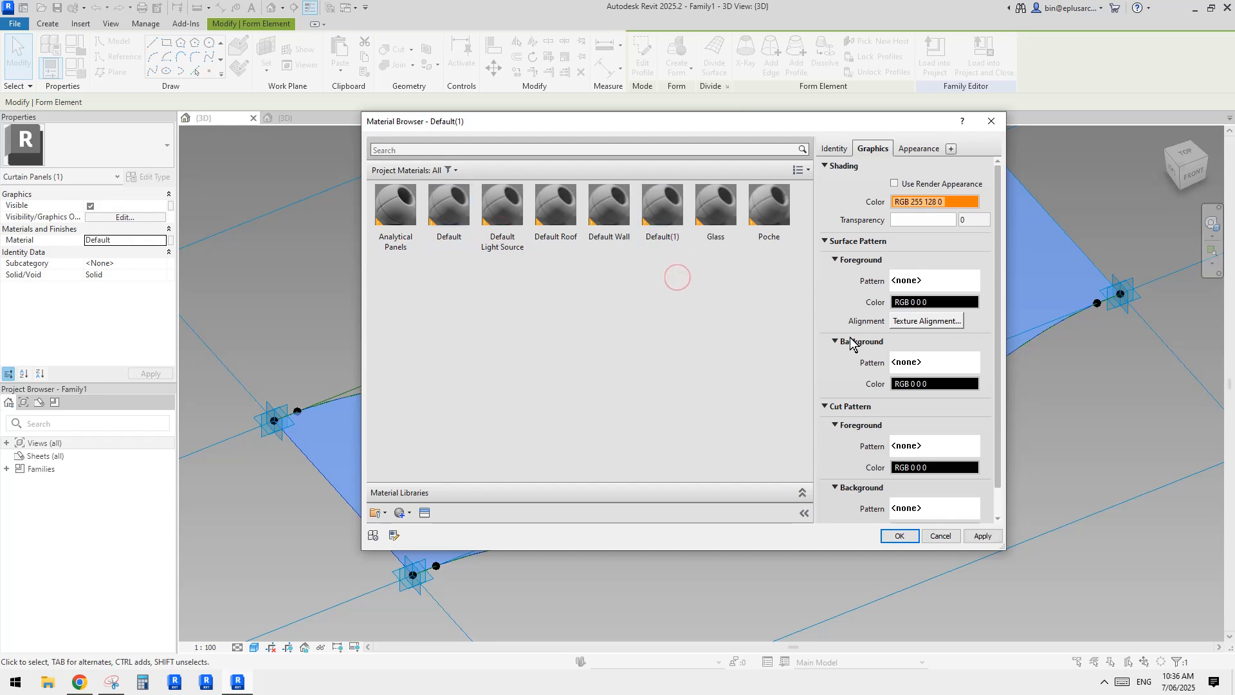
pyautogui.click(889, 536)
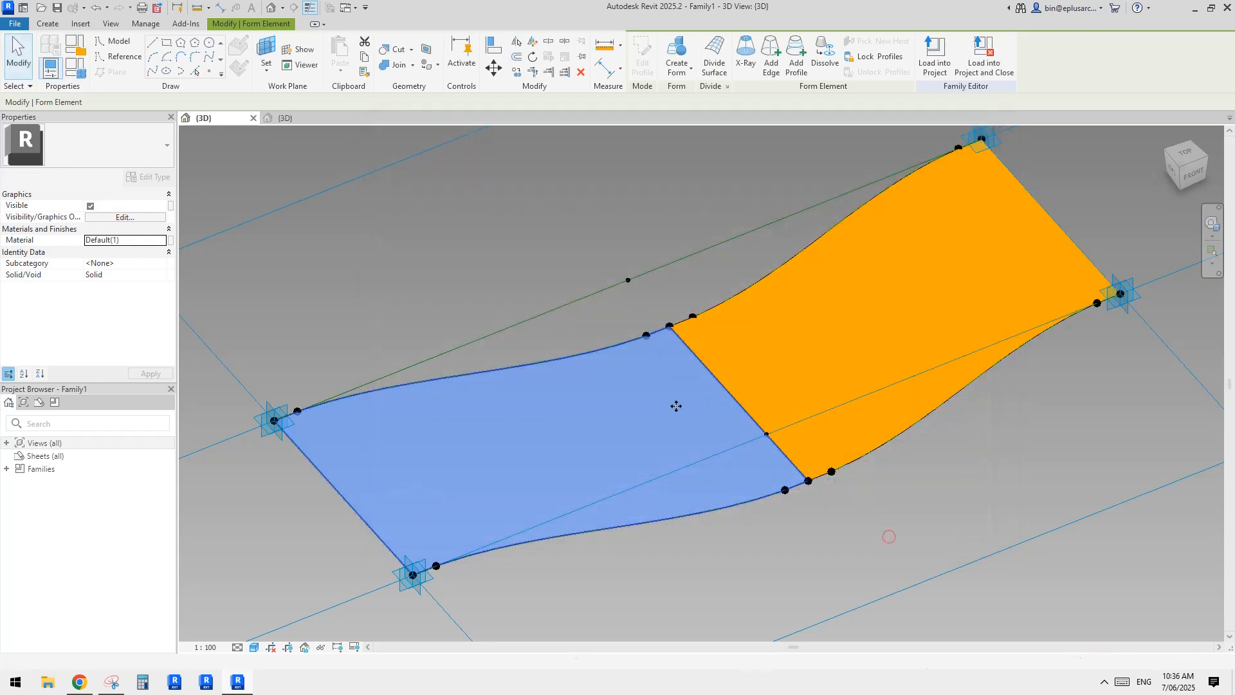
# - Assign the Default(1) material to the right half of the wavy panel and reload the family into the mass, overwriting the existing version
pyautogui.click(828, 327)
pyautogui.click(170, 240)
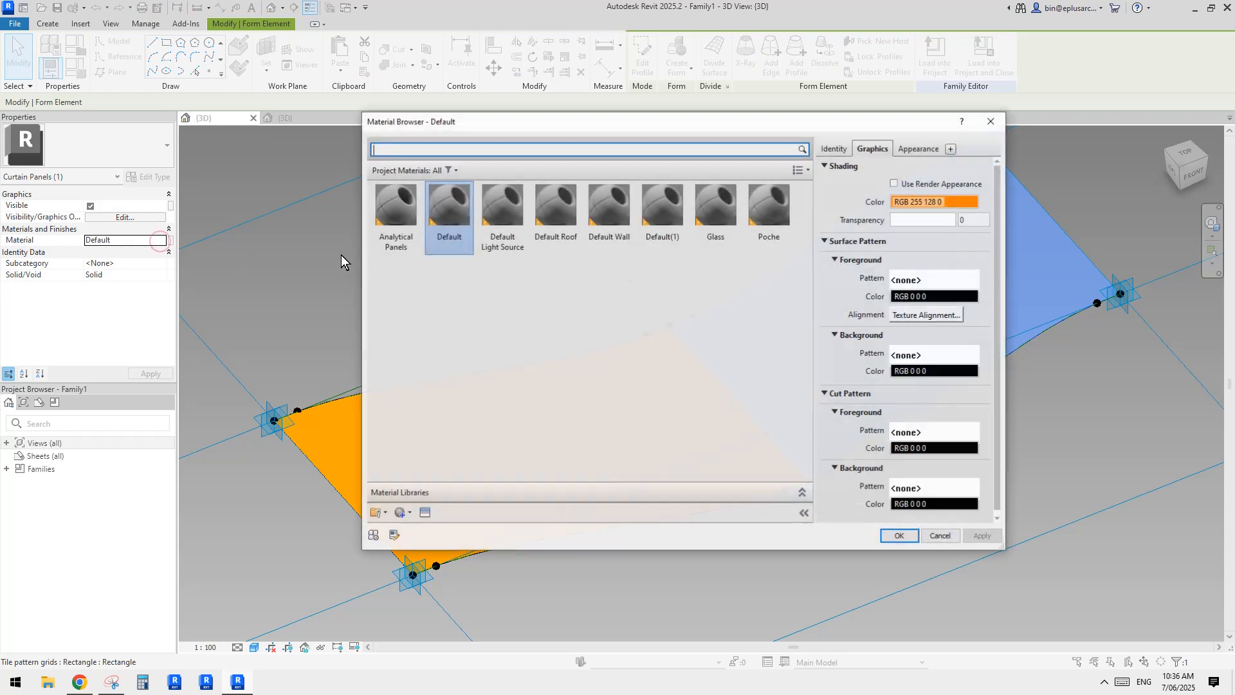
pyautogui.click(677, 214)
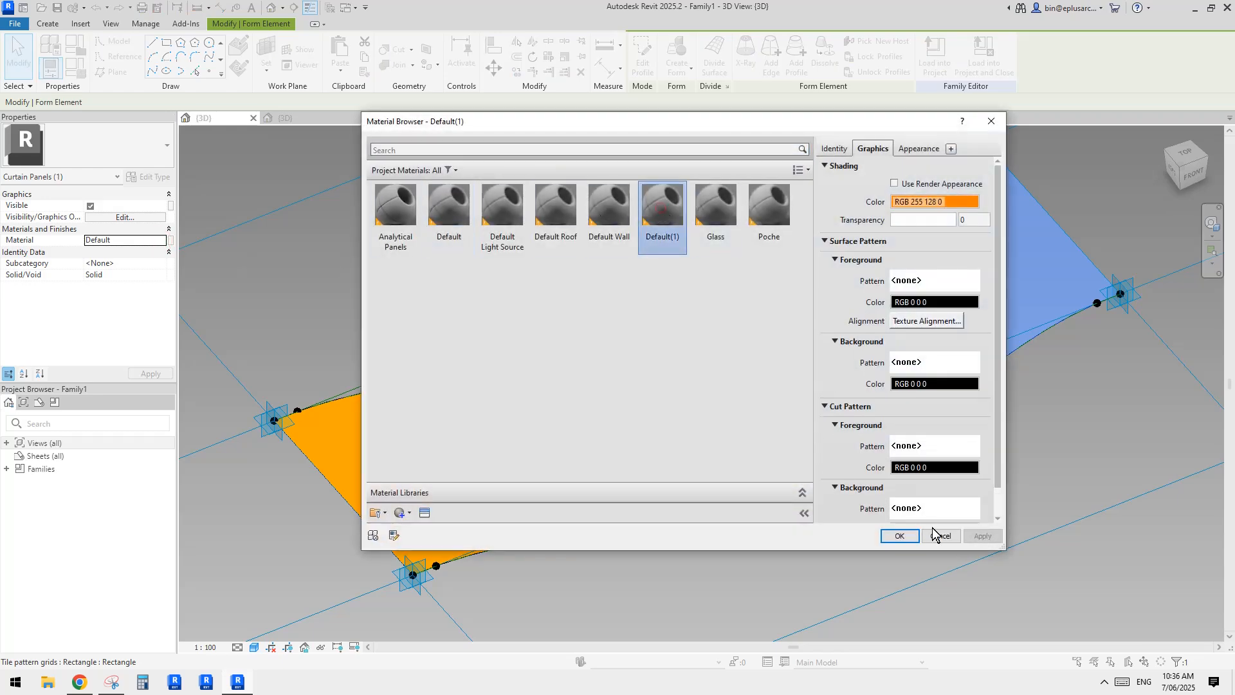
pyautogui.click(899, 536)
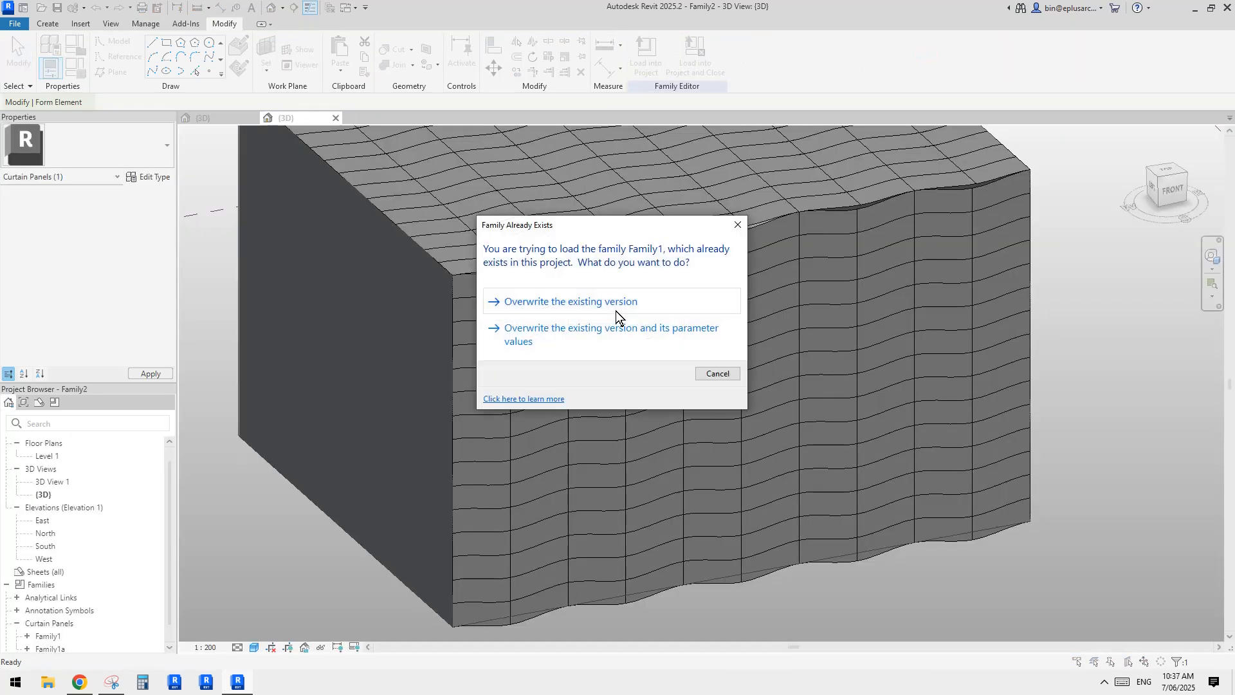
pyautogui.click(640, 302)
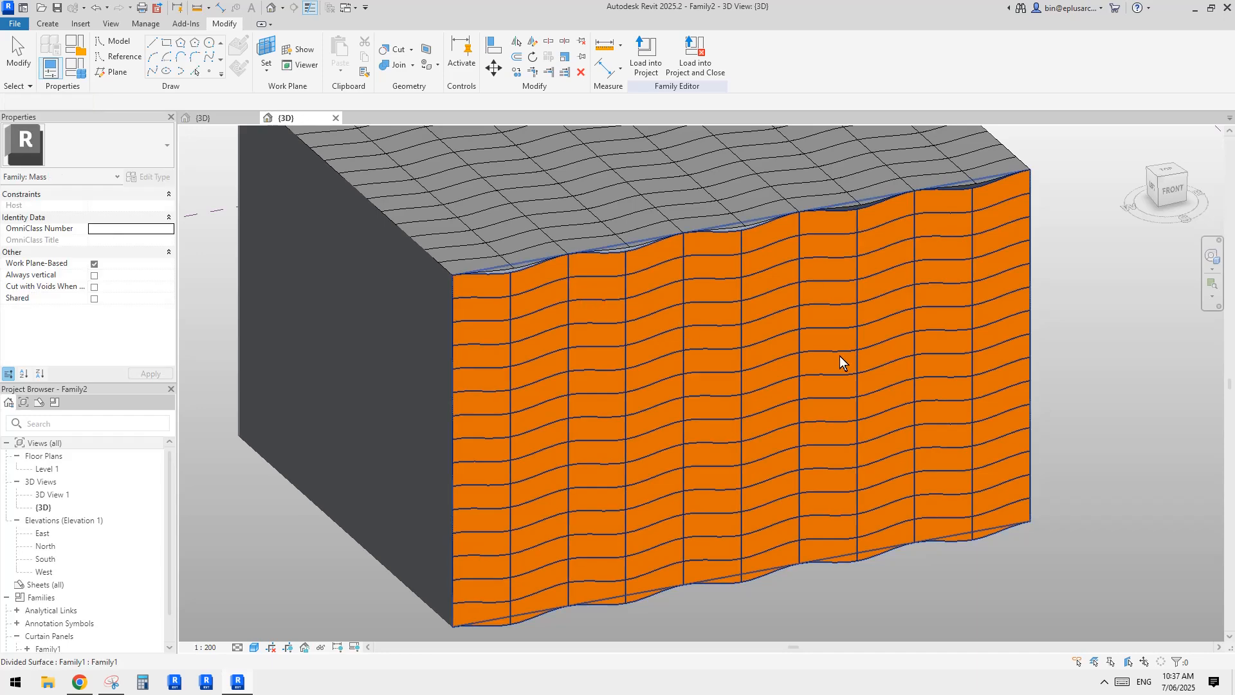
# - Check which panel types are assigned to the mass's front and top divided surfaces
pyautogui.click(682, 410)
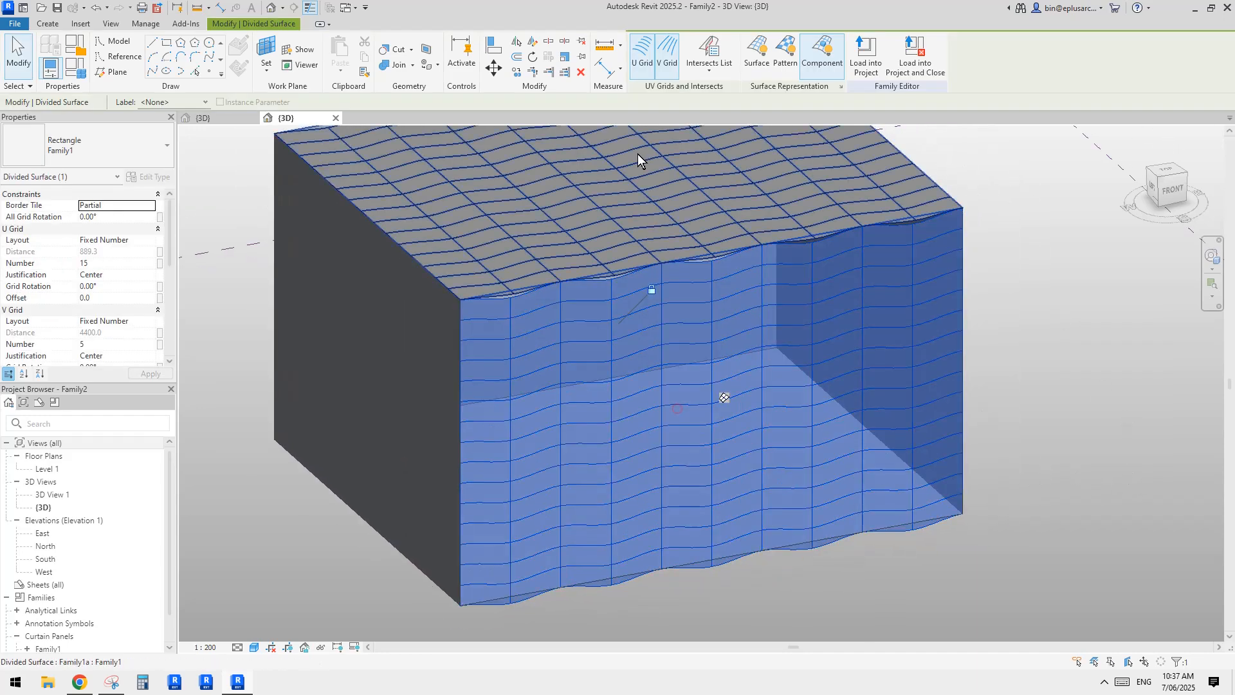
pyautogui.moveTo(726, 394); pyautogui.dragTo(735, 388, button='middle')
pyautogui.click(585, 248)
pyautogui.click(165, 148)
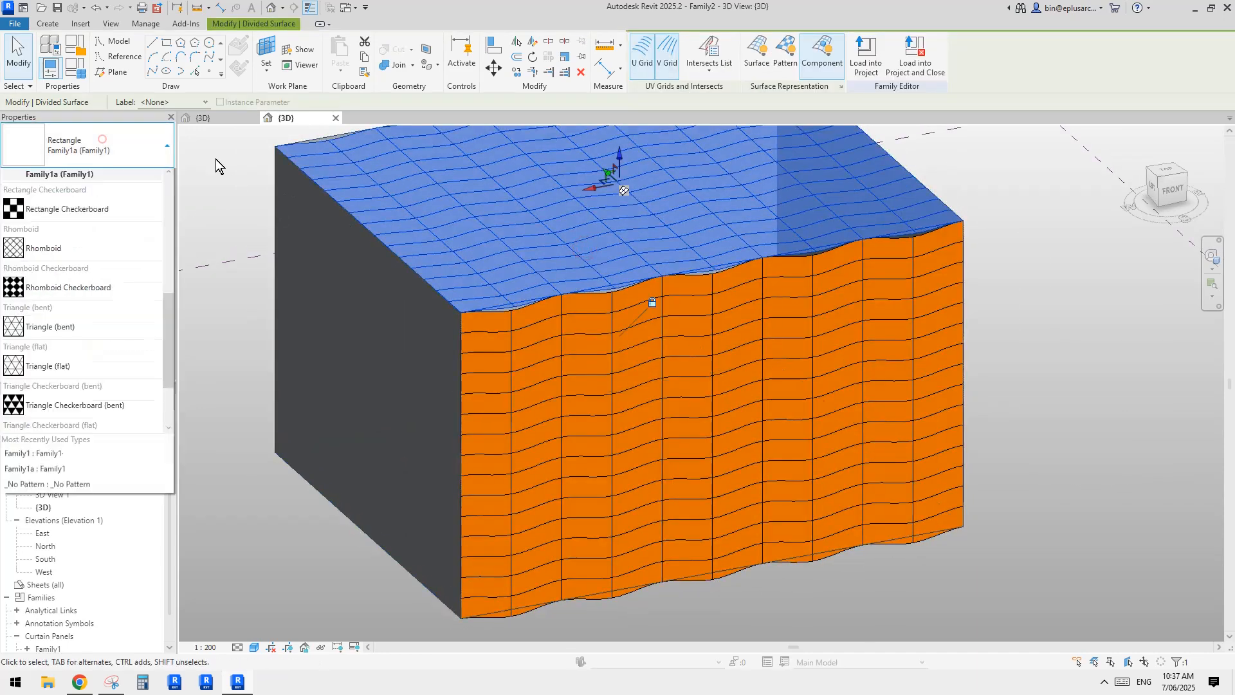
pyautogui.click(724, 407)
pyautogui.keyDown('shift'); pyautogui.moveTo(687, 250); pyautogui.dragTo(730, 314, button='middle'); pyautogui.keyUp('shift')
pyautogui.scroll(1, 735, 357)
pyautogui.press('Escape')
pyautogui.scroll(1, 697, 248)
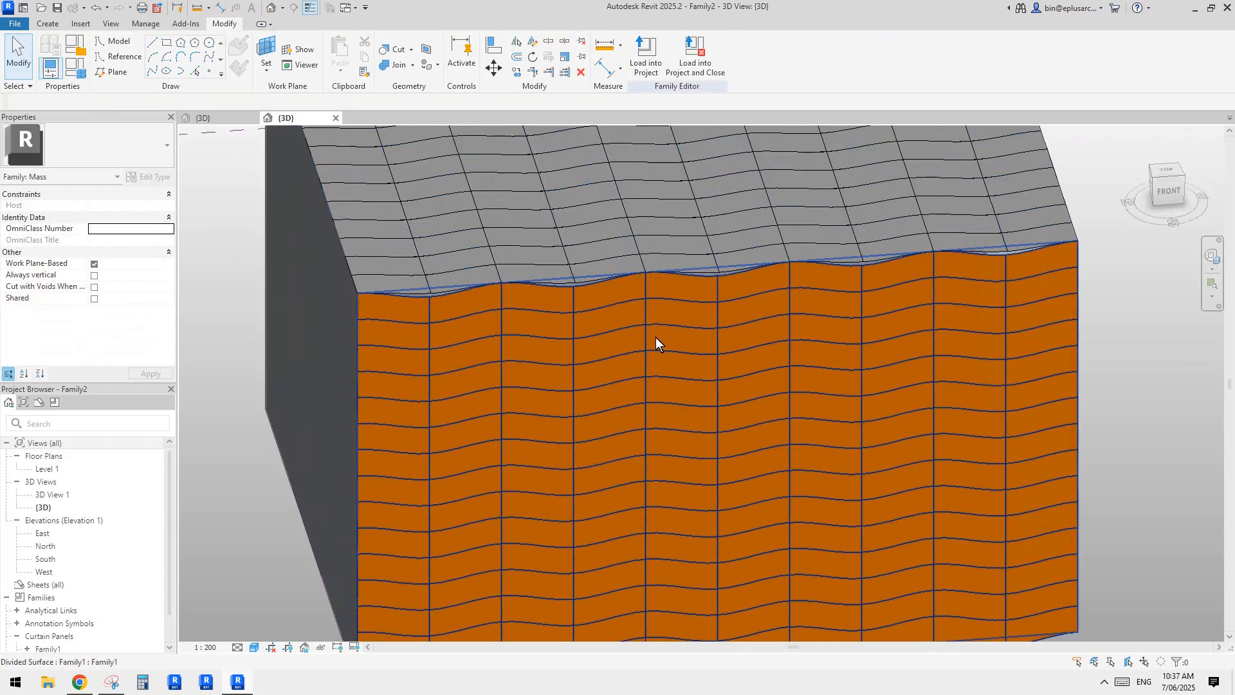
# - Examine individual panels on the front divided surface and the shared edge between the front and top surfaces of the mass
pyautogui.keyDown('shift'); pyautogui.moveTo(655, 337); pyautogui.dragTo(734, 288, button='middle'); pyautogui.keyUp('shift')
pyautogui.click(737, 290)
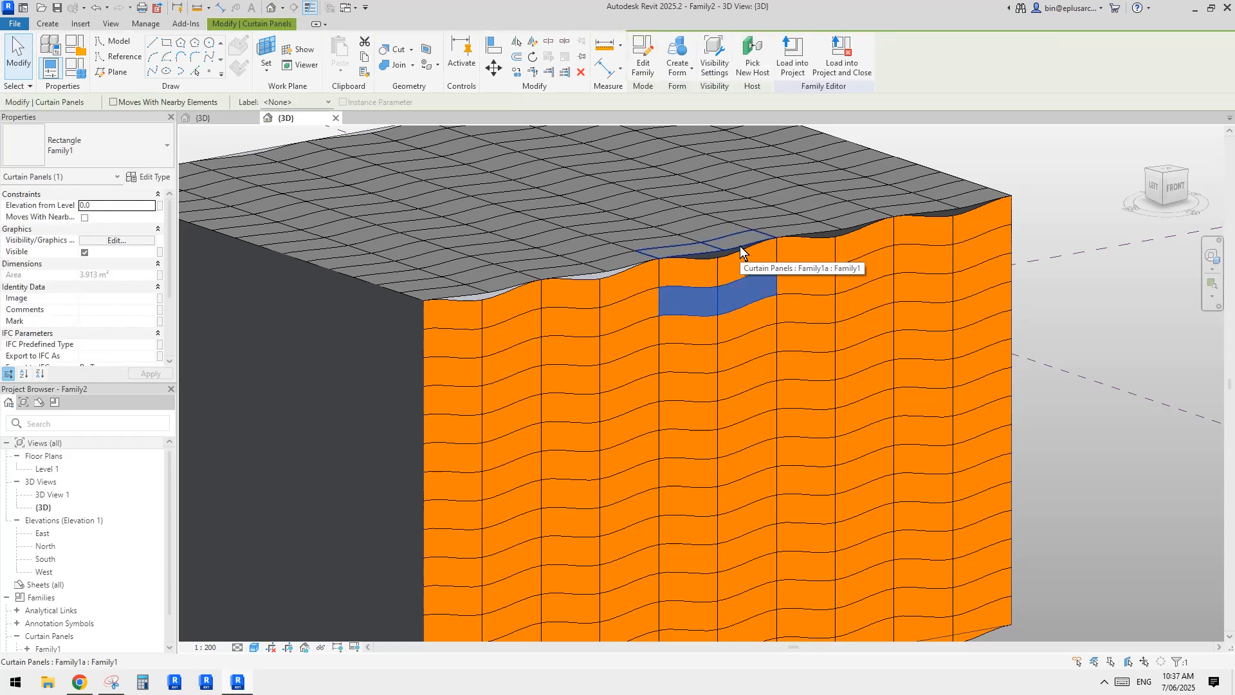
pyautogui.scroll(3, 755, 295)
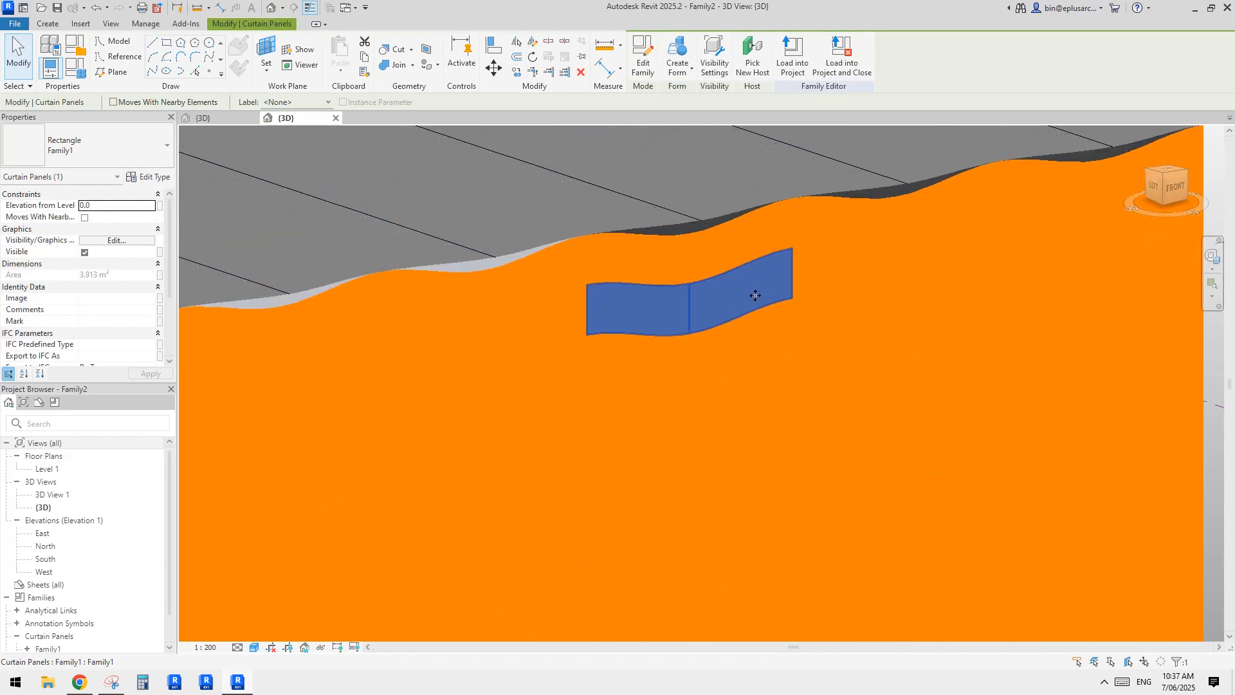
pyautogui.click(722, 307)
pyautogui.keyDown('shift'); pyautogui.moveTo(722, 306); pyautogui.dragTo(646, 322, button='middle'); pyautogui.keyUp('shift')
pyautogui.click(663, 306)
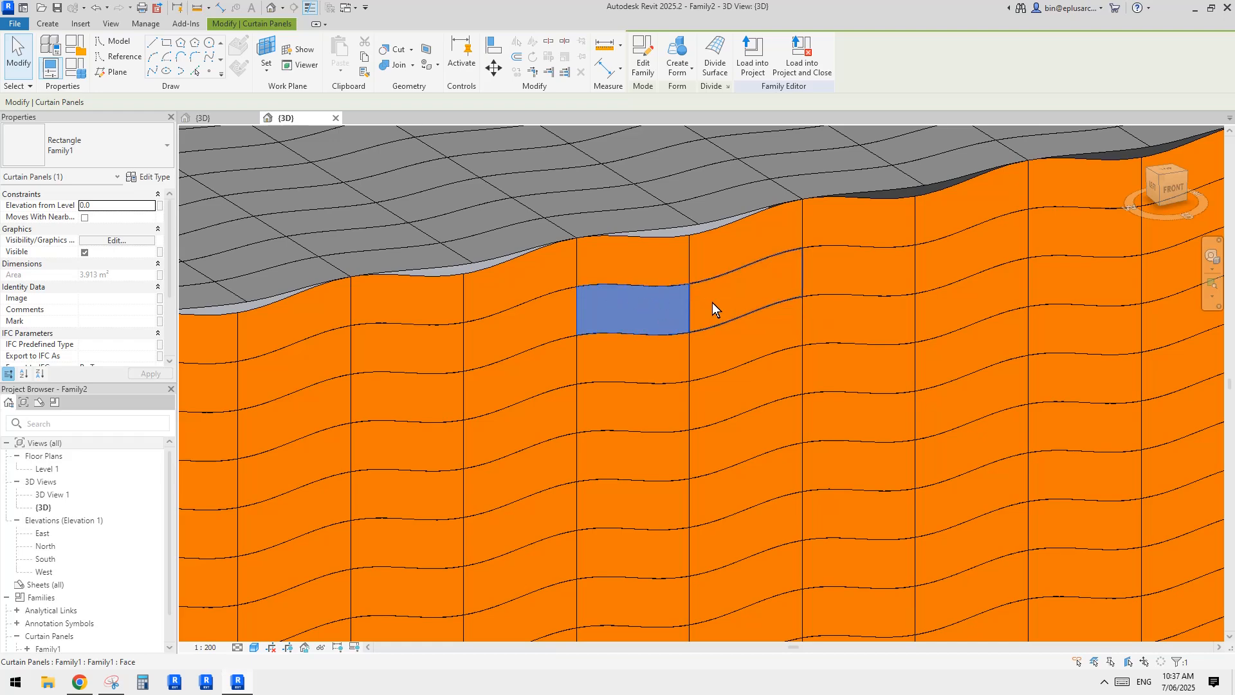
pyautogui.press('Escape')
pyautogui.keyDown('shift'); pyautogui.moveTo(715, 304); pyautogui.dragTo(694, 427, button='middle'); pyautogui.keyUp('shift')
pyautogui.click(715, 201)
pyautogui.scroll(-2, 716, 200)
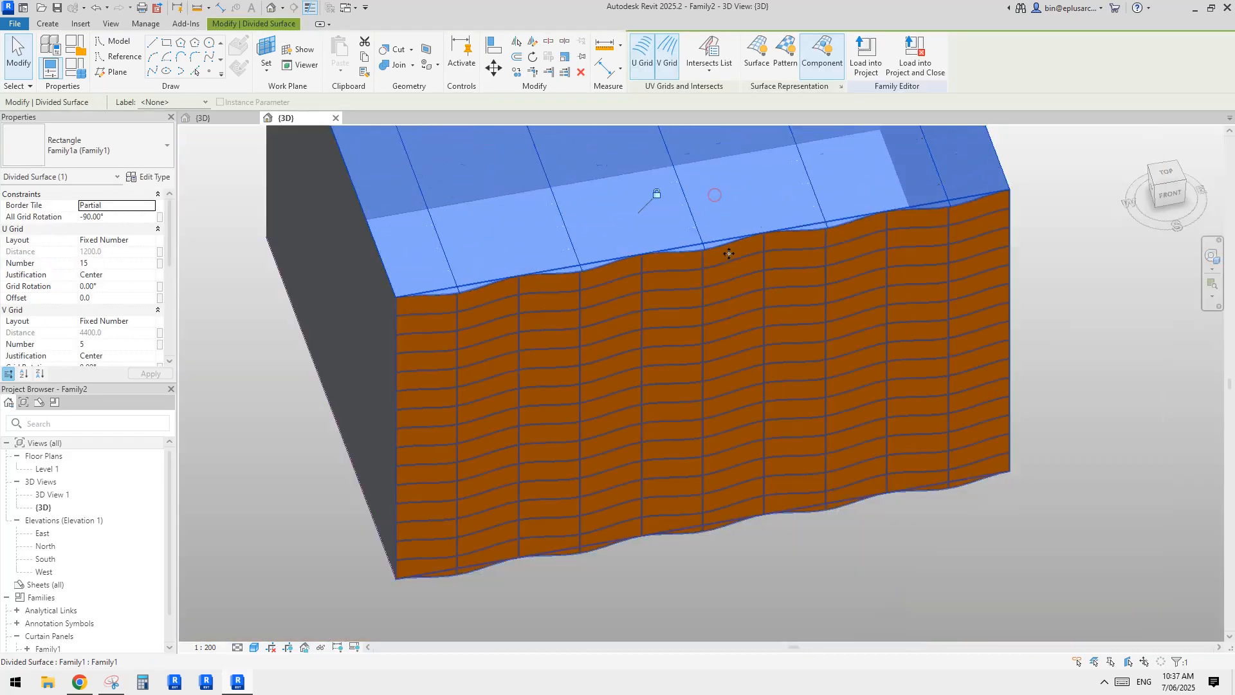
pyautogui.moveTo(727, 265); pyautogui.dragTo(730, 334, button='middle')
pyautogui.click(1074, 282)
pyautogui.moveTo(1060, 316); pyautogui.dragTo(958, 334, button='middle')
pyautogui.keyDown('shift'); pyautogui.moveTo(437, 464); pyautogui.dragTo(572, 429, button='middle'); pyautogui.keyUp('shift')
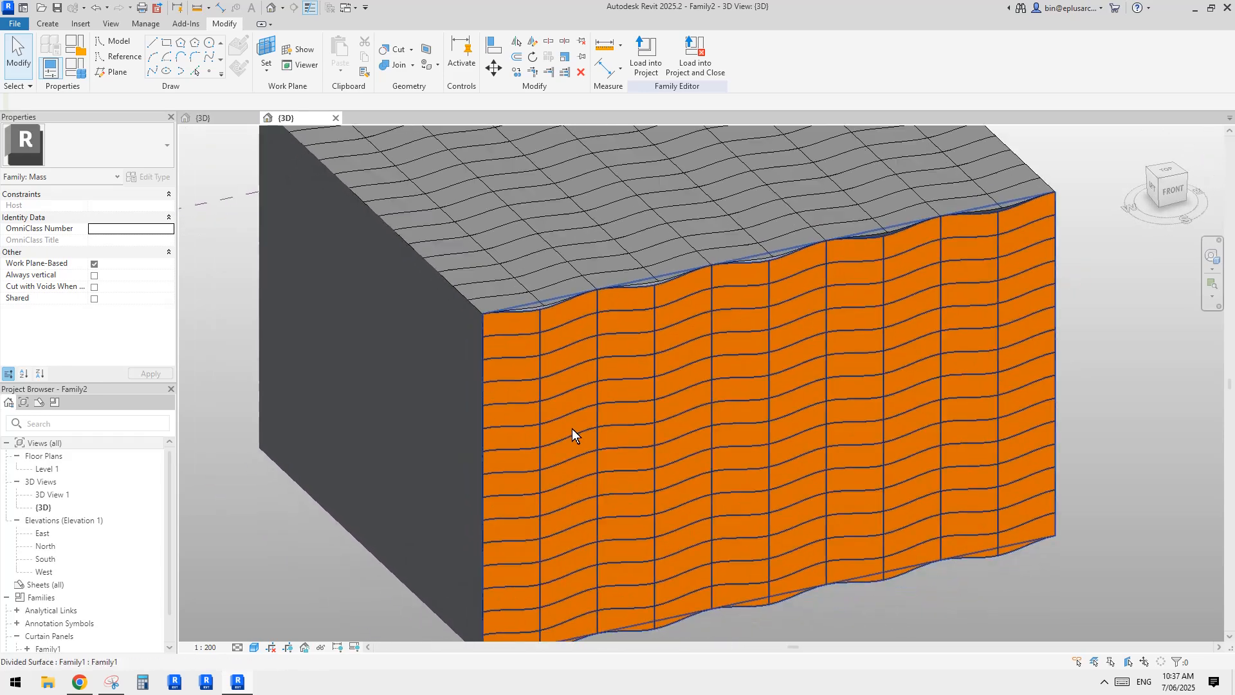
# - Create a new family from the Metric Generic Model Adaptive template
pyautogui.click(214, 116)
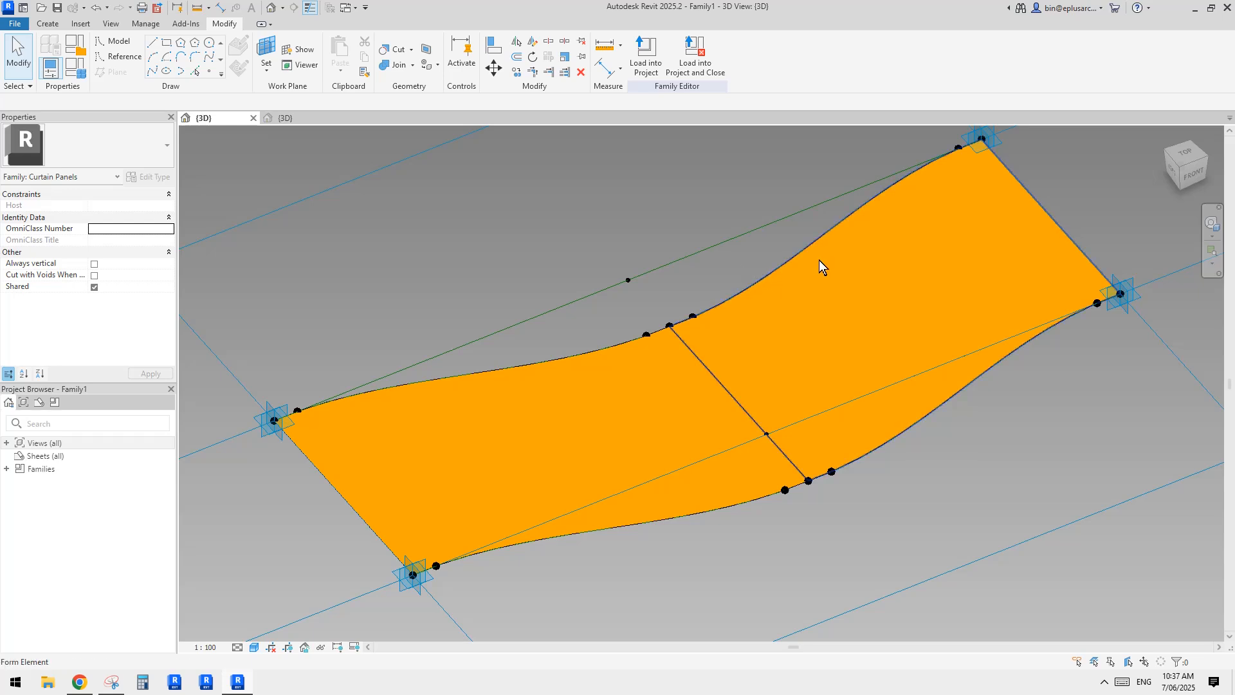
pyautogui.keyDown('shift'); pyautogui.moveTo(705, 341); pyautogui.dragTo(404, 122, button='middle'); pyautogui.keyUp('shift')
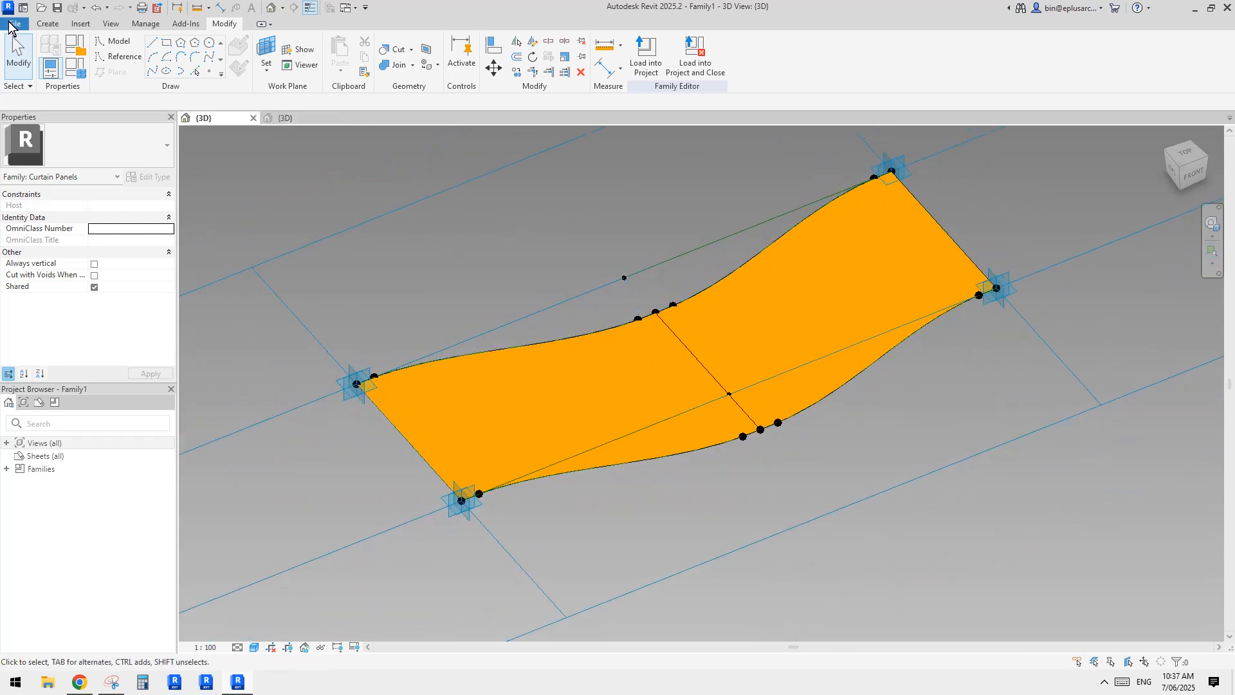
pyautogui.hotkey('alt', 'f')
pyautogui.moveTo(85, 76)
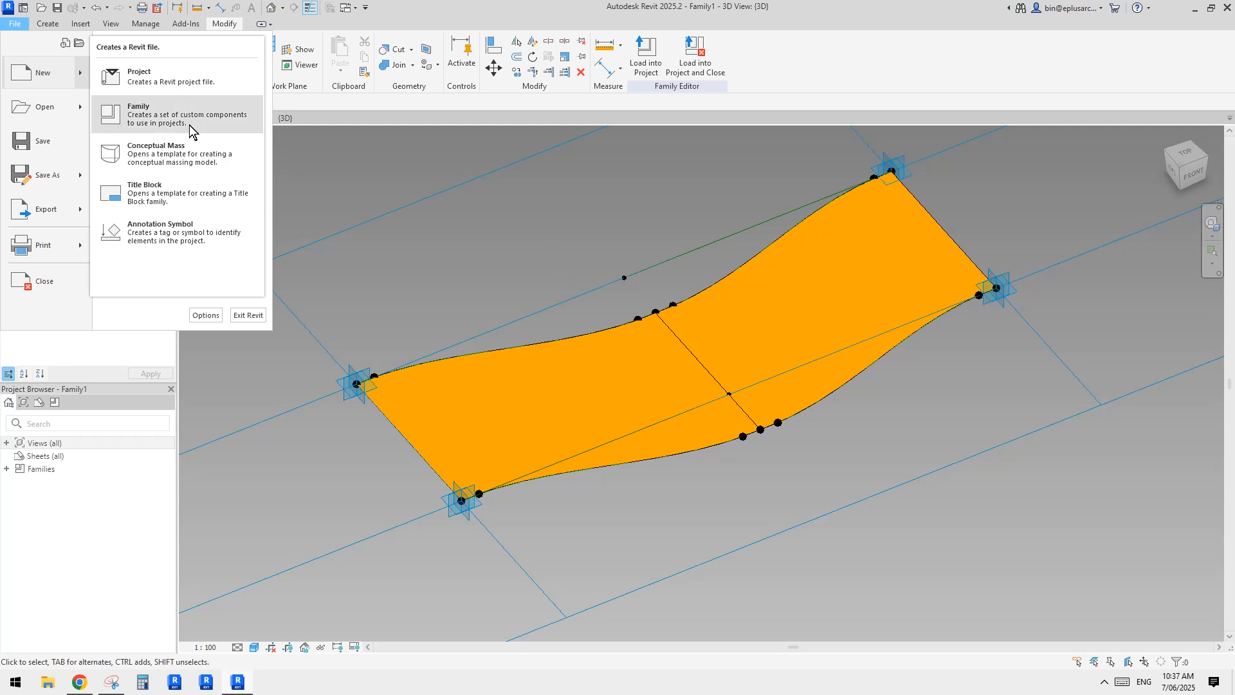
pyautogui.click(145, 116)
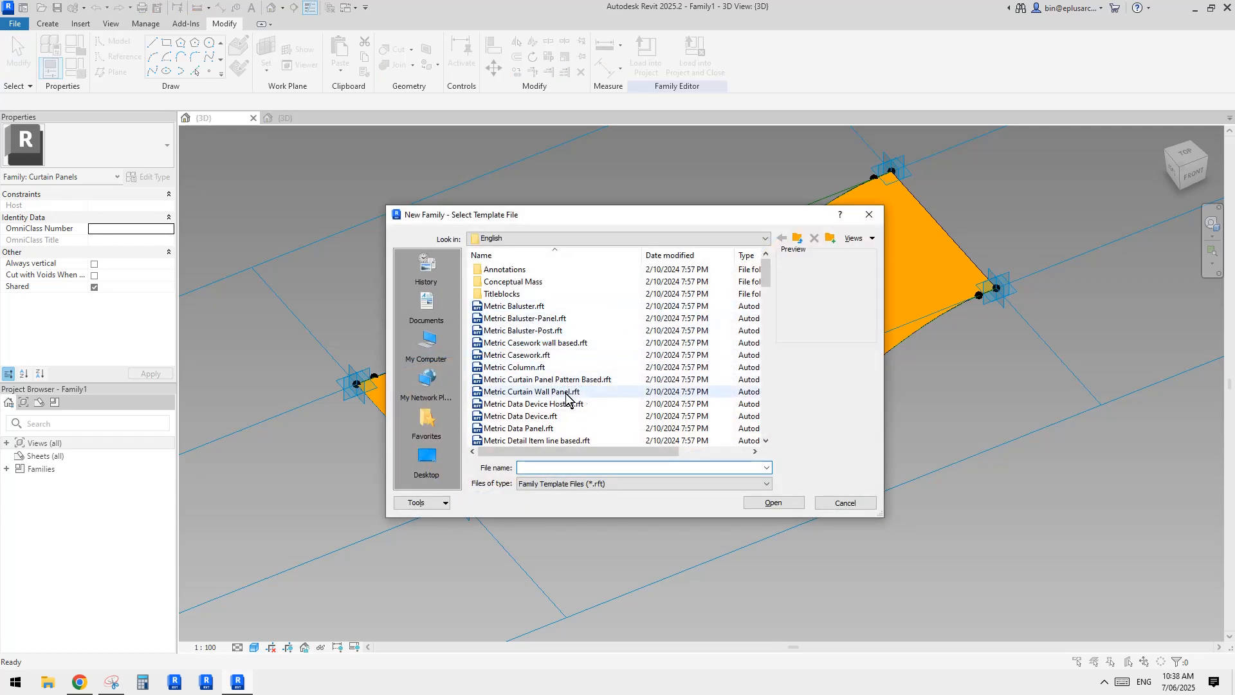
pyautogui.scroll(-7, 547, 392)
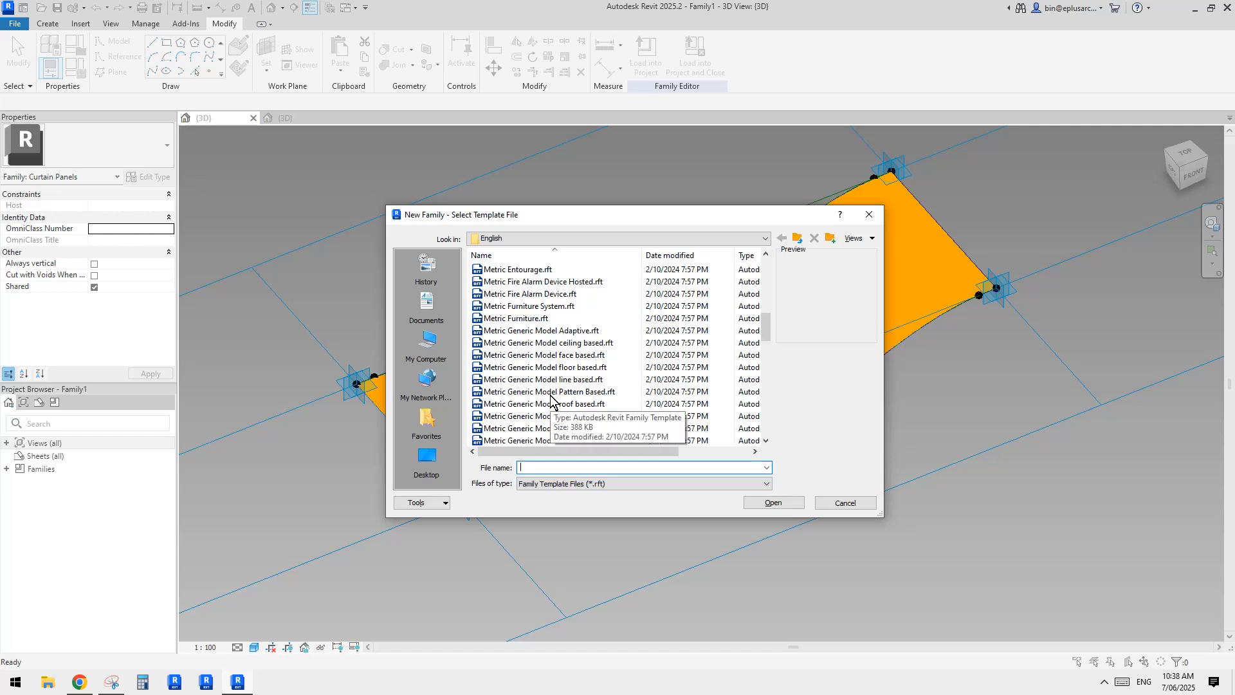
pyautogui.doubleClick(561, 332)
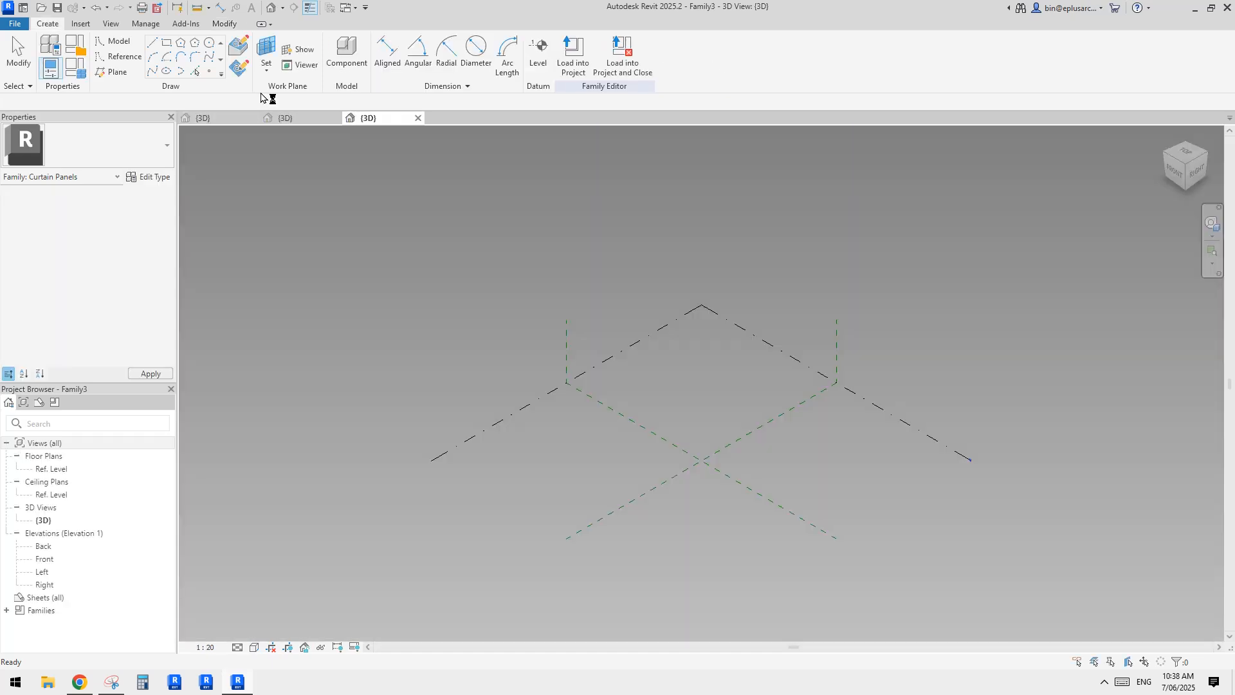
# - Place four reference points in a row on the reference level and make them adaptive
pyautogui.click(622, 446)
pyautogui.click(661, 431)
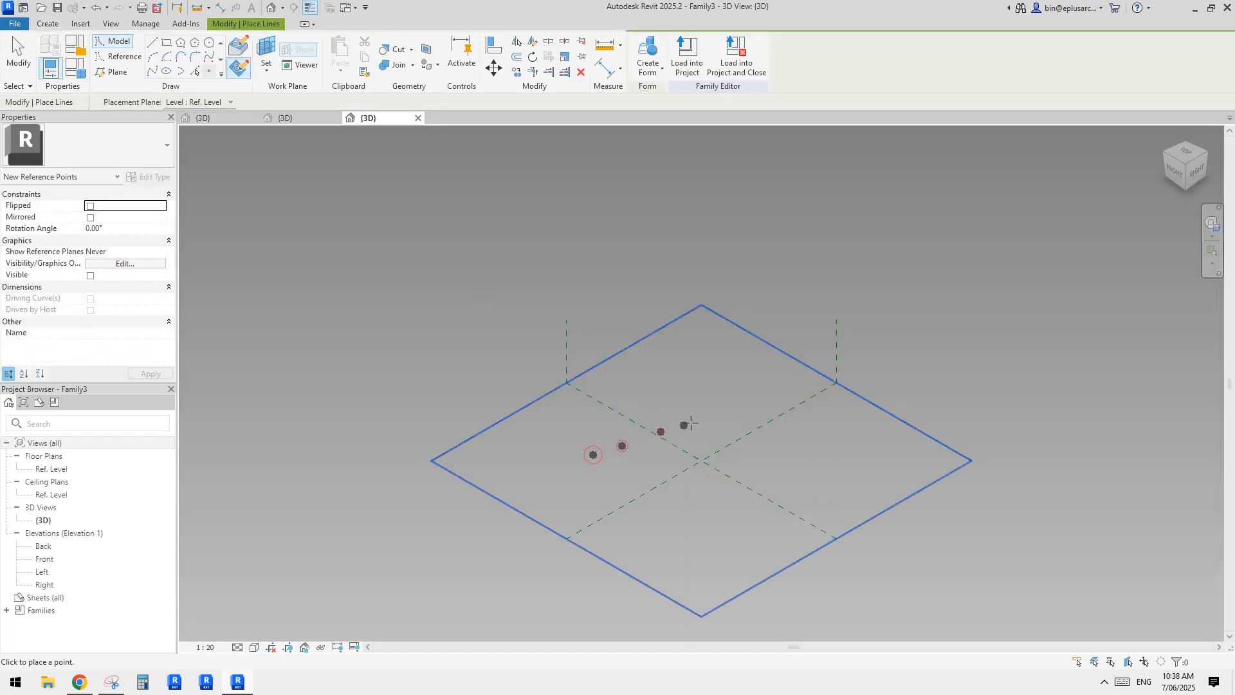
pyautogui.click(696, 420)
pyautogui.press('Escape')
pyautogui.moveTo(488, 372); pyautogui.dragTo(740, 479)
pyautogui.click(708, 54)
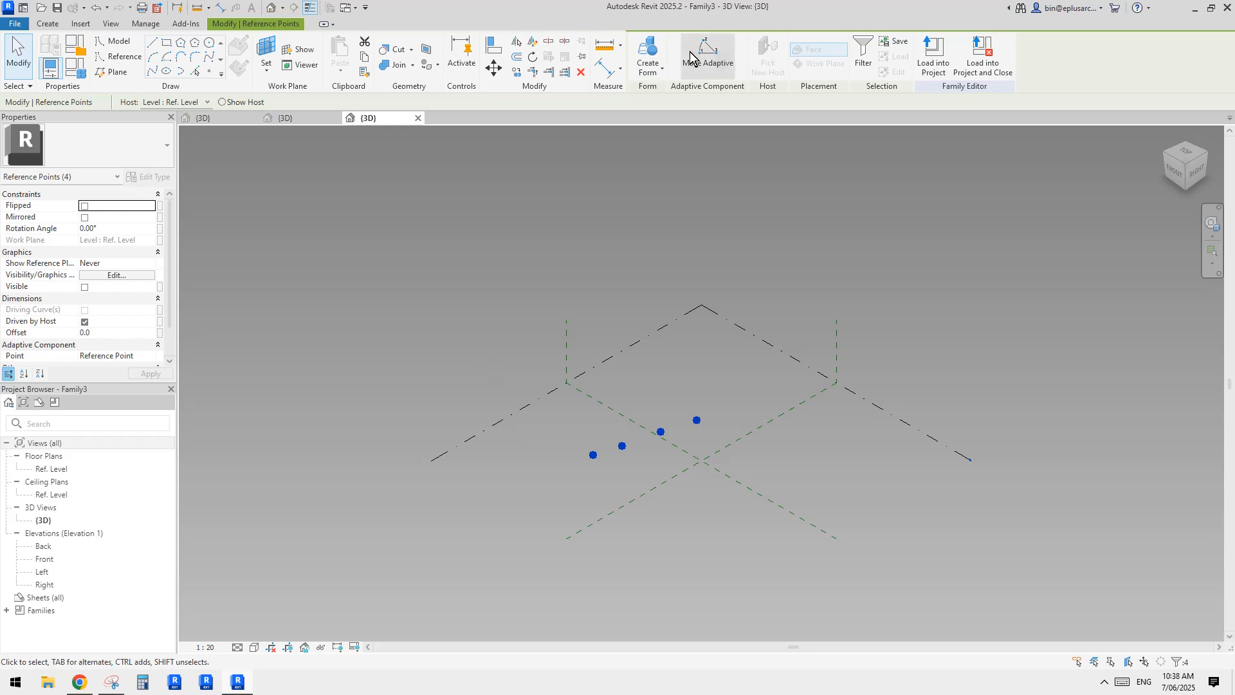
# - Connect the four adaptive points with a spline through points and convert it into a reference line
pyautogui.click(151, 71)
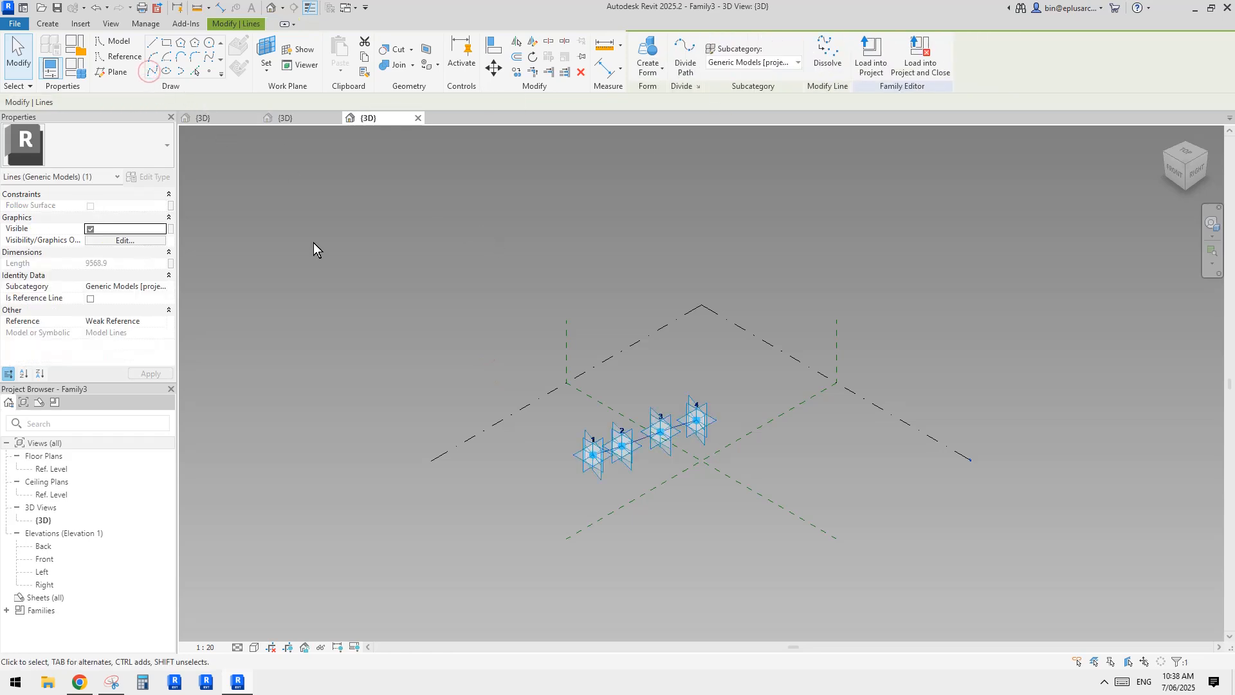
pyautogui.click(90, 299)
pyautogui.scroll(6, 655, 476)
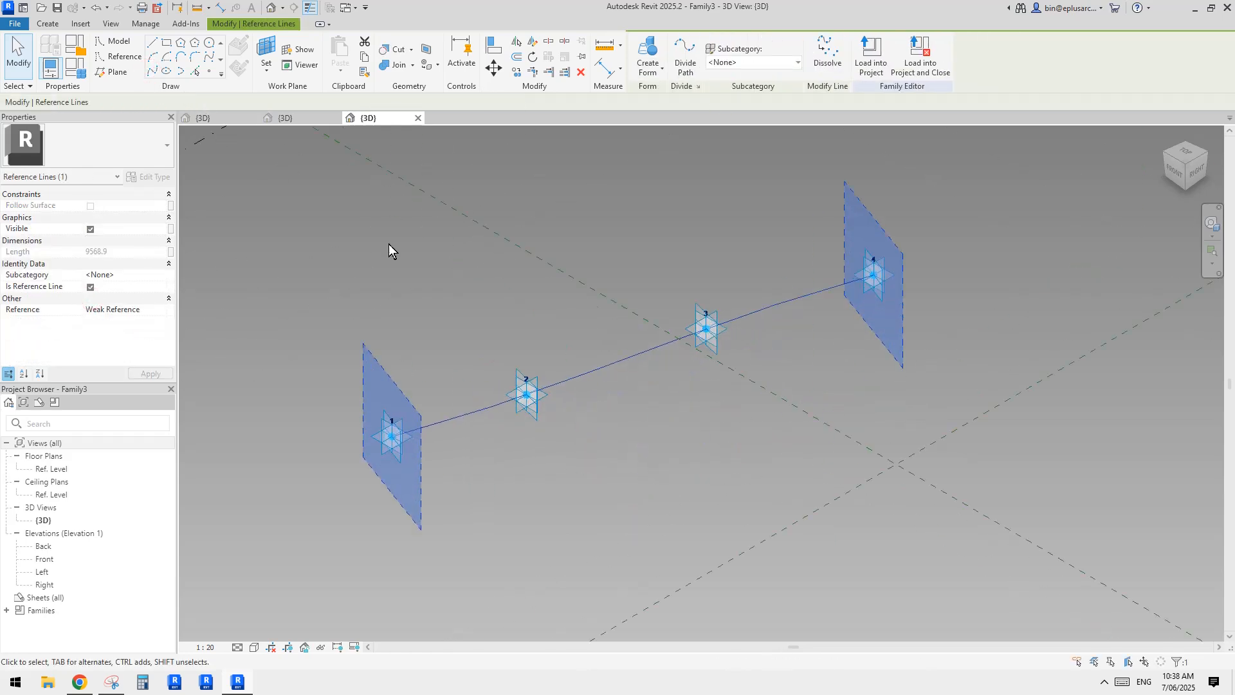
# - Place a reference point on the spline between adaptive points 2 and 3, and draw a reference circle of radius 30 on its work plane
pyautogui.click(208, 71)
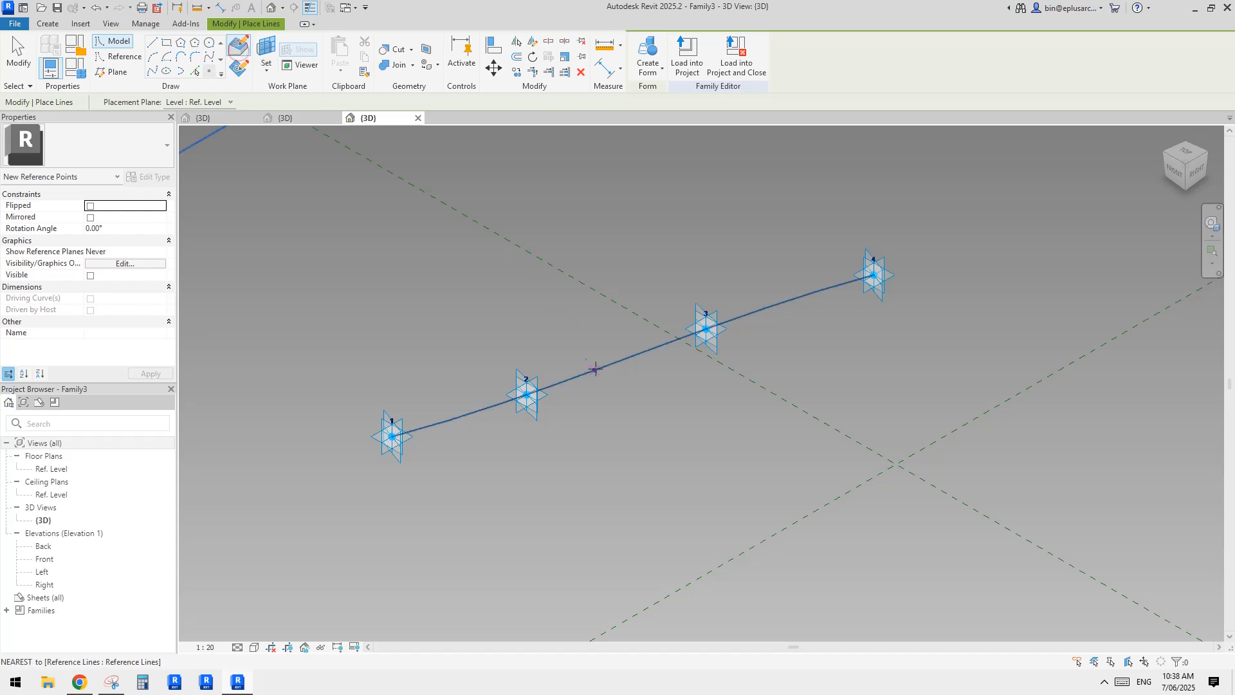
pyautogui.click(119, 57)
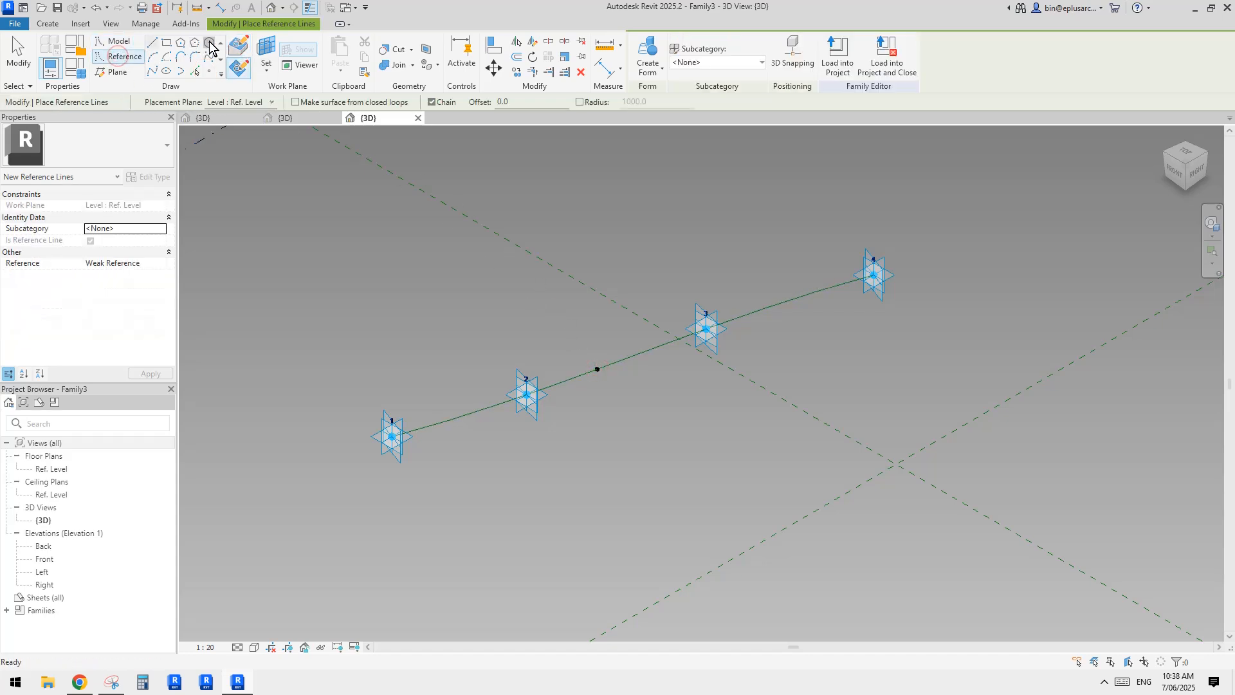
pyautogui.press('Escape')
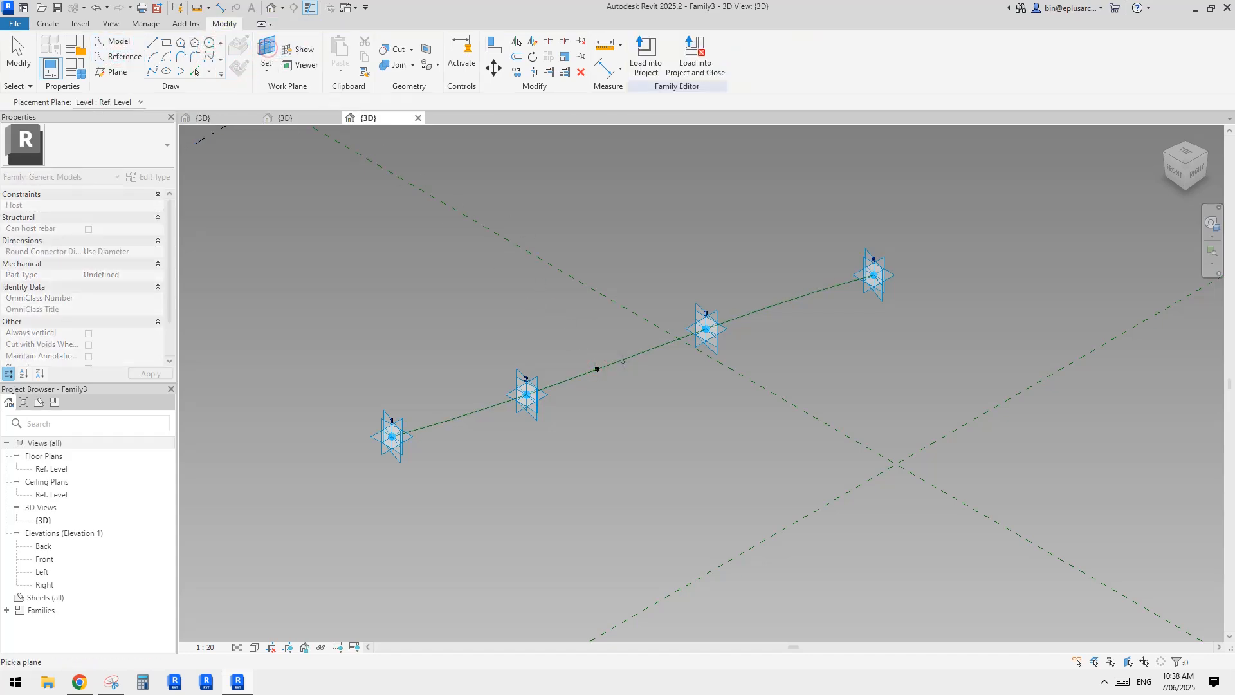
pyautogui.click(601, 368)
pyautogui.scroll(3, 592, 380)
pyautogui.keyDown('shift'); pyautogui.moveTo(595, 381); pyautogui.dragTo(591, 434, button='middle'); pyautogui.keyUp('shift')
pyautogui.click(548, 457)
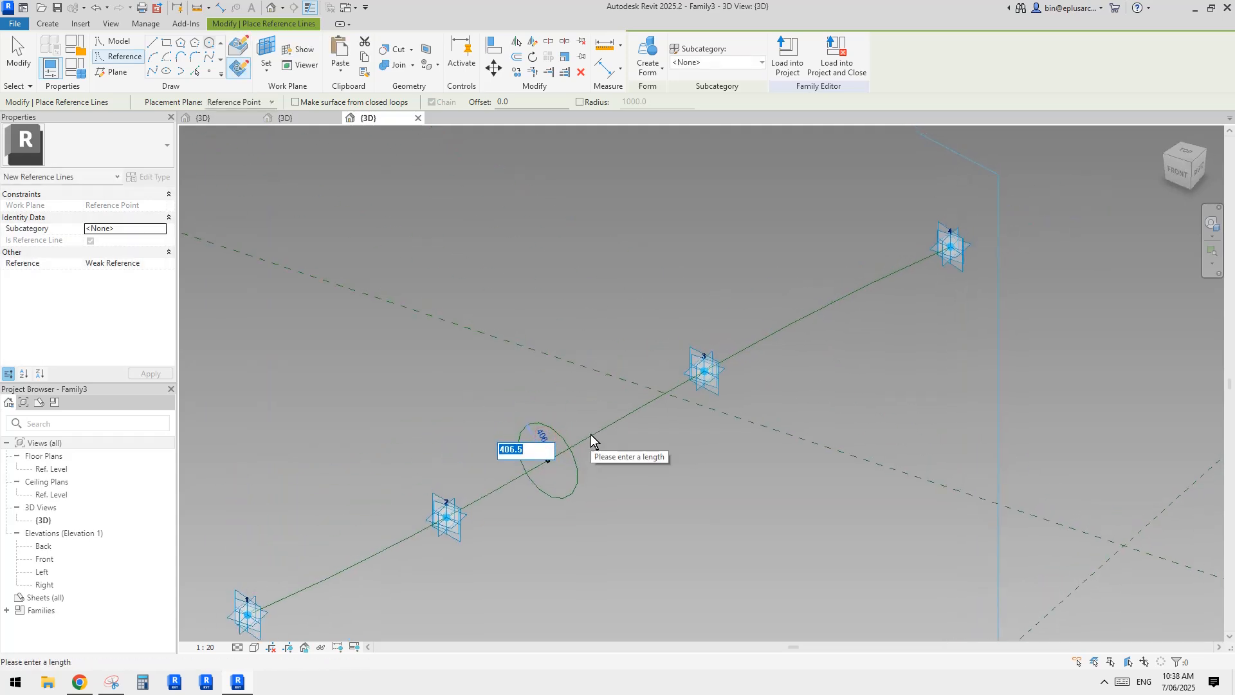
pyautogui.write('30')
pyautogui.press('Return')
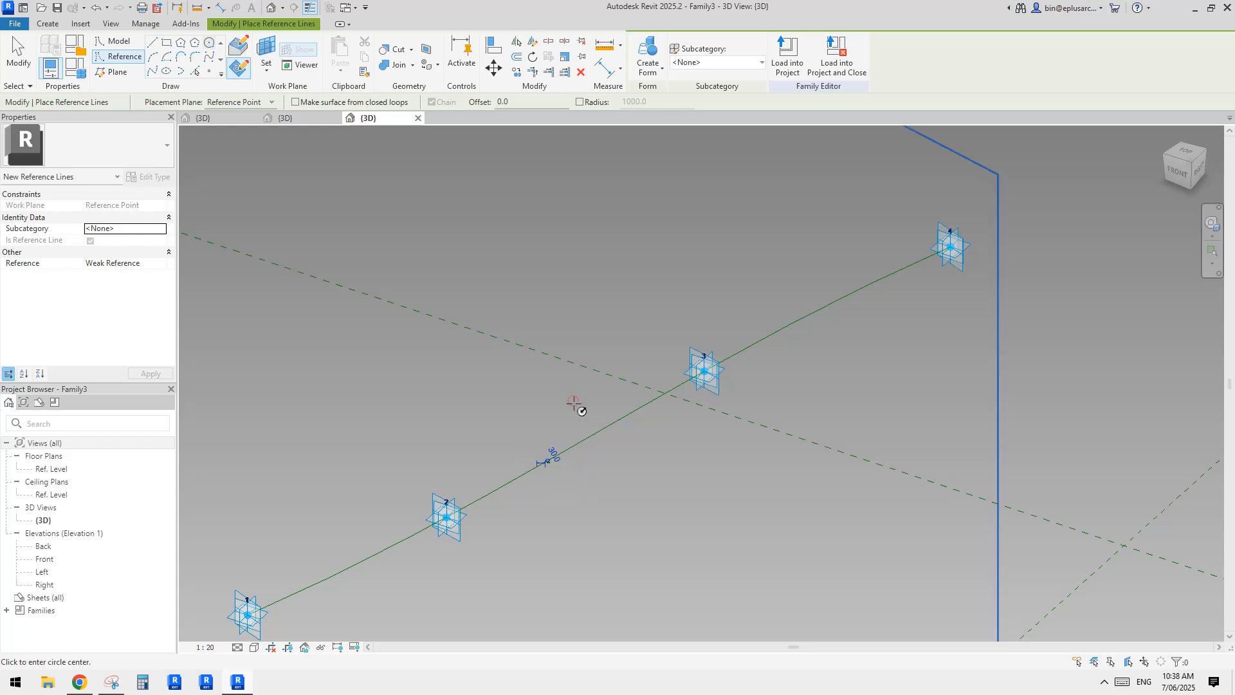
pyautogui.scroll(5, 553, 466)
pyautogui.press('Escape')
pyautogui.press('Escape')
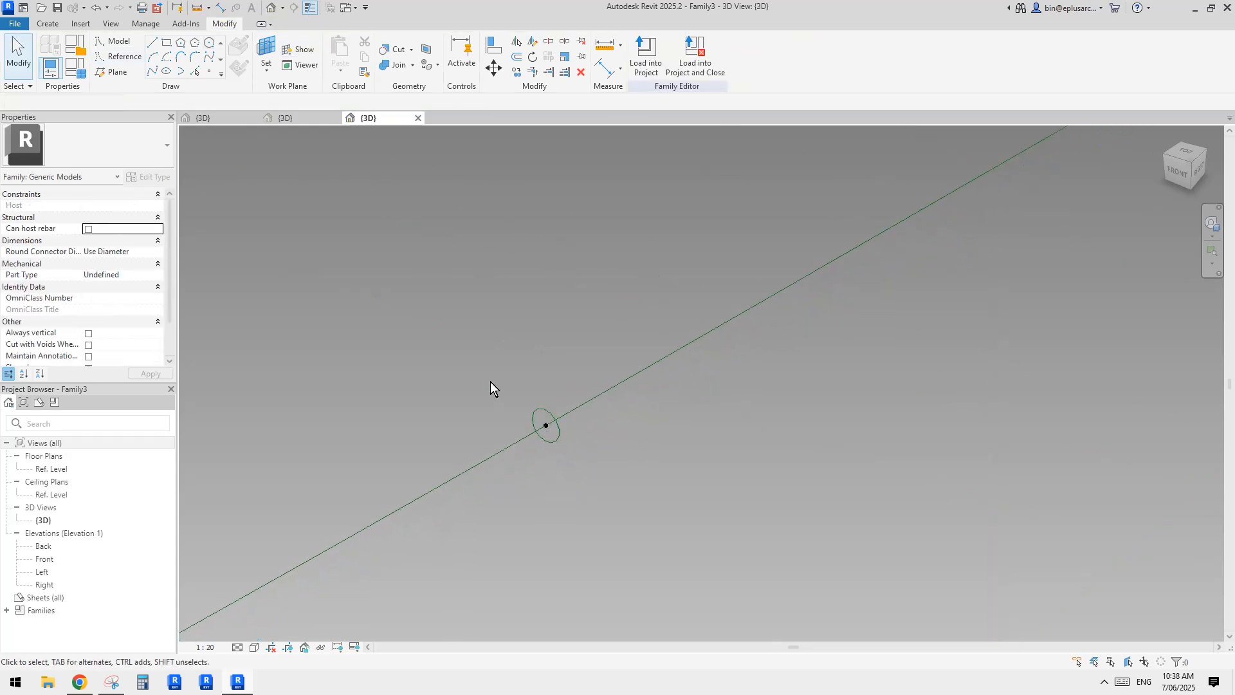
pyautogui.moveTo(490, 381); pyautogui.dragTo(612, 487)
pyautogui.scroll(-3, 627, 489)
pyautogui.moveTo(659, 495); pyautogui.dragTo(631, 431, button='middle')
pyautogui.press('c')
pyautogui.press('o')
pyautogui.click(636, 413)
pyautogui.press('Escape')
pyautogui.press('Escape')
pyautogui.scroll(5, 561, 393)
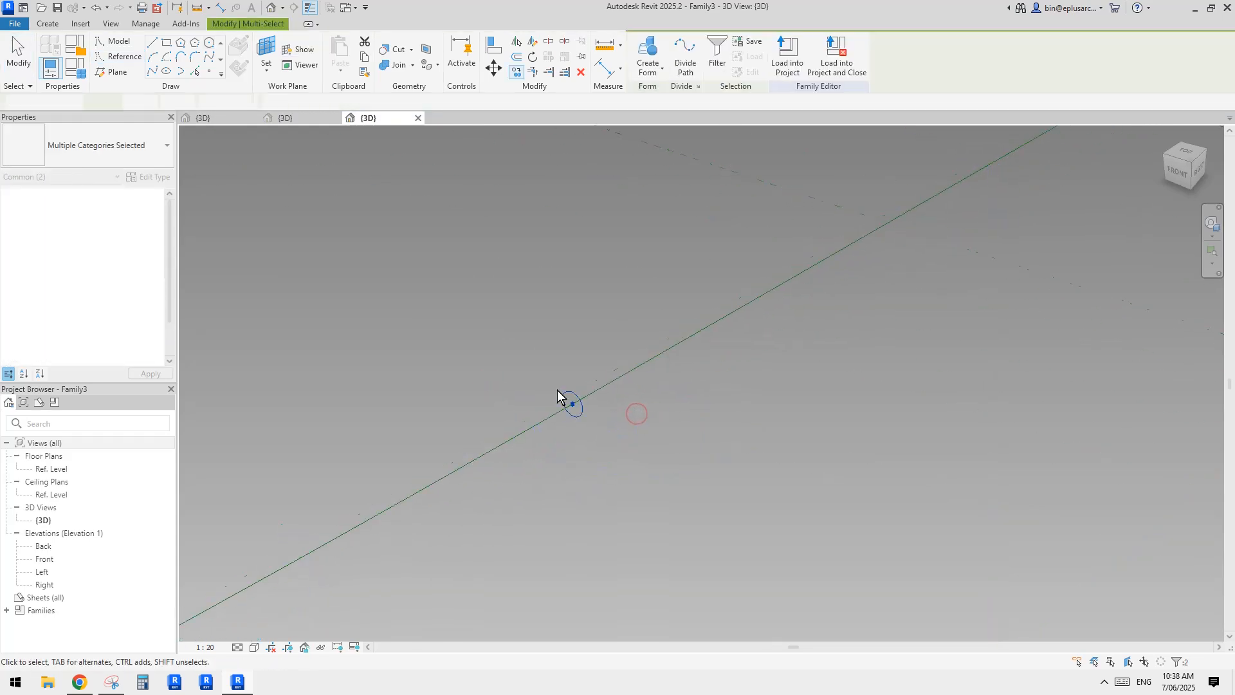
pyautogui.click(584, 397)
pyautogui.press('Escape')
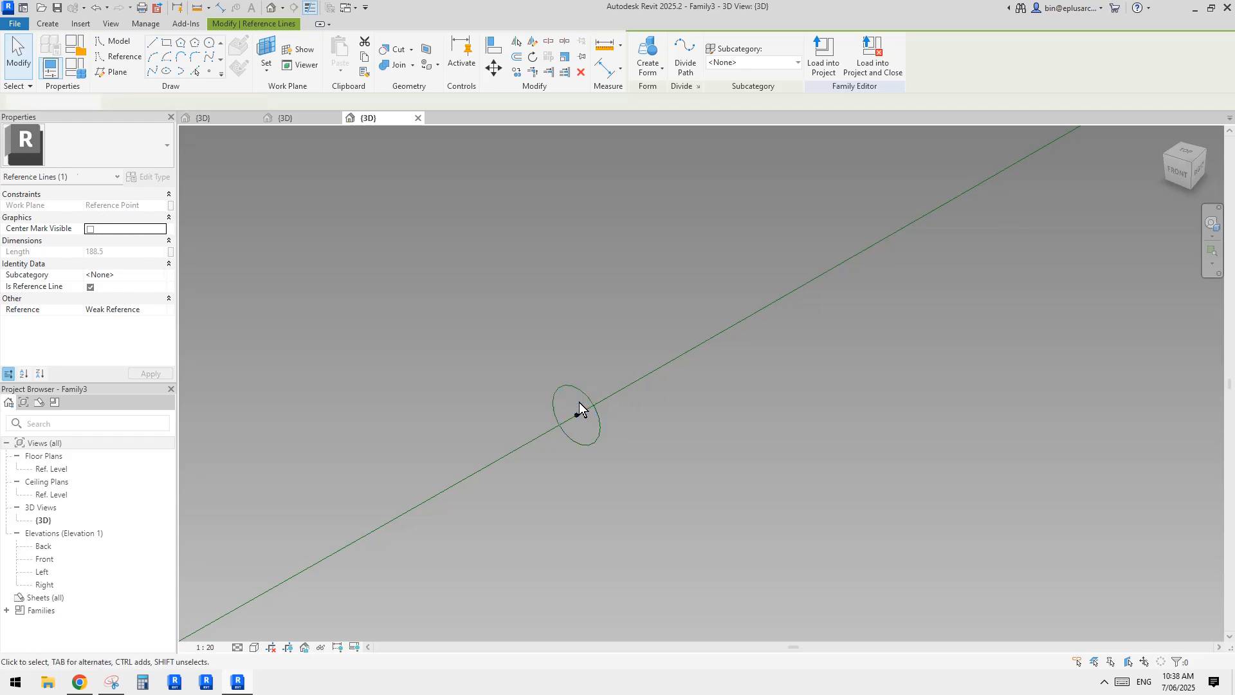
# - Try to place a diameter dimension on the reference circle
pyautogui.press('d')
pyautogui.press('i')
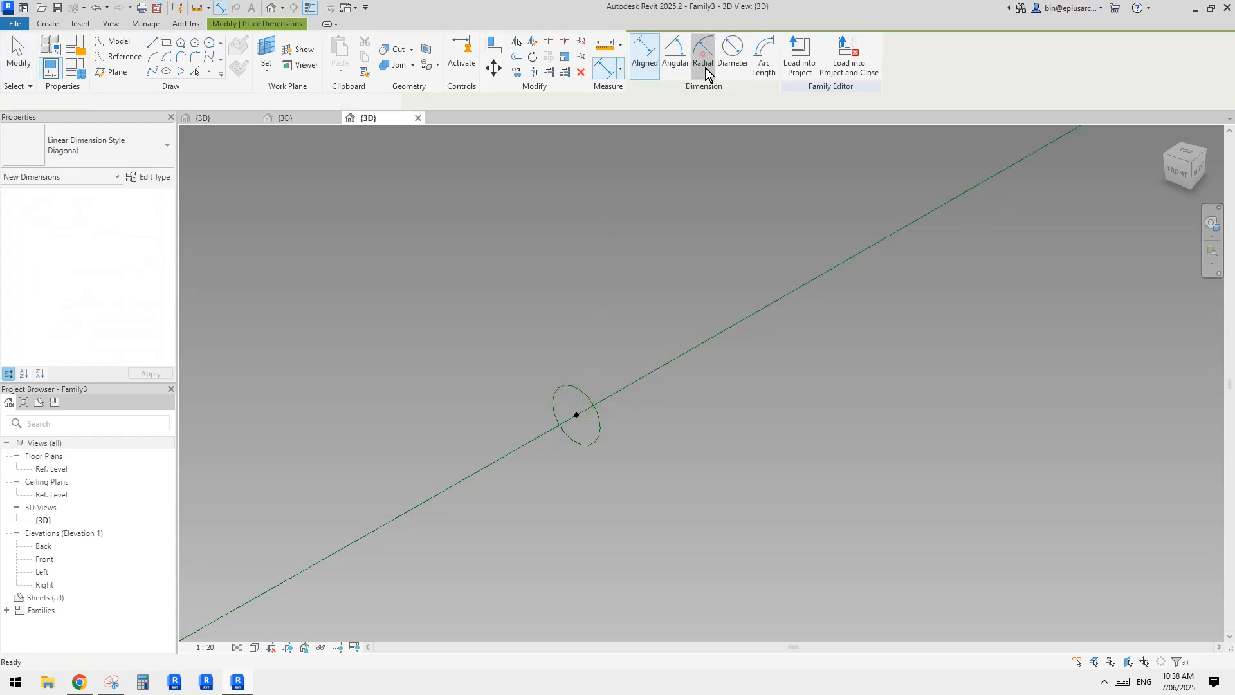
pyautogui.click(733, 55)
pyautogui.press('Escape')
pyautogui.press('Escape')
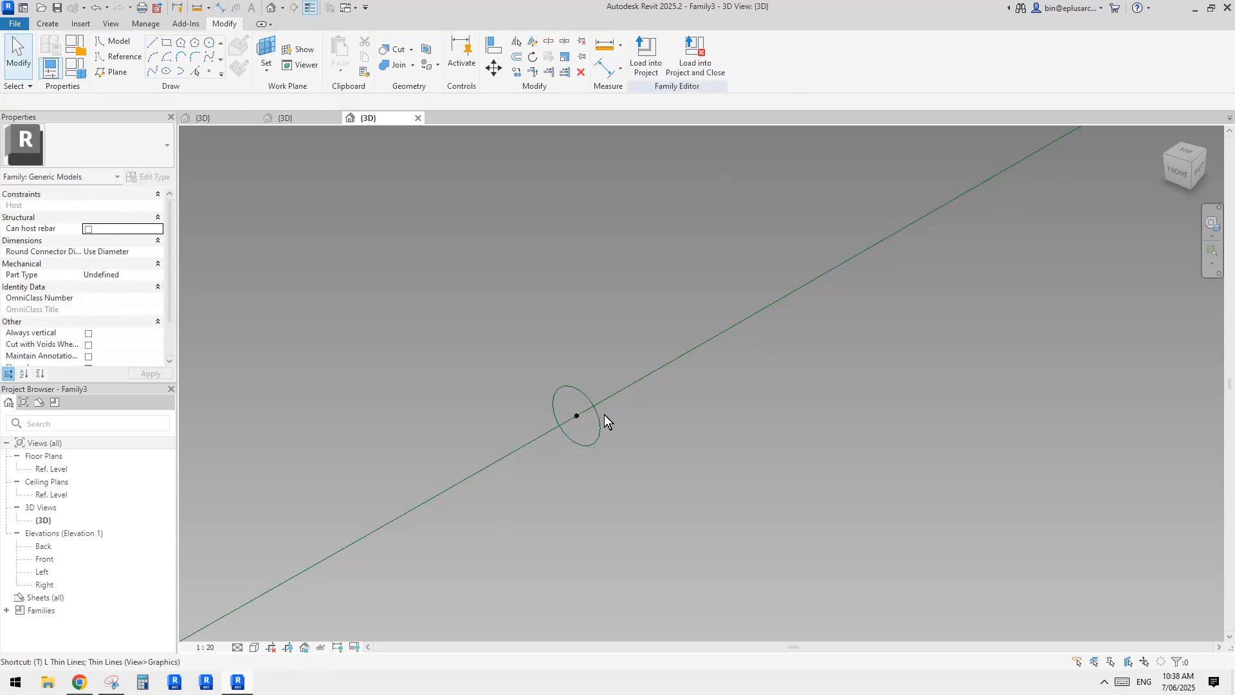
# - Turn off thin-line display in the adaptive family's 3D view
pyautogui.press('t')
pyautogui.press('l')
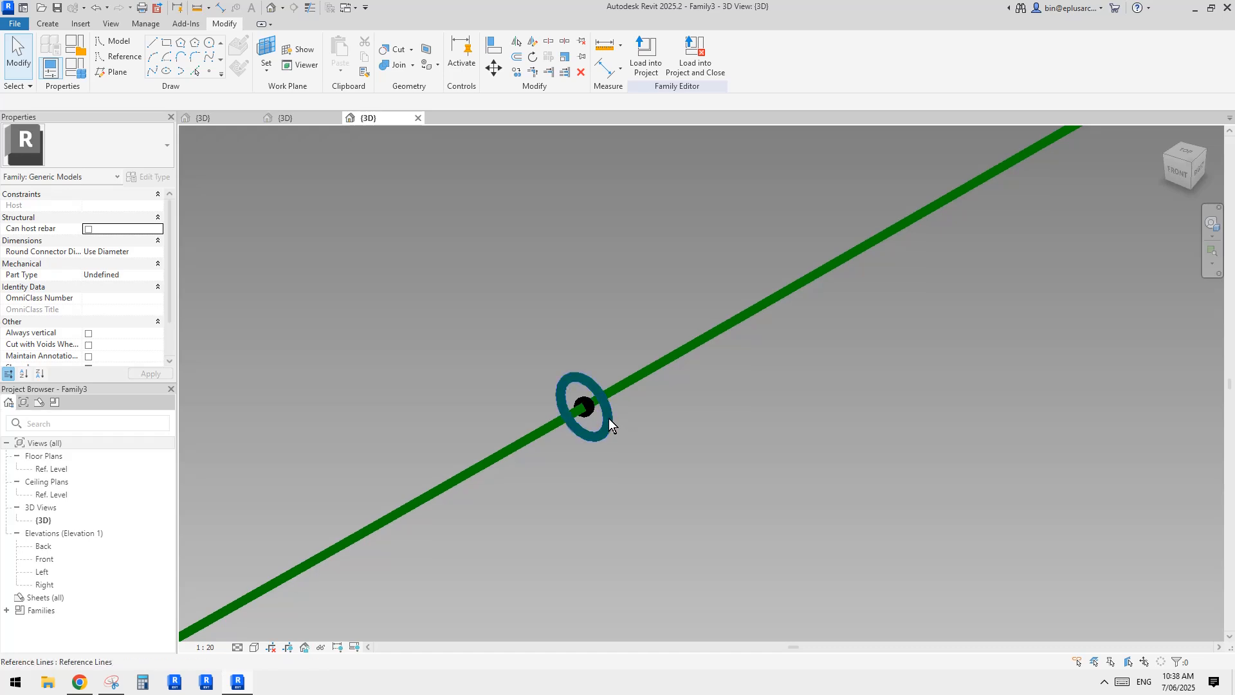
pyautogui.moveTo(617, 472); pyautogui.dragTo(713, 459, button='middle')
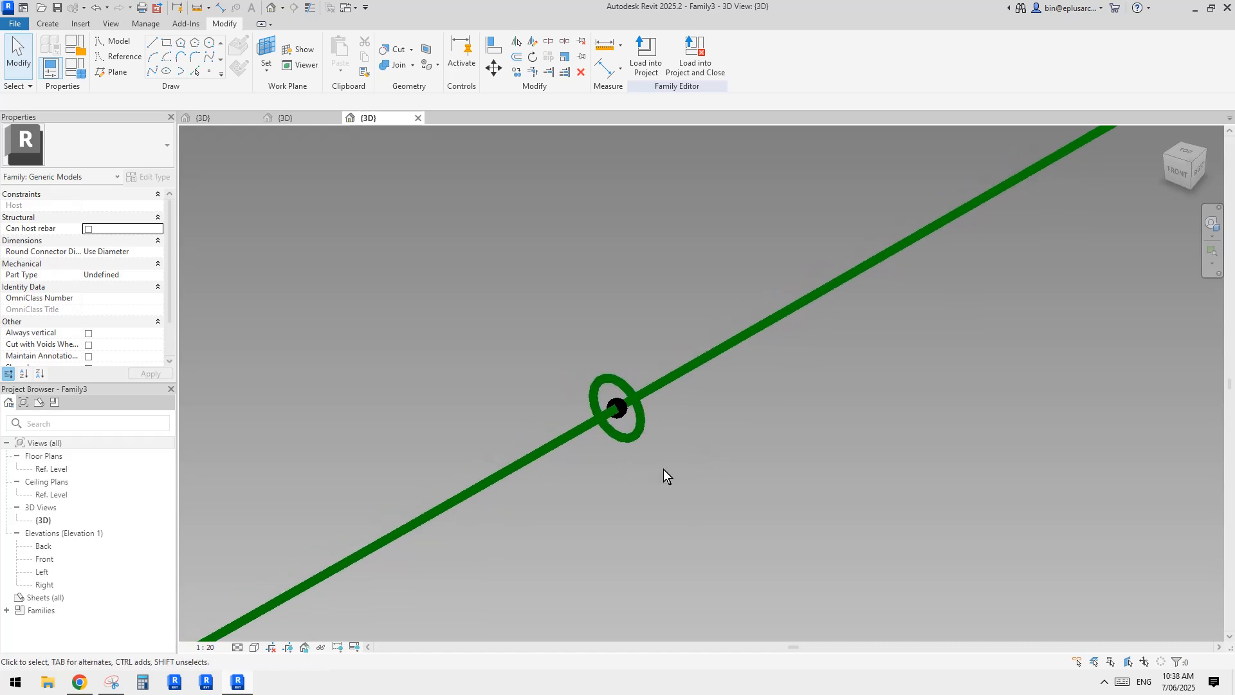
pyautogui.moveTo(577, 500); pyautogui.dragTo(577, 504, button='middle')
# - Dimension the reference circle's diameter and label the dimension with a new type family parameter named D
pyautogui.press('d')
pyautogui.press('i')
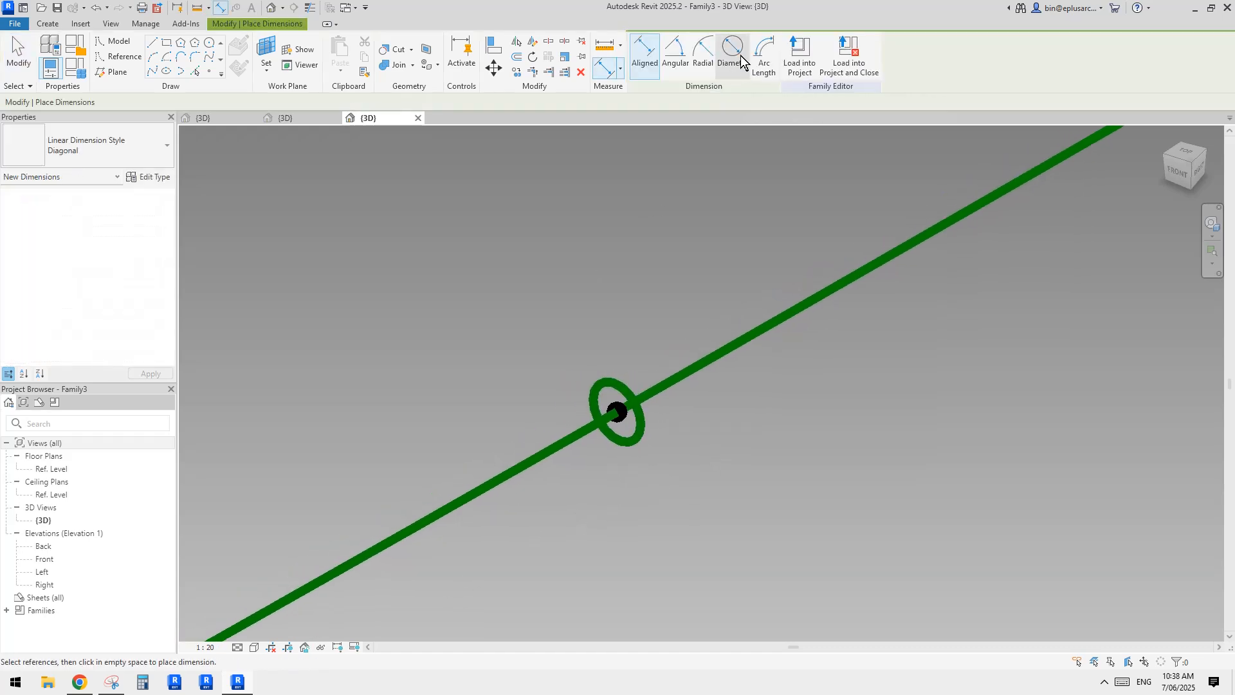
pyautogui.click(739, 54)
pyautogui.click(623, 380)
pyautogui.click(604, 330)
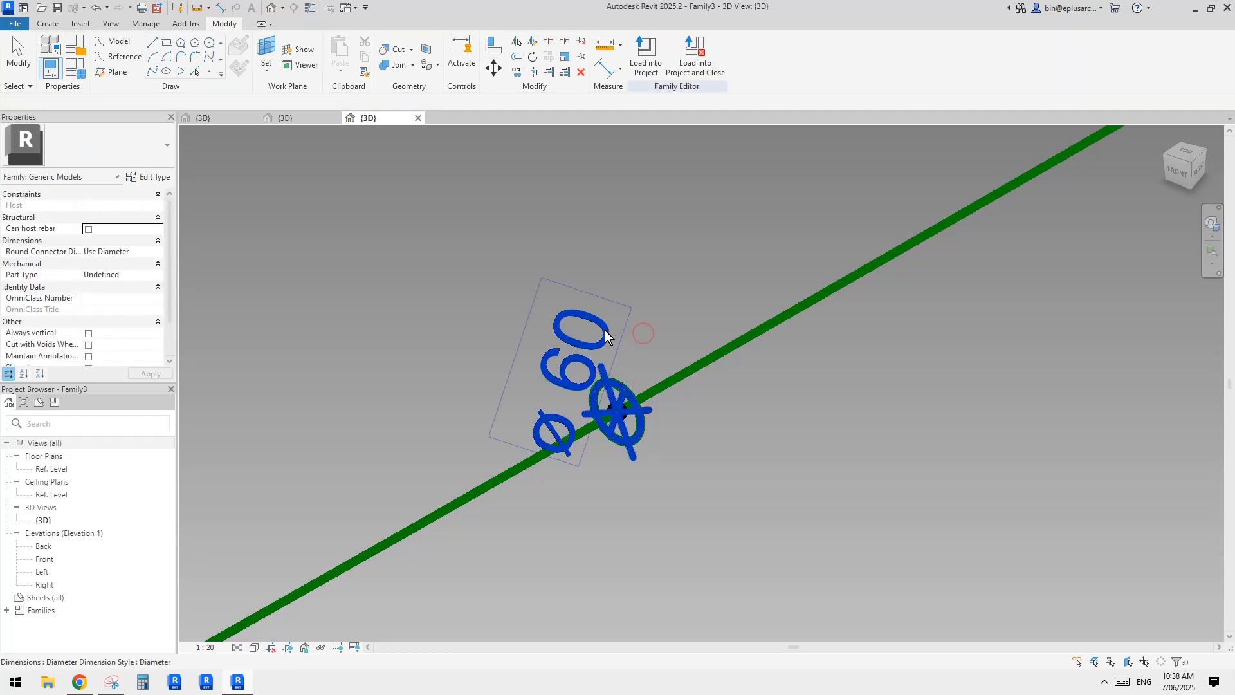
pyautogui.click(767, 55)
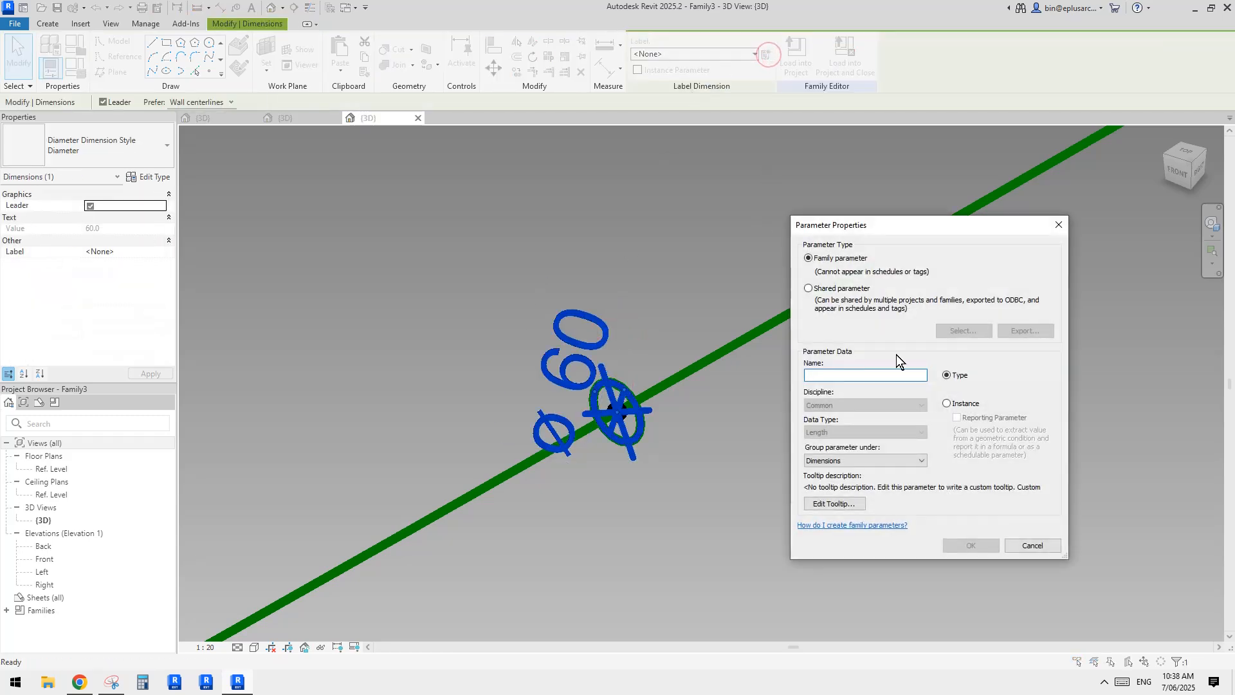
pyautogui.write('D')
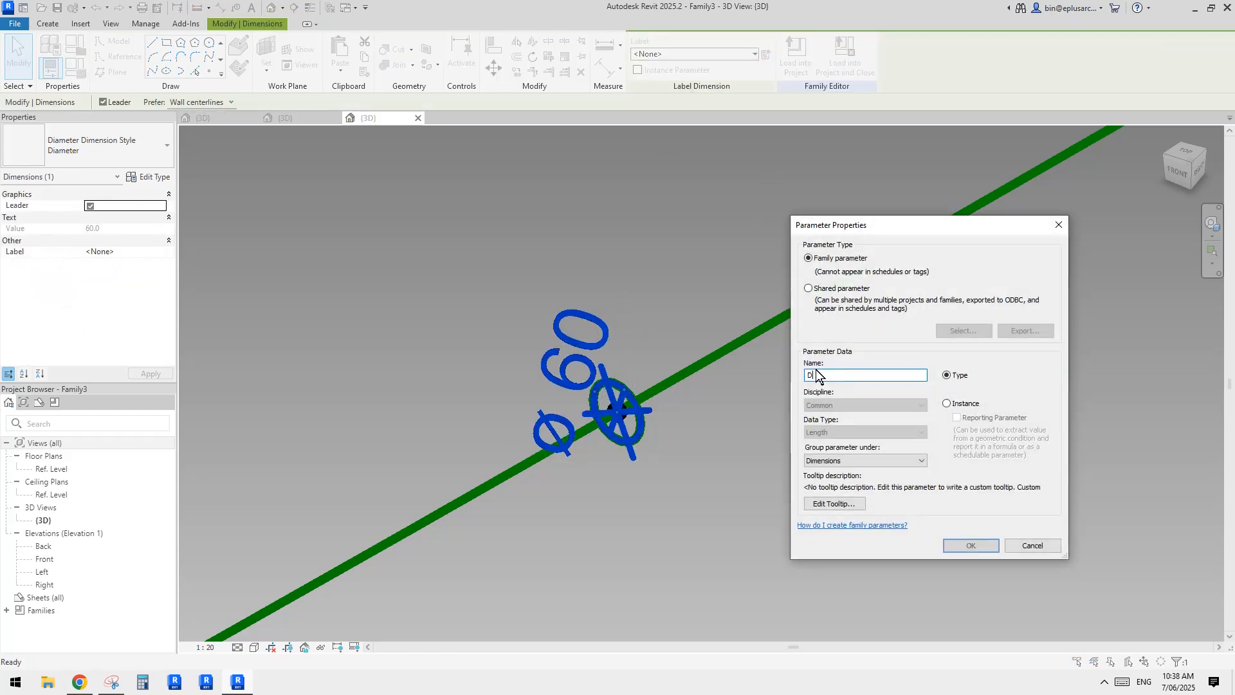
pyautogui.click(975, 546)
# - Copy the reference circle with its host point and diameter dimension to an empty spot beside the spline
pyautogui.moveTo(441, 276); pyautogui.dragTo(789, 544)
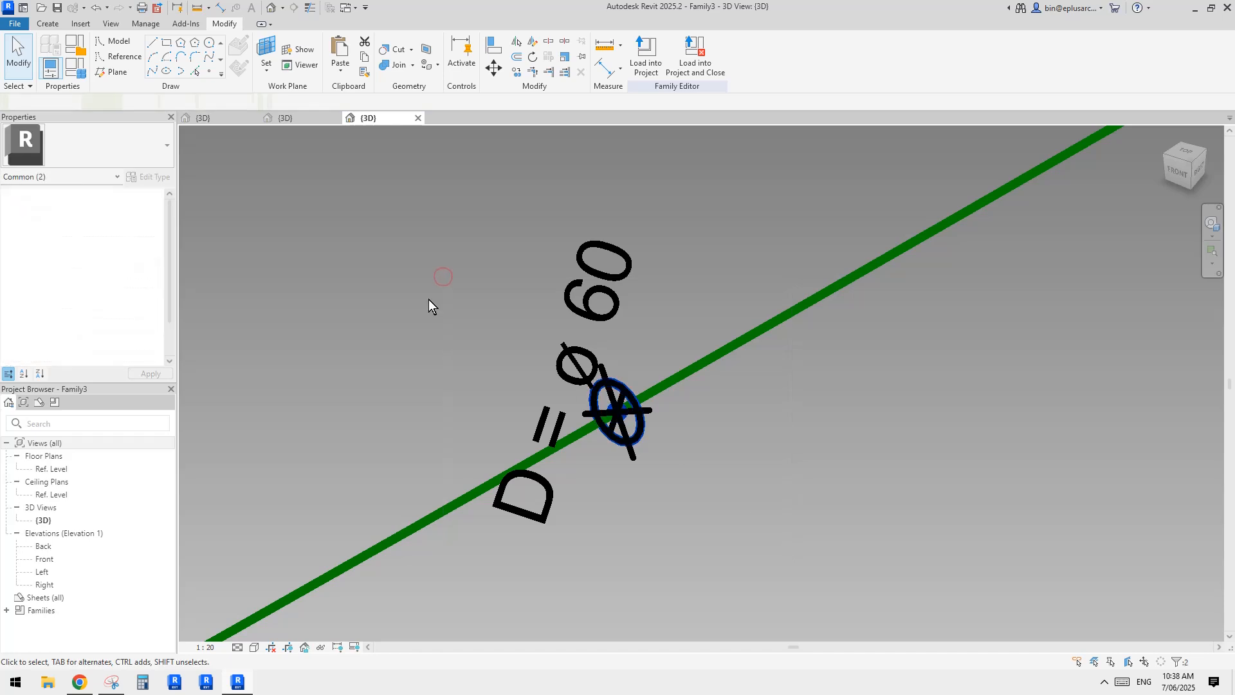
pyautogui.moveTo(284, 198); pyautogui.dragTo(806, 567)
pyautogui.scroll(-5, 812, 535)
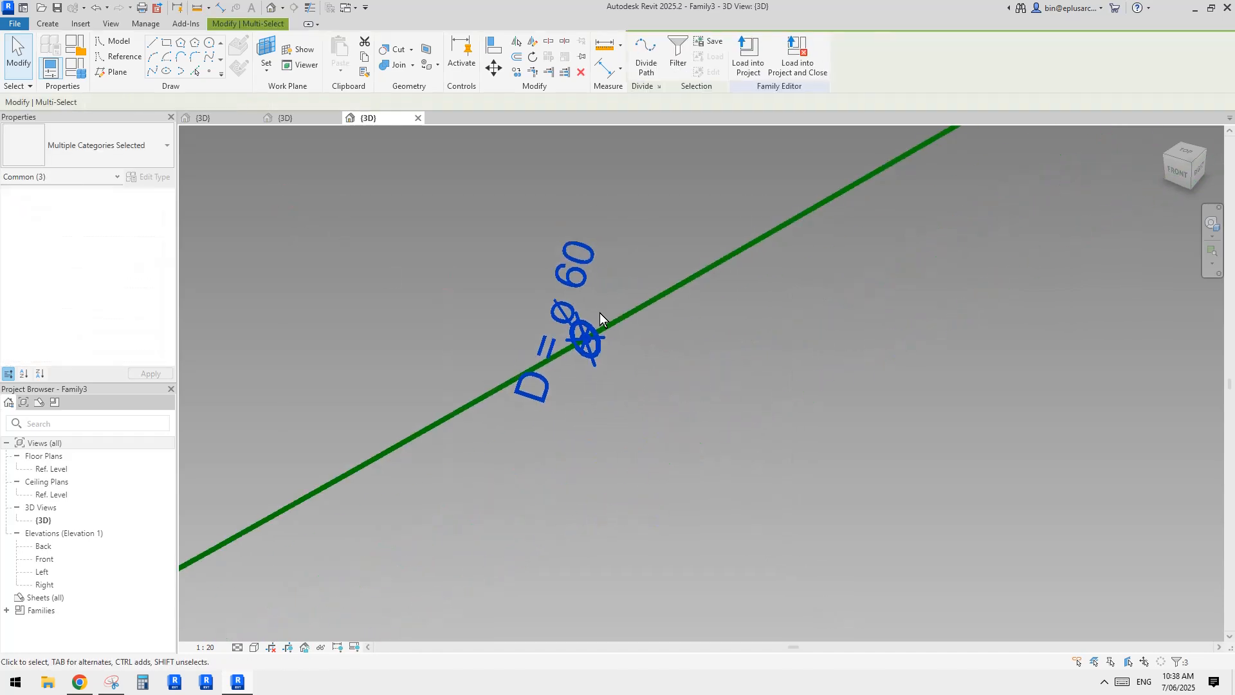
pyautogui.press('o')
pyautogui.click(607, 338)
pyautogui.click(874, 428)
pyautogui.press('Escape')
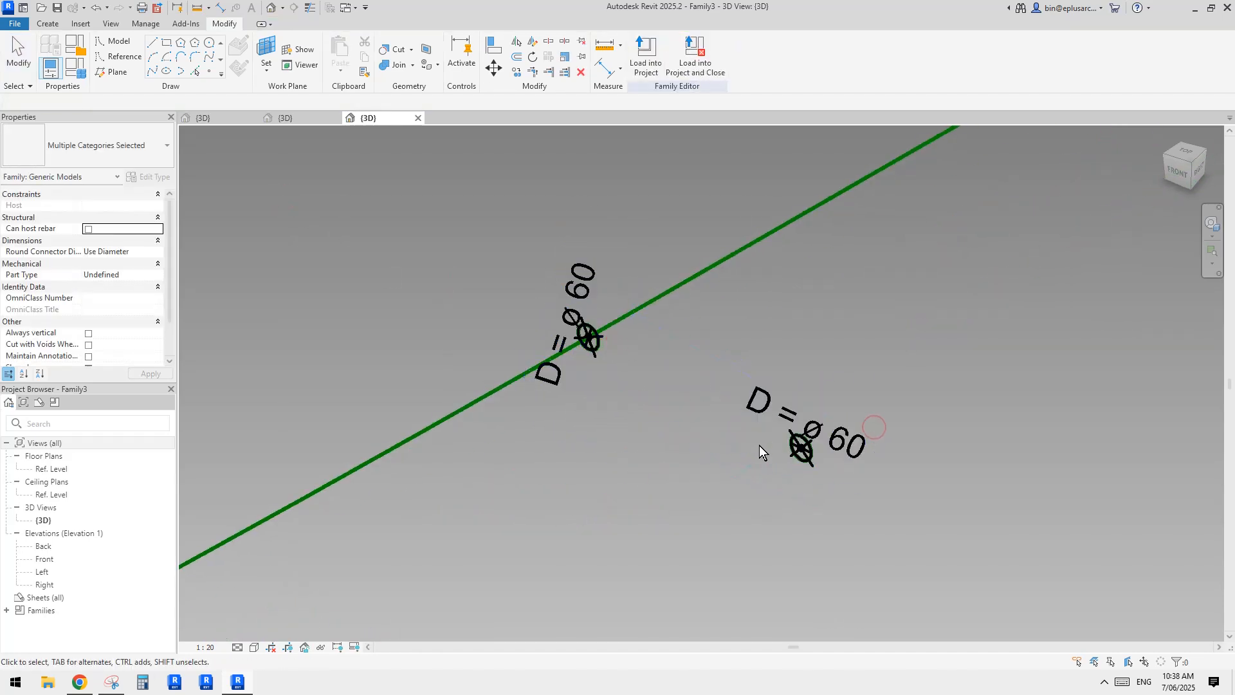
# - Rehost the copied circle's reference point onto the spline, farther along from the original circle
pyautogui.moveTo(753, 440); pyautogui.dragTo(815, 456)
pyautogui.moveTo(786, 296); pyautogui.dragTo(687, 340, button='middle')
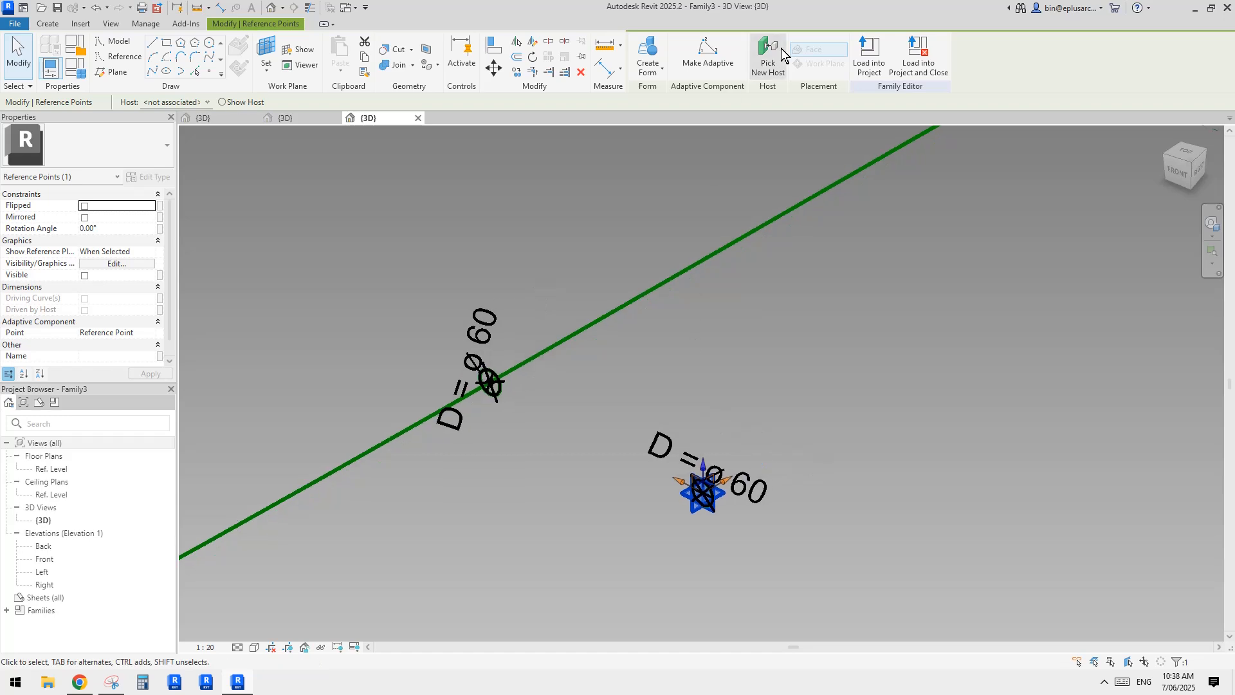
pyautogui.click(778, 50)
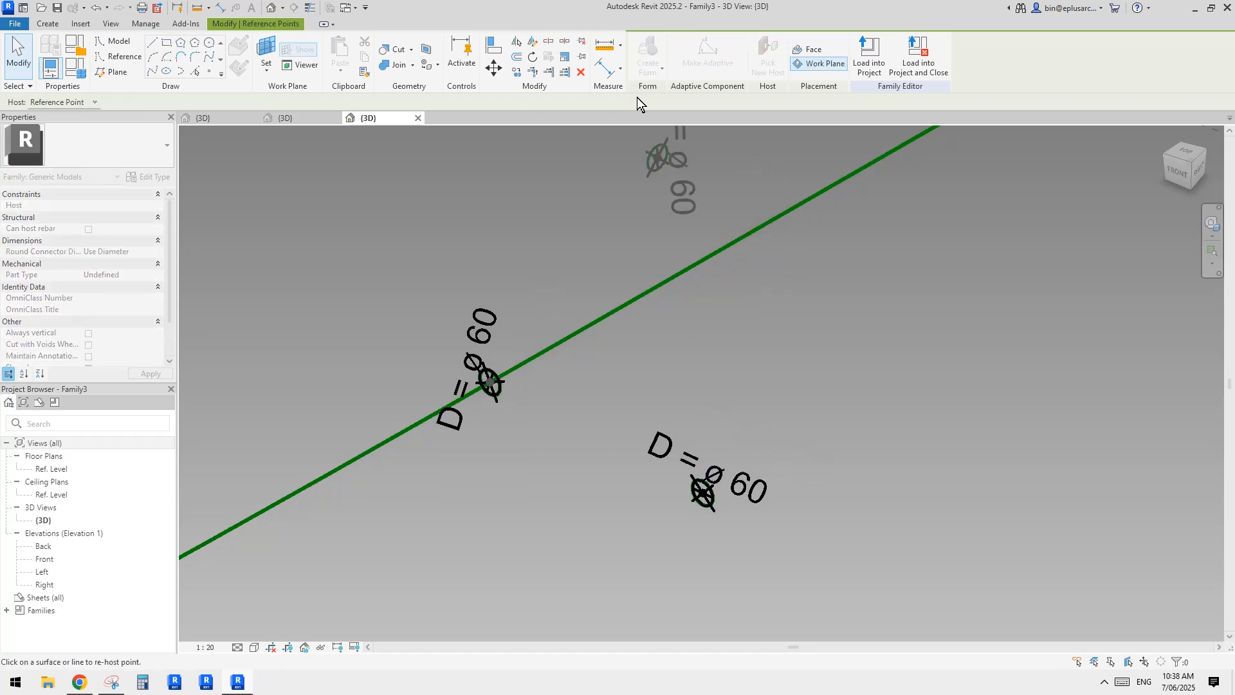
pyautogui.click(795, 50)
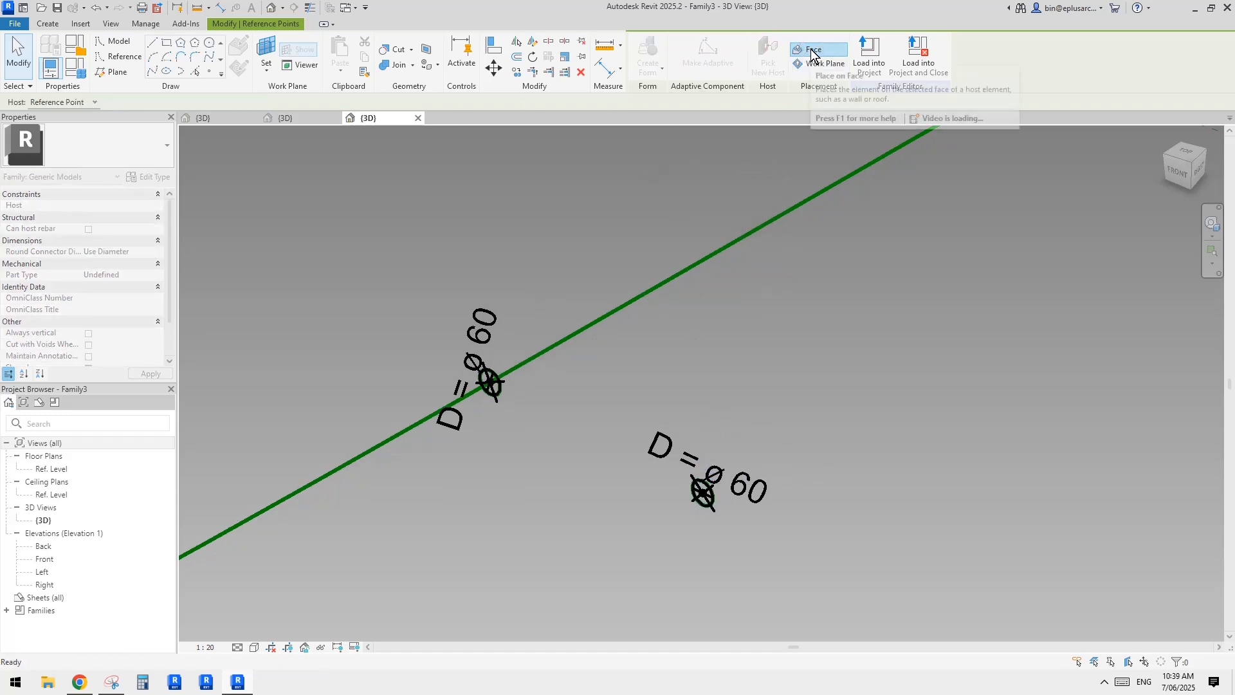
pyautogui.click(743, 239)
pyautogui.press('Escape')
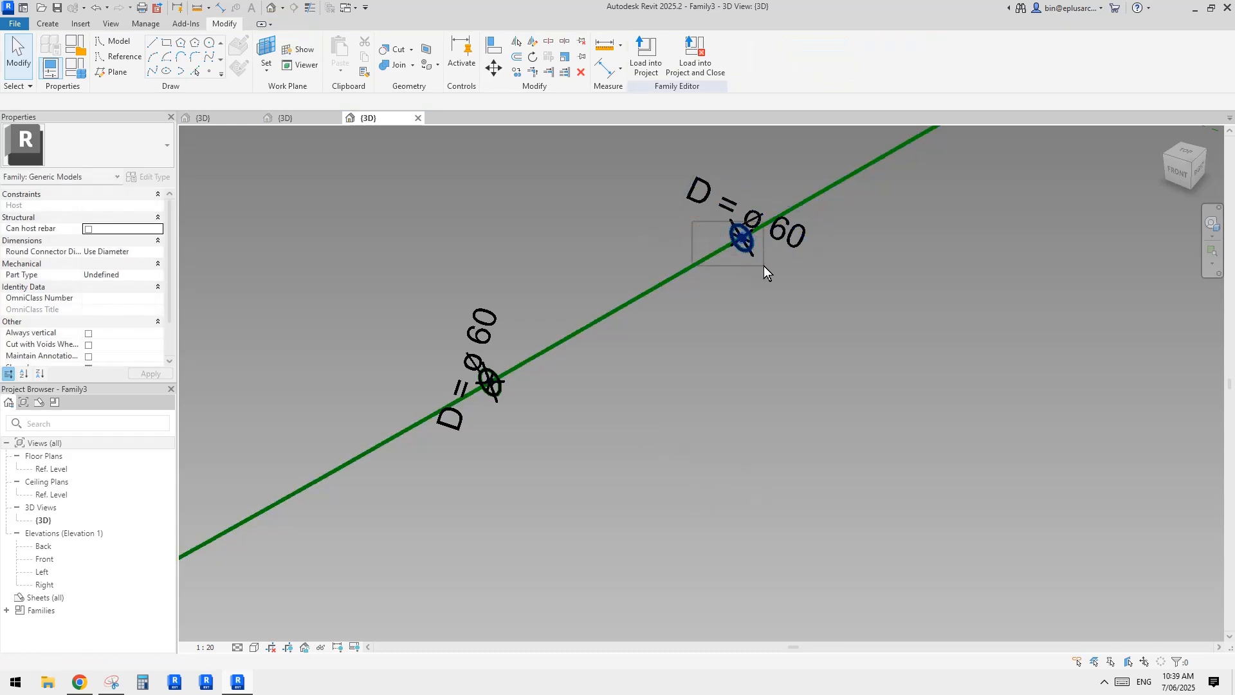
# - Create a solid form from the two circular profiles and the spline path between them
pyautogui.moveTo(763, 265); pyautogui.dragTo(765, 268)
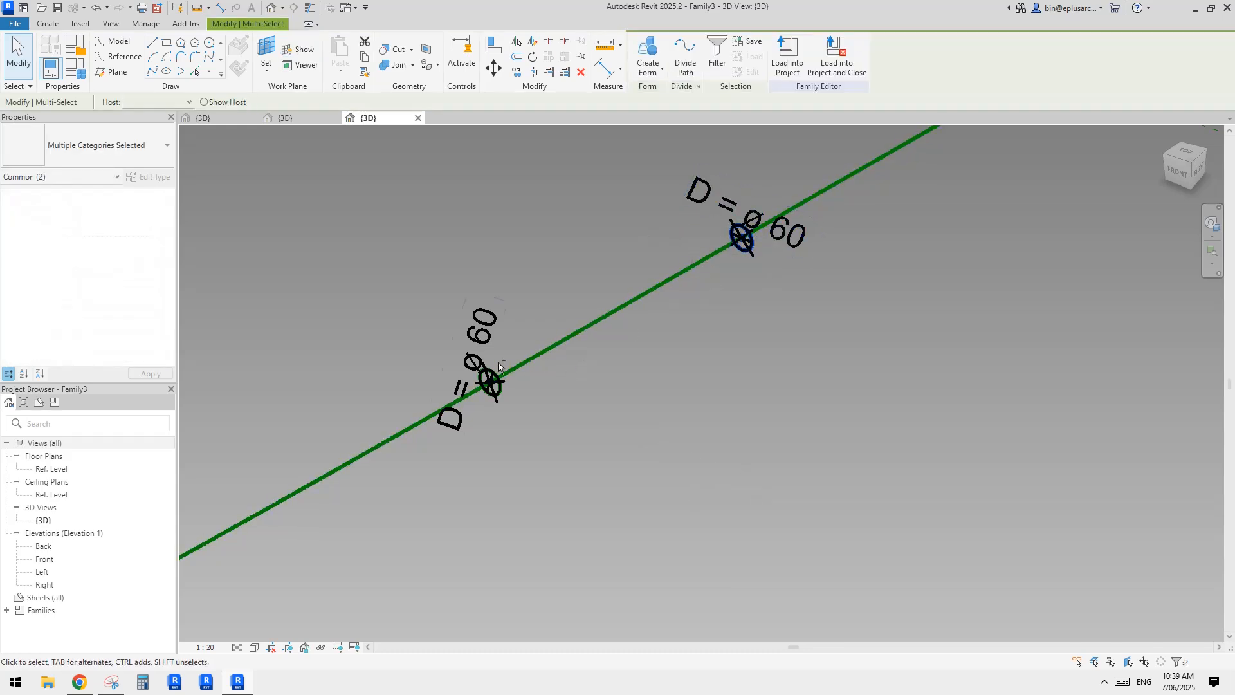
pyautogui.keyDown('ctrl'); pyautogui.moveTo(416, 353); pyautogui.dragTo(525, 411); pyautogui.keyUp('ctrl')
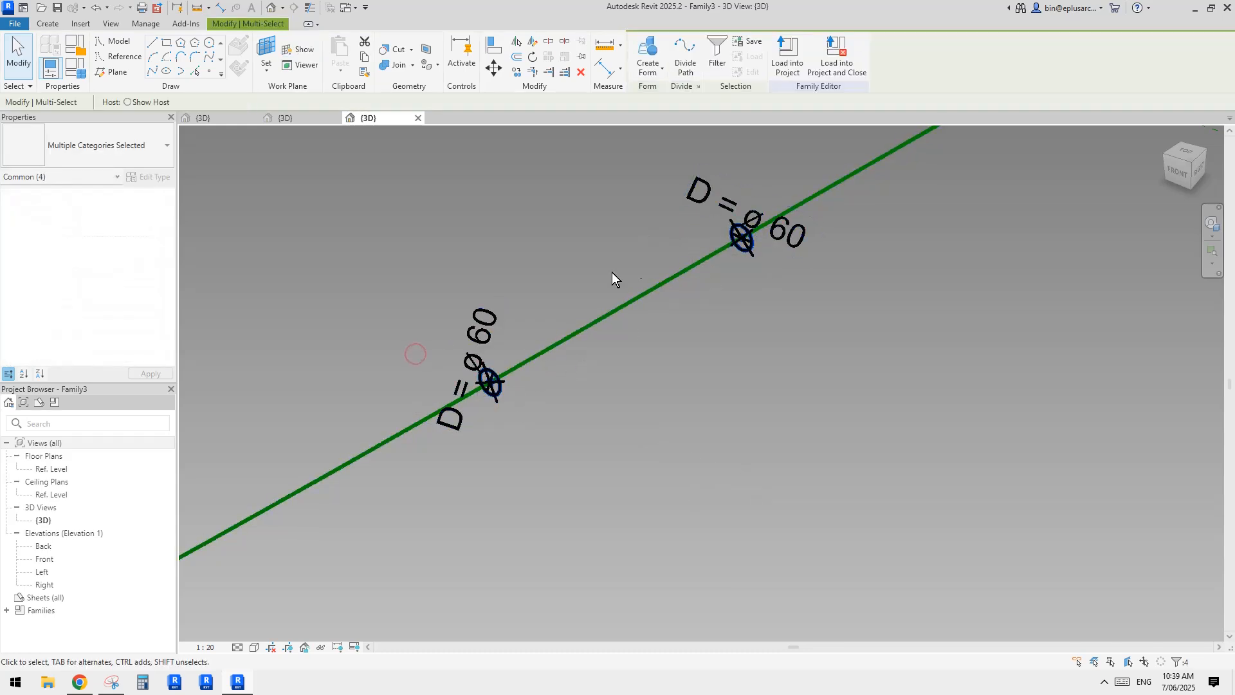
pyautogui.keyDown('ctrl'); pyautogui.click(685, 274); pyautogui.keyUp('ctrl')
pyautogui.click(647, 55)
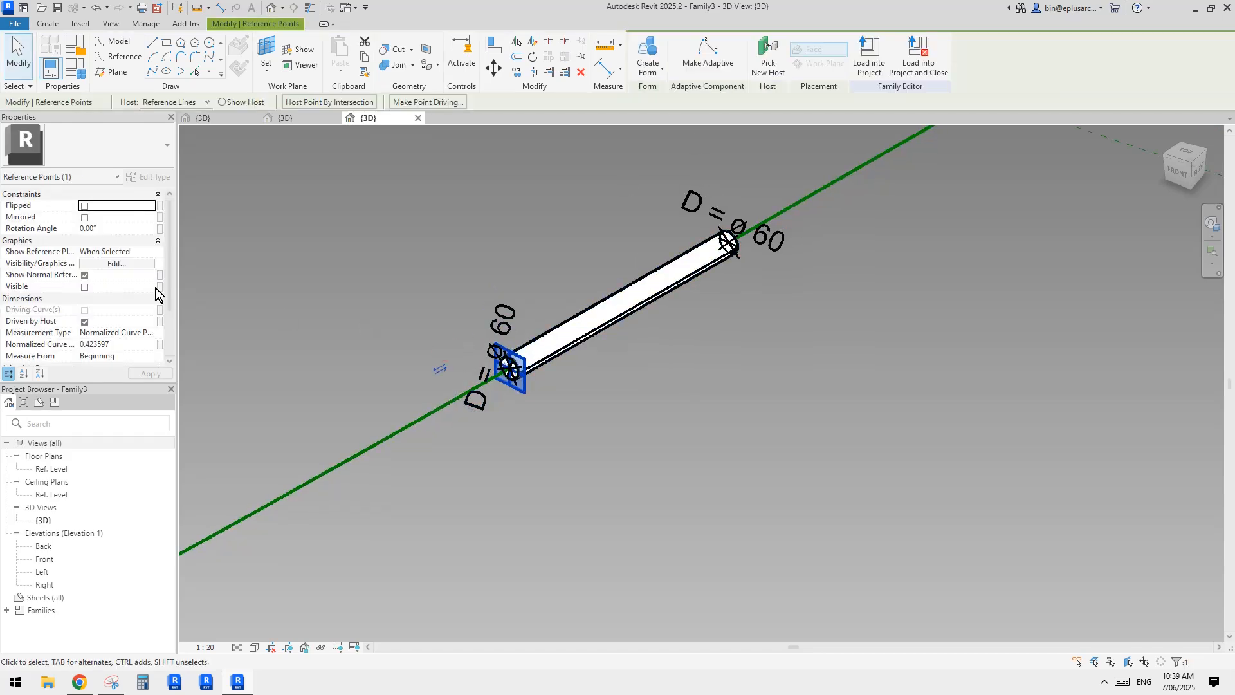
# - Set the normalized curve parameter of one profile's host point to 0 and of the other's to 1
pyautogui.click(127, 346)
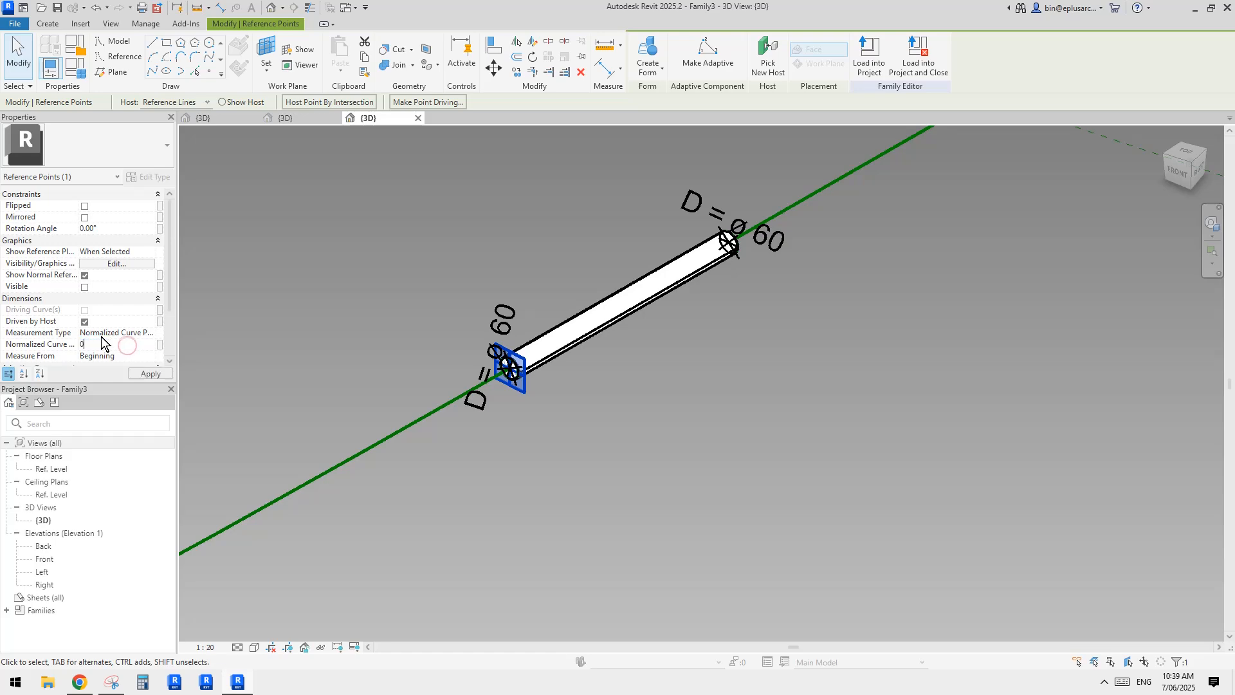
pyautogui.moveTo(665, 237); pyautogui.dragTo(737, 262)
pyautogui.scroll(-5, 519, 331)
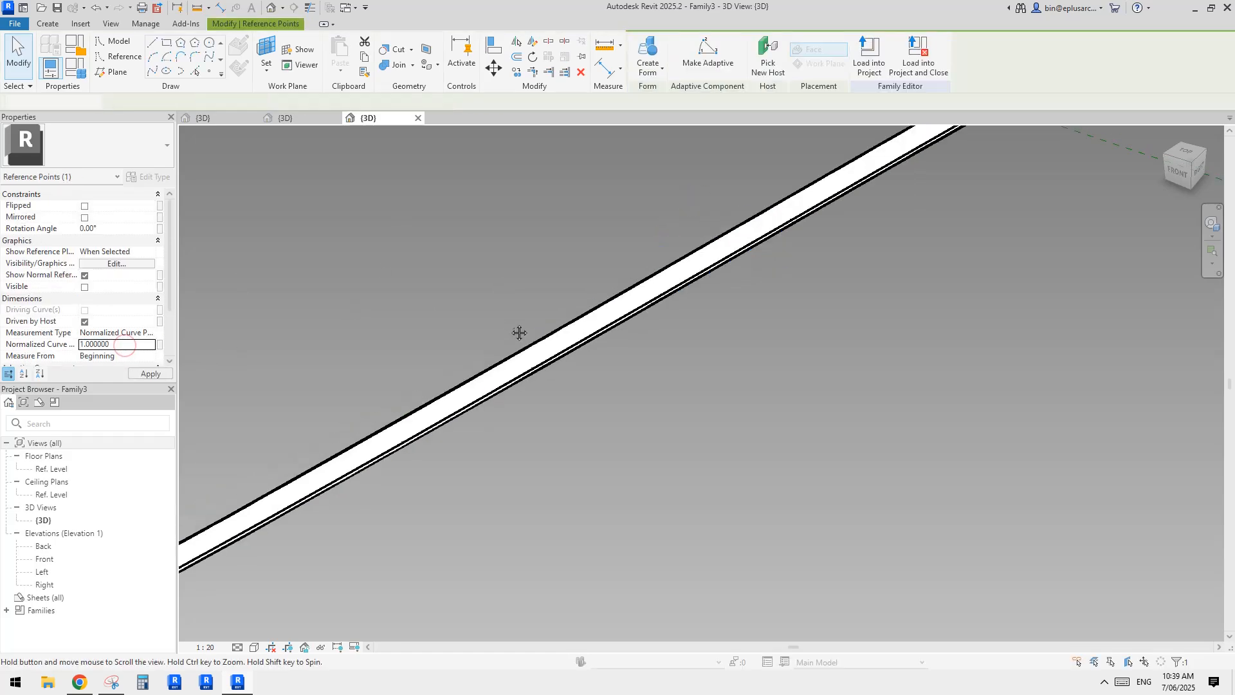
# - Move adaptive point 4 along its red axis to bend the tube at that end
pyautogui.scroll(-4, 585, 334)
pyautogui.click(753, 256)
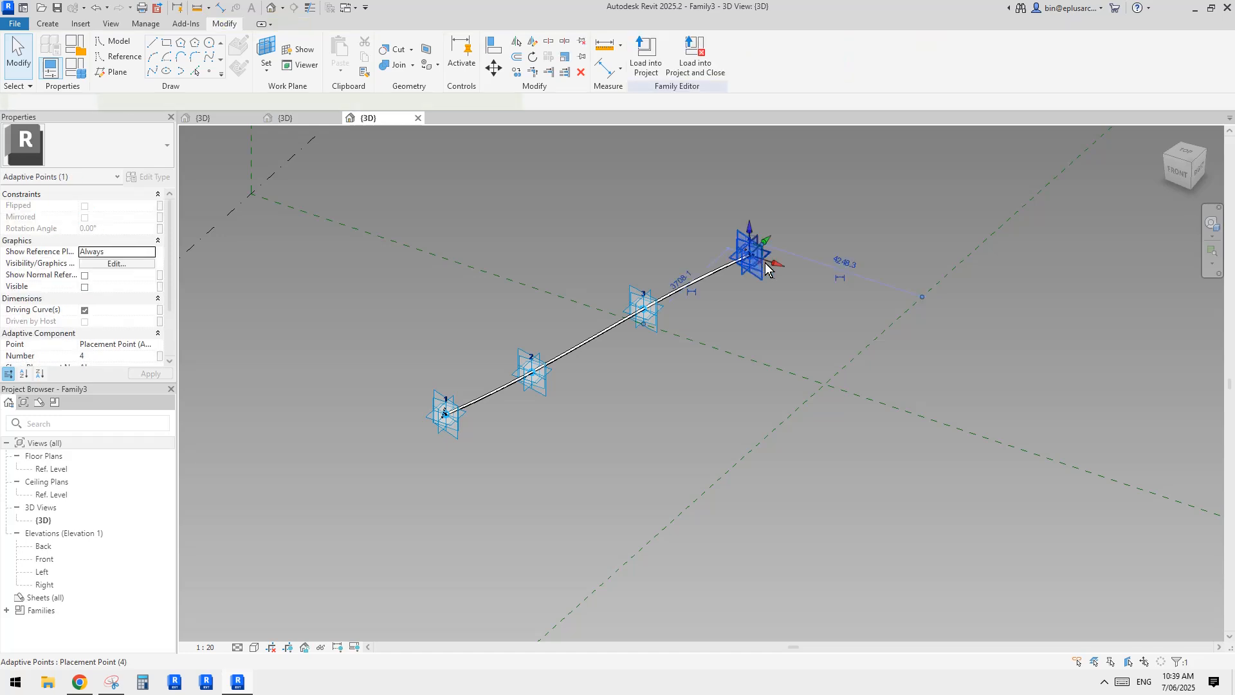
pyautogui.moveTo(774, 270); pyautogui.dragTo(798, 303)
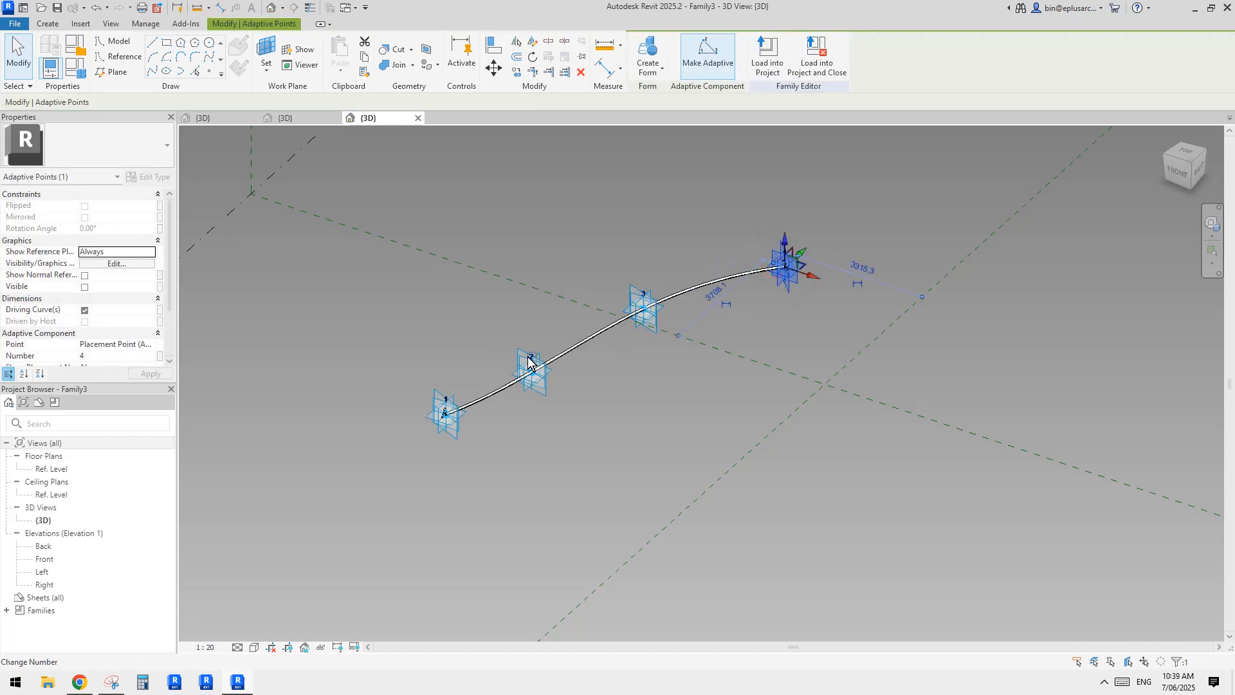
pyautogui.scroll(2, 656, 322)
pyautogui.moveTo(656, 321); pyautogui.dragTo(643, 331, button='middle')
pyautogui.moveTo(557, 354); pyautogui.dragTo(549, 361, button='middle')
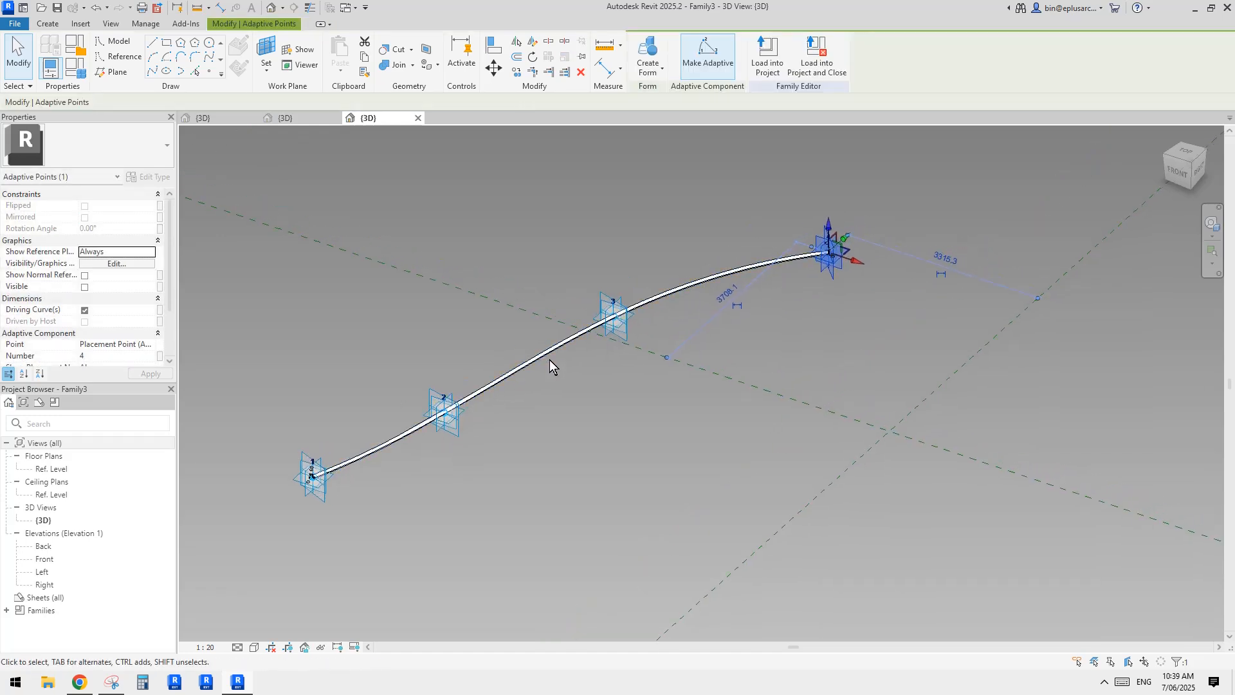
pyautogui.moveTo(620, 279); pyautogui.dragTo(603, 292, button='middle')
# - Load the adaptive tube family into Family1 only, and leave component placement
pyautogui.click(767, 59)
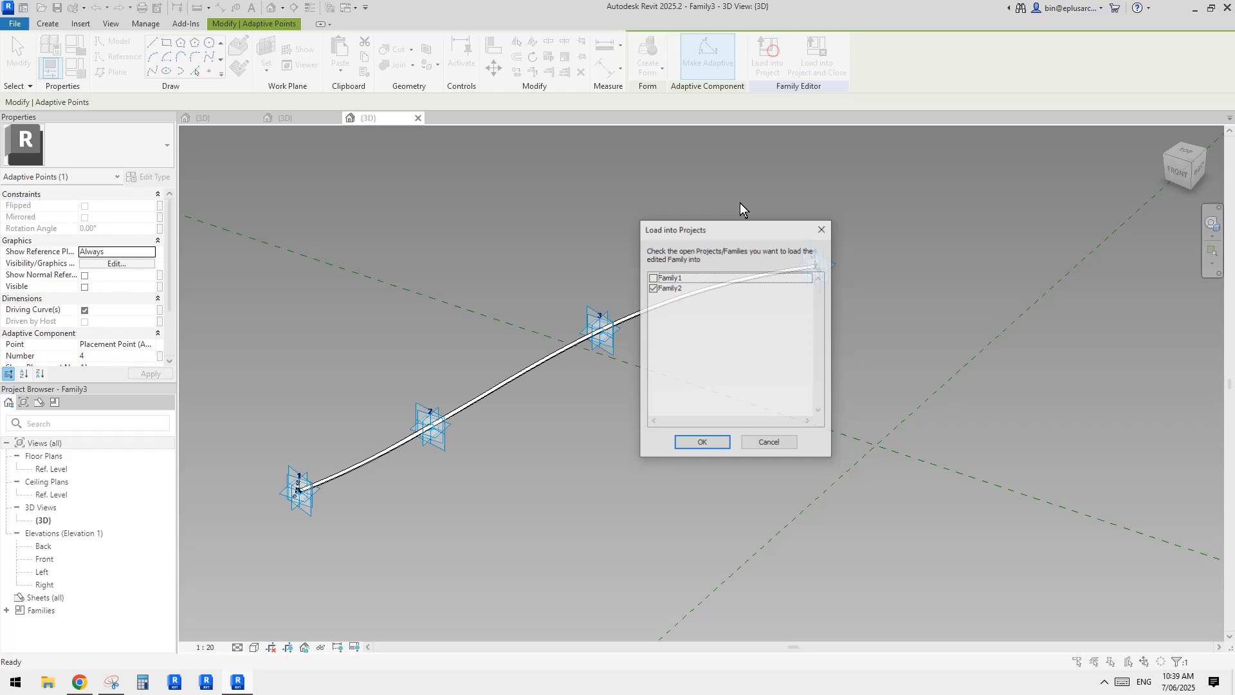
pyautogui.click(653, 277)
pyautogui.click(653, 288)
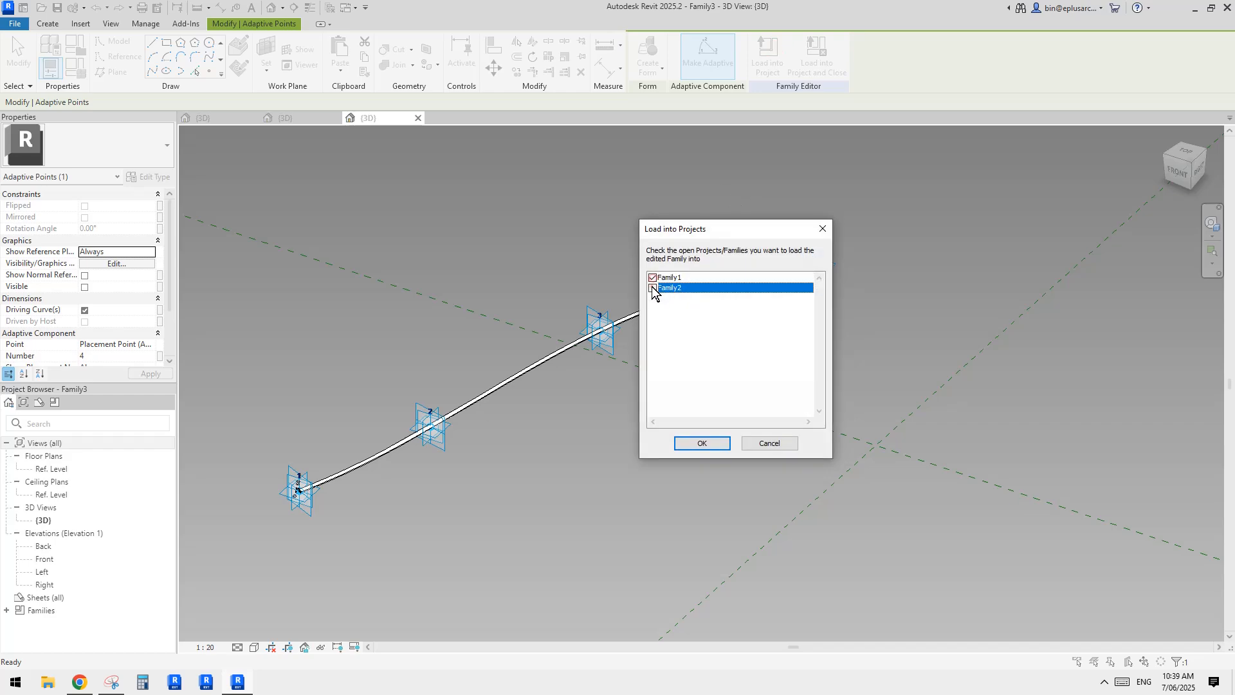
pyautogui.click(714, 447)
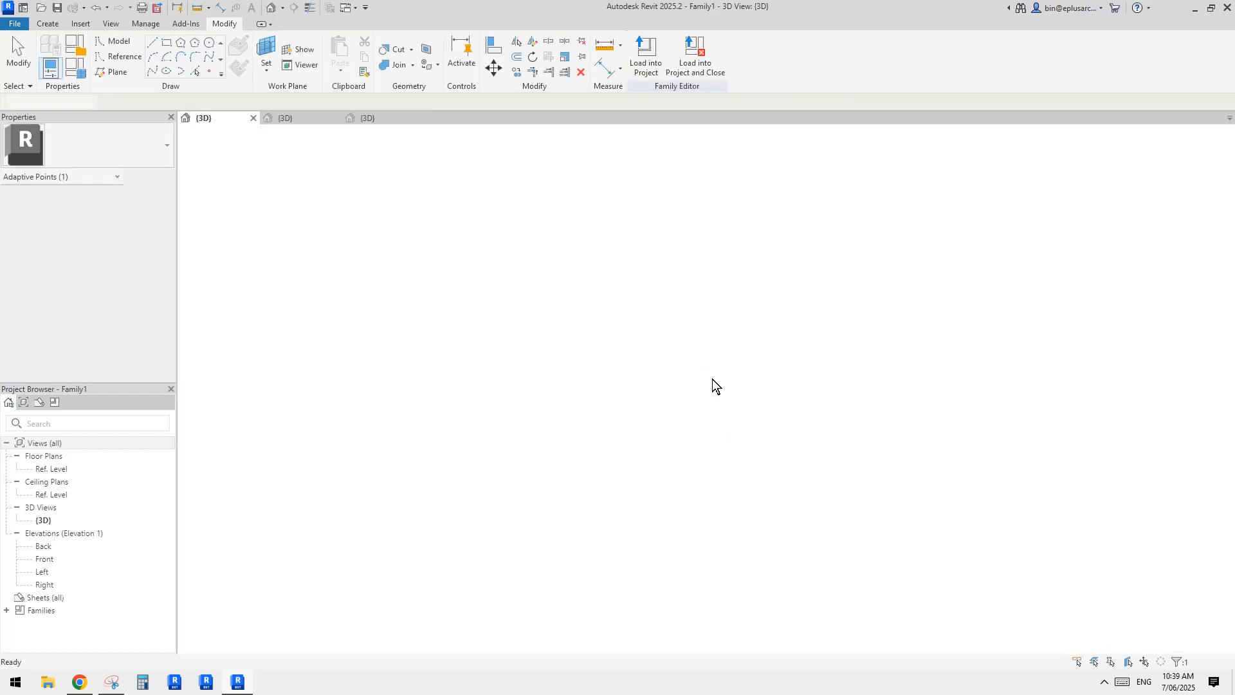
pyautogui.scroll(4, 682, 399)
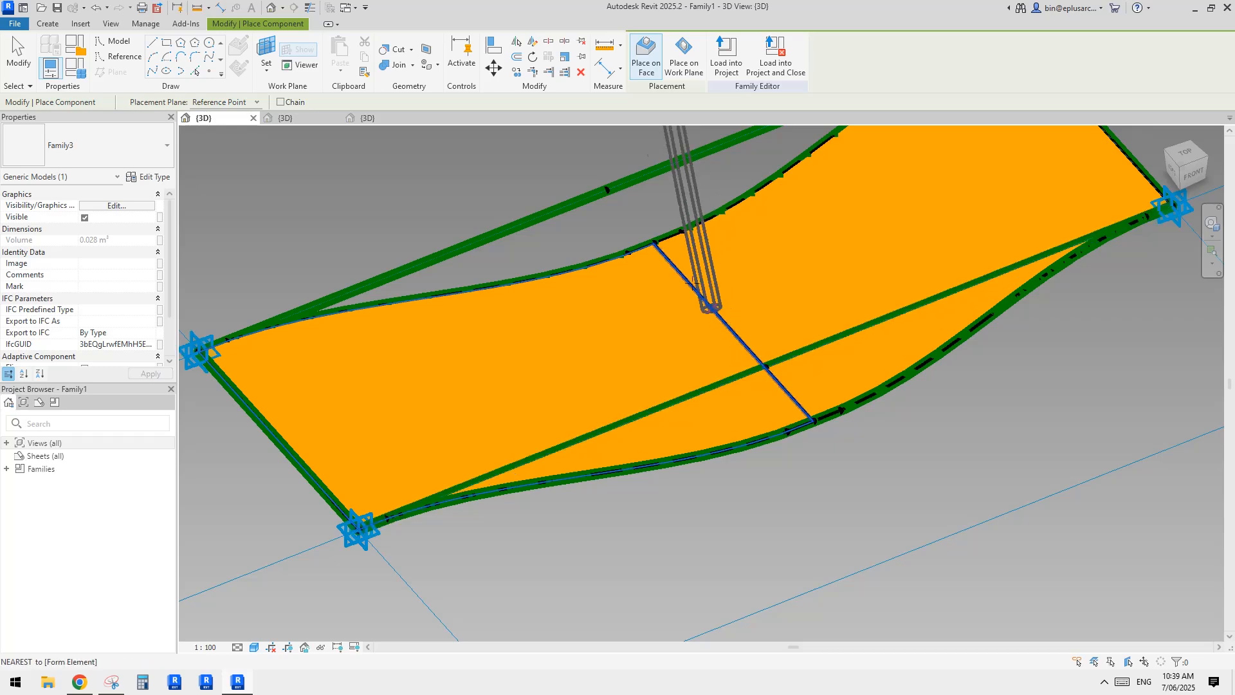
pyautogui.moveTo(725, 306); pyautogui.dragTo(702, 372, button='middle')
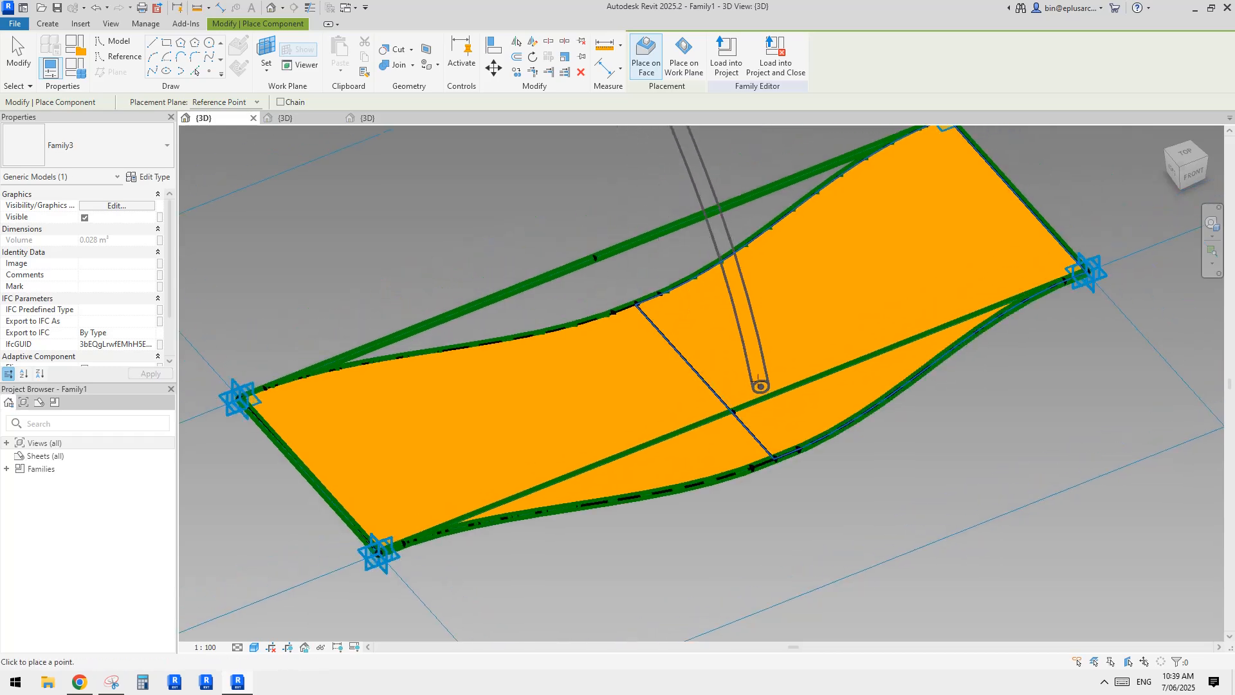
pyautogui.scroll(-2, 714, 335)
pyautogui.press('Escape')
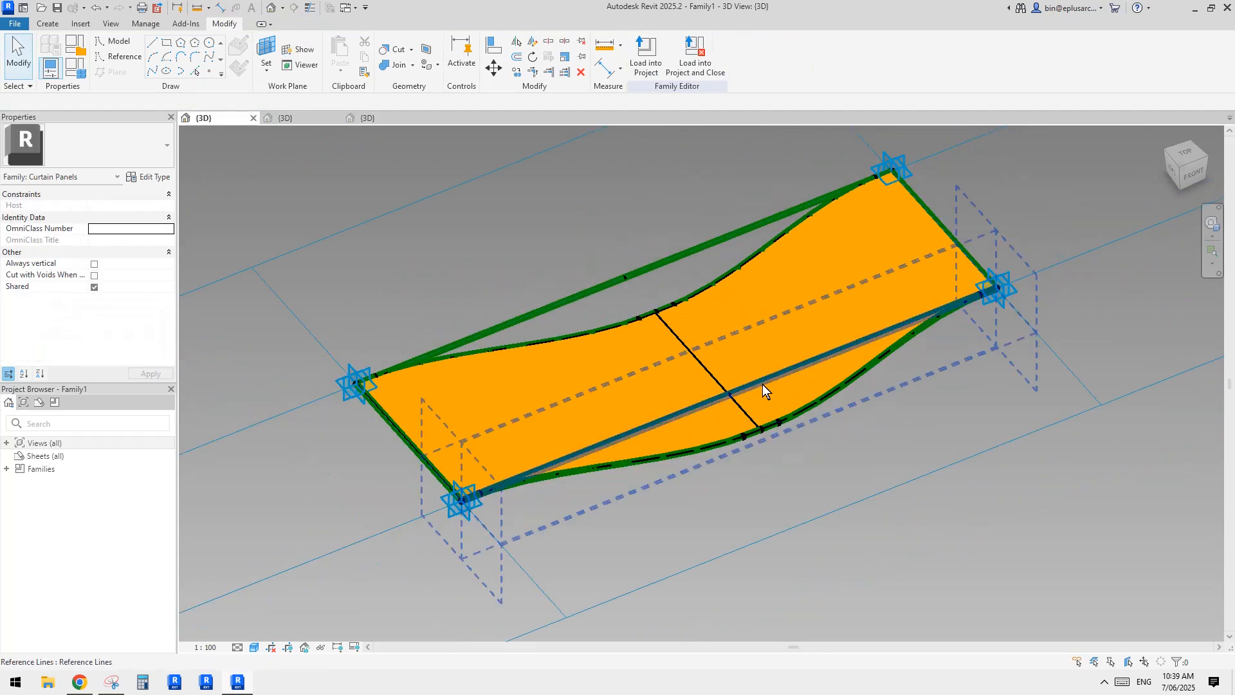
# - Try showing the panel in wireframe with only its reference lines isolated, and undo the display changes
pyautogui.scroll(2, 796, 407)
pyautogui.moveTo(797, 406); pyautogui.dragTo(792, 405, button='middle')
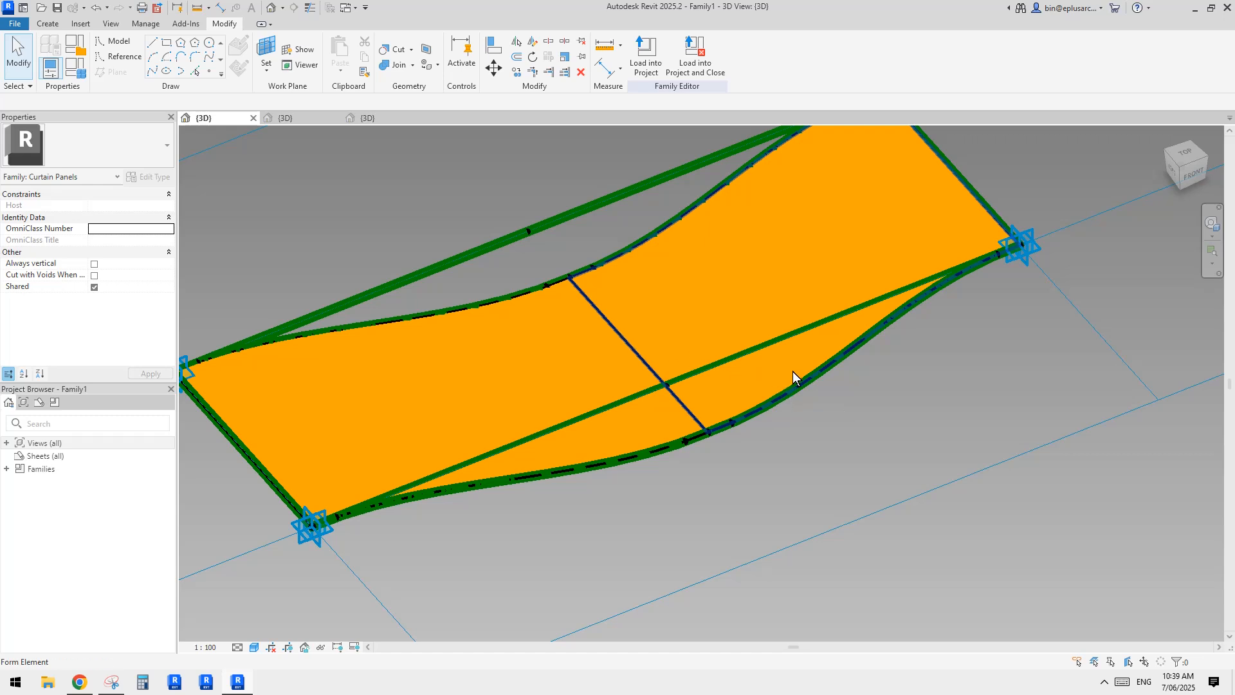
pyautogui.press('w')
pyautogui.press('f')
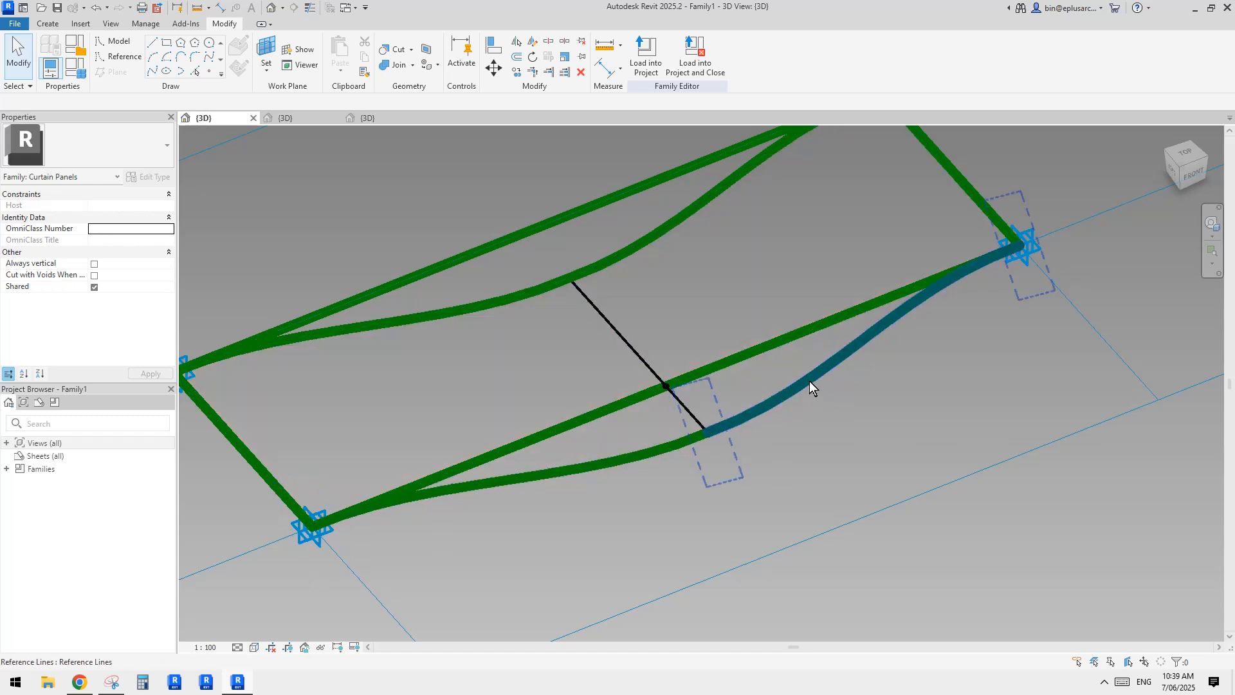
pyautogui.click(809, 381)
pyautogui.scroll(-1, 809, 380)
pyautogui.moveTo(815, 387); pyautogui.dragTo(764, 391, button='middle')
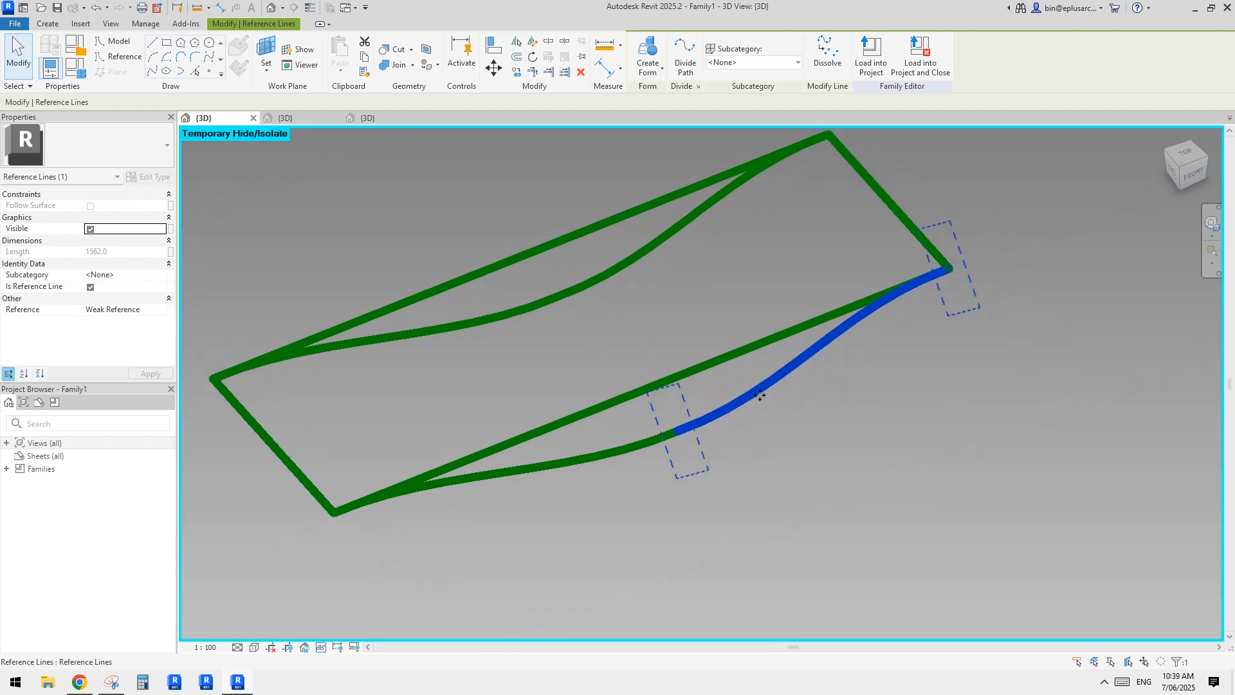
pyautogui.scroll(-2, 781, 385)
pyautogui.press('c')
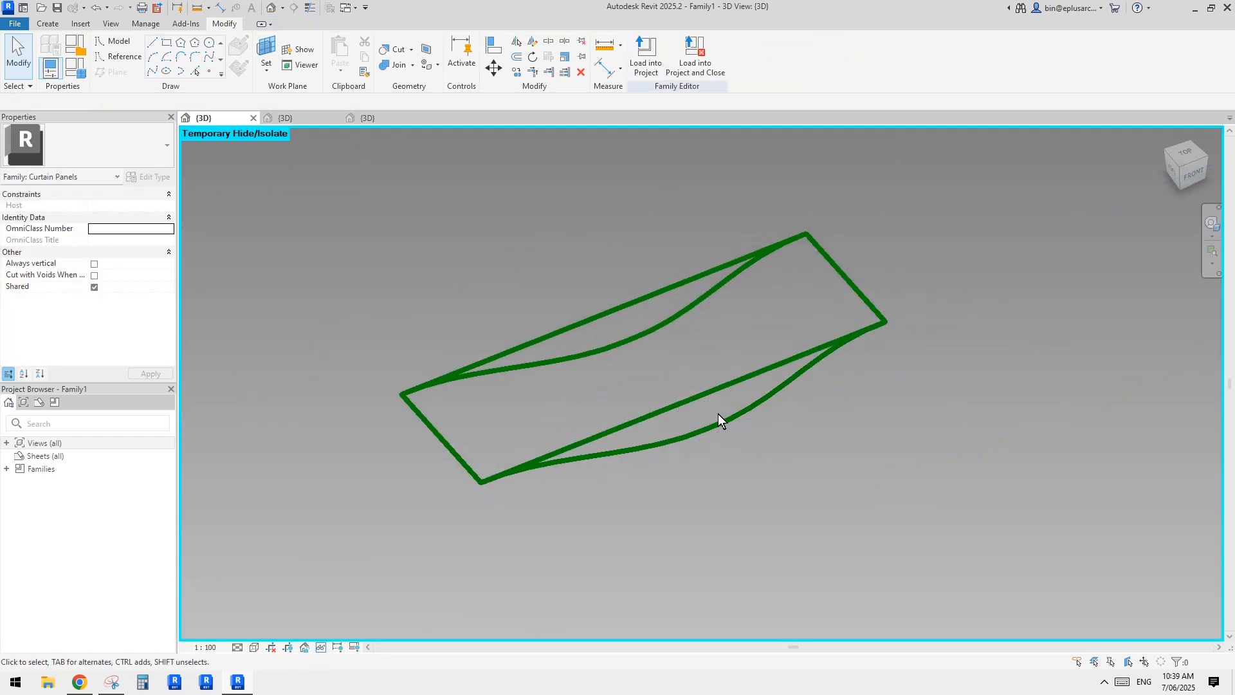
pyautogui.press('Tab')
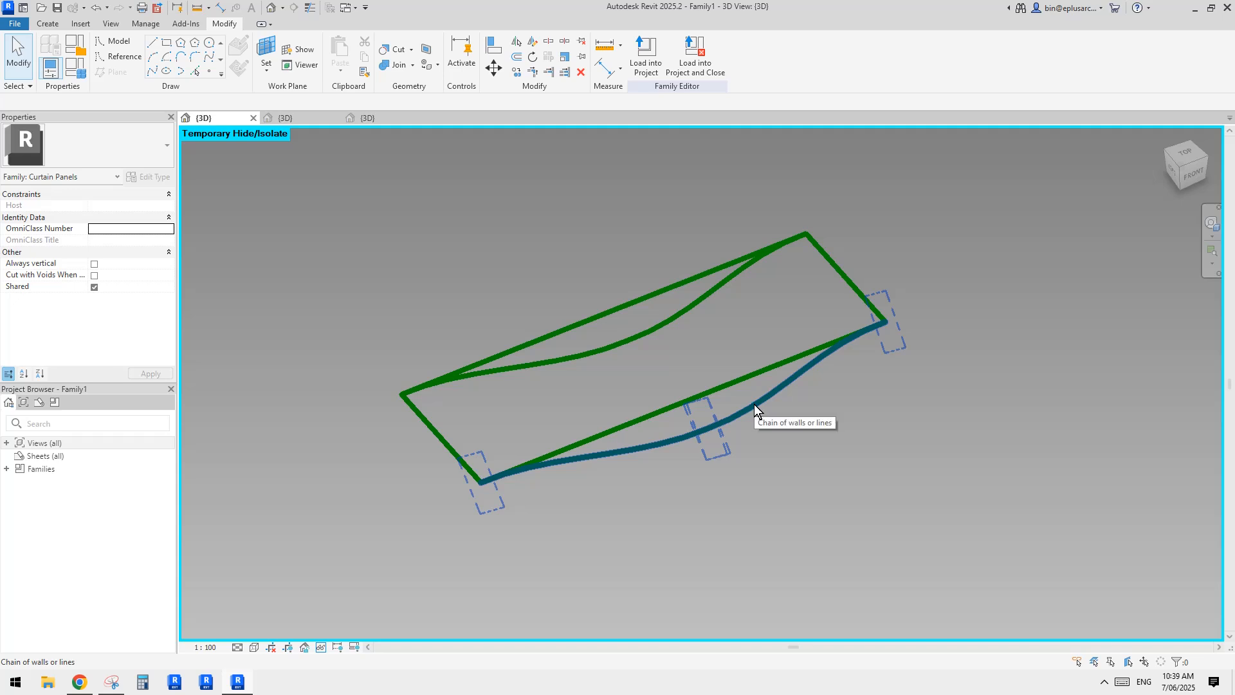
pyautogui.hotkey('ctrl', 'z')
pyautogui.hotkey('ctrl', 'z')
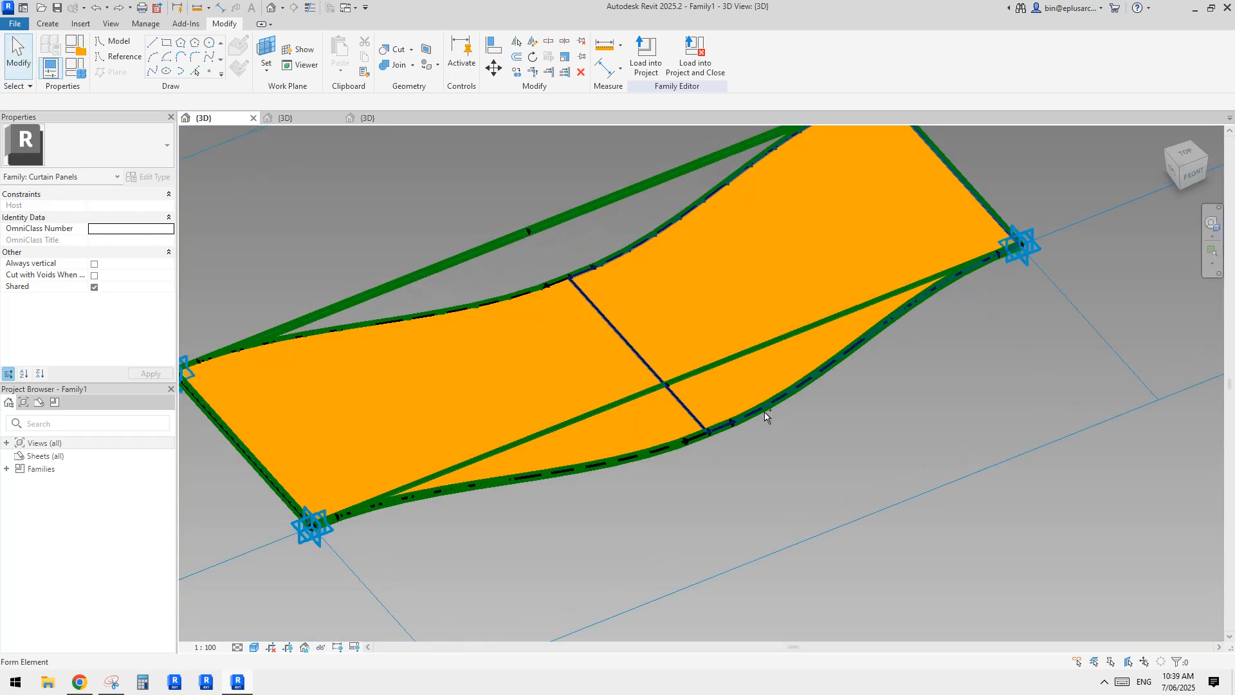
# - Turn on thin-line display in the curtain panel family's 3D view
pyautogui.moveTo(764, 412)
pyautogui.mouseDown(button='middle')
pyautogui.moveTo(719, 419)
pyautogui.moveTo(691, 457)
pyautogui.moveTo(714, 418)
pyautogui.mouseUp(button='middle')
pyautogui.press('t')
pyautogui.press('l')
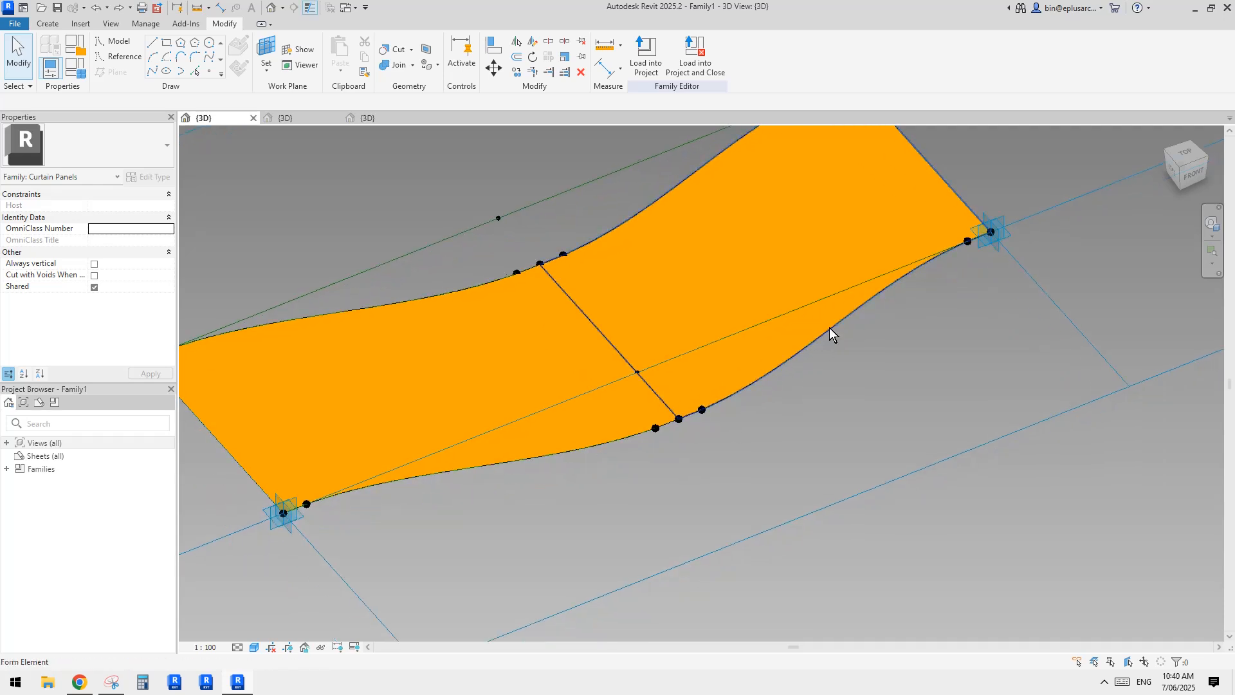
pyautogui.moveTo(777, 347); pyautogui.dragTo(716, 386, button='middle')
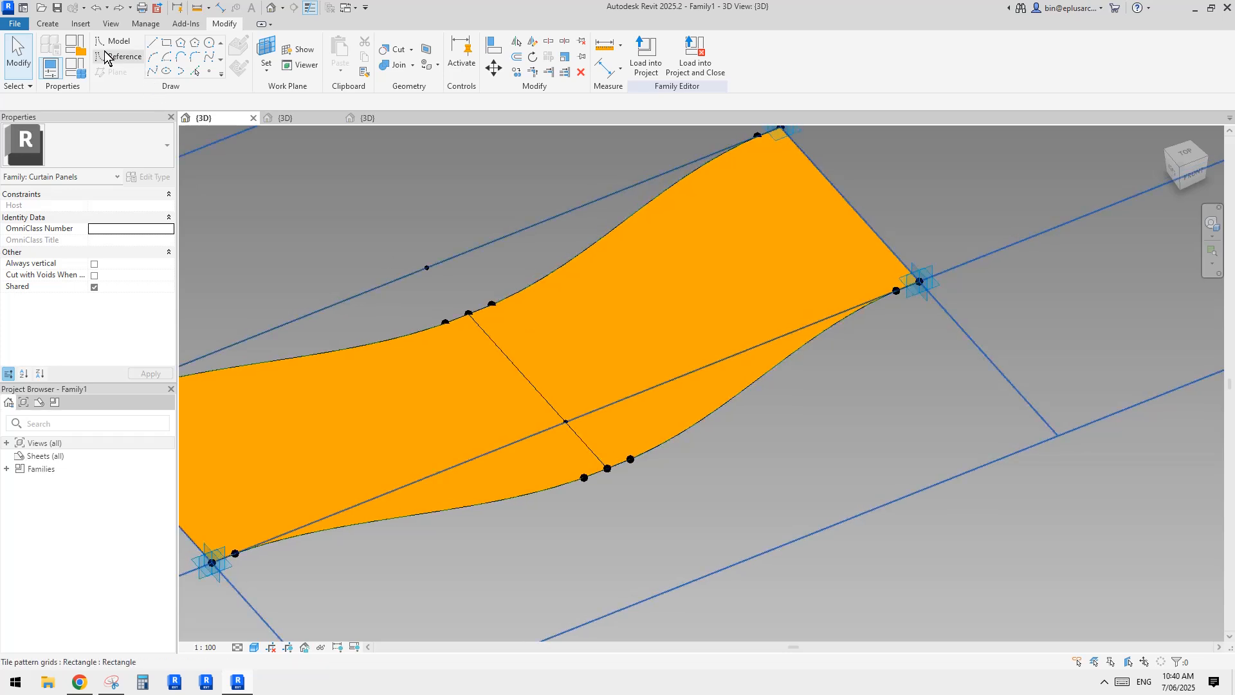
pyautogui.click(54, 25)
pyautogui.click(346, 51)
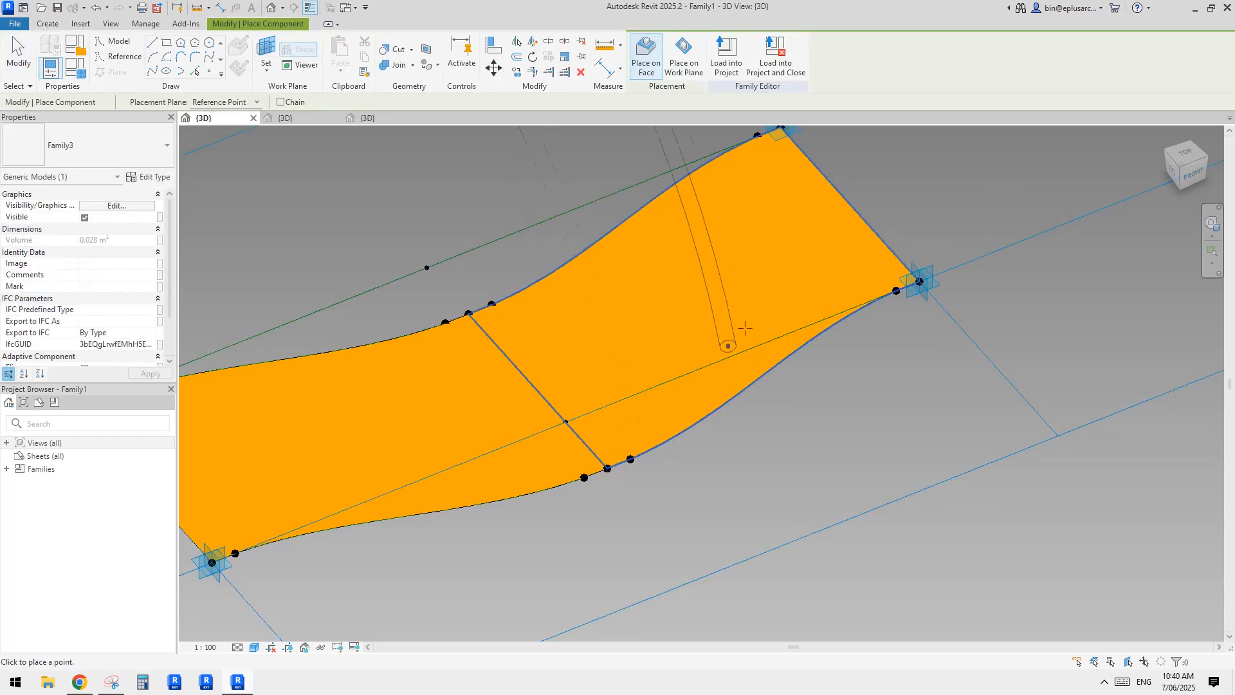
pyautogui.press('Escape')
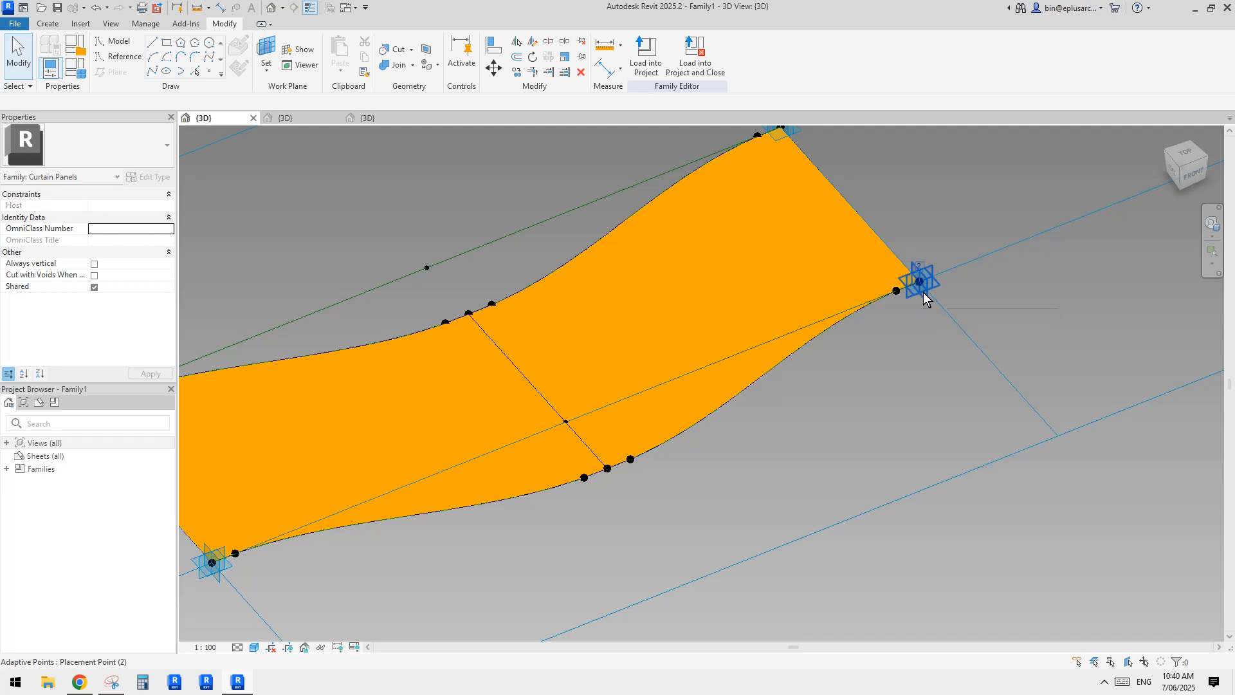
pyautogui.click(898, 294)
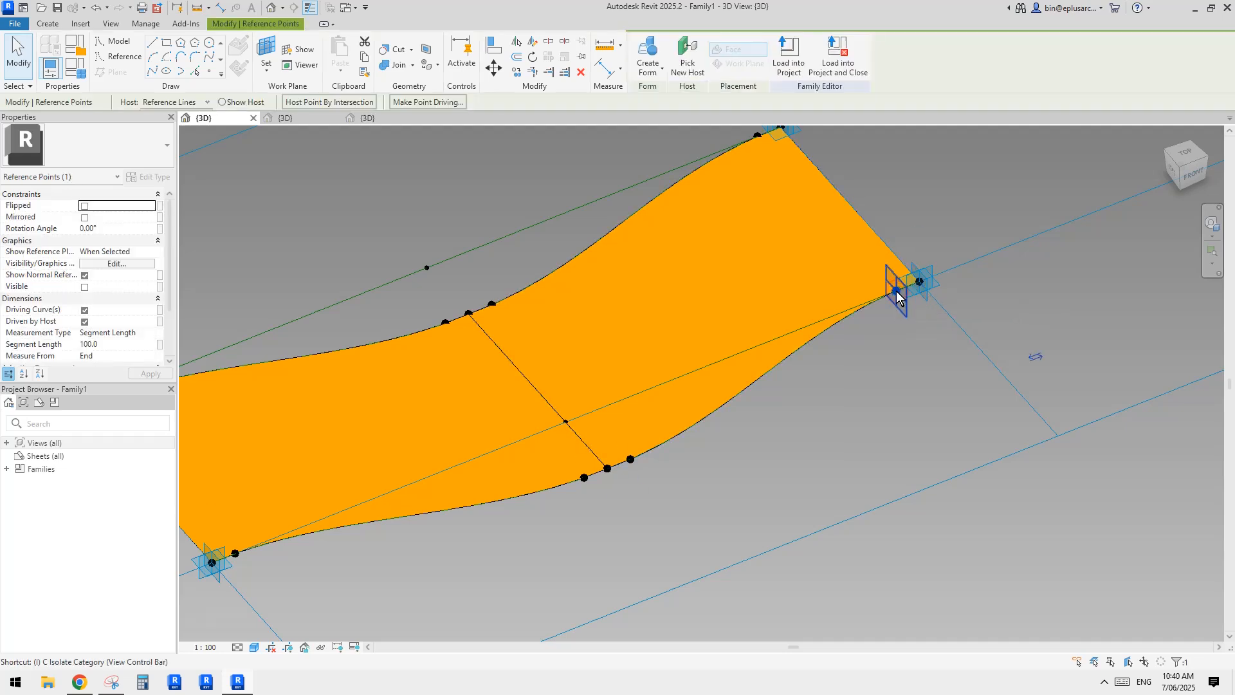
pyautogui.press('c')
pyautogui.scroll(-1, 706, 366)
pyautogui.moveTo(707, 406); pyautogui.dragTo(815, 396, button='middle')
pyautogui.click(809, 405)
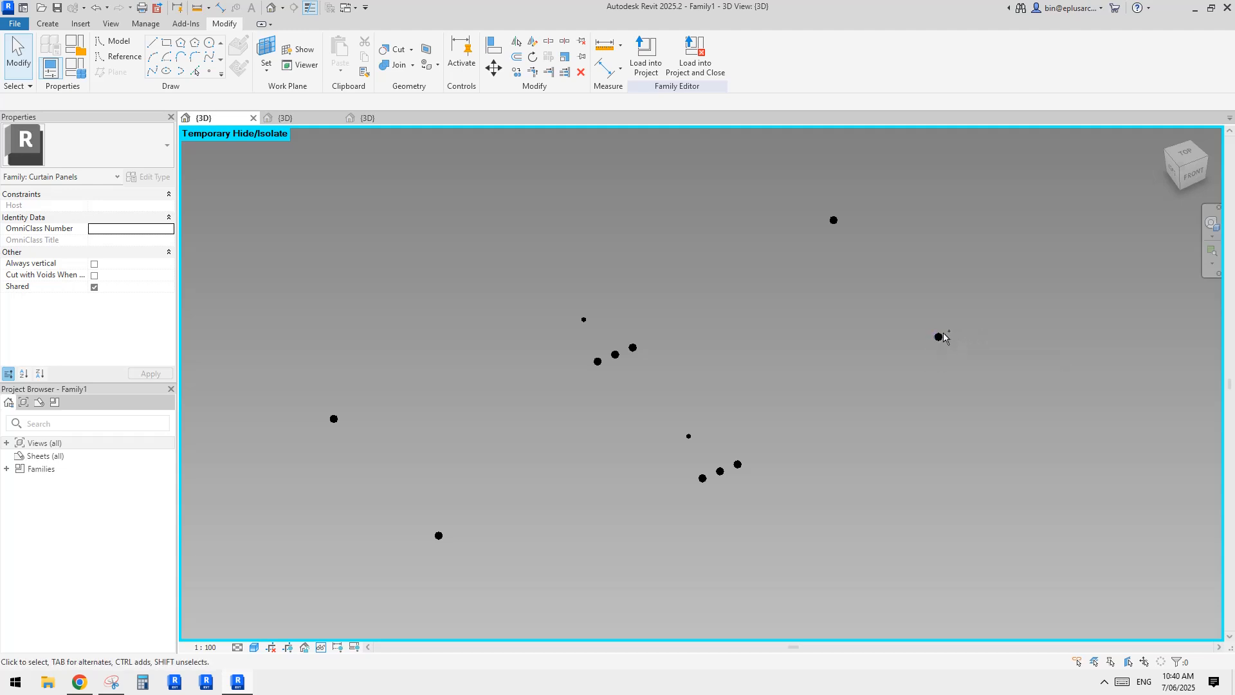
pyautogui.press('h')
pyautogui.press('r')
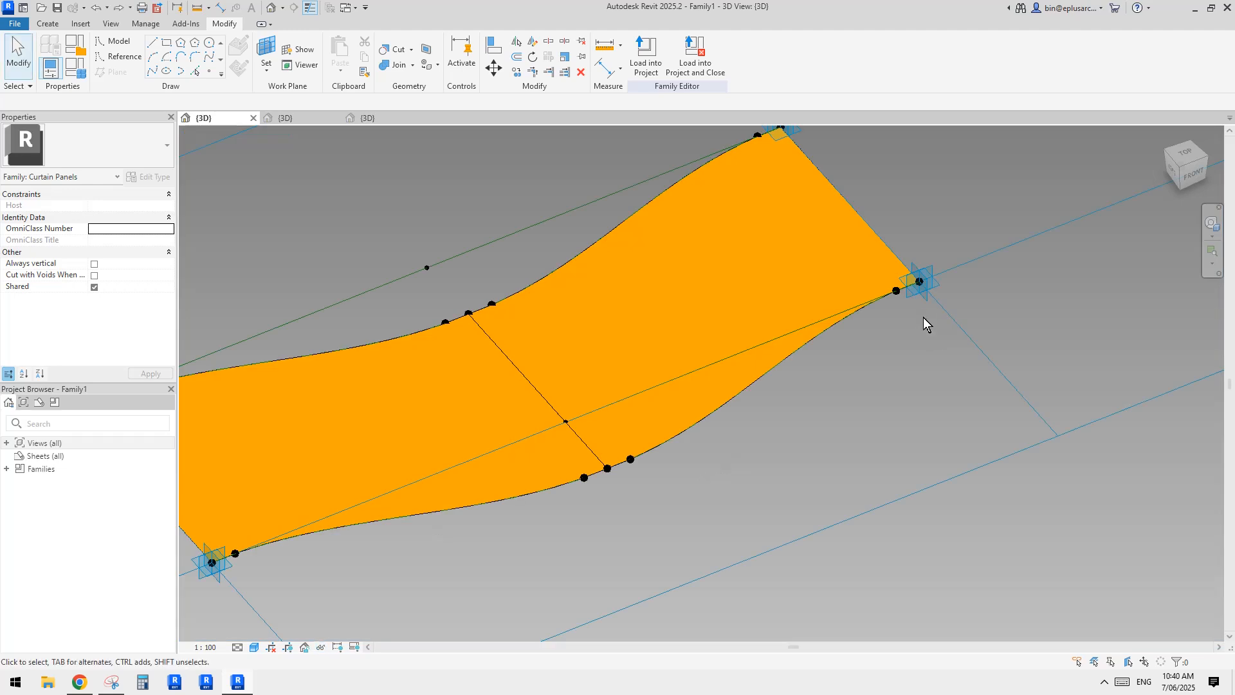
# - Temporarily isolate the adaptive point and reference point categories in the curtain panel view
pyautogui.click(921, 296)
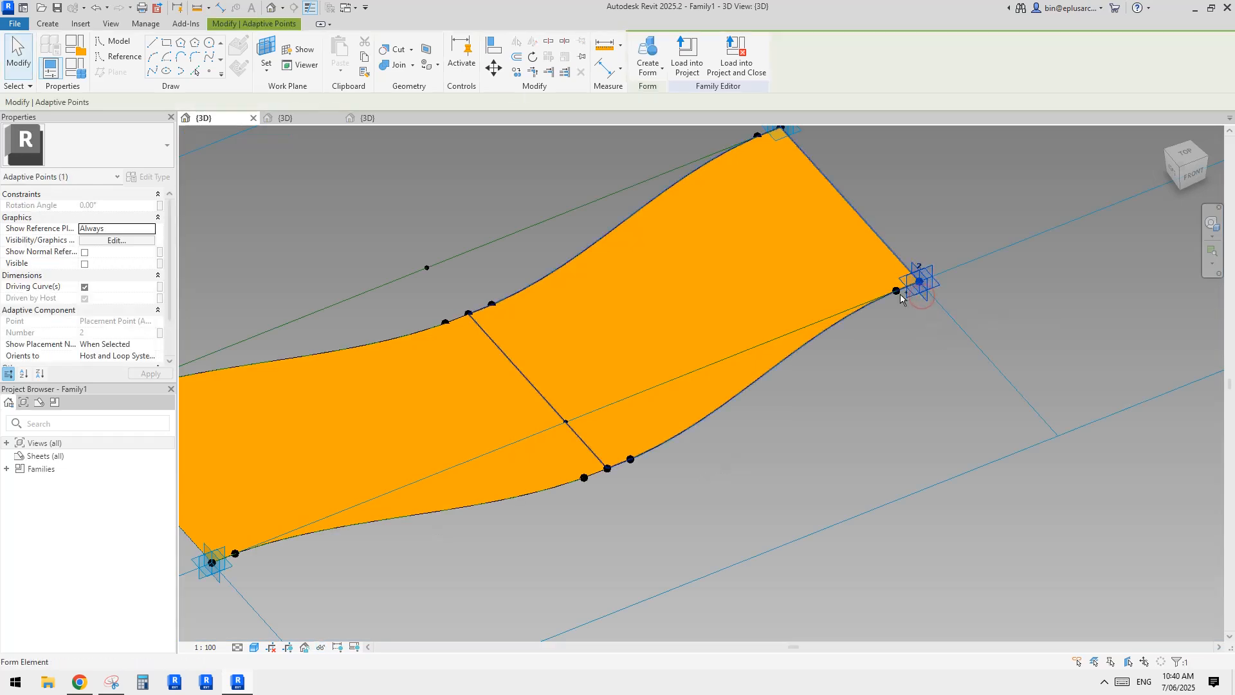
pyautogui.keyDown('ctrl'); pyautogui.click(897, 293); pyautogui.keyUp('ctrl')
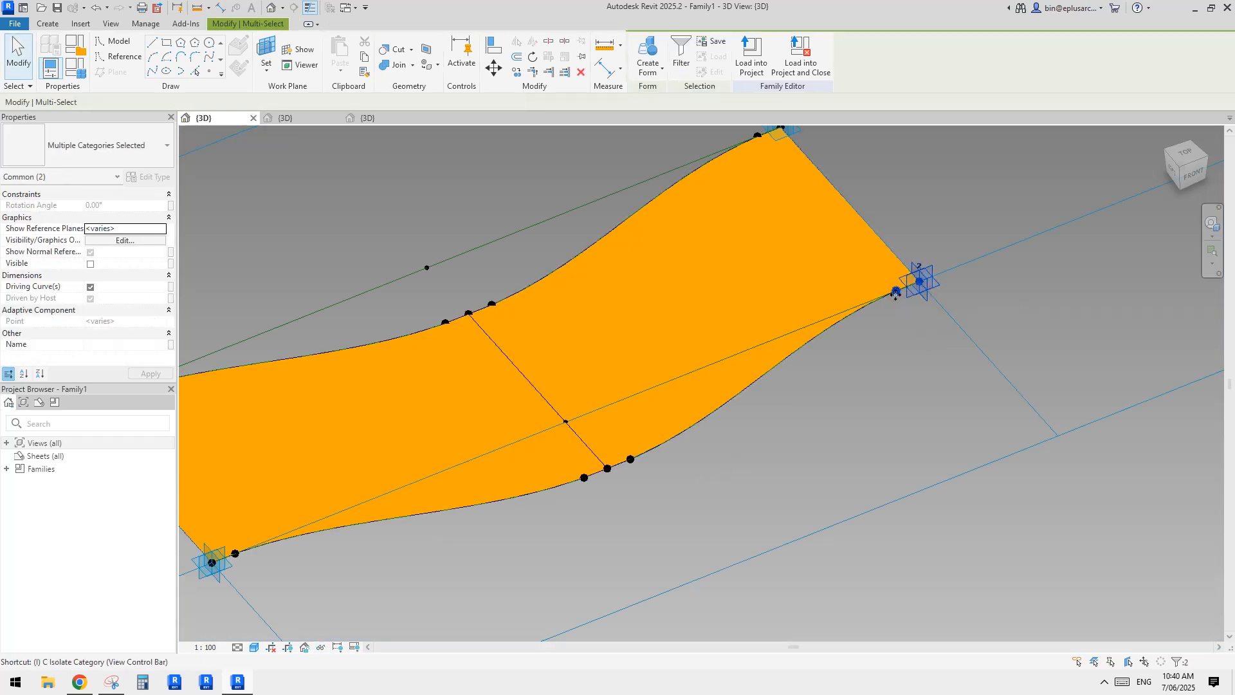
pyautogui.press('c')
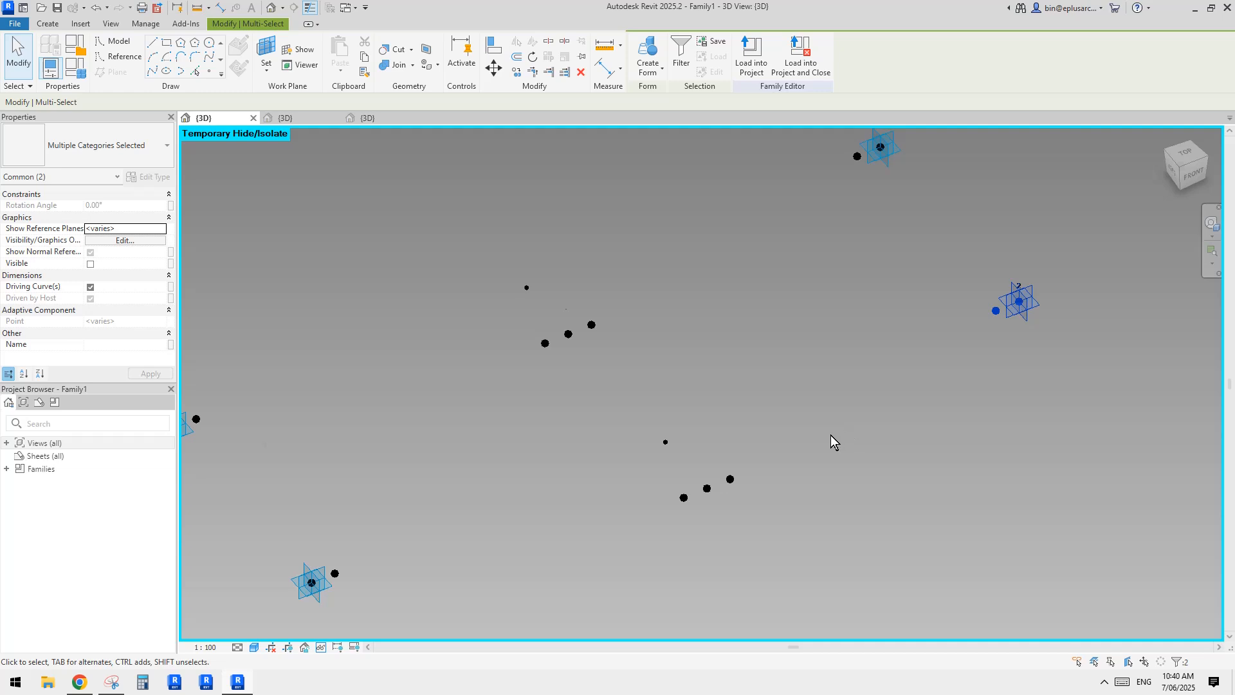
pyautogui.scroll(-2, 831, 435)
# - Place the four-point tube component Family3 through the isolated points, covering both halves of each wavy panel edge
pyautogui.click(48, 23)
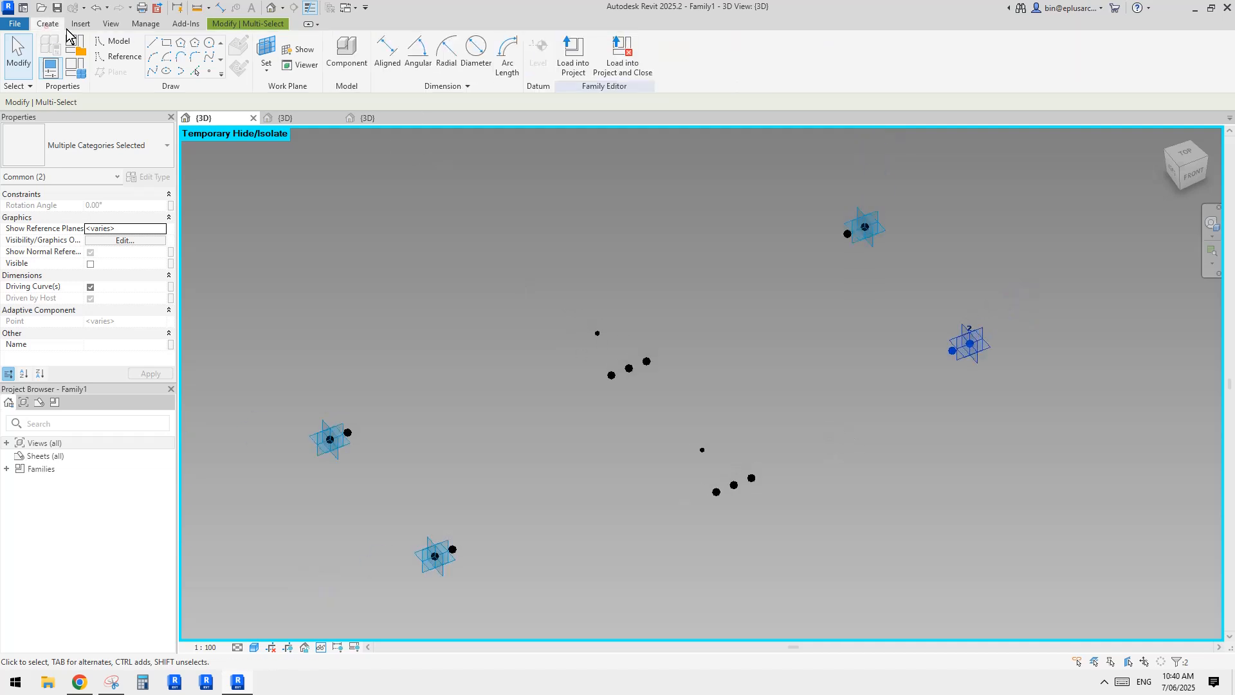
pyautogui.click(347, 55)
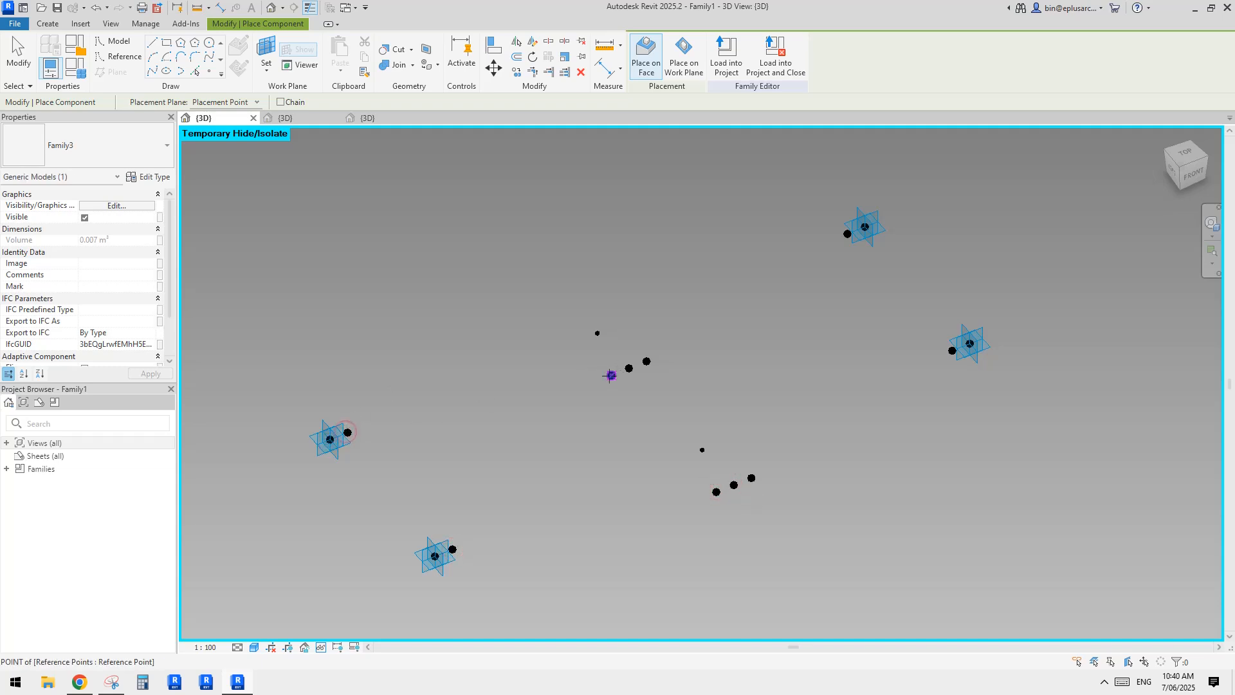
pyautogui.click(629, 368)
pyautogui.click(751, 477)
pyautogui.click(629, 368)
pyautogui.click(865, 226)
pyautogui.press('Escape')
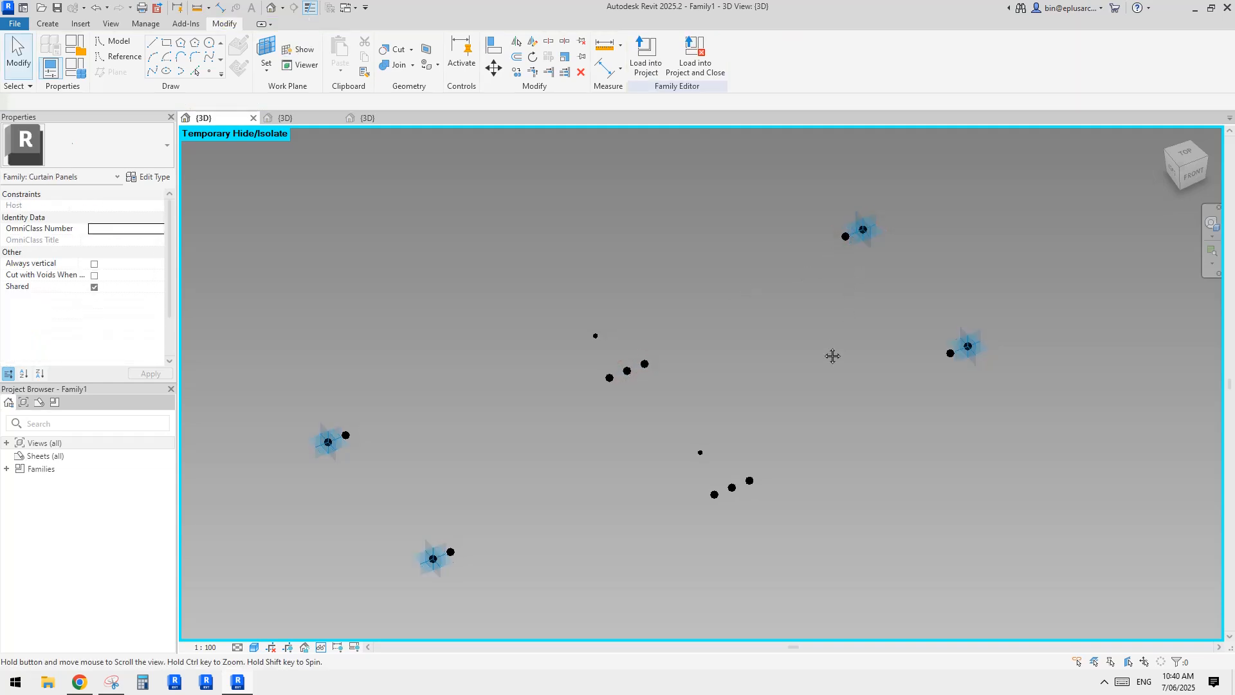
# - Reset the temporary isolation and examine the tubes along both wavy panel edges from several angles
pyautogui.keyDown('shift'); pyautogui.moveTo(870, 435); pyautogui.dragTo(804, 495, button='middle'); pyautogui.keyUp('shift')
pyautogui.click(898, 351)
pyautogui.keyDown('shift'); pyautogui.moveTo(774, 361); pyautogui.dragTo(659, 394, button='middle'); pyautogui.keyUp('shift')
pyautogui.click(801, 334)
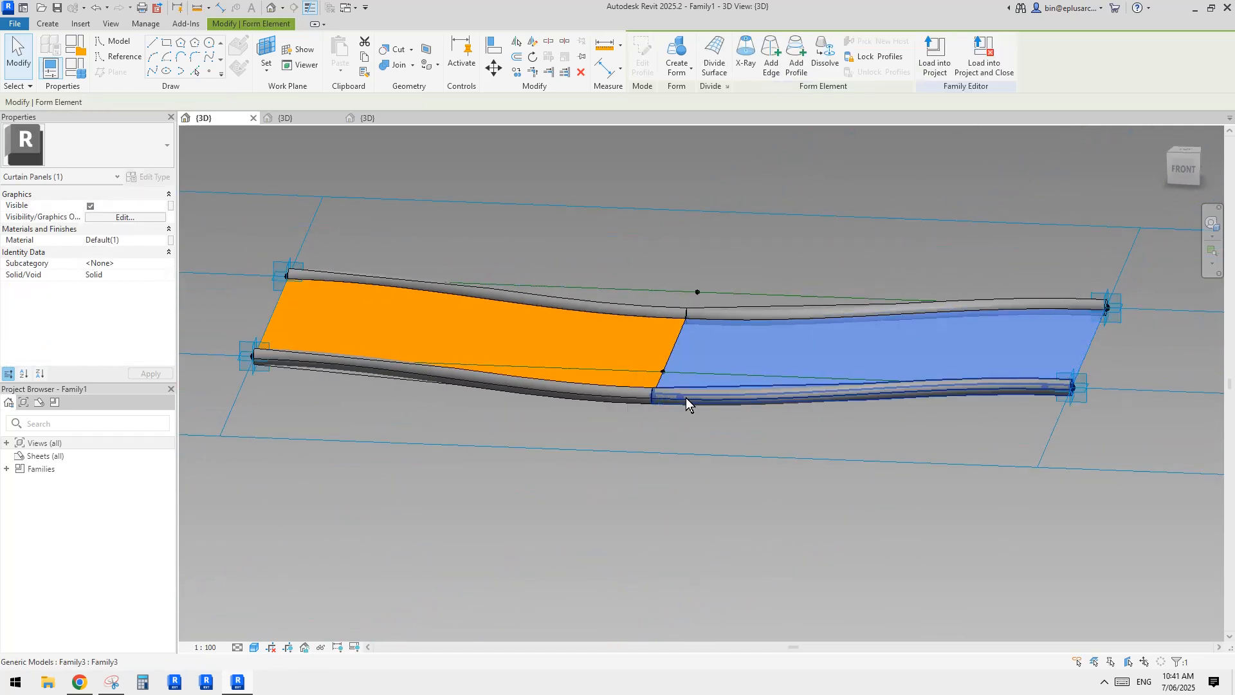
pyautogui.moveTo(871, 356)
pyautogui.keyDown('shift'); pyautogui.mouseDown(button='middle')
pyautogui.moveTo(890, 408)
pyautogui.moveTo(847, 357)
pyautogui.mouseUp(button='middle'); pyautogui.keyUp('shift')
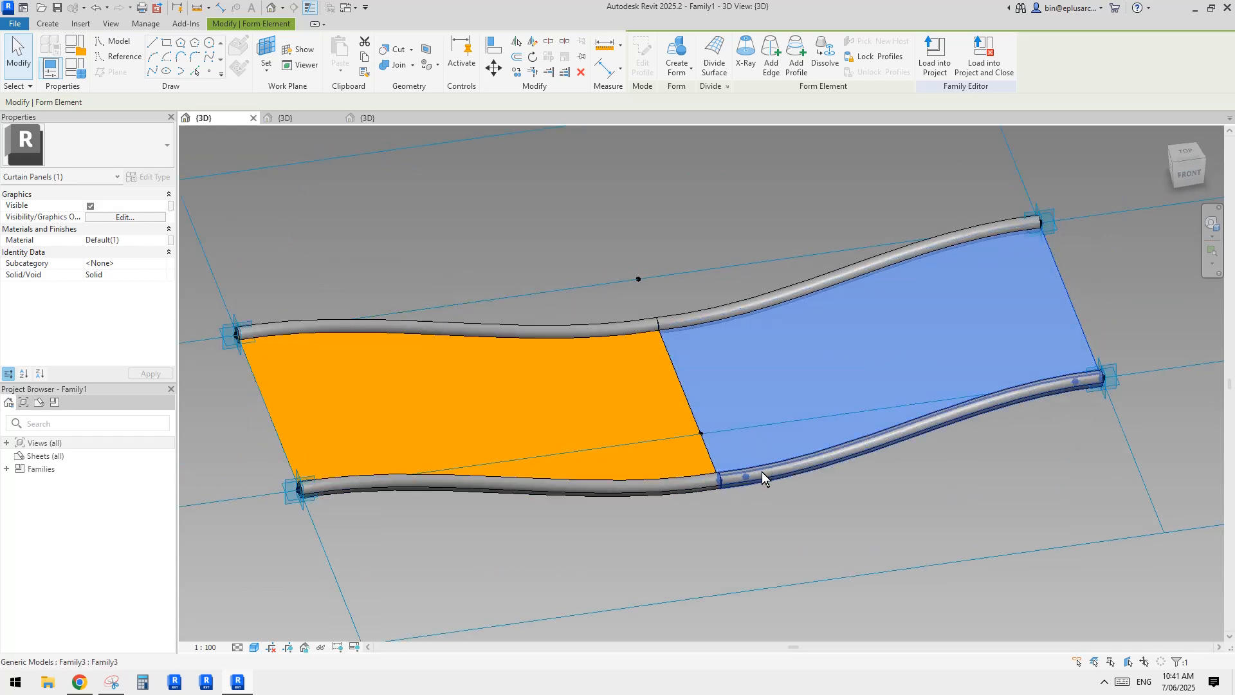
pyautogui.press('Escape')
pyautogui.scroll(-1, 859, 360)
pyautogui.keyDown('shift'); pyautogui.moveTo(859, 362); pyautogui.dragTo(792, 442, button='middle'); pyautogui.keyUp('shift')
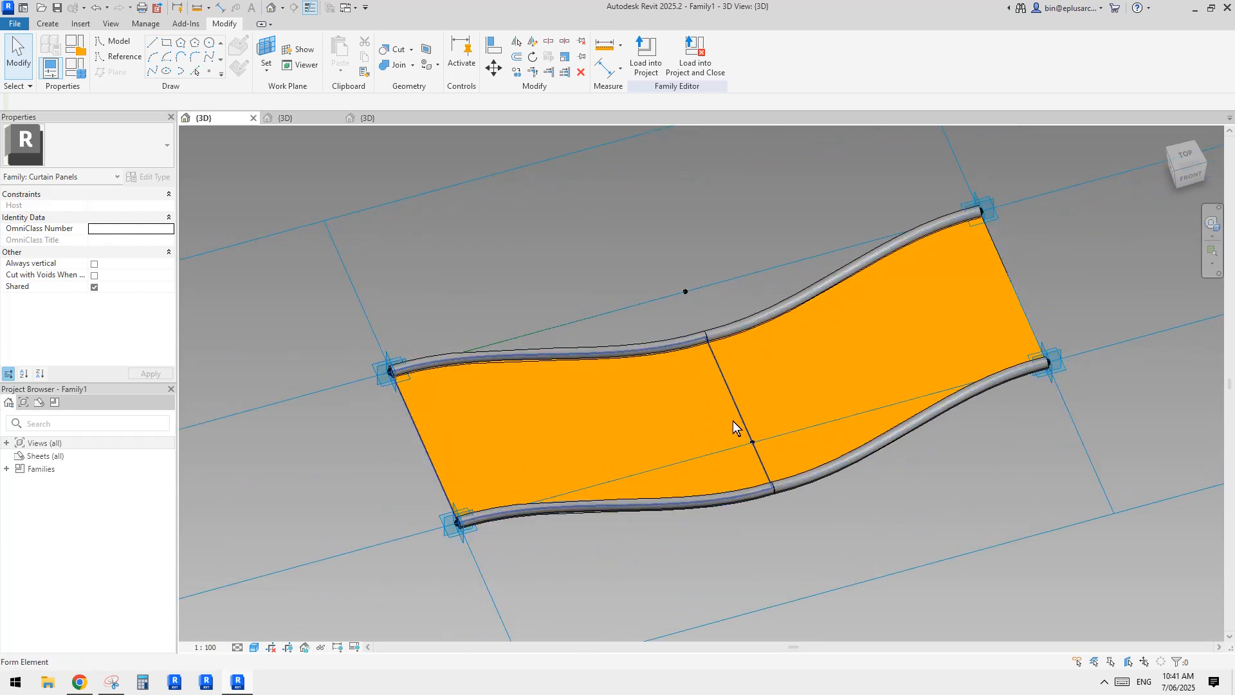
pyautogui.keyDown('shift'); pyautogui.moveTo(503, 490); pyautogui.dragTo(590, 411, button='middle'); pyautogui.keyUp('shift')
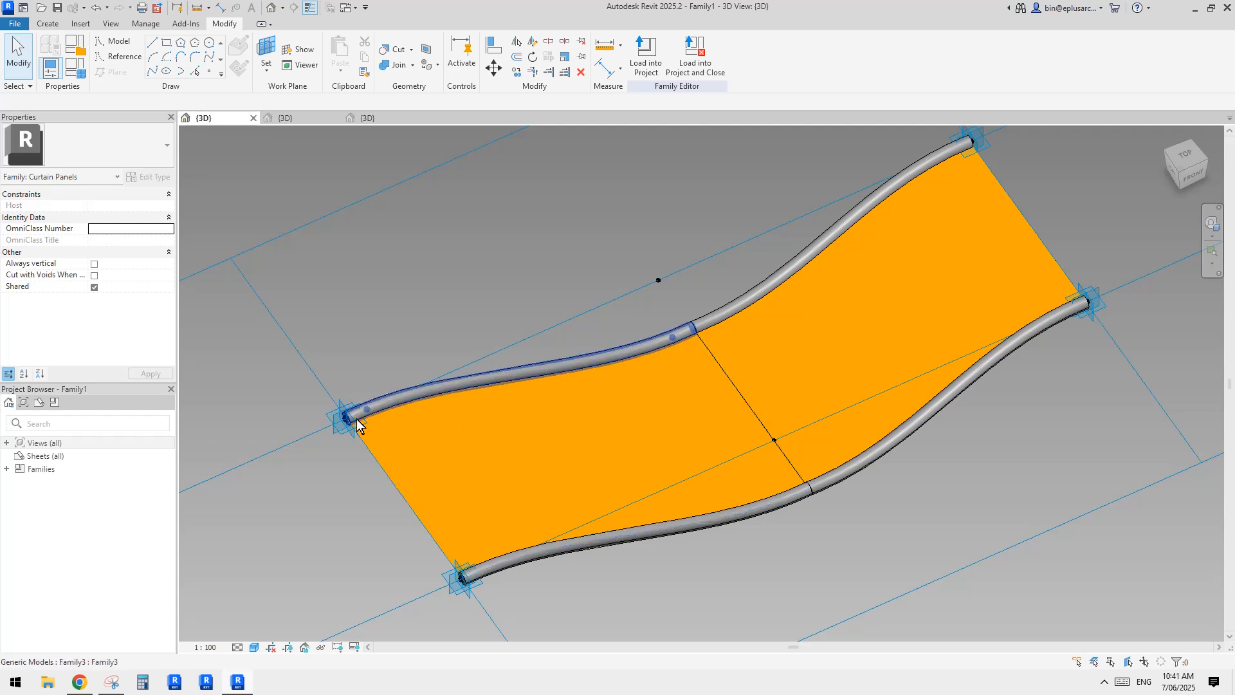
# - Rename the loaded generic model tube family from Family3 to Family3a in the curtain panel family
pyautogui.click(490, 379)
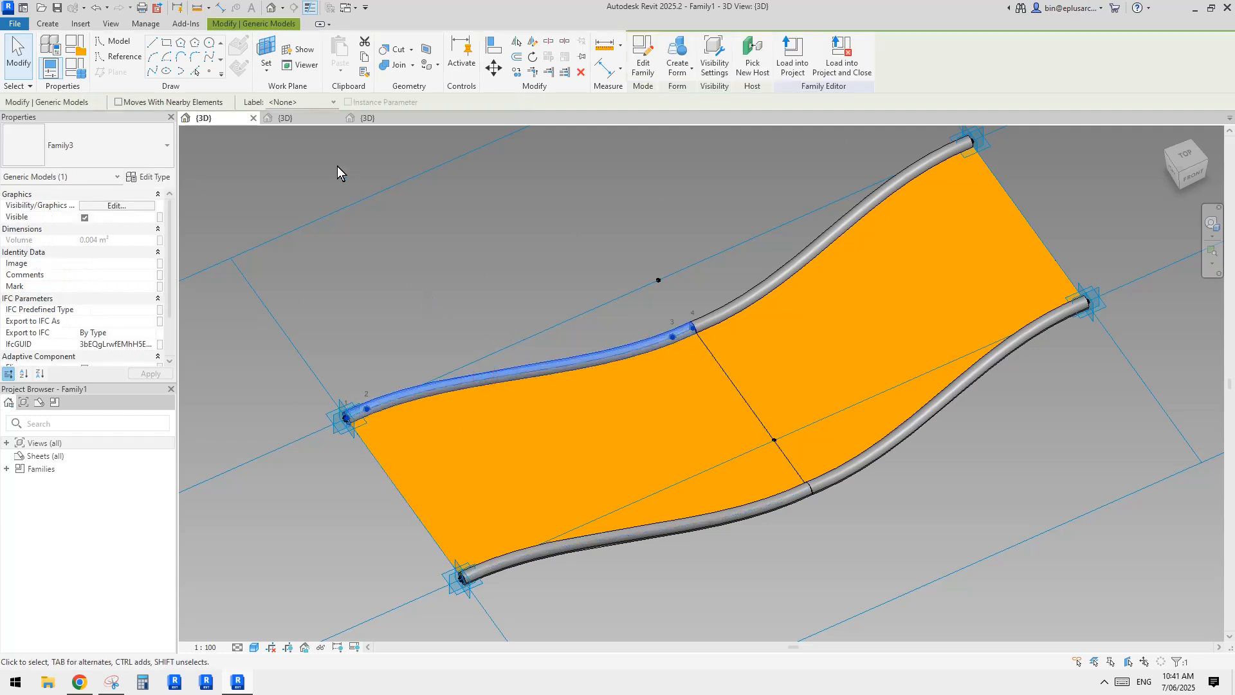
pyautogui.doubleClick(19, 468)
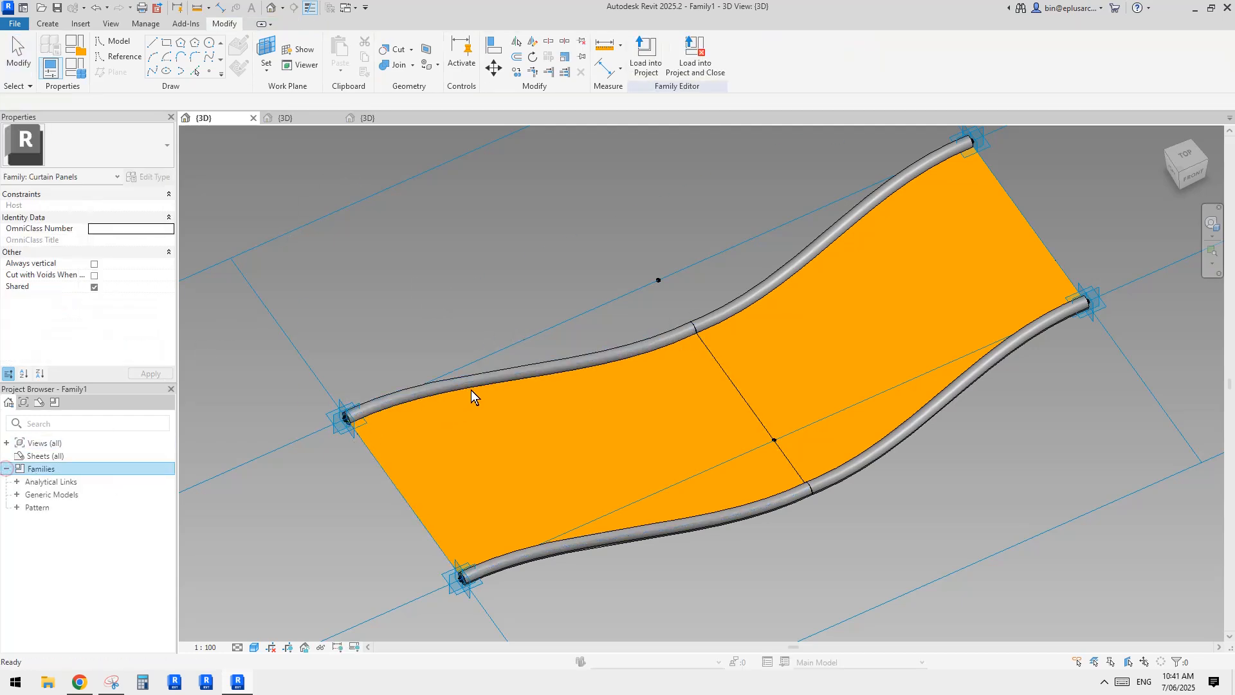
pyautogui.click(483, 382)
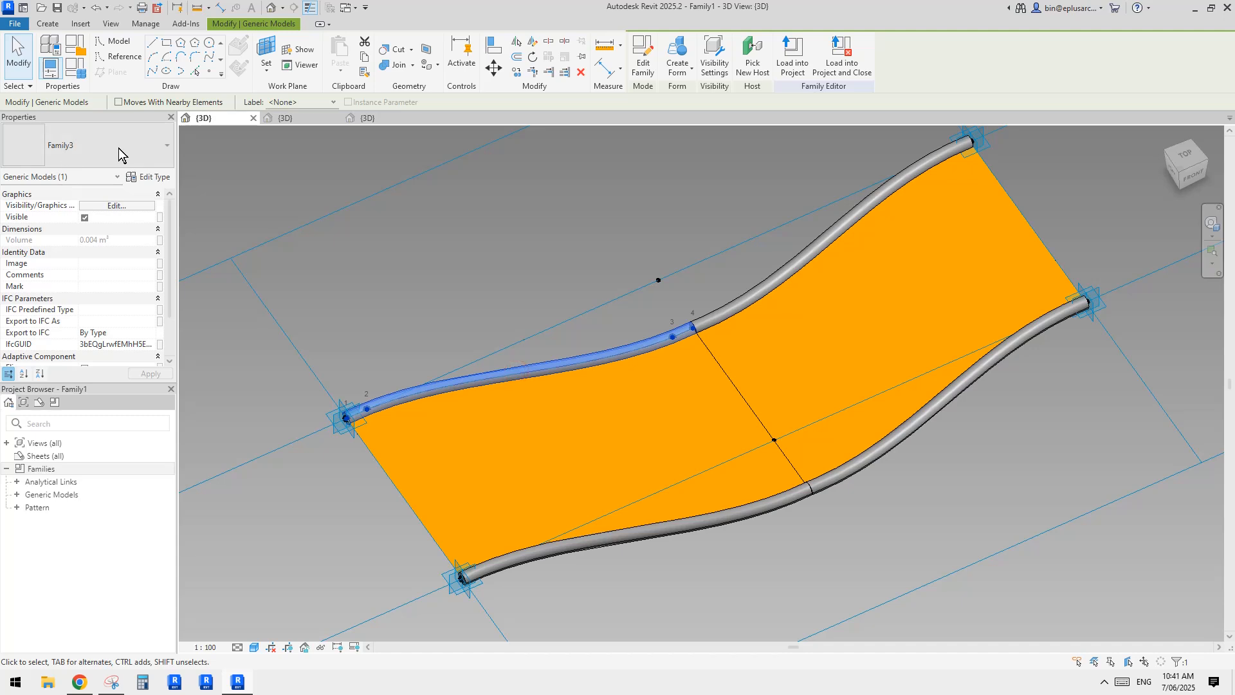
pyautogui.click(17, 494)
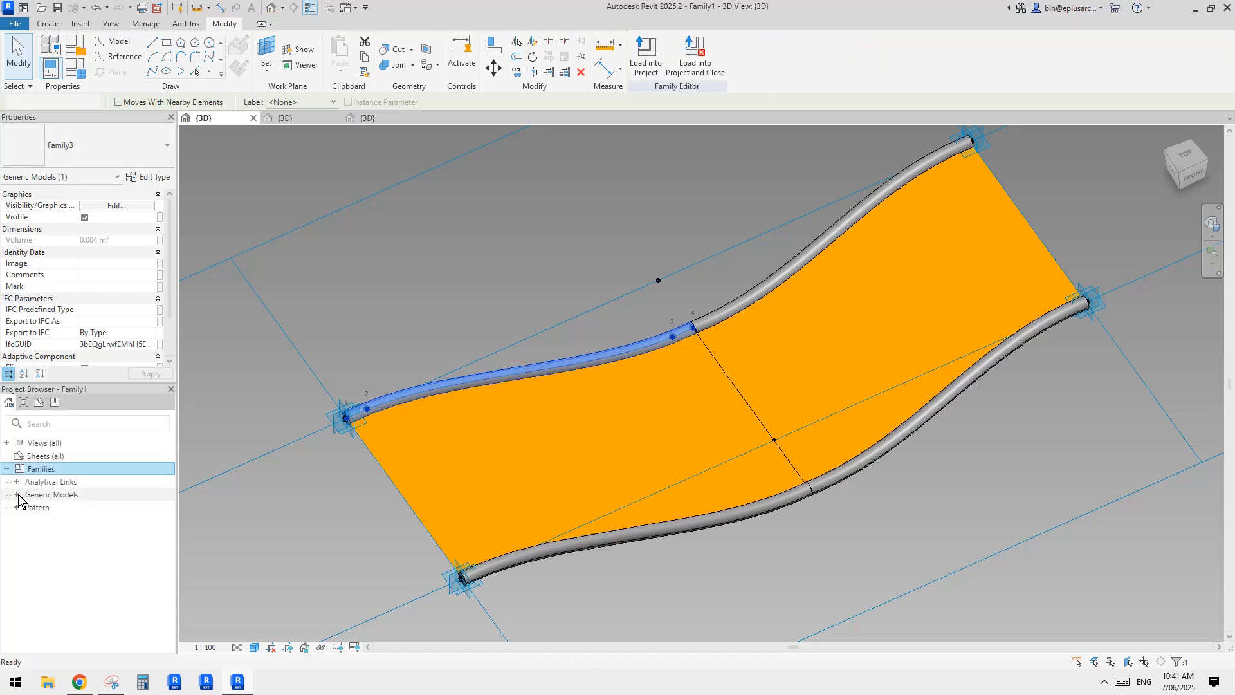
pyautogui.rightClick(46, 508)
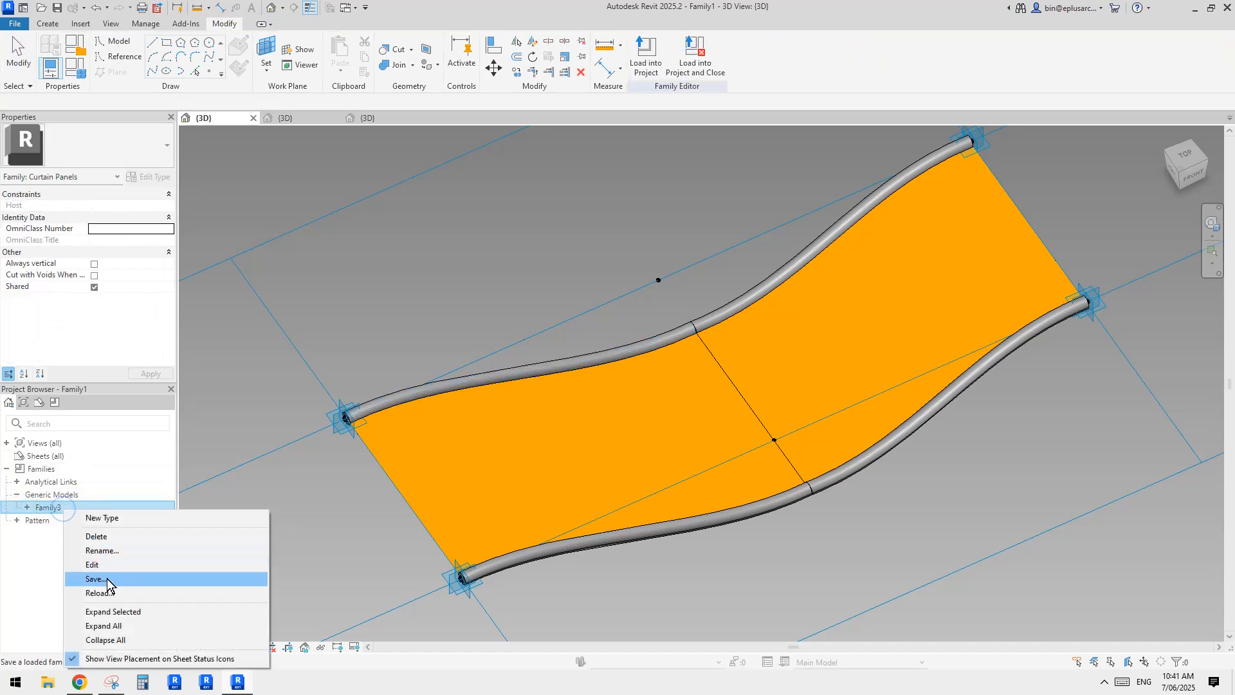
pyautogui.click(113, 557)
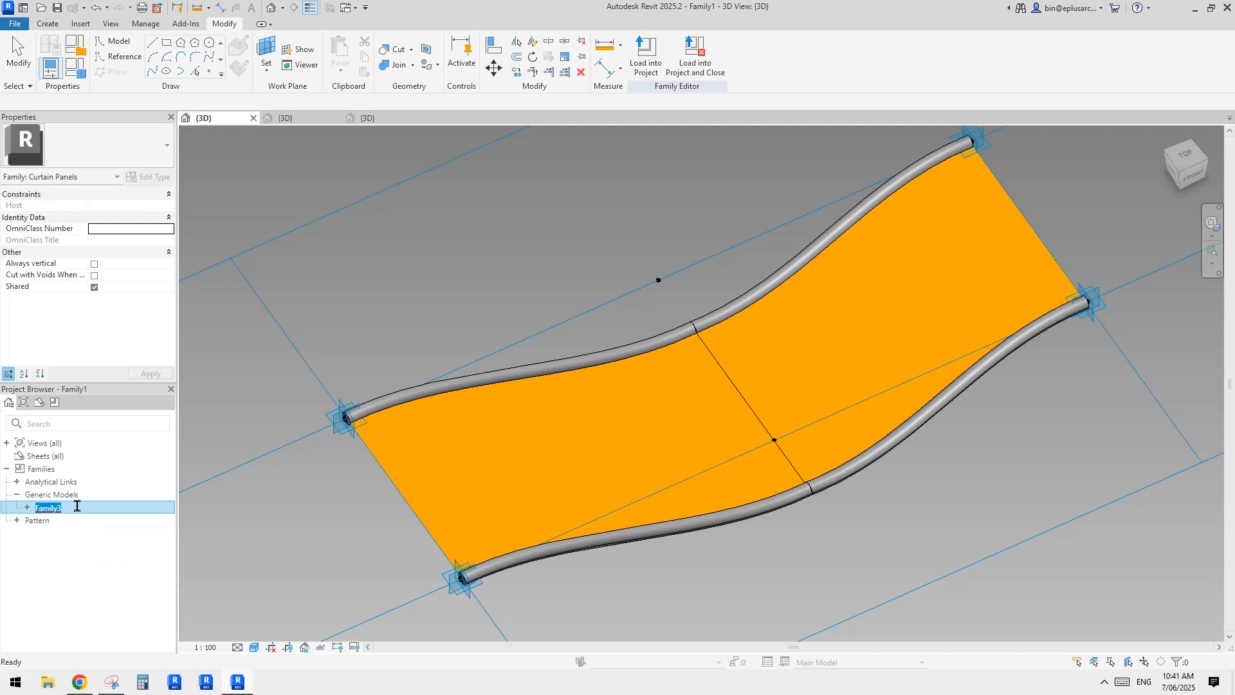
pyautogui.write('a')
pyautogui.press('Return')
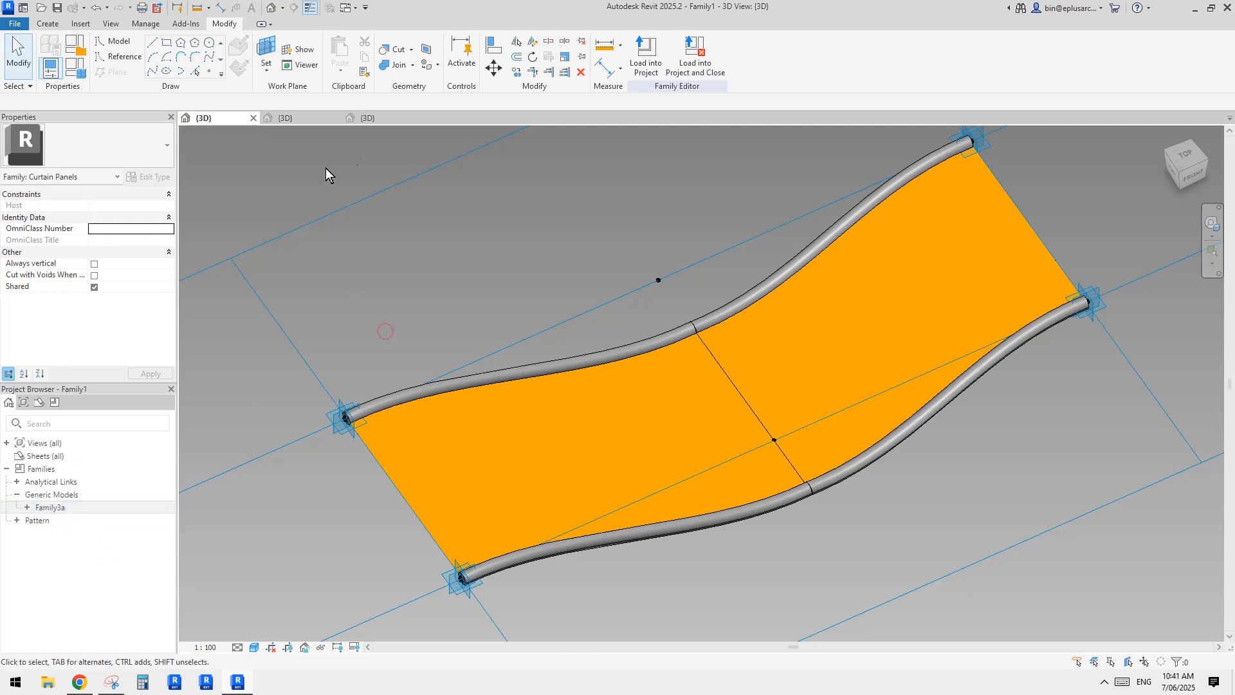
# - In the Family3 tube family, delete the two middle adaptive points to leave a straight two-point tube
pyautogui.click(384, 117)
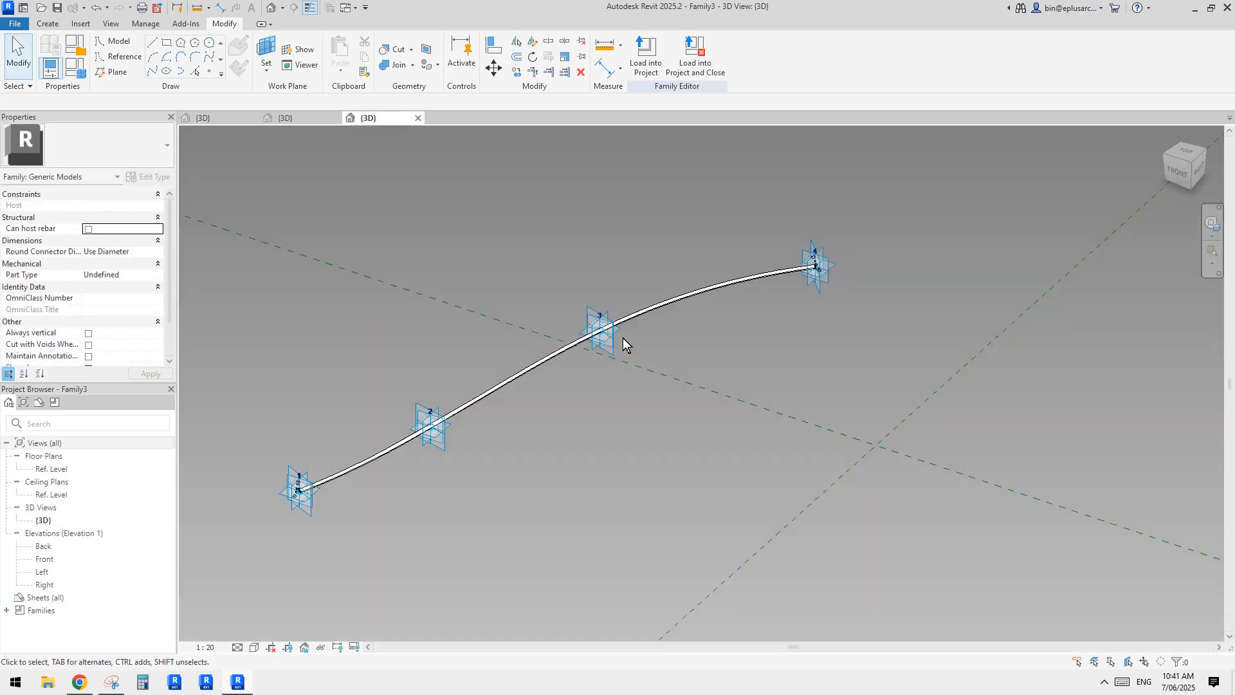
pyautogui.moveTo(623, 338); pyautogui.dragTo(709, 356, button='middle')
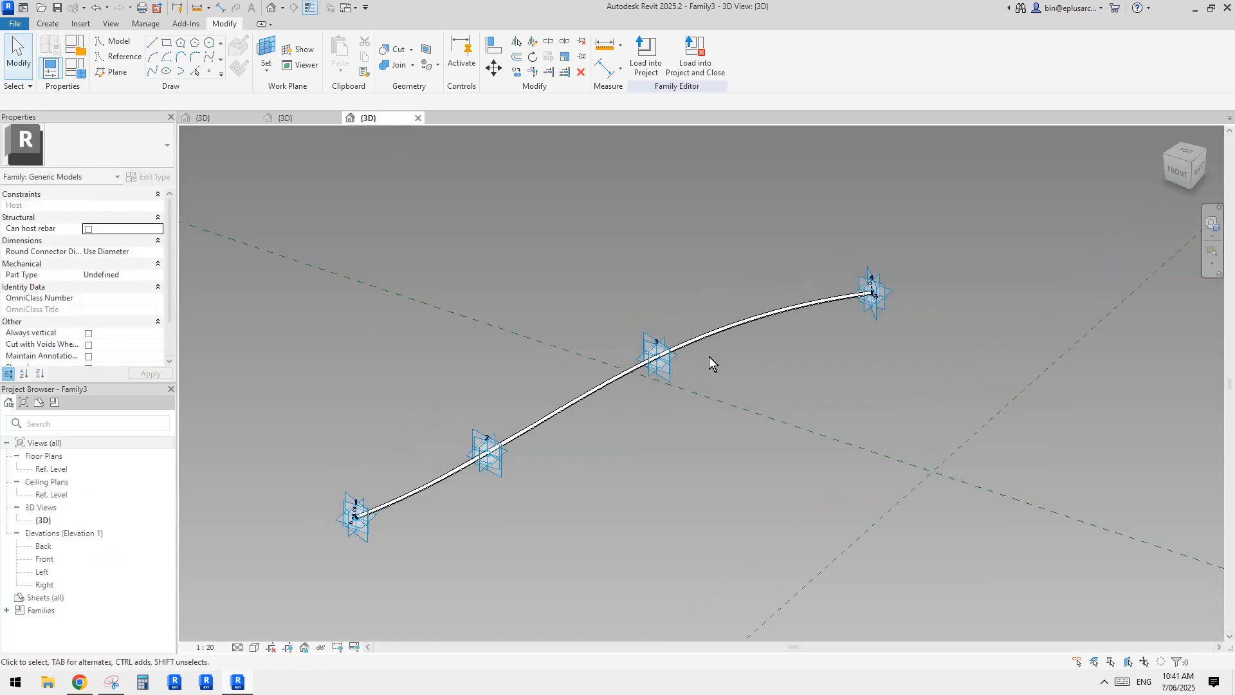
pyautogui.moveTo(588, 281); pyautogui.dragTo(736, 422)
pyautogui.press('Delete')
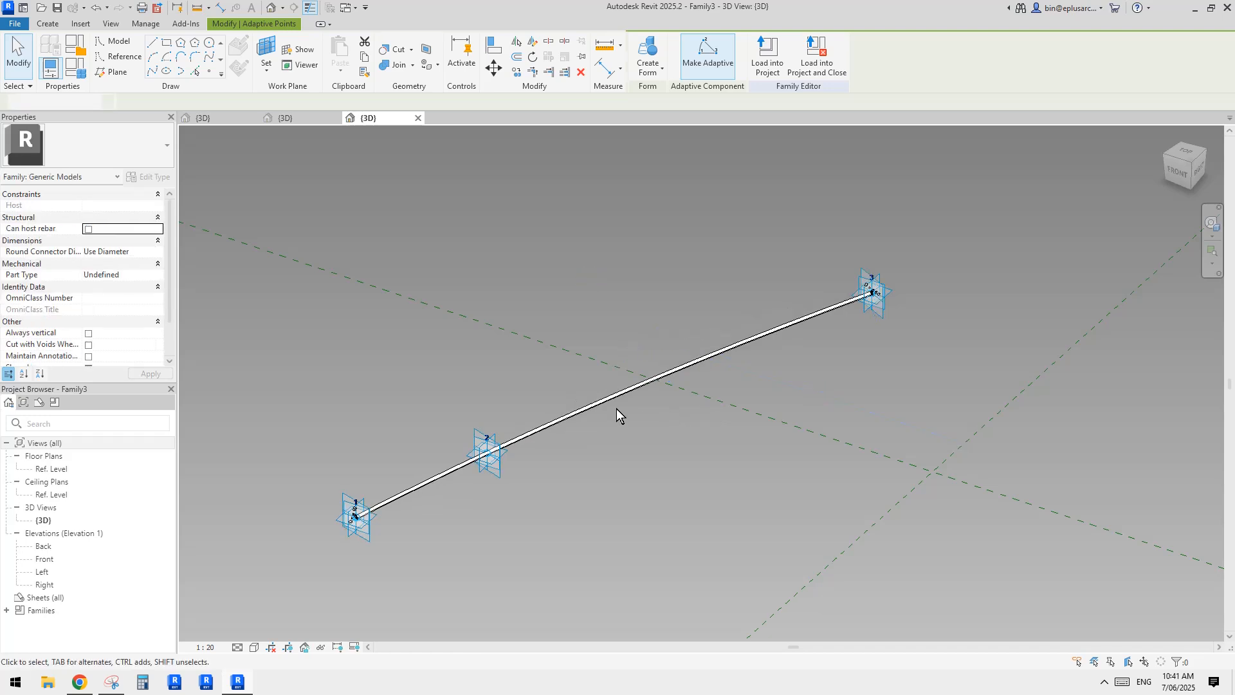
pyautogui.moveTo(421, 386); pyautogui.dragTo(558, 503)
pyautogui.press('Delete')
pyautogui.moveTo(558, 483); pyautogui.dragTo(568, 449, button='middle')
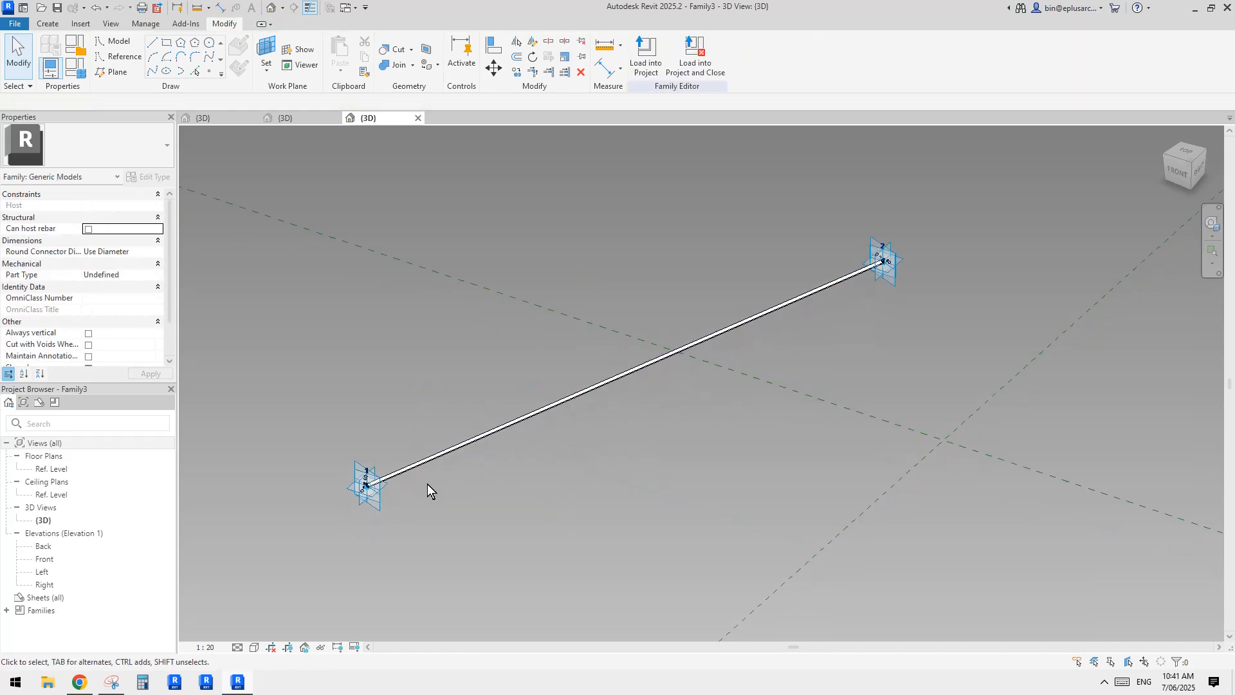
pyautogui.moveTo(715, 354); pyautogui.dragTo(645, 414, button='middle')
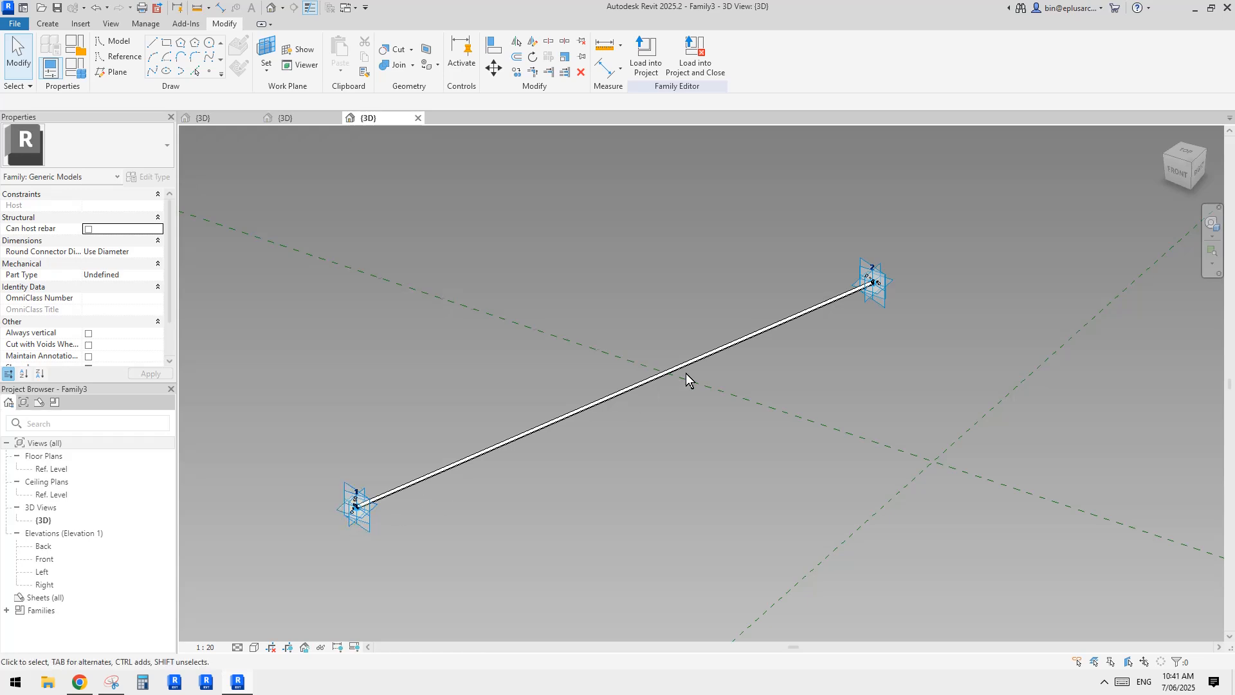
pyautogui.moveTo(812, 314); pyautogui.dragTo(814, 320, button='middle')
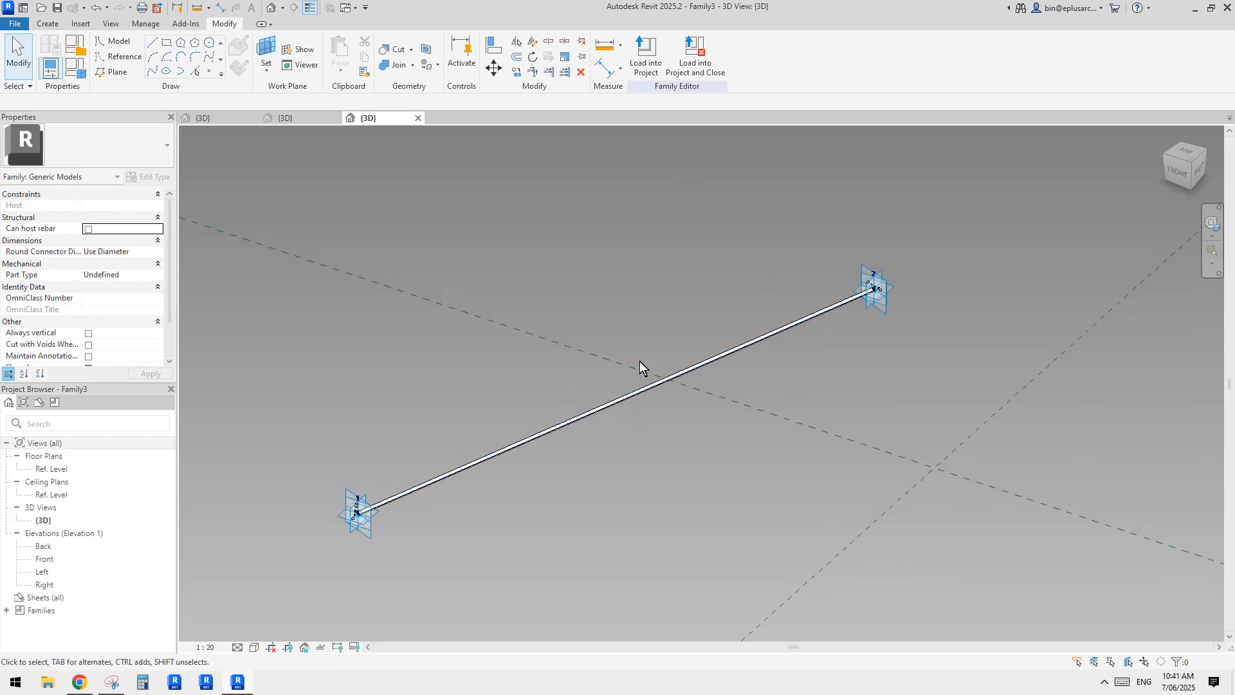
pyautogui.moveTo(639, 361); pyautogui.dragTo(641, 370, button='middle')
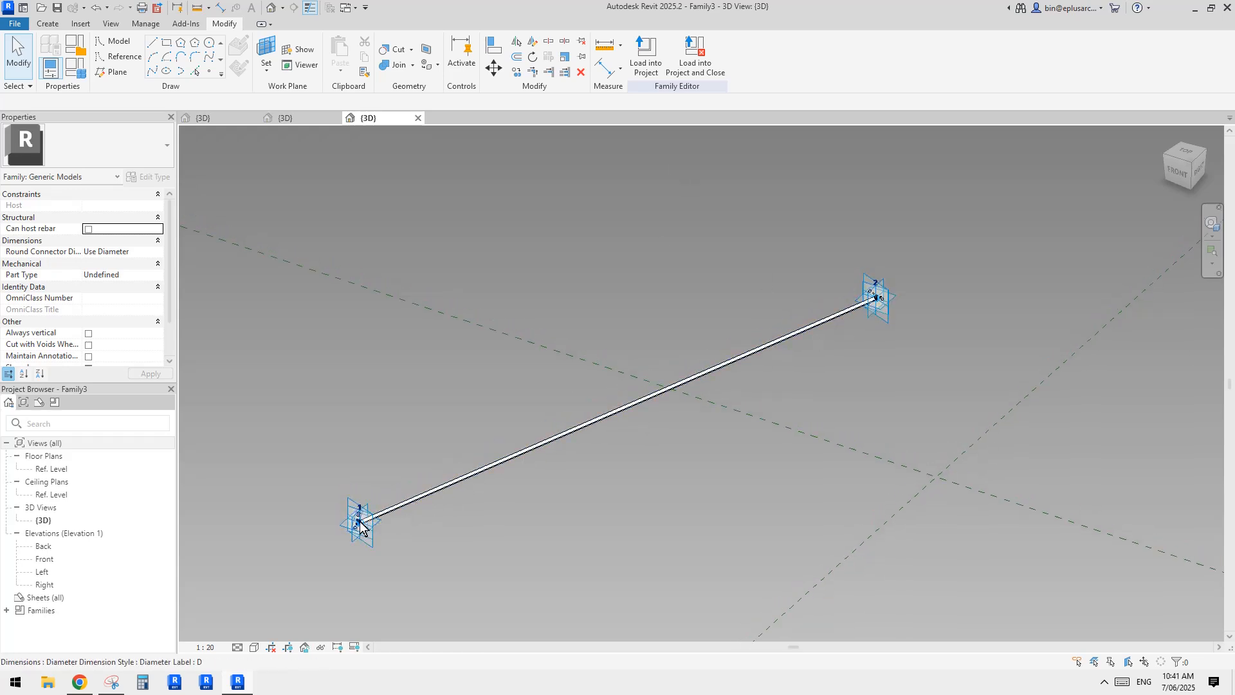
pyautogui.moveTo(821, 239); pyautogui.dragTo(828, 253, button='middle')
pyautogui.moveTo(663, 134); pyautogui.dragTo(669, 125, button='middle')
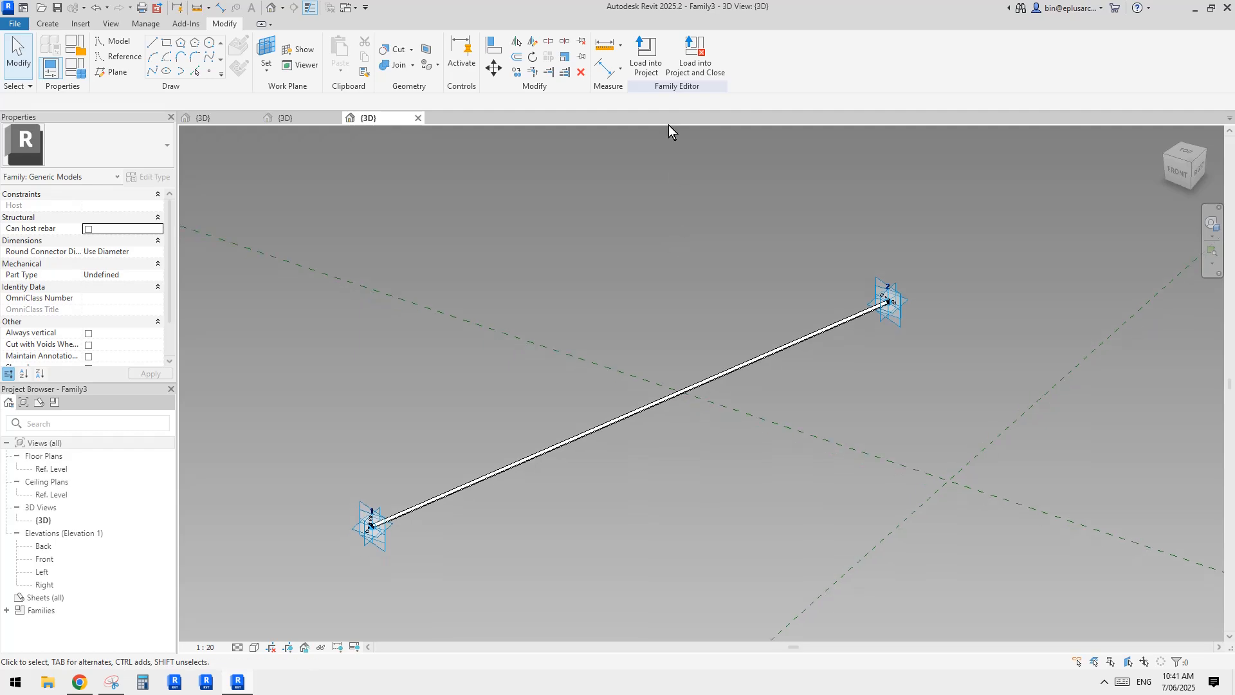
# - Load the straight two-point tube family into Family1 only, and leave component placement
pyautogui.click(655, 58)
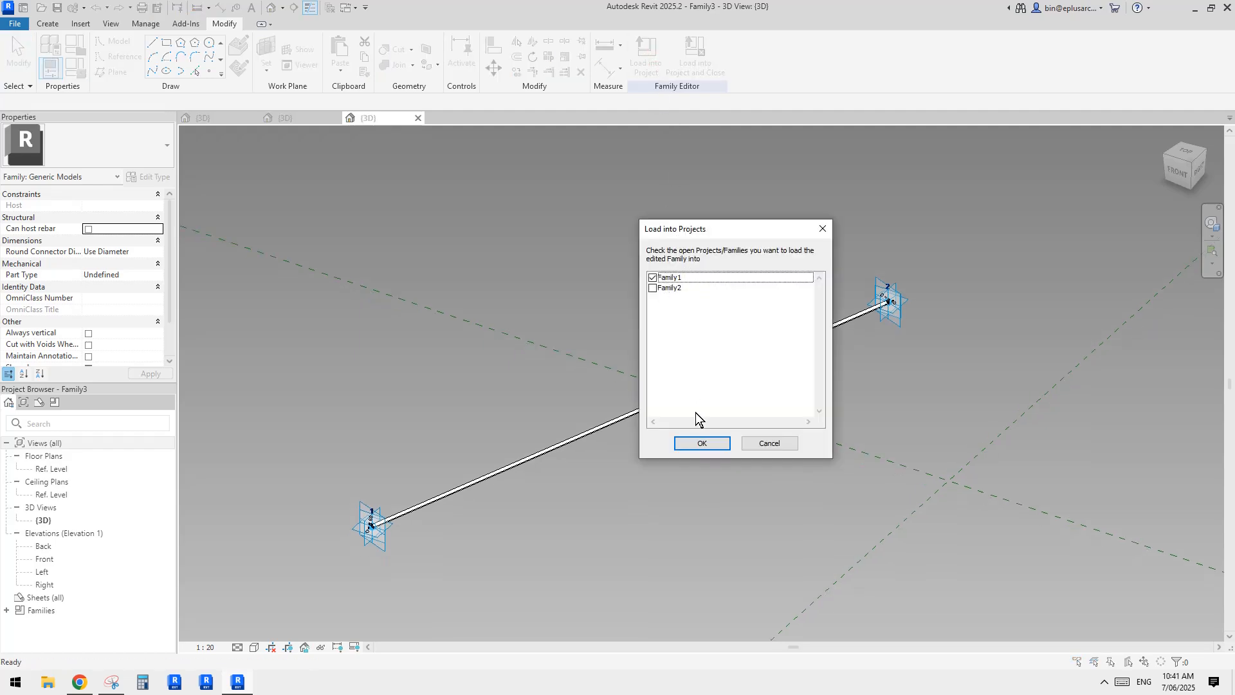
pyautogui.click(714, 443)
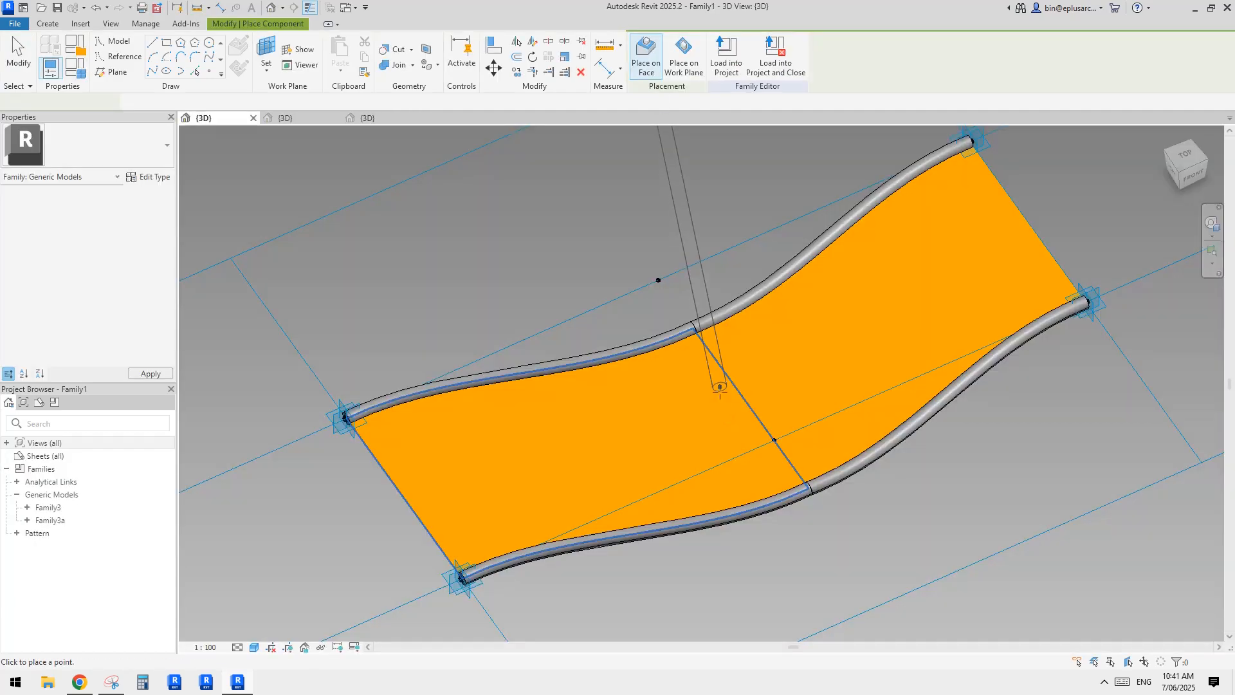
pyautogui.moveTo(720, 392); pyautogui.dragTo(720, 347, button='middle')
pyautogui.moveTo(609, 388); pyautogui.dragTo(623, 386, button='middle')
pyautogui.moveTo(437, 410); pyautogui.dragTo(546, 398, button='middle')
pyautogui.click(546, 398)
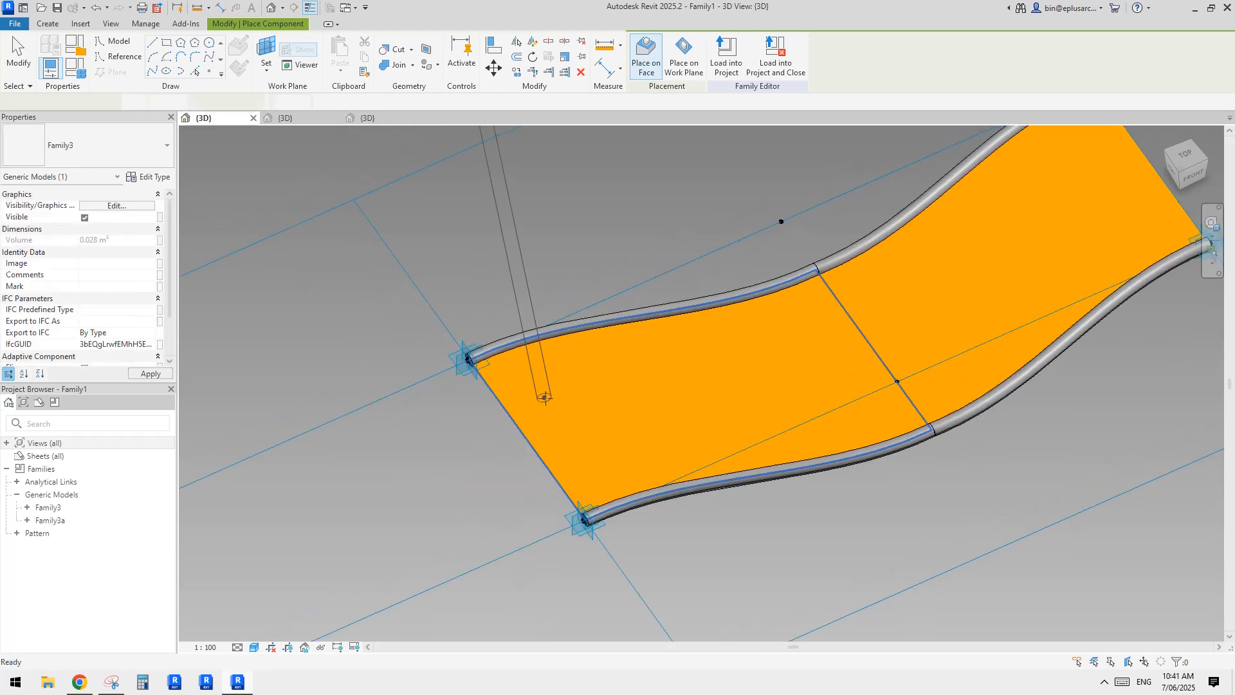
pyautogui.press('Escape')
# - Isolate the panel's point categories by selecting the midpoint of the straight reference line and a corner adaptive point
pyautogui.moveTo(676, 363); pyautogui.dragTo(650, 366, button='middle')
pyautogui.scroll(-2, 554, 423)
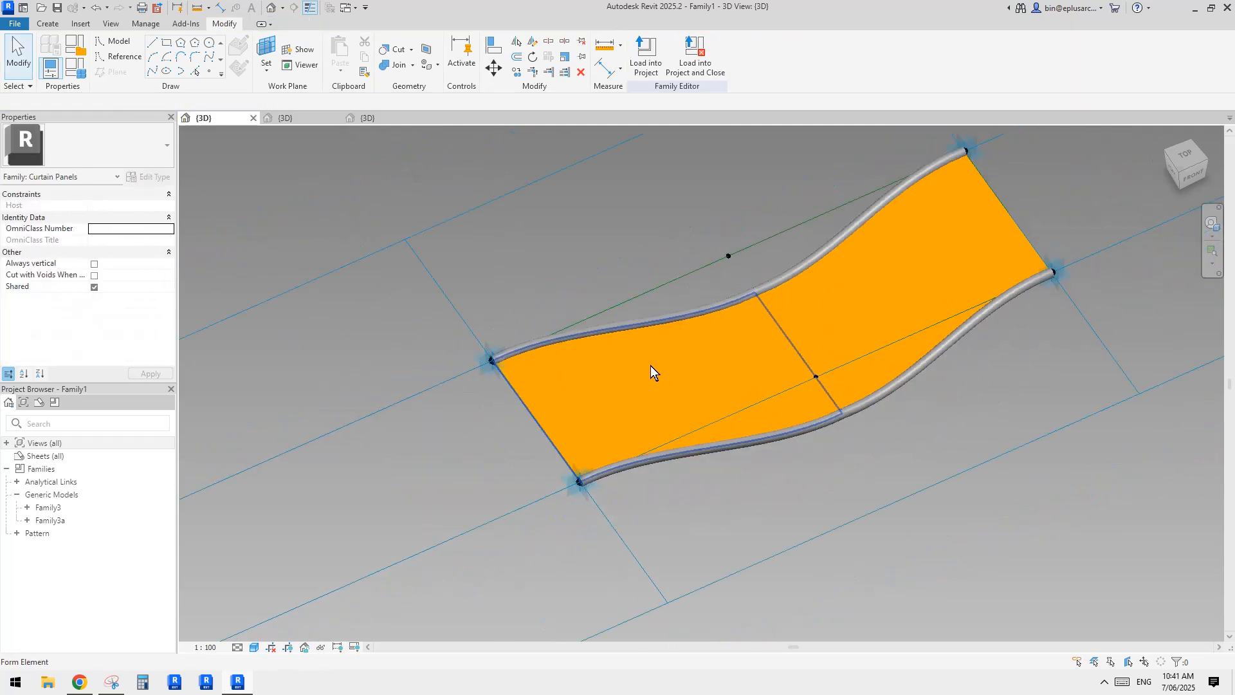
pyautogui.click(729, 255)
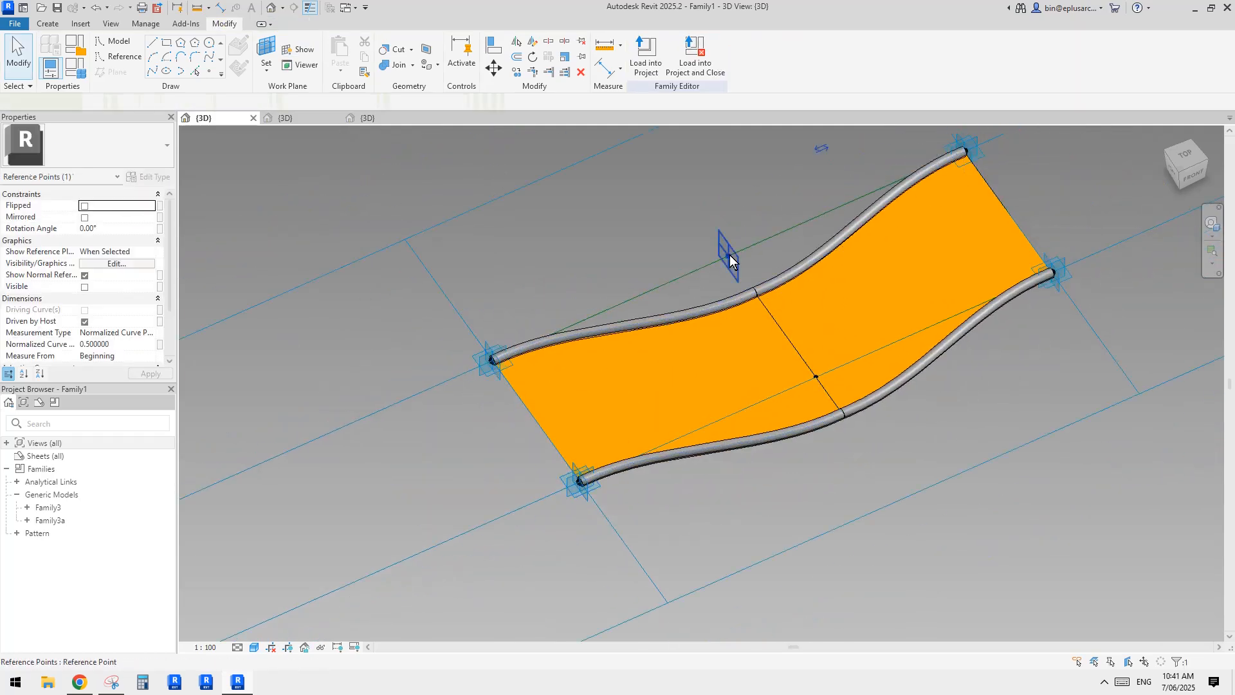
pyautogui.keyDown('ctrl'); pyautogui.click(584, 497); pyautogui.keyUp('ctrl')
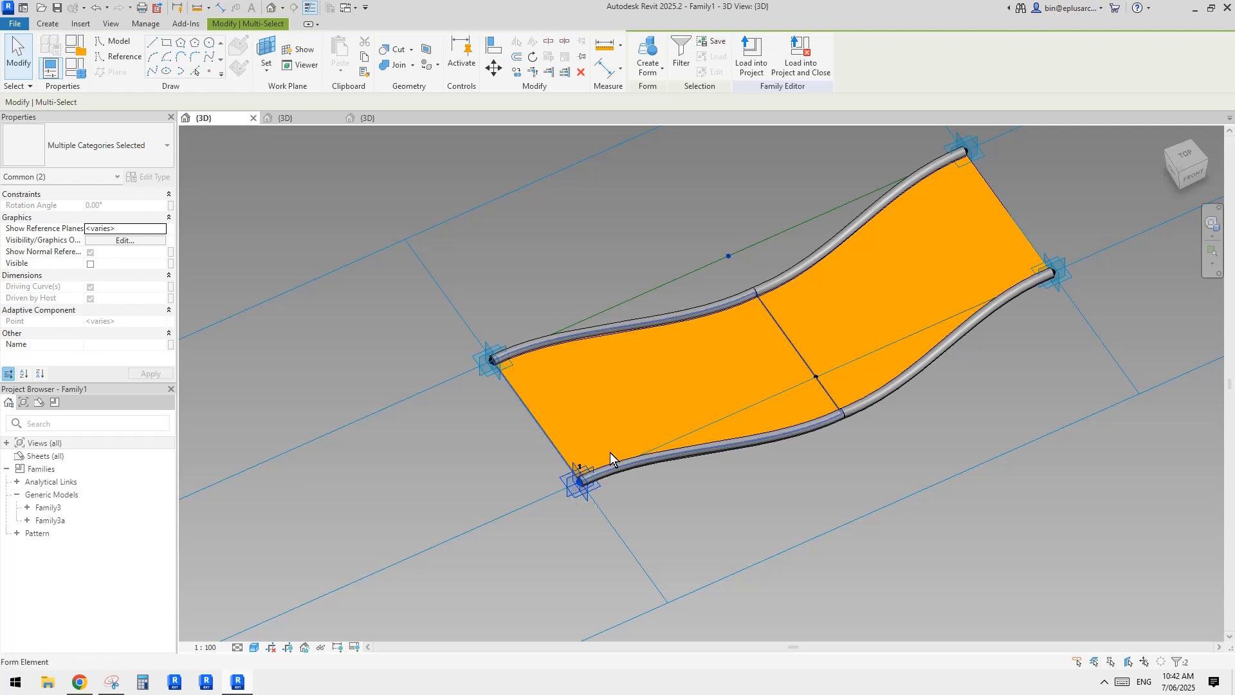
pyautogui.press('h')
pyautogui.press('i')
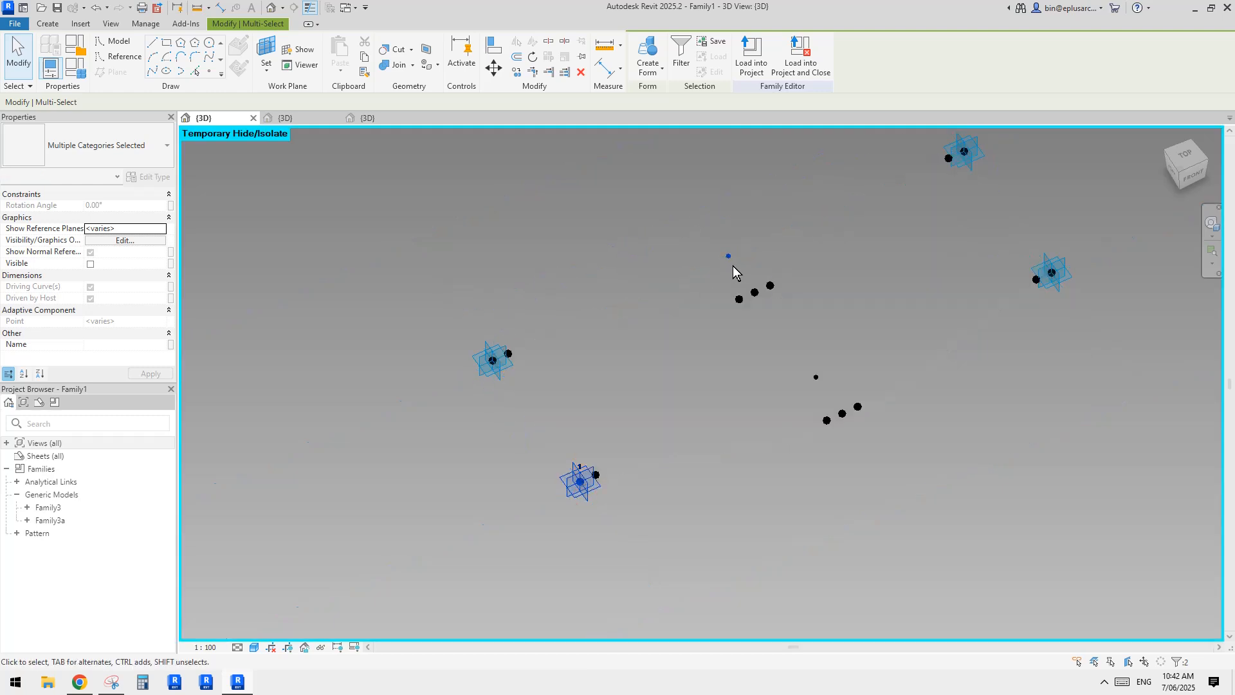
# - Place straight two-point Family3 tubes across the panel at both ends and between the middle points
pyautogui.click(728, 341)
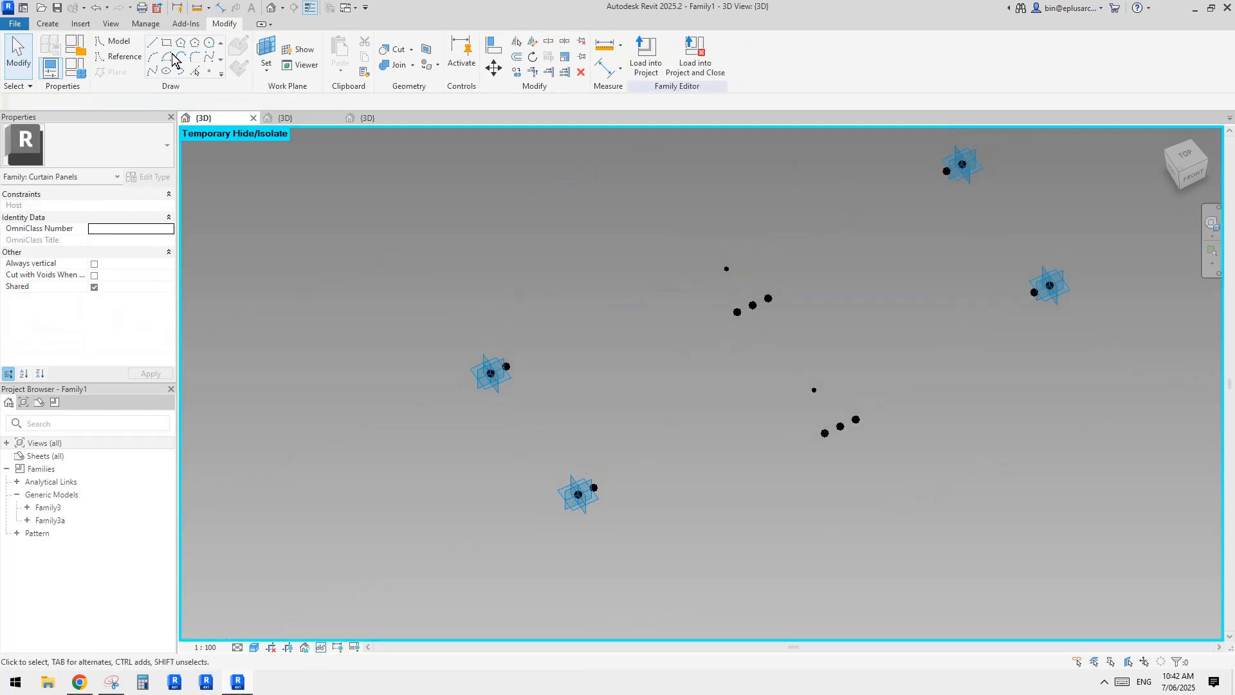
pyautogui.click(47, 24)
pyautogui.click(346, 51)
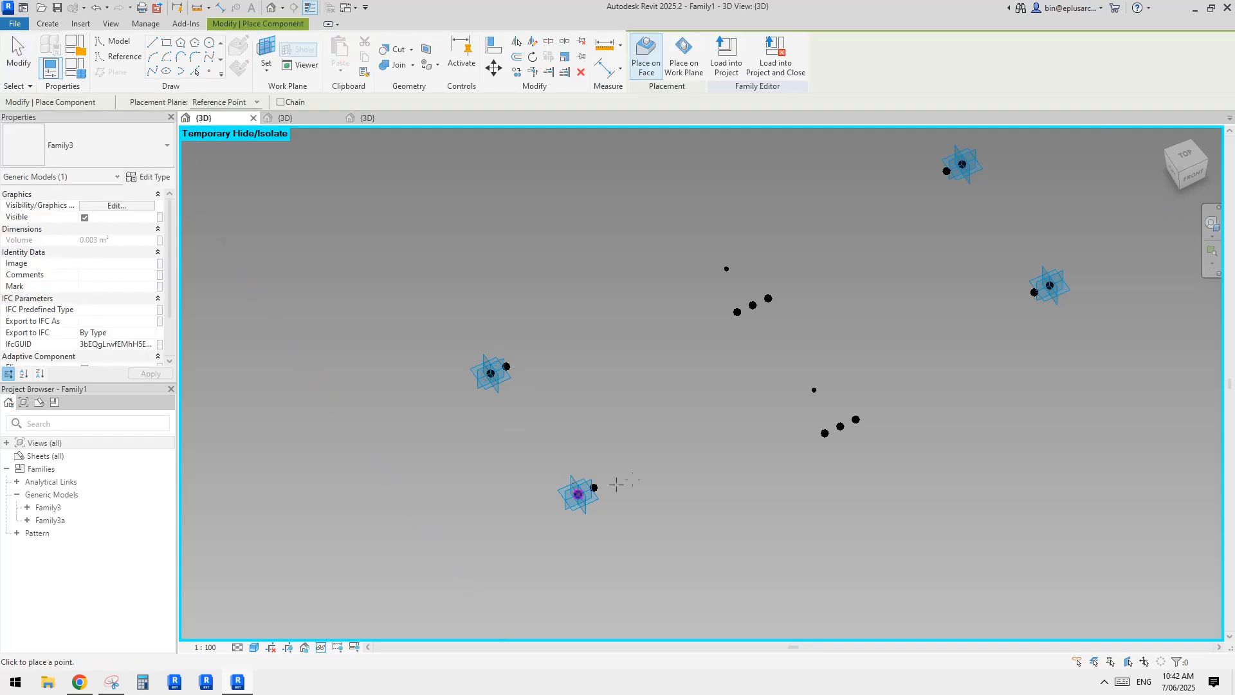
pyautogui.click(752, 305)
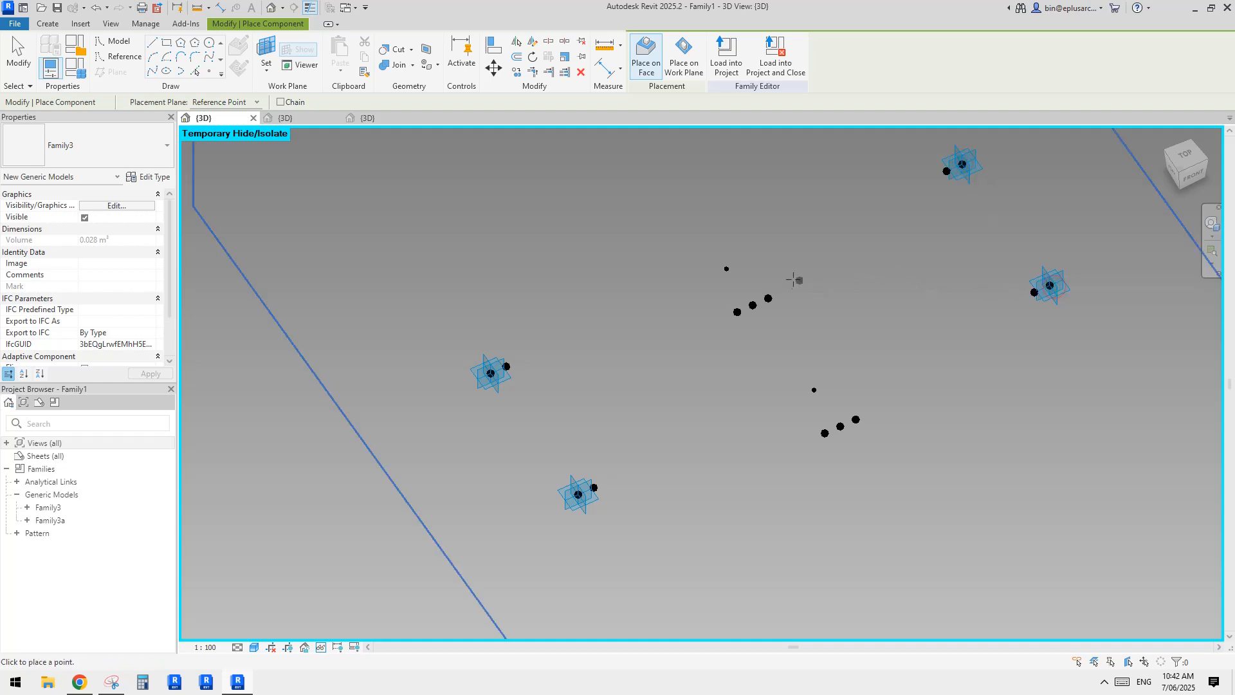
pyautogui.moveTo(793, 285); pyautogui.dragTo(791, 299, button='middle')
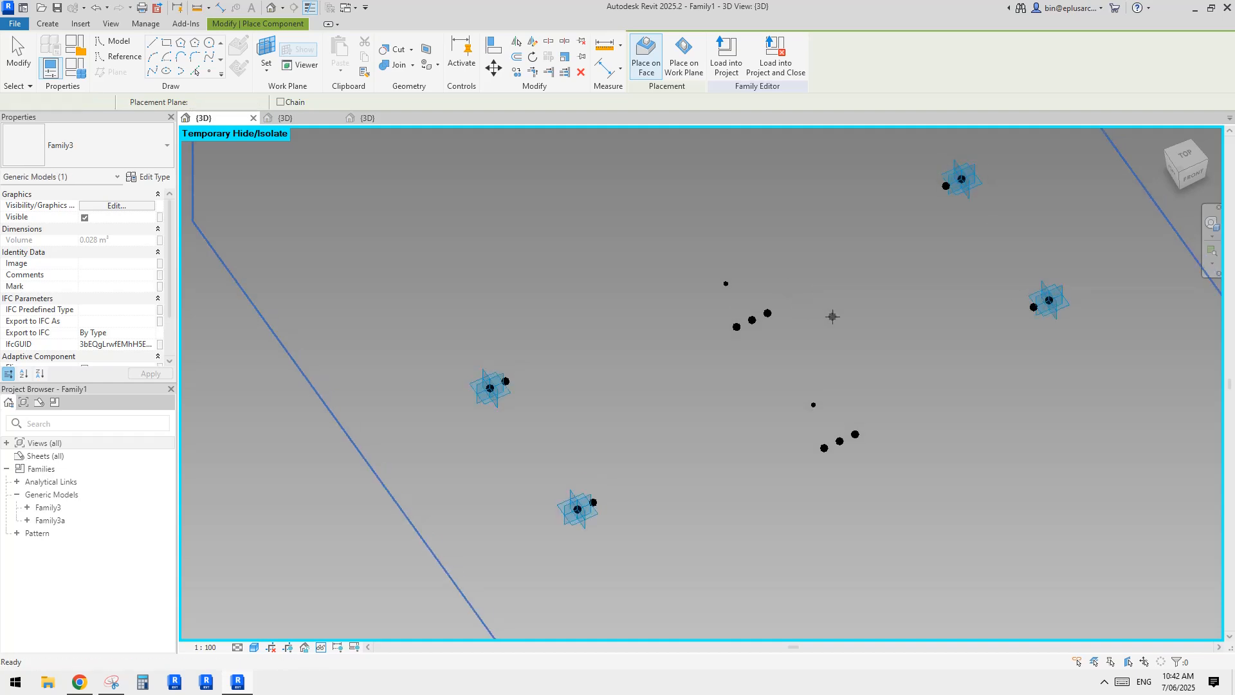
# - Leave component placement and reset the temporary isolation to show the whole panel
pyautogui.press('Escape')
pyautogui.press('Escape')
pyautogui.press('r')
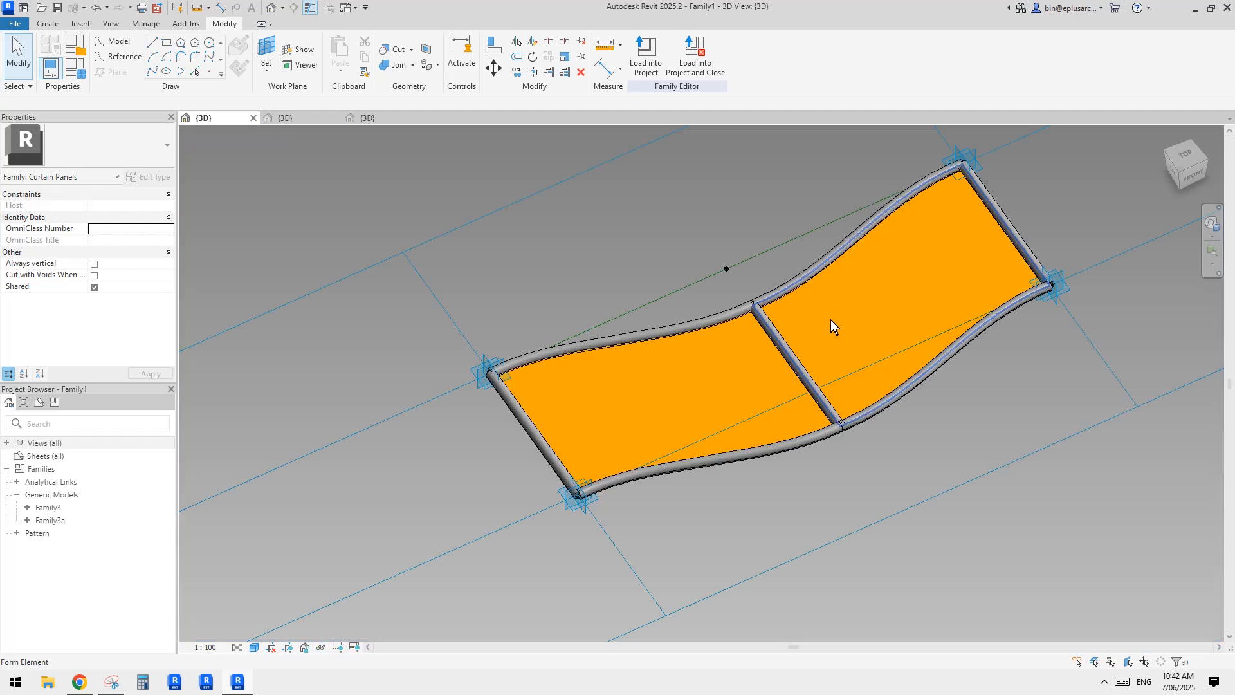
# - Examine the two wavy panel surfaces and the tube frame around them
pyautogui.scroll(-2, 832, 331)
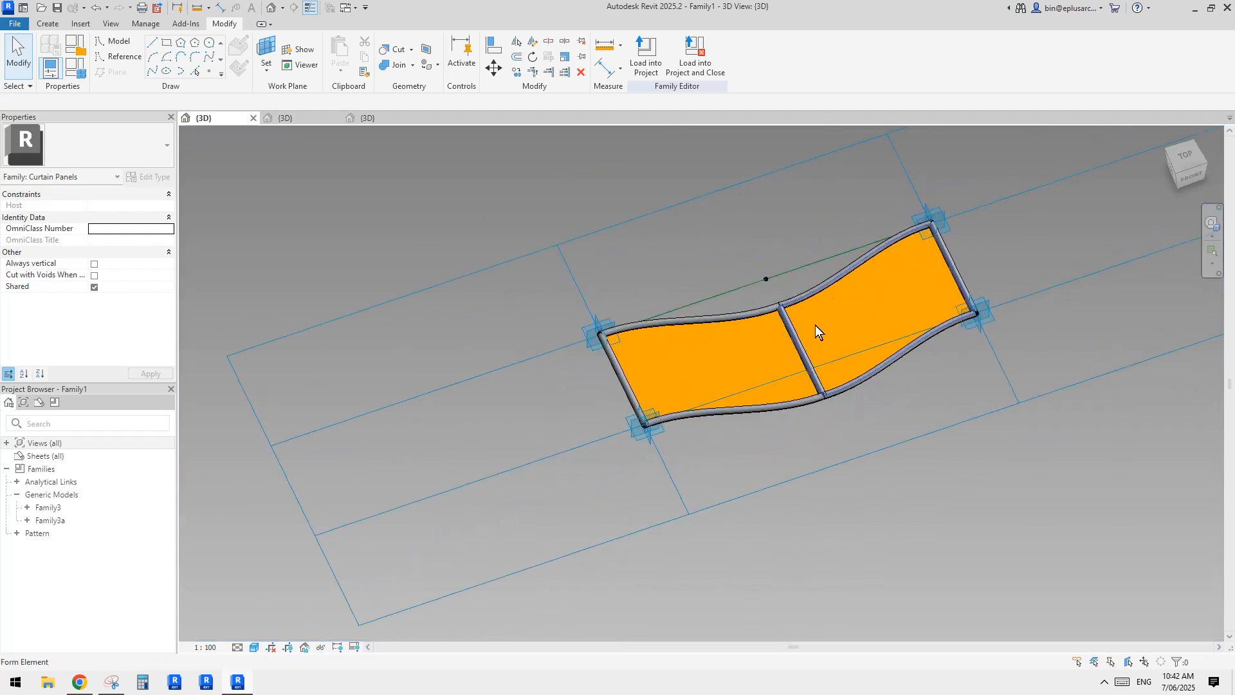
pyautogui.scroll(2, 817, 348)
pyautogui.click(892, 284)
pyautogui.keyDown('shift'); pyautogui.moveTo(889, 295); pyautogui.dragTo(754, 371, button='middle'); pyautogui.keyUp('shift')
pyautogui.click(707, 379)
pyautogui.click(847, 324)
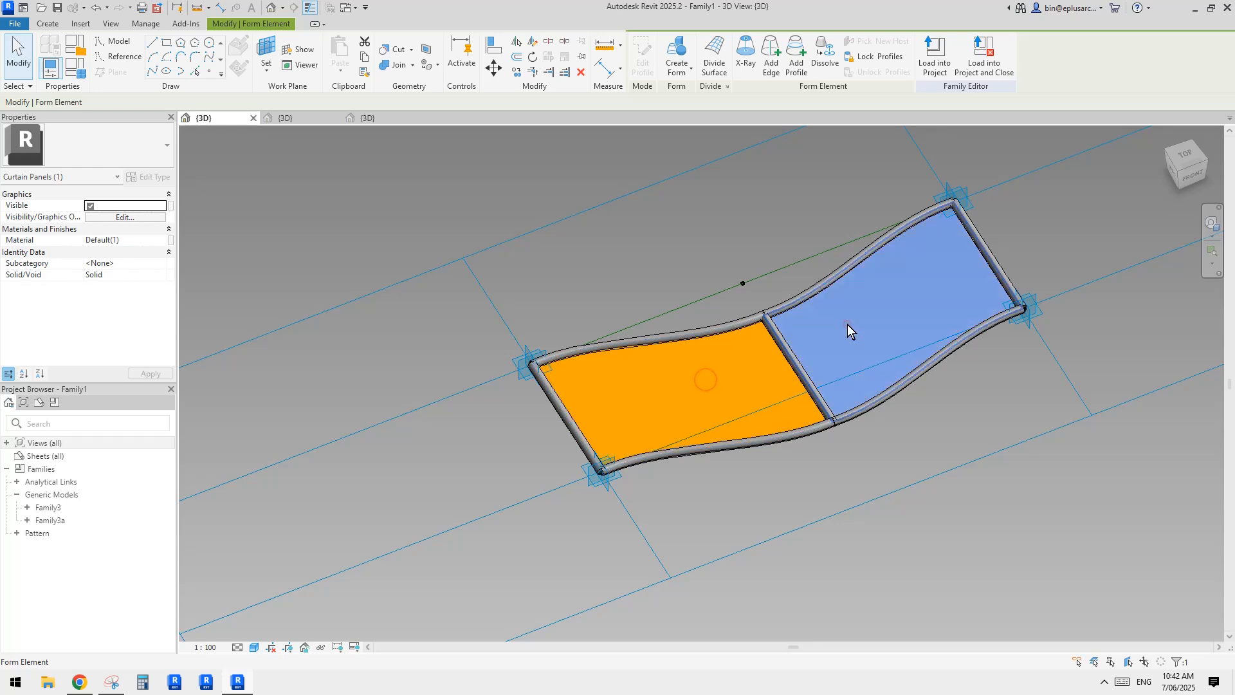
pyautogui.scroll(2, 725, 372)
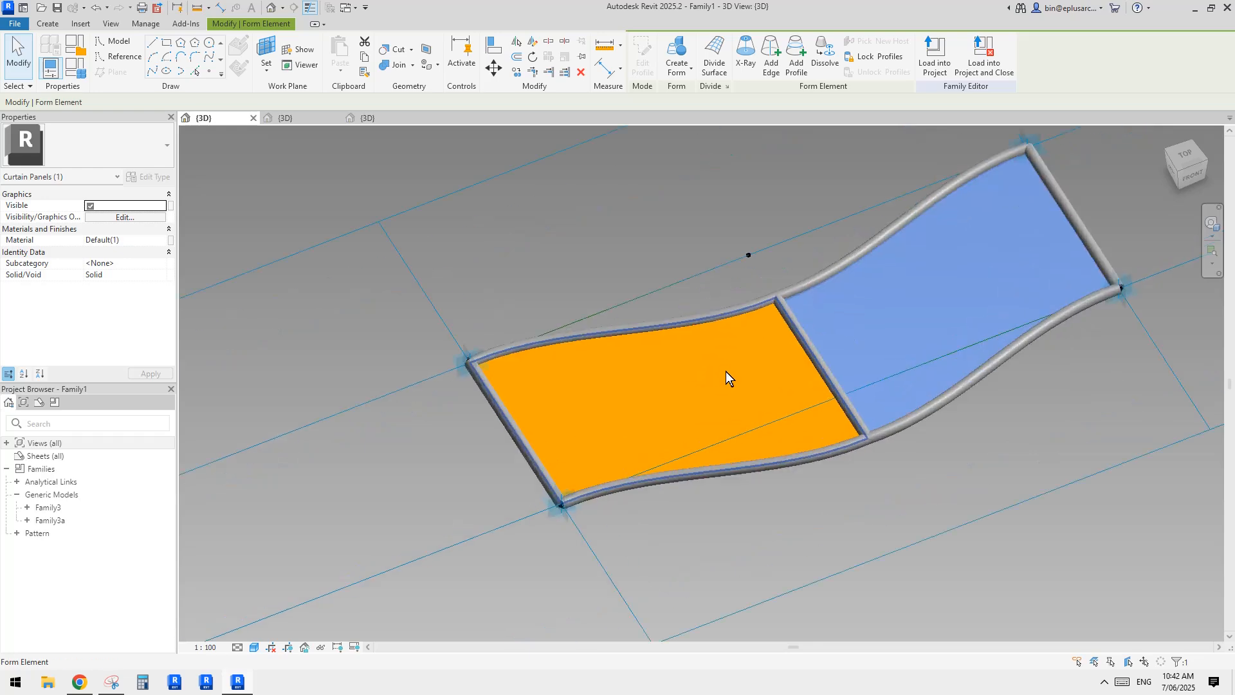
# - Open the Family3a family for editing from the first curved tube on the panel's upper edge
pyautogui.click(720, 313)
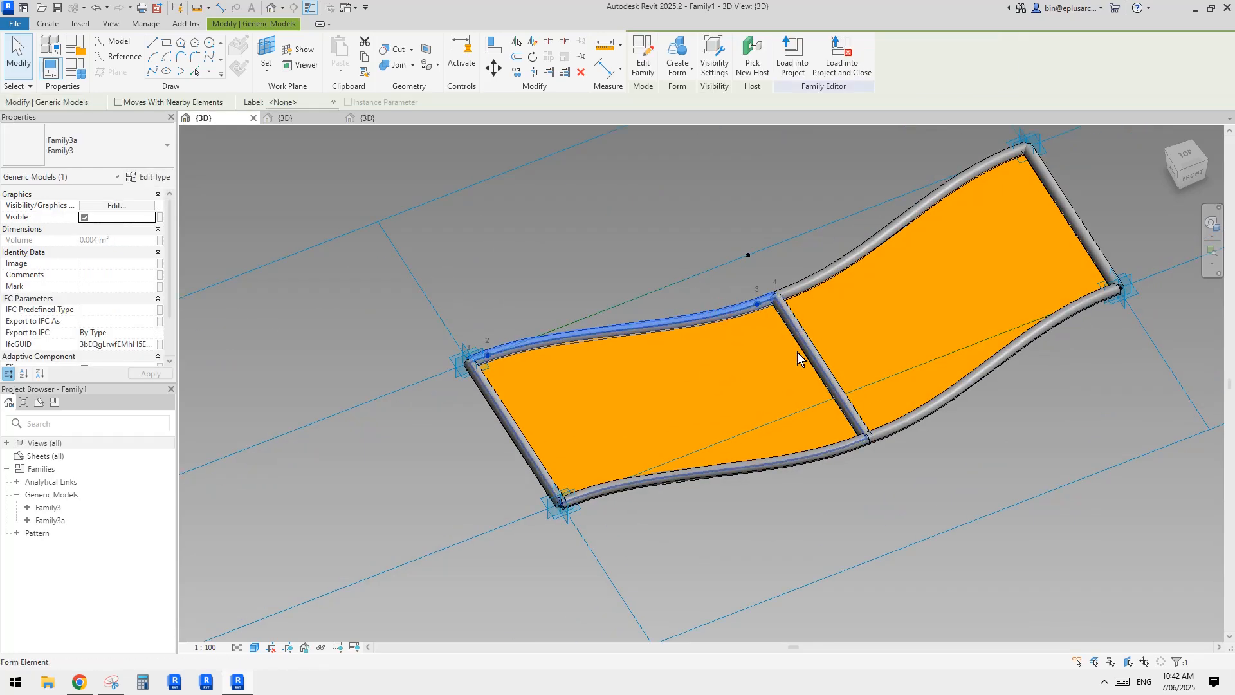
pyautogui.moveTo(797, 353); pyautogui.dragTo(796, 360, button='middle')
pyautogui.click(646, 318)
pyautogui.click(586, 341)
pyautogui.click(585, 341)
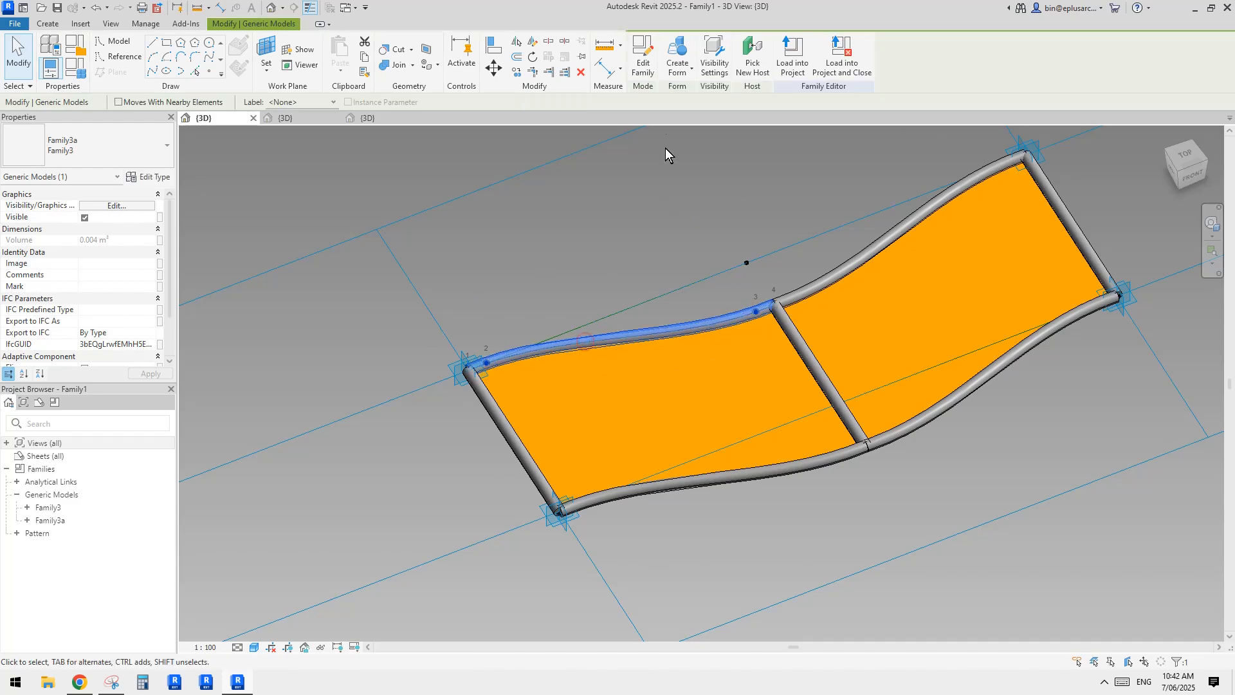
pyautogui.click(665, 150)
pyautogui.click(684, 323)
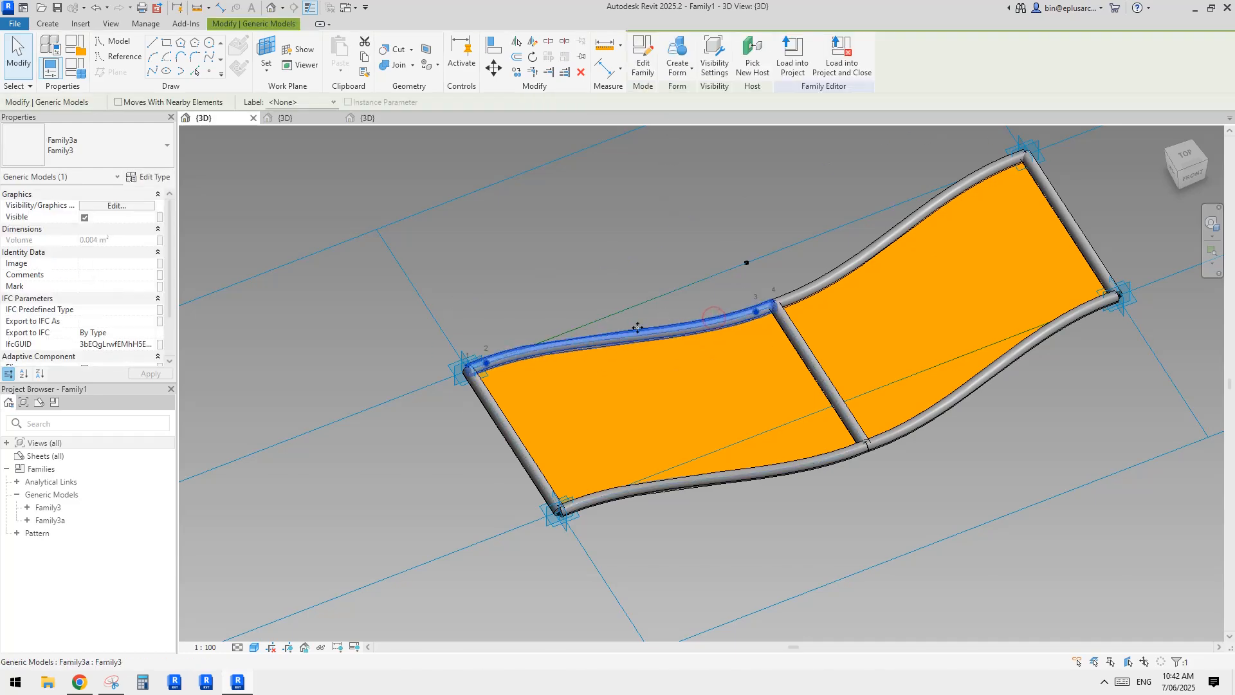
pyautogui.click(642, 62)
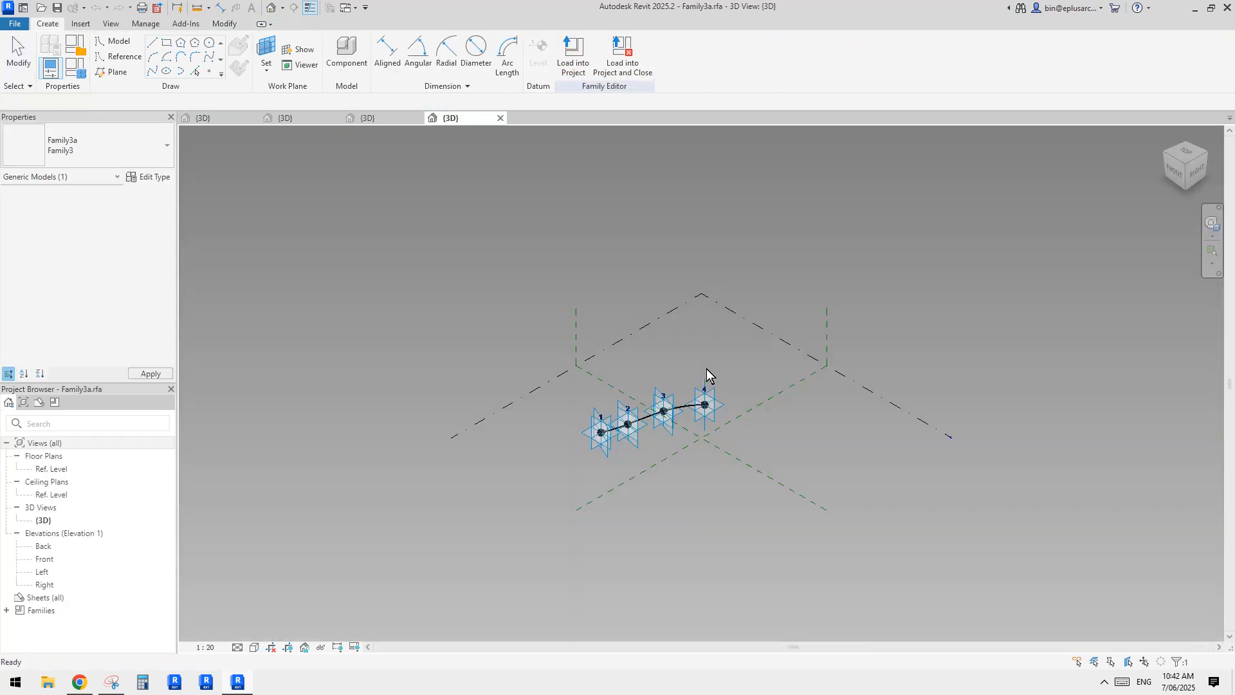
# - Check the properties of the curved tube form in Family3a, including its material
pyautogui.scroll(6, 697, 405)
pyautogui.click(701, 401)
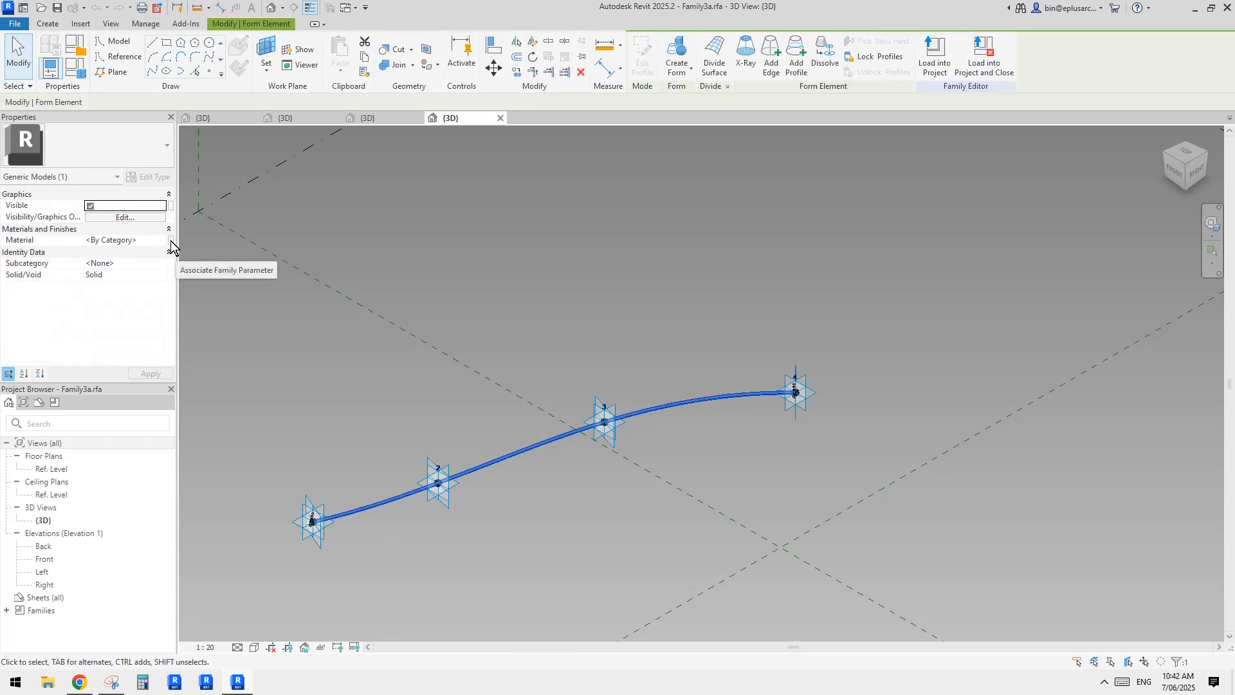
pyautogui.moveTo(654, 371); pyautogui.dragTo(771, 320, button='middle')
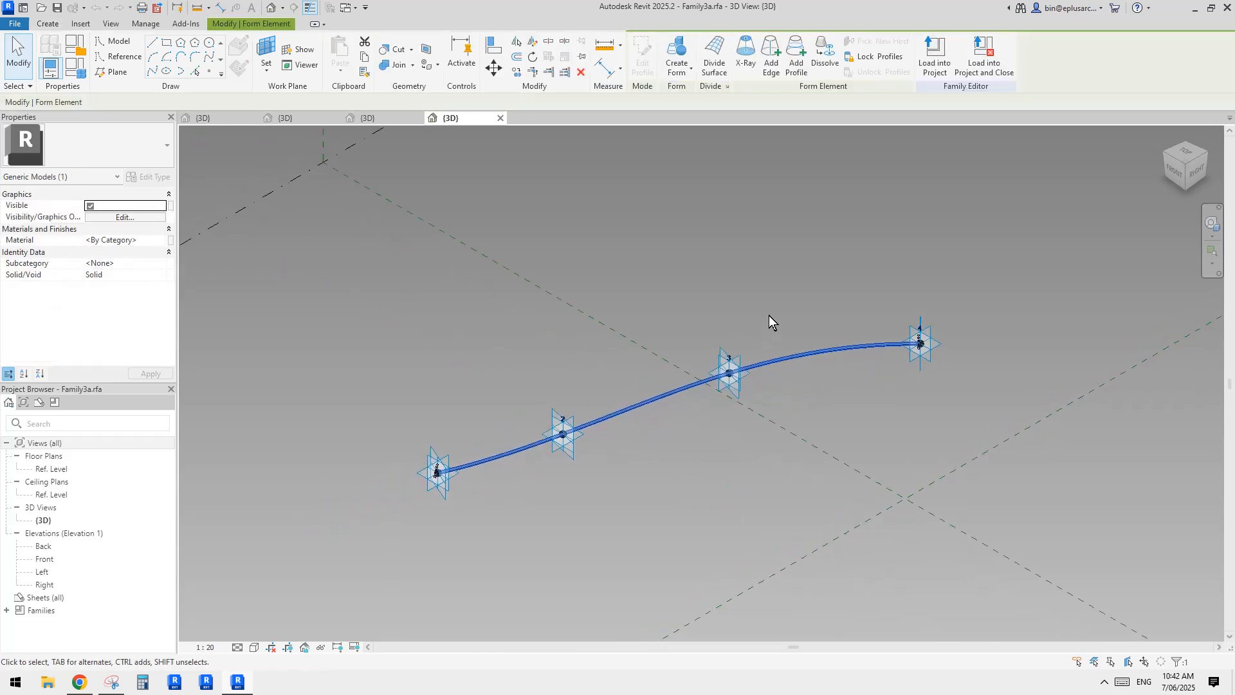
pyautogui.click(727, 296)
# - Load the Family1 panel into Family2 only, overwriting the existing version and its parameter values
pyautogui.click(389, 119)
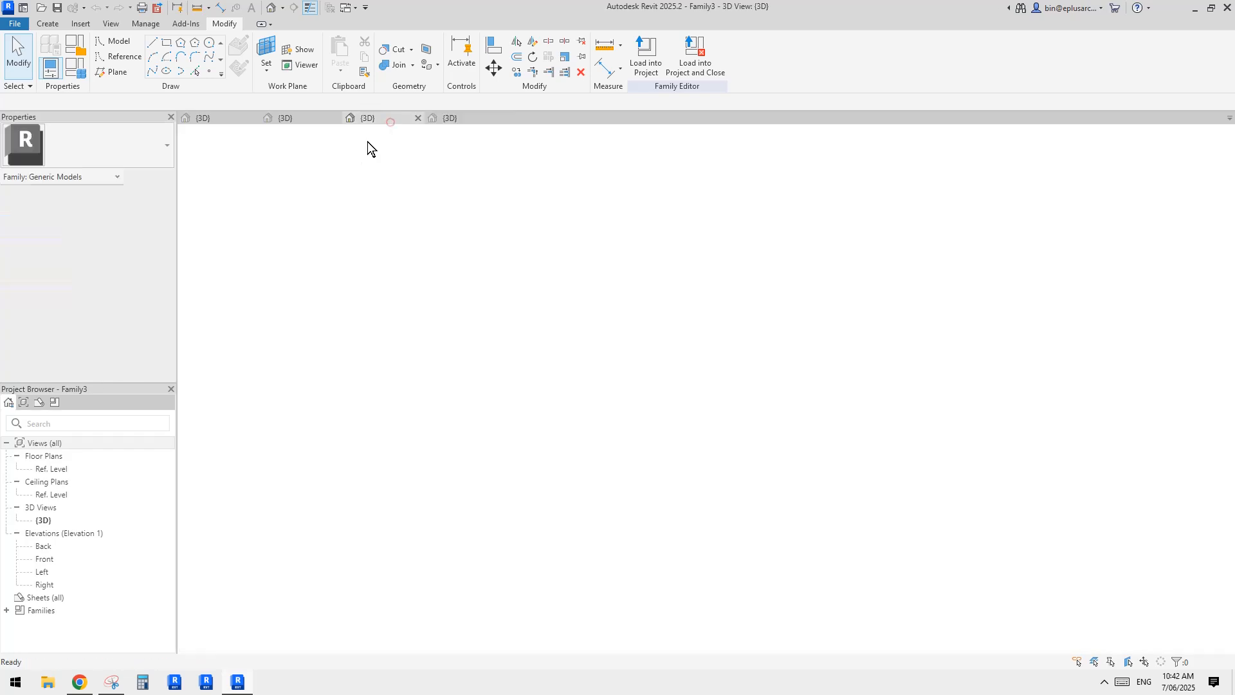
pyautogui.click(293, 119)
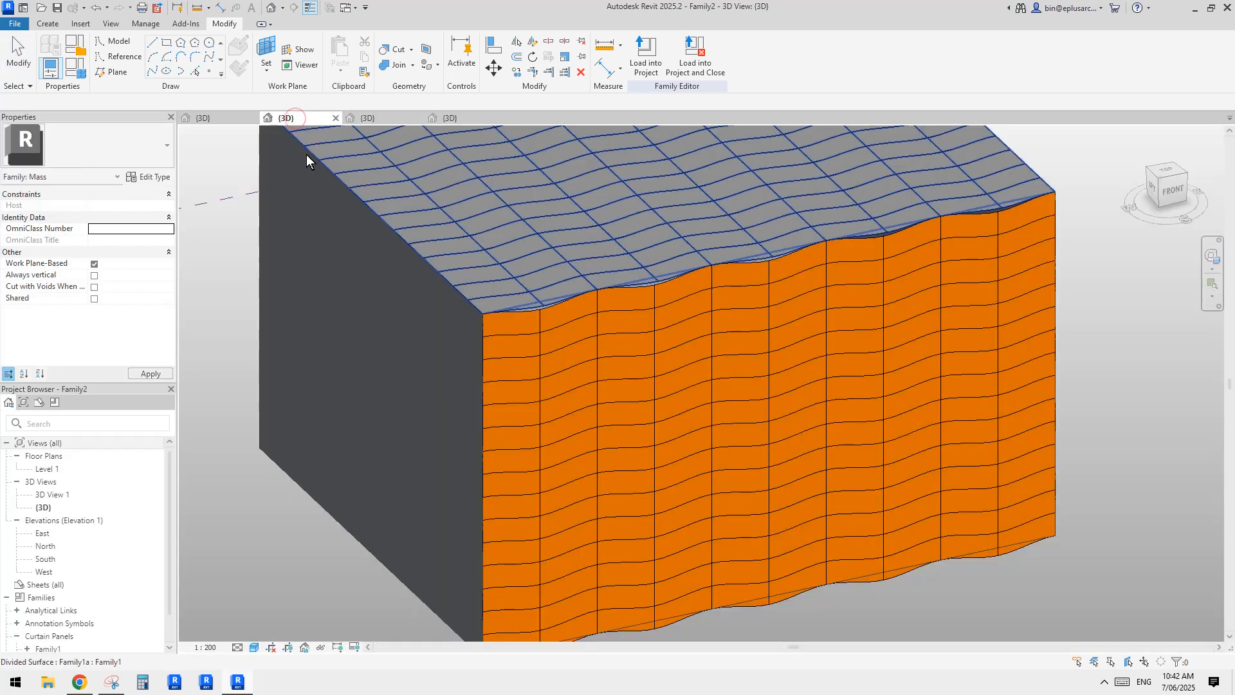
pyautogui.click(235, 118)
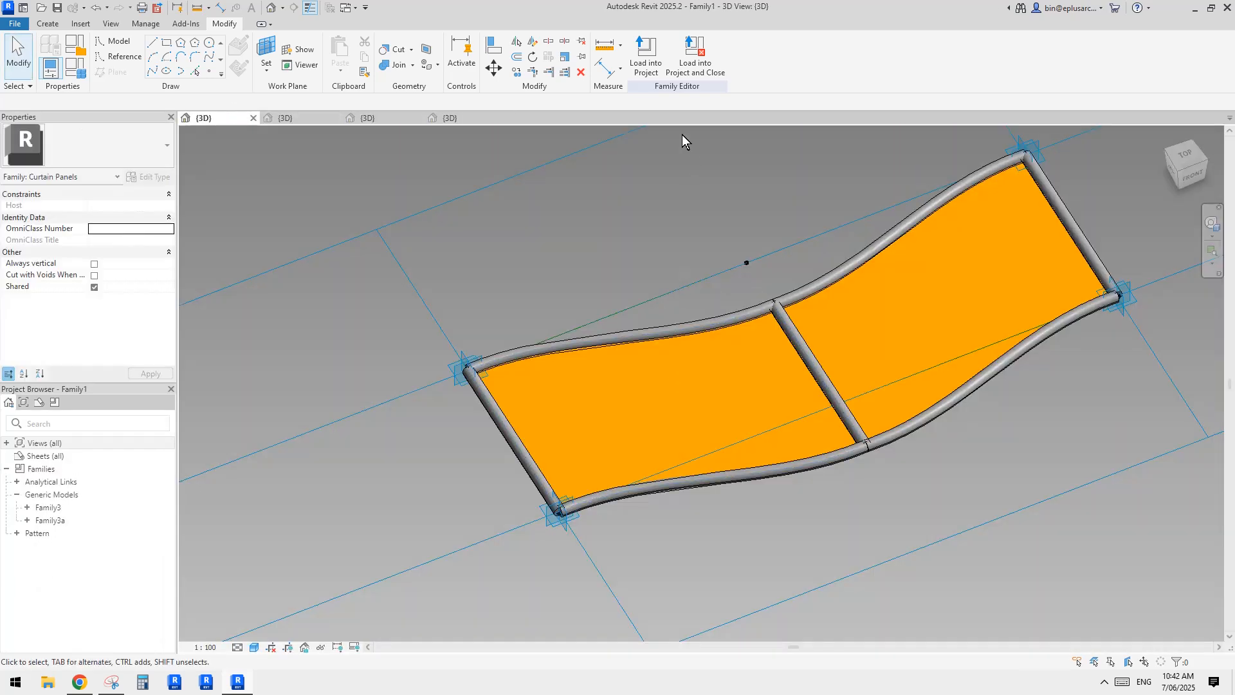
pyautogui.click(646, 65)
pyautogui.click(652, 278)
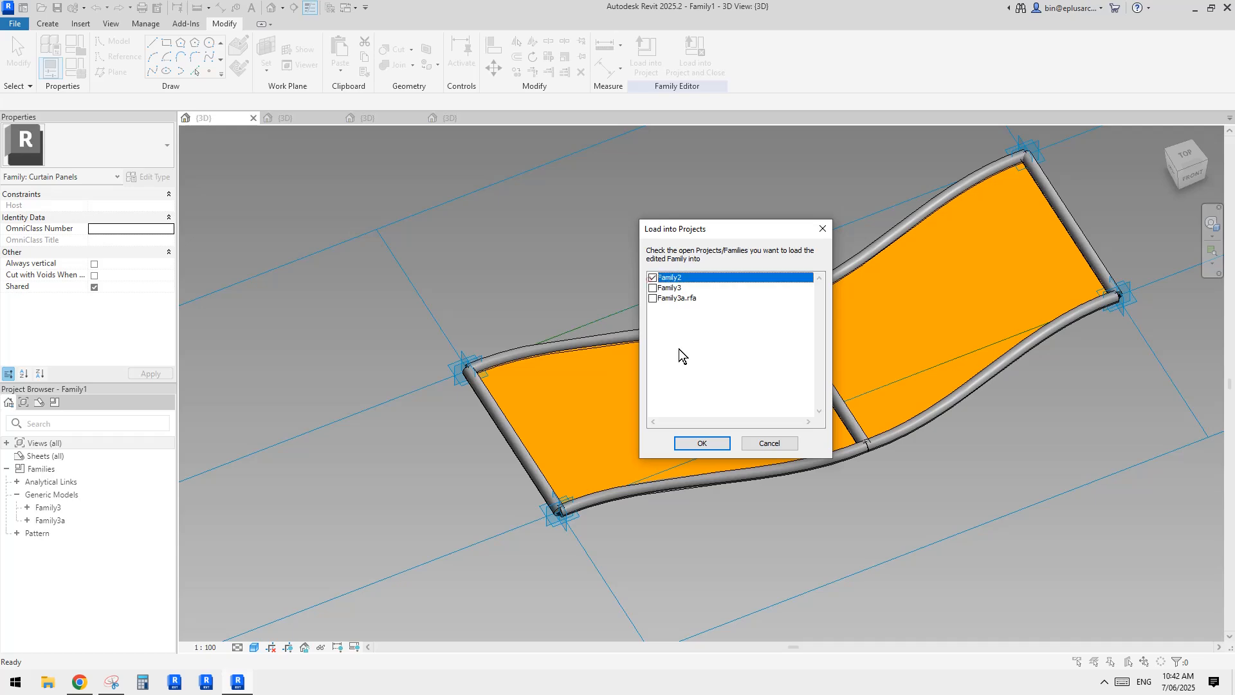
pyautogui.click(716, 443)
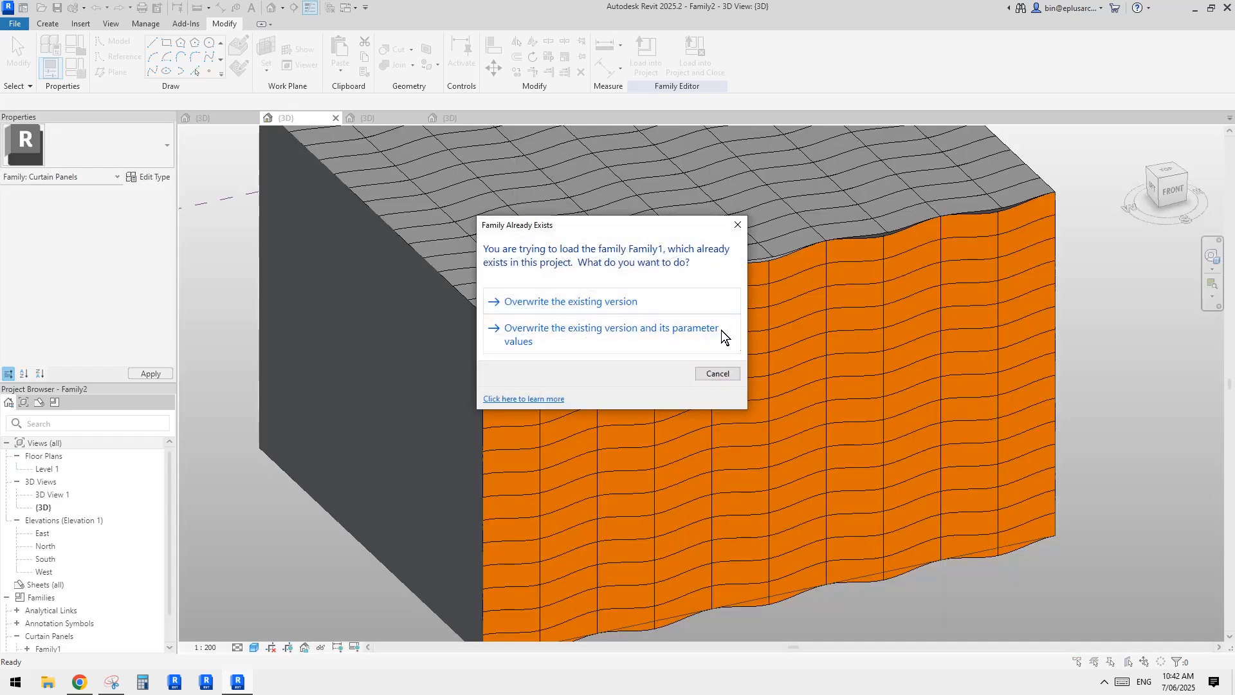
pyautogui.click(721, 330)
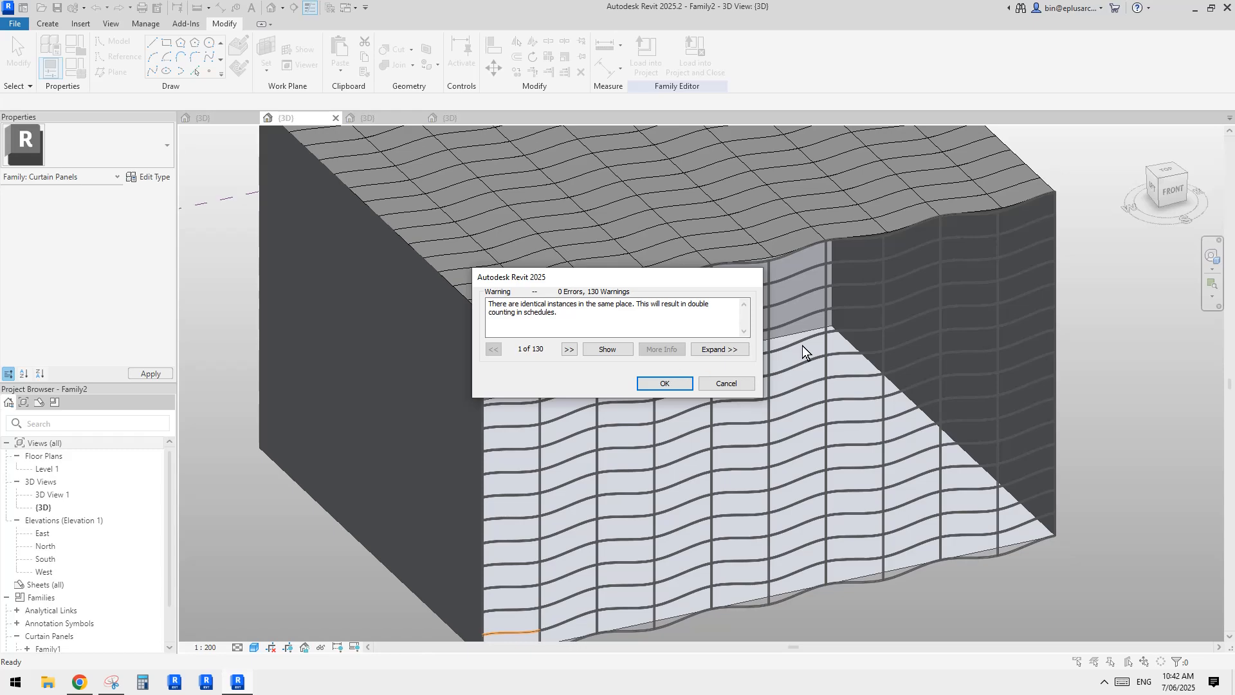
pyautogui.click(664, 383)
pyautogui.click(830, 369)
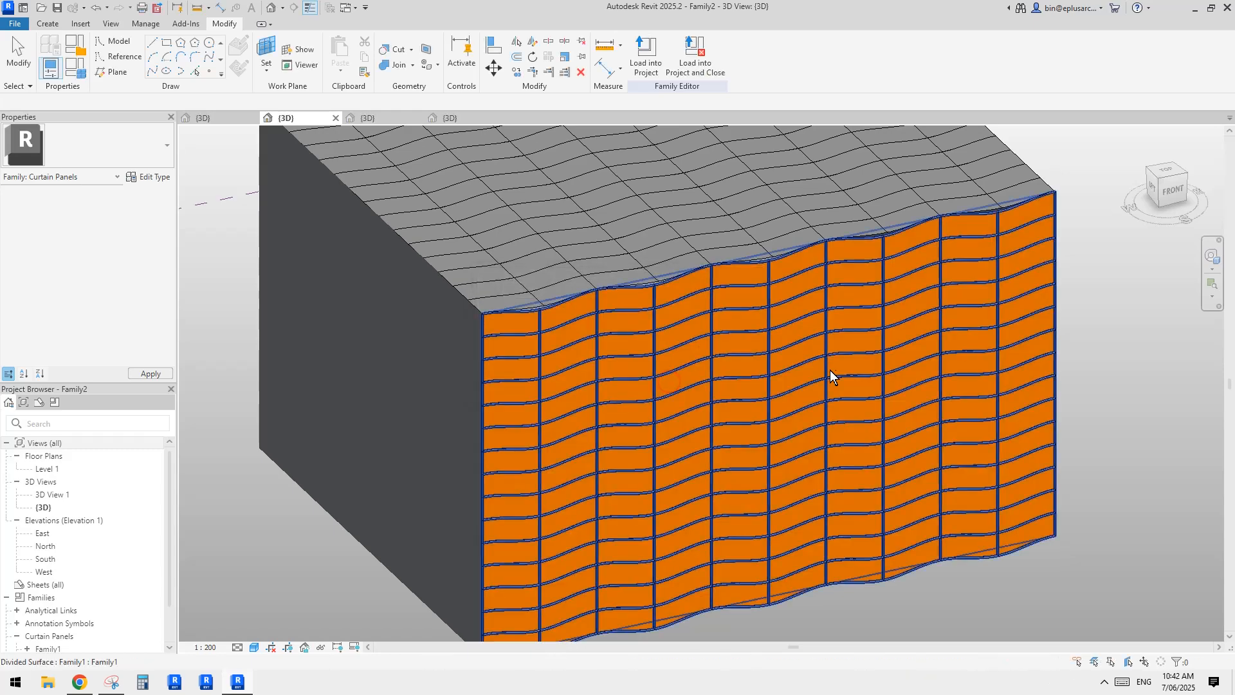
# - Examine the wavy tube-framed panels across the divided surface on the mass's front face
pyautogui.scroll(-3, 819, 360)
pyautogui.scroll(6, 774, 406)
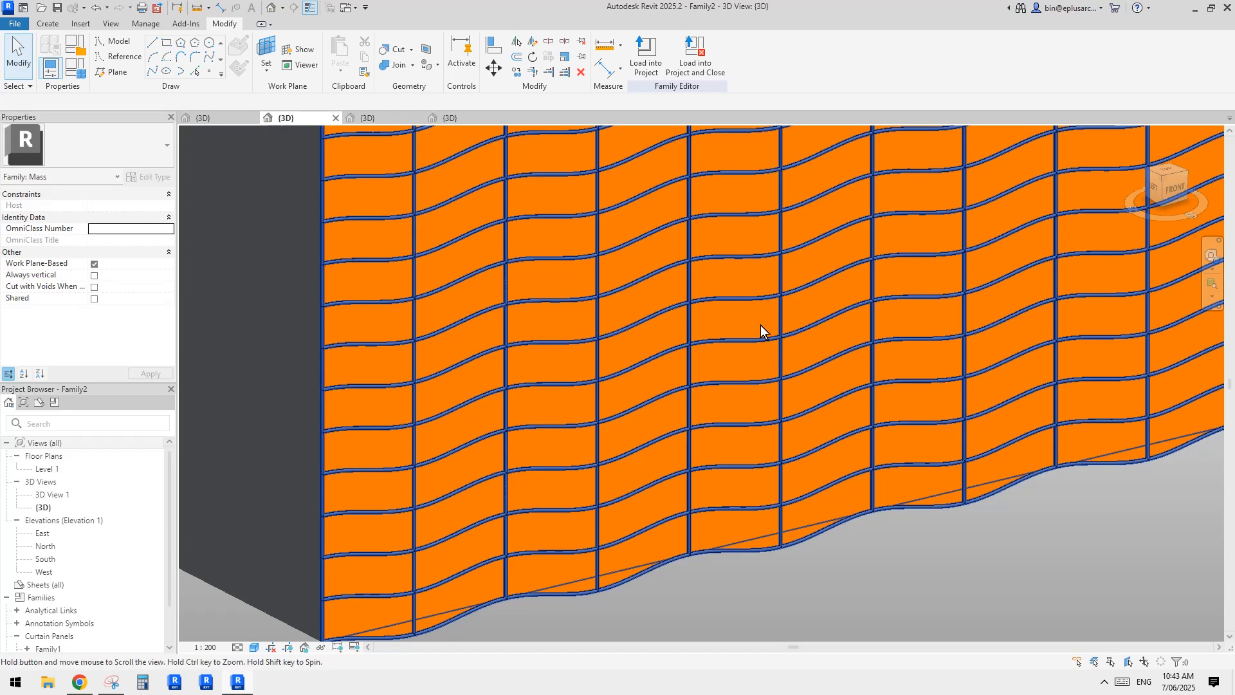
pyautogui.scroll(-2, 765, 329)
pyautogui.moveTo(783, 305); pyautogui.dragTo(767, 320, button='middle')
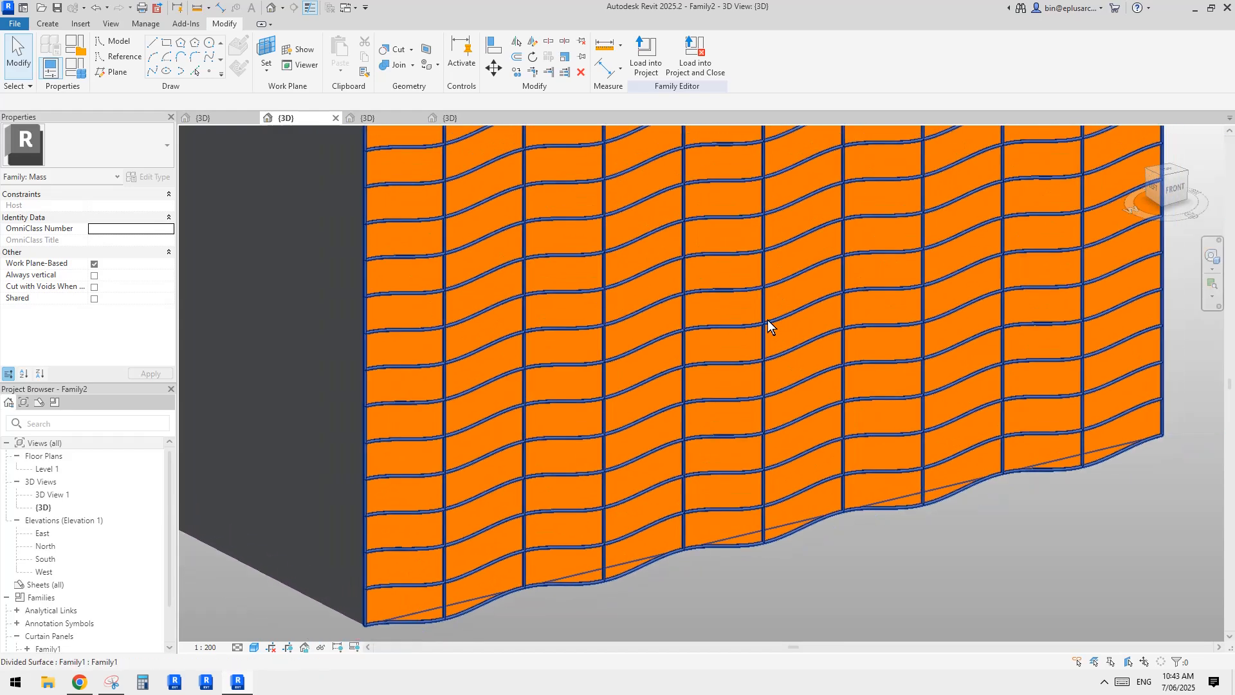
pyautogui.scroll(3, 796, 300)
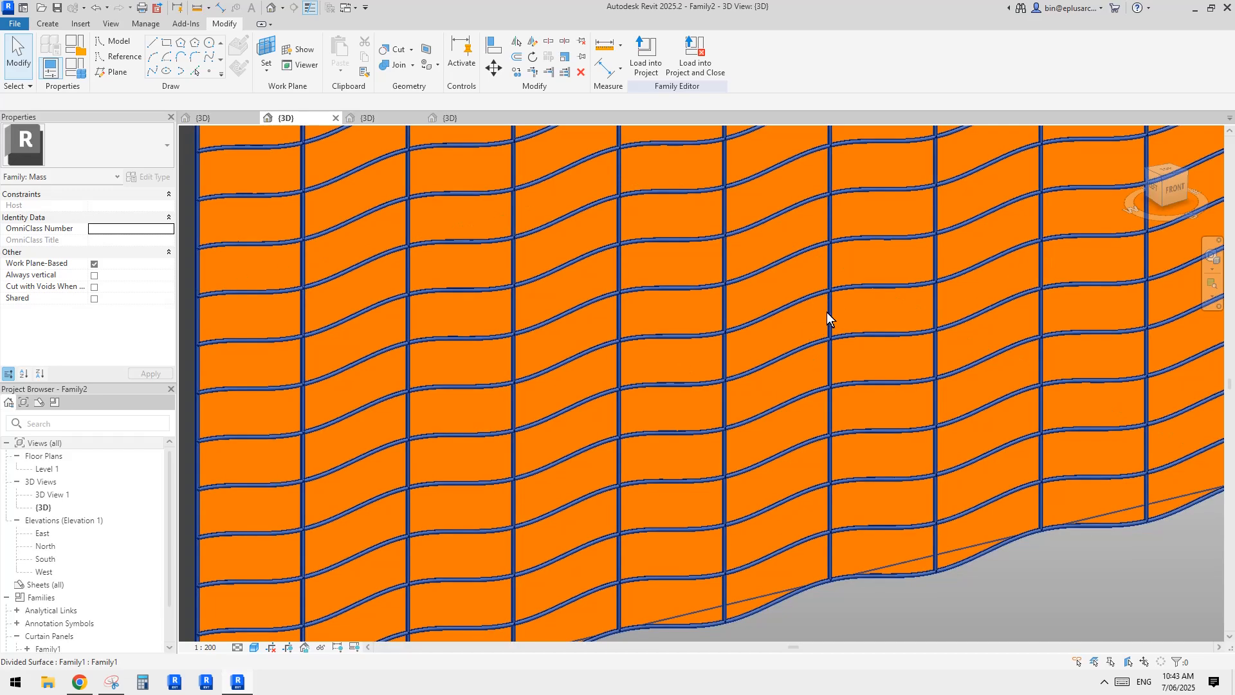
# - Review the curved and straight tube families, and inspect the middle and right-end cross tubes in the Family1 panel
pyautogui.click(454, 119)
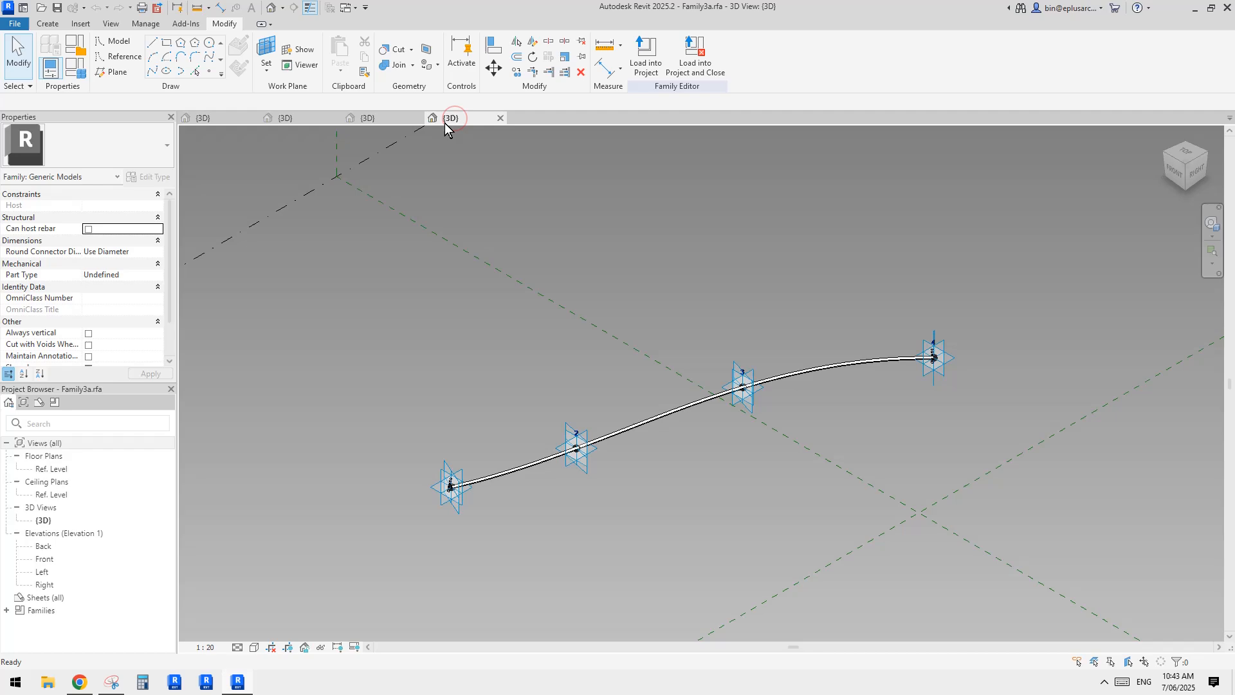
pyautogui.click(389, 117)
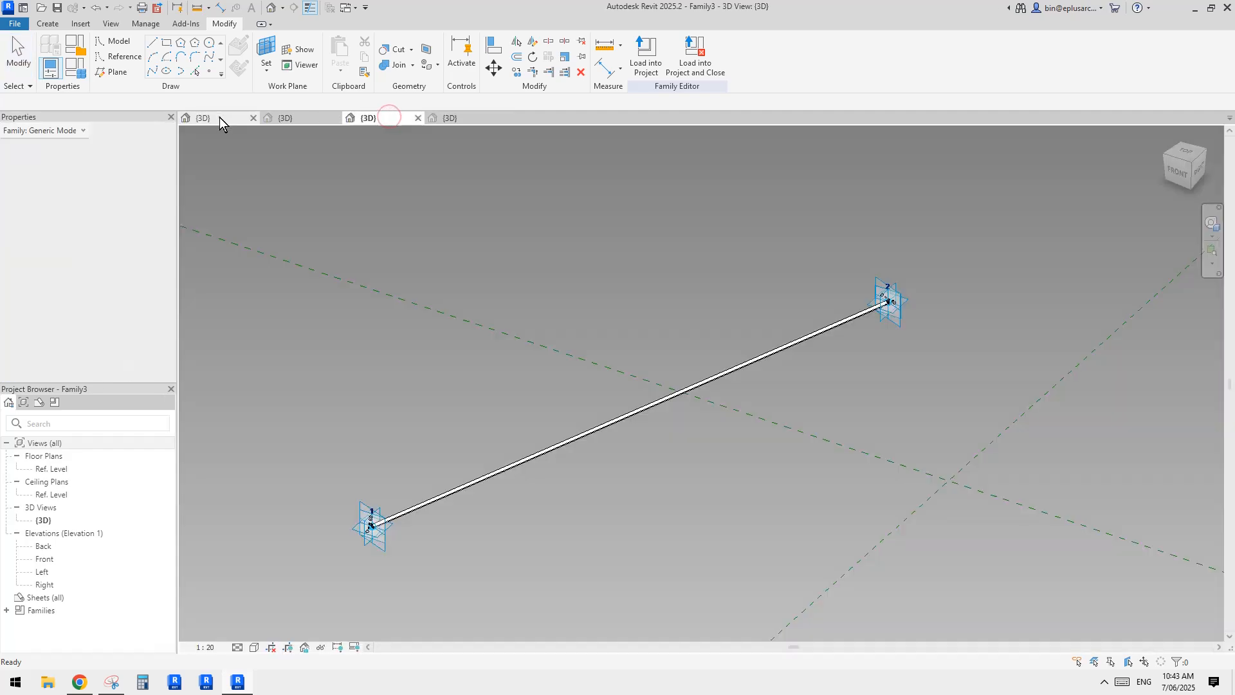
pyautogui.click(219, 117)
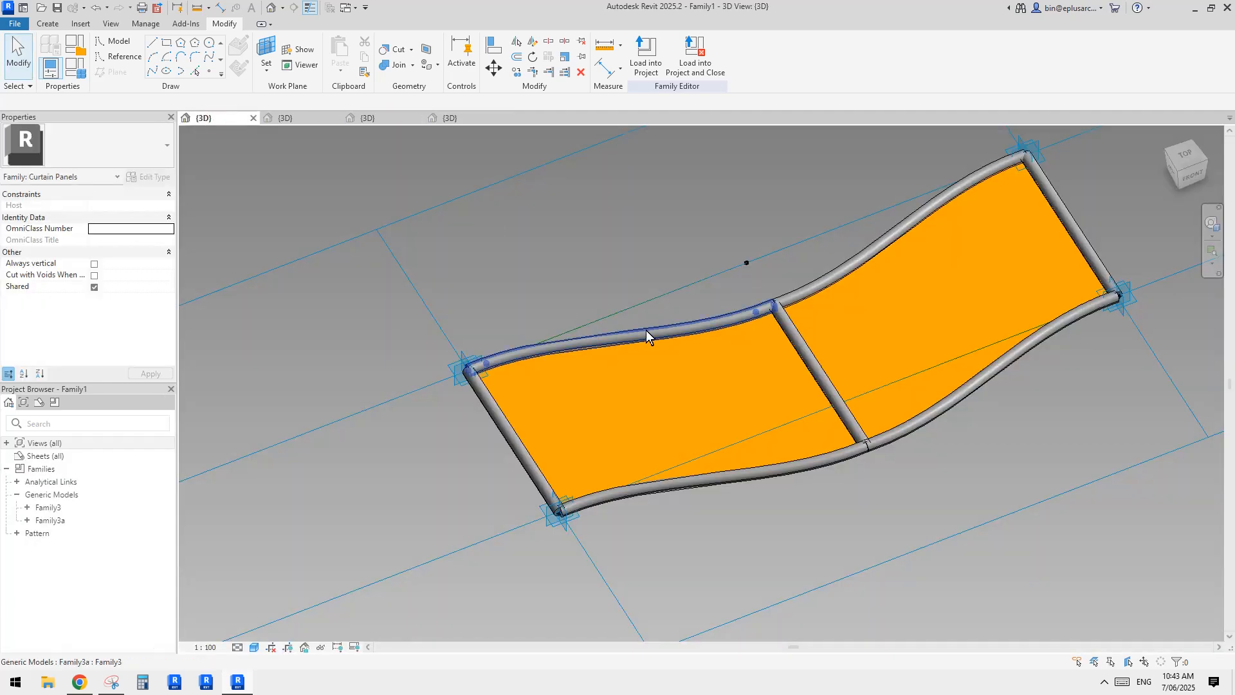
pyautogui.click(769, 386)
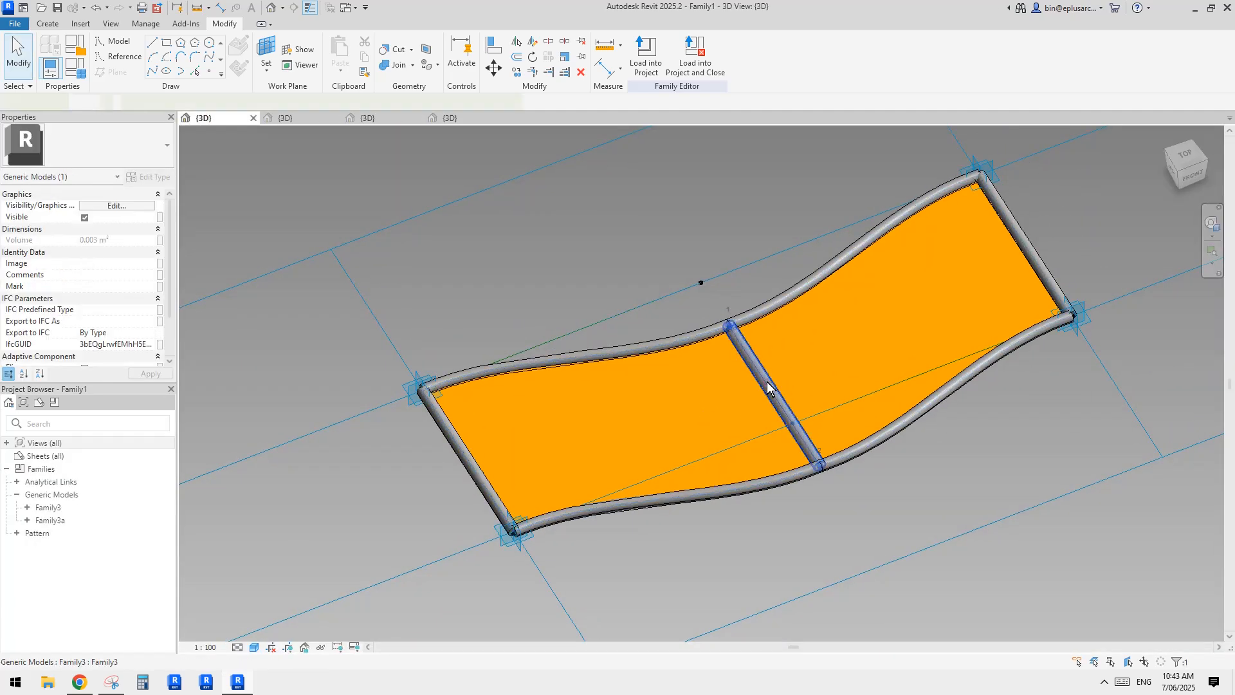
pyautogui.moveTo(770, 387); pyautogui.dragTo(762, 393, button='middle')
pyautogui.press('Escape')
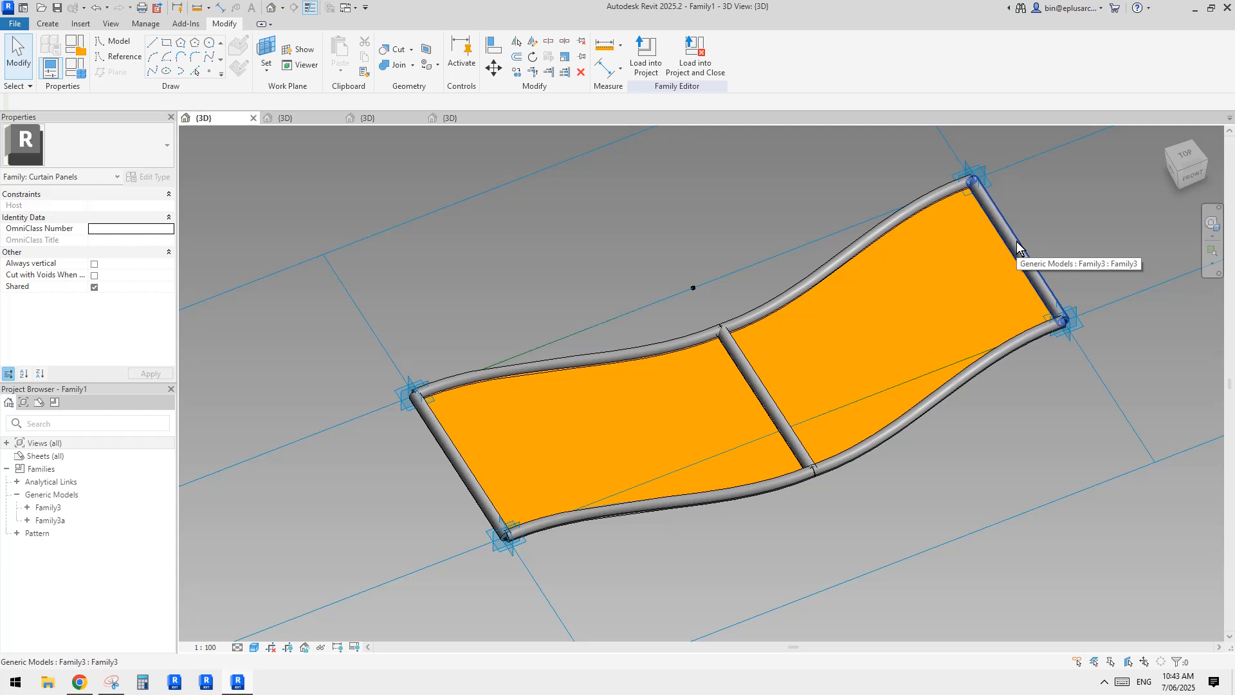
pyautogui.click(1017, 246)
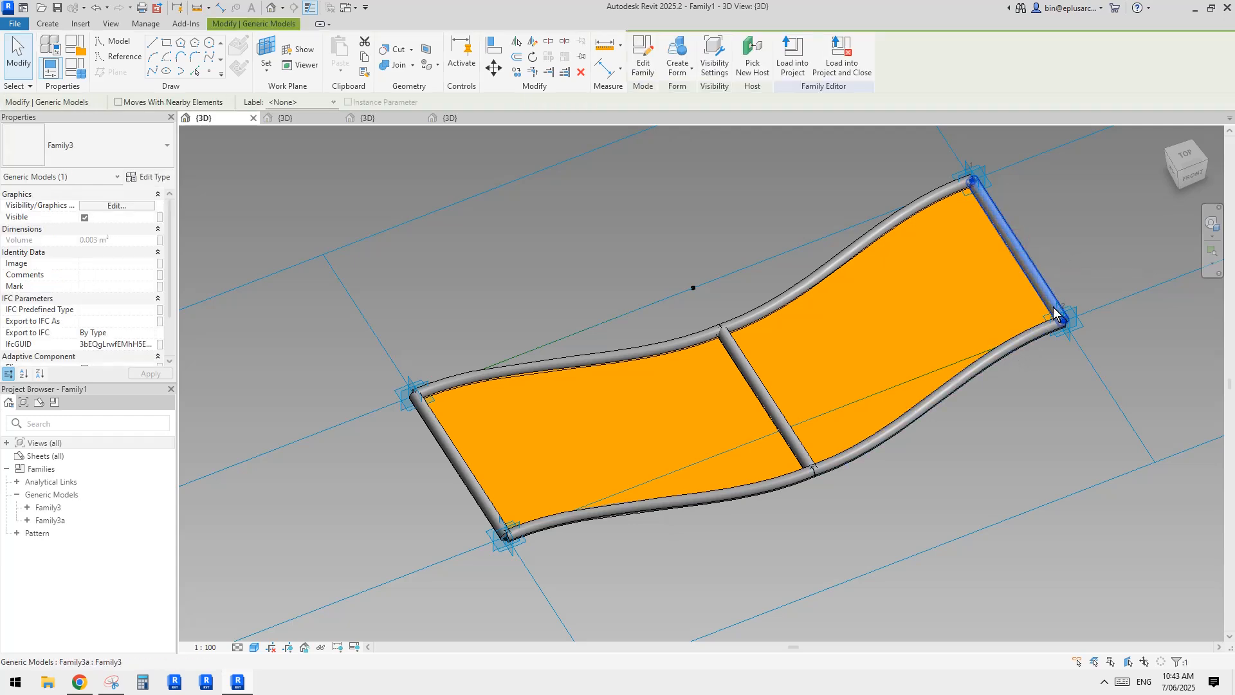
pyautogui.press('Escape')
pyautogui.moveTo(1050, 289); pyautogui.dragTo(1045, 289, button='middle')
# - Turn off visibility for the panel's right-end straight tube and the two curved tubes along its lower edge
pyautogui.click(1002, 238)
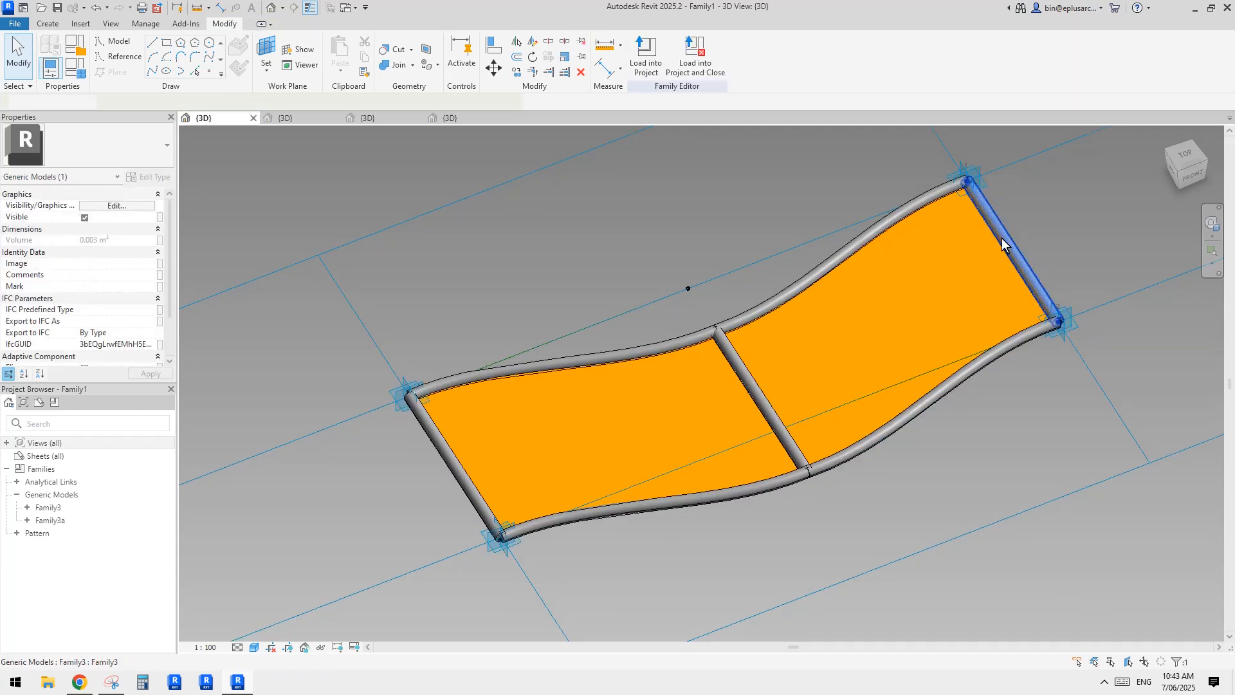
pyautogui.keyDown('ctrl'); pyautogui.click(959, 381); pyautogui.keyUp('ctrl')
pyautogui.keyDown('ctrl'); pyautogui.click(748, 497); pyautogui.keyUp('ctrl')
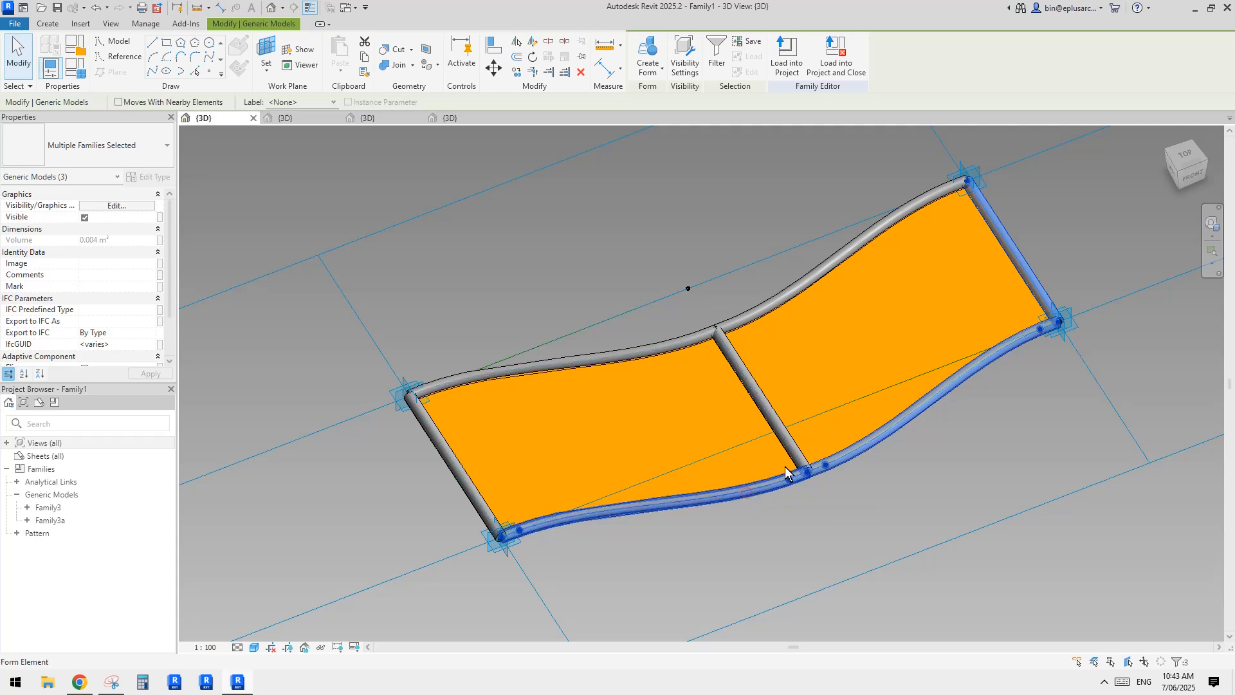
pyautogui.moveTo(701, 387); pyautogui.dragTo(618, 332, button='middle')
pyautogui.scroll(-1, 616, 319)
pyautogui.scroll(-1, 110, 315)
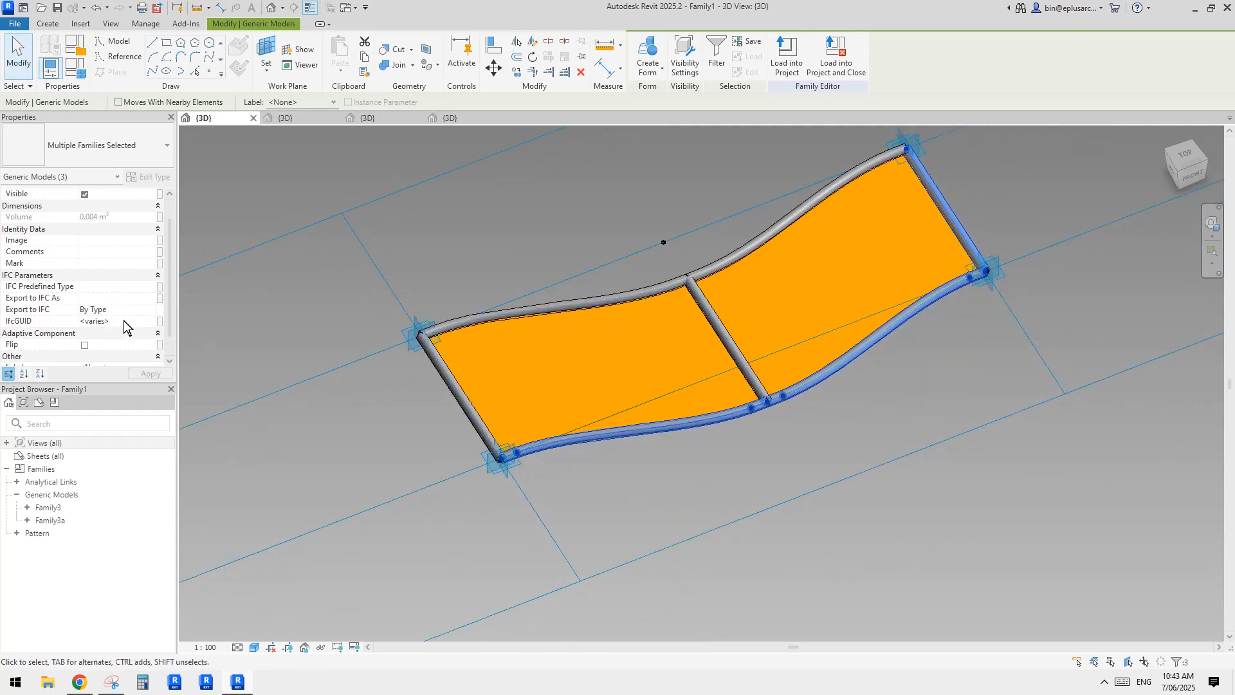
pyautogui.scroll(-1, 124, 321)
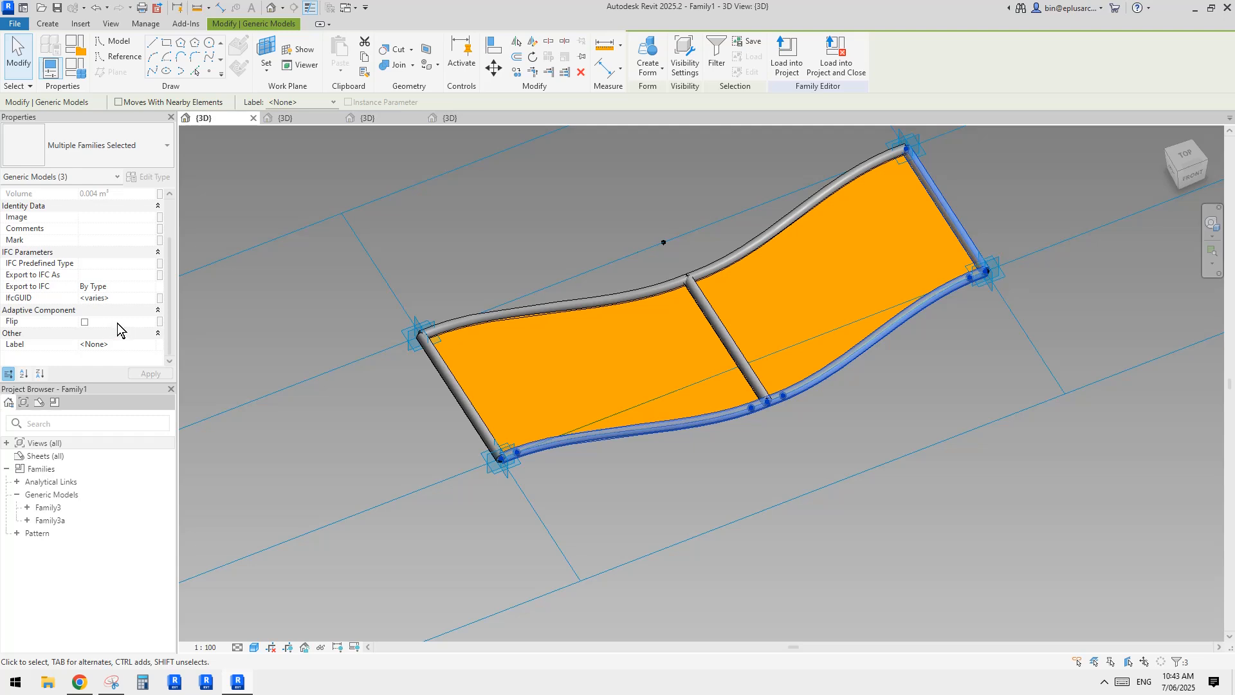
pyautogui.scroll(2, 117, 323)
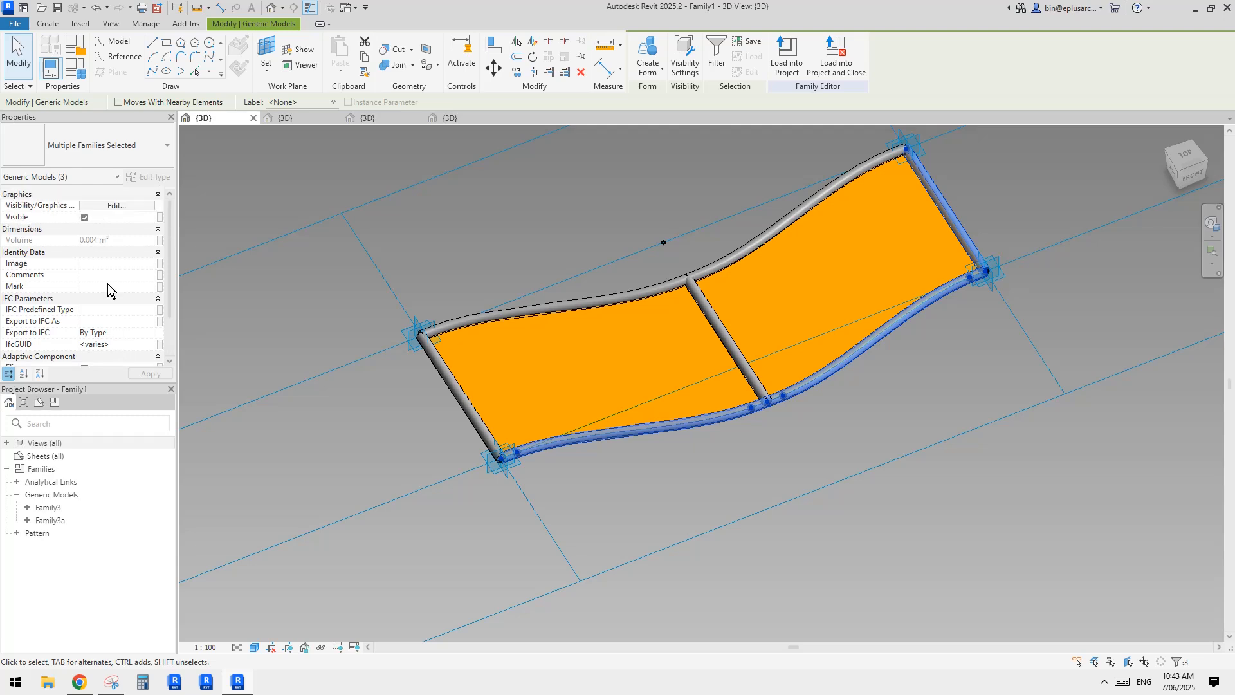
pyautogui.click(85, 218)
pyautogui.moveTo(621, 311); pyautogui.dragTo(620, 329, button='middle')
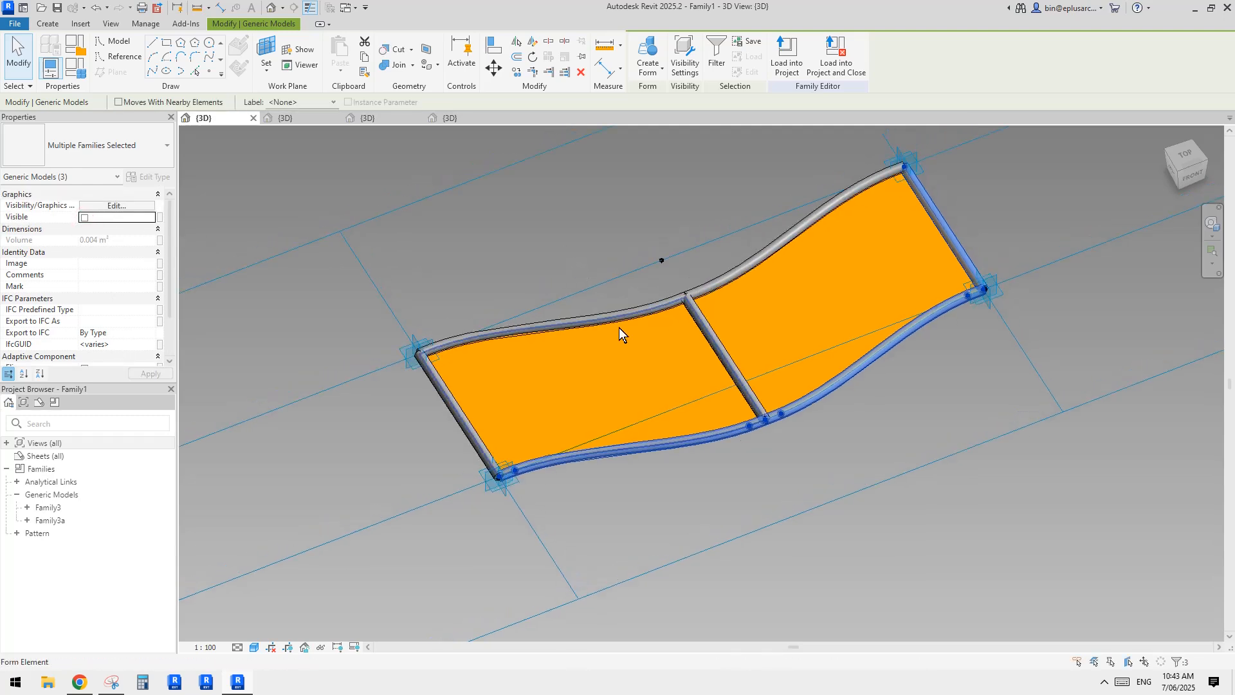
# - Associate the three tubes' Visible property with a new instance family parameter named VIS
pyautogui.click(160, 217)
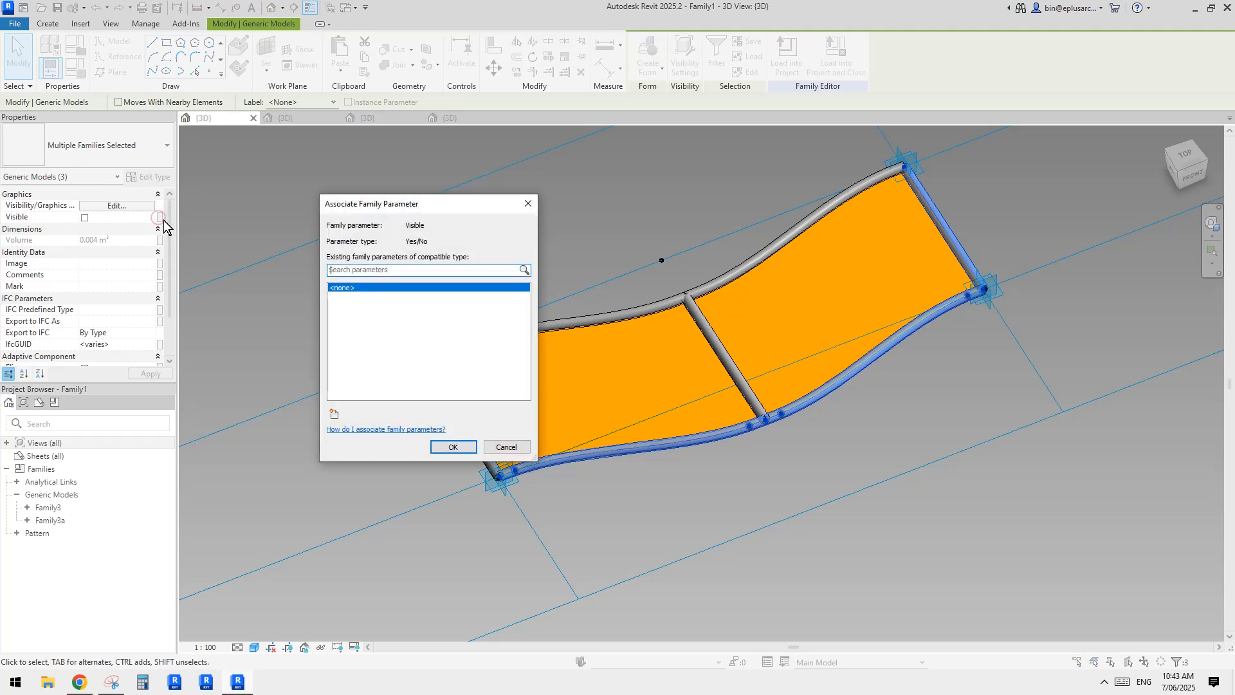
pyautogui.click(335, 415)
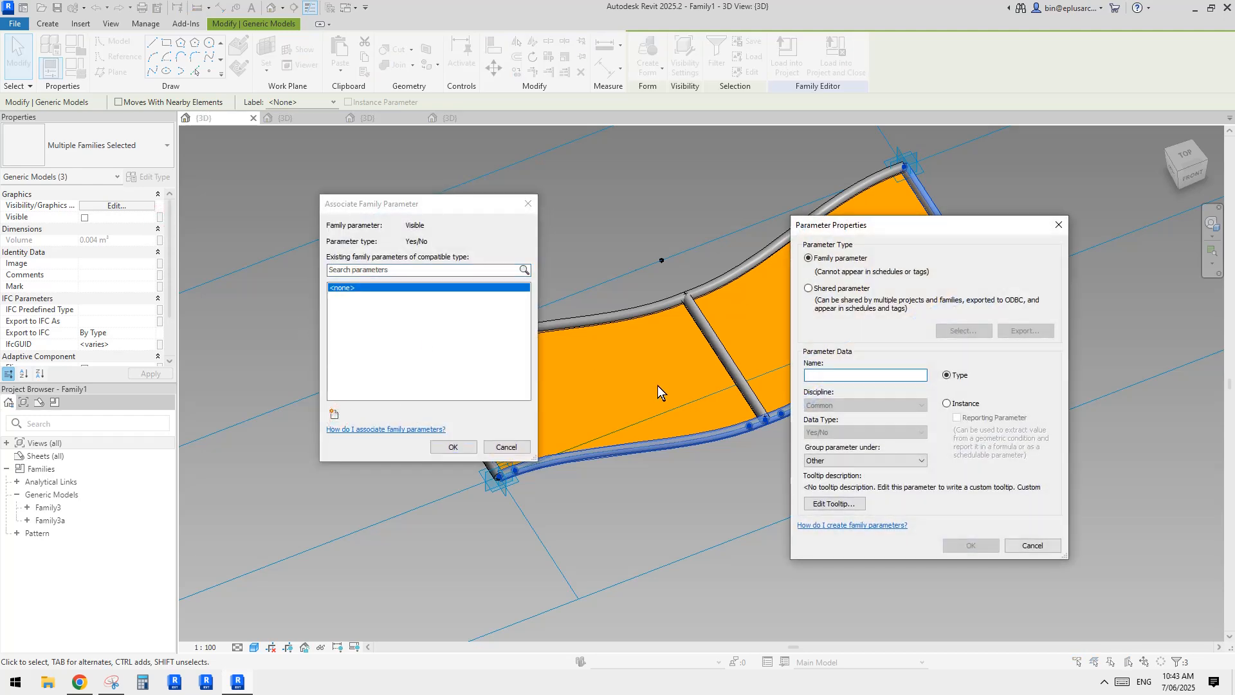
pyautogui.write('vi')
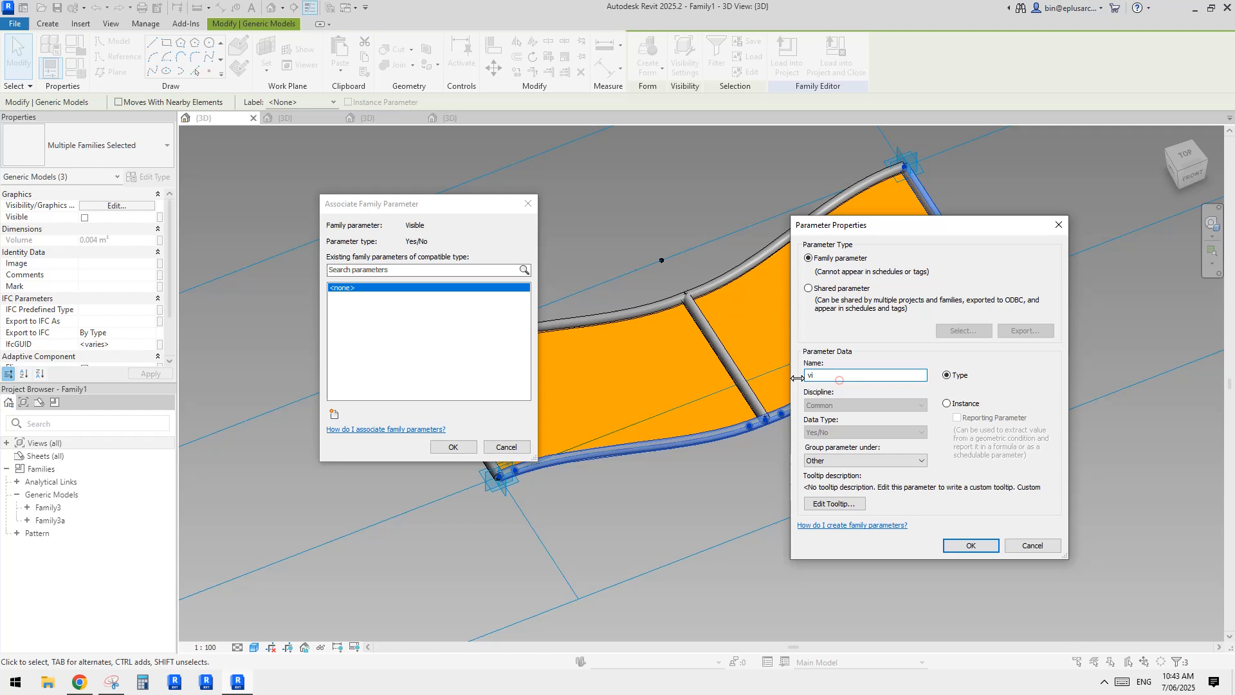
pyautogui.click(841, 379)
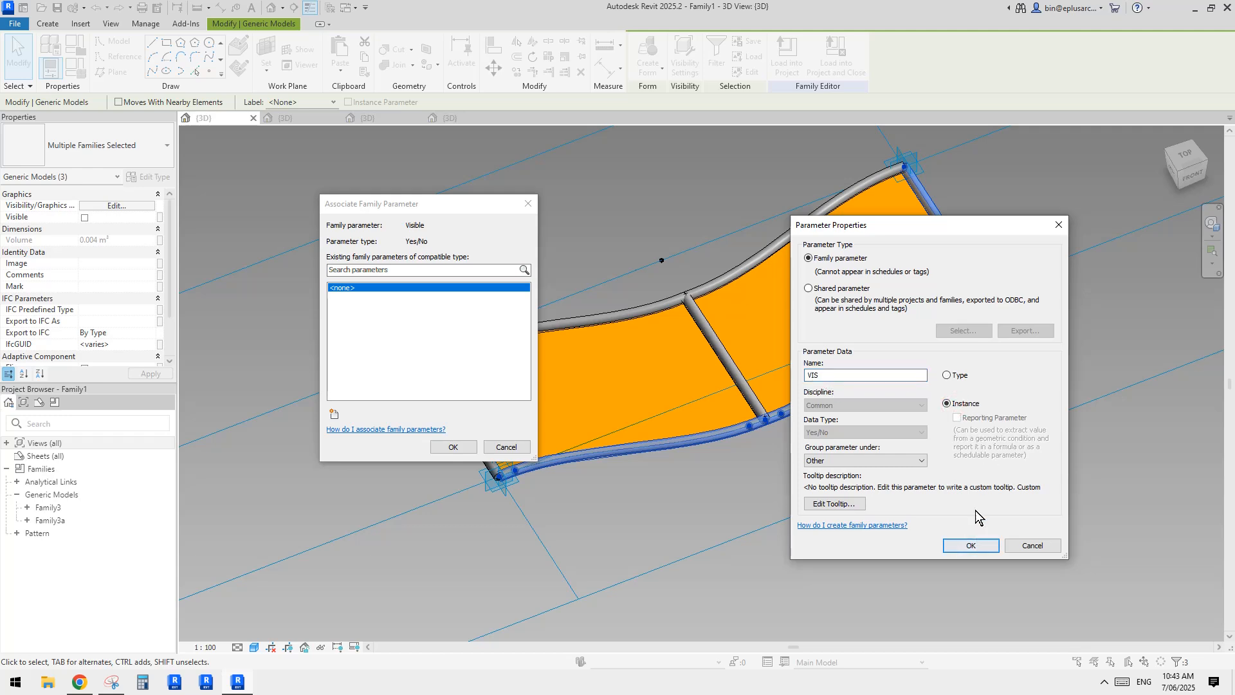
pyautogui.click(972, 546)
pyautogui.click(461, 449)
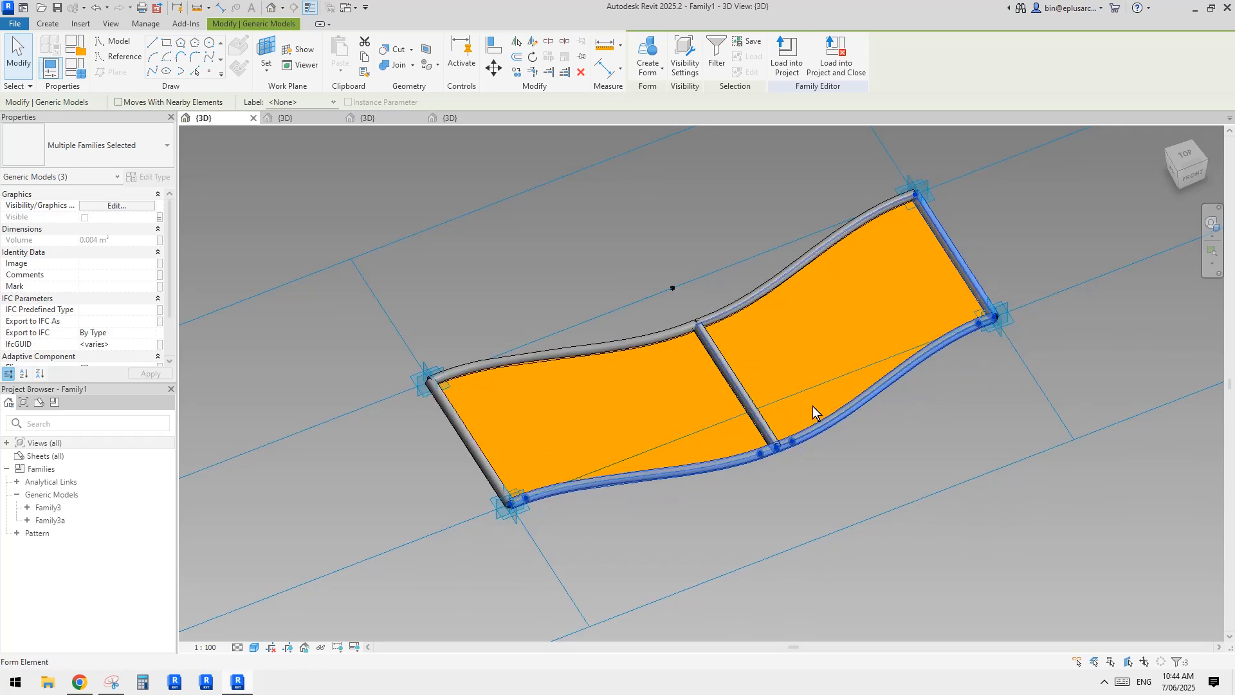
# - Load the Family1 panel into Family2 only, overwriting the existing version
pyautogui.moveTo(697, 262); pyautogui.dragTo(698, 269, button='middle')
pyautogui.moveTo(780, 238); pyautogui.dragTo(775, 195, button='middle')
pyautogui.click(788, 65)
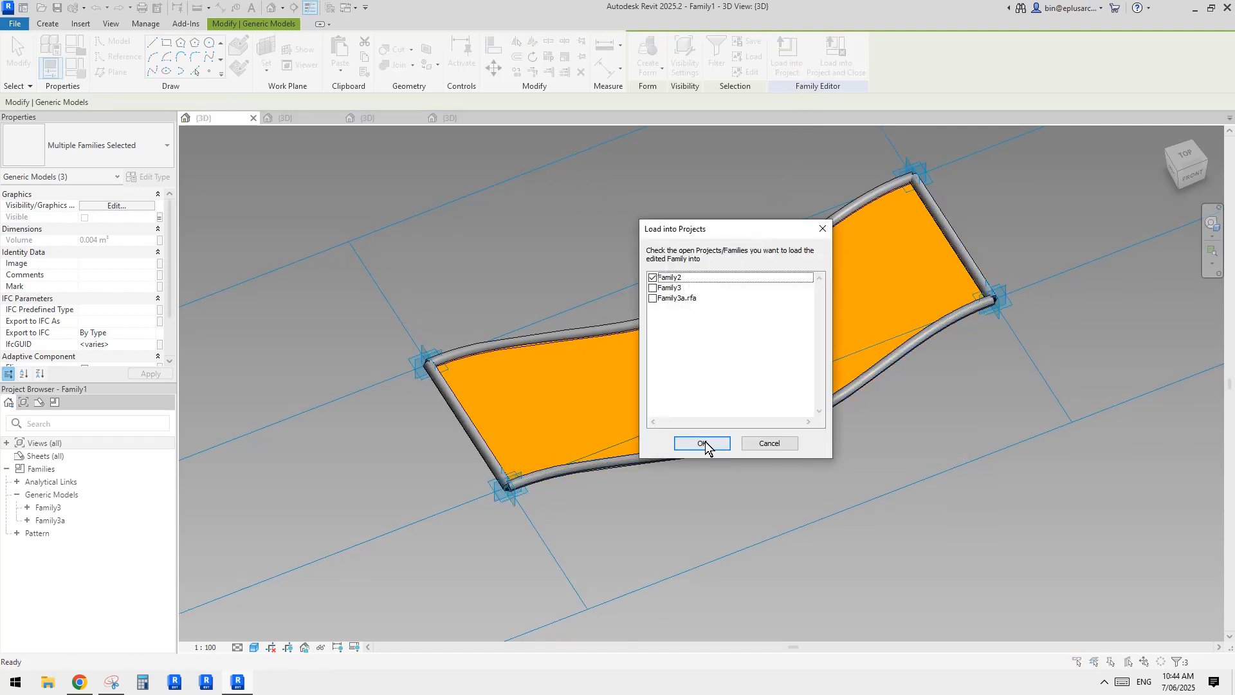
pyautogui.click(702, 444)
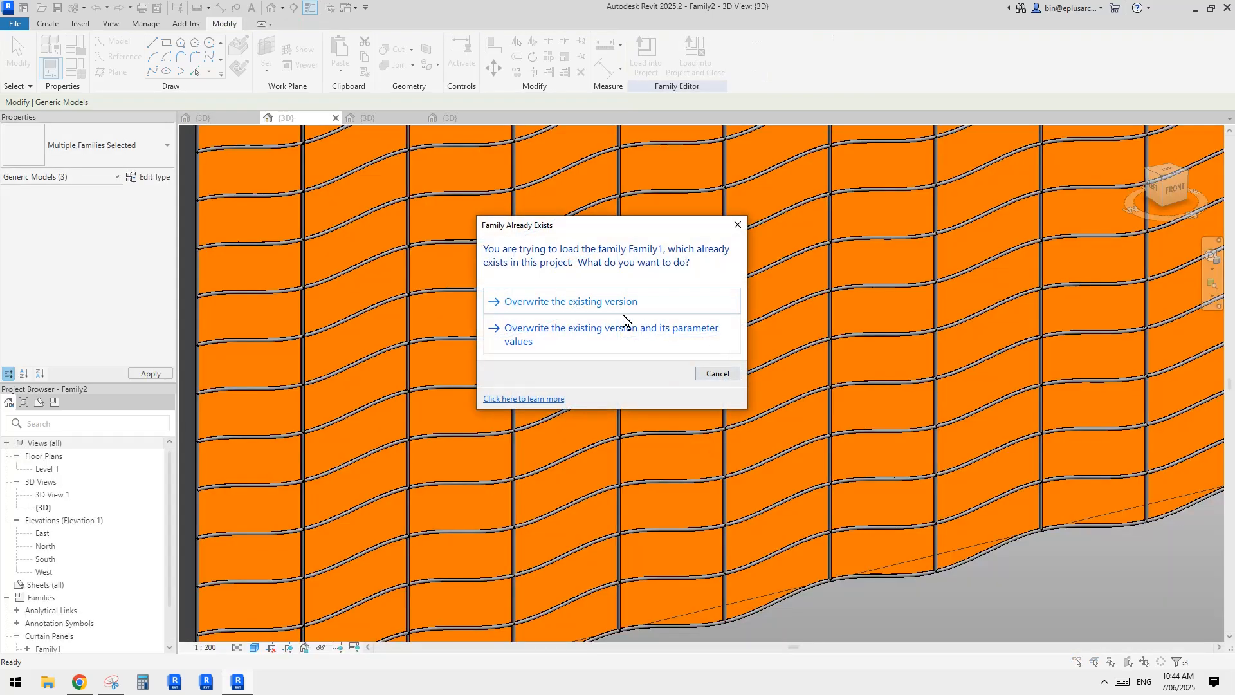
pyautogui.click(623, 313)
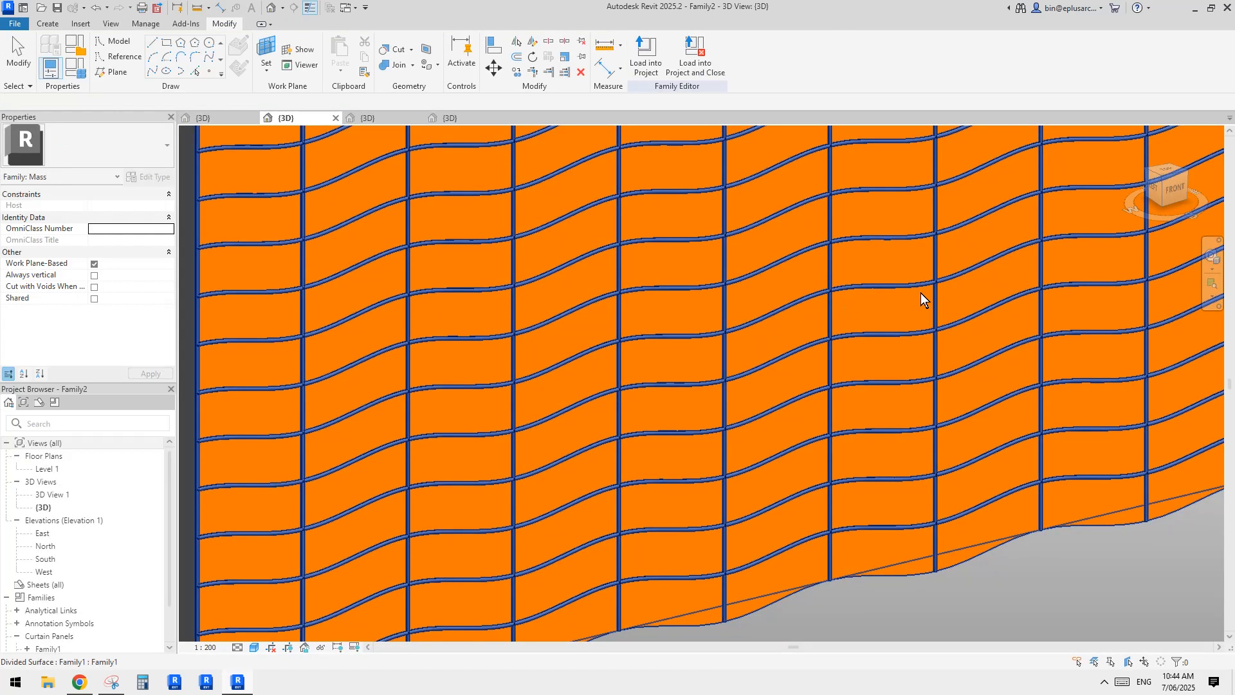
# - Inspect the frame tubes of individual panels along the top edge of the mass's front face
pyautogui.keyDown('shift'); pyautogui.moveTo(920, 292); pyautogui.dragTo(659, 354, button='middle'); pyautogui.keyUp('shift')
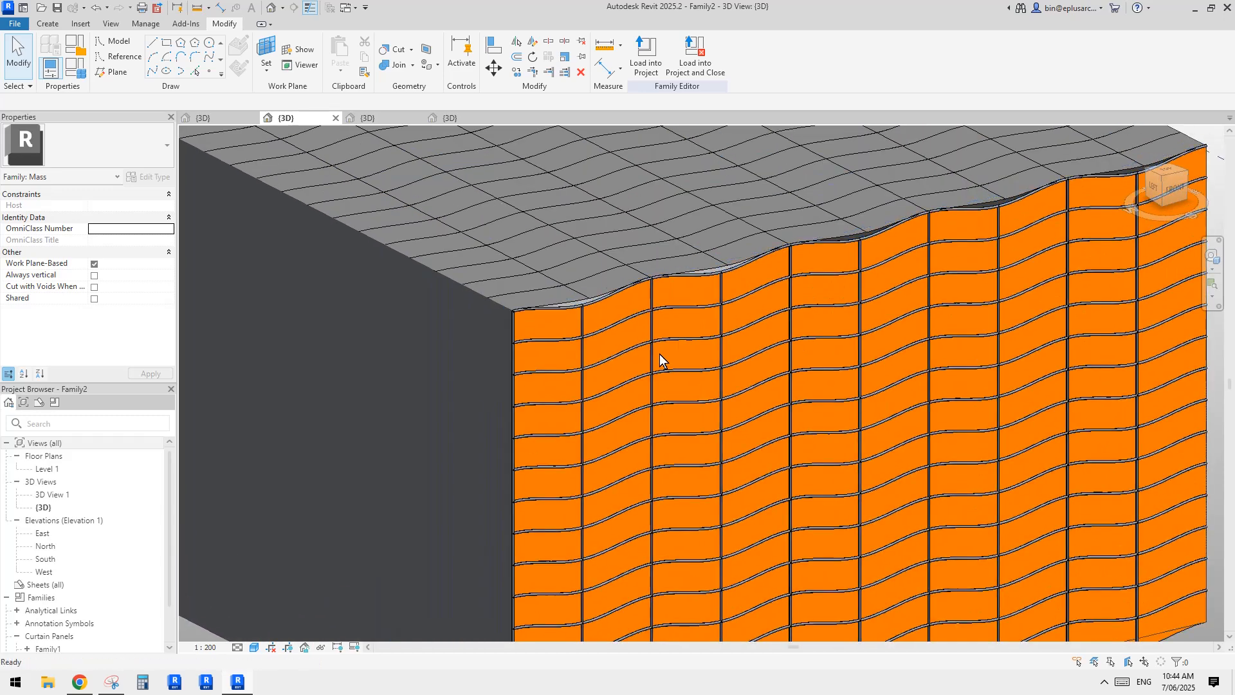
pyautogui.scroll(3, 561, 325)
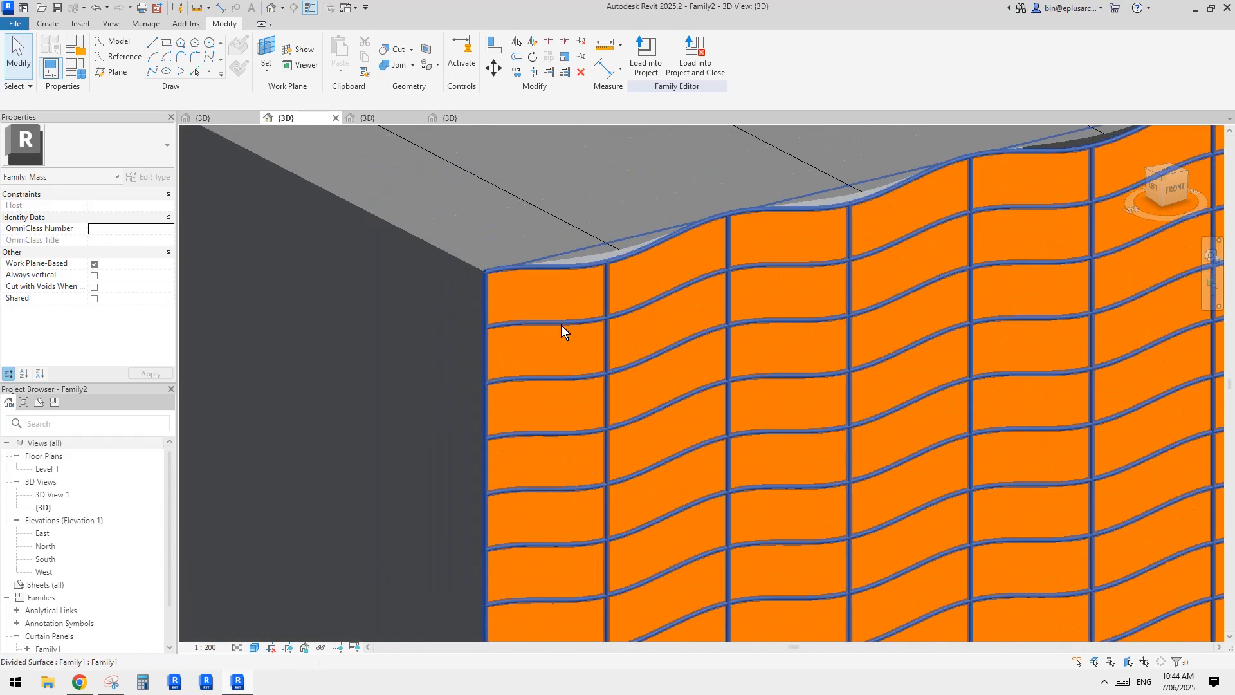
pyautogui.click(552, 272)
pyautogui.scroll(3, 472, 325)
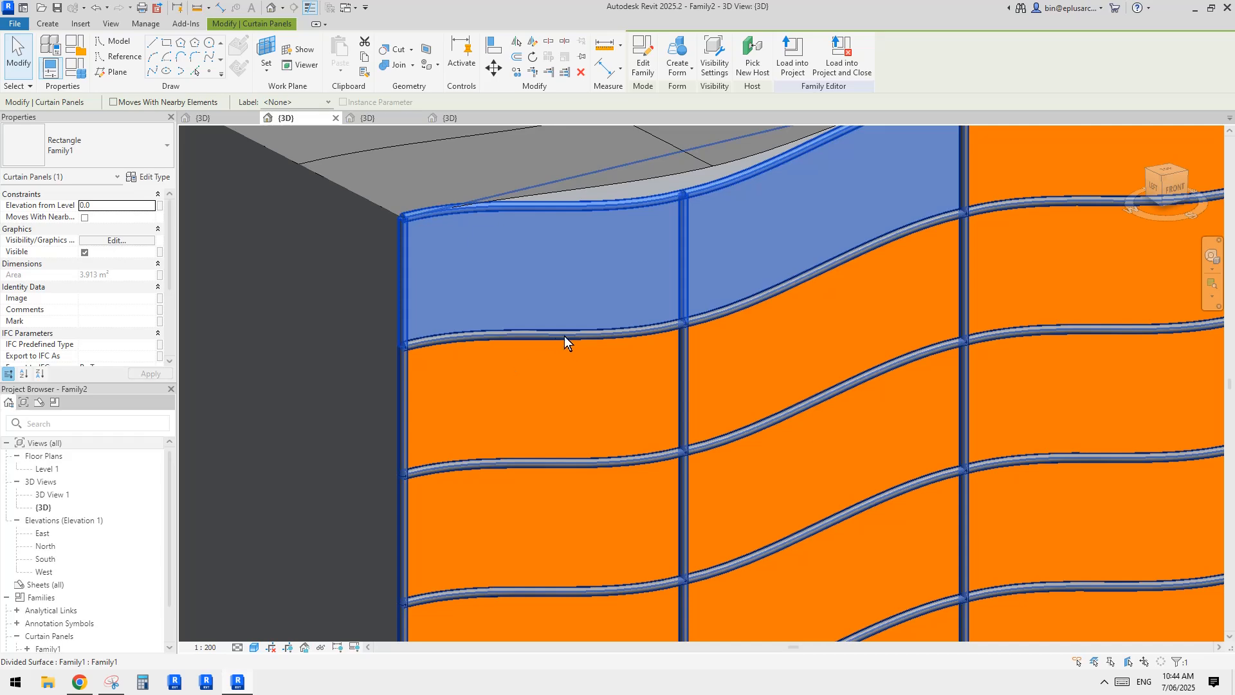
pyautogui.press('Tab')
pyautogui.click(681, 384)
pyautogui.moveTo(829, 316); pyautogui.dragTo(717, 388, button='middle')
pyautogui.press('Escape')
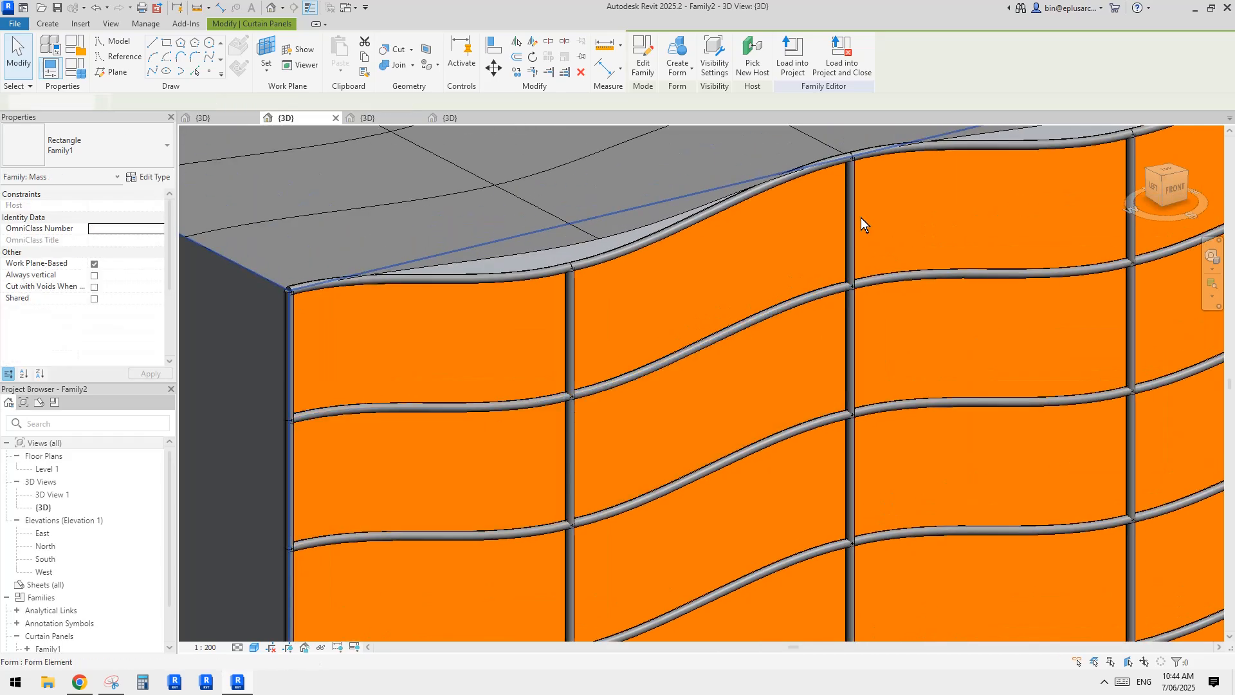
pyautogui.press('Tab')
pyautogui.press('Tab')
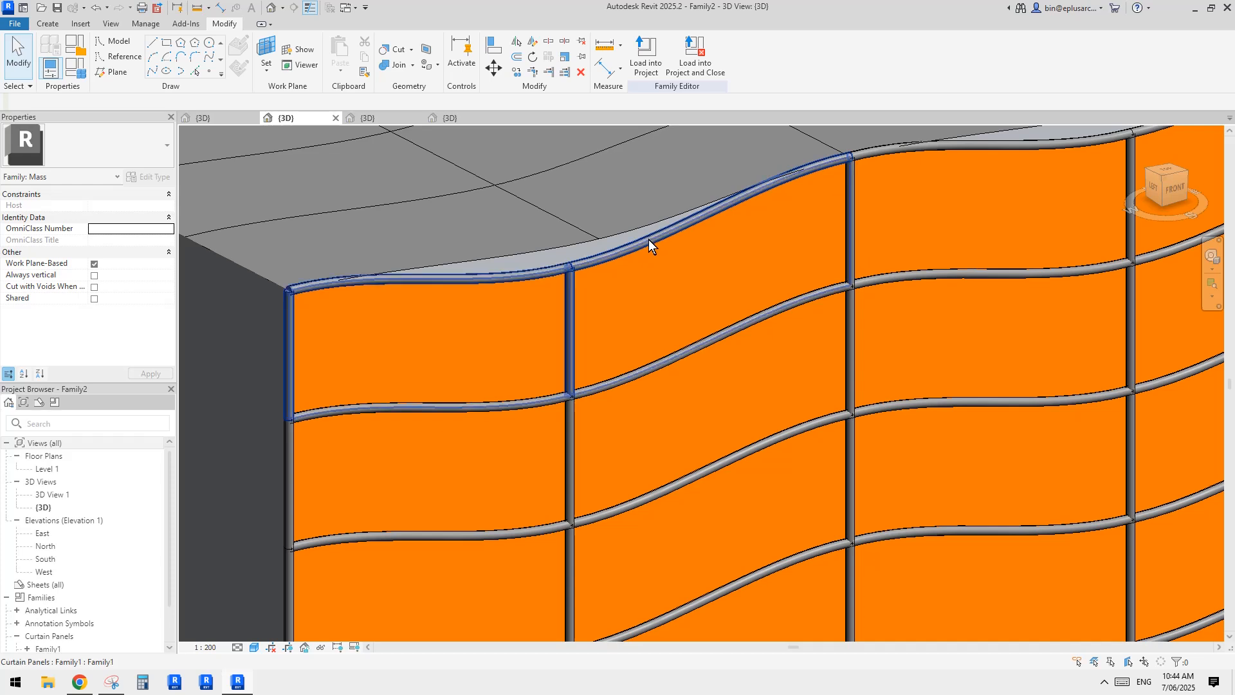
pyautogui.click(657, 261)
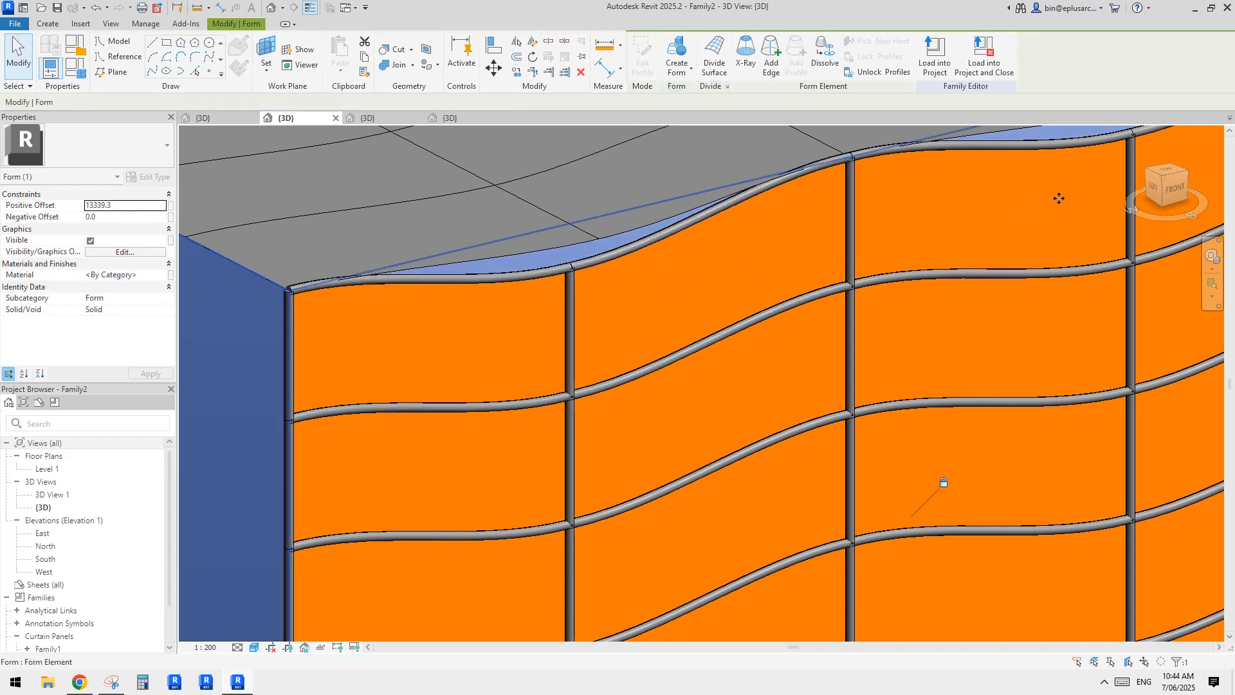
pyautogui.click(997, 229)
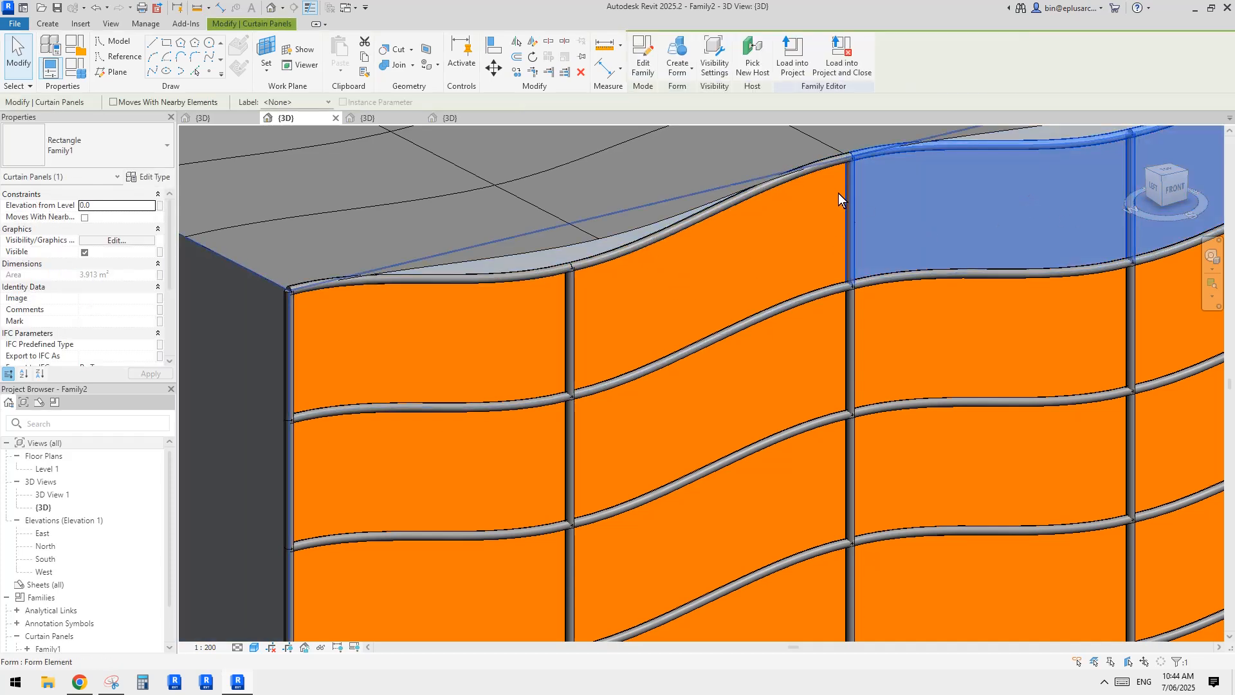
pyautogui.click(849, 252)
pyautogui.scroll(-4, 833, 291)
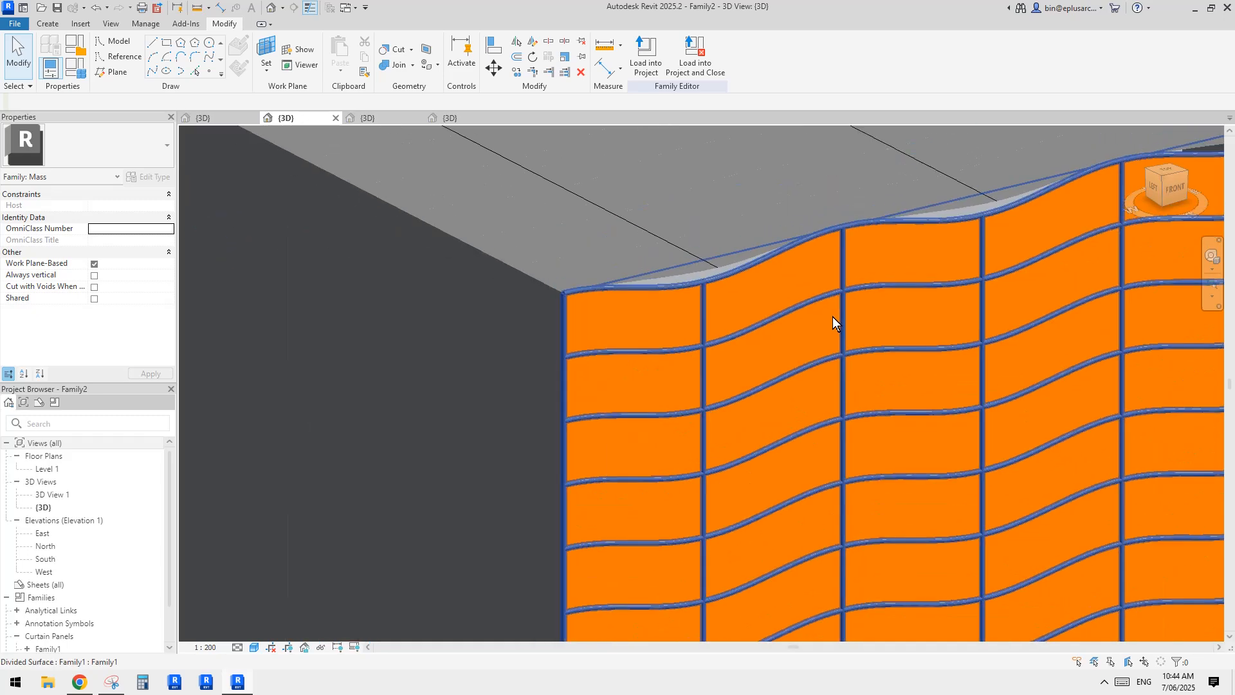
# - Turn on the VIS parameter for the bottom-left corner panel of the front face and accept the duplicate-instances warning
pyautogui.moveTo(844, 322); pyautogui.dragTo(782, 141, button='middle')
pyautogui.moveTo(806, 341); pyautogui.dragTo(770, 139, button='middle')
pyautogui.scroll(3, 669, 483)
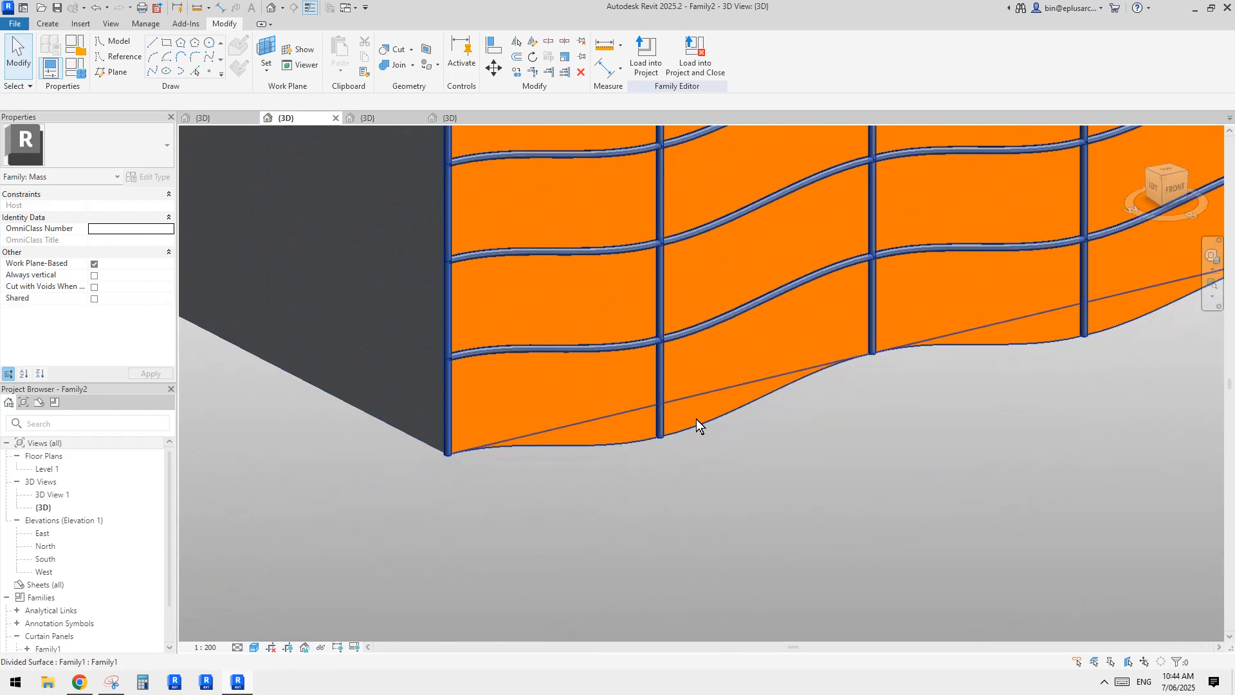
pyautogui.click(697, 419)
pyautogui.moveTo(744, 410); pyautogui.dragTo(712, 416, button='middle')
pyautogui.click(705, 419)
pyautogui.press('Tab')
pyautogui.click(682, 418)
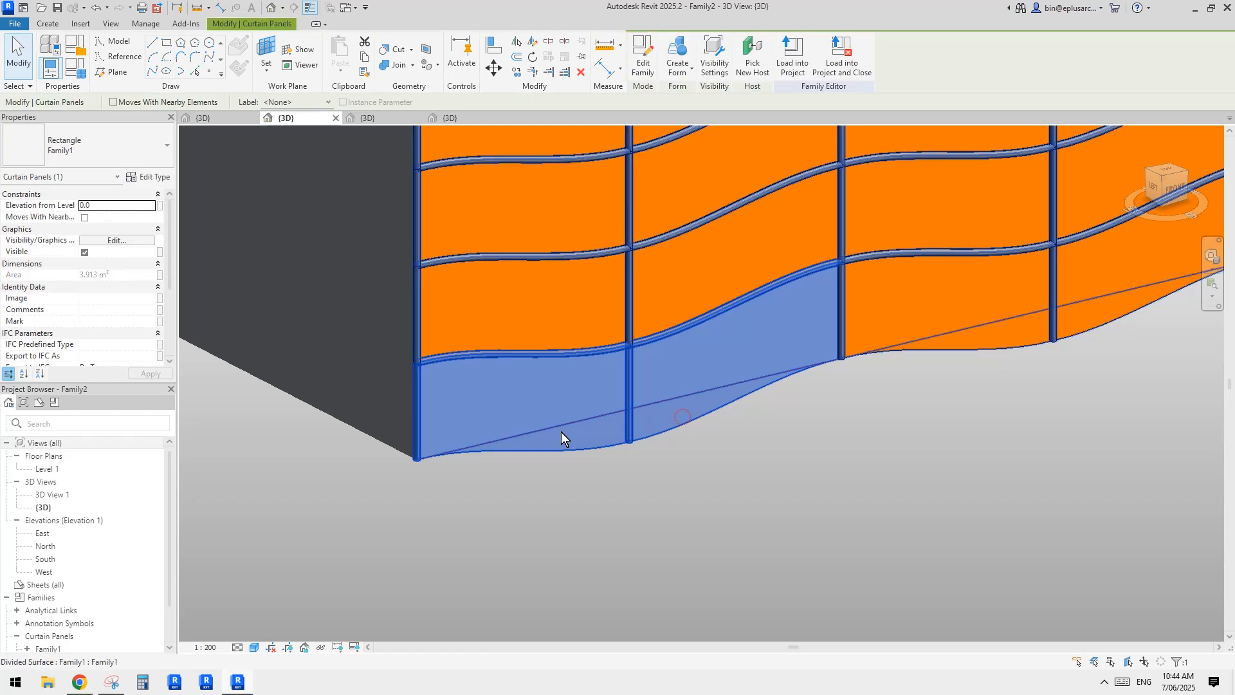
pyautogui.scroll(-3, 106, 258)
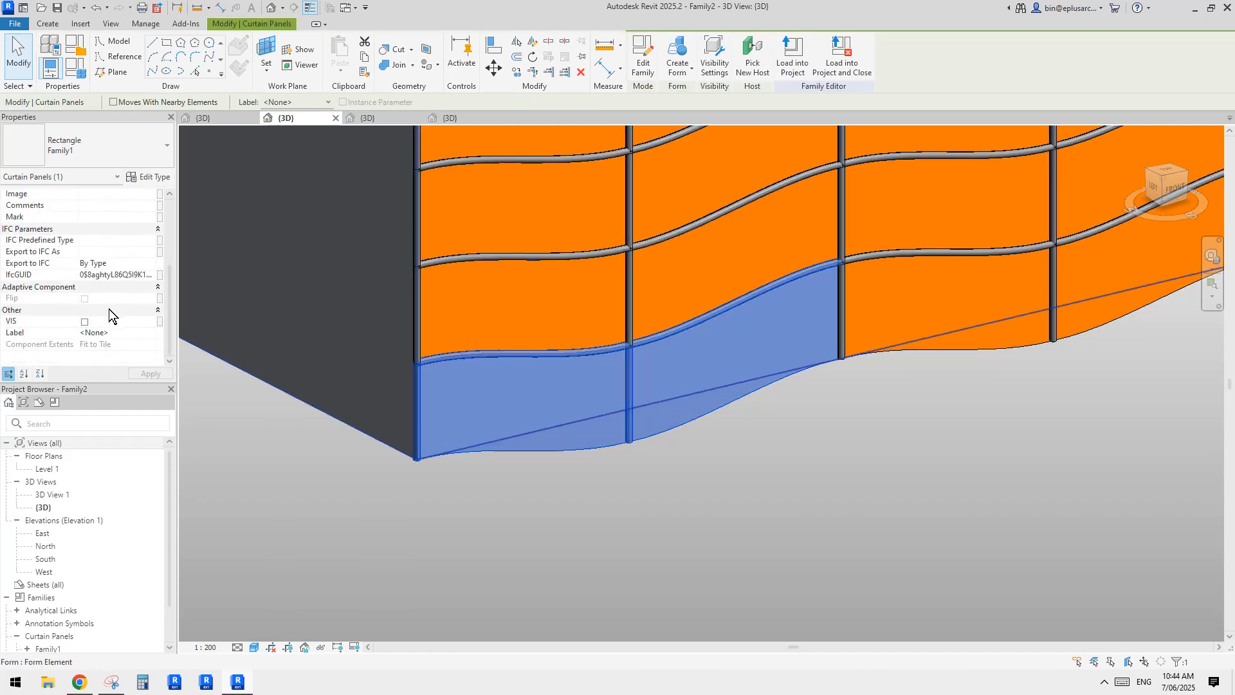
pyautogui.click(84, 321)
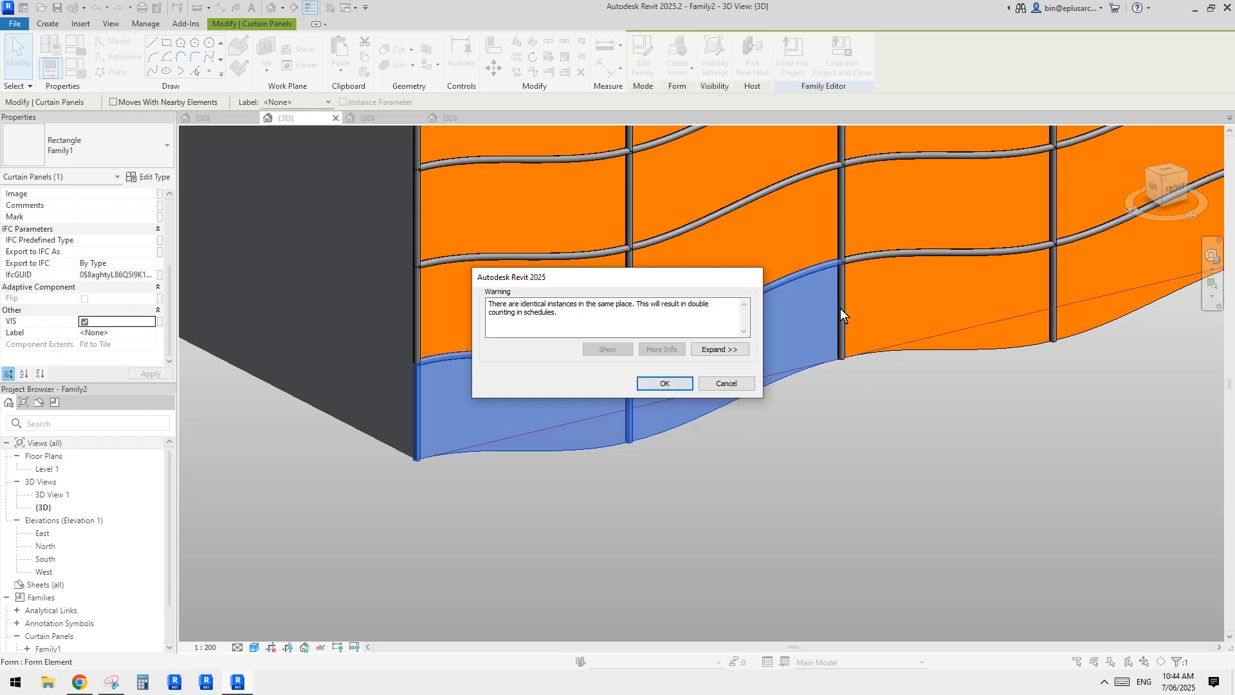
pyautogui.click(665, 384)
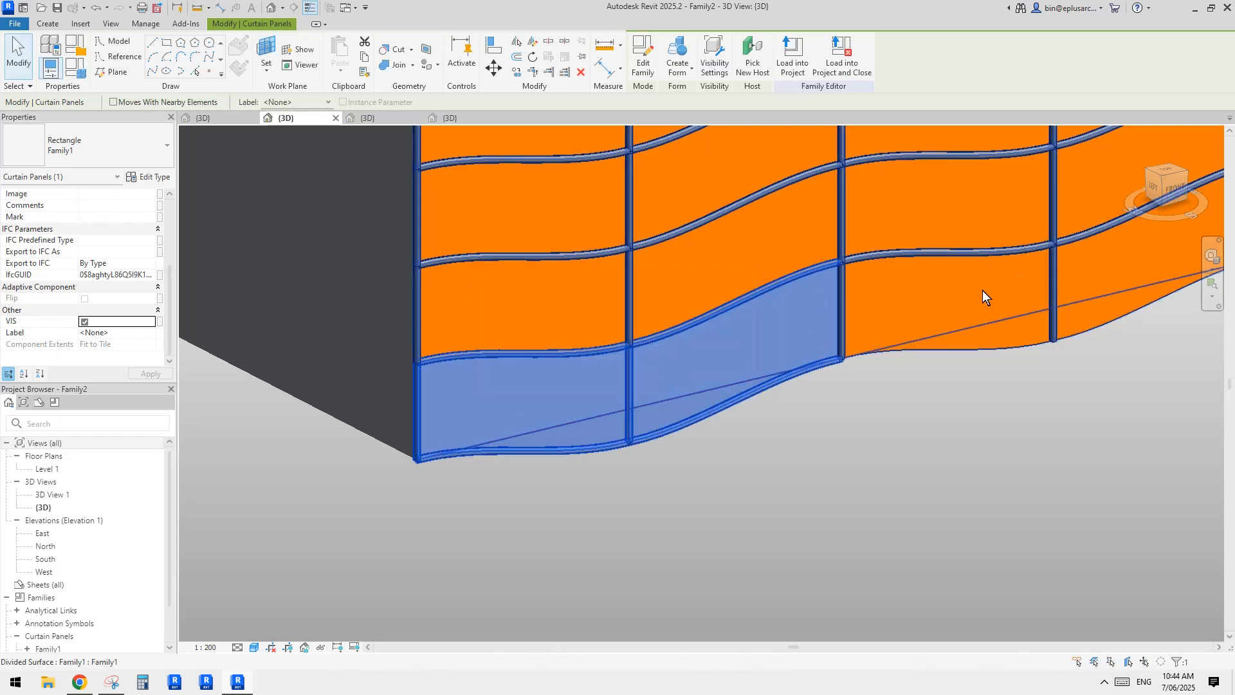
pyautogui.moveTo(952, 327); pyautogui.dragTo(832, 350, button='middle')
pyautogui.click(675, 401)
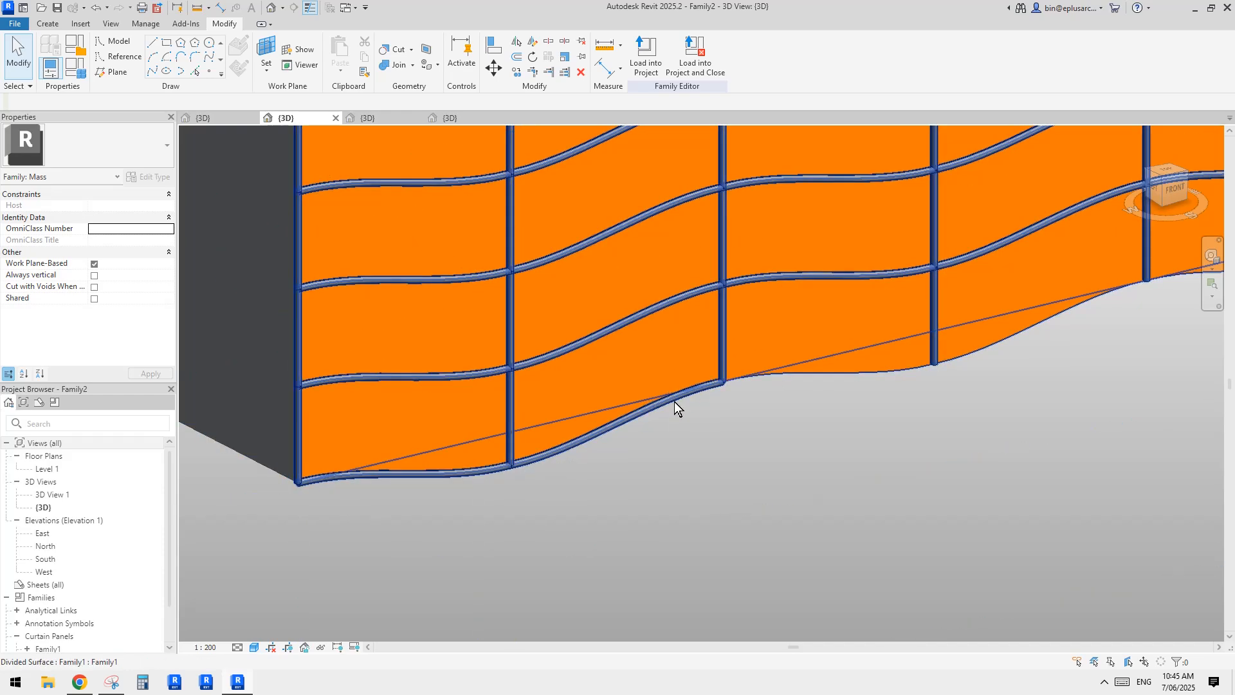
# - Set the offset of the Family1 panel type on the mass's front divided surface to -500
pyautogui.moveTo(798, 353); pyautogui.dragTo(766, 342, button='middle')
pyautogui.scroll(-6, 767, 343)
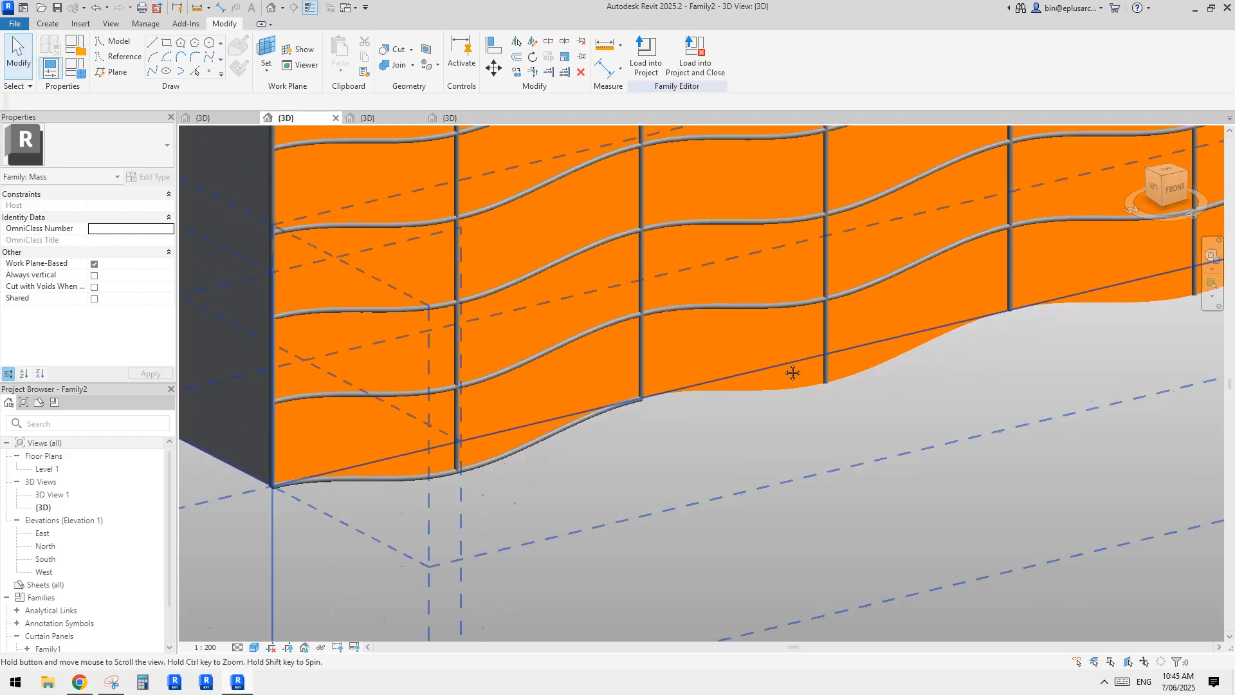
pyautogui.moveTo(643, 408); pyautogui.dragTo(652, 452, button='middle')
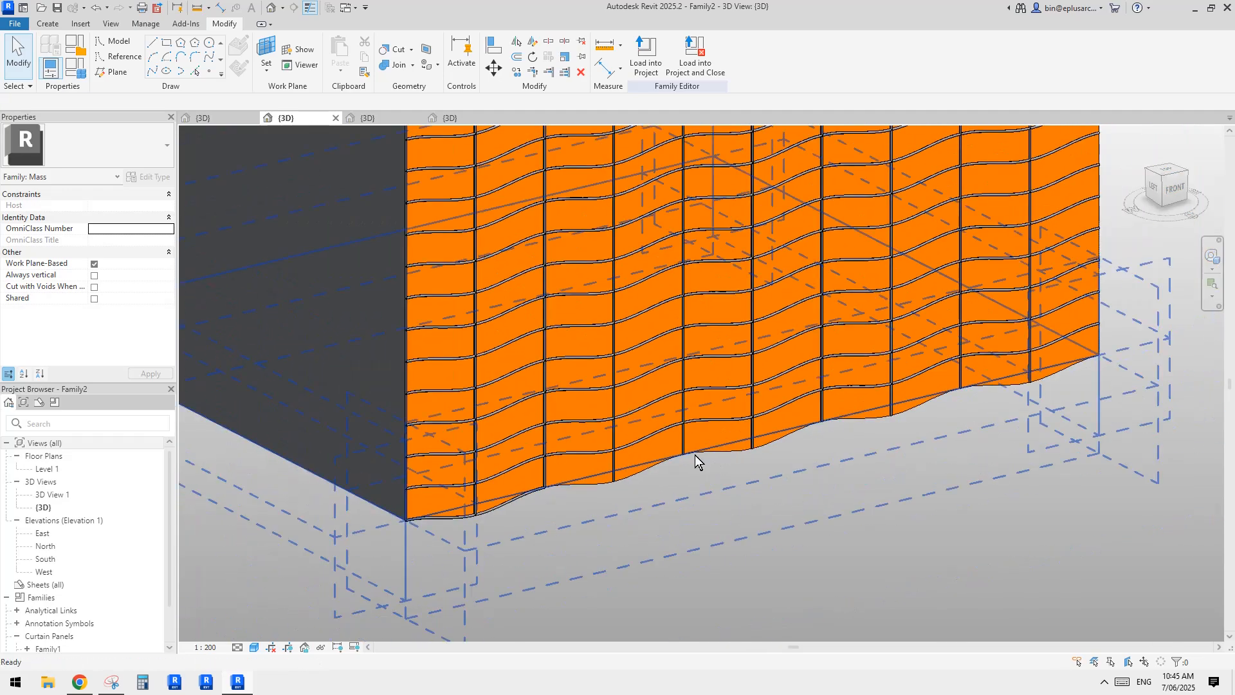
pyautogui.scroll(5, 713, 422)
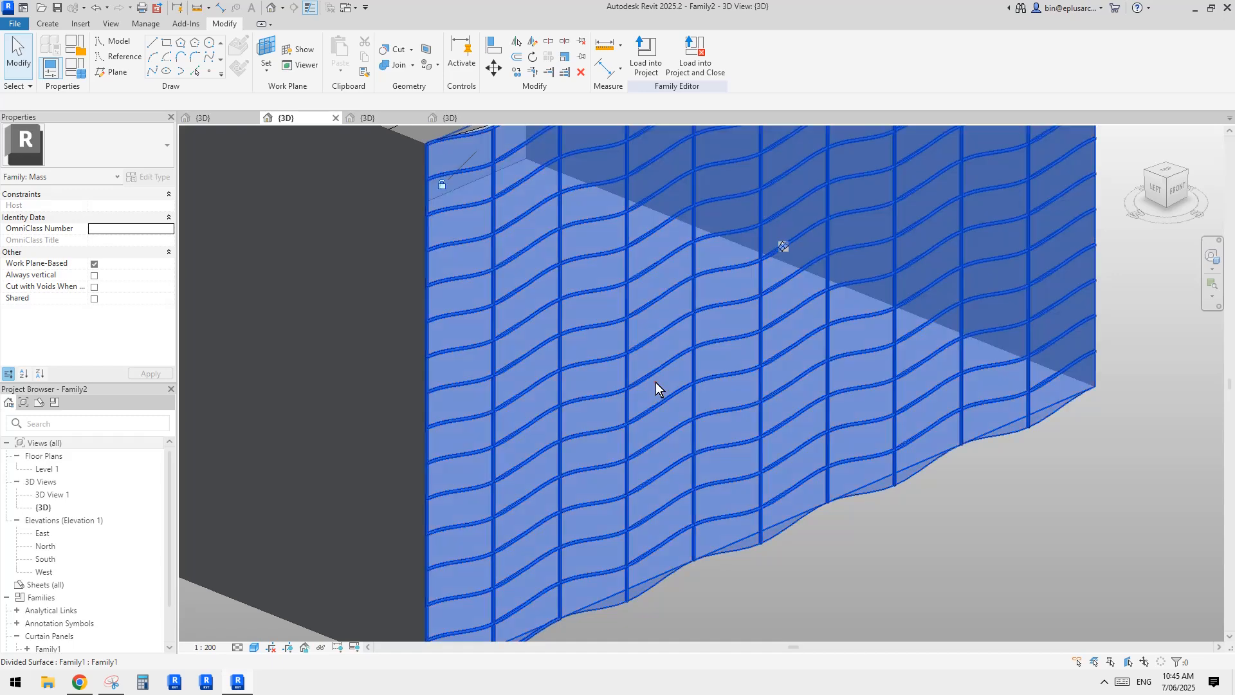
pyautogui.click(655, 383)
pyautogui.keyDown('shift'); pyautogui.moveTo(655, 383); pyautogui.dragTo(430, 191, button='middle'); pyautogui.keyUp('shift')
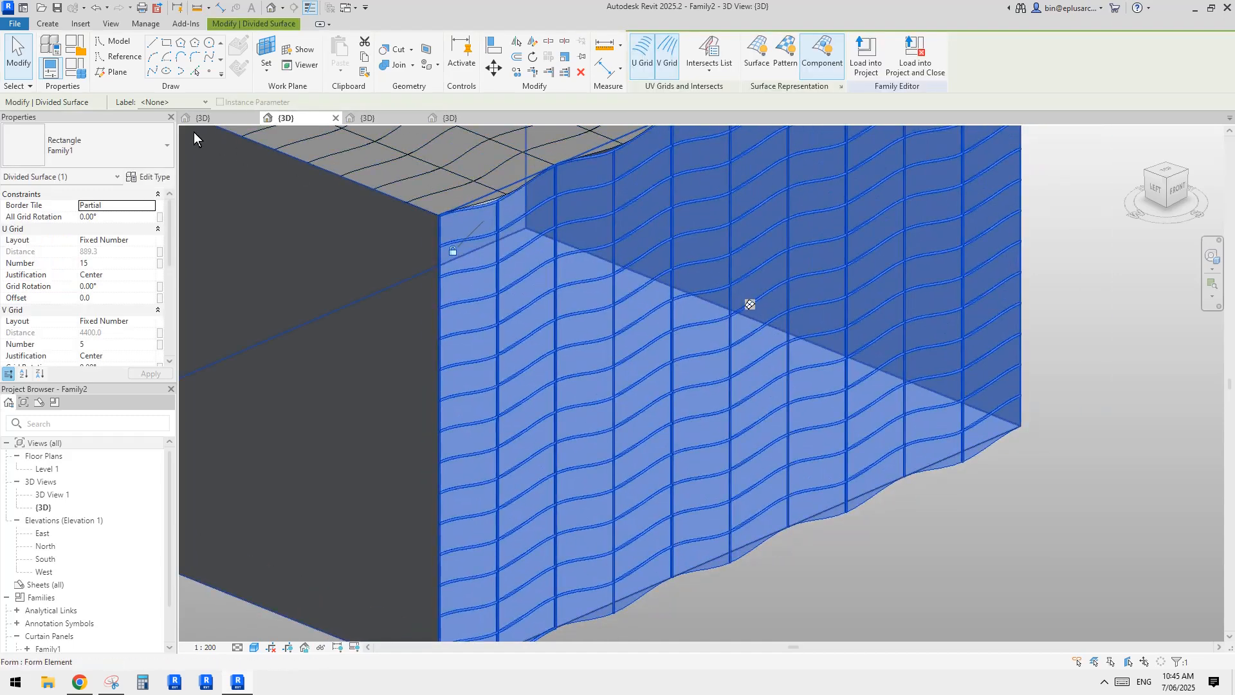
pyautogui.click(149, 177)
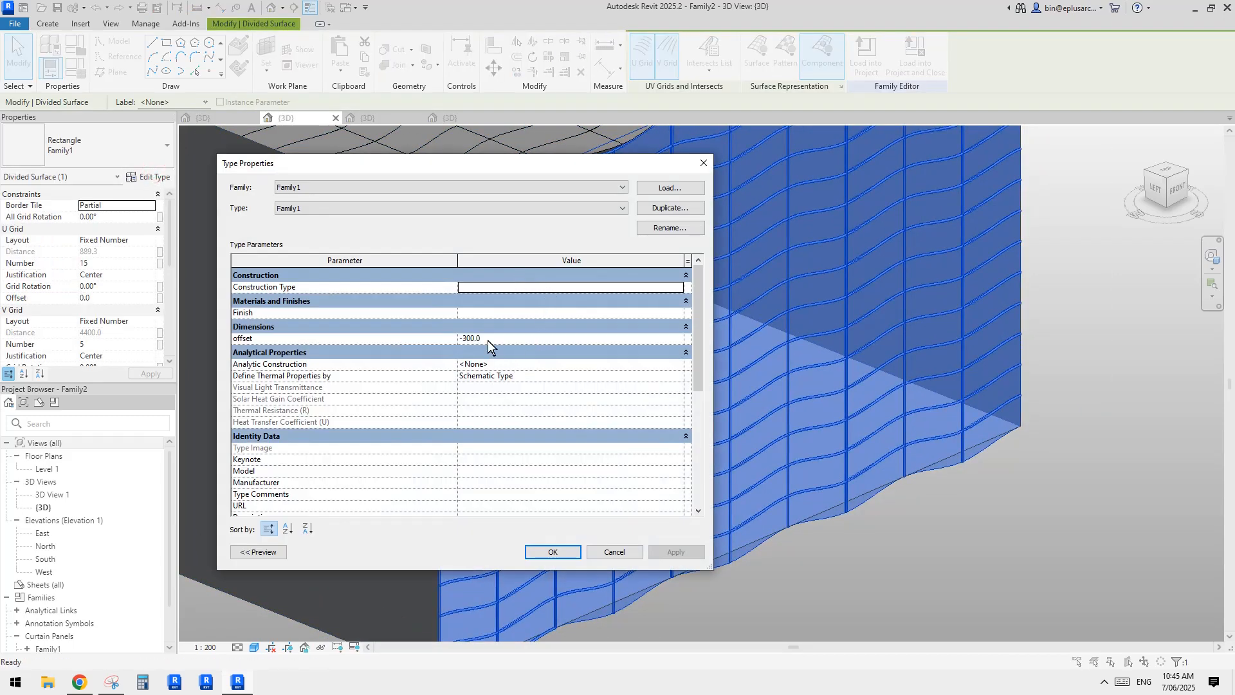
pyautogui.click(546, 342)
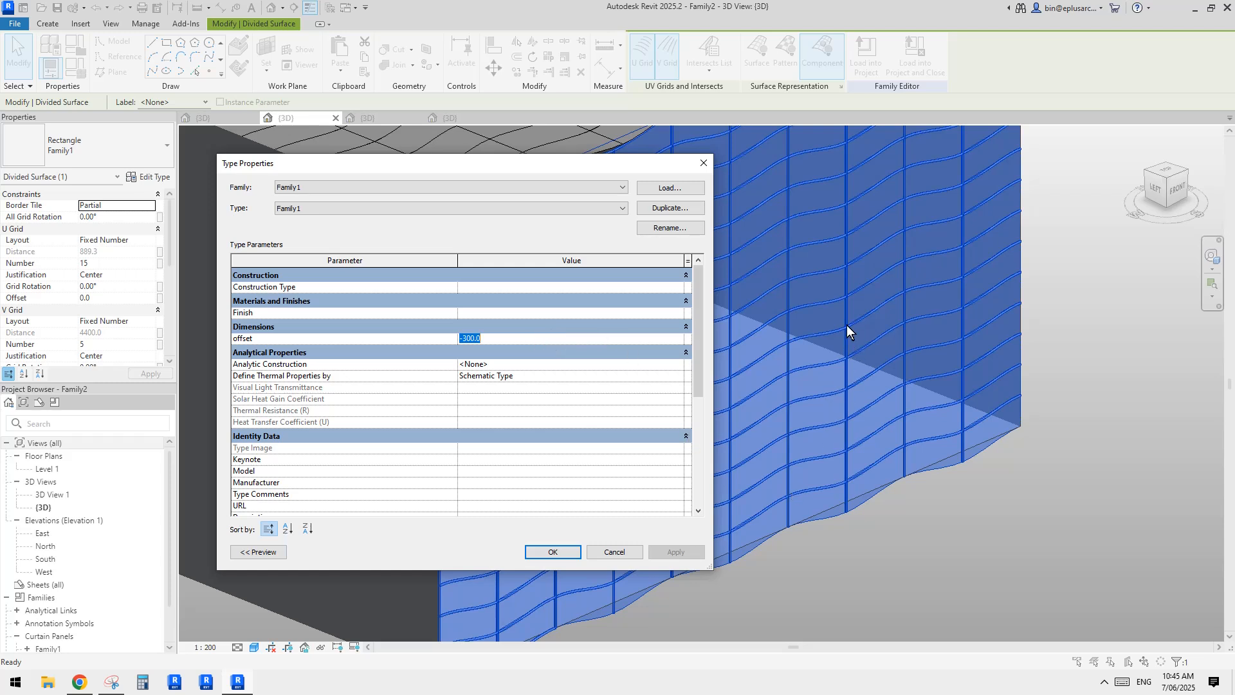
pyautogui.write('-')
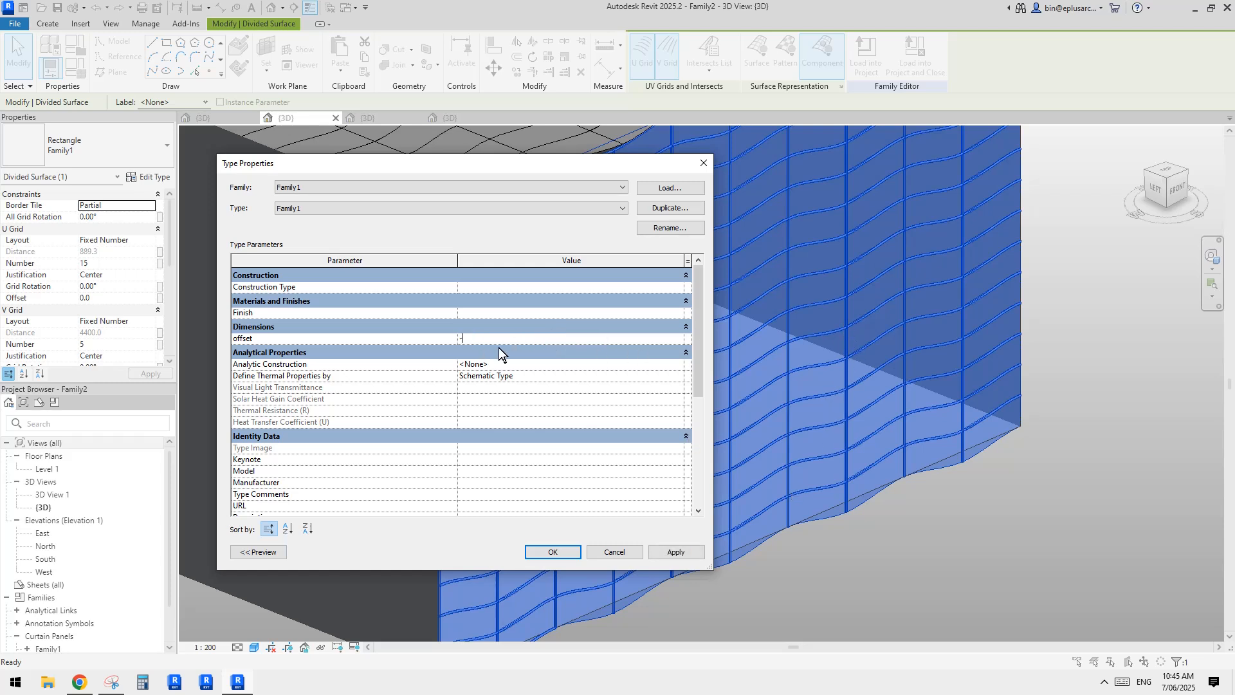
pyautogui.write('500')
pyautogui.click(675, 552)
pyautogui.click(553, 553)
pyautogui.click(865, 516)
# - Examine the wave depth of the panels across the front face and where they meet the top face
pyautogui.keyDown('shift'); pyautogui.moveTo(866, 516); pyautogui.dragTo(850, 496, button='middle'); pyautogui.keyUp('shift')
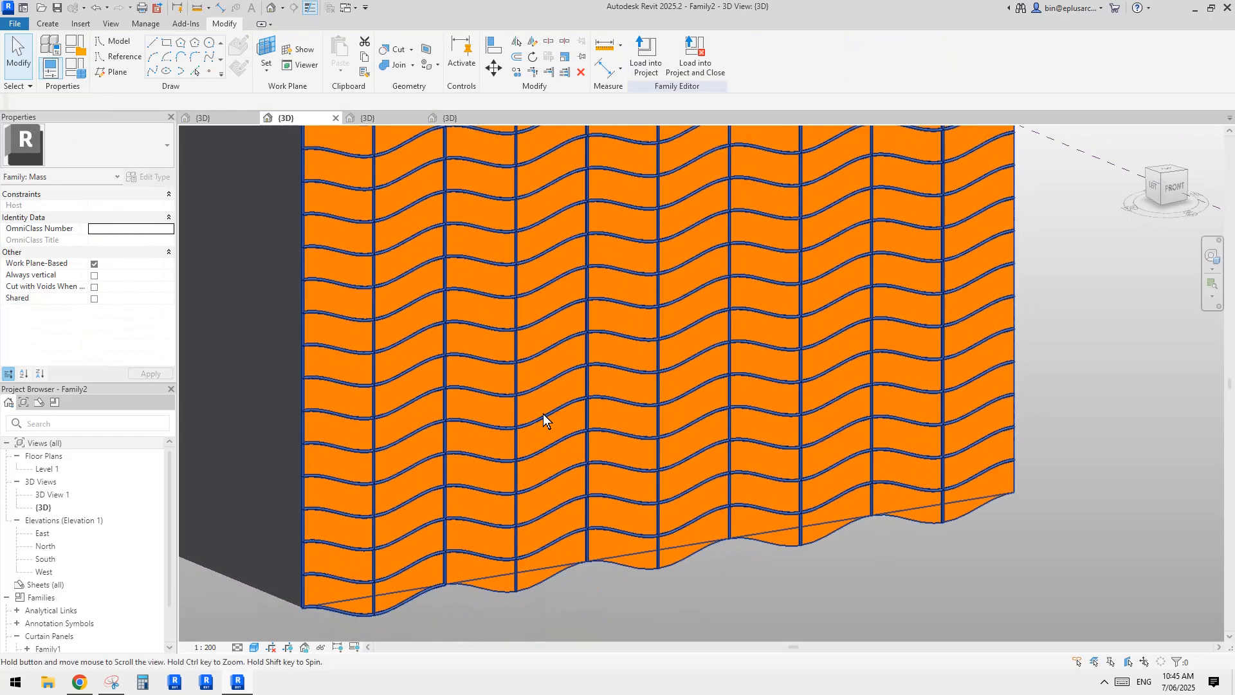
pyautogui.moveTo(543, 415); pyautogui.dragTo(719, 435, button='middle')
pyautogui.keyDown('shift'); pyautogui.moveTo(719, 434); pyautogui.dragTo(696, 410, button='middle'); pyautogui.keyUp('shift')
pyautogui.scroll(-3, 719, 318)
pyautogui.keyDown('shift'); pyautogui.moveTo(720, 319); pyautogui.dragTo(811, 422, button='middle'); pyautogui.keyUp('shift')
pyautogui.scroll(1, 826, 372)
pyautogui.moveTo(826, 371); pyautogui.dragTo(722, 422, button='middle')
pyautogui.scroll(2, 794, 367)
pyautogui.scroll(-1, 762, 372)
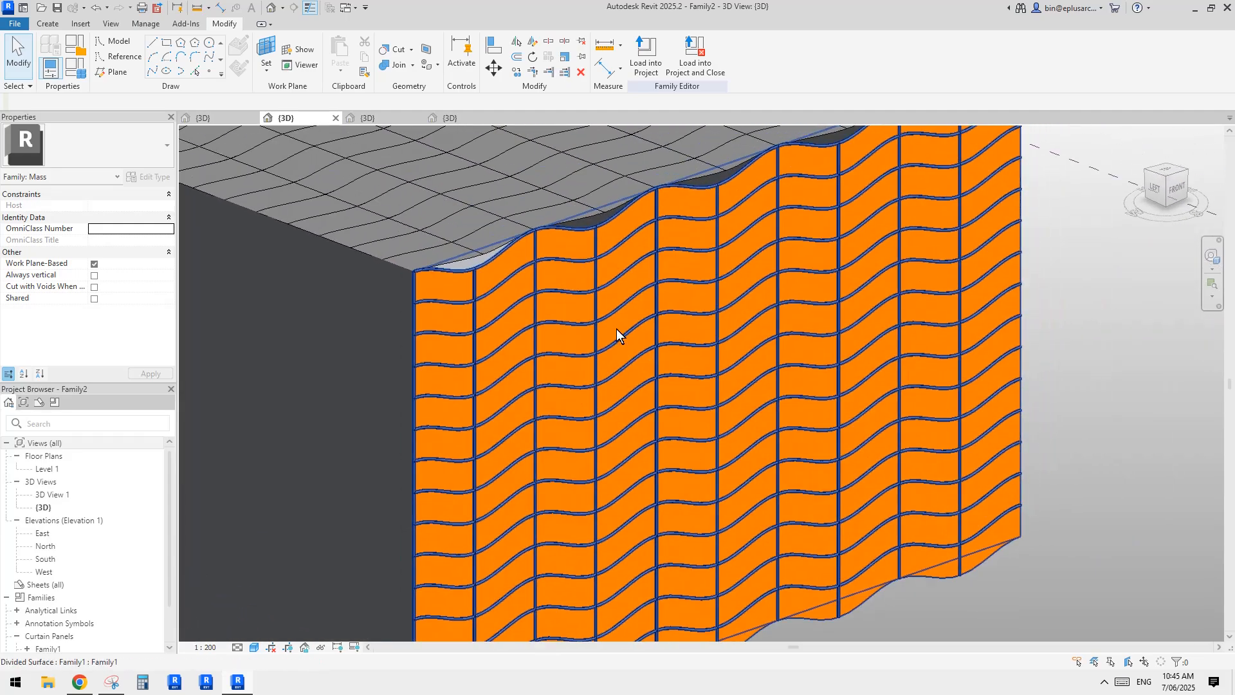
pyautogui.click(616, 329)
pyautogui.moveTo(615, 325); pyautogui.dragTo(634, 352, button='middle')
pyautogui.press('Escape')
# - Change the top face's divided surface from Family1a to the Rectangle pattern's Family1 panel
pyautogui.click(552, 221)
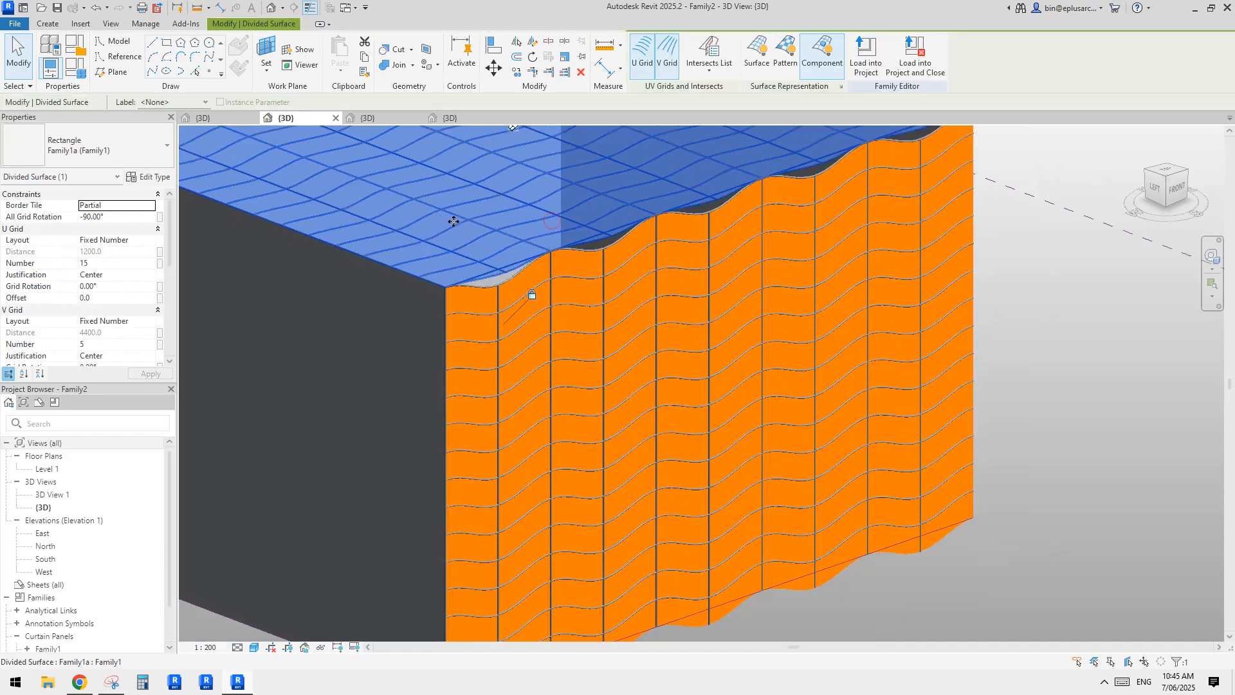
pyautogui.click(117, 140)
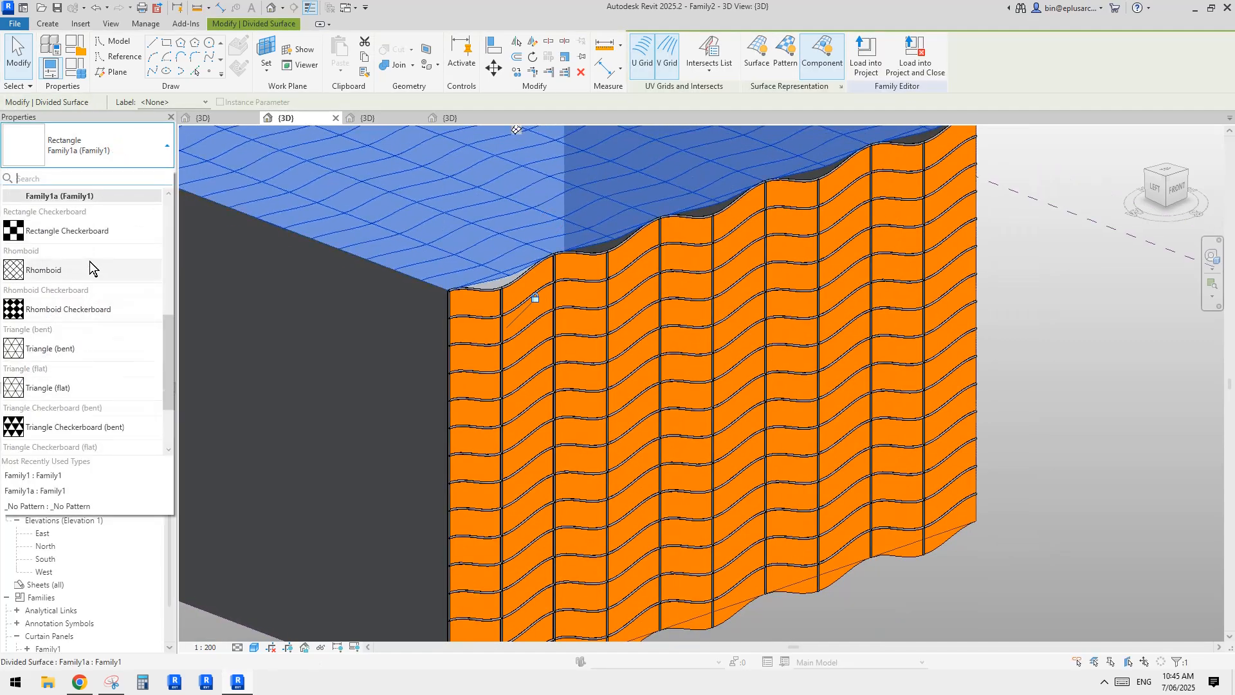
pyautogui.scroll(2, 90, 261)
pyautogui.click(72, 238)
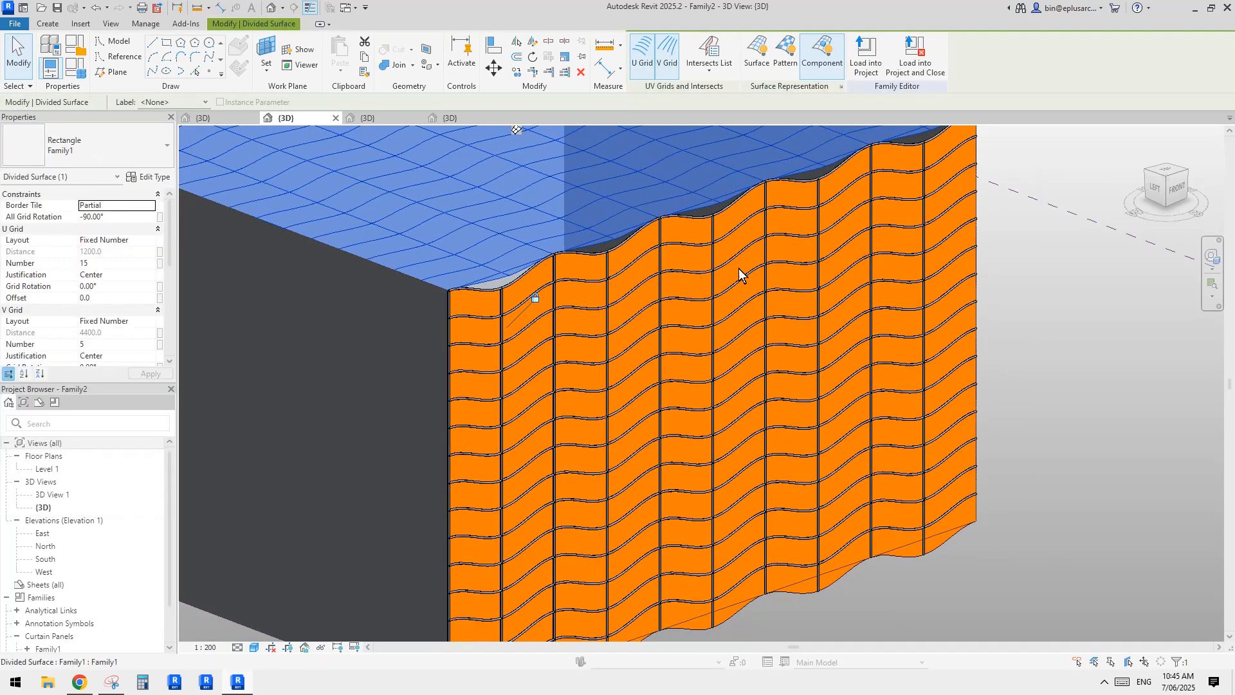
pyautogui.press('Escape')
# - Inspect the curved frame tubes against the panel surfaces near the front face's lower edge
pyautogui.keyDown('shift'); pyautogui.moveTo(738, 270); pyautogui.dragTo(747, 295, button='middle'); pyautogui.keyUp('shift')
pyautogui.scroll(5, 692, 585)
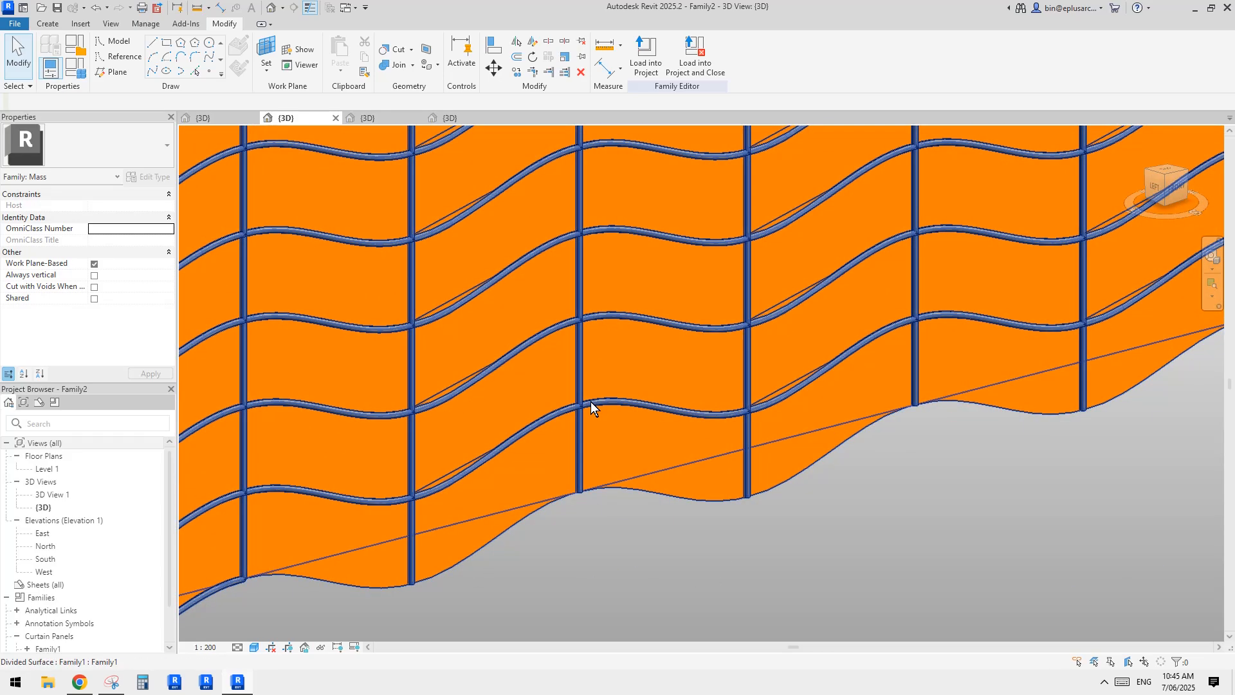
pyautogui.click(724, 431)
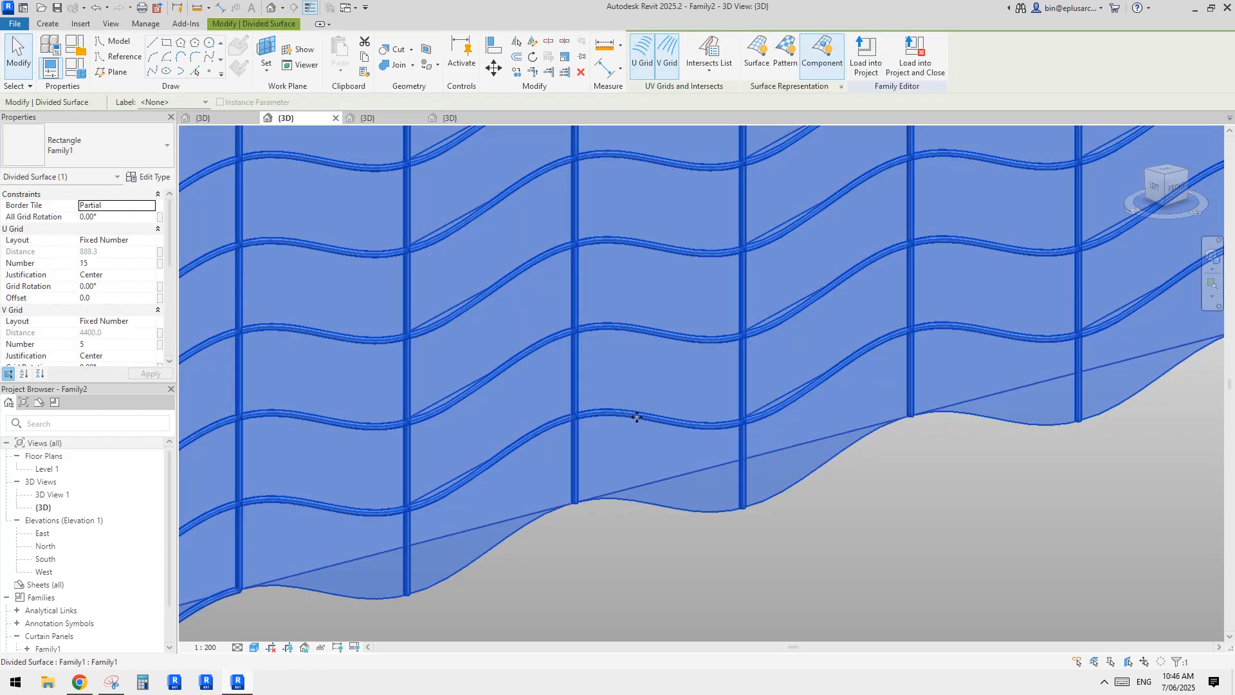
pyautogui.press('Escape')
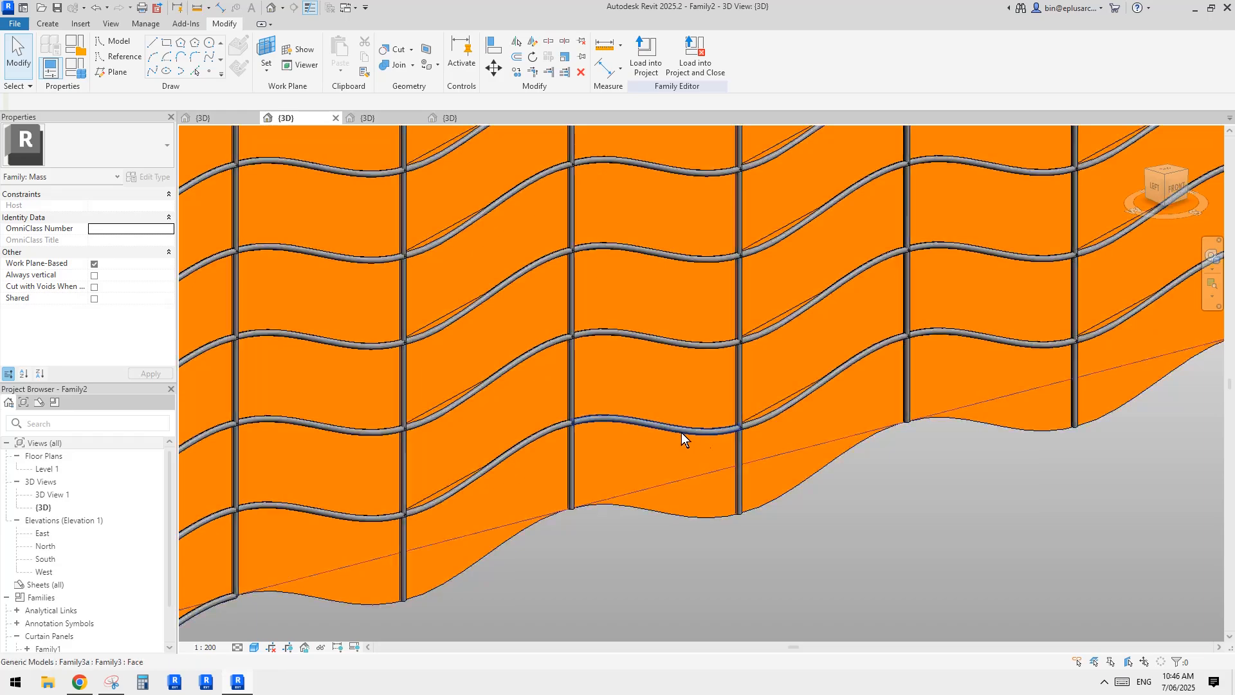
pyautogui.scroll(-1, 790, 418)
pyautogui.keyDown('shift'); pyautogui.moveTo(786, 411); pyautogui.dragTo(761, 455, button='middle'); pyautogui.keyUp('shift')
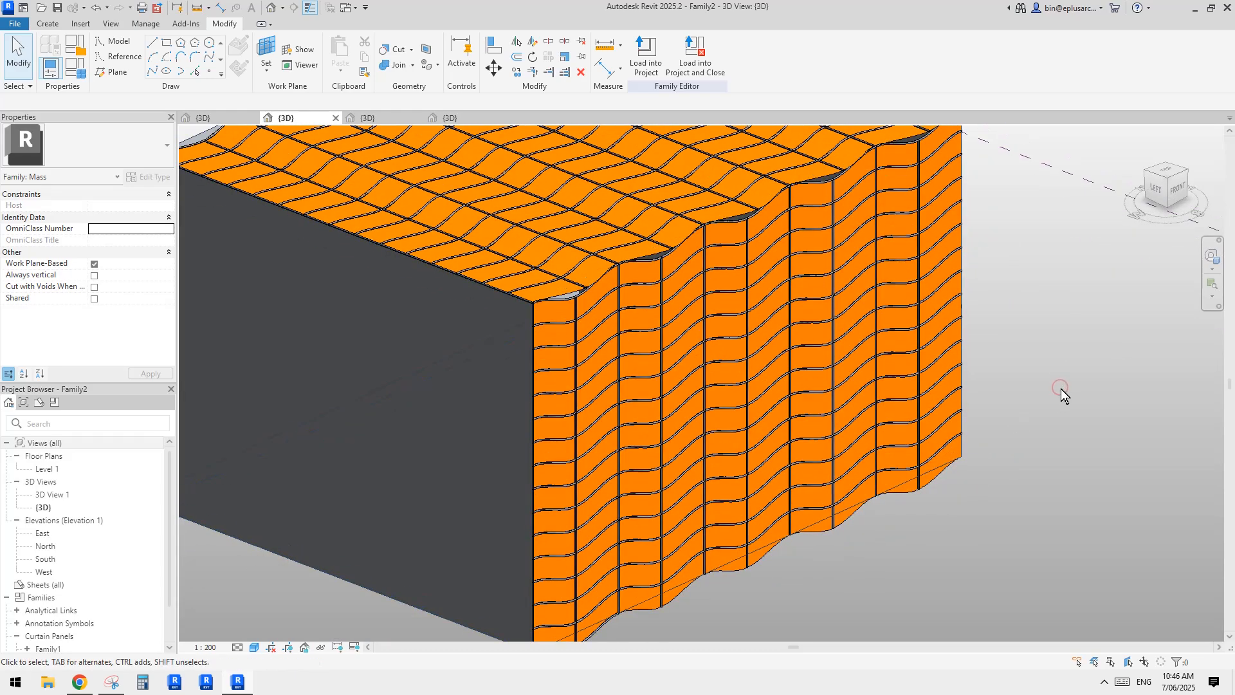